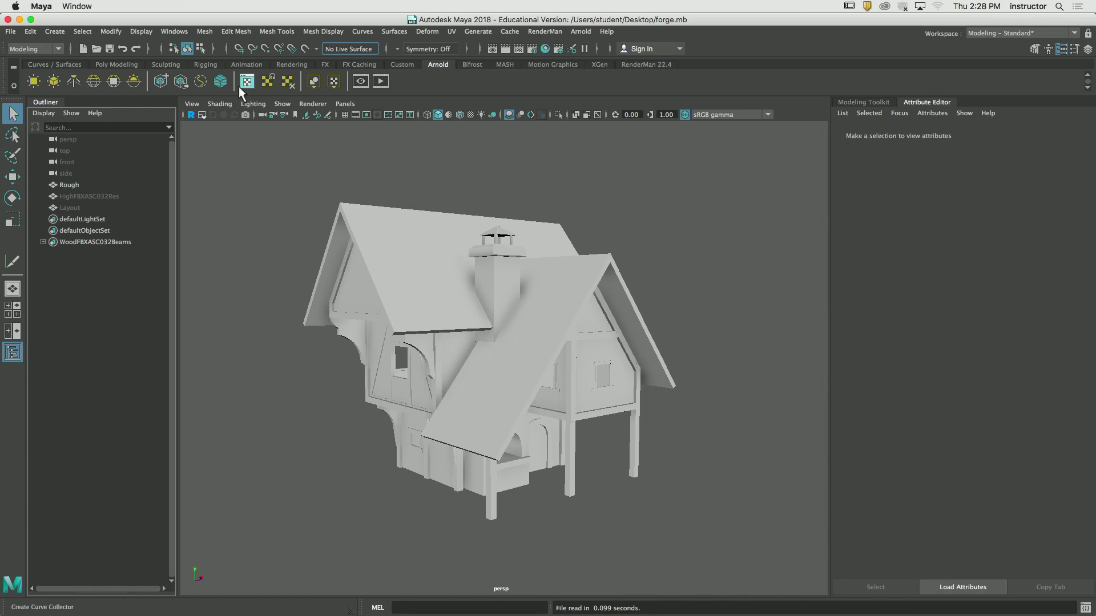
Hide Maya and preview the slate roof-tile texture image stored on the desktop
click(49, 7)
click(50, 72)
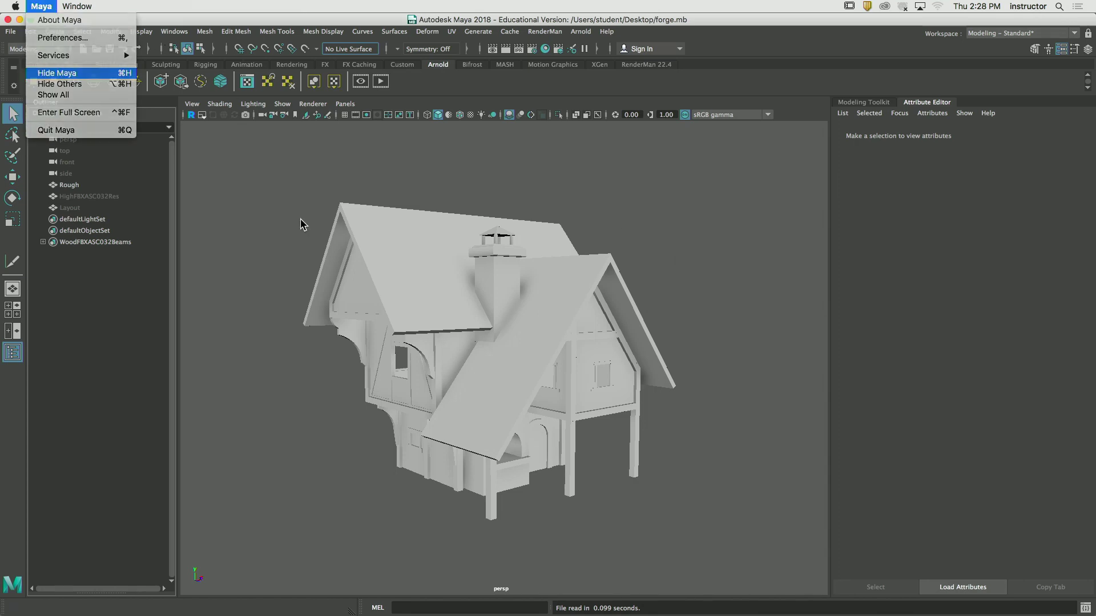
double_click(718, 368)
drag(717, 367, 648, 303)
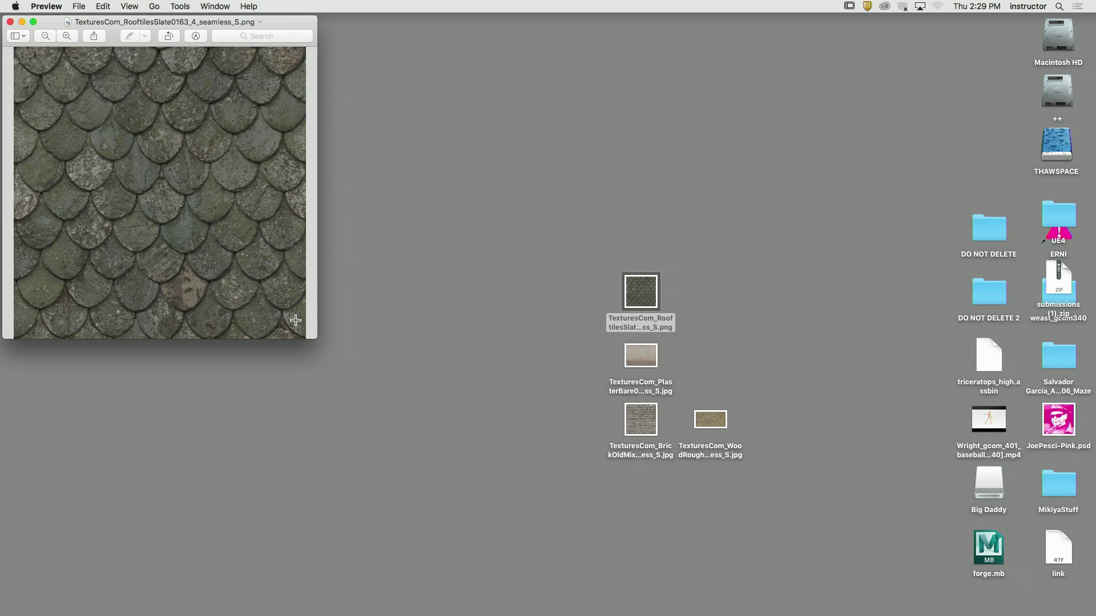
Switch back to Maya, open the Hypershade, and place its window so the house model stays partly visible
key(super+Tab)
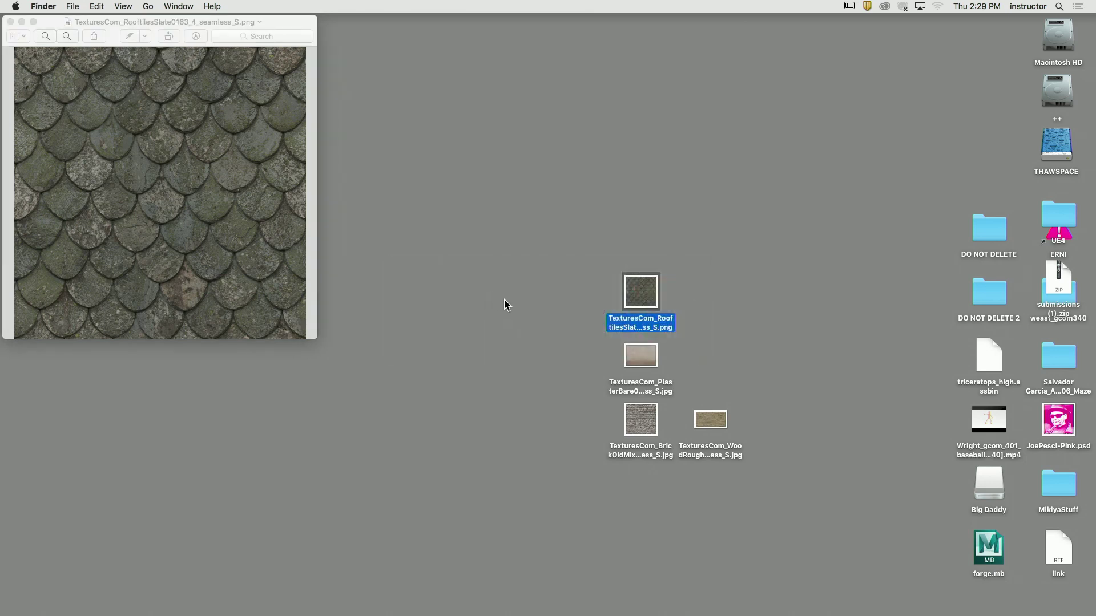
key(super+Tab)
click(591, 343)
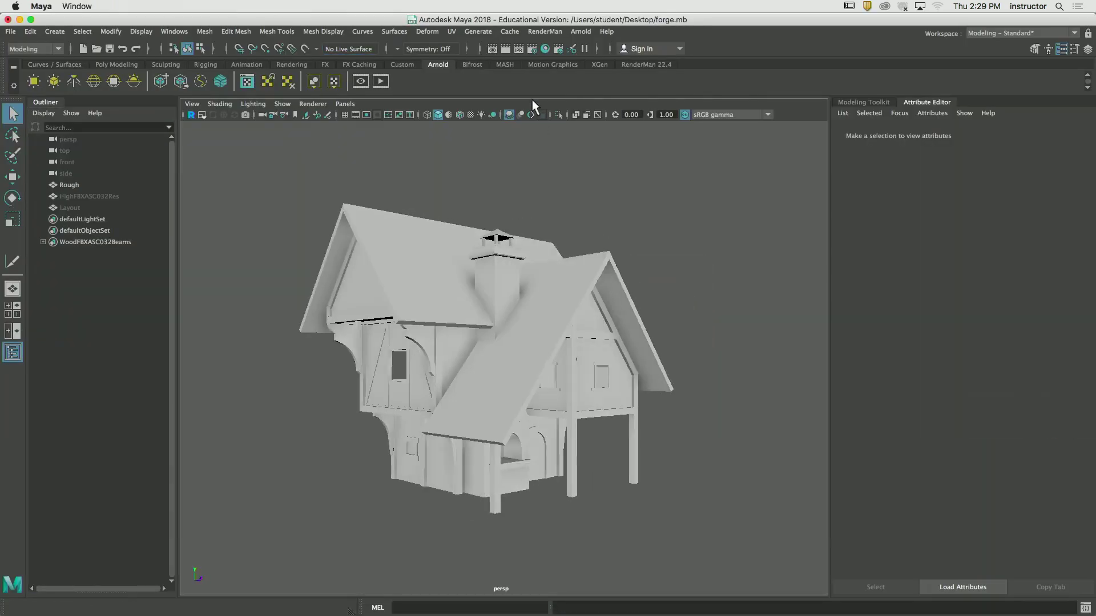
click(544, 51)
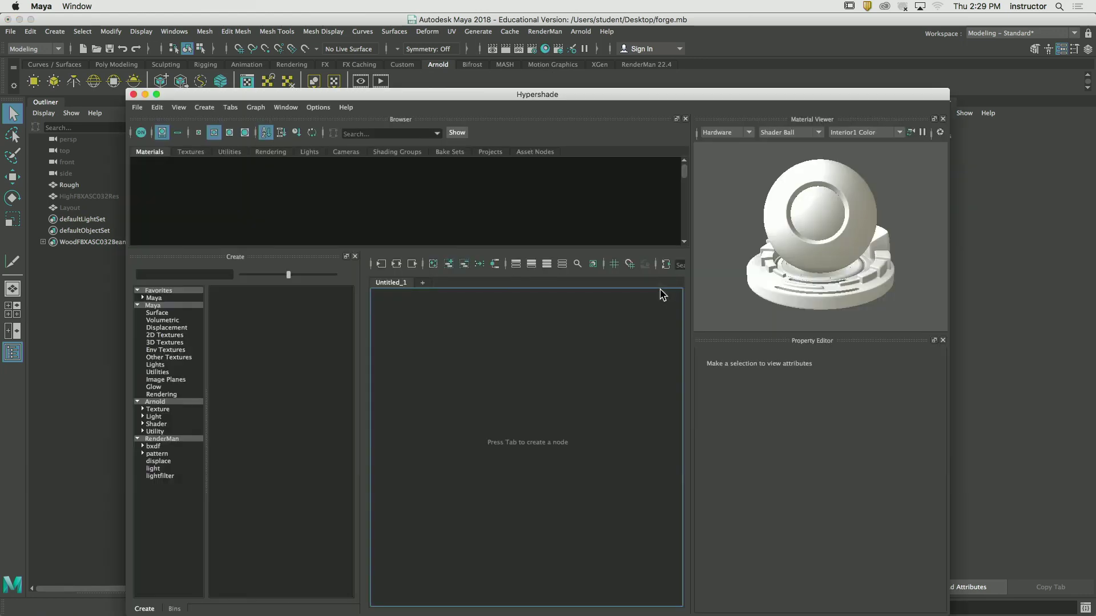
drag(390, 95, 864, 95)
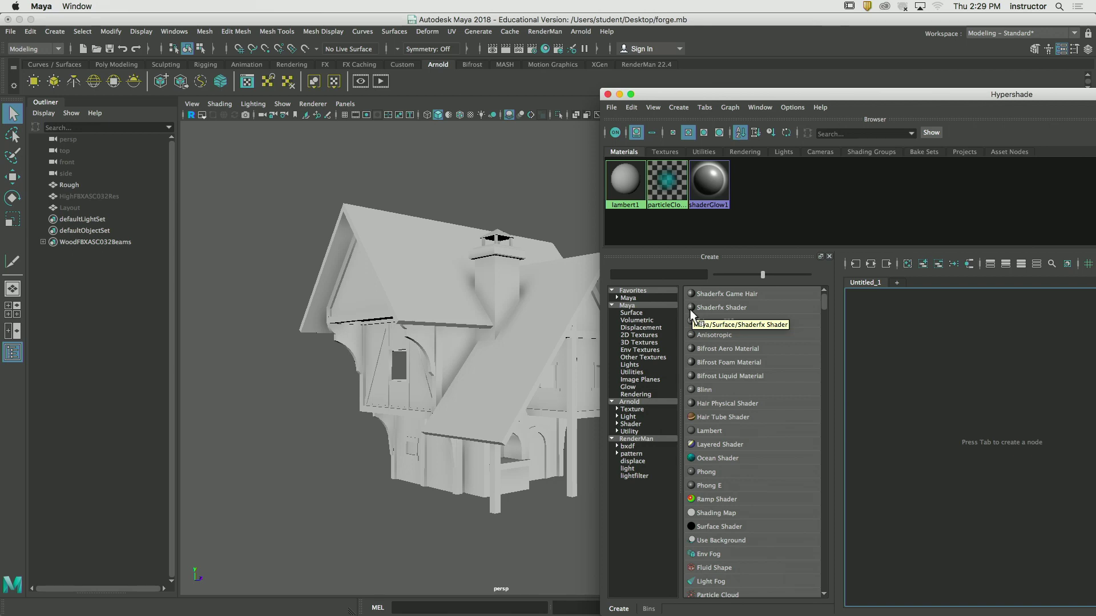
drag(737, 98, 719, 50)
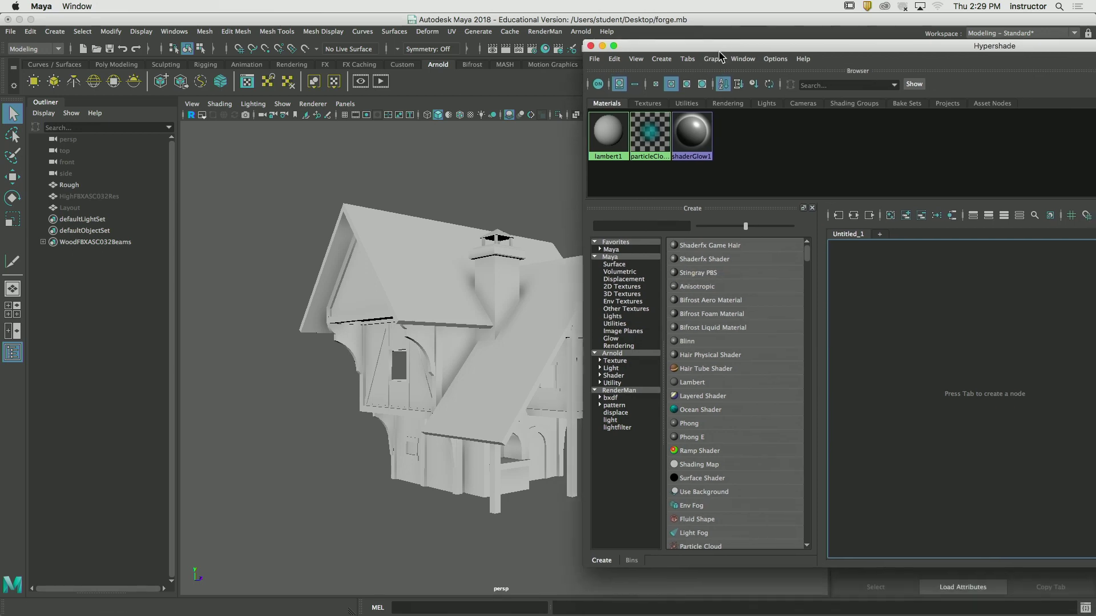
Find and create an aiStandardSurface material in the Hypershade
click(627, 226)
text(aid)
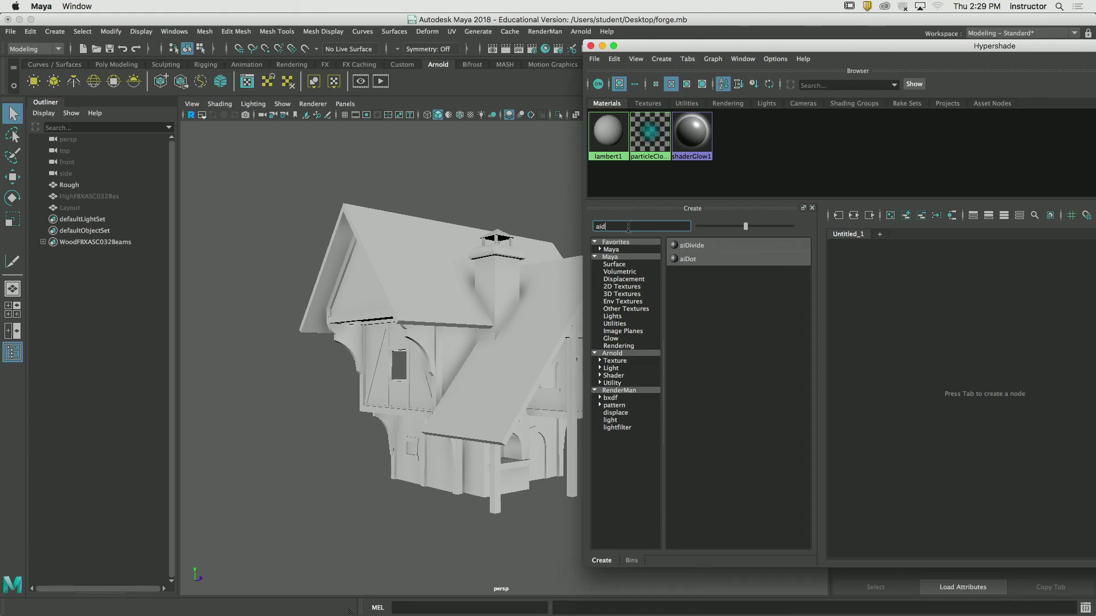
key(BackSpace)
text(s)
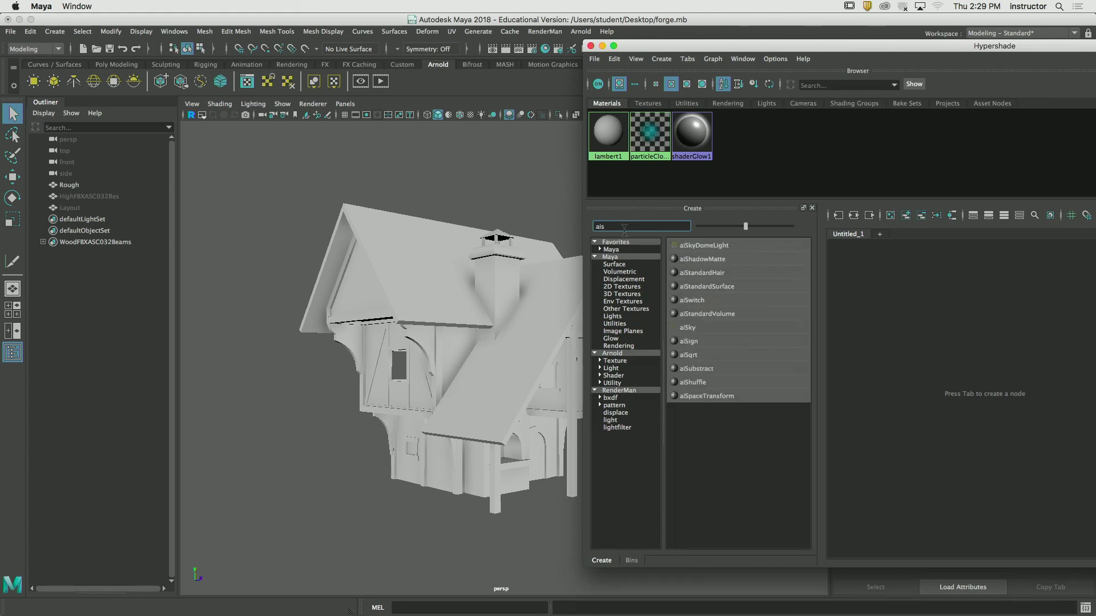
click(723, 290)
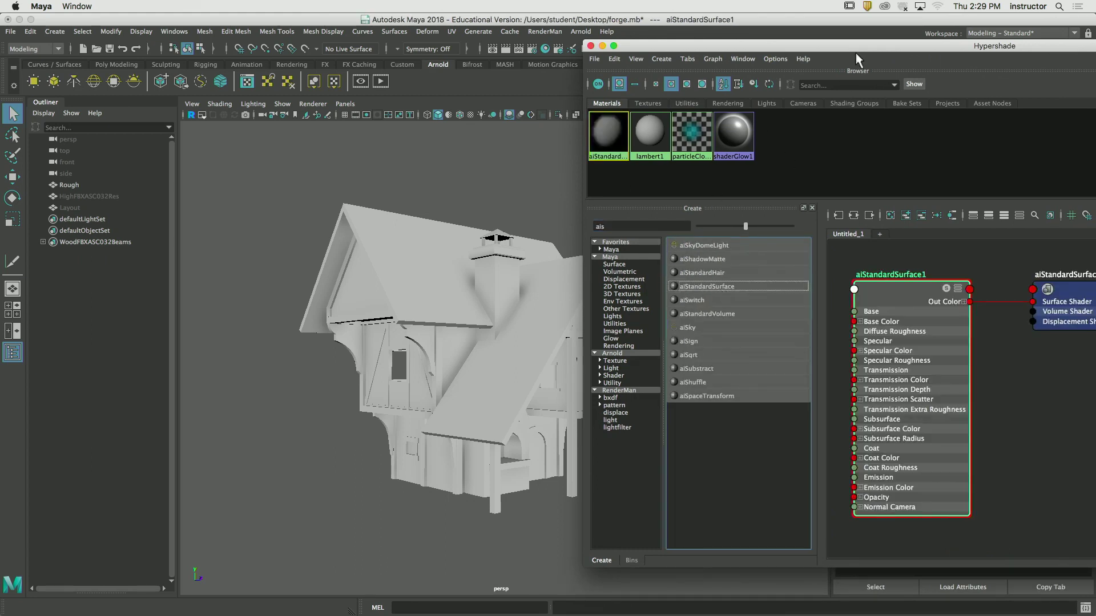
Rename the new aiStandardSurface material as Roof
double_click(859, 47)
double_click(530, 36)
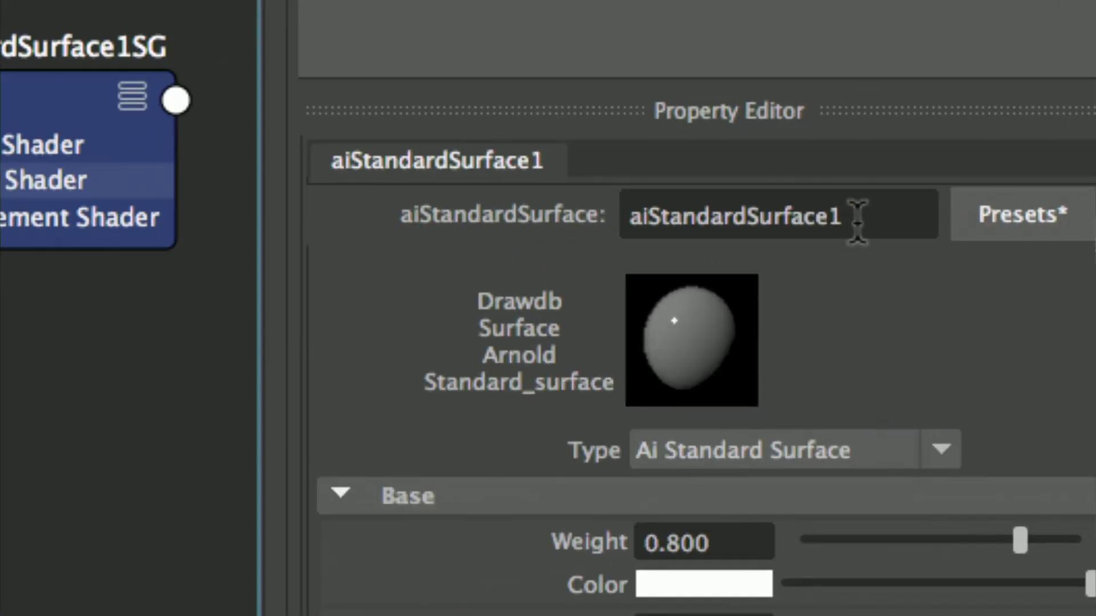
double_click(854, 301)
text(Roof)
key(Return)
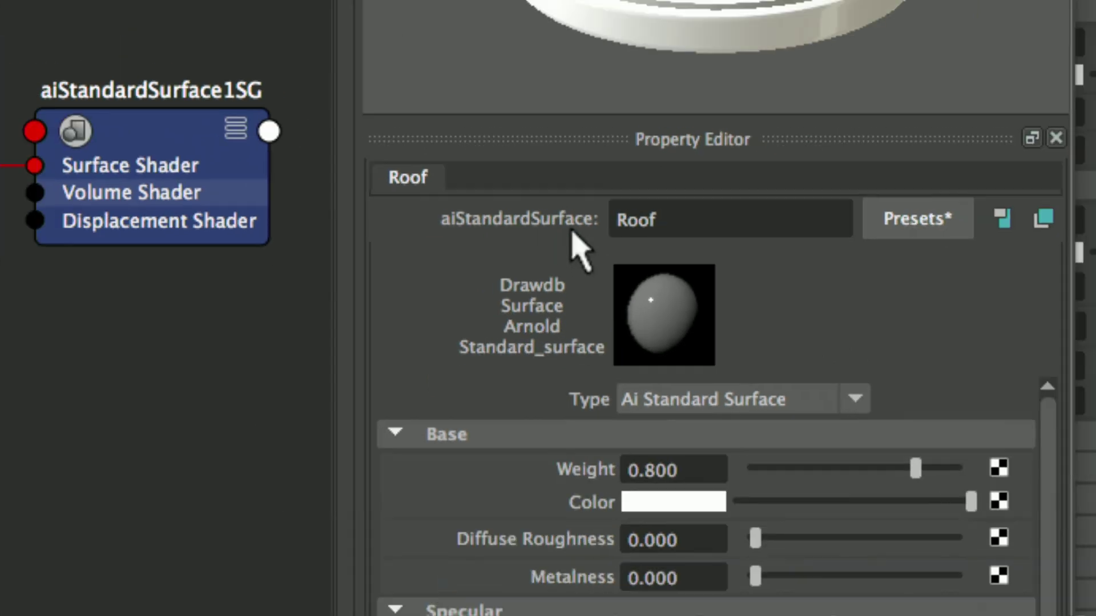
Connect a File texture to the Roof material's base color and load TexturesCom_RooftilesSlate0163_4_seamless_S.png from the Desktop folder
click(998, 502)
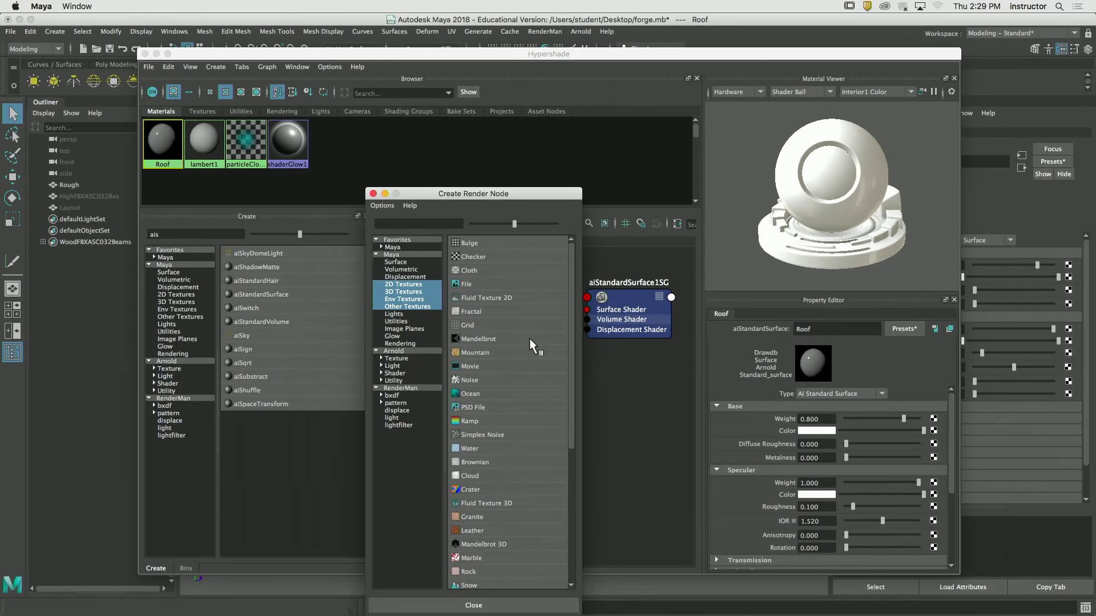
click(476, 283)
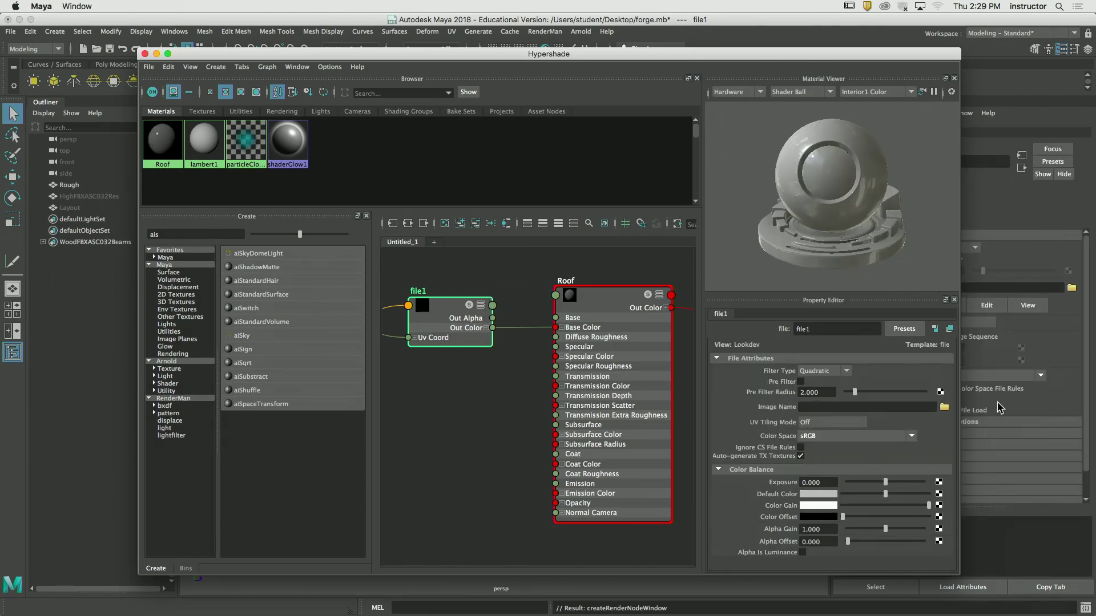
click(945, 406)
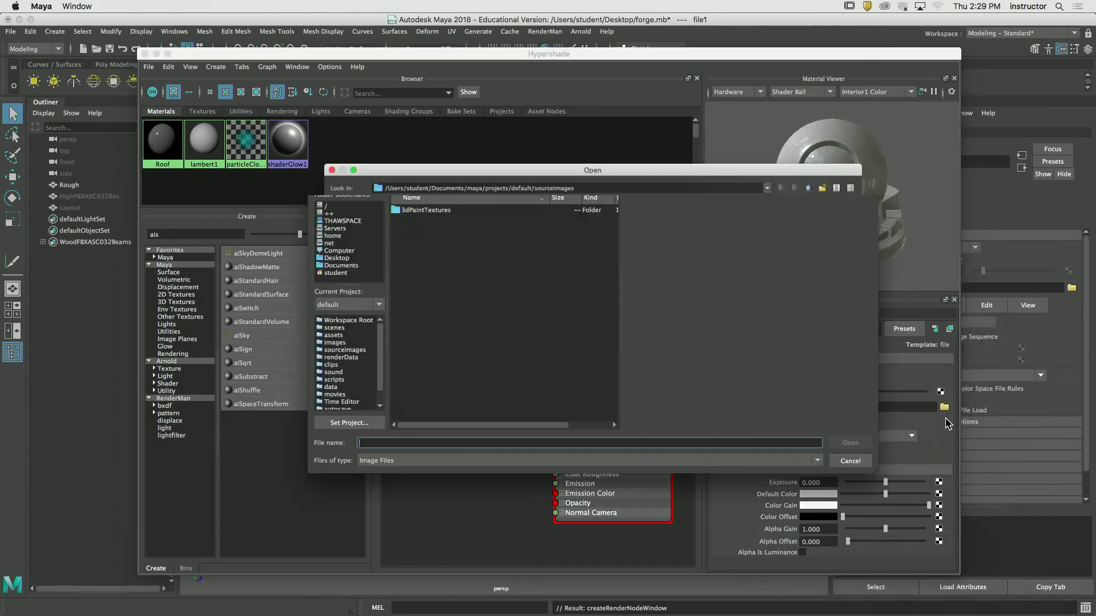
click(349, 260)
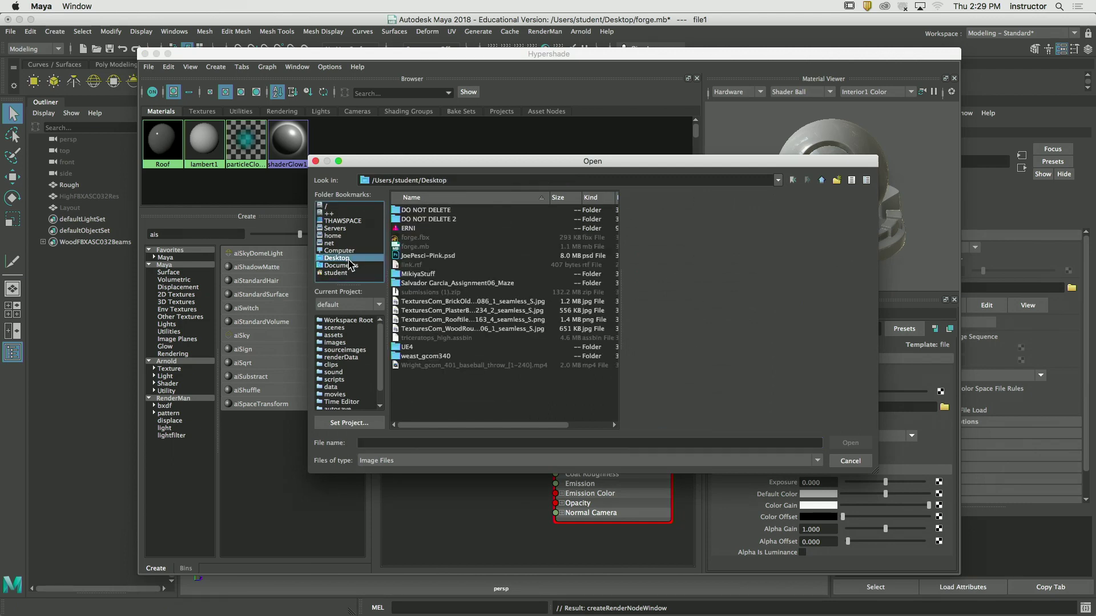
click(447, 302)
click(453, 311)
click(458, 320)
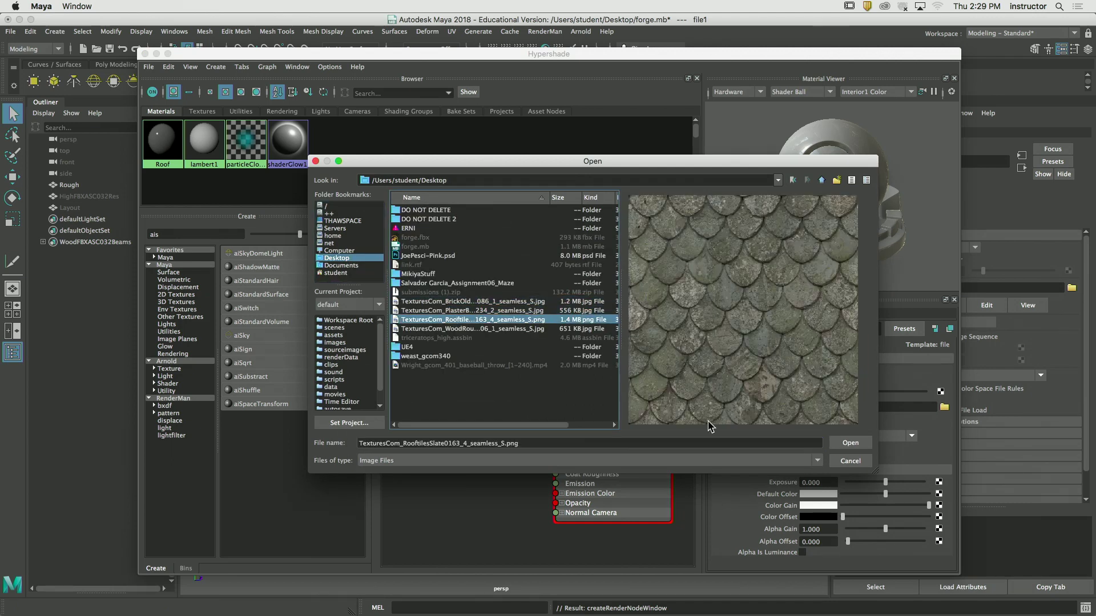
click(850, 442)
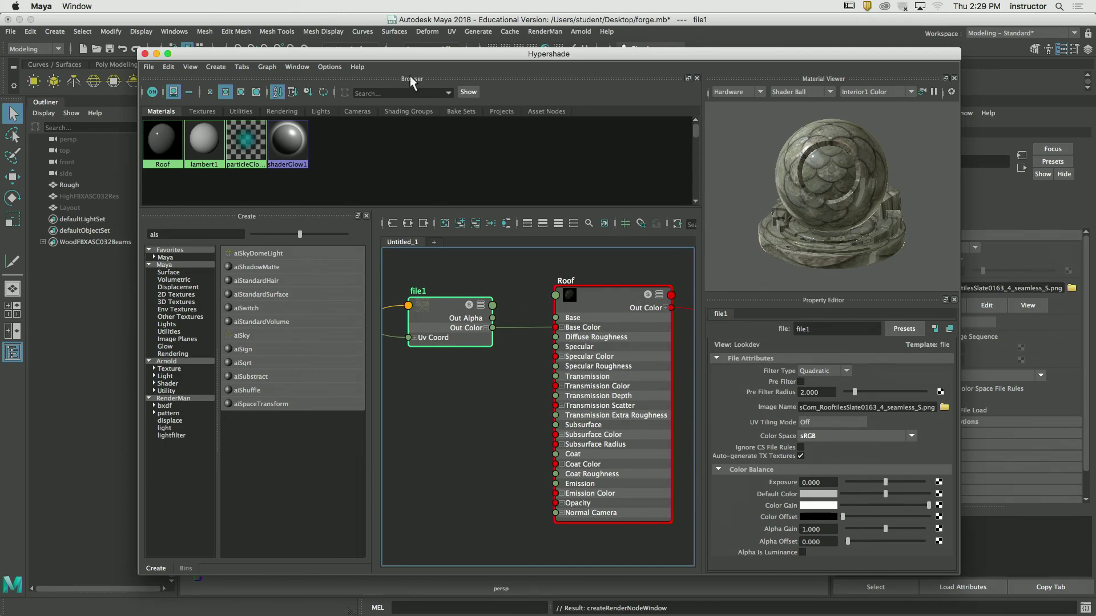
Select the Rough house mesh and close the Hypershade window
drag(382, 53, 868, 97)
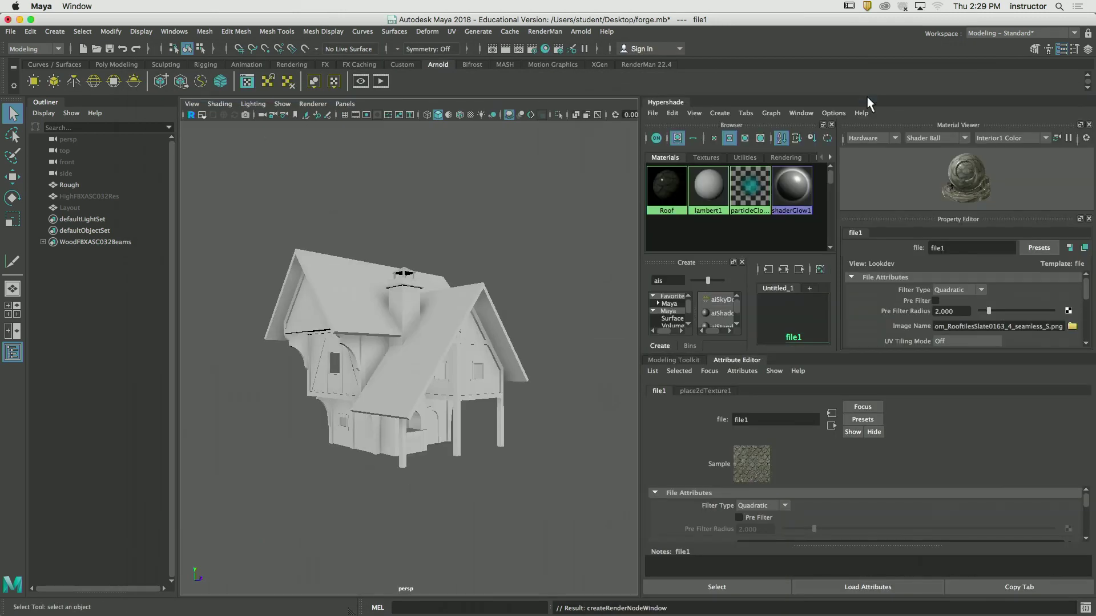
alt+drag(580, 299, 422, 356)
scroll(479, 337, up, 5)
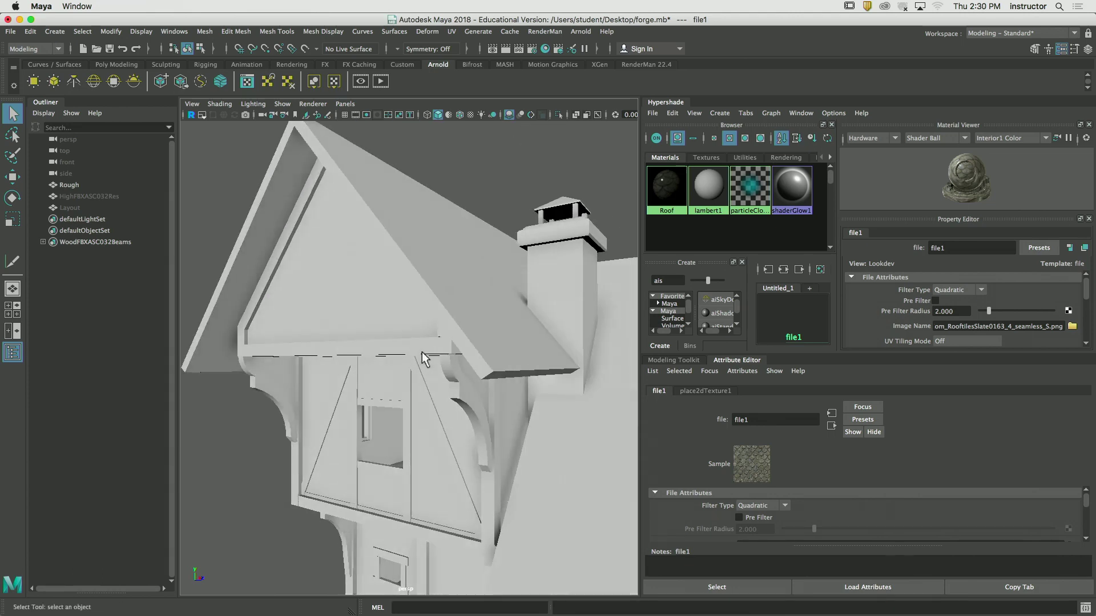
click(422, 308)
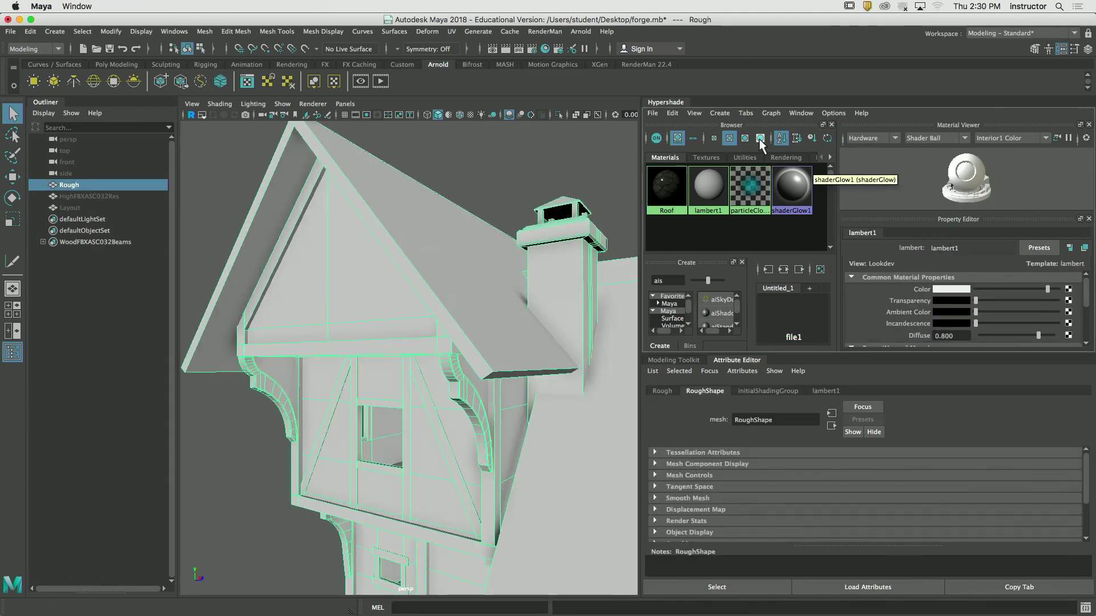
drag(664, 102, 472, 279)
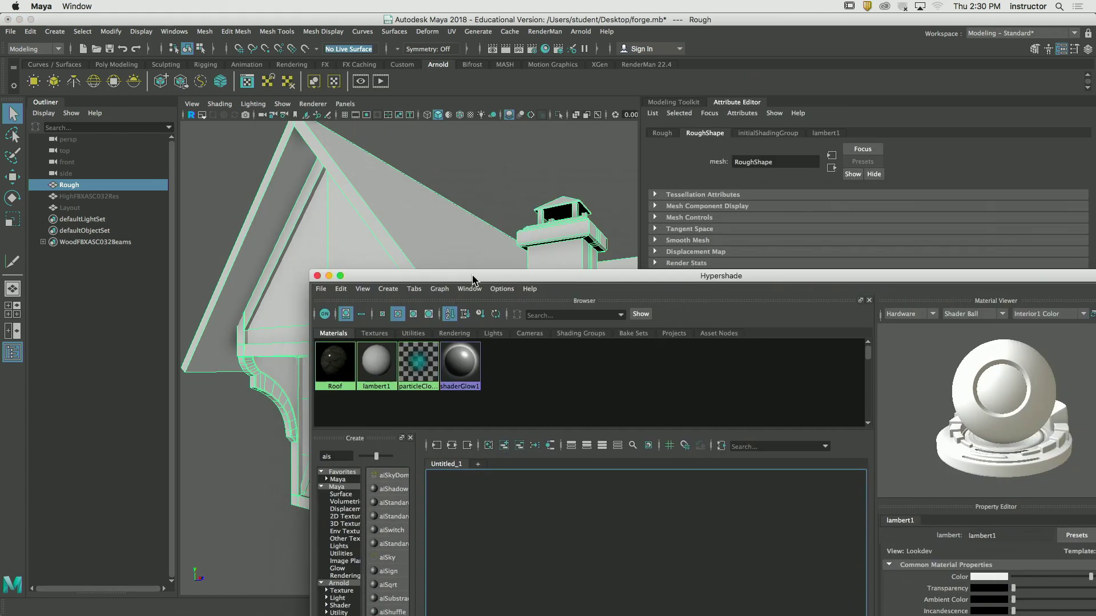
click(317, 275)
Switch the house mesh to face selection and select the two large roof slopes on either side of the chimney
click(694, 99)
alt+drag(676, 147, 636, 296)
click(1046, 153)
click(614, 284)
click(582, 283)
shift+click(673, 302)
mouse_move(673, 301)
alt+middle_down()
mouse_move(771, 308)
mouse_move(660, 289)
alt+middle_up()
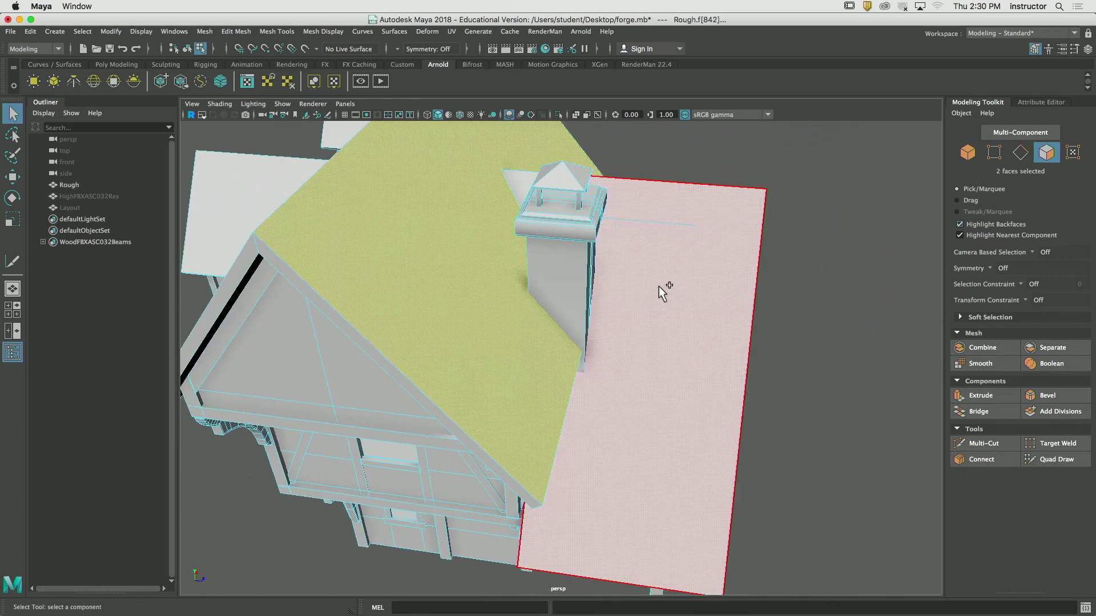
shift+click(660, 289)
Add the rear roof slope and the roof faces of both dormers to the face selection
alt+drag(677, 266, 462, 377)
shift+click(687, 248)
shift+click(515, 355)
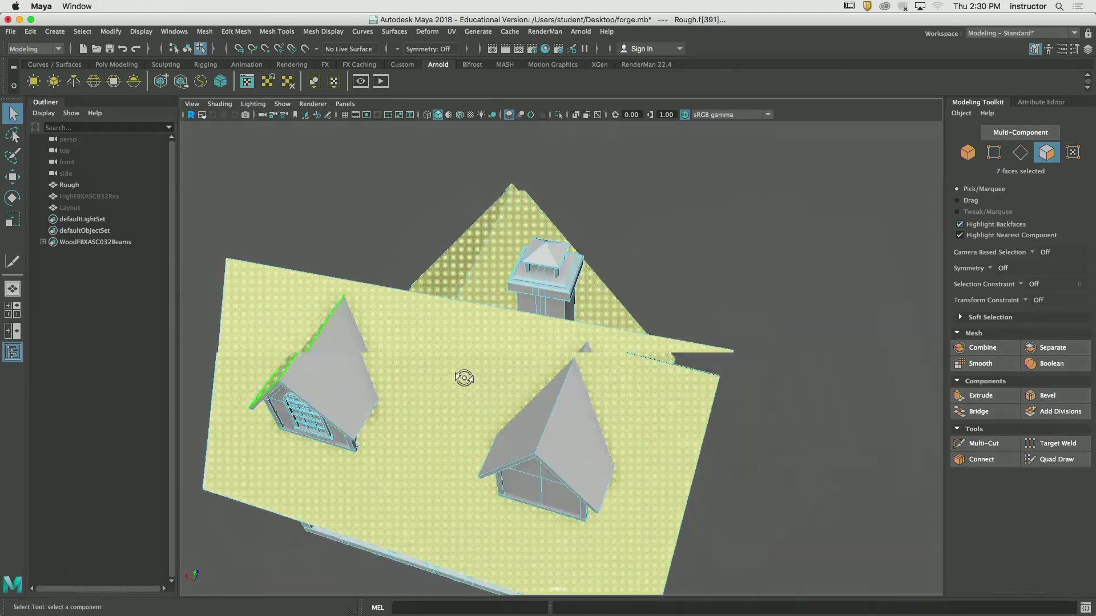
shift+click(340, 389)
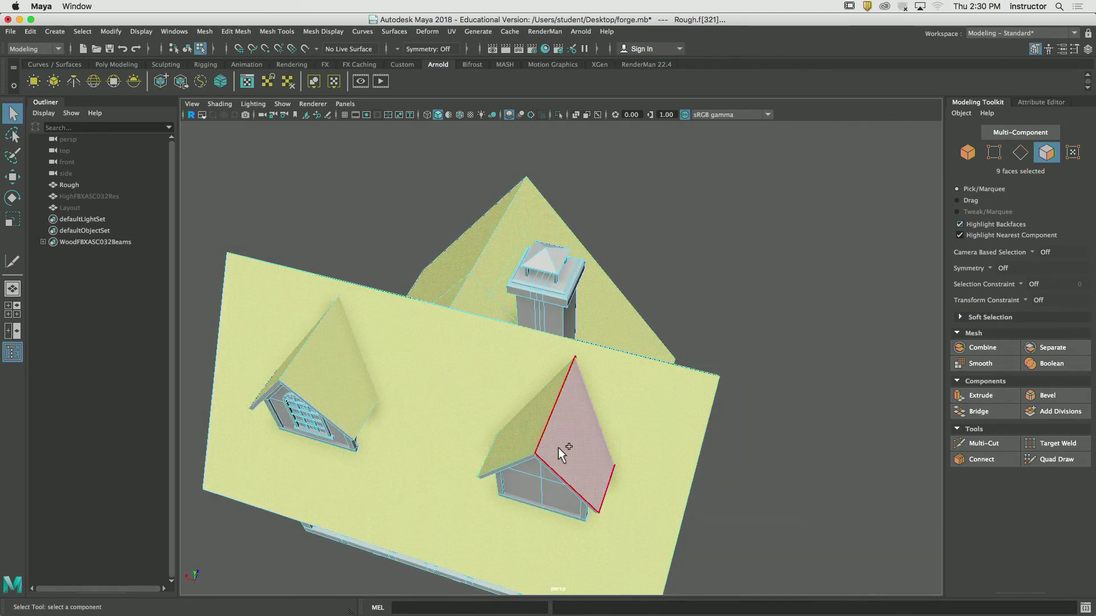
shift+click(557, 449)
Add the faces of the small roof above the gable-end window to the face selection
alt+drag(557, 448, 799, 311)
shift+click(757, 307)
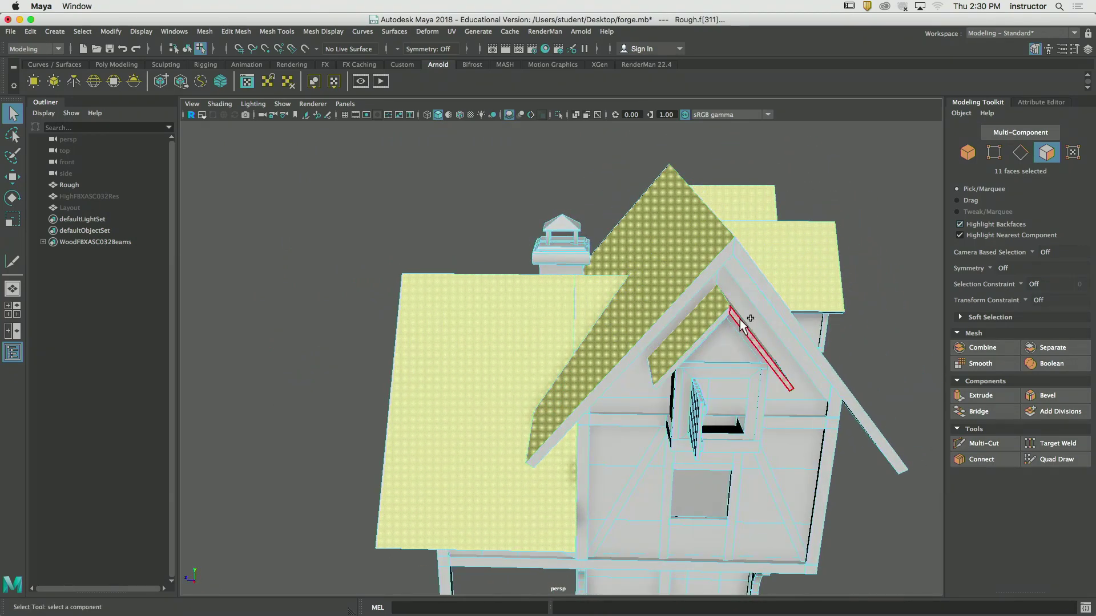
shift+click(736, 342)
Assign the existing Roof material to the selected roof faces and clear the selection
alt+drag(736, 343, 745, 255)
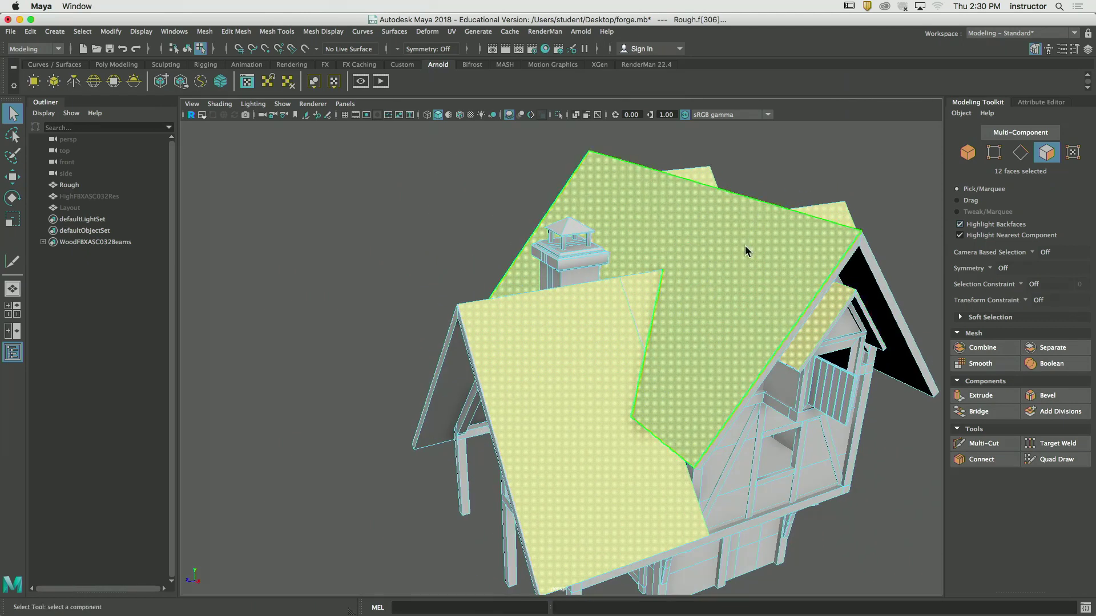
right_drag(744, 245, 828, 553)
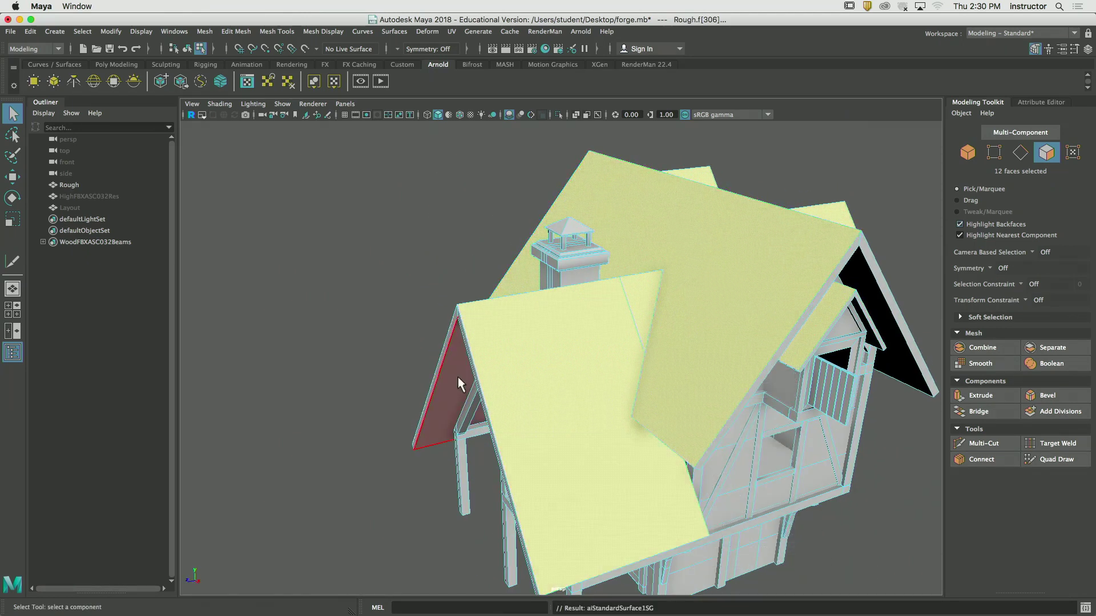
click(400, 254)
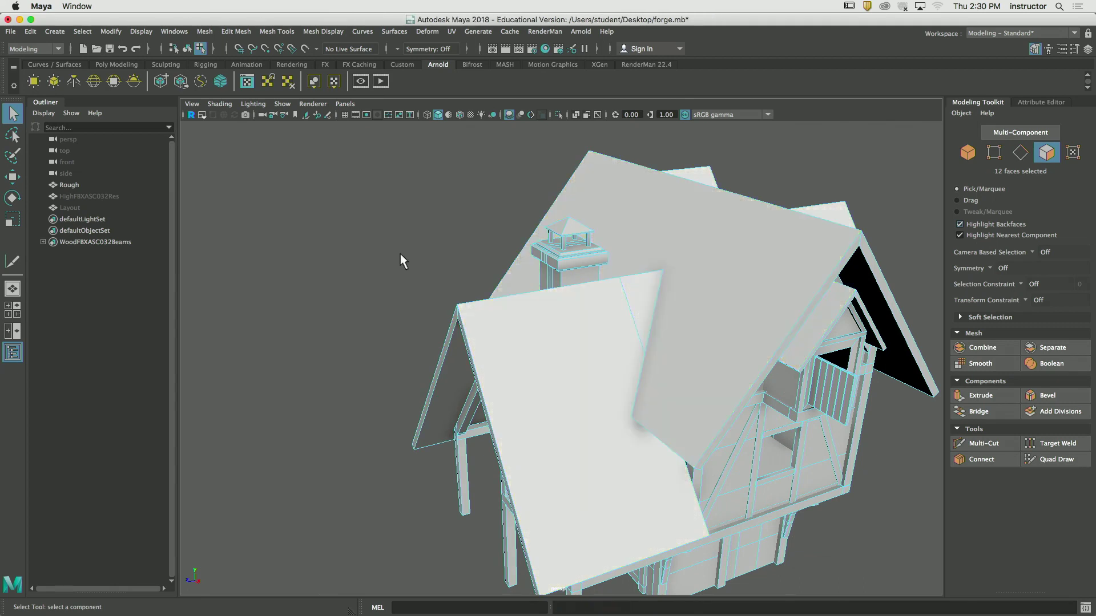
Try the default-material, textured and all-lights viewport display modes to check the texture on the roof
click(449, 117)
mouse_move(453, 162)
alt+mouse_down()
mouse_move(452, 131)
mouse_move(422, 225)
mouse_move(541, 228)
alt+mouse_up()
click(470, 115)
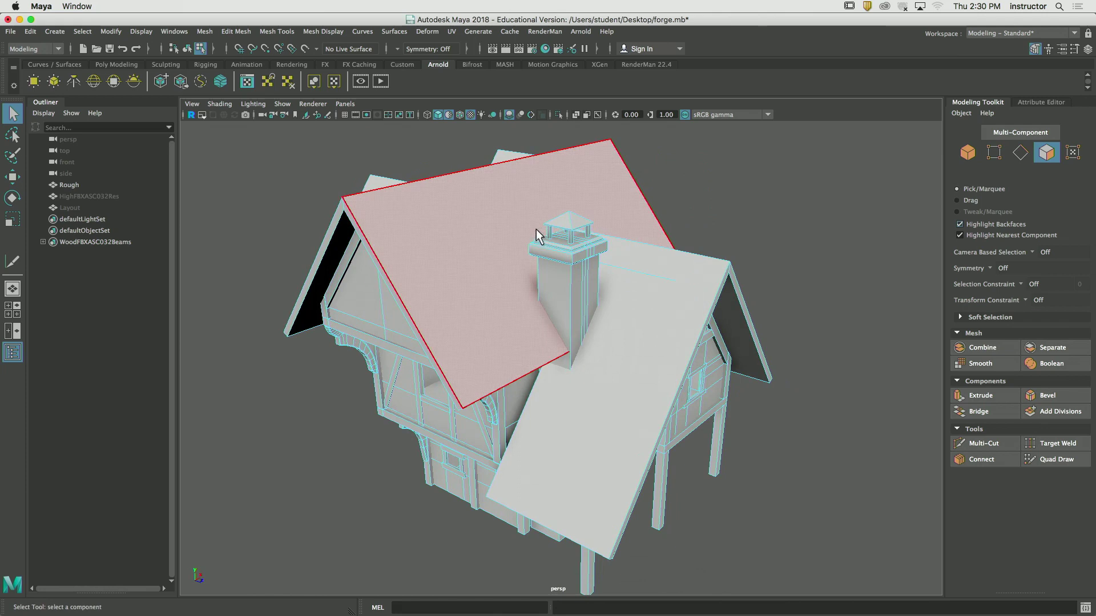
key(7)
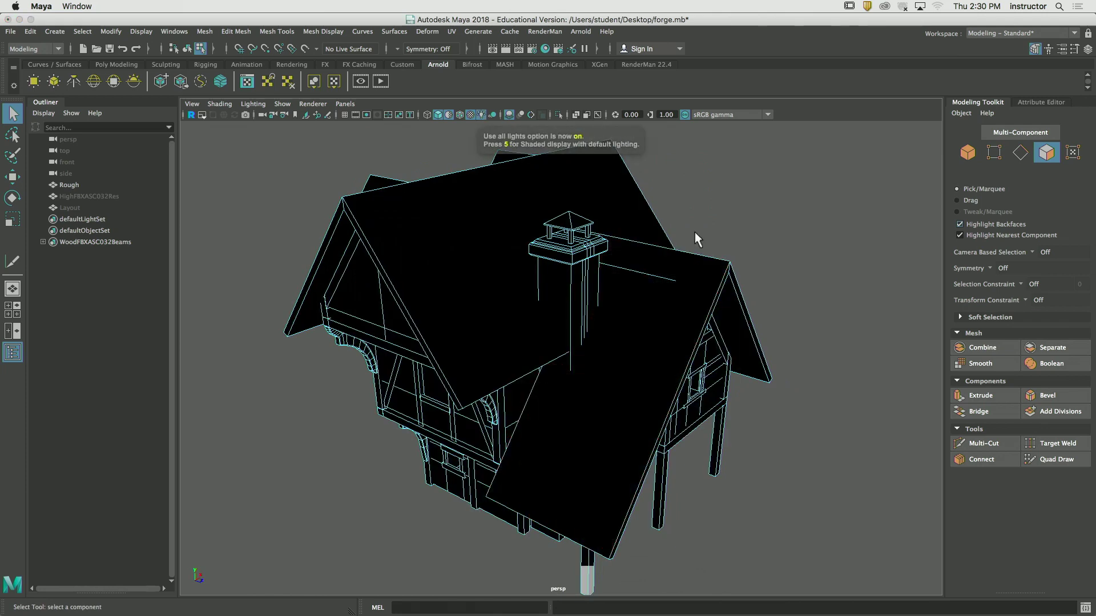
key(6)
key(7)
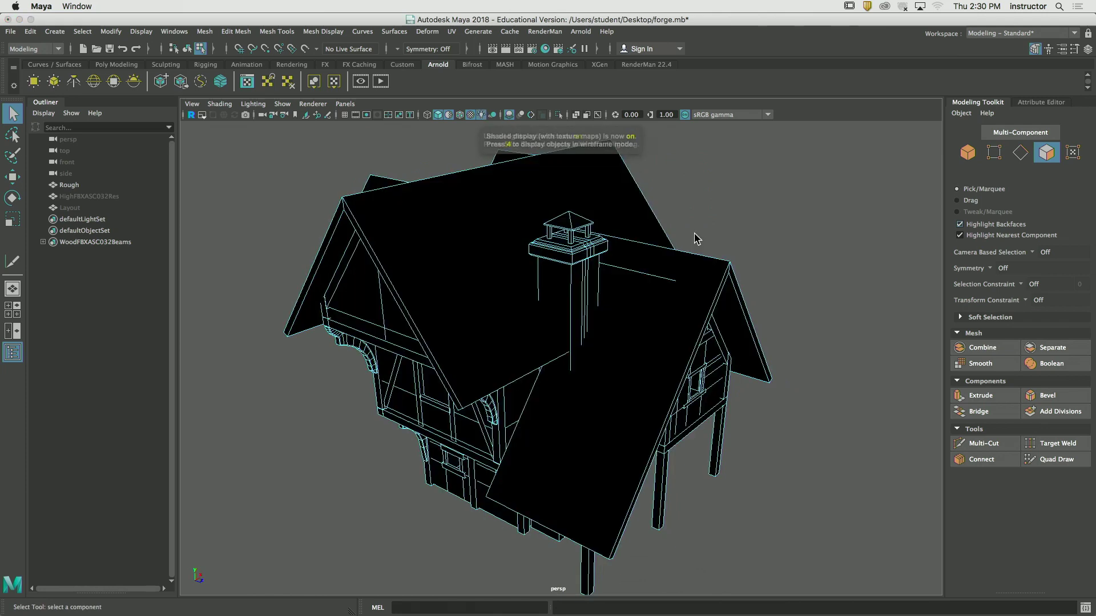
key(6)
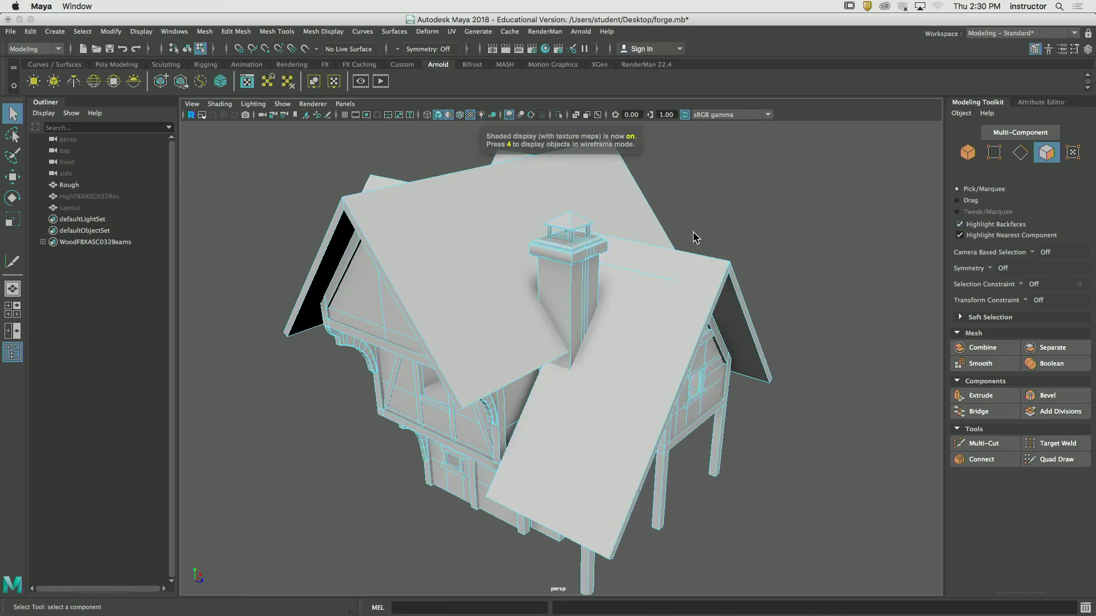
Set the viewport to shaded display without textures and check the house roof from another angle
key(5)
alt+drag(718, 224, 697, 241)
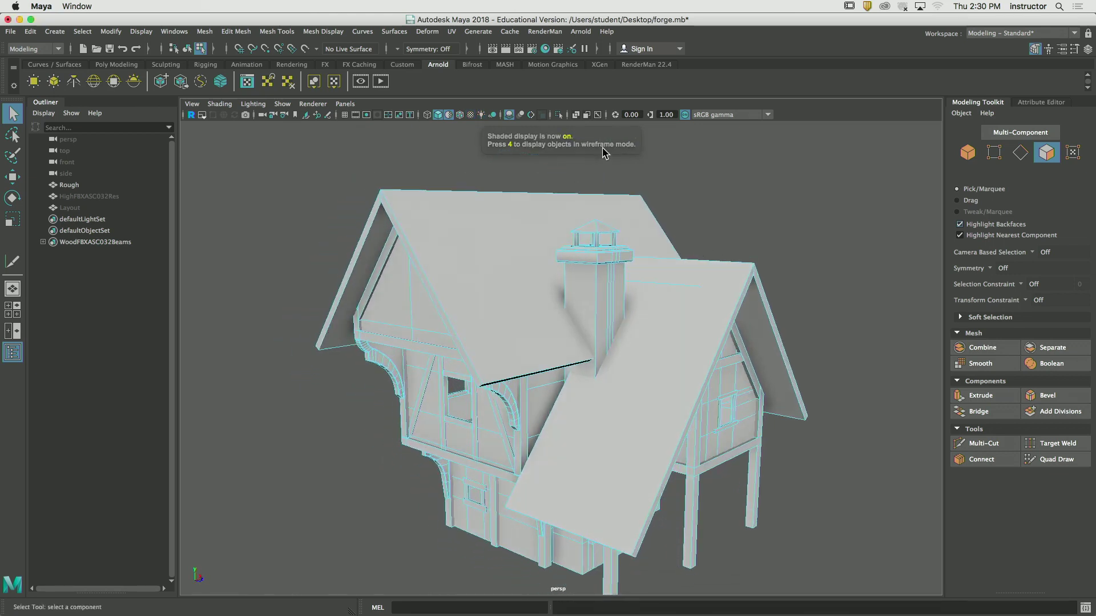
alt+drag(512, 131, 573, 181)
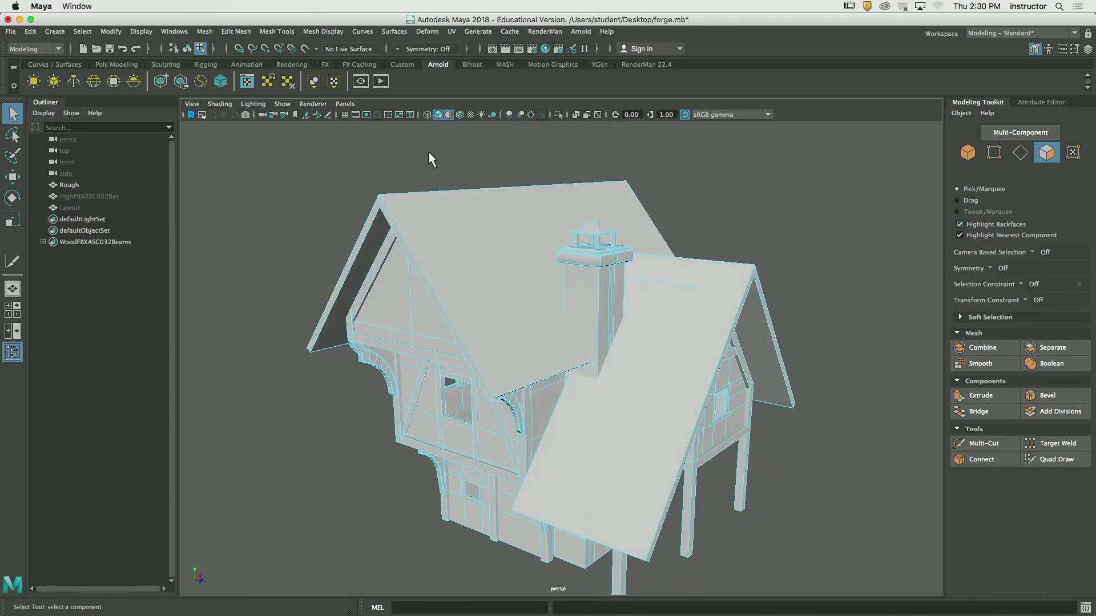
Render the house in the Arnold RenderView to check its lighting, and close the render window
alt+drag(428, 157, 402, 119)
click(381, 81)
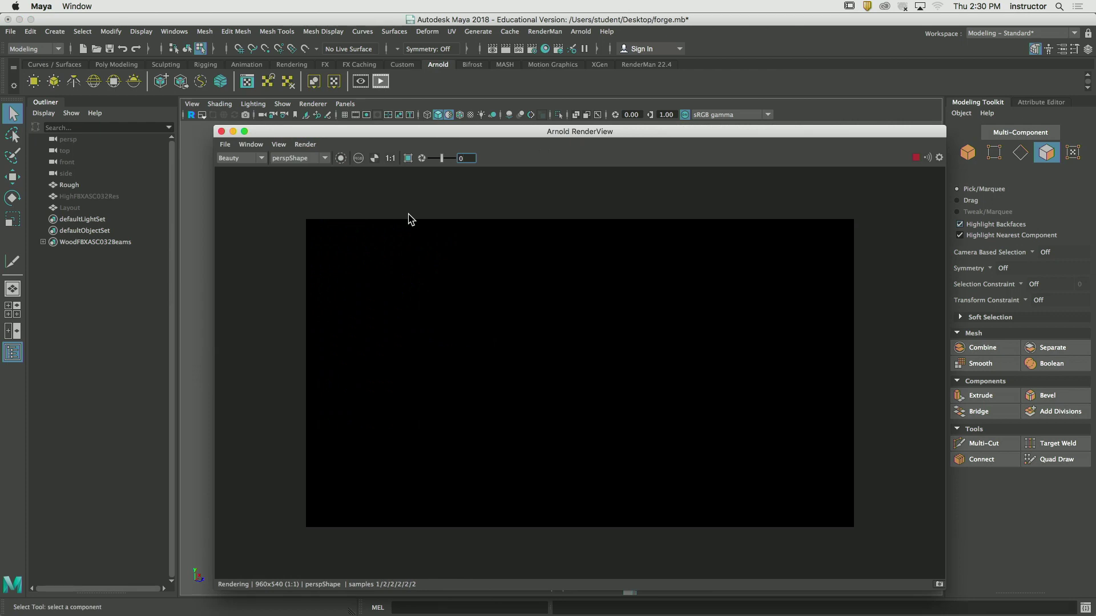
drag(334, 136, 228, 105)
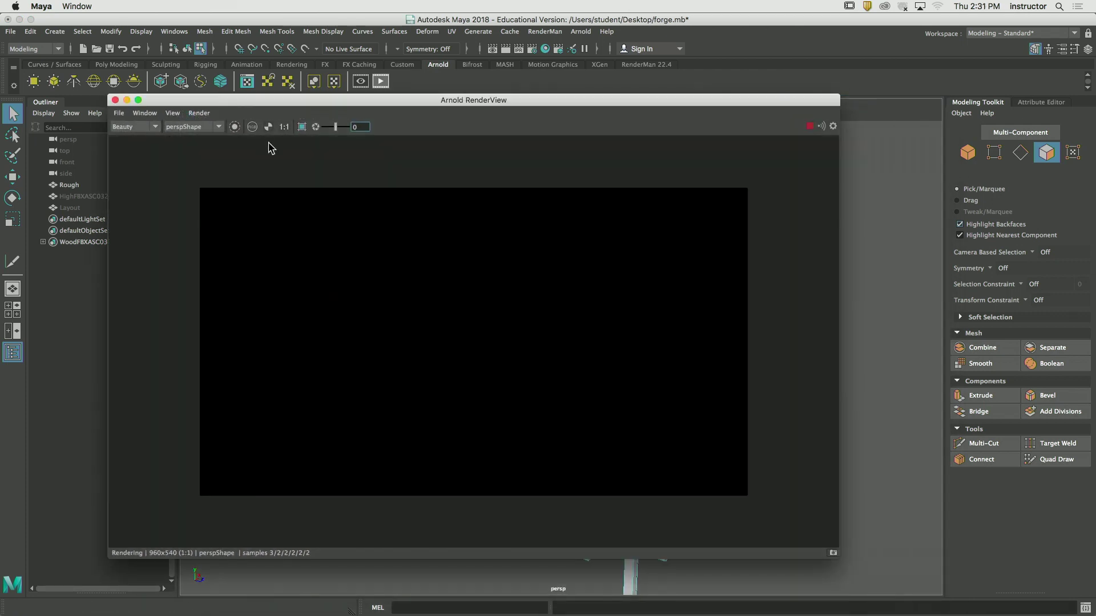
click(114, 100)
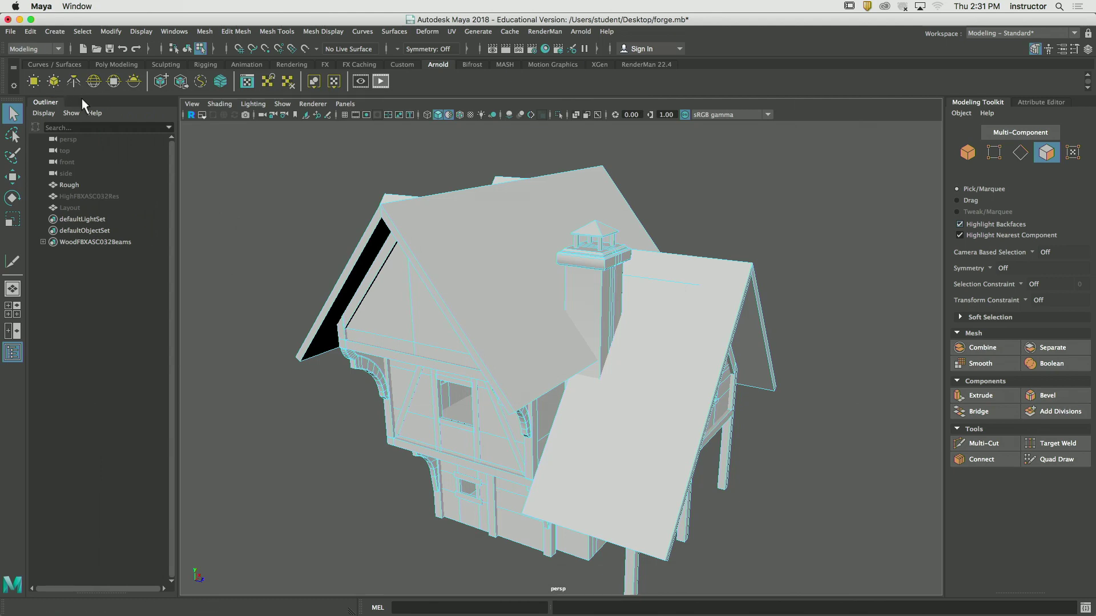
Create a directional light and move it outside the house to about X -10.58, Y 0, Z -8.08
click(292, 64)
click(53, 81)
alt+drag(436, 285, 448, 347)
key(e)
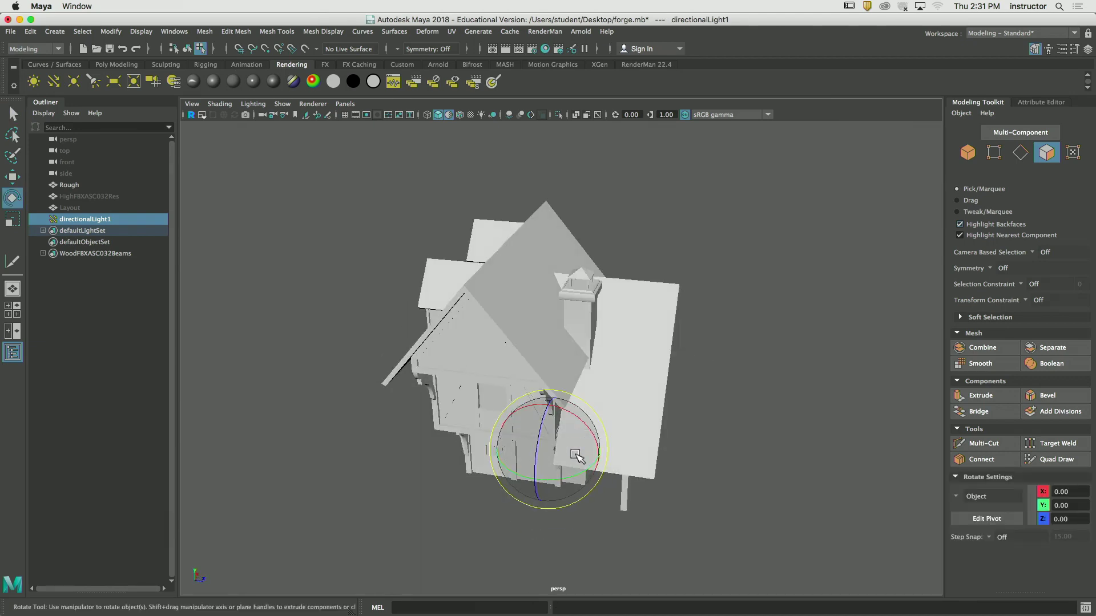
key(w)
drag(599, 438, 460, 508)
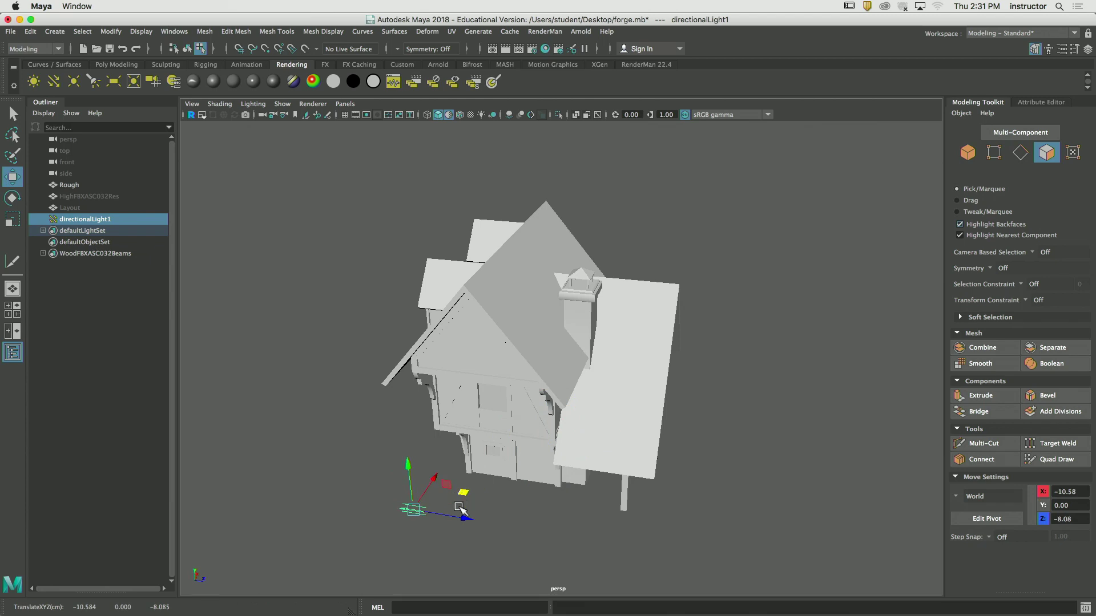
Rotate the directional light freehand so its rays tilt steeply, and return to the Select tool
key(e)
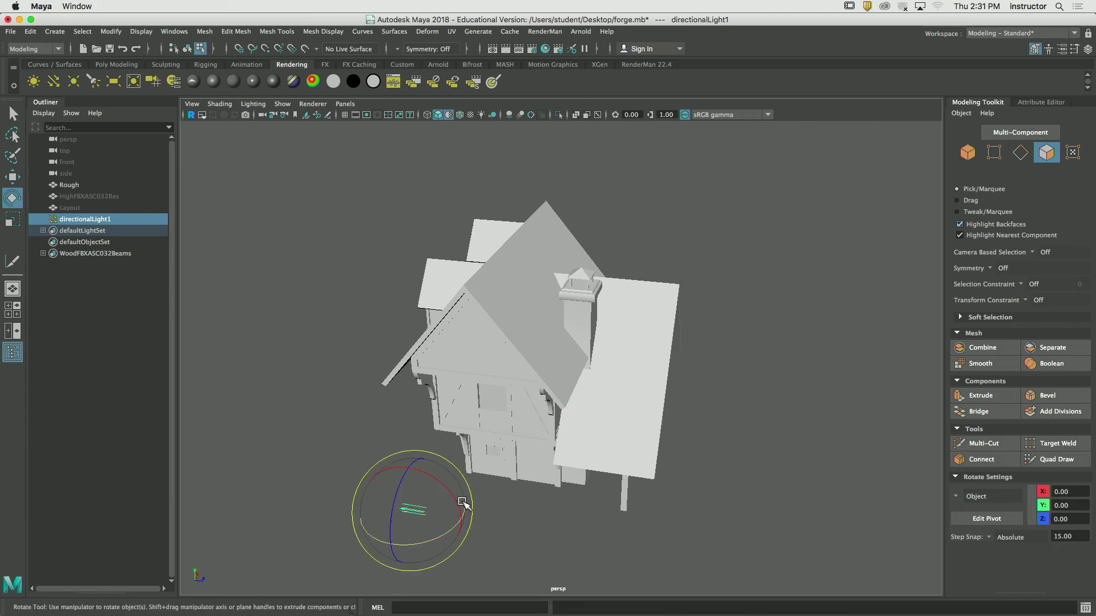
drag(451, 495, 398, 465)
key(q)
alt+drag(375, 421, 417, 445)
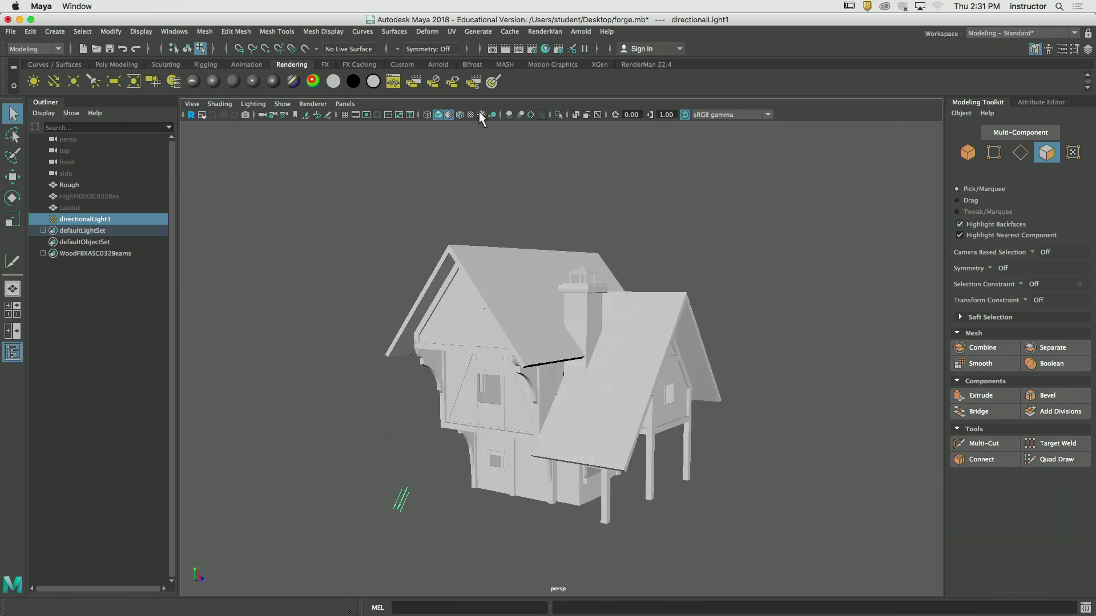
Render the lit house in Arnold to inspect the roof tiles, and close the render window
click(438, 65)
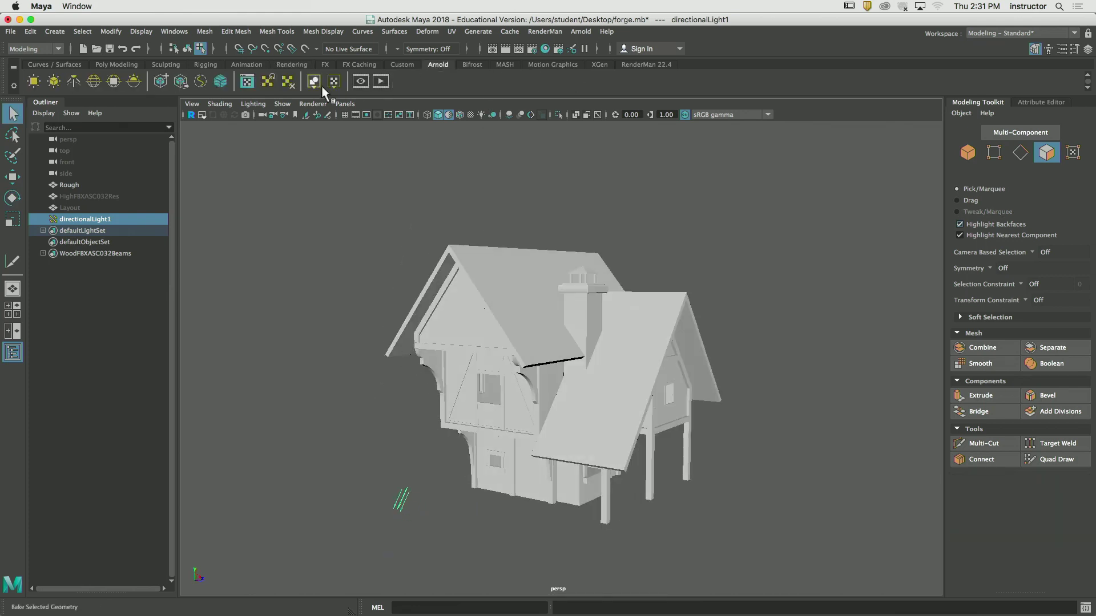
click(381, 82)
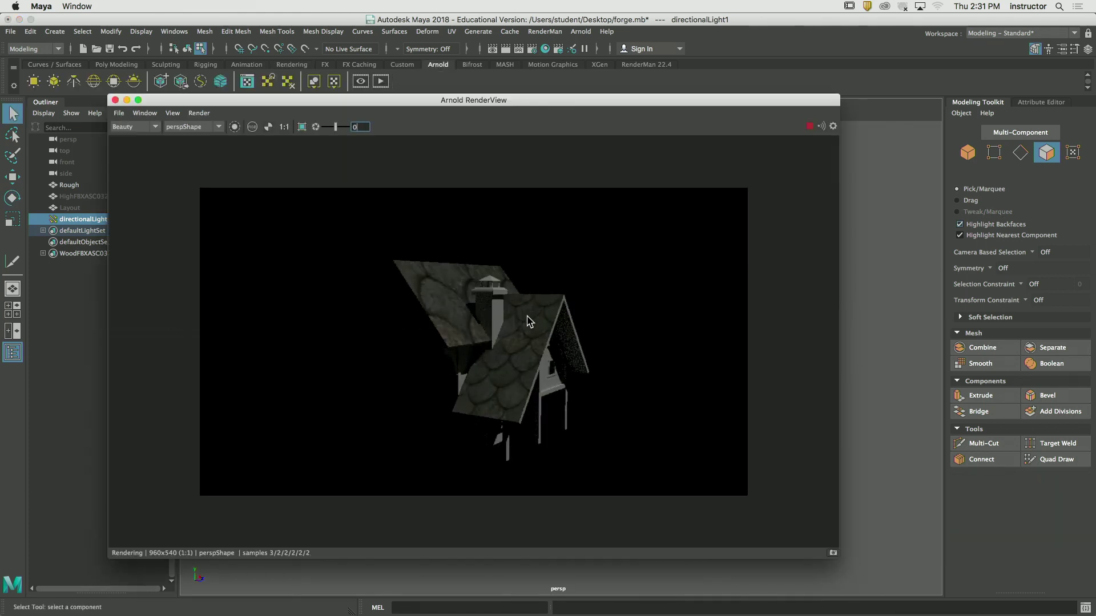
drag(245, 99, 567, 209)
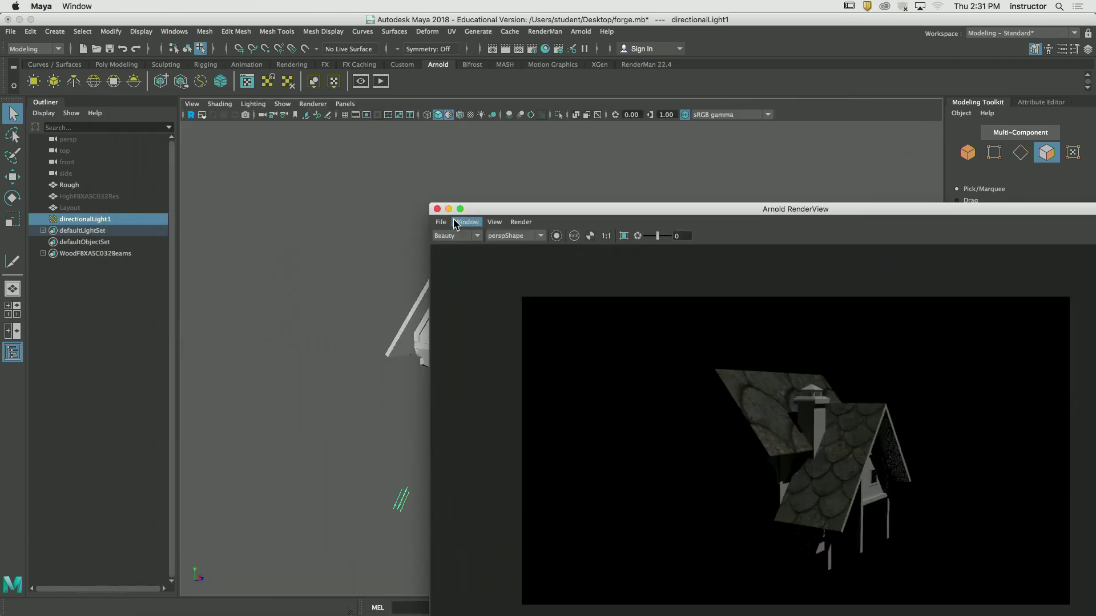
click(437, 209)
Compare the wireframe, shaded and textured viewport displays to check the roof texture, ending in textured display
scroll(676, 308, up, 5)
alt+drag(675, 308, 580, 269)
key(6)
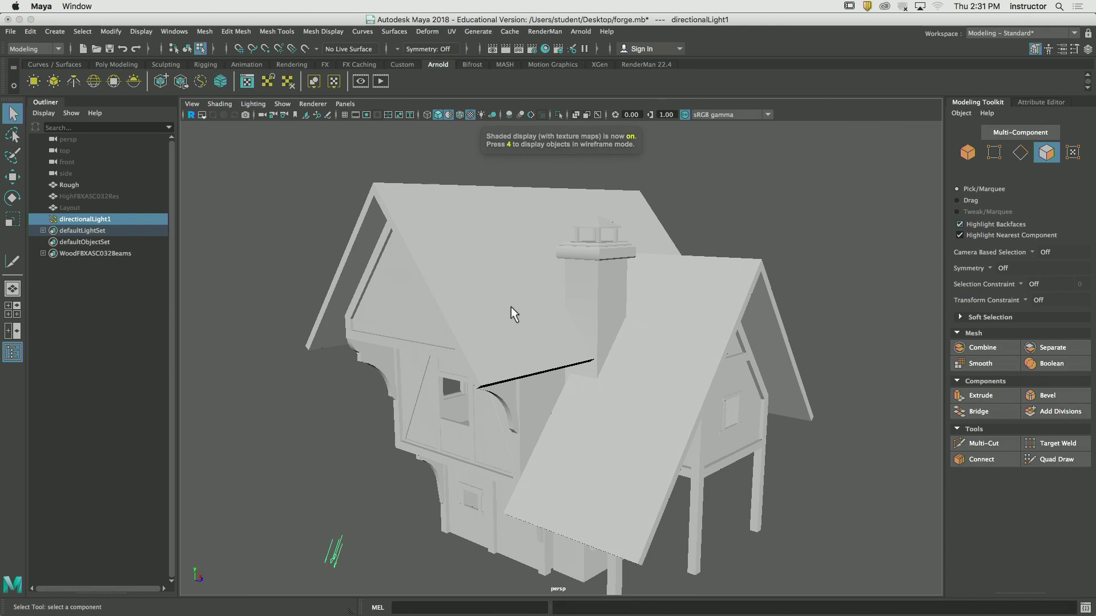
key(4)
key(5)
key(6)
Deselect the directional light and switch from face selection to object selection with nothing selected
click(766, 270)
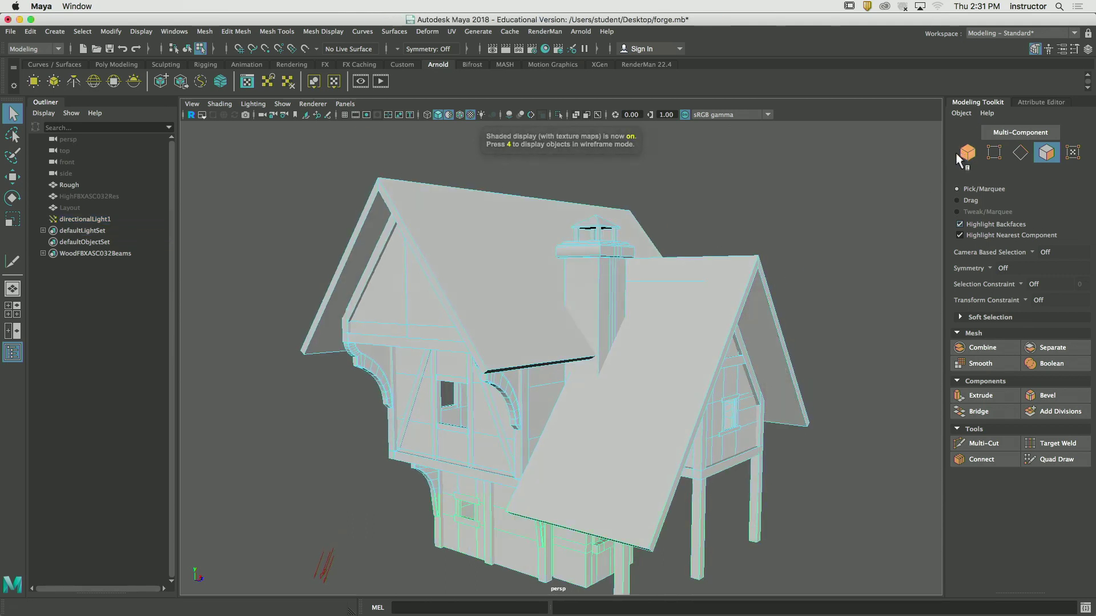
click(960, 153)
click(787, 269)
alt+drag(788, 270, 762, 245)
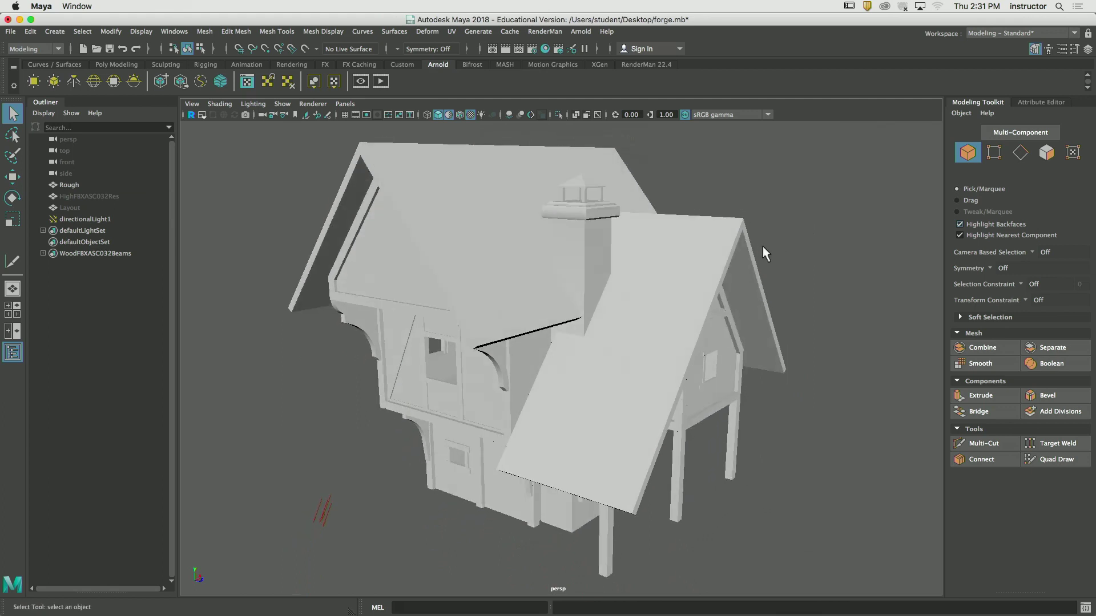
Create a Lambert material in the Hypershade and name it Roof2
click(544, 49)
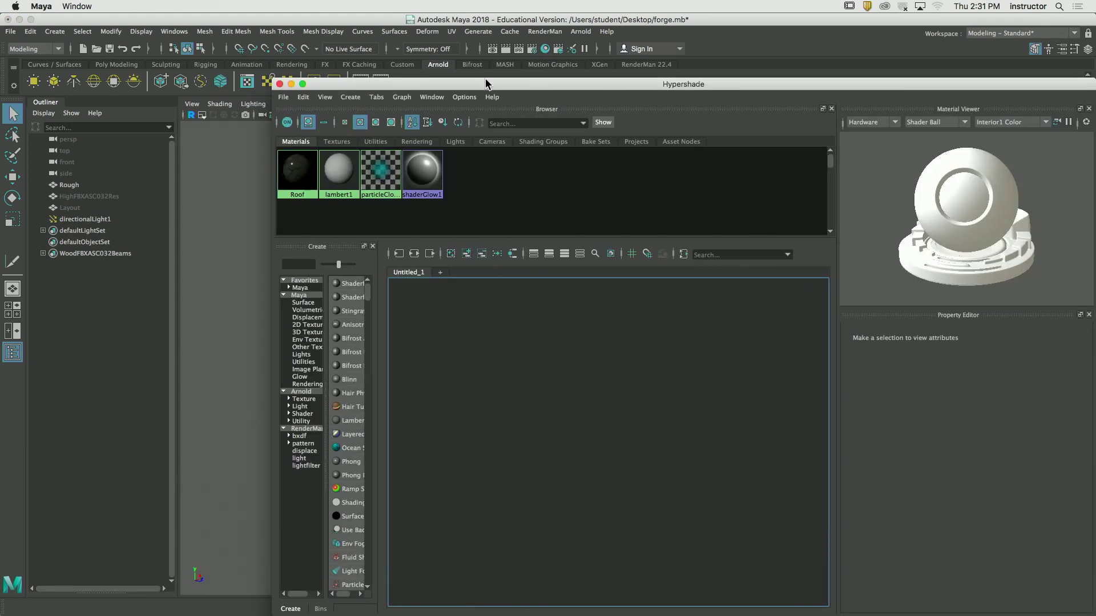
mouse_move(485, 84)
mouse_down()
mouse_move(303, 83)
mouse_move(487, 84)
mouse_up()
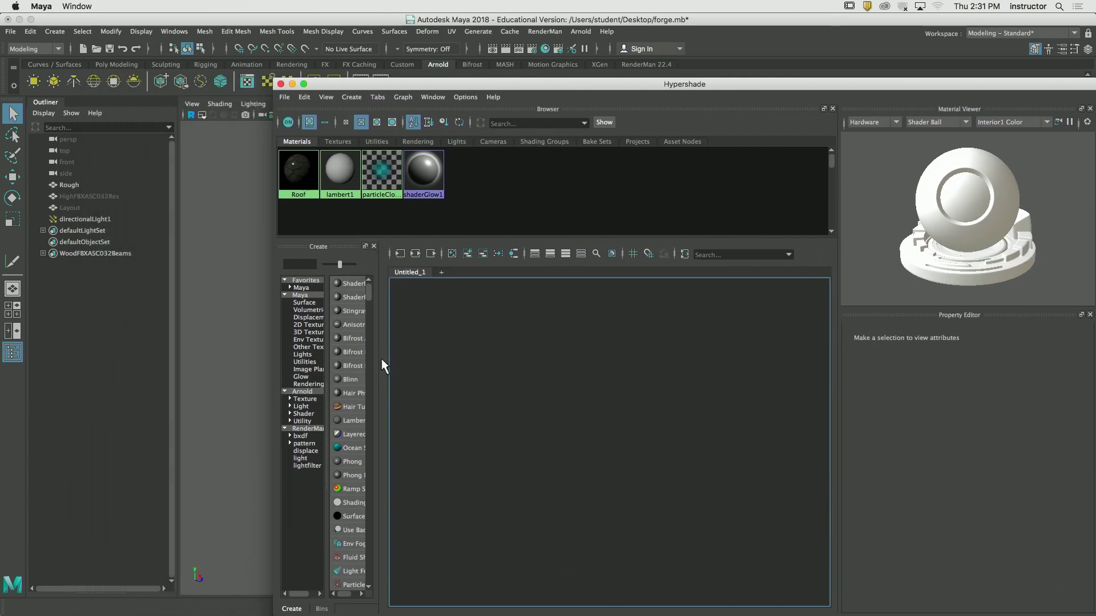
drag(382, 360, 494, 360)
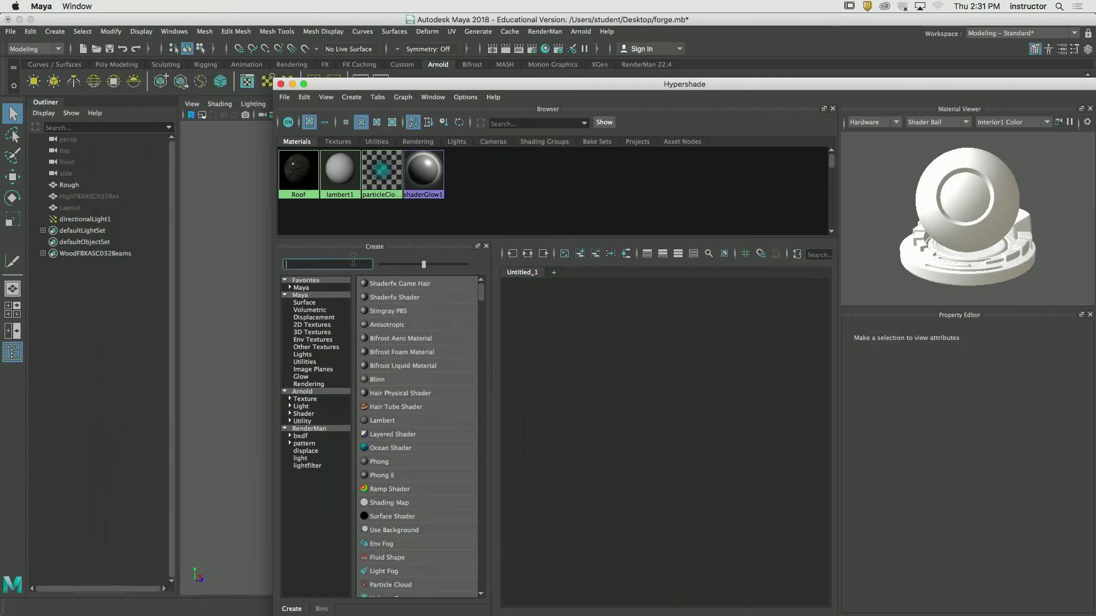
text(lam)
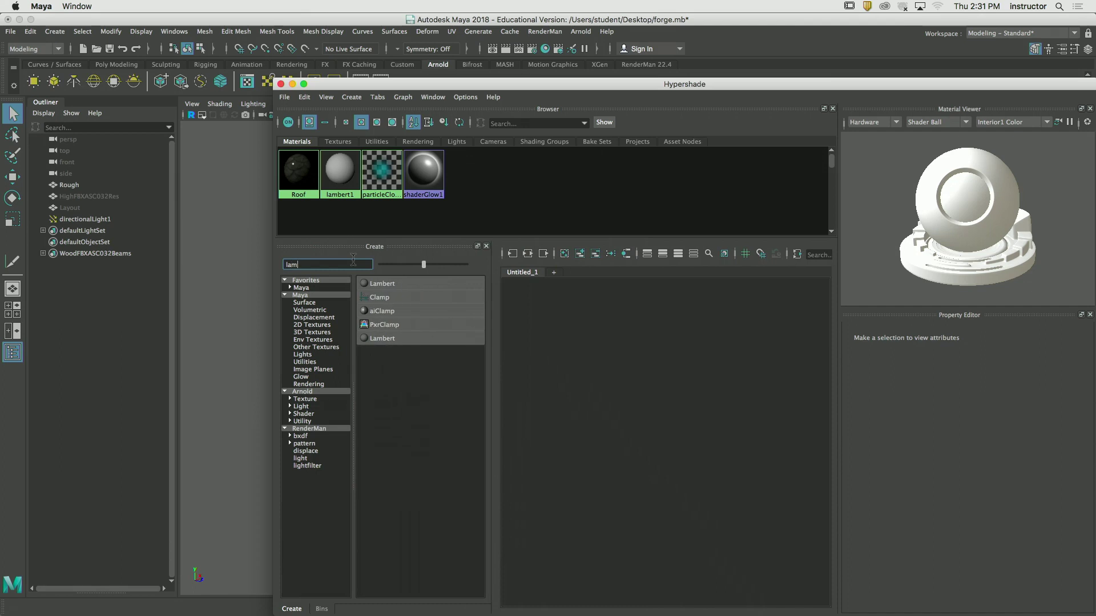
click(368, 287)
click(973, 344)
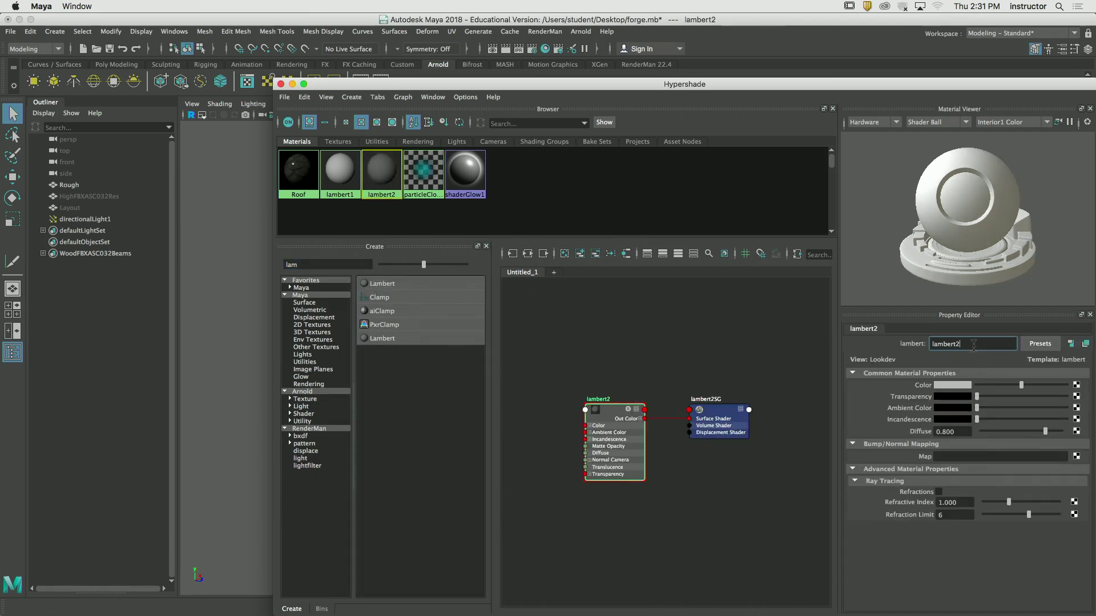
text(Roof2)
key(Return)
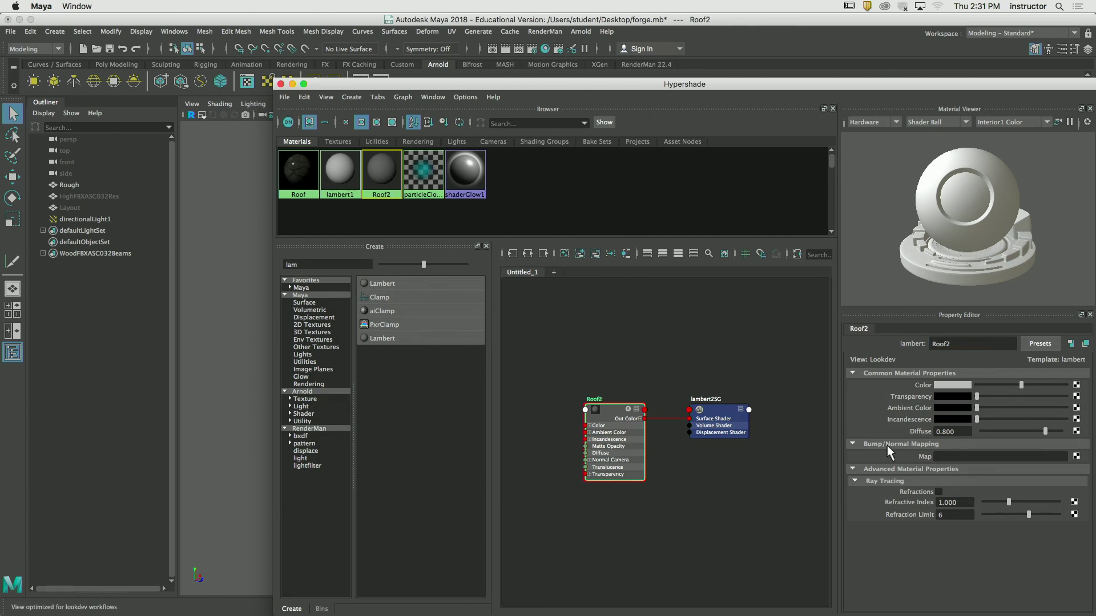
Connect a file texture to Roof2's color, load TexturesCom_RooftilesSlate0163_4_seamless_S.png, and close the Hypershade
click(1075, 385)
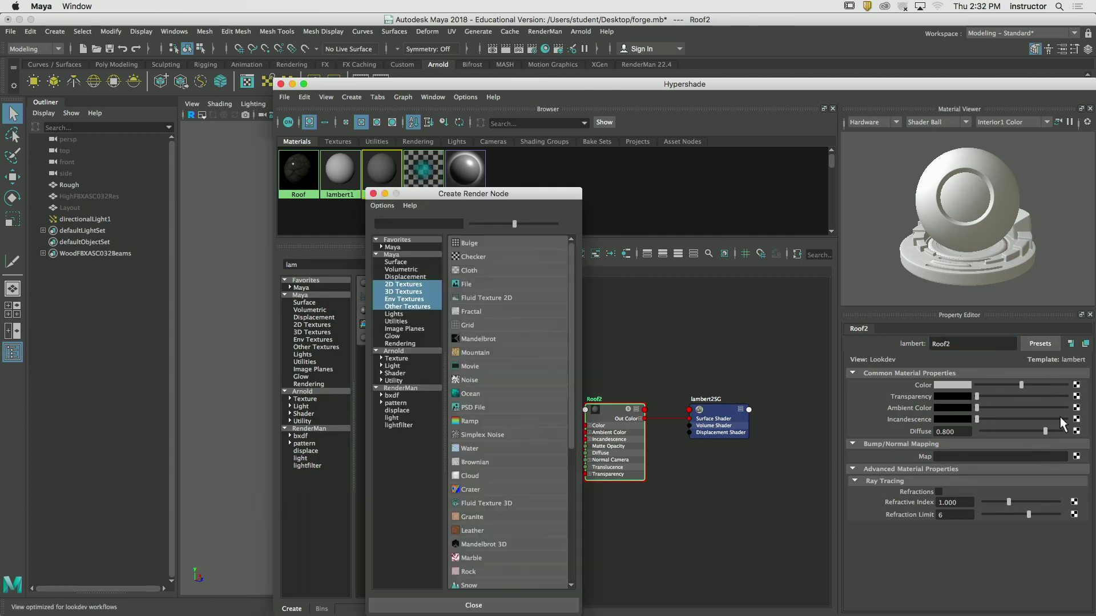
click(477, 279)
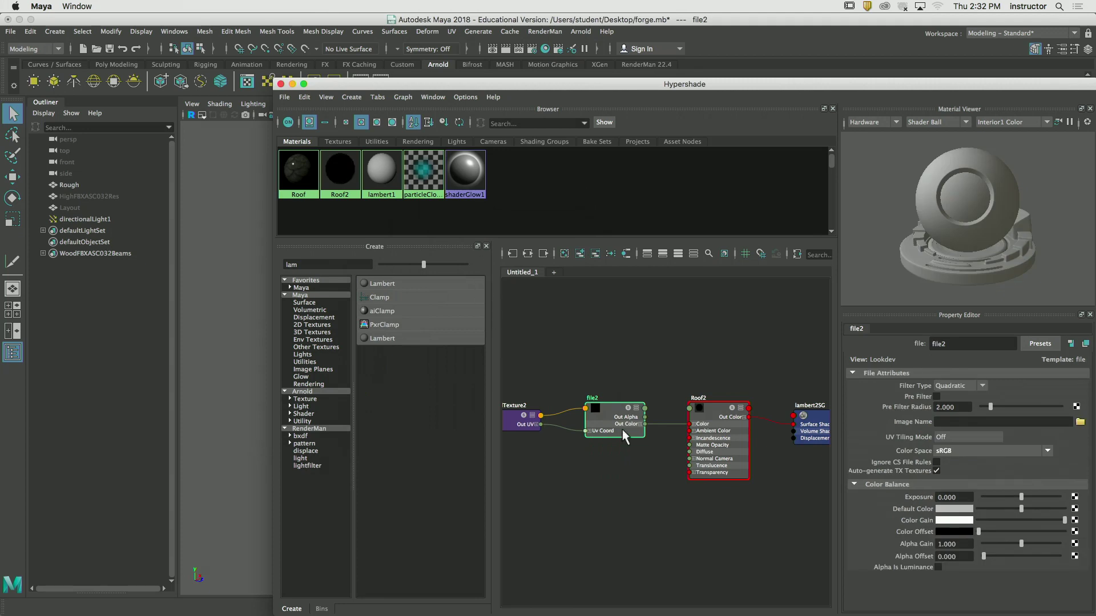
key(a)
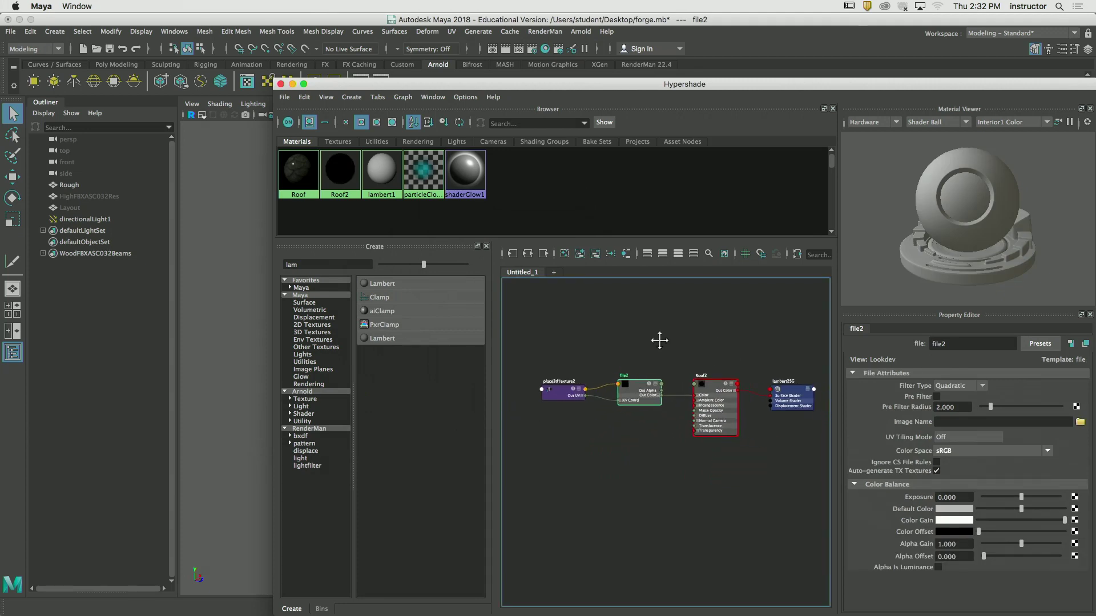
click(1079, 422)
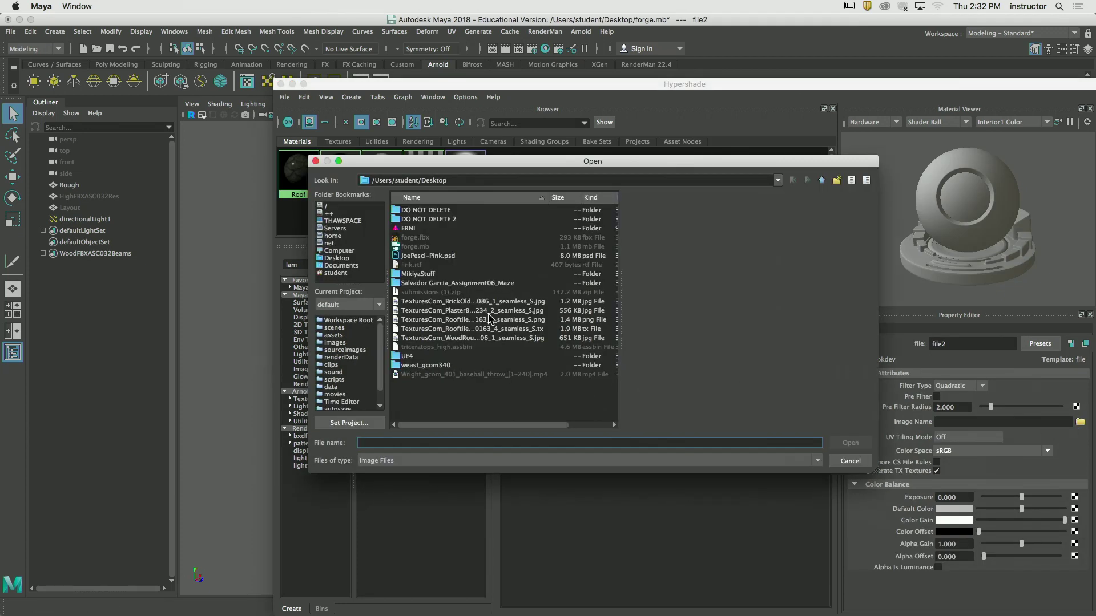
click(482, 340)
click(486, 330)
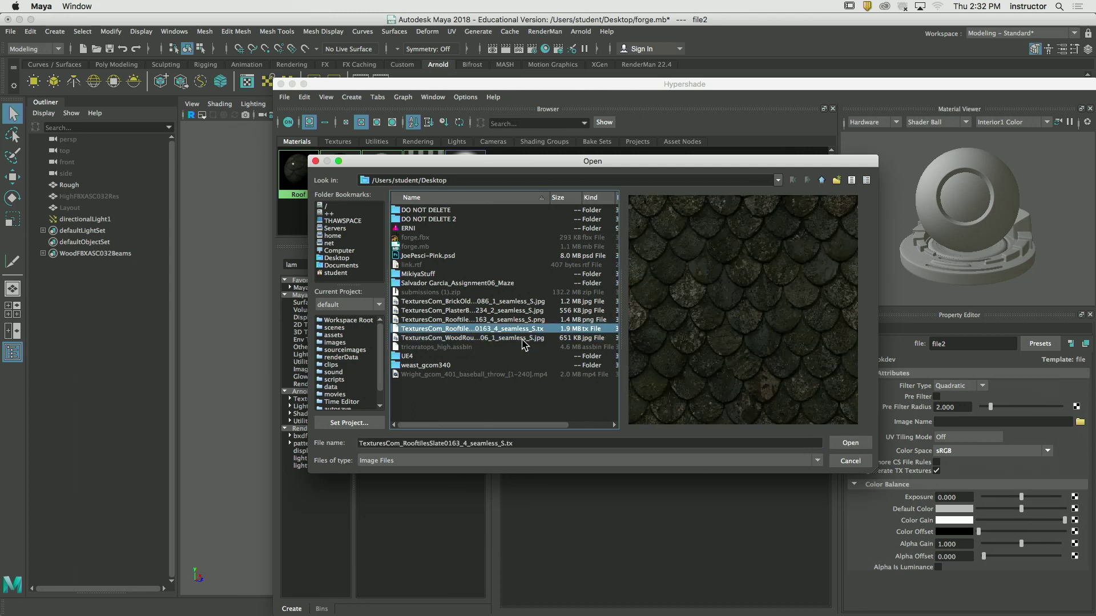
click(552, 321)
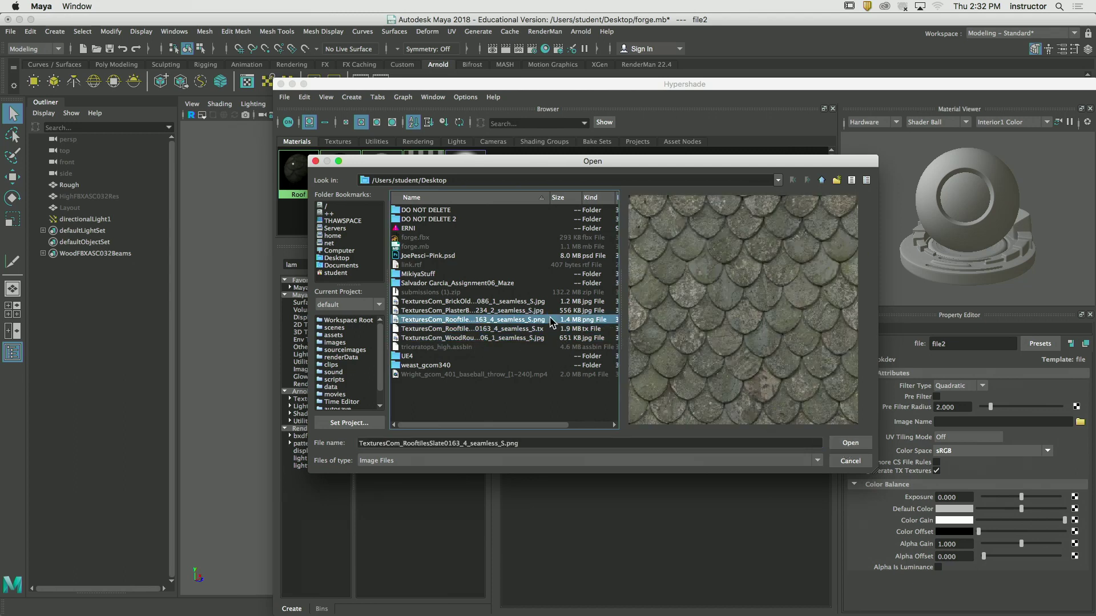
click(850, 443)
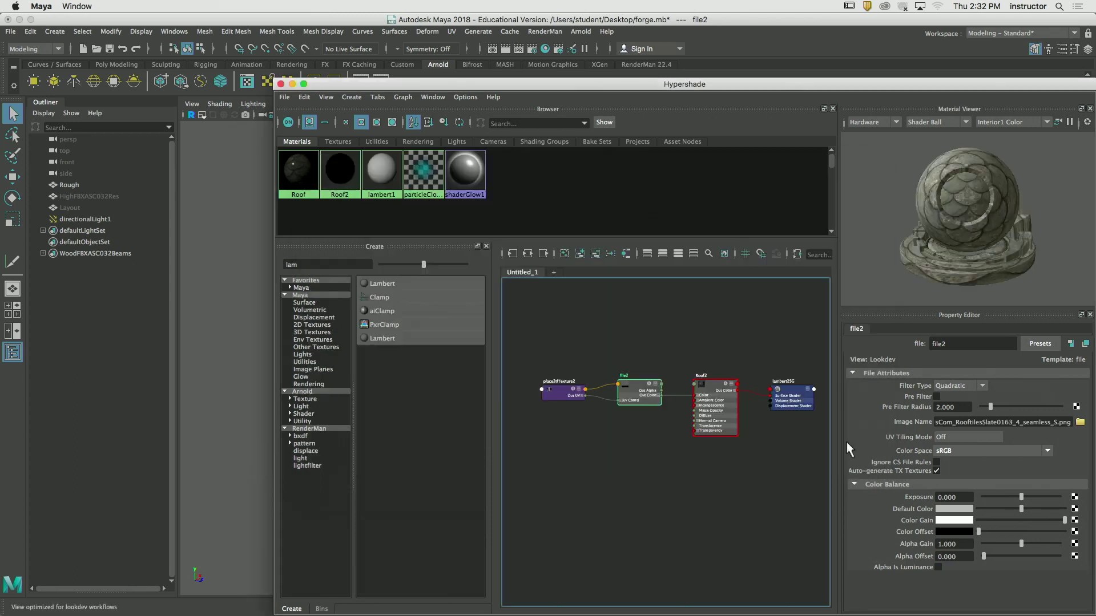
drag(303, 83, 739, 172)
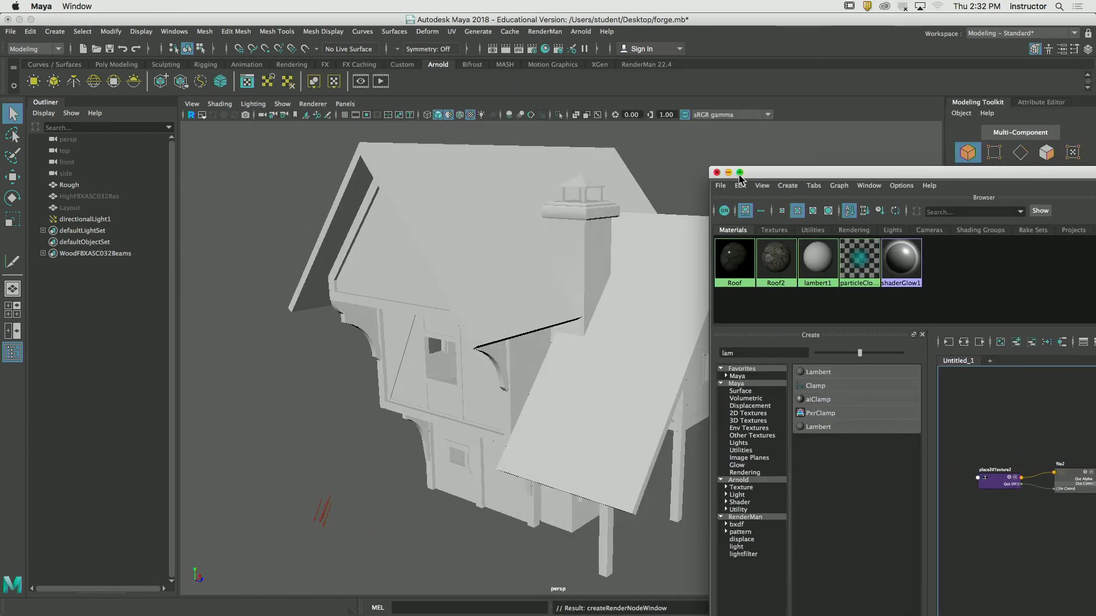
click(717, 173)
Switch to face selection and select the faces of the side roof and main roof
click(1047, 153)
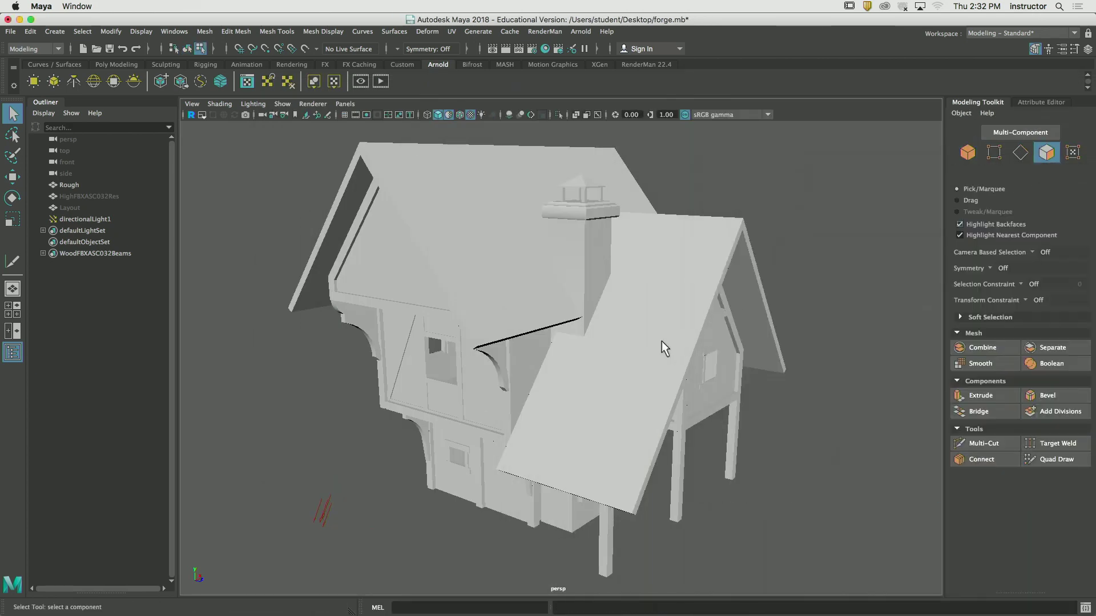
alt+drag(662, 340, 667, 315)
click(692, 330)
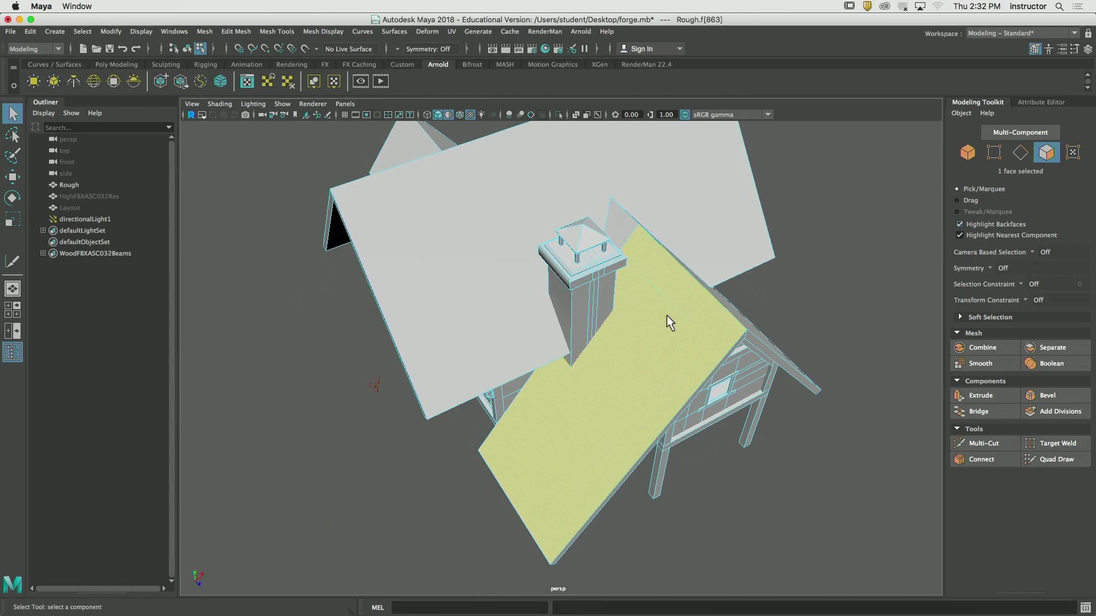
shift+click(624, 227)
alt+drag(624, 227, 606, 307)
shift+double_click(573, 293)
shift+click(606, 307)
shift+click(656, 277)
shift+click(754, 198)
alt+drag(753, 199, 622, 266)
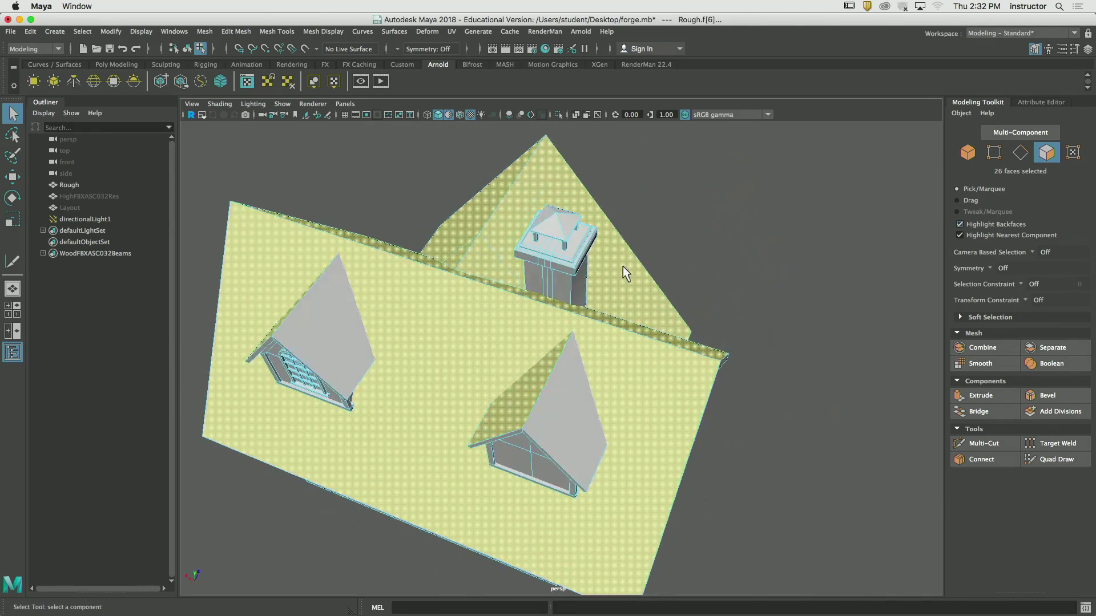
Add the remaining faces of the two dormer roofs and the other unselected roof faces to the selection
shift+click(316, 343)
shift+click(570, 422)
alt+drag(571, 422, 734, 228)
shift+click(798, 320)
shift+click(680, 337)
Assign the existing Roof2 material to the selected roof faces and clear the selection
right_drag(734, 220, 814, 524)
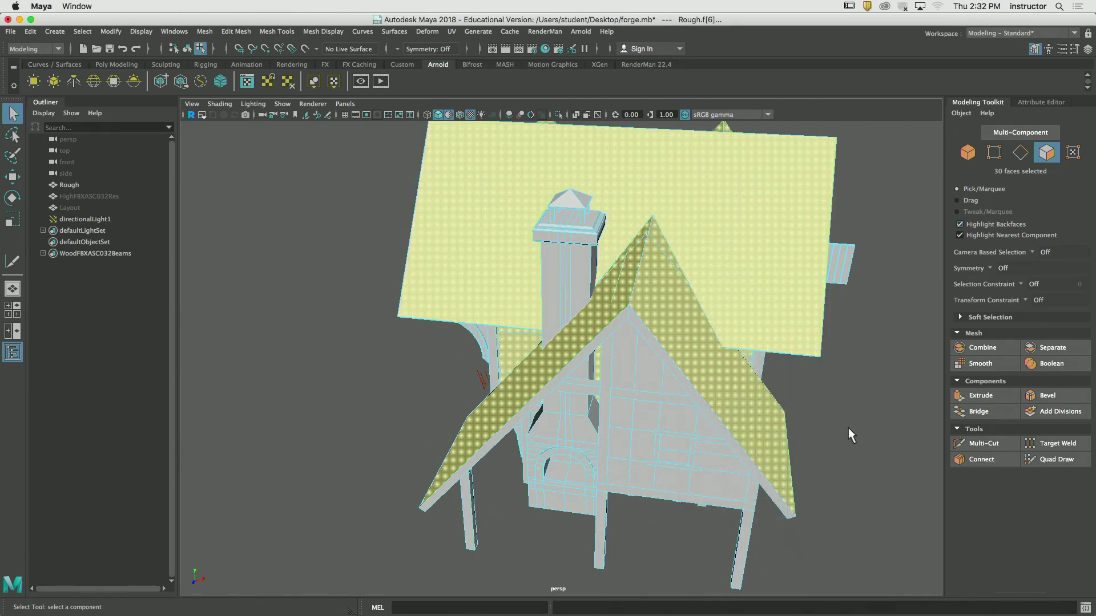
click(848, 427)
alt+drag(848, 427, 834, 395)
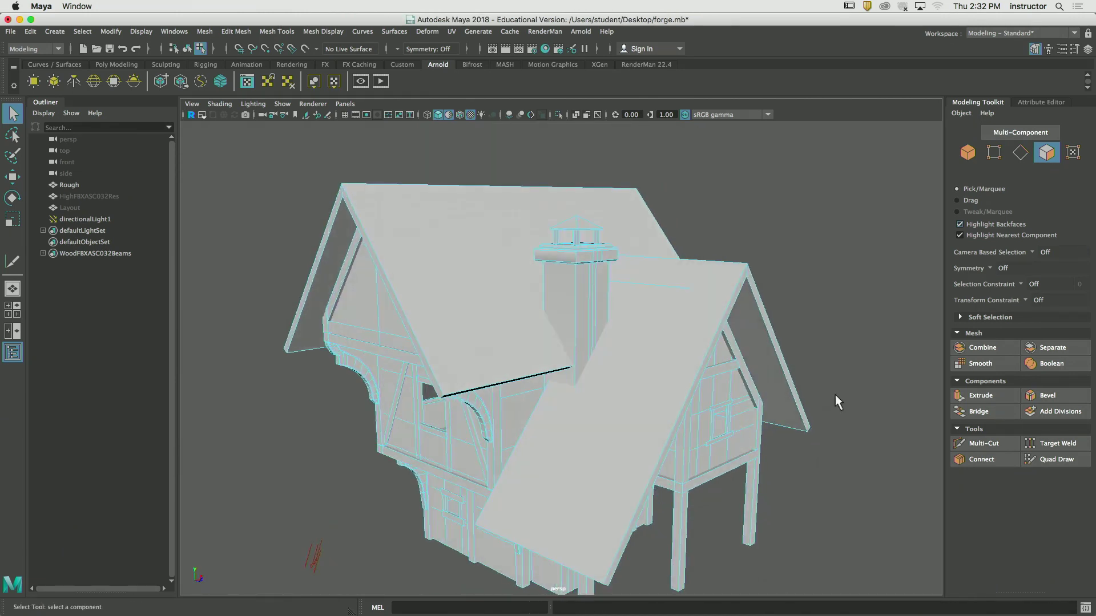
Render the house in the Arnold RenderView and enlarge the image to inspect the slate tiles on the roof
click(381, 81)
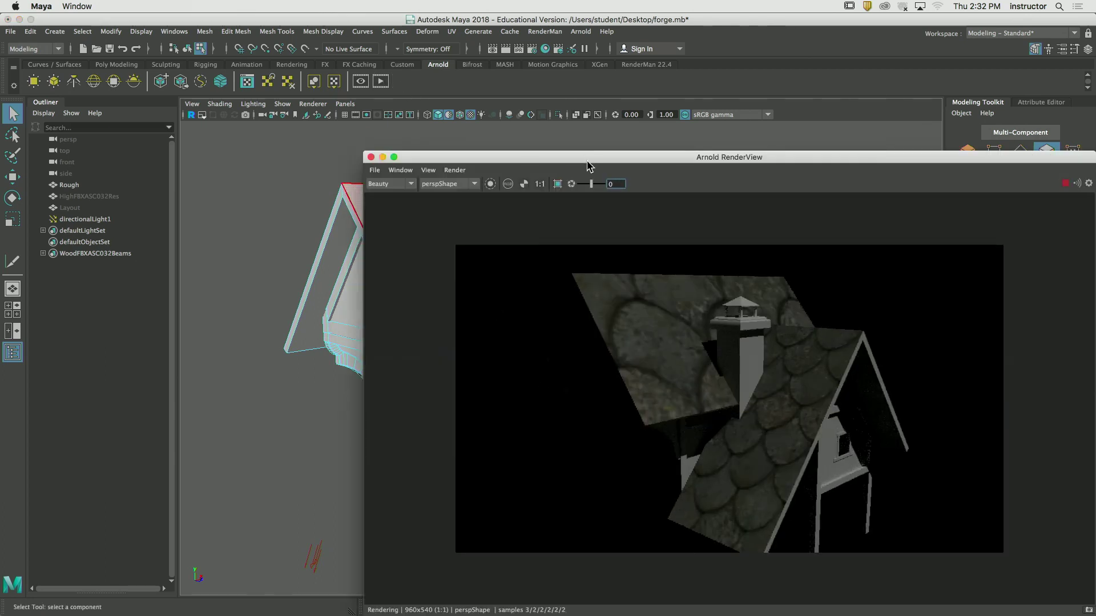
click(401, 170)
click(422, 256)
scroll(763, 392, up, 3)
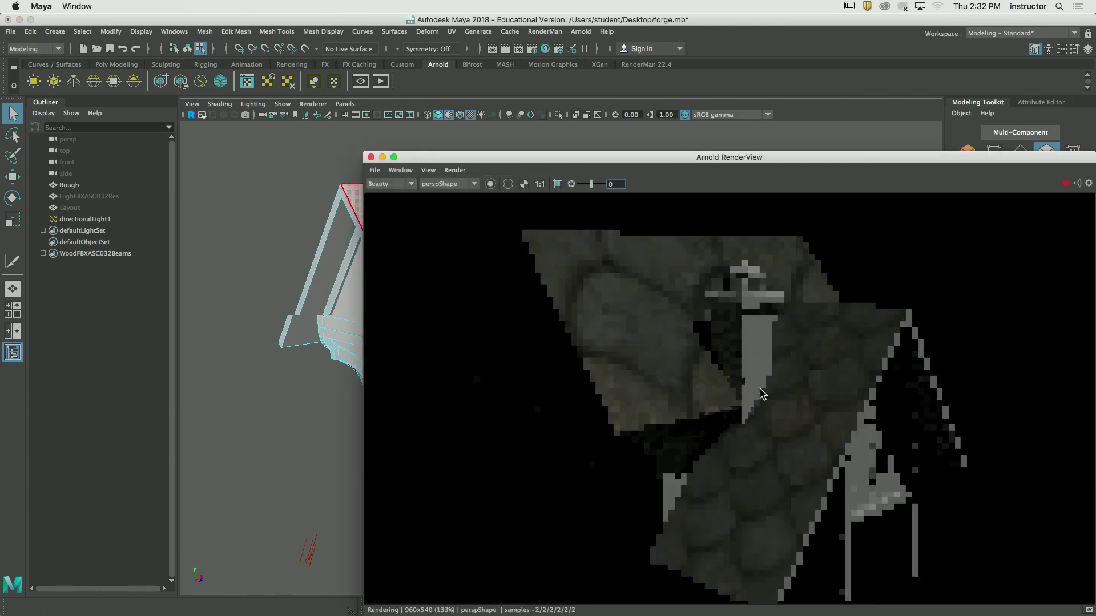
drag(610, 162, 403, 97)
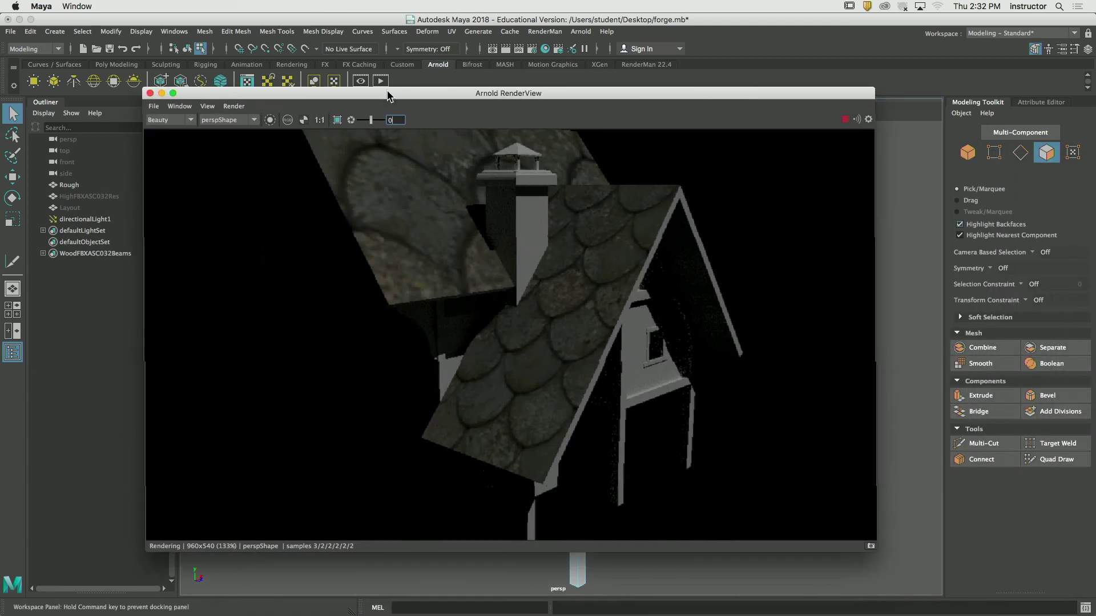
Close the Arnold render and replace the scene's directional light with an Arnold skydome light
alt+drag(481, 286, 524, 305)
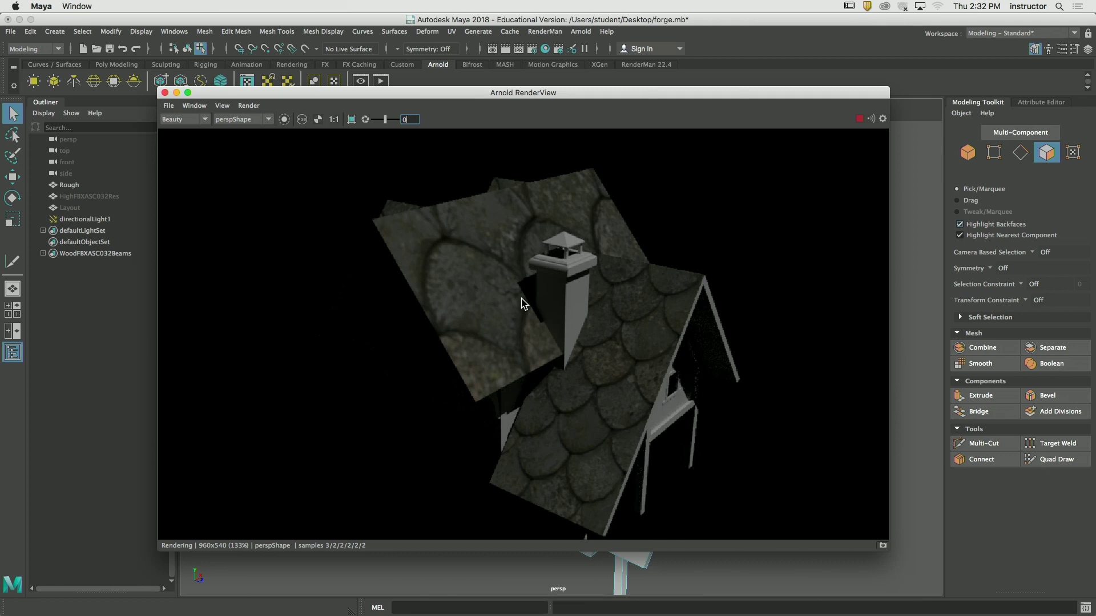
alt+drag(523, 305, 547, 297)
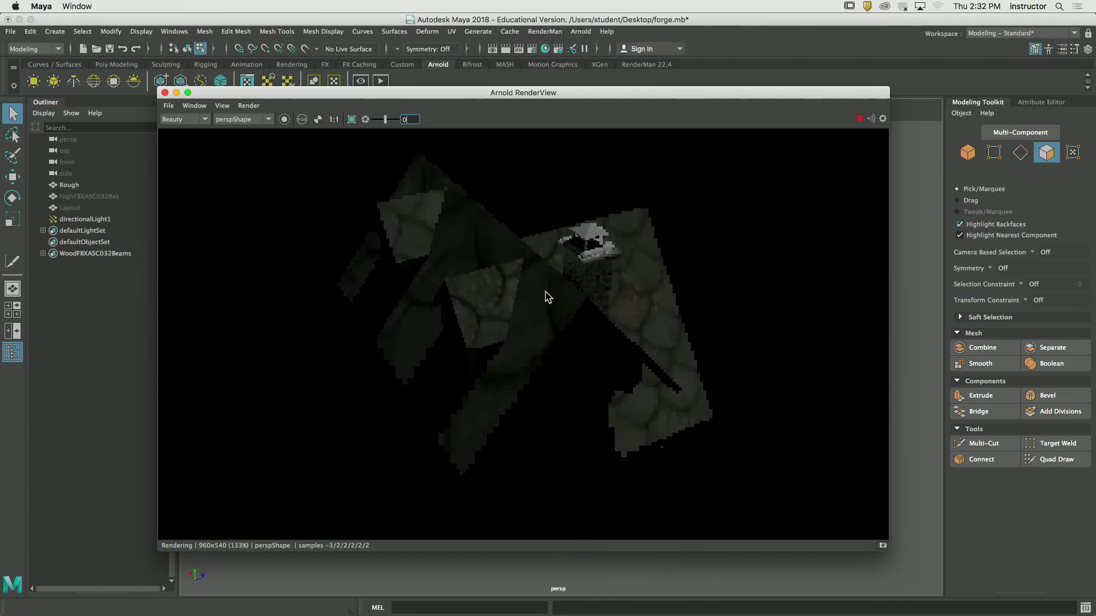
click(165, 92)
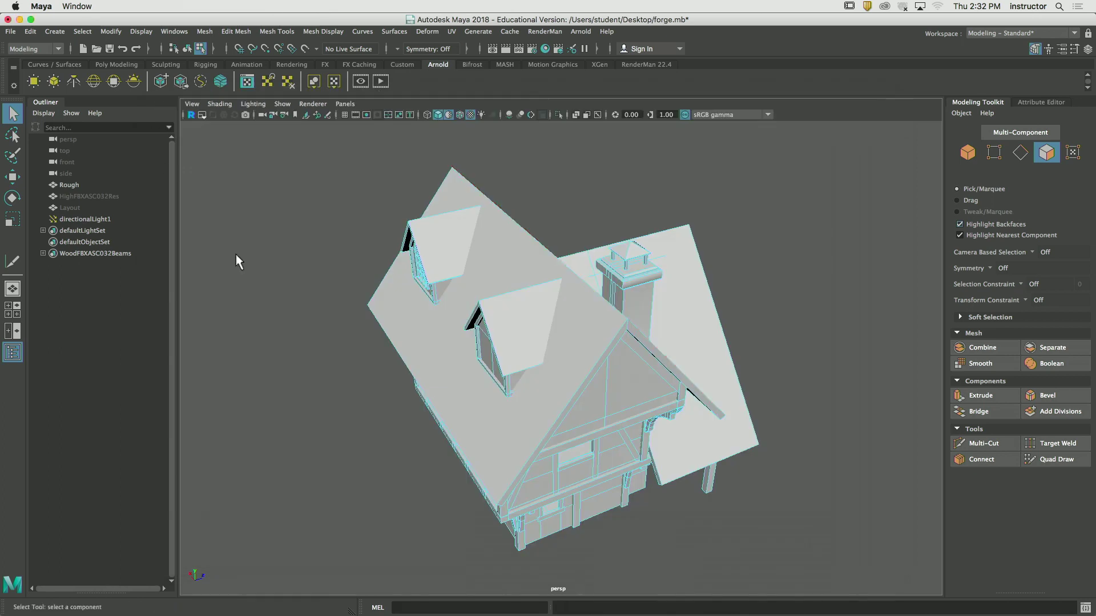
click(111, 218)
key(Delete)
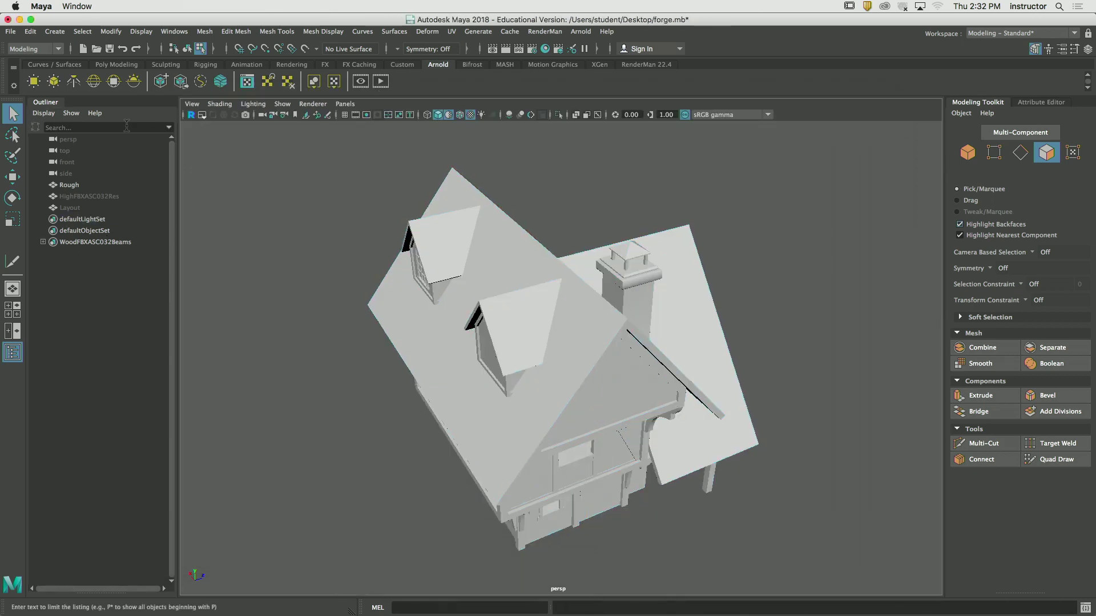
click(93, 81)
Render the house under the skydome light and inspect the slate tile scale on the main, side and dormer roofs
alt+drag(238, 218, 297, 217)
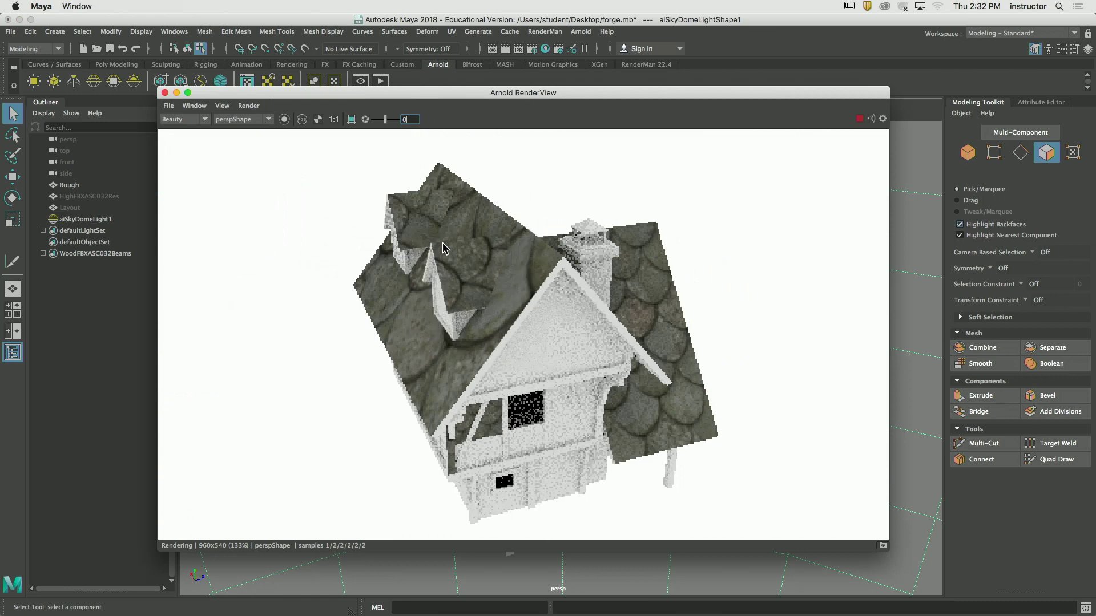
alt+drag(622, 337, 520, 311)
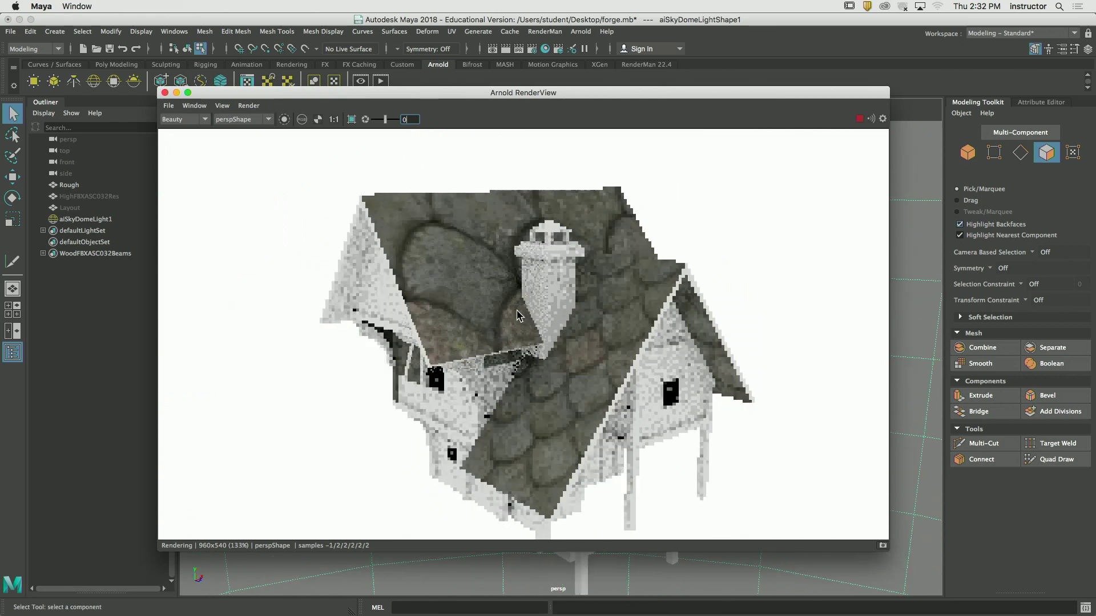
mouse_move(525, 313)
alt+right_down()
mouse_move(726, 331)
mouse_move(533, 317)
alt+right_up()
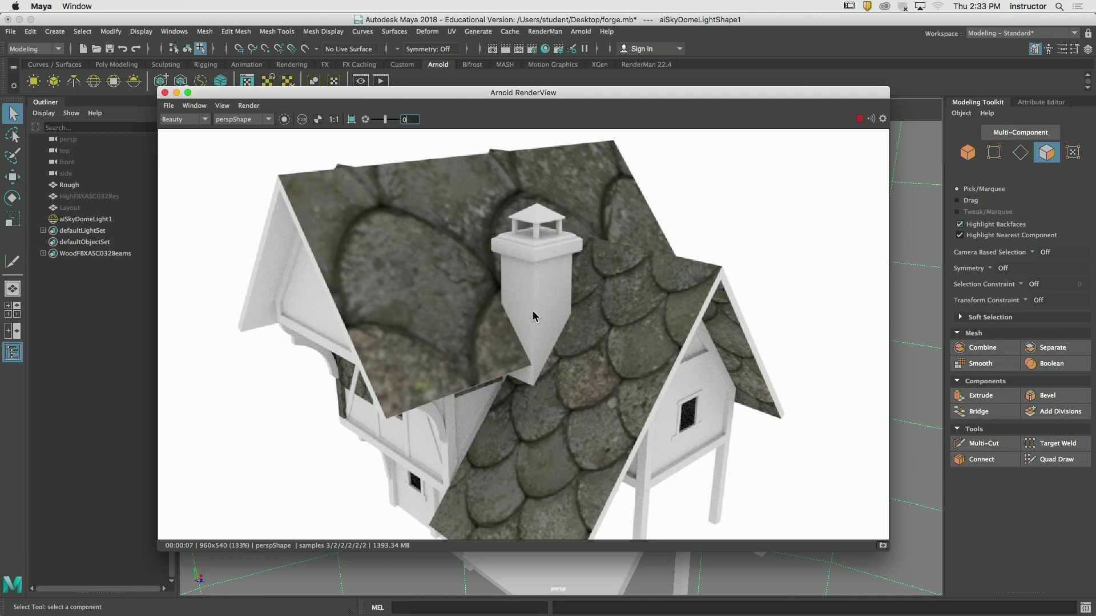
alt+drag(720, 315, 467, 346)
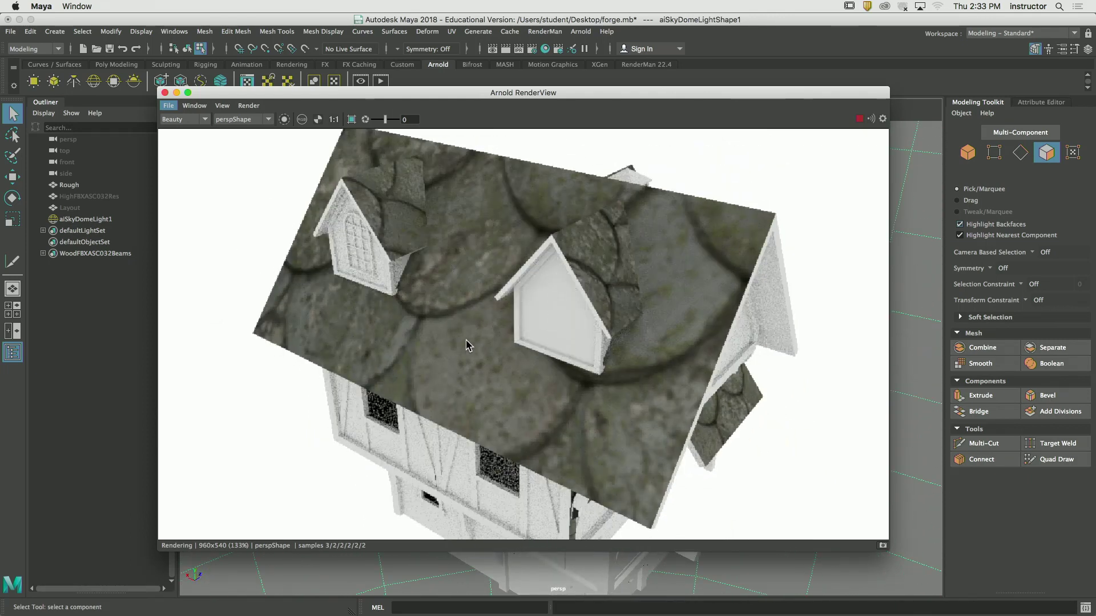
alt+drag(465, 346, 521, 322)
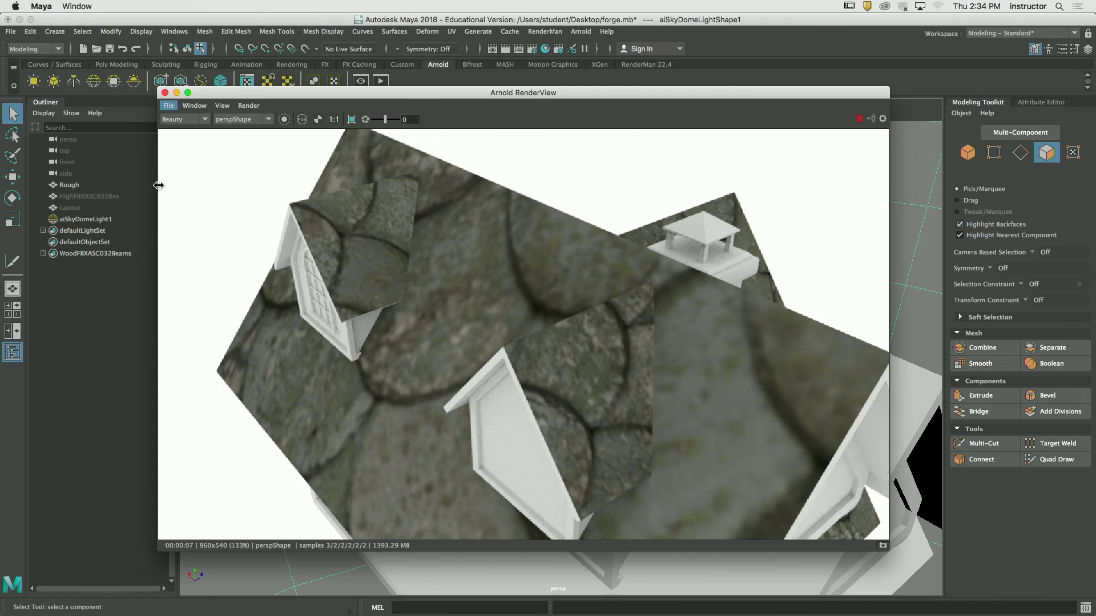
click(164, 93)
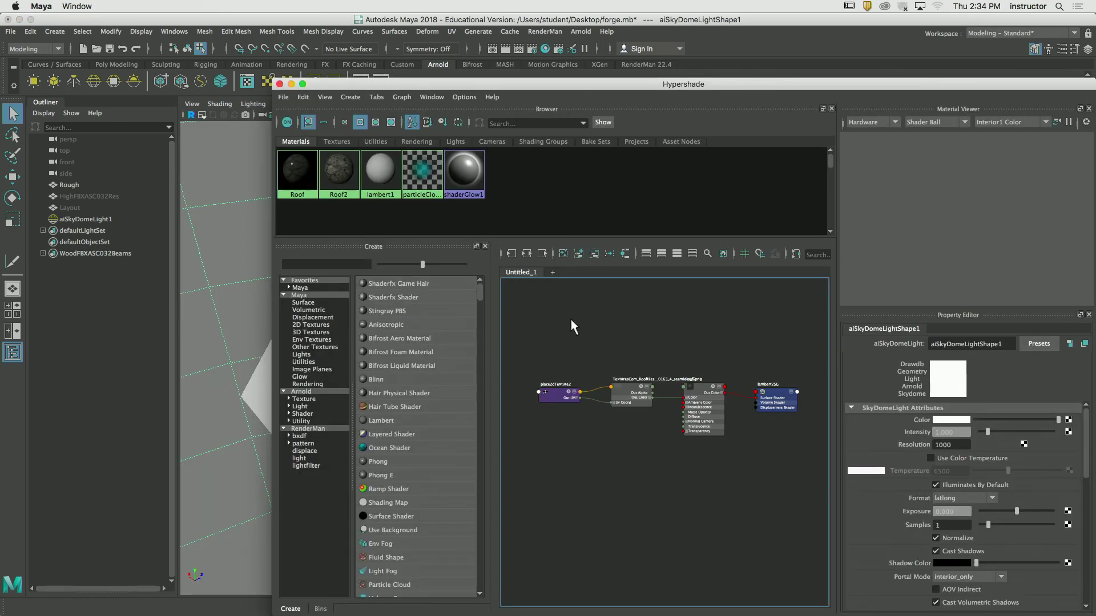
Graph the input and output connections of the Roof2 material in Hypershade
click(526, 253)
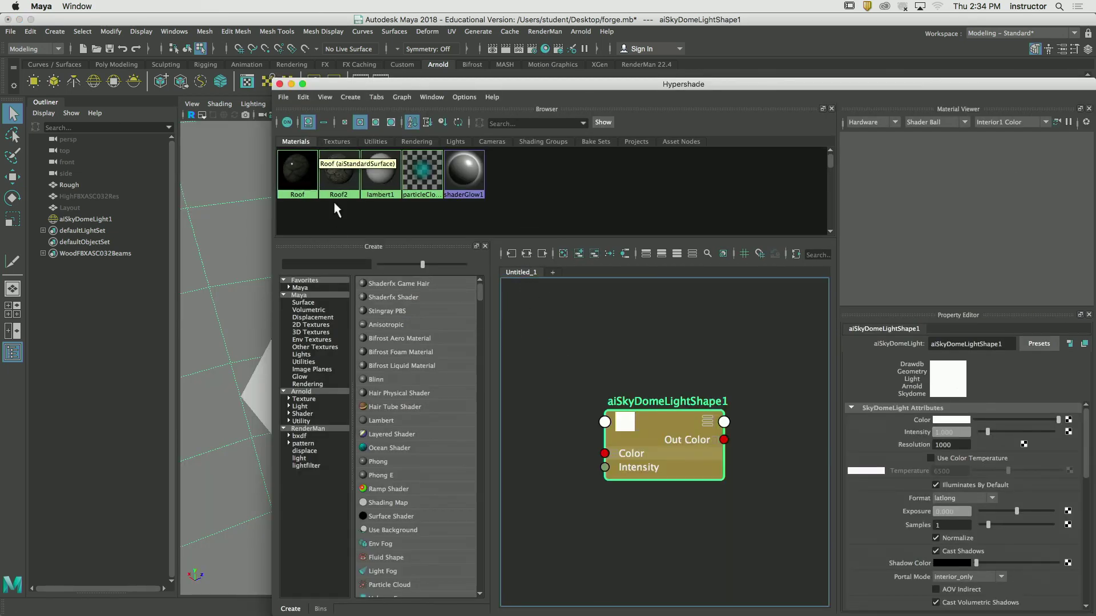
click(339, 174)
click(526, 254)
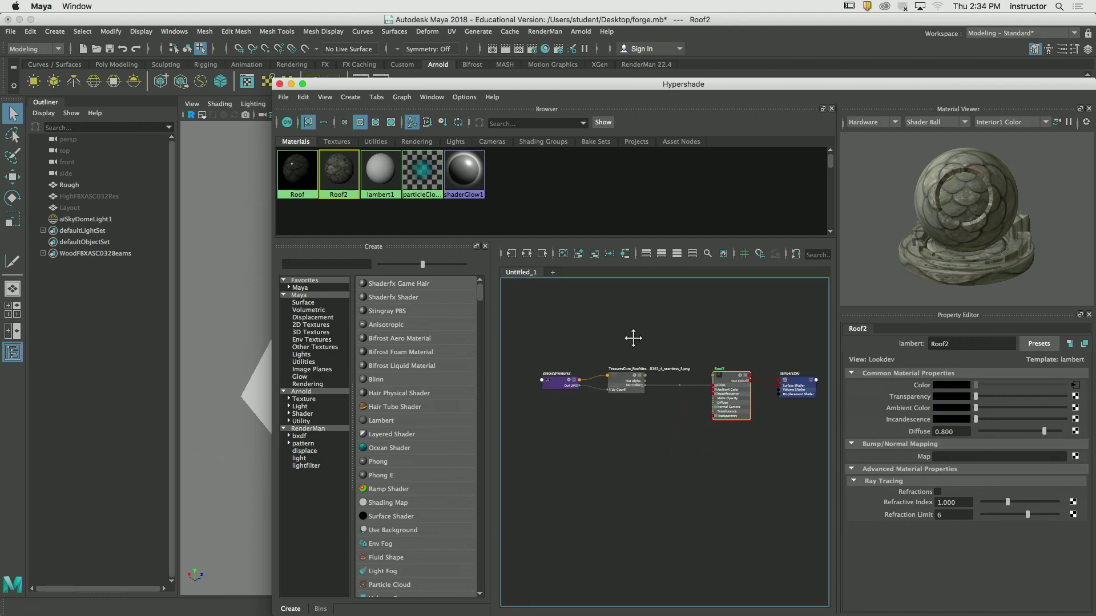
alt+right_drag(633, 339, 579, 340)
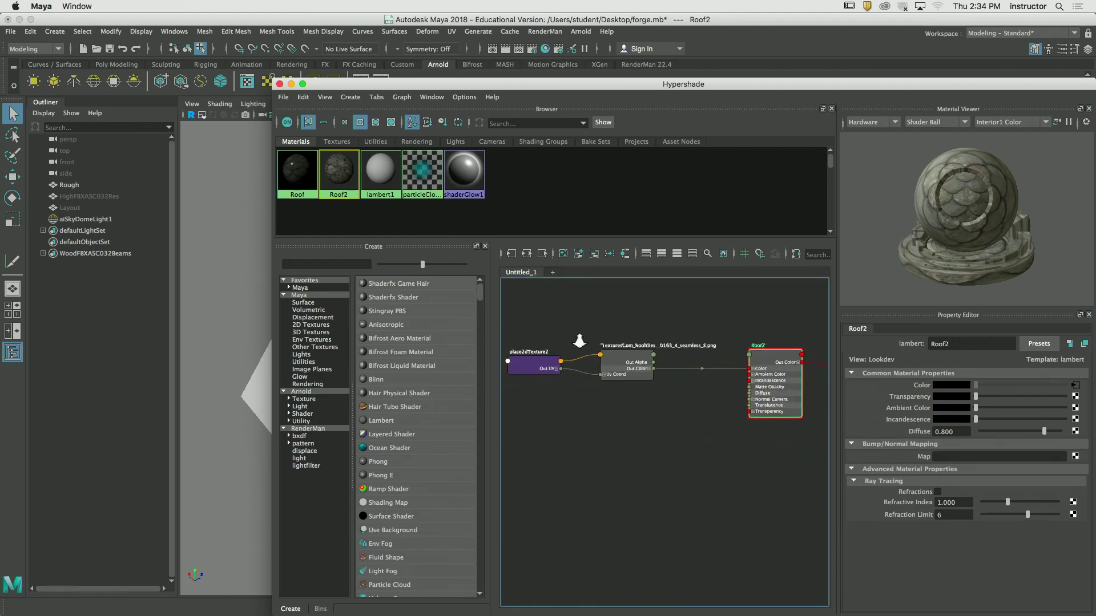
alt+middle_drag(579, 340, 615, 354)
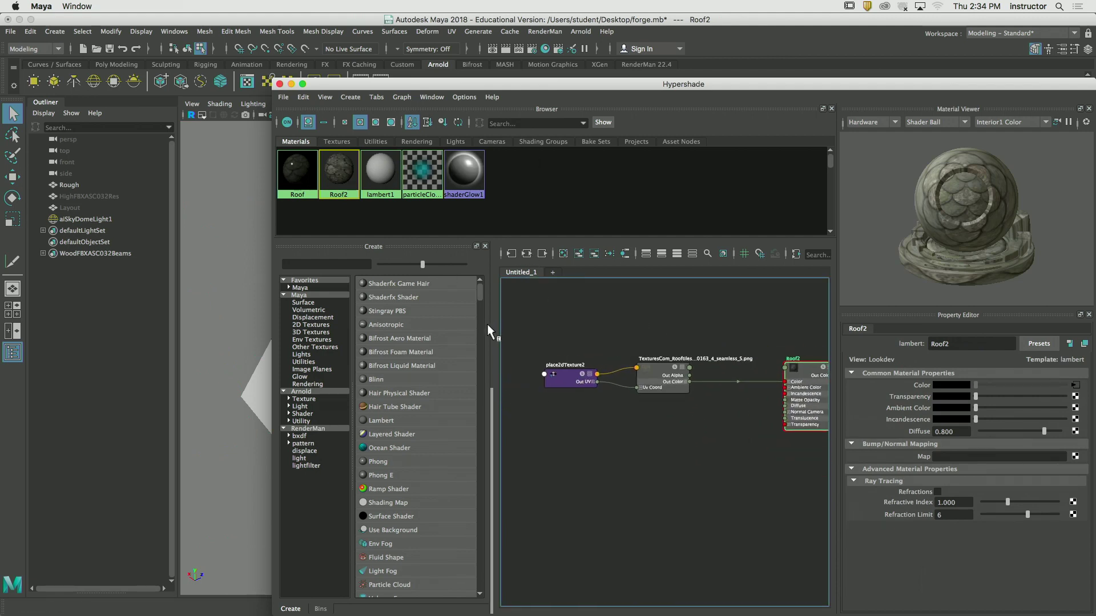
Delete the Roof material, keeping Roof2
click(297, 171)
click(311, 99)
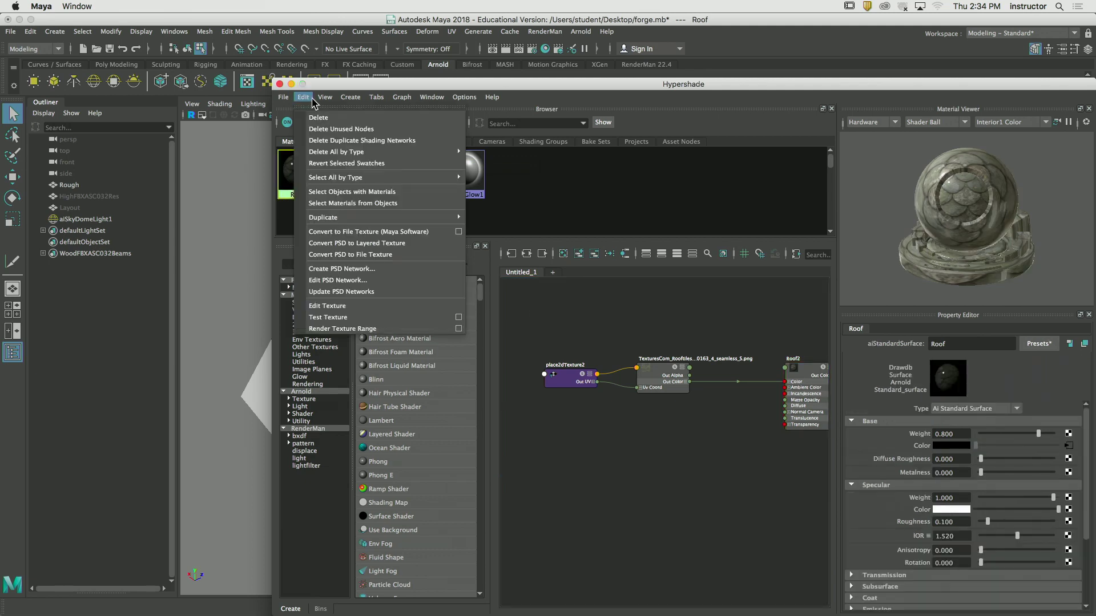
click(329, 118)
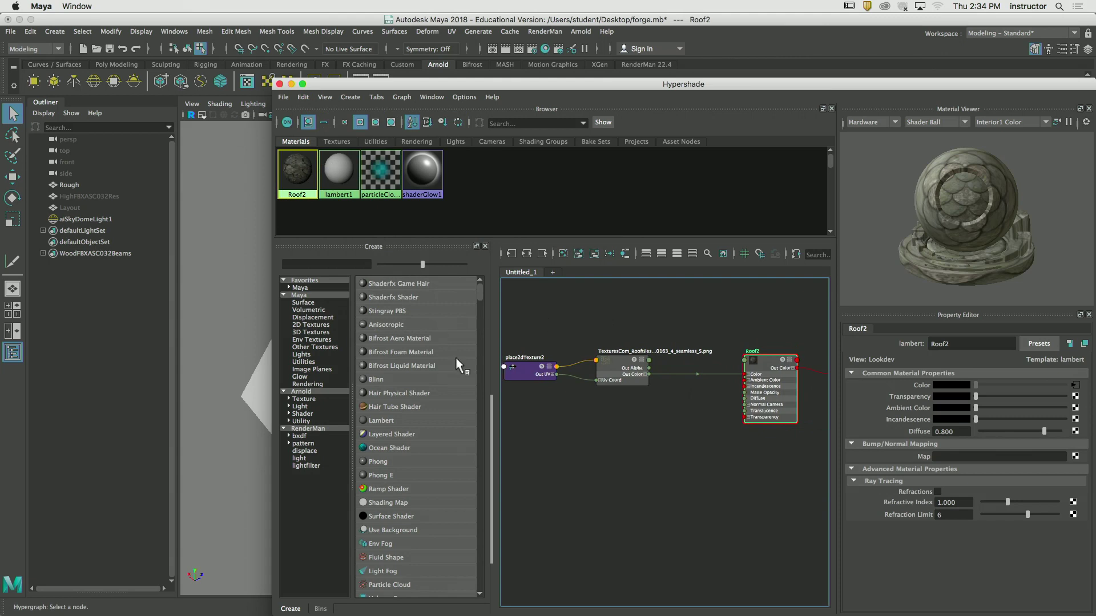
Find the Projection node type and add a Projection node to the Roof2 shading network
click(326, 264)
text(proj)
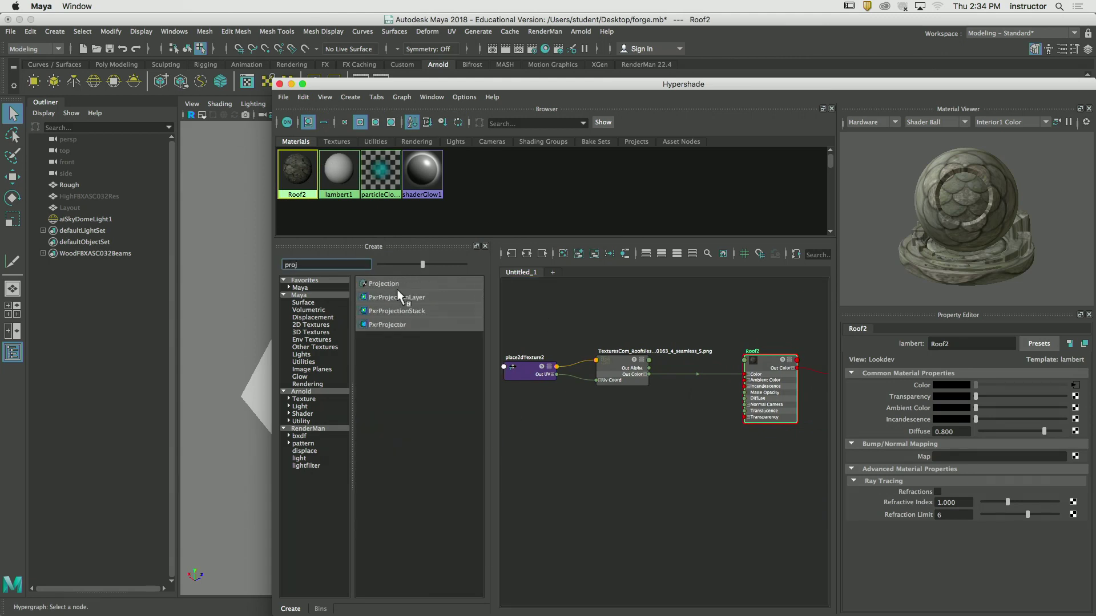
click(410, 283)
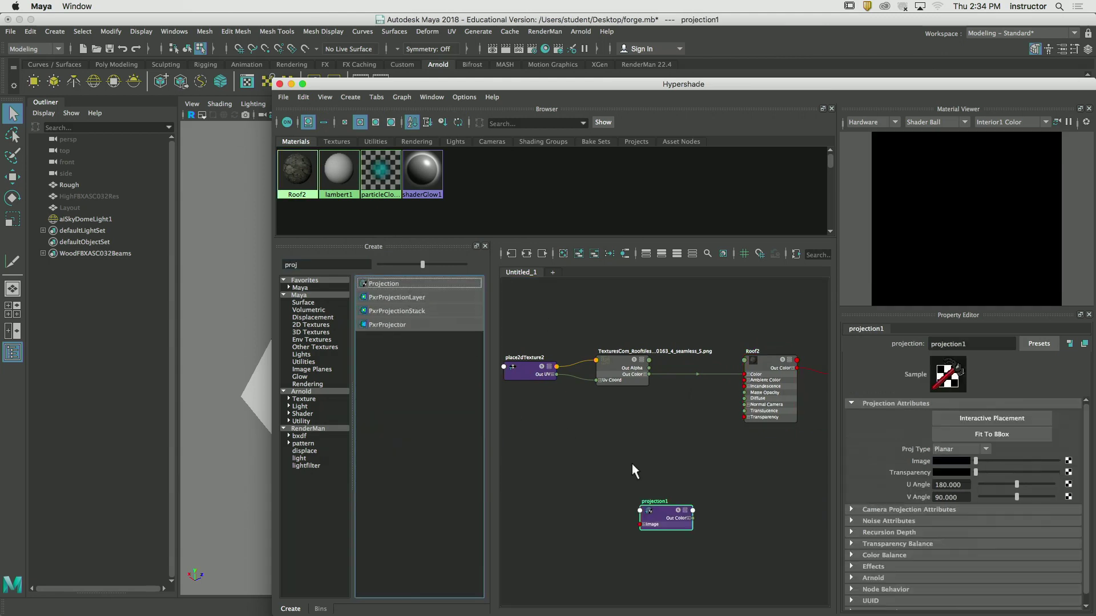
Connect the rooftile texture's Out Color to the projection's Image and the projection's Out Color to Roof2's Color
click(643, 416)
scroll(643, 416, up, 4)
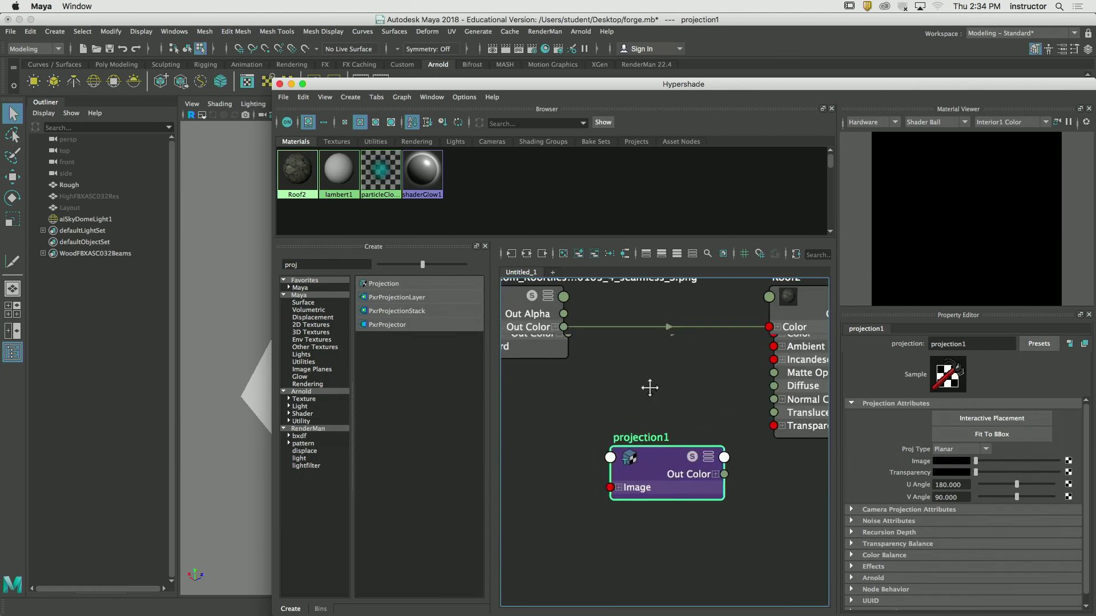
drag(643, 403, 663, 559)
alt+middle_drag(757, 560, 647, 543)
drag(666, 531, 715, 389)
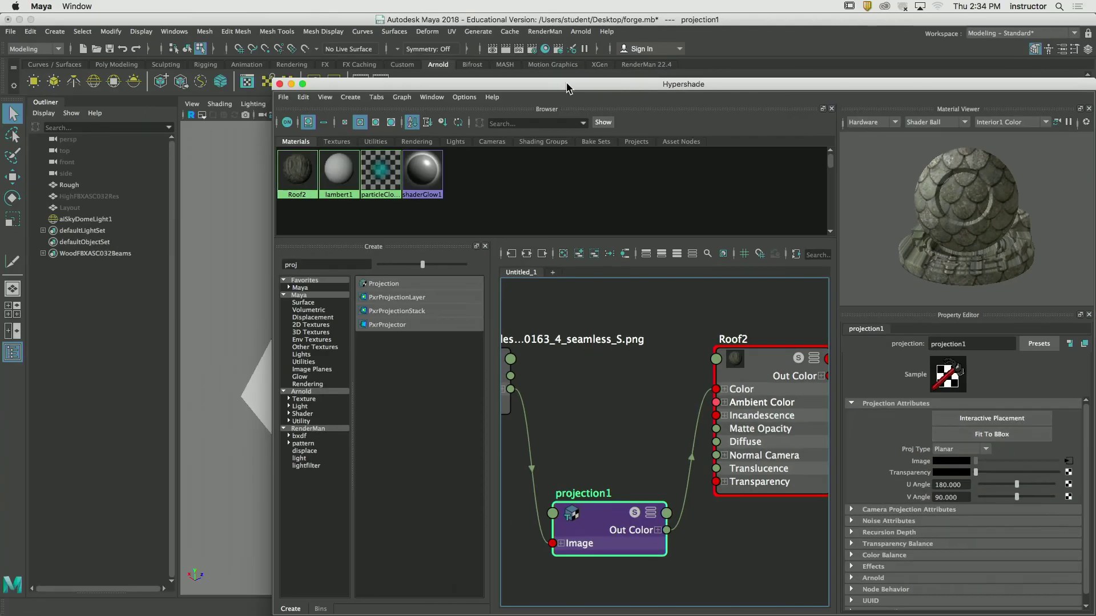
Render the house with the planar projection and inspect the tiles on the main and dormer roofs up close
drag(567, 87, 930, 108)
scroll(519, 235, up, 5)
alt+middle_drag(518, 235, 315, 237)
scroll(302, 246, down, 5)
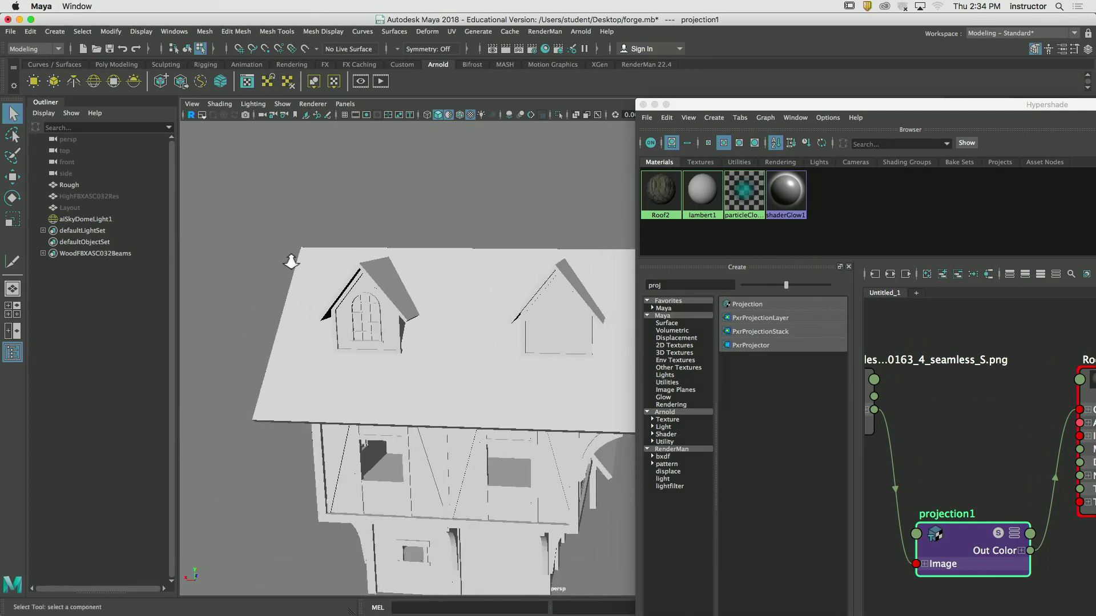
alt+drag(289, 251, 360, 252)
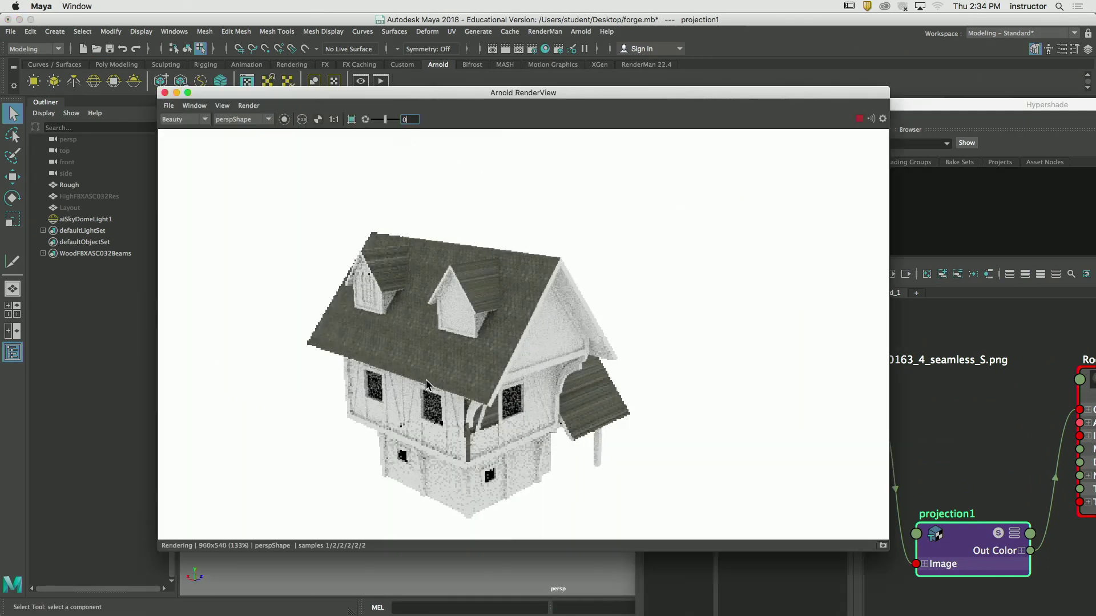
scroll(451, 303, up, 3)
scroll(461, 306, up, 5)
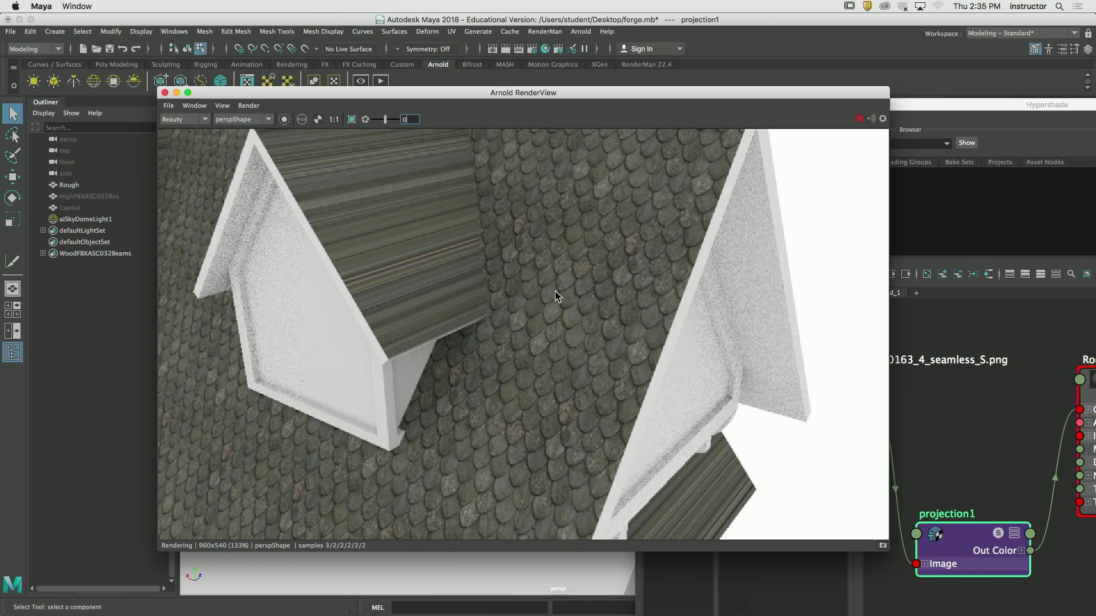
scroll(420, 231, up, 3)
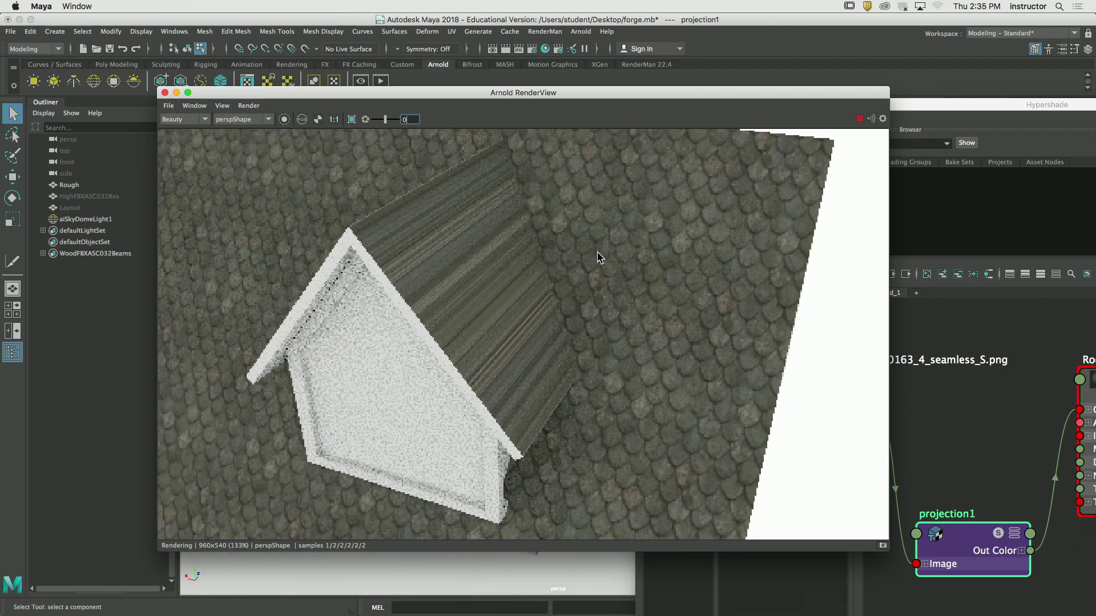
alt+drag(597, 251, 520, 268)
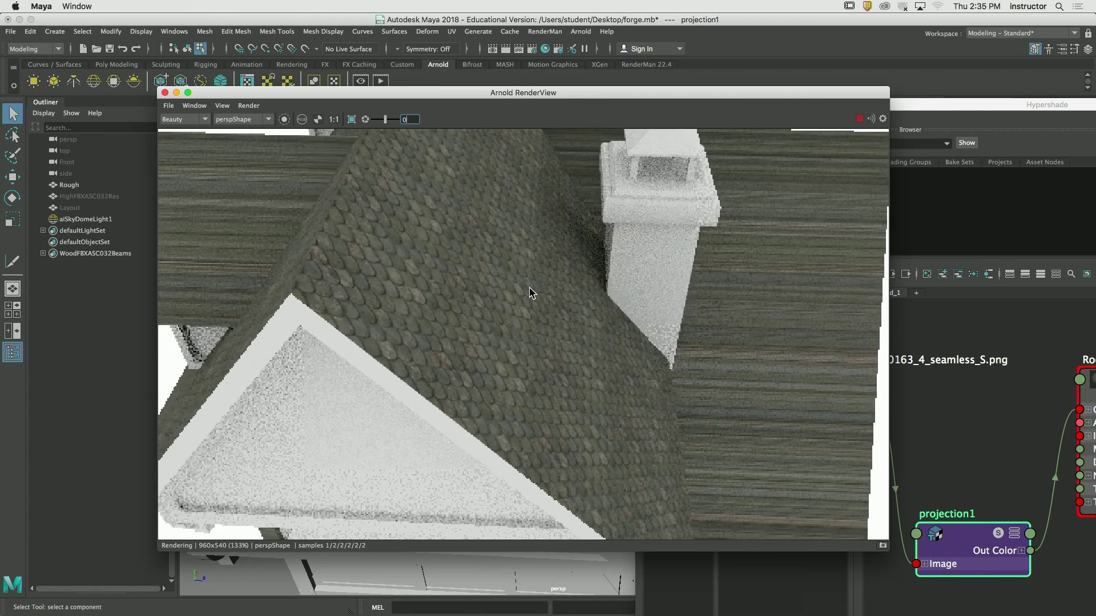
Arrange the Hypershade and render windows, and examine the projected texture on the side roof around the chimney
drag(1046, 105, 891, 343)
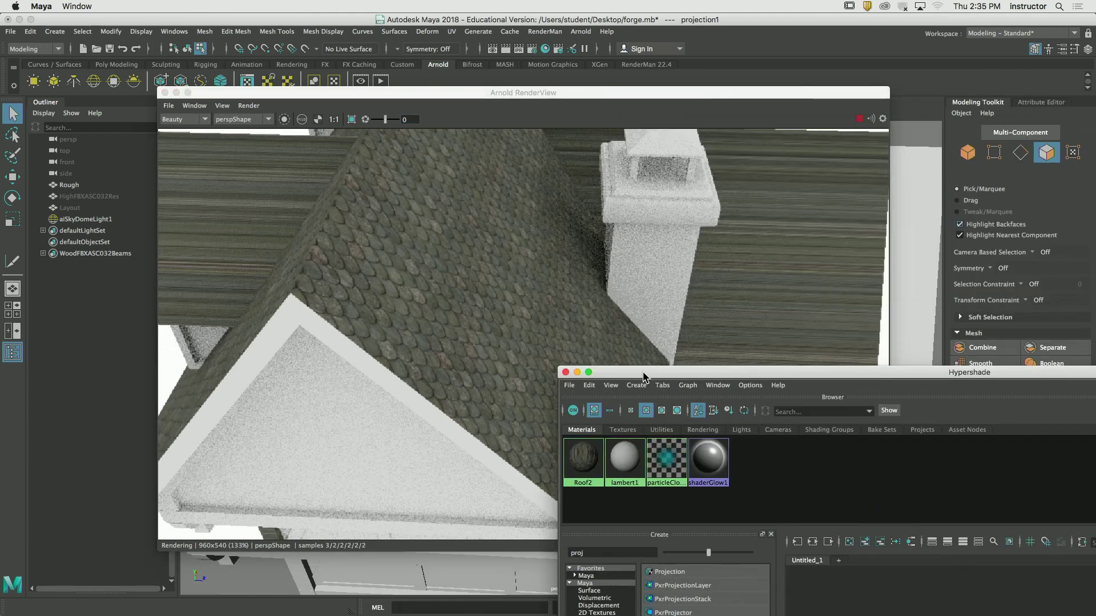
drag(705, 359, 446, 81)
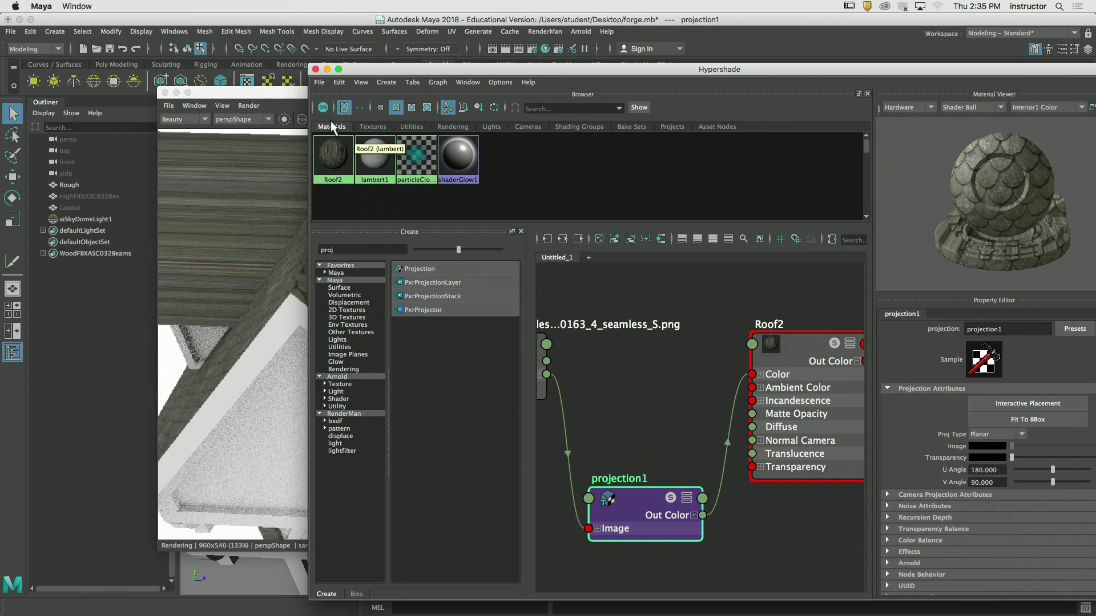
drag(251, 93, 85, 61)
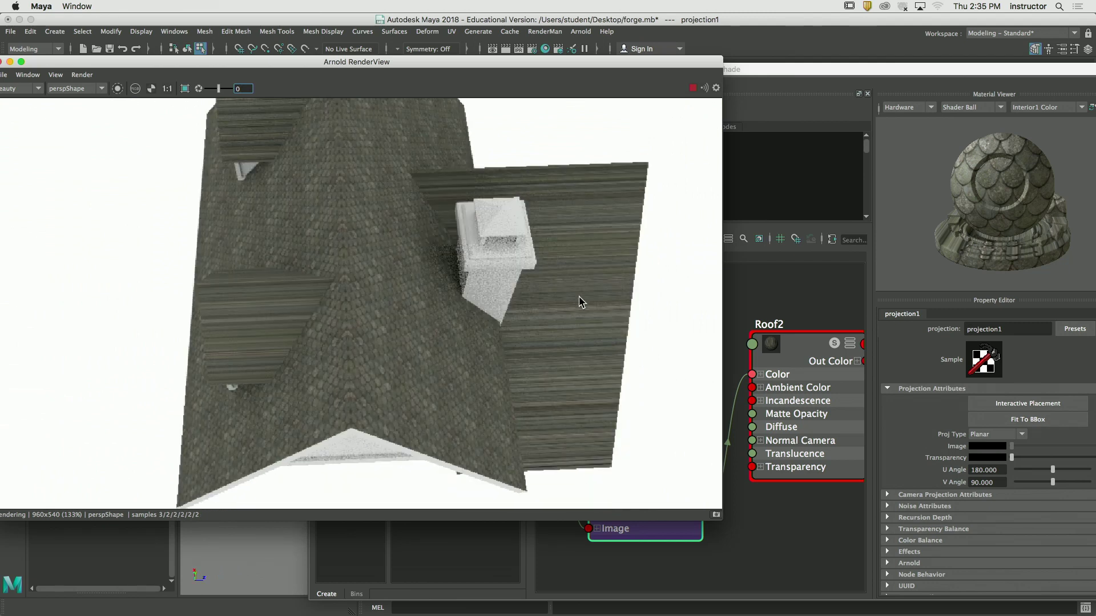
alt+drag(580, 301, 423, 313)
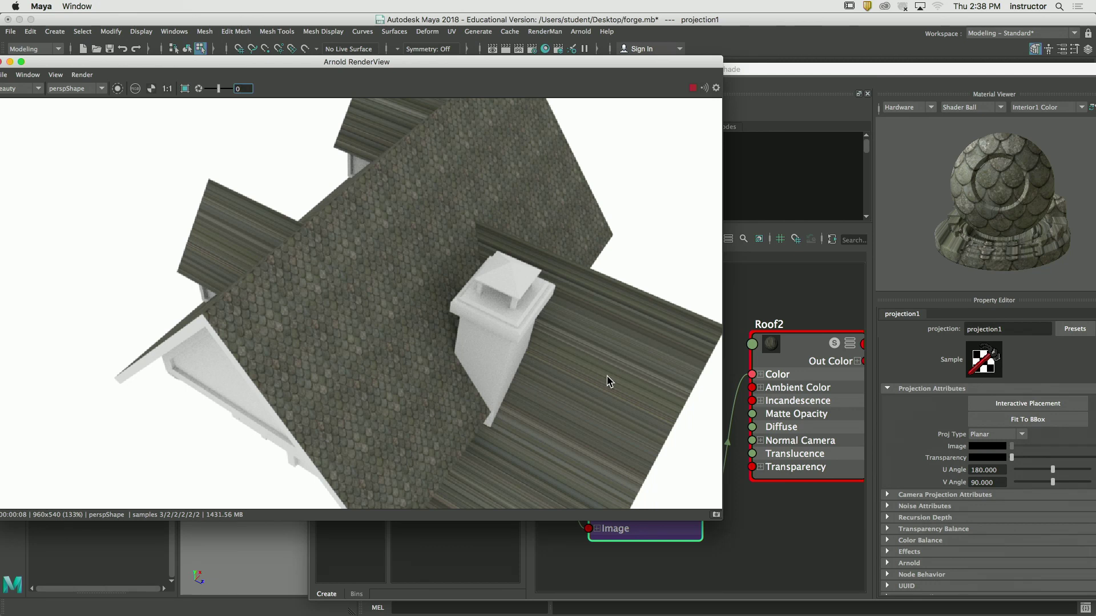
Bring Hypershade forward, enlarge its window and frame the whole Roof2 network
click(838, 83)
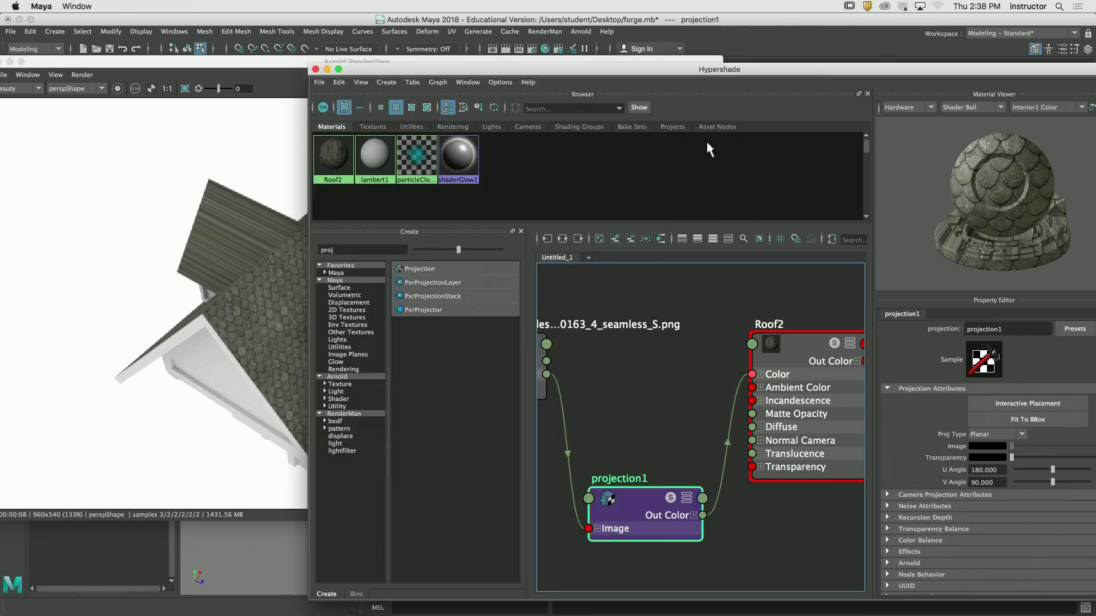
drag(679, 69, 451, 28)
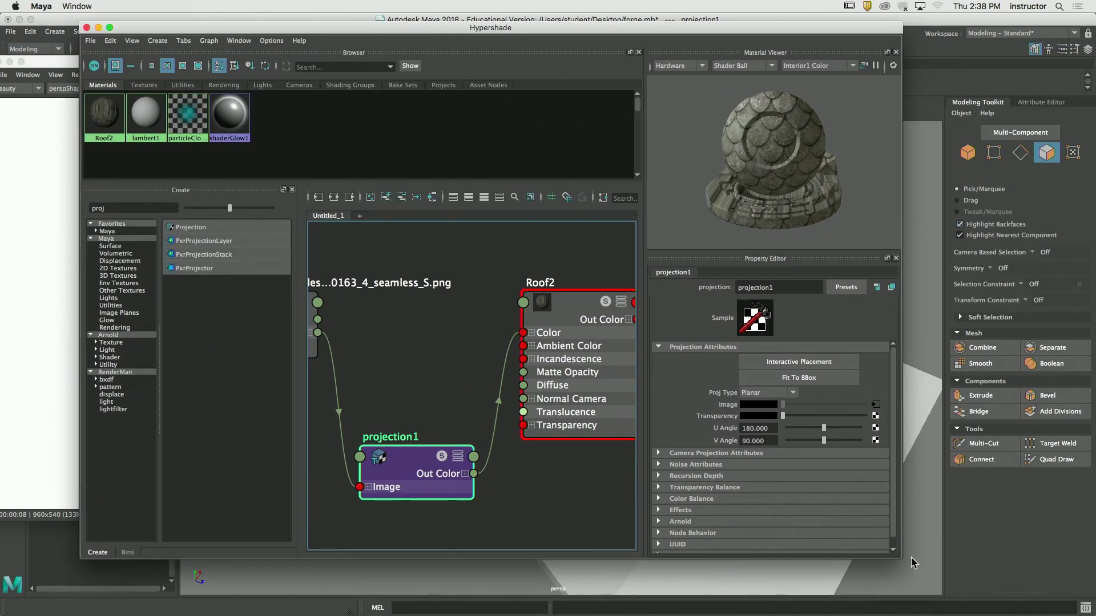
drag(912, 563, 1095, 582)
key(a)
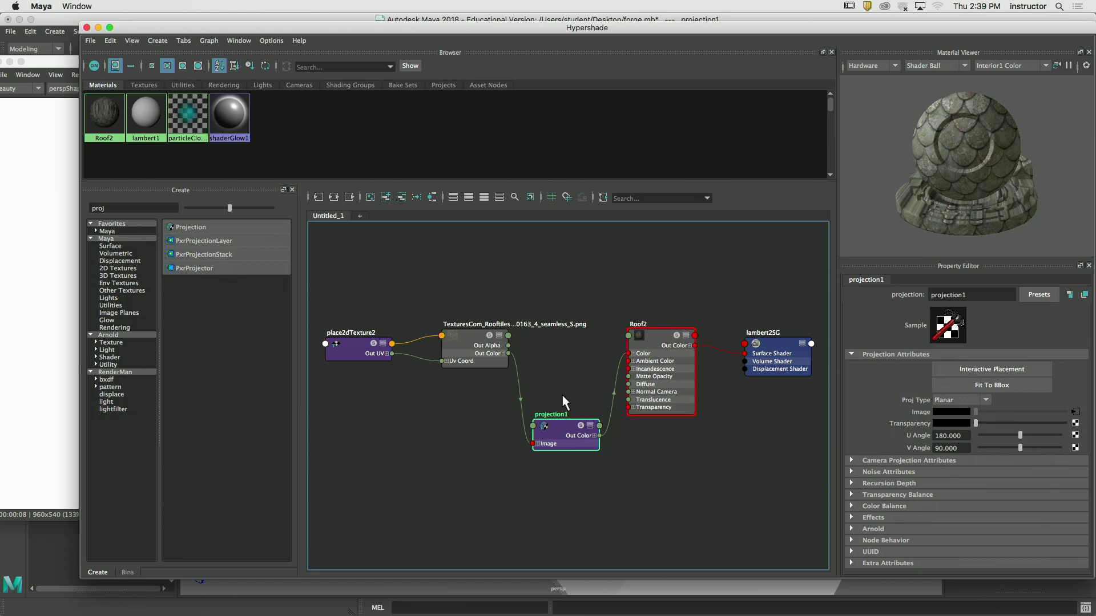
Disconnect the projection from Roof2 and reconnect the rooftile texture's Out Color directly to Roof2's Color
click(614, 391)
key(Delete)
scroll(546, 378, up, 5)
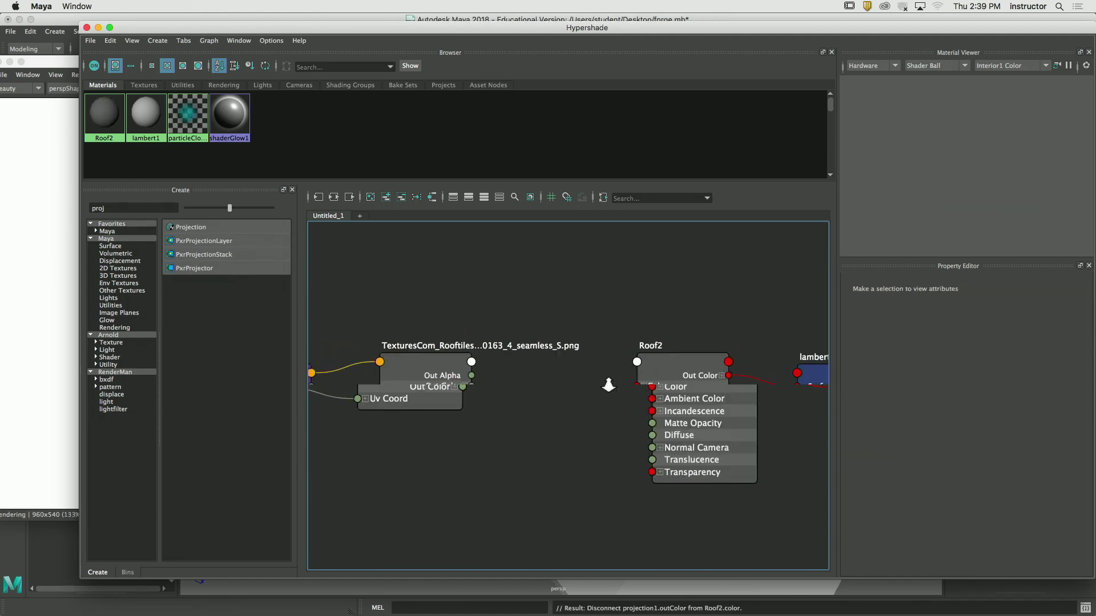
drag(419, 390, 726, 389)
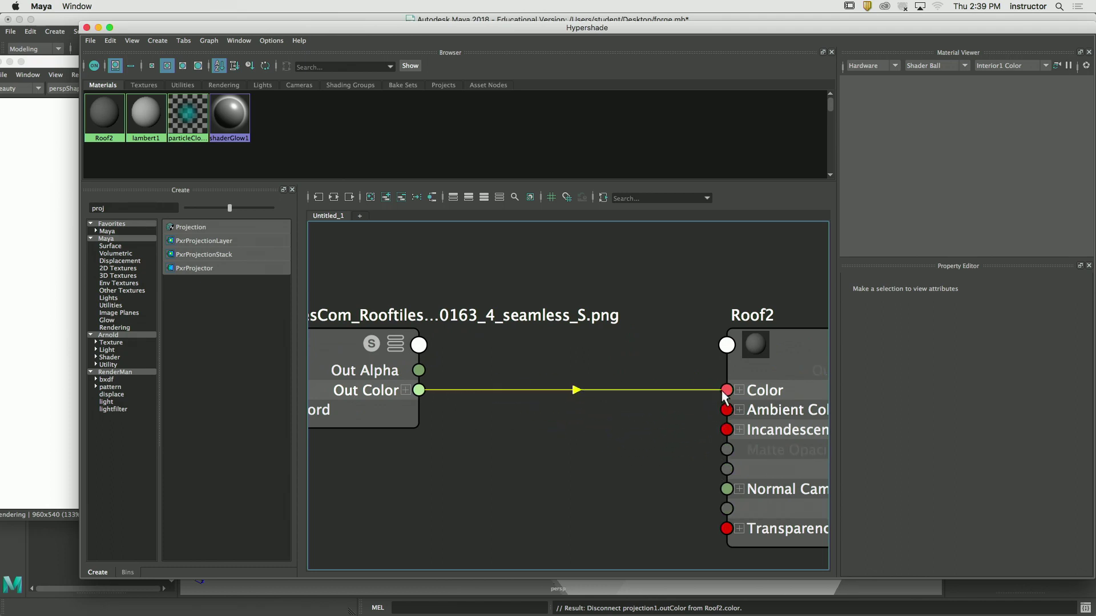
scroll(622, 377, down, 3)
scroll(541, 358, down, 3)
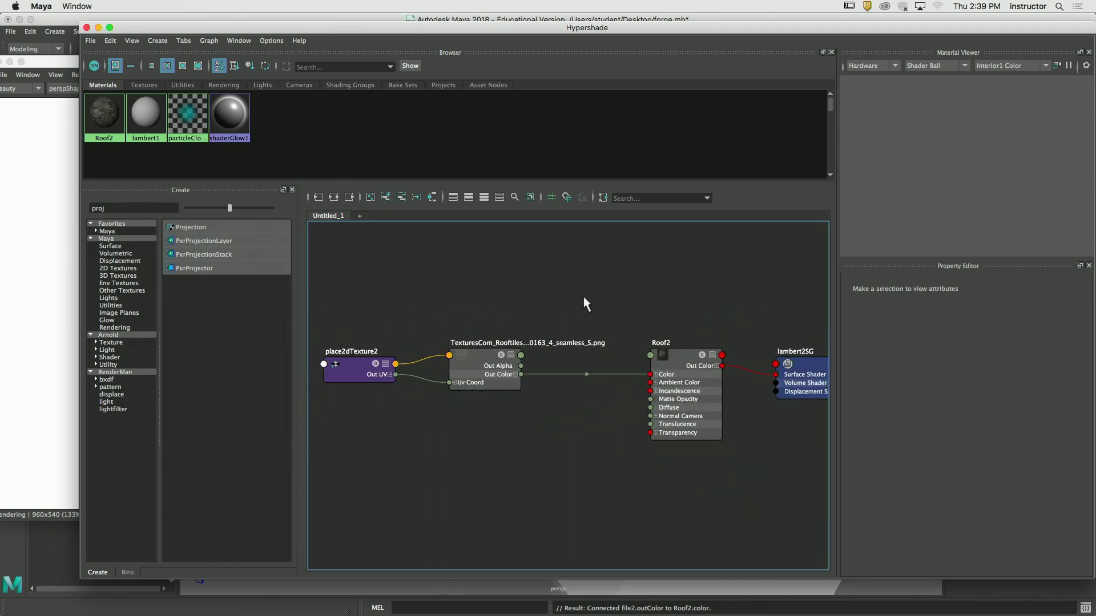
Move Hypershade aside and examine the directly connected rooftile texture on the roofs around the chimney in the live render
click(692, 384)
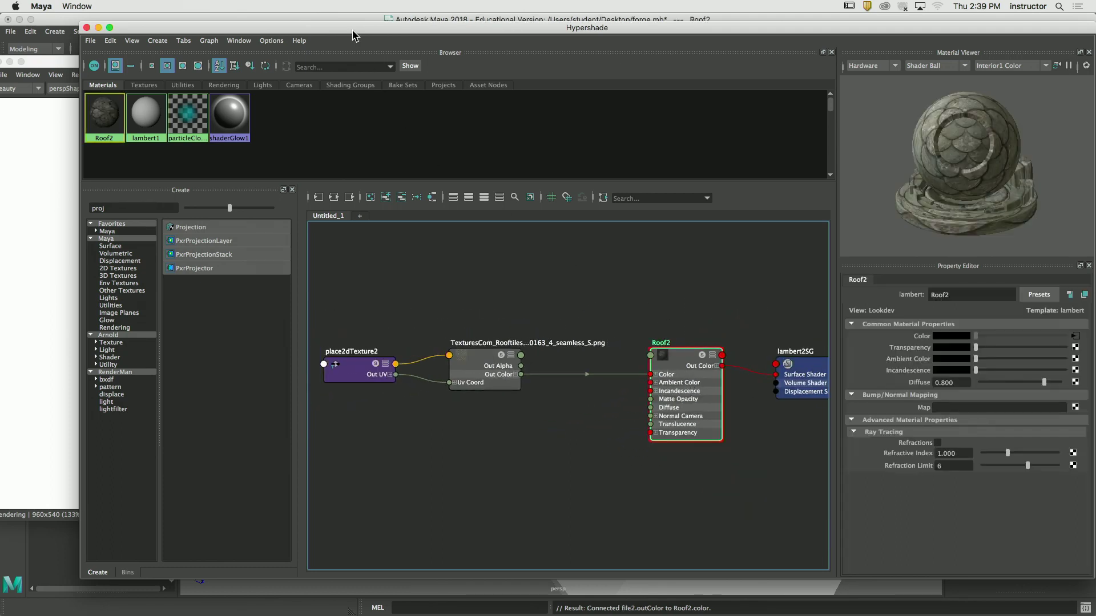
drag(340, 28, 822, 264)
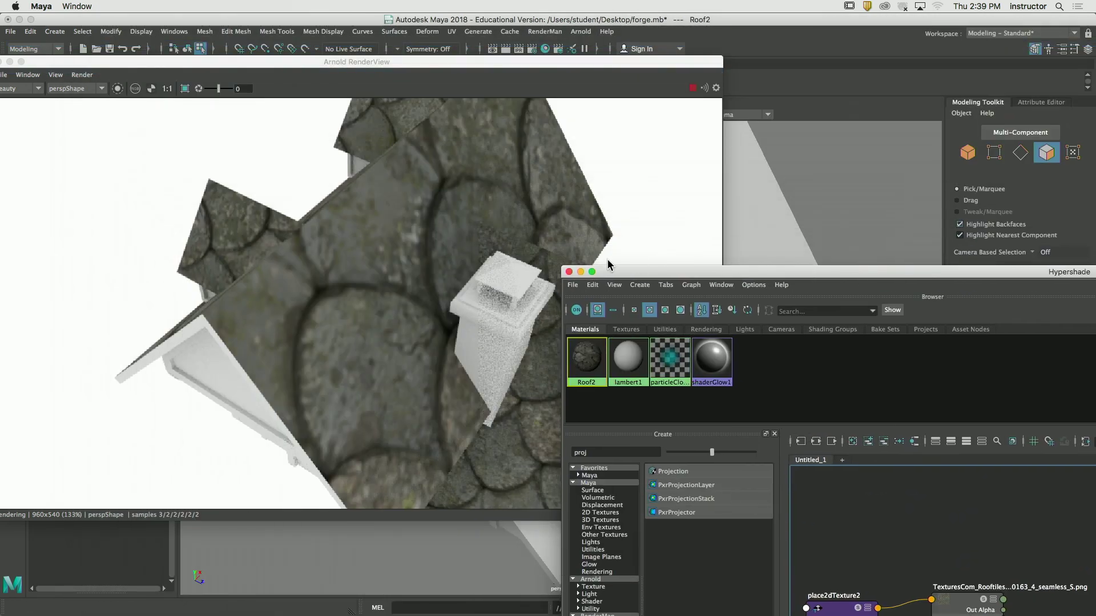
click(581, 264)
alt+drag(542, 299, 423, 276)
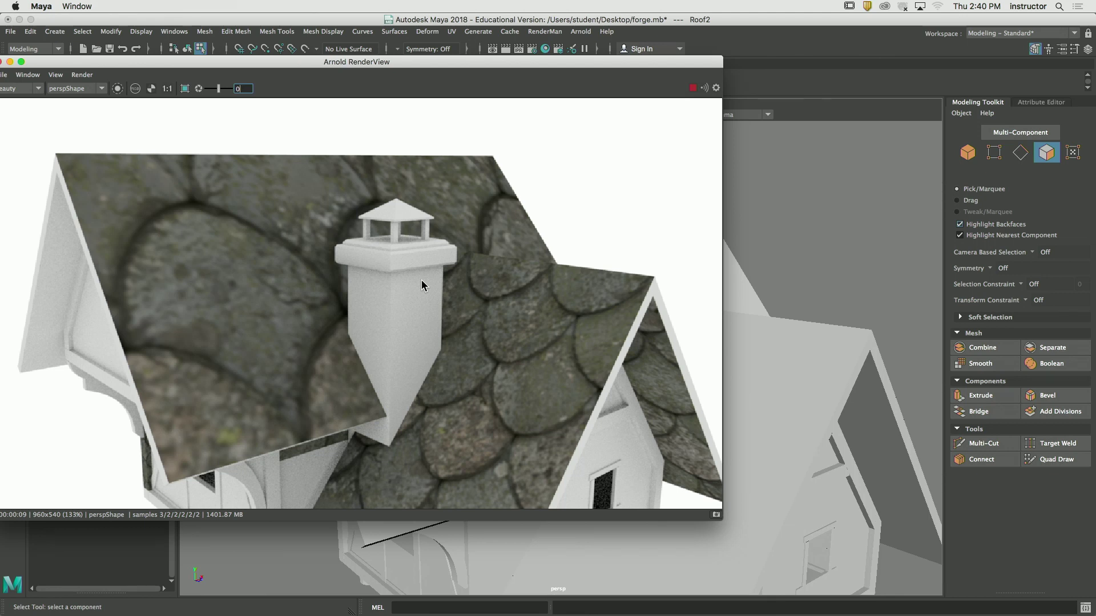
Bring the Arnold render window fully into view and minimize it to expose the modeling viewport
drag(230, 61, 360, 97)
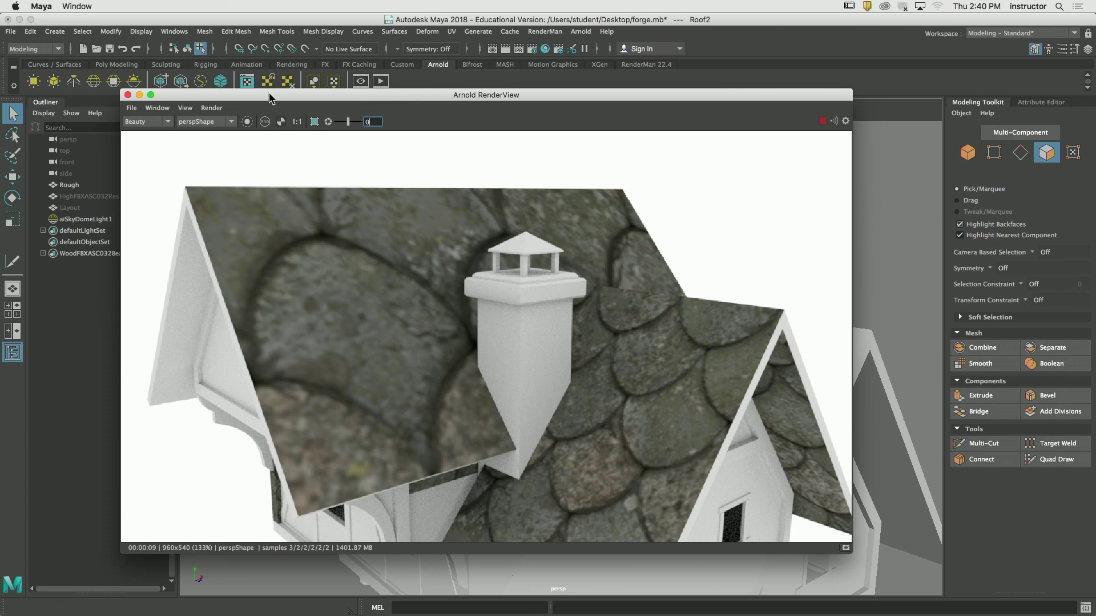
drag(269, 97, 273, 128)
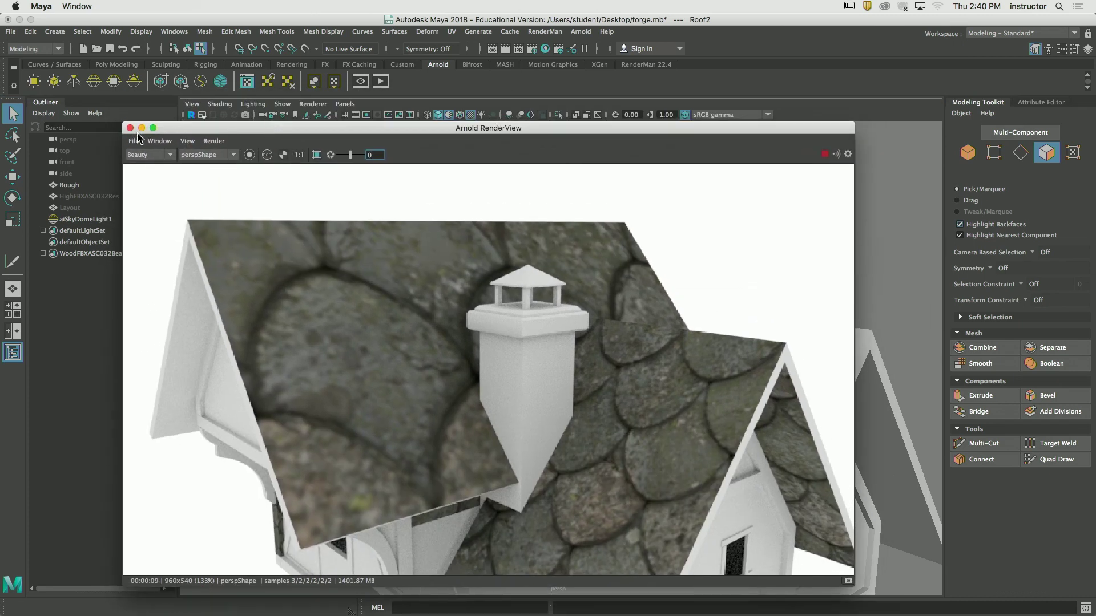
drag(135, 130, 143, 133)
click(141, 128)
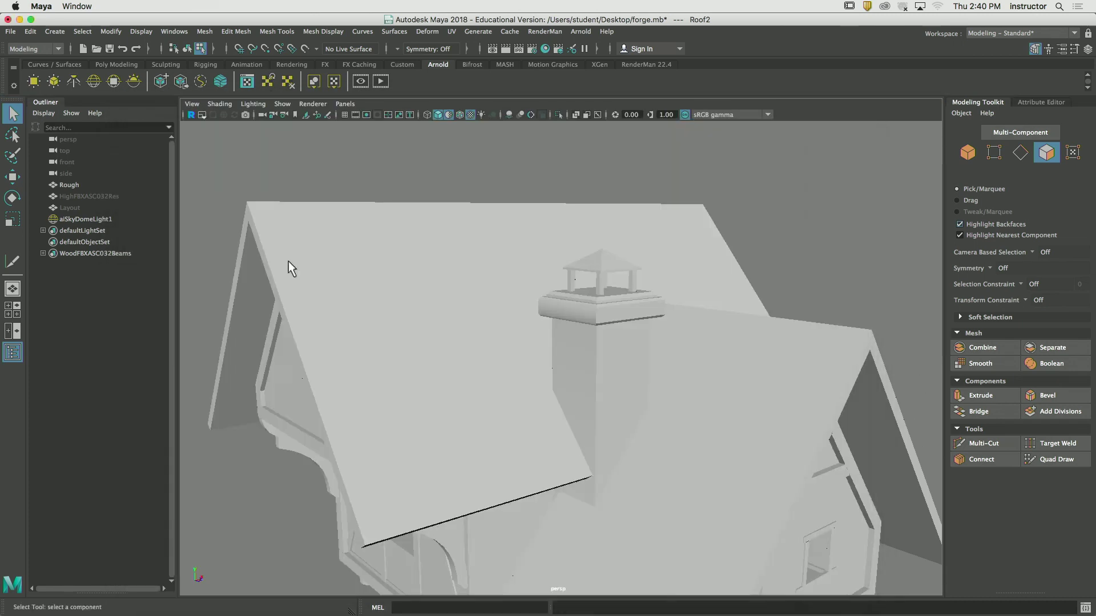
Return to object selection, turn on screen space ambient occlusion in the viewport, and deselect the house
click(549, 198)
click(968, 152)
alt+drag(639, 296, 591, 223)
alt+drag(611, 179, 645, 220)
click(629, 181)
click(510, 284)
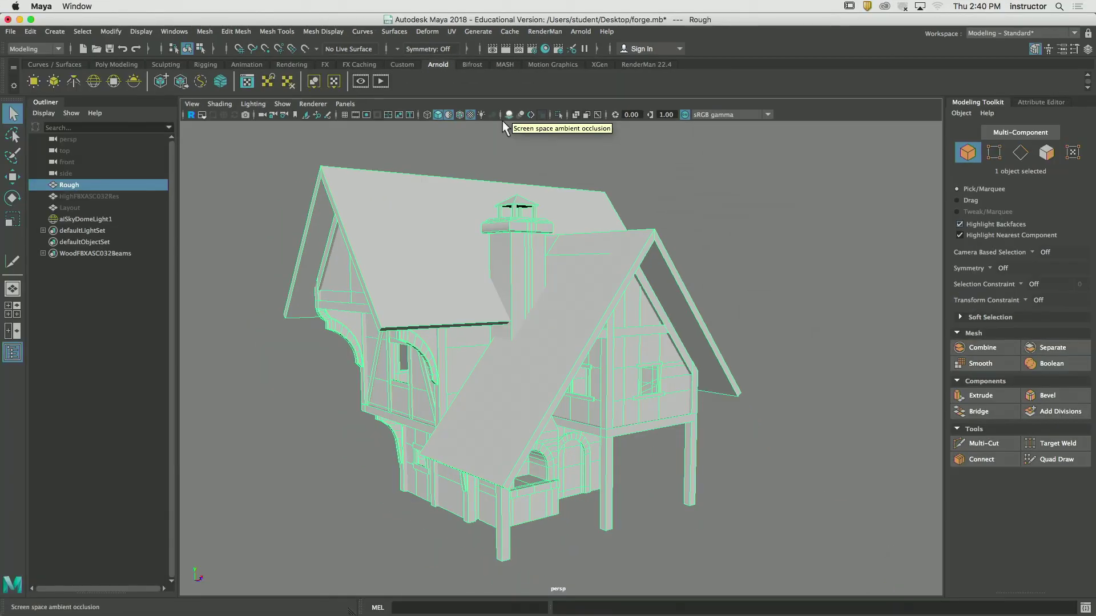
click(507, 114)
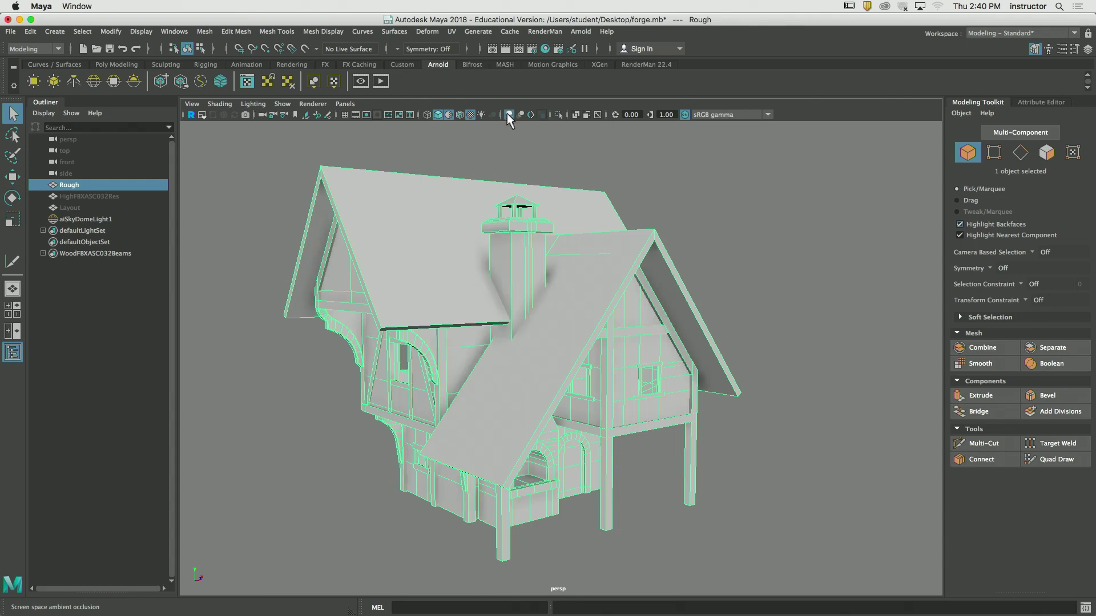
click(748, 240)
click(105, 381)
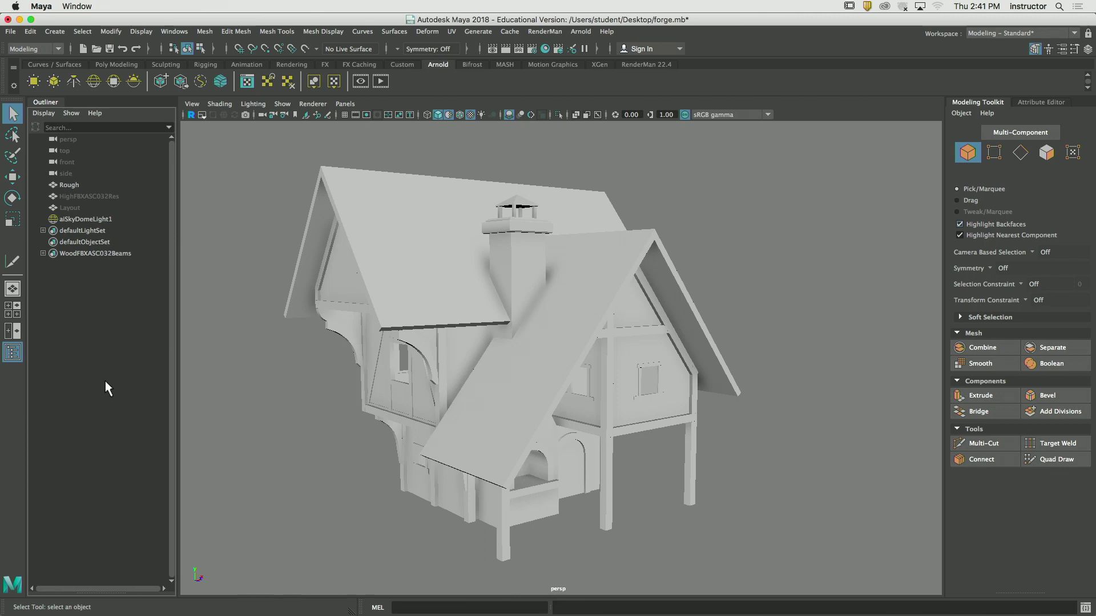
Unhide the HighFBXASC032Res plank mesh and clear the selection
mouse_move(348, 337)
alt+mouse_down()
mouse_move(501, 318)
mouse_move(344, 316)
alt+mouse_up()
alt+drag(334, 291, 609, 321)
scroll(559, 333, up, 5)
alt+middle_drag(609, 321, 598, 328)
alt+drag(599, 328, 589, 327)
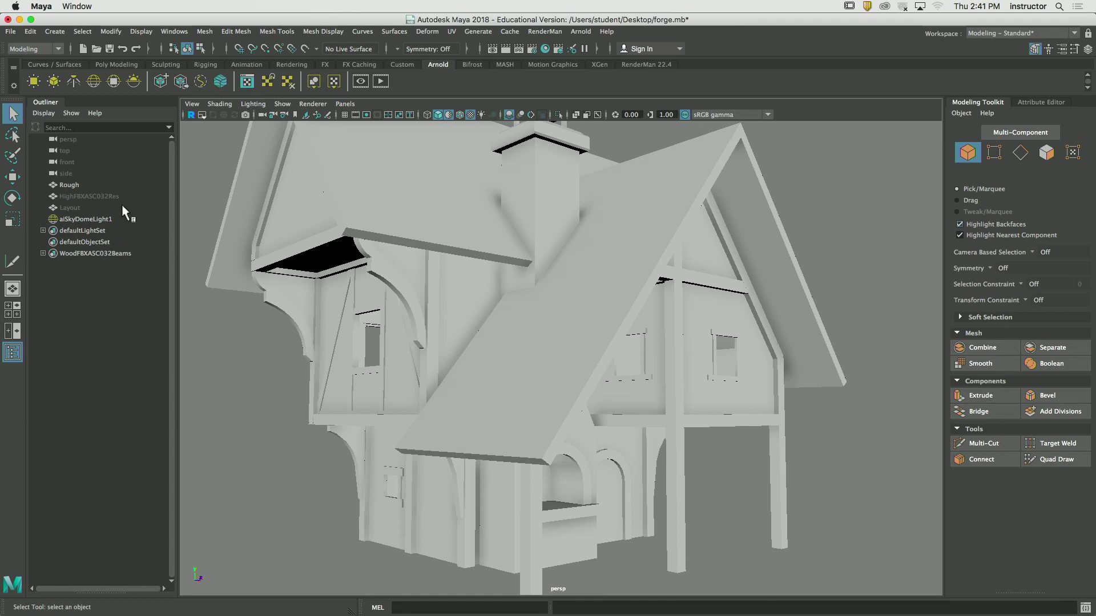
click(97, 197)
key(ctrl+h)
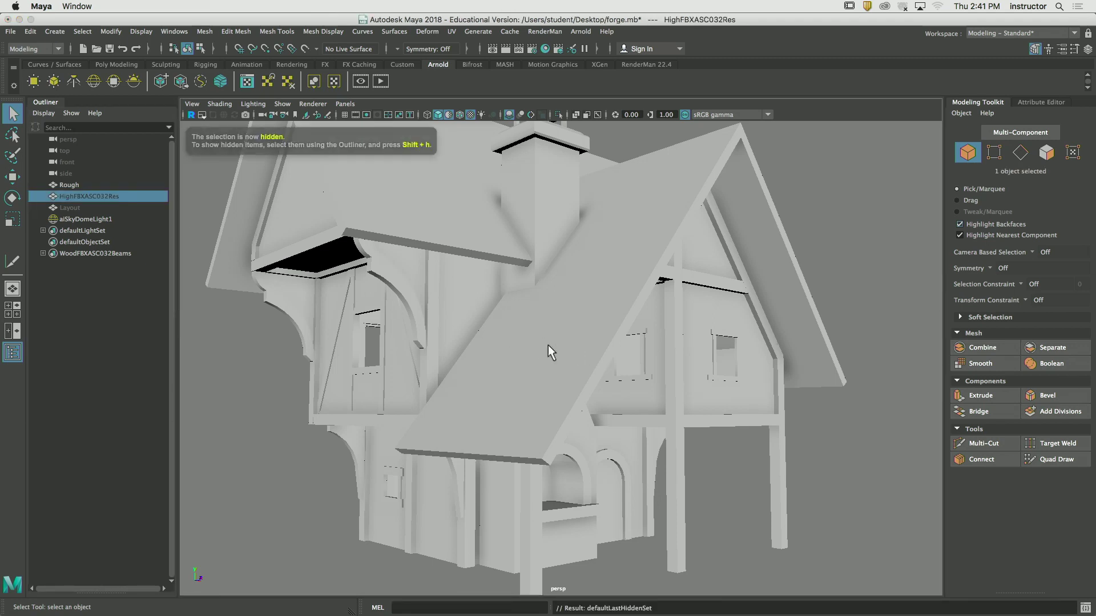
click(909, 274)
Examine the modeled wall planks around the upper-floor windows and corner post up close
alt+drag(717, 341, 687, 348)
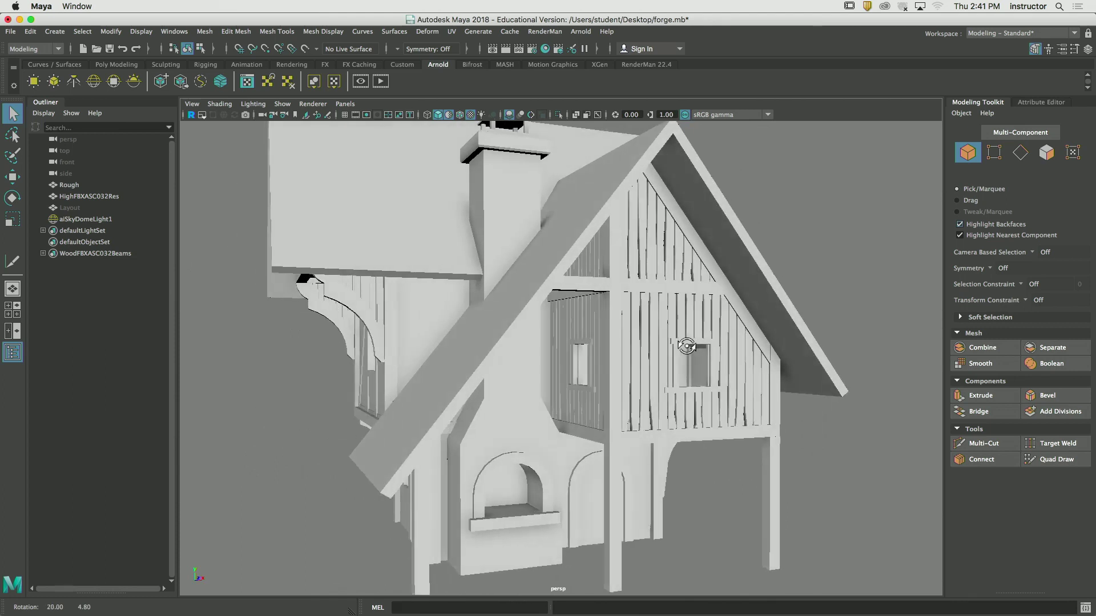
alt+right_drag(721, 359, 754, 347)
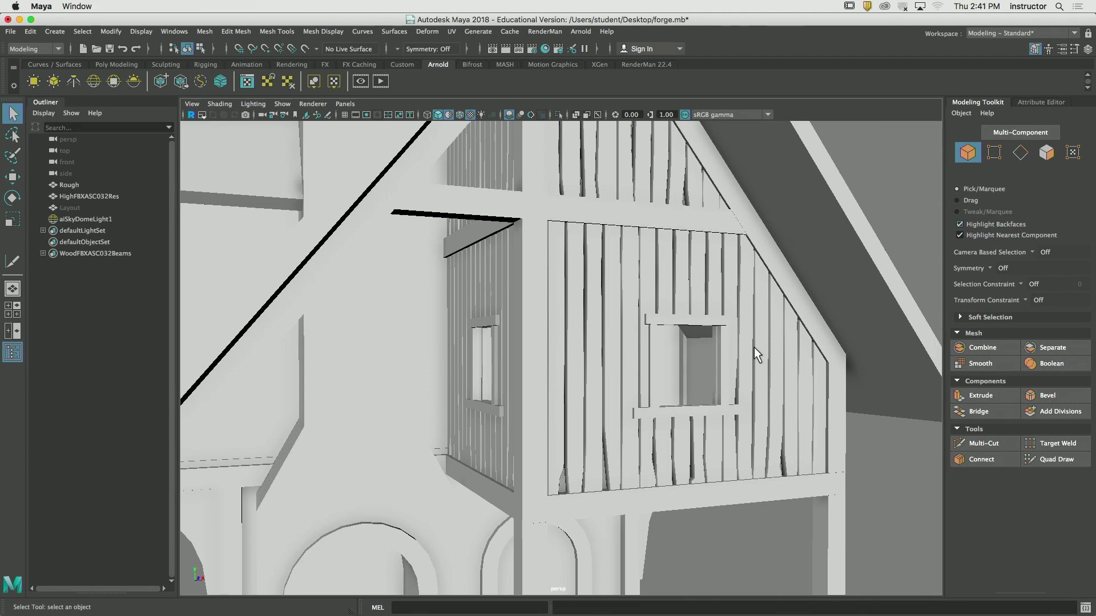
alt+drag(731, 273, 518, 306)
alt+right_drag(518, 306, 646, 363)
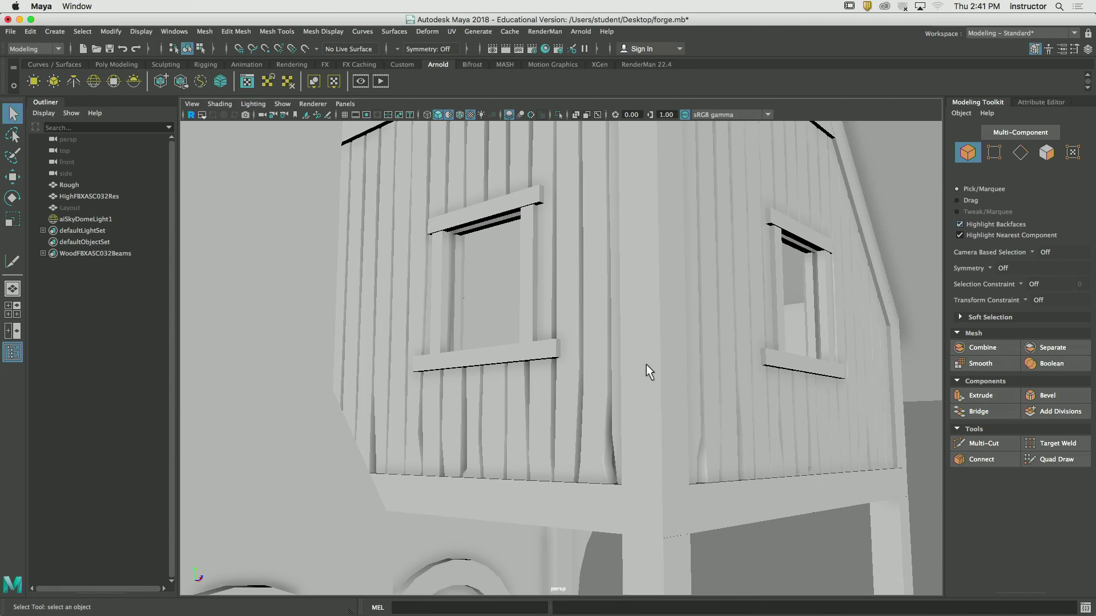
scroll(646, 364, down, 2)
alt+drag(648, 371, 518, 366)
Select all faces of three neighbouring planks beside the gable window on the HighFBXASC032Res mesh
click(561, 366)
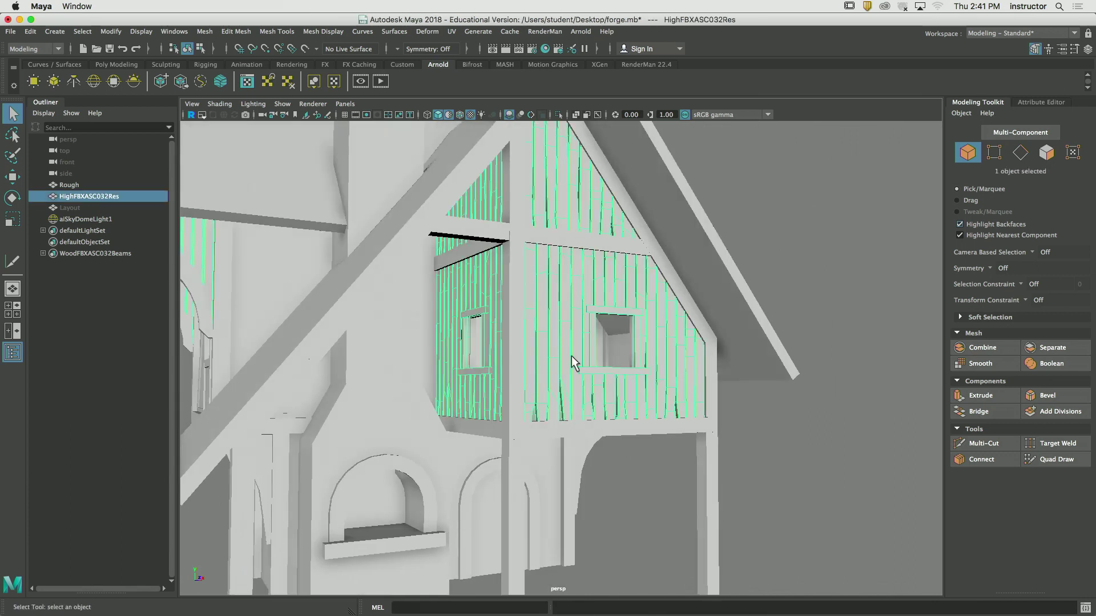
scroll(668, 386, up, 5)
click(1045, 153)
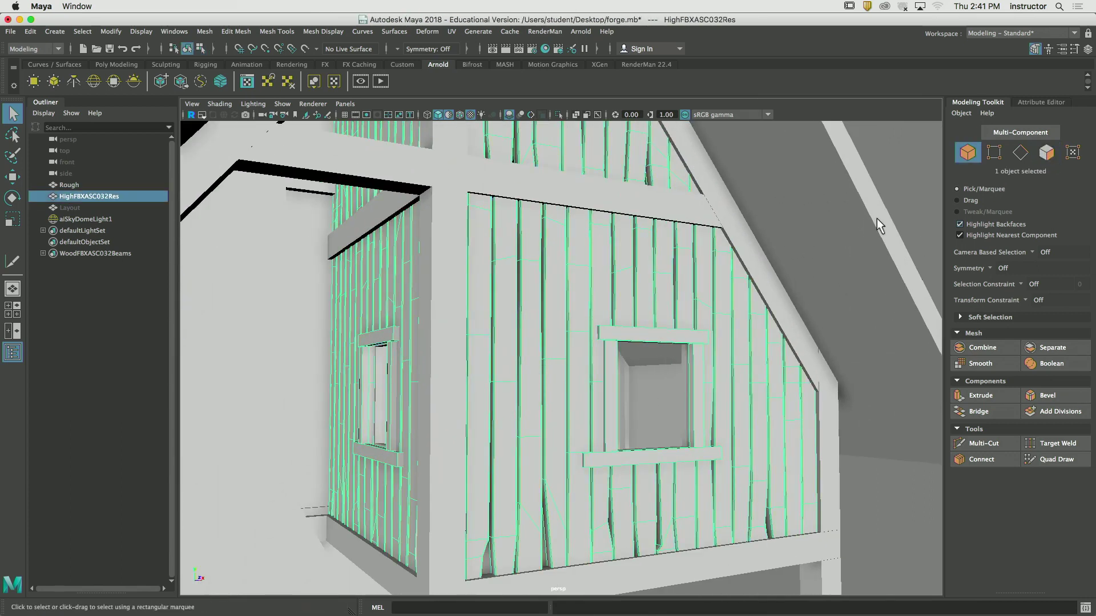
click(1045, 153)
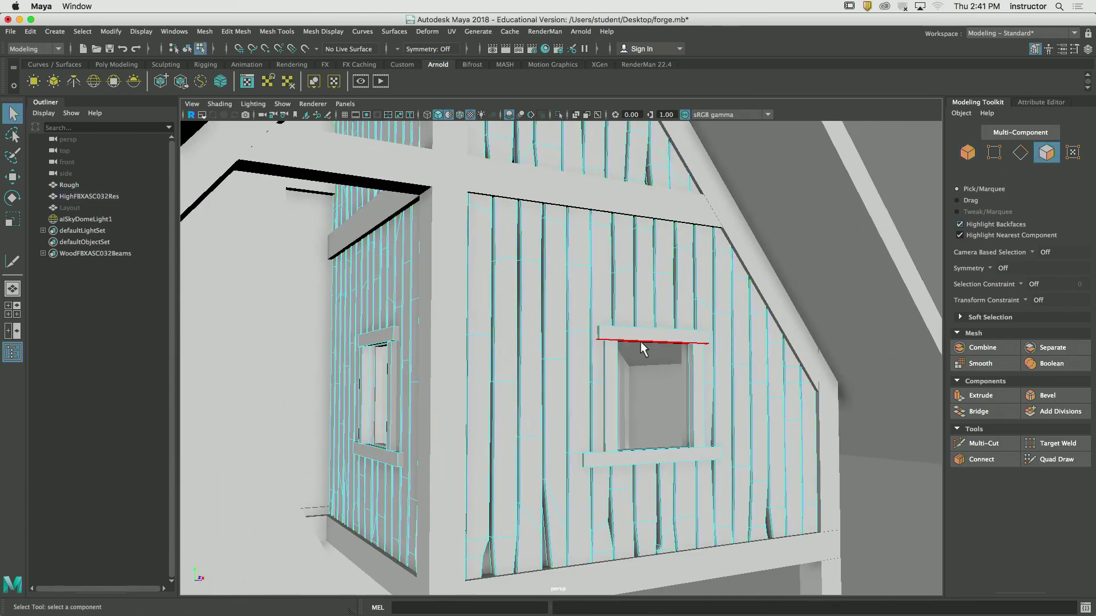
click(579, 365)
alt+drag(579, 365, 519, 331)
shift+double_click(519, 331)
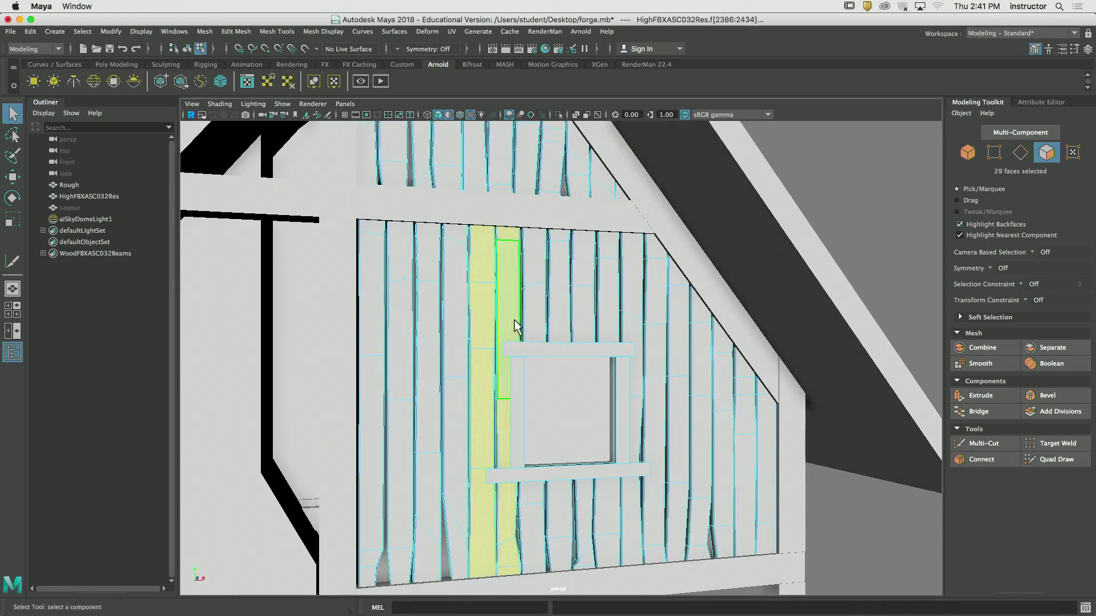
shift+double_click(533, 325)
Inspect the selected planks and their gaps up close, then return to object selection with nothing selected
scroll(549, 336, up, 2)
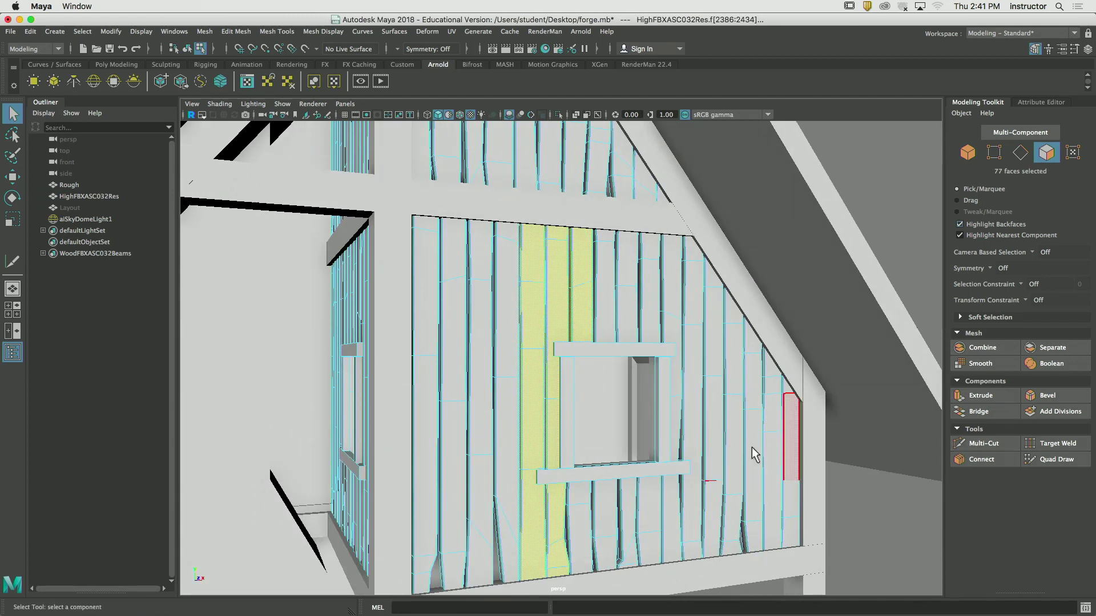
alt+drag(639, 394, 538, 337)
scroll(642, 341, up, 5)
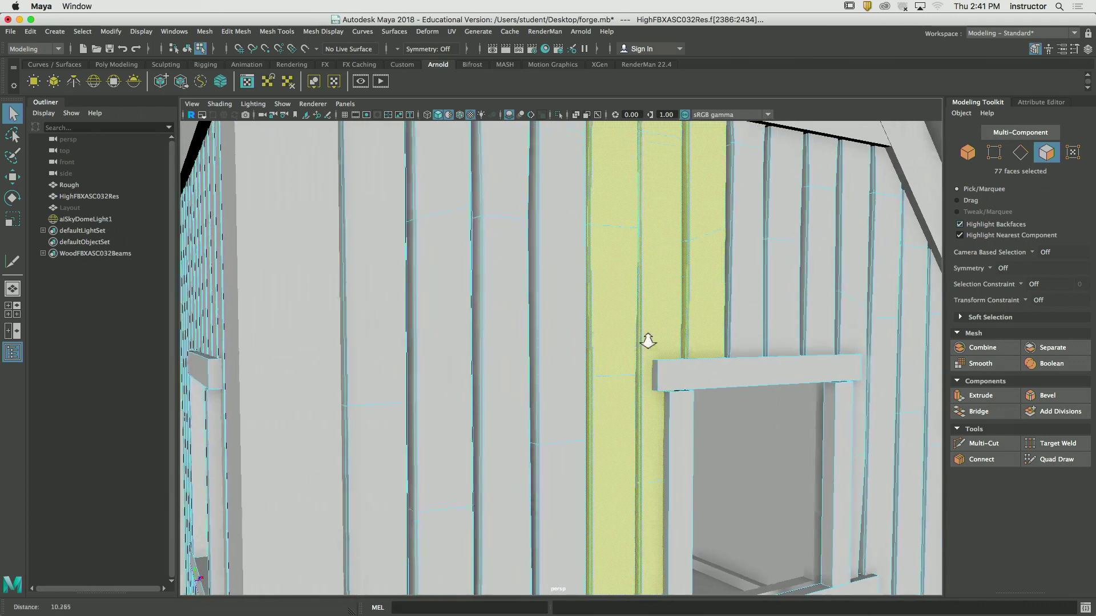
click(969, 153)
click(95, 423)
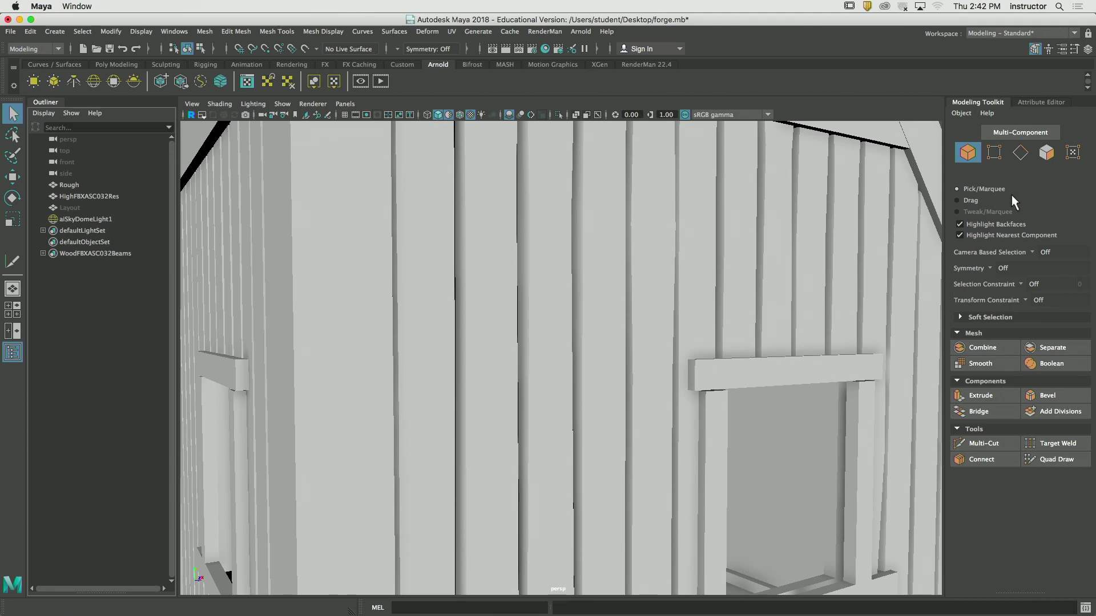
Return to face selection and select the whole plank nearest the corner post on the gable wall
click(1046, 153)
click(427, 297)
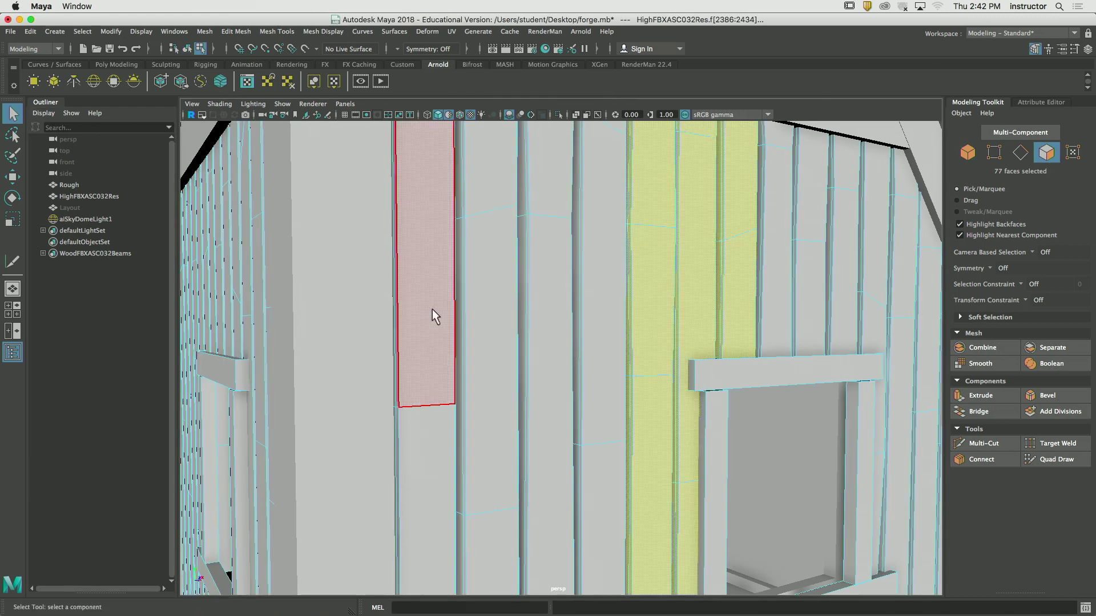
double_click(433, 309)
scroll(525, 333, down, 5)
alt+drag(521, 331, 428, 297)
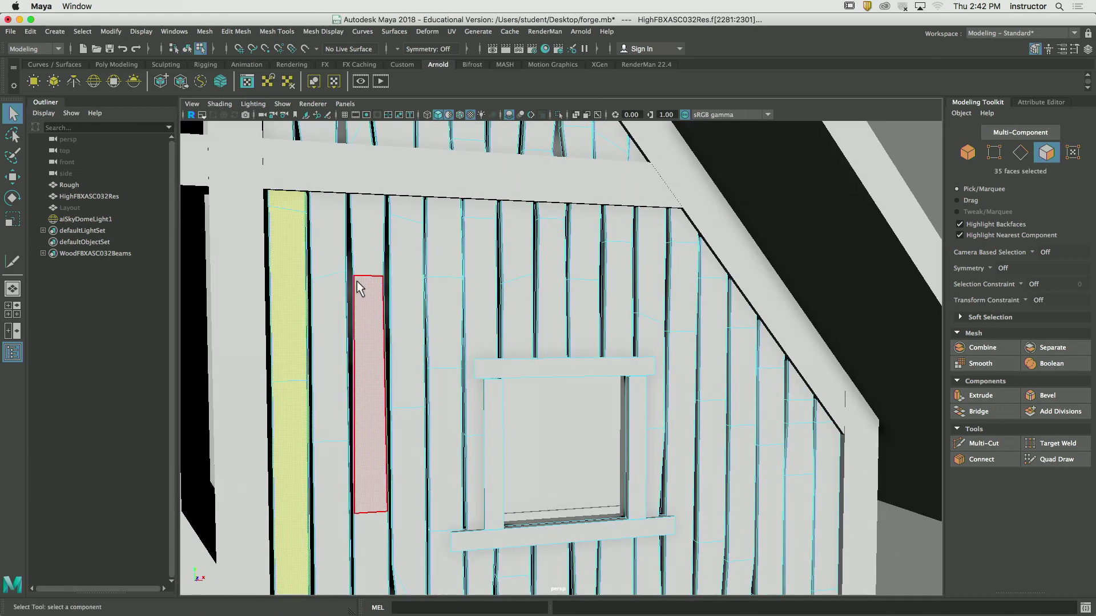
Activate the Move tool and select single planks around both upper windows one after another, comparing the two walls
alt+drag(361, 286, 635, 295)
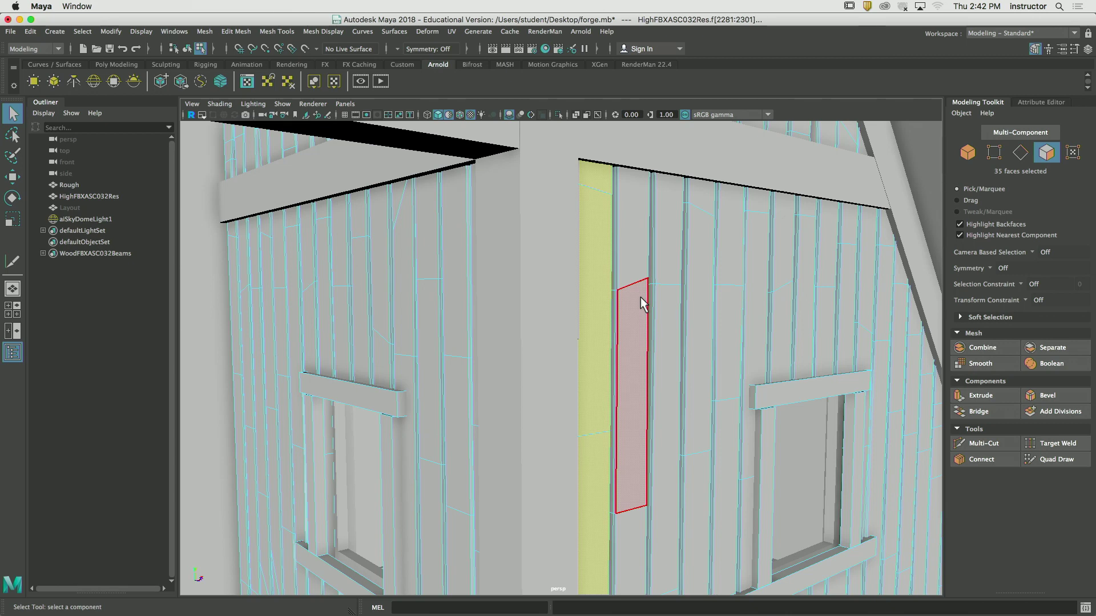
alt+drag(714, 348, 670, 355)
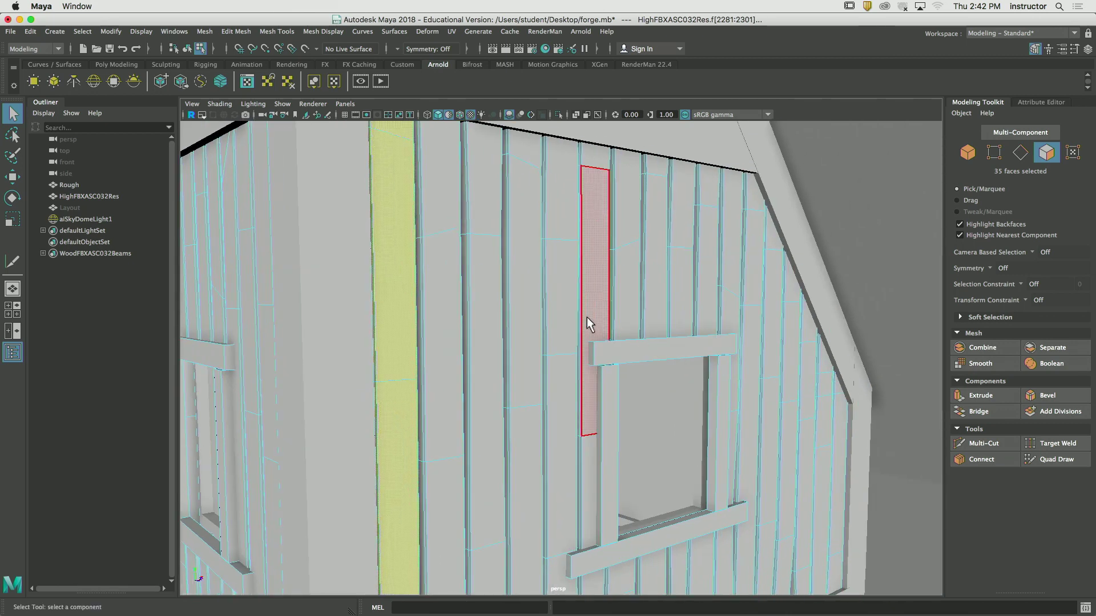
scroll(588, 322, down, 2)
key(w)
alt+drag(568, 367, 553, 423)
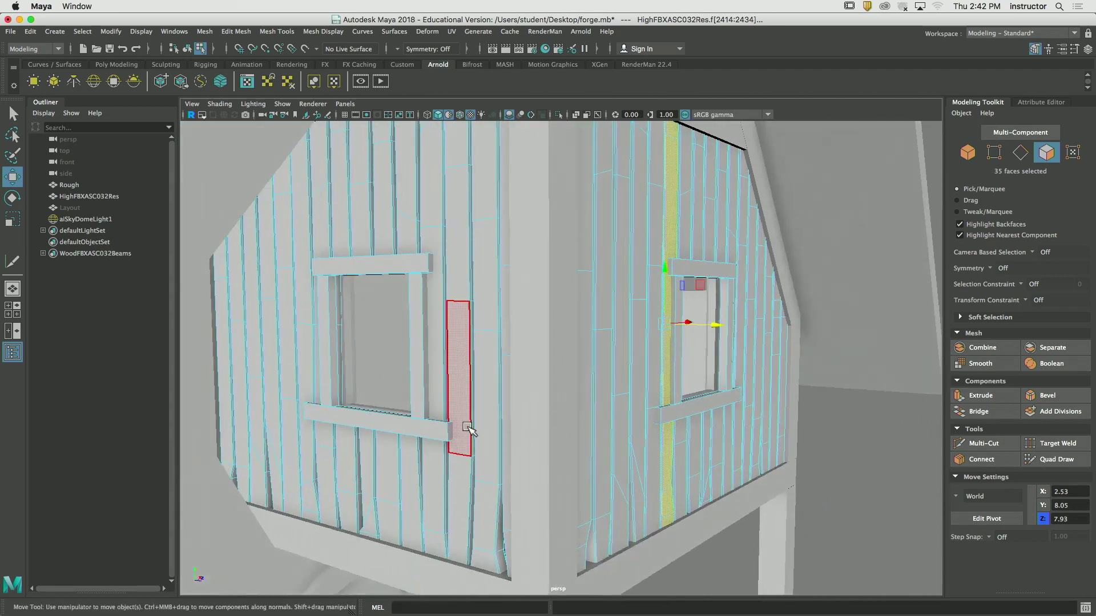
click(441, 402)
alt+drag(477, 330, 392, 306)
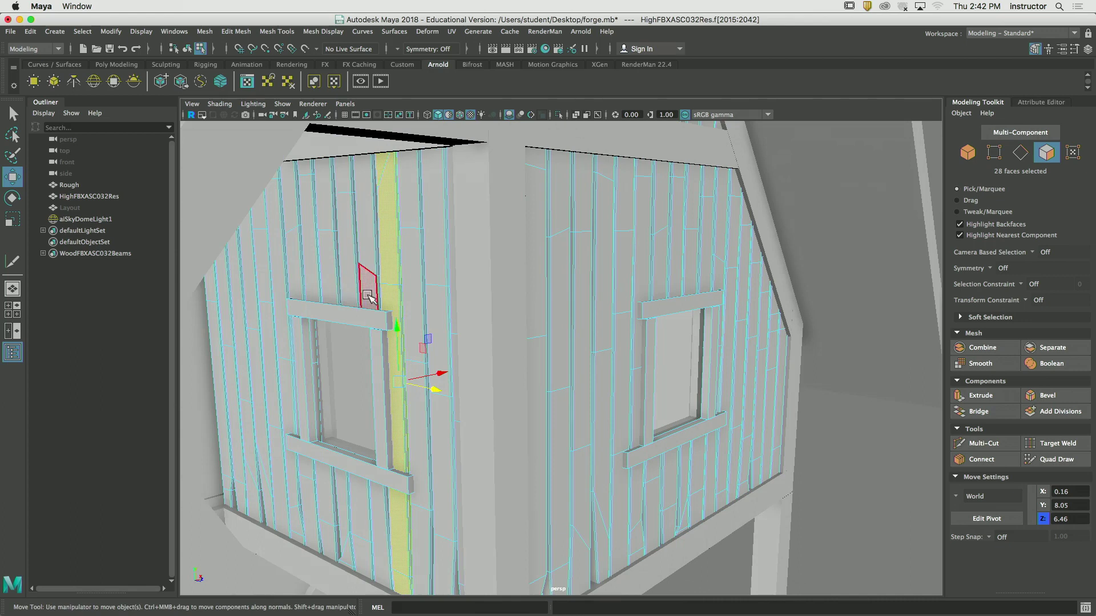
click(368, 297)
alt+drag(420, 237, 404, 264)
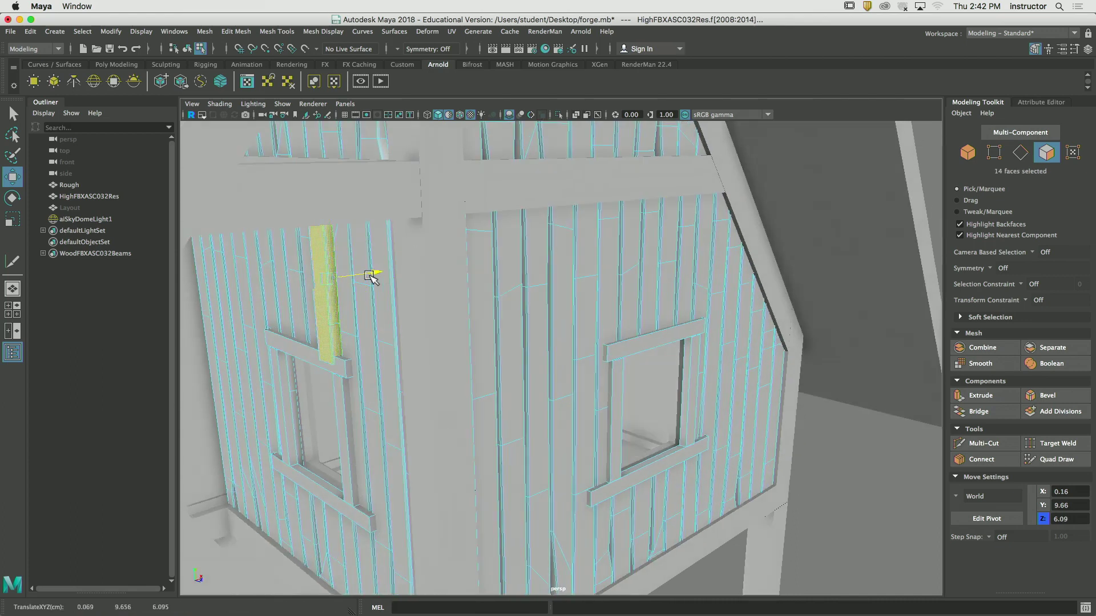
alt+drag(350, 318, 848, 448)
click(277, 372)
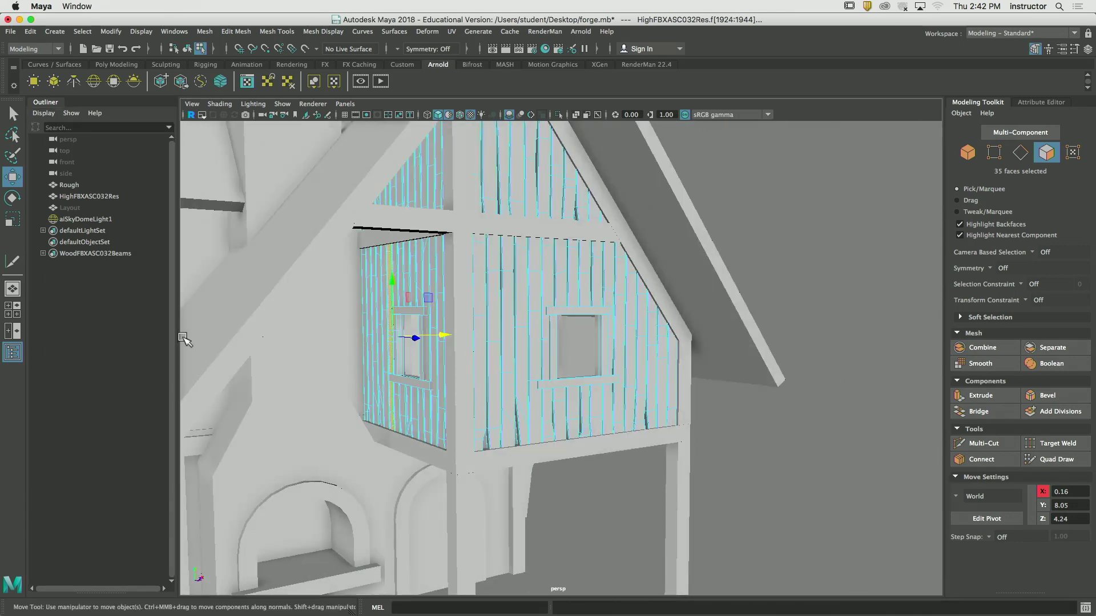
Return to object selection and hide the HighFBXASC032Res plank mesh
key(F8)
click(123, 367)
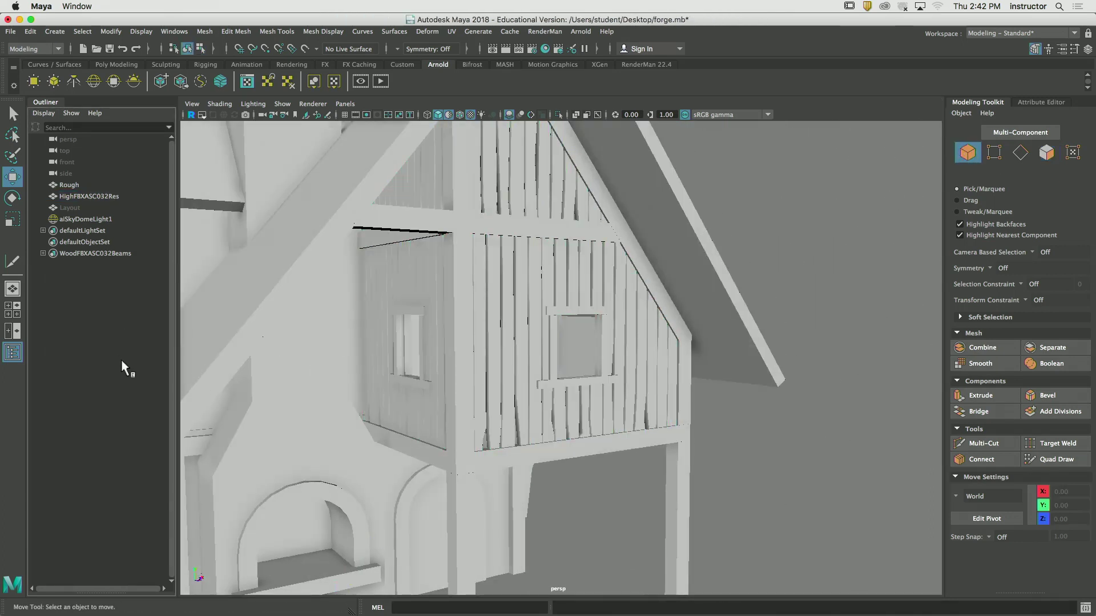
mouse_move(556, 349)
alt+mouse_down()
mouse_move(480, 347)
mouse_move(552, 355)
alt+mouse_up()
alt+right_drag(553, 355, 458, 355)
alt+middle_drag(459, 354, 515, 376)
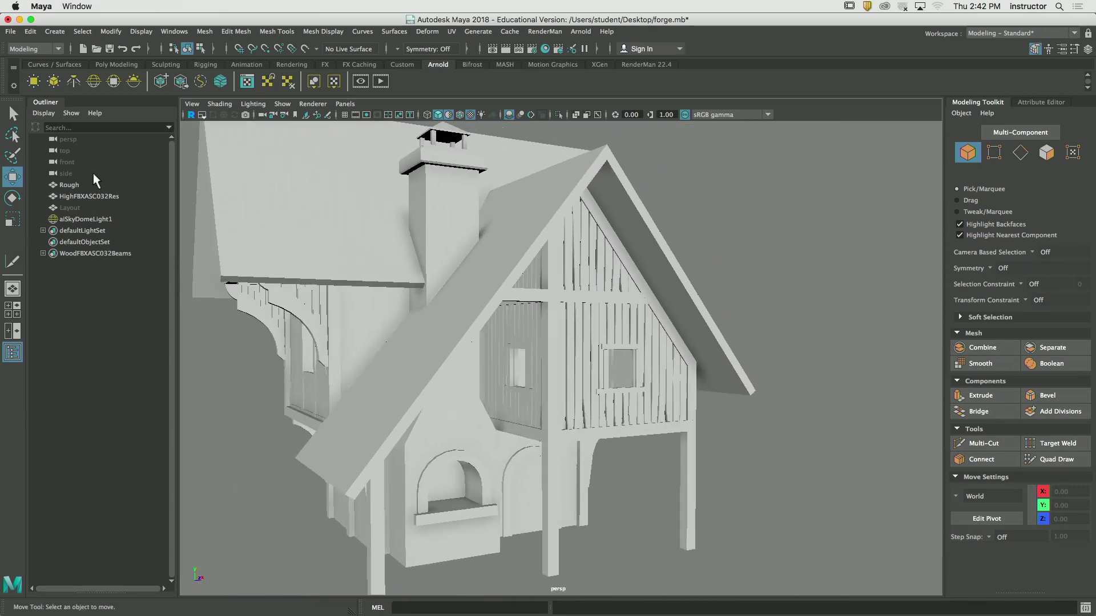
click(102, 196)
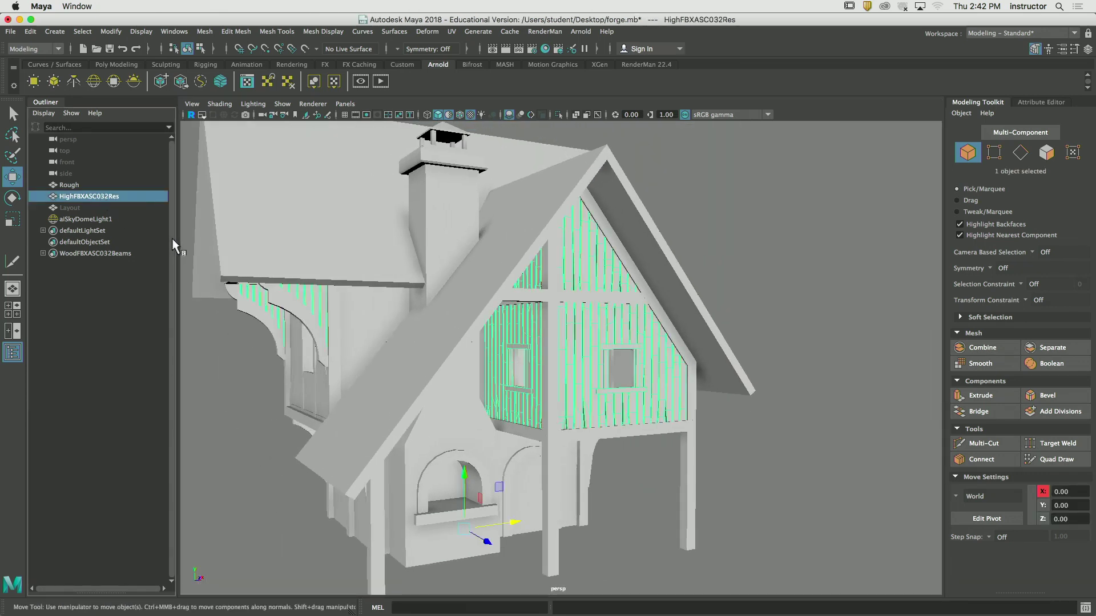
key(ctrl+h)
Select the Rough mesh, switch to face selection and select all faces of its large main roof beside the chimney
alt+drag(310, 324, 332, 359)
click(615, 351)
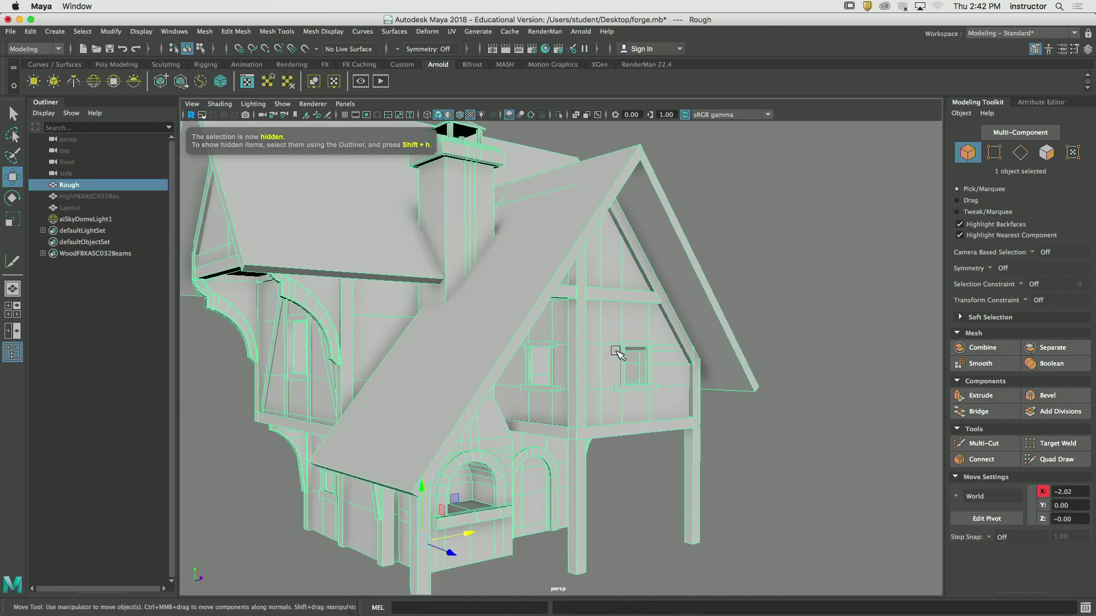
mouse_move(615, 351)
alt+mouse_down()
mouse_move(548, 321)
mouse_move(594, 350)
mouse_move(610, 337)
mouse_move(622, 345)
alt+mouse_up()
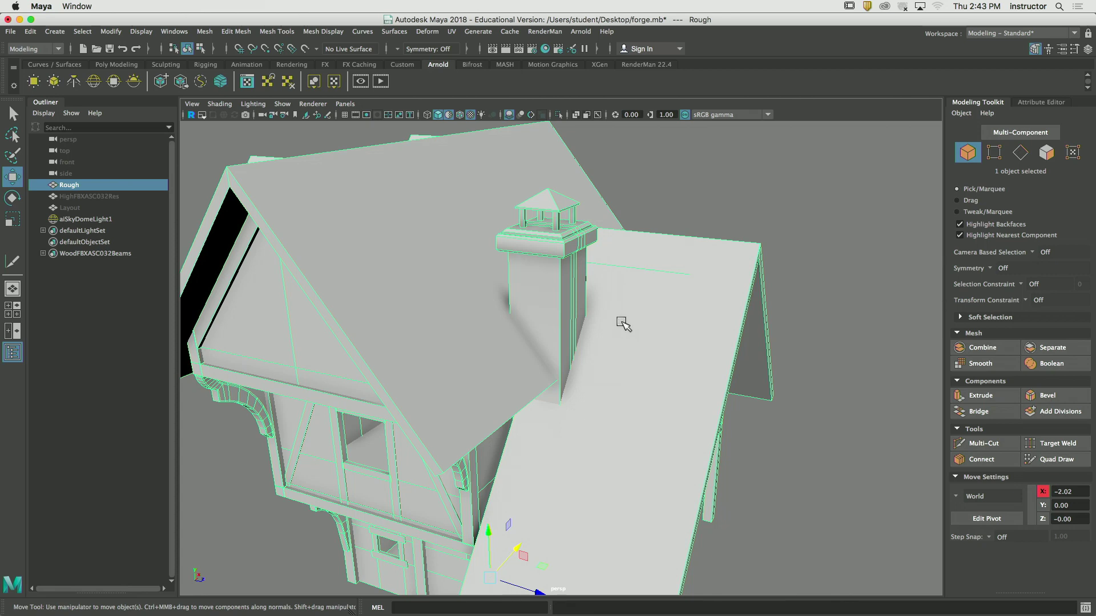
click(1042, 161)
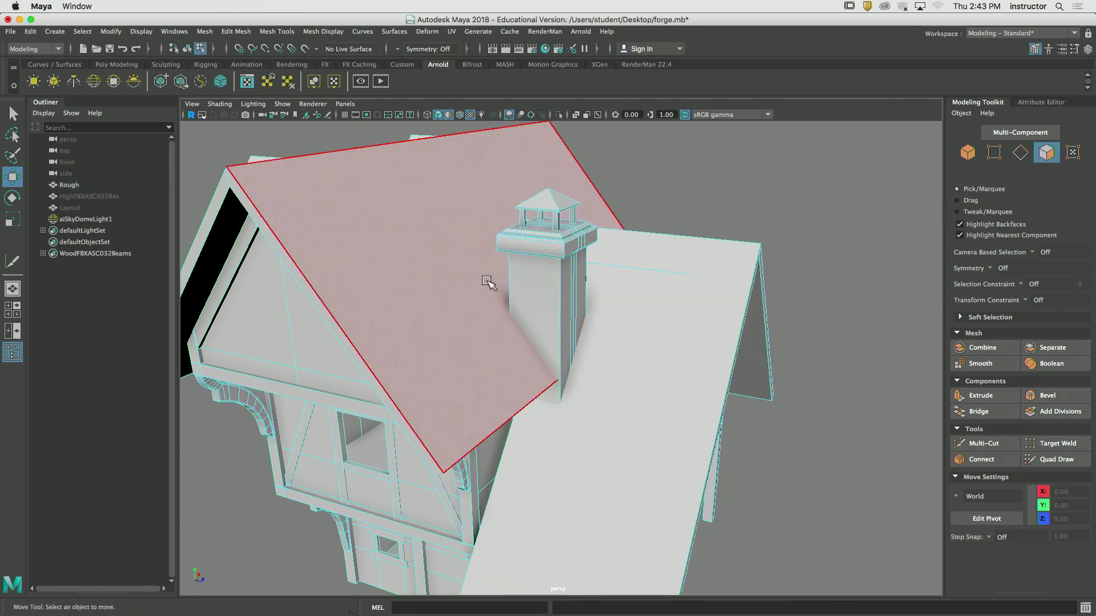
click(489, 276)
alt+drag(447, 264, 529, 264)
Hide the selected main roof faces, then show the hidden components again
key(q)
key(ctrl+h)
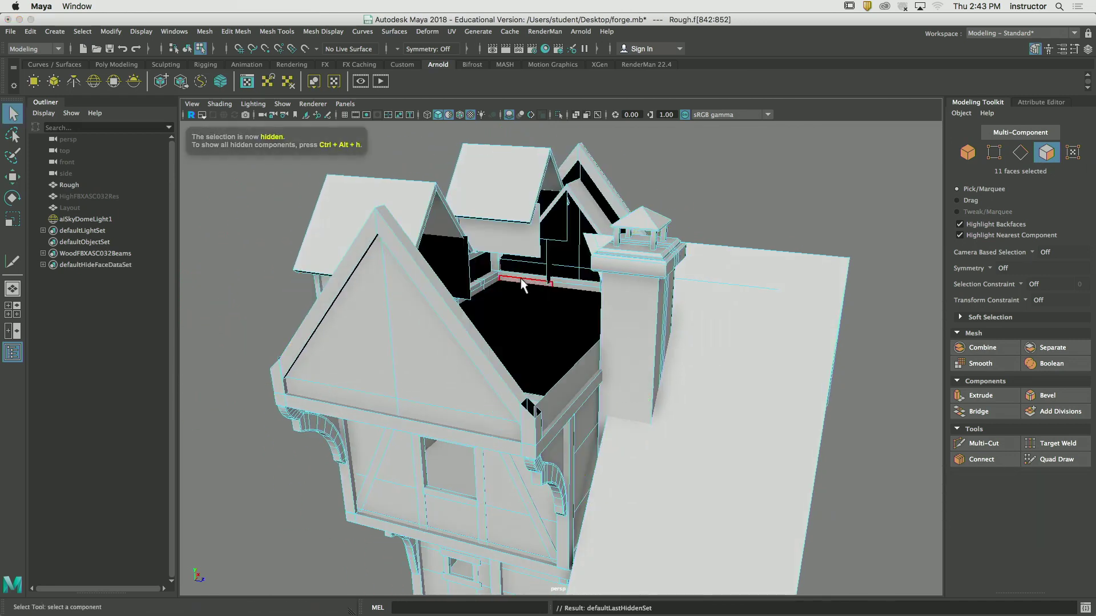
key(ctrl+alt+h)
Isolate the main roof by hiding everything unselected, then clear the face selection
alt+drag(520, 275, 539, 207)
click(174, 31)
mouse_move(141, 31)
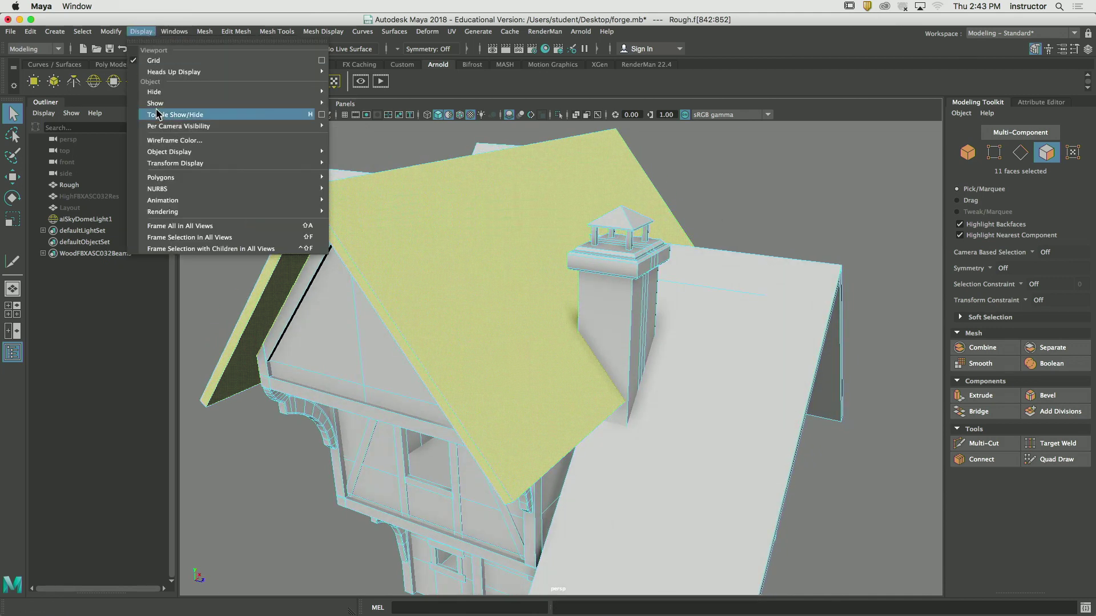
mouse_move(302, 92)
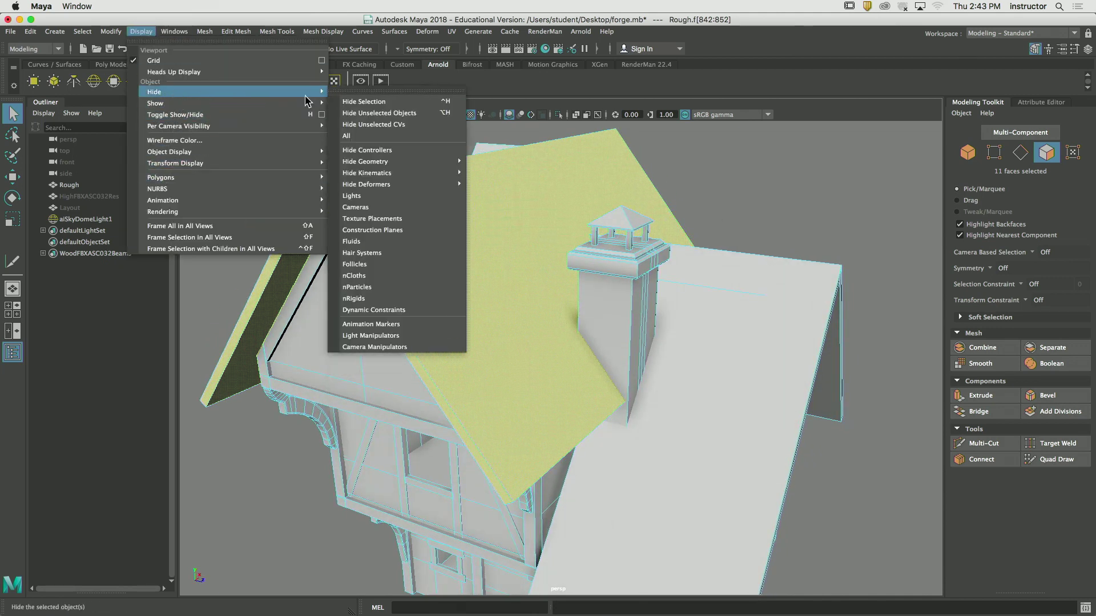
click(390, 113)
click(728, 199)
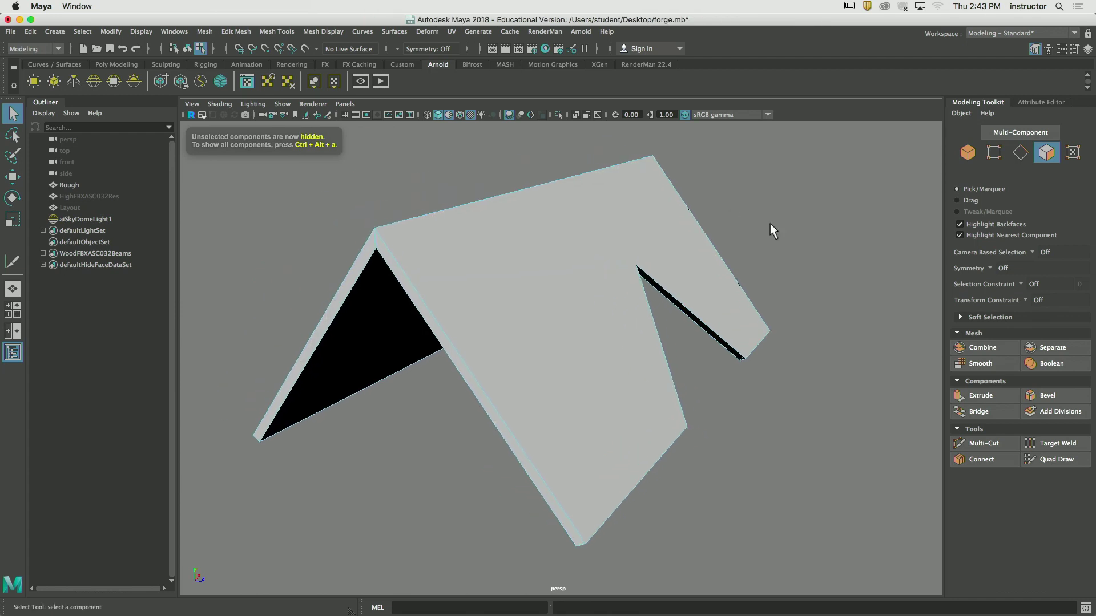
alt+drag(770, 223, 728, 255)
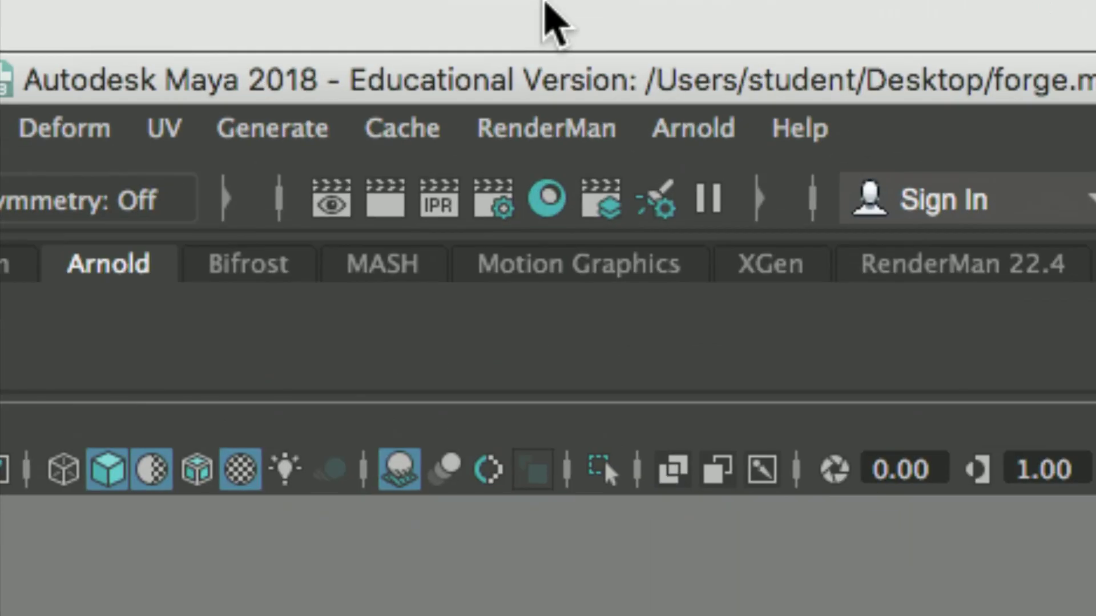
Open the UV Editor, select all existing UV shells in UV shell selection mode and delete them
click(172, 130)
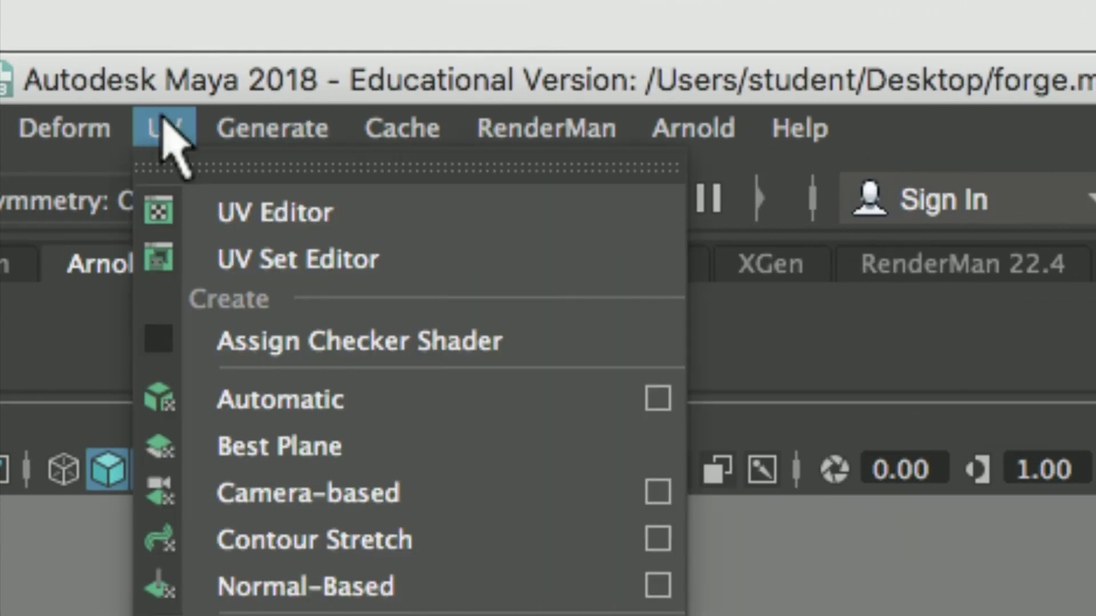
click(480, 219)
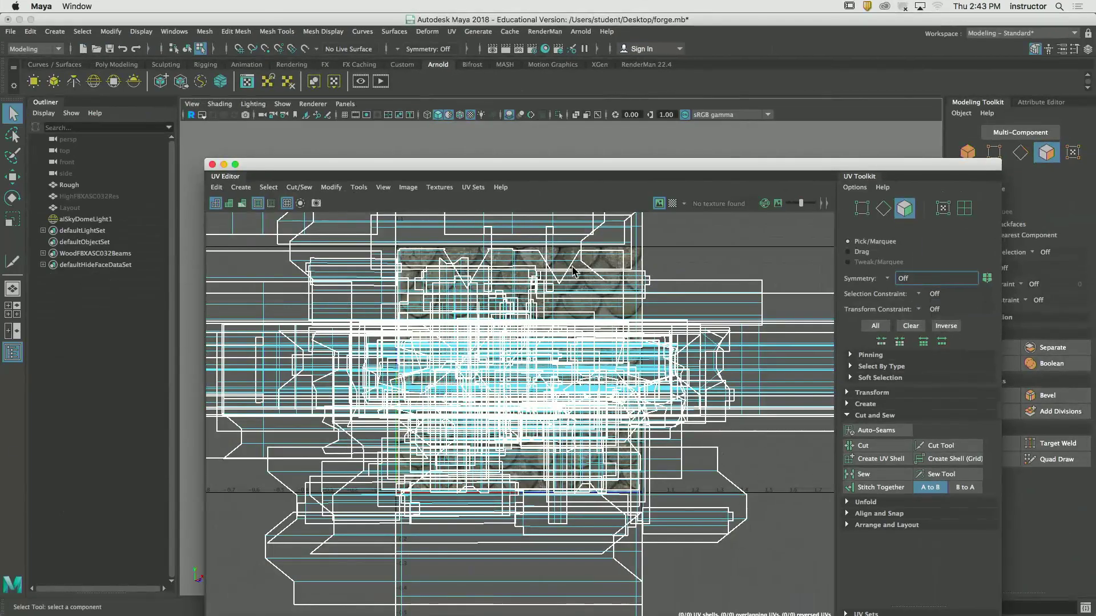
scroll(568, 276, down, 10)
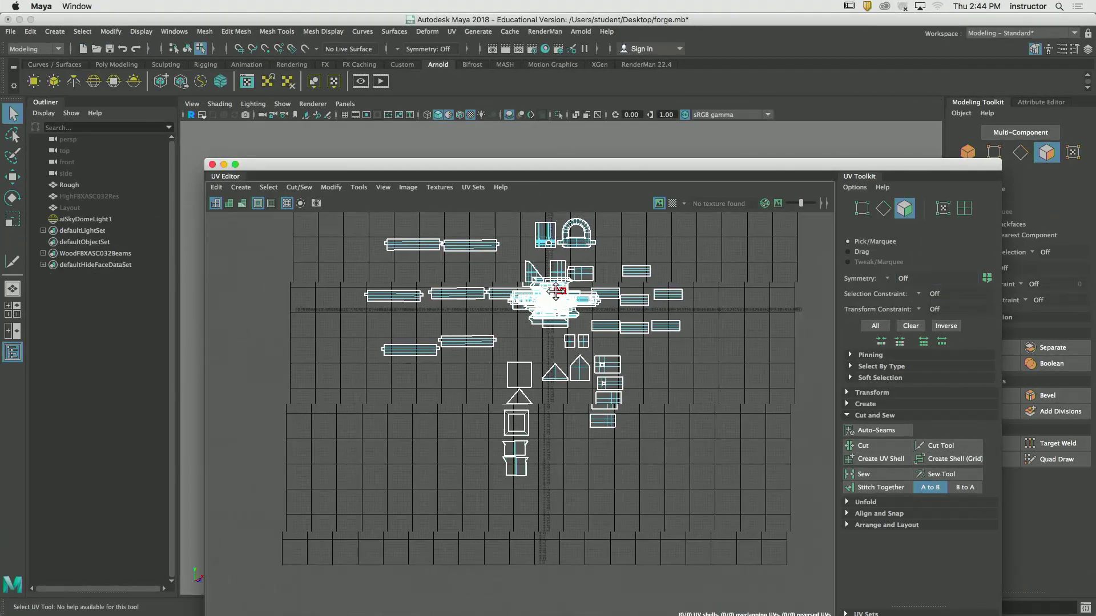
alt+middle_drag(557, 292, 537, 319)
drag(453, 176, 443, 137)
click(938, 180)
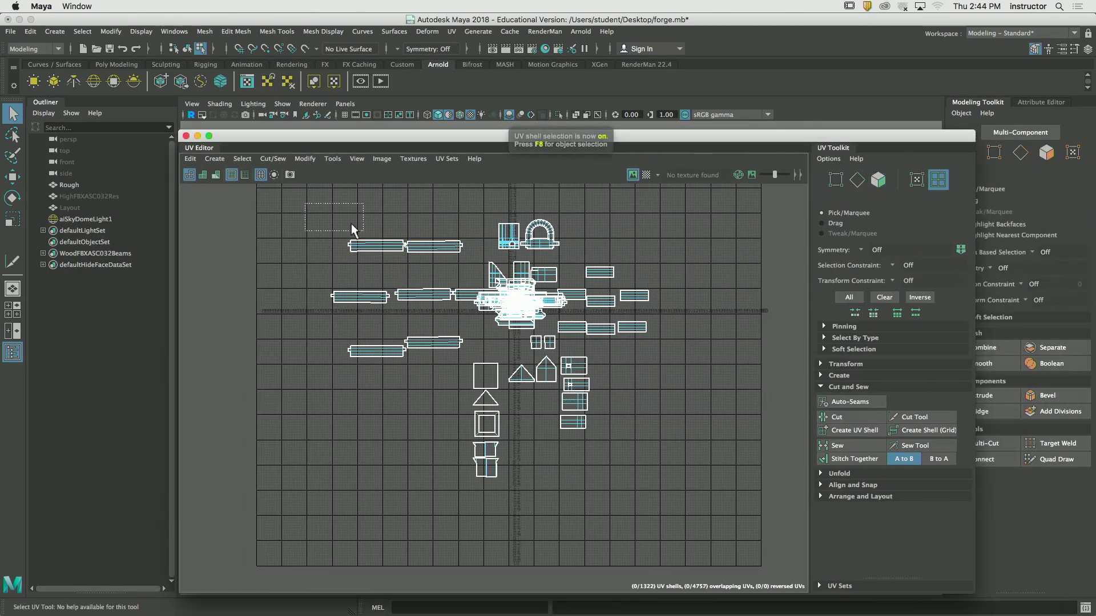
drag(335, 209, 651, 503)
key(Delete)
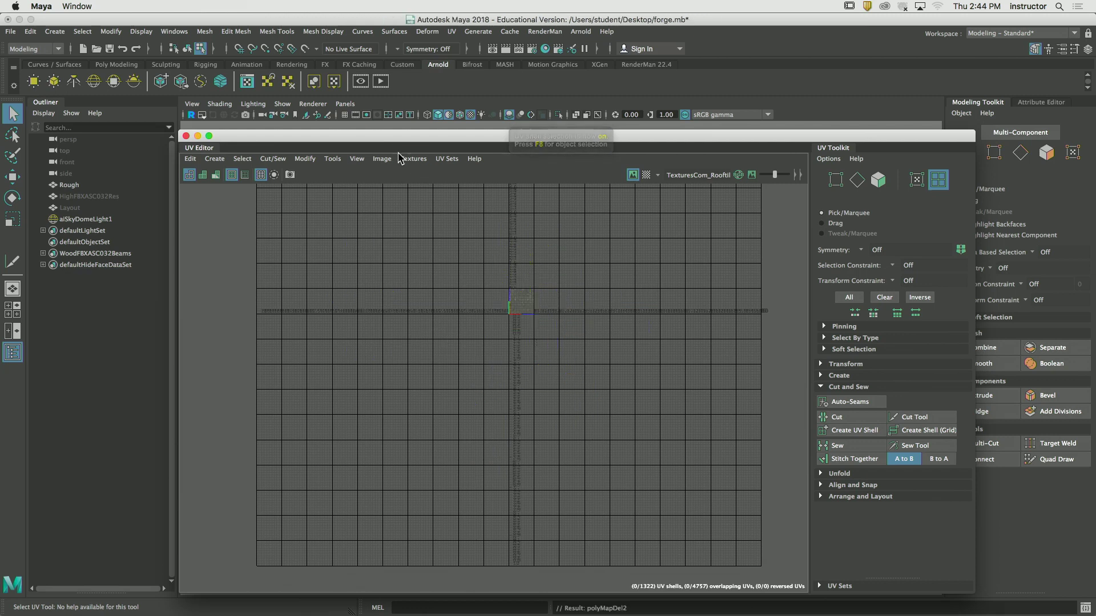
Toggle the roof tile texture image in the UV Editor on and off, leaving it hidden
scroll(491, 301, up, 10)
scroll(489, 295, up, 5)
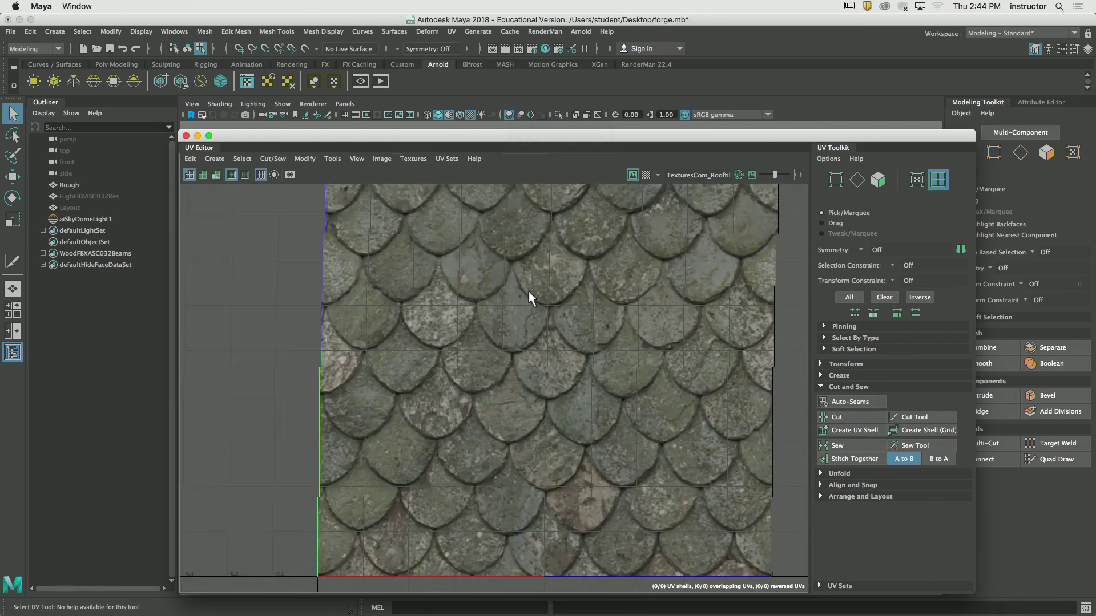
scroll(528, 291, down, 4)
alt+middle_drag(502, 299, 486, 305)
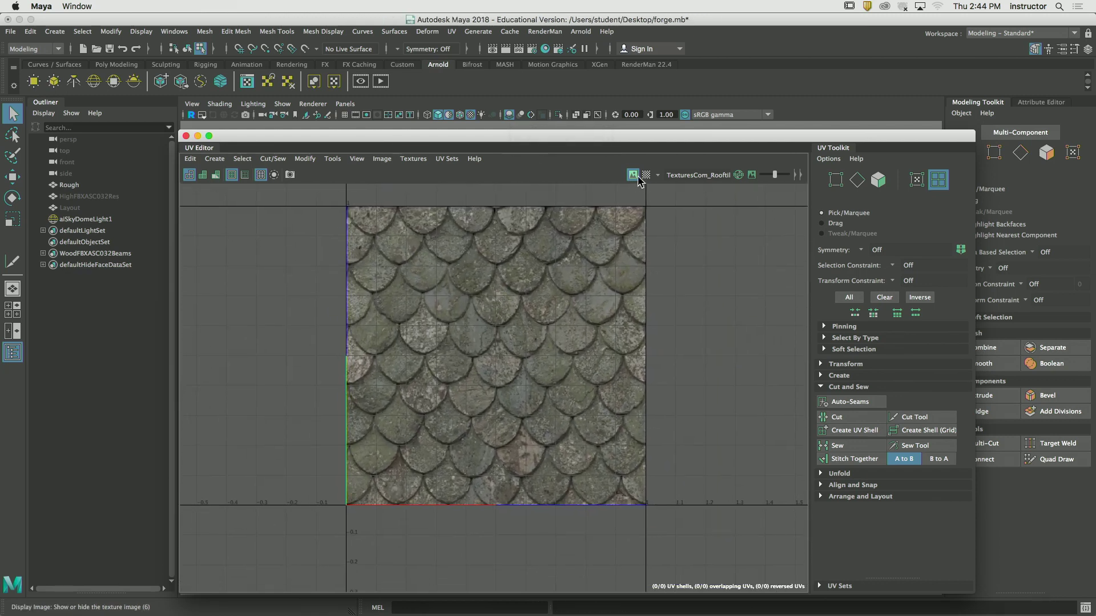
click(632, 175)
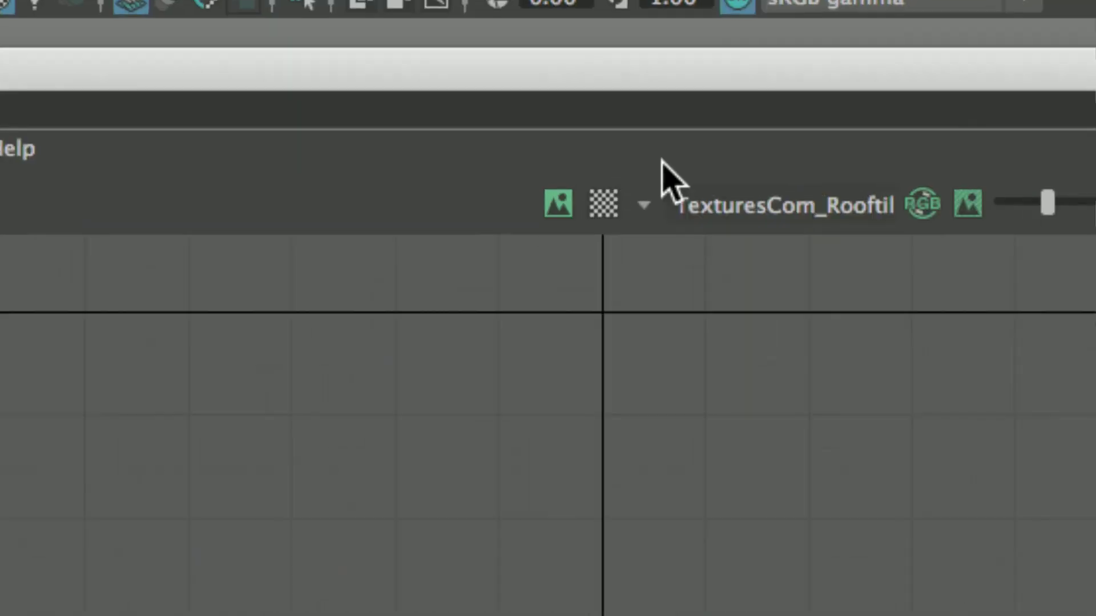
click(527, 217)
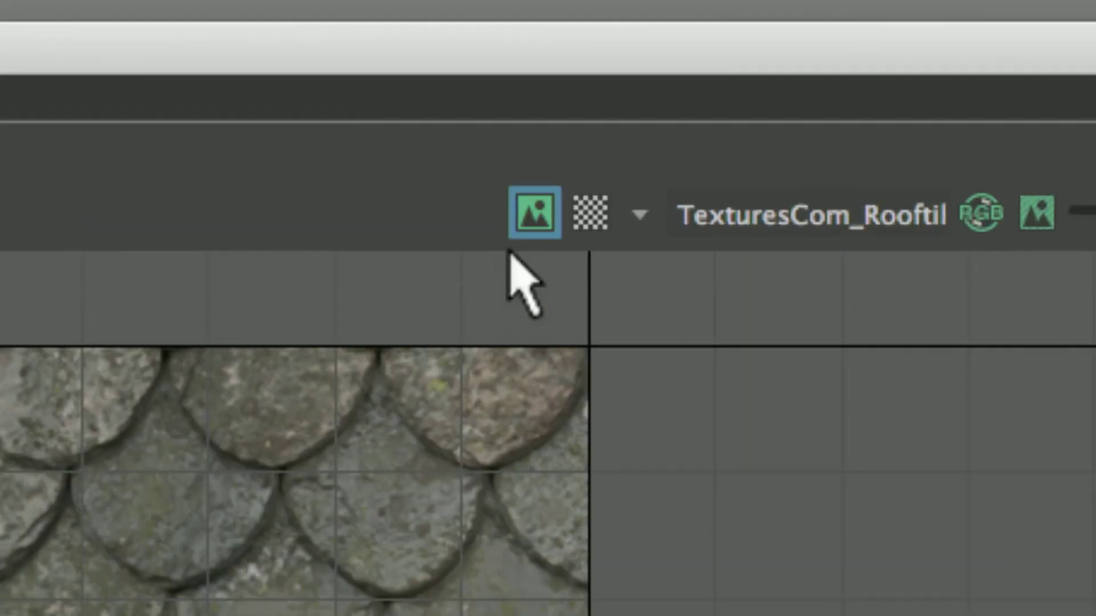
click(527, 220)
click(526, 220)
click(526, 223)
click(534, 214)
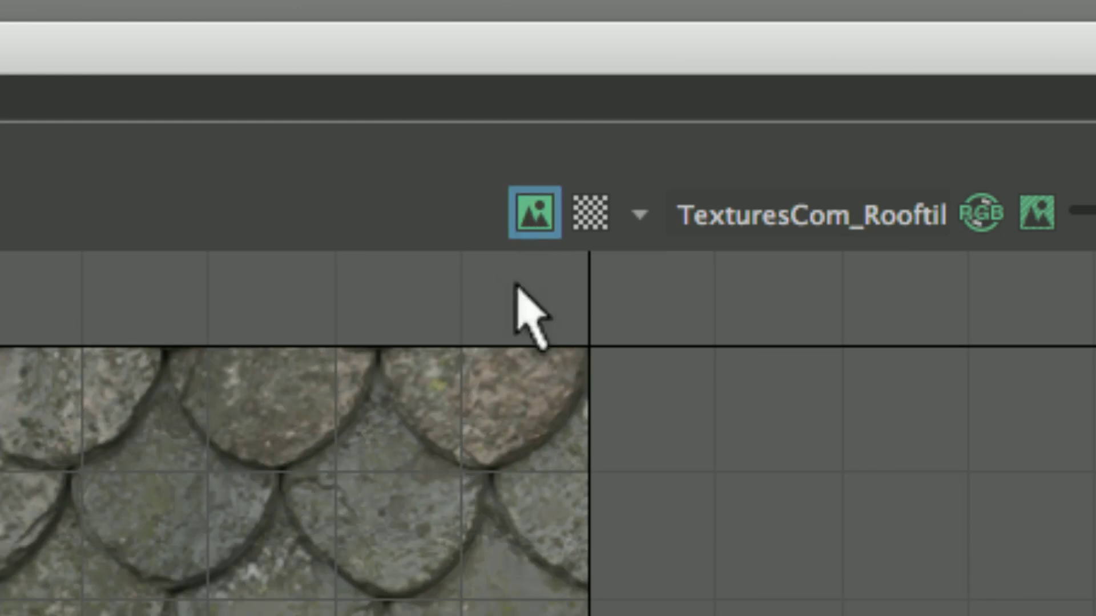
click(534, 214)
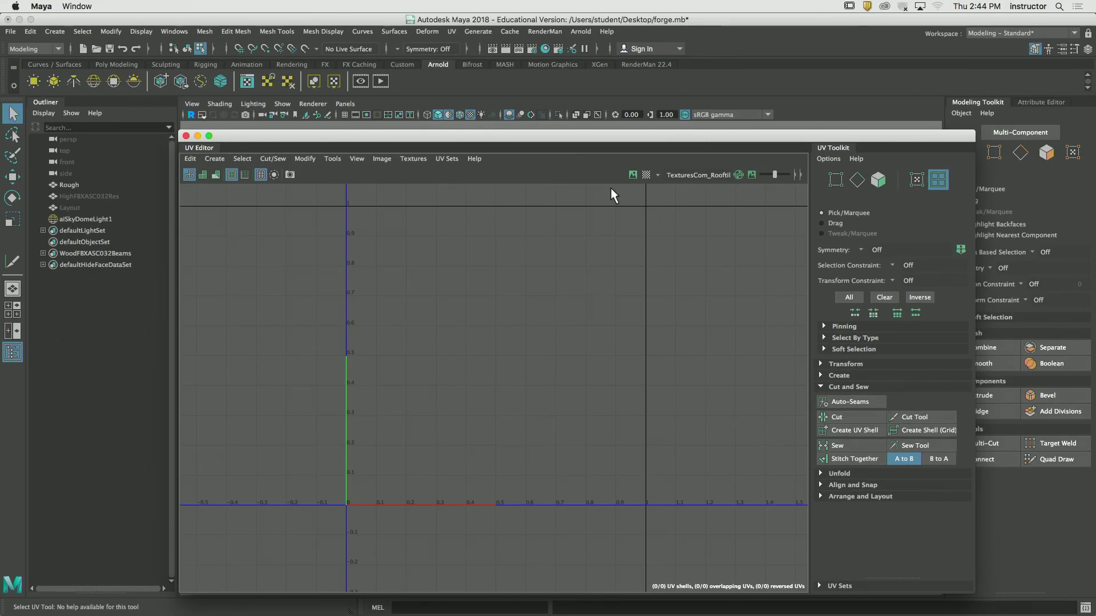
Move the UV Editor aside and hide the Outliner so the isolated roof fits beside it, with nothing selected
drag(568, 136, 635, 140)
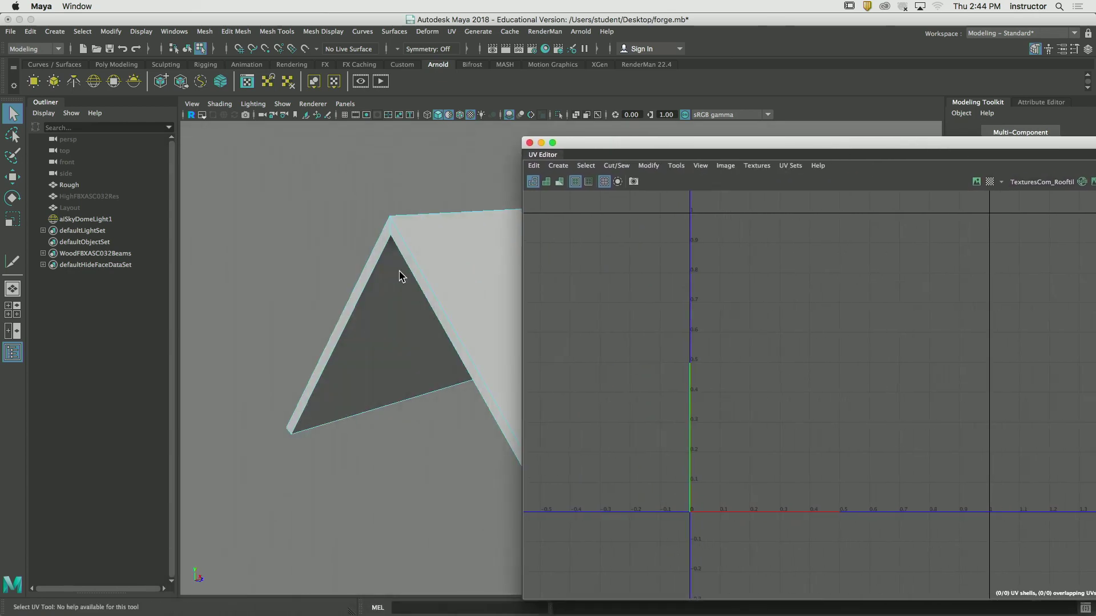
alt+drag(399, 276, 302, 277)
click(849, 364)
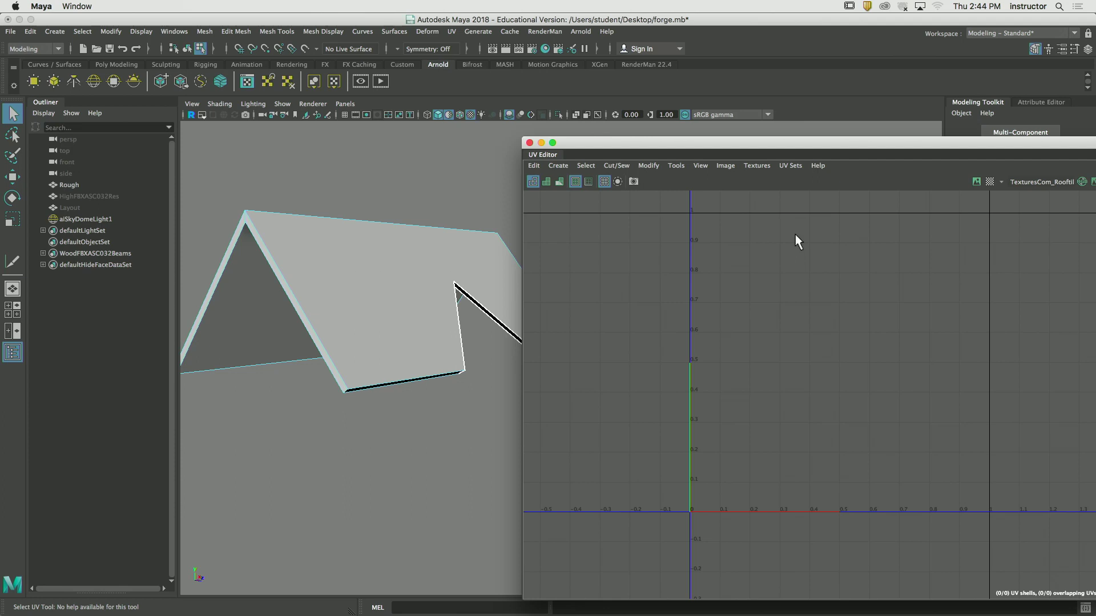
alt+drag(463, 263, 391, 244)
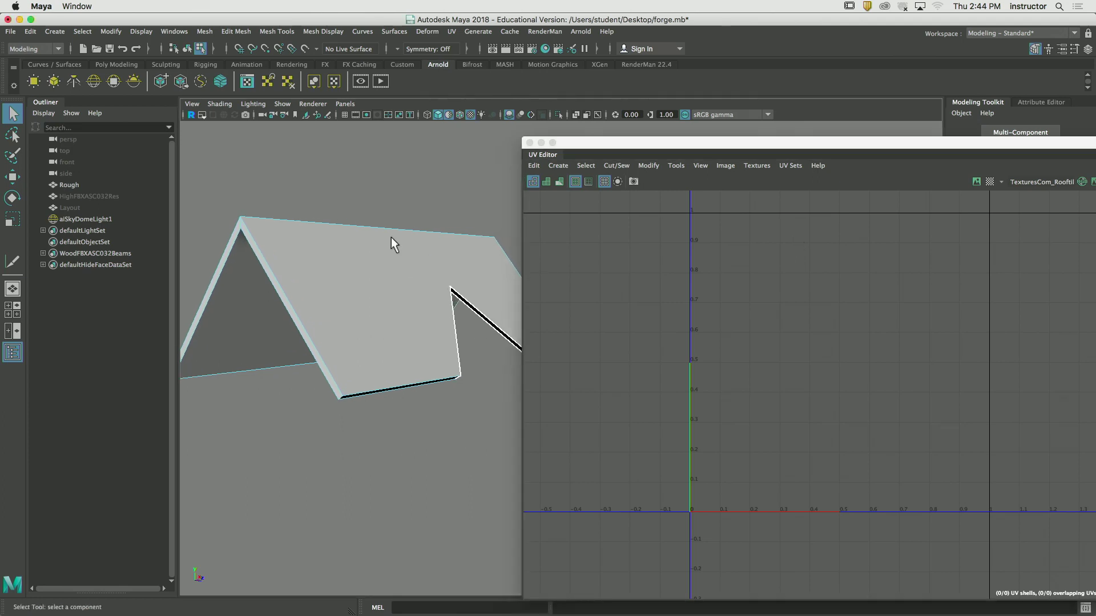
click(12, 352)
alt+middle_drag(354, 288, 376, 245)
mouse_move(377, 245)
alt+mouse_down()
mouse_move(372, 286)
mouse_move(401, 283)
mouse_move(362, 251)
alt+mouse_up()
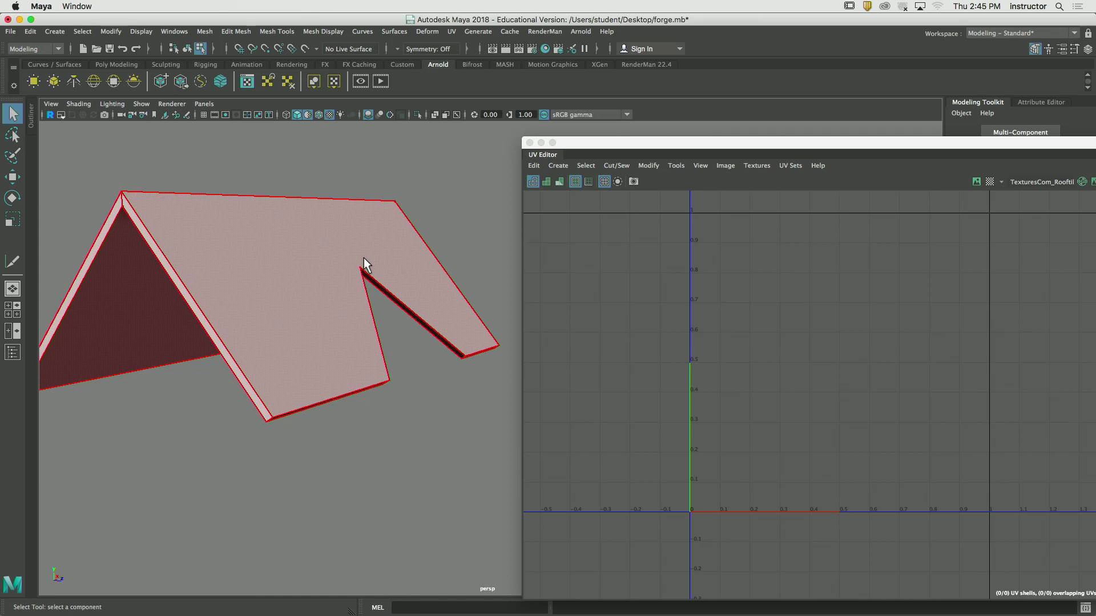
click(416, 225)
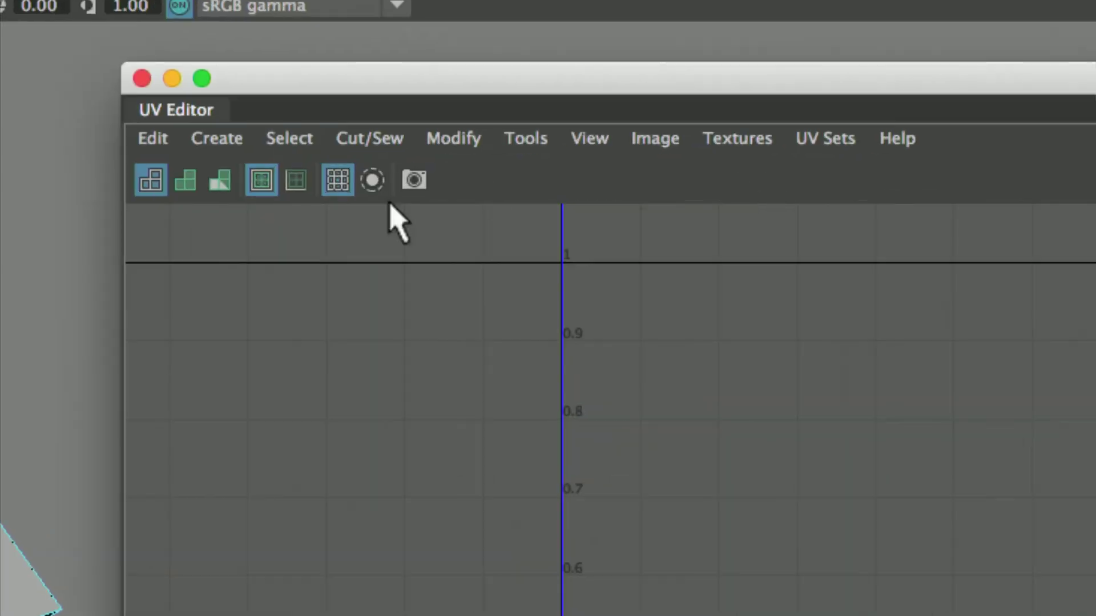
Try Automatic UV mapping with nothing selected and then on the whole Rough object, returning to object selection
click(220, 143)
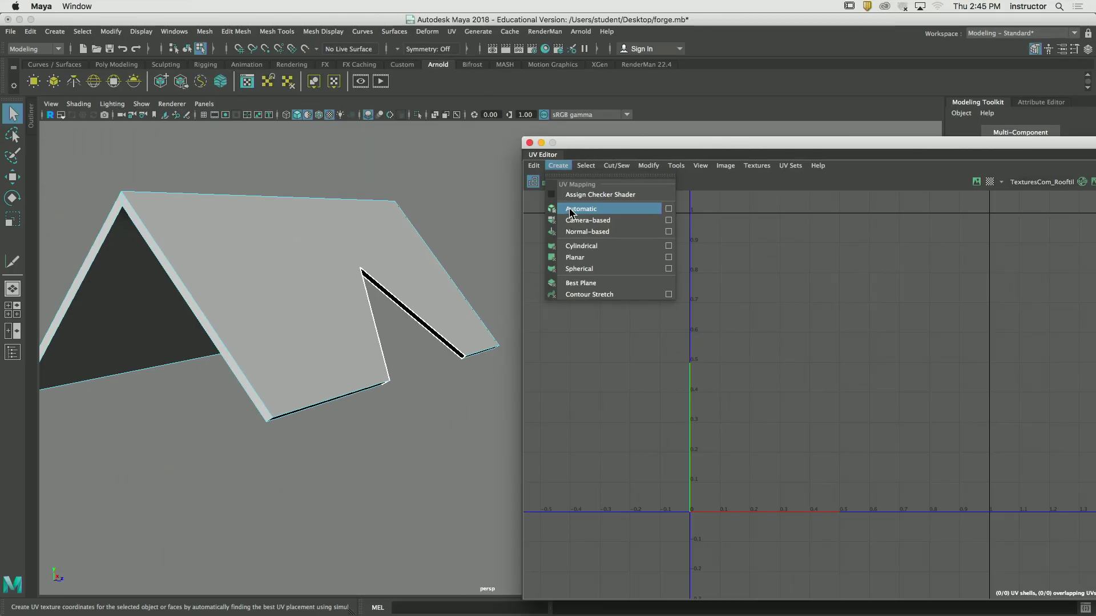
click(572, 210)
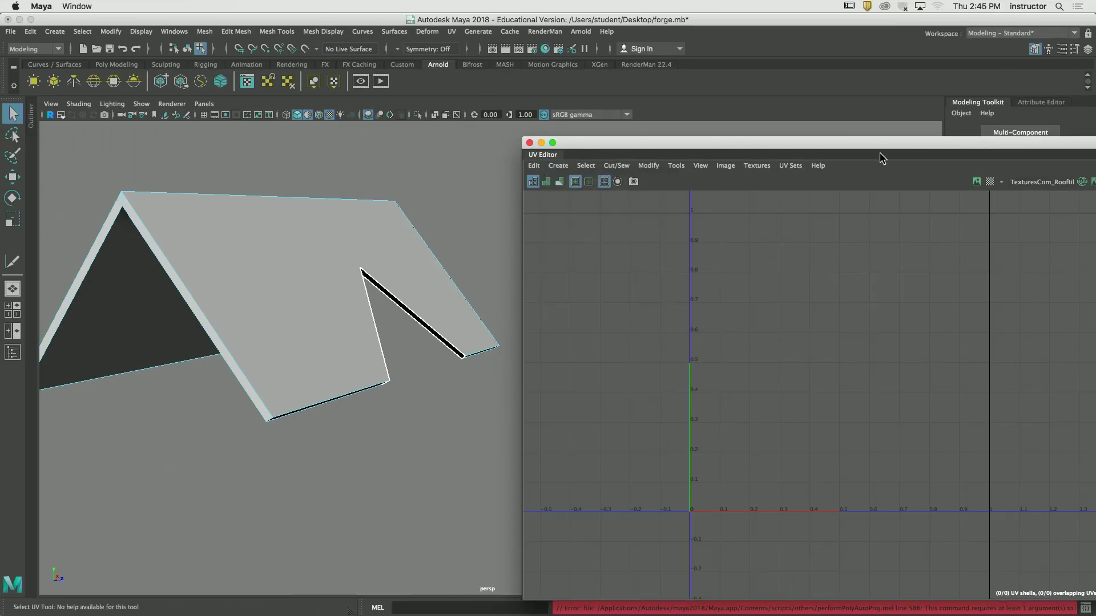
drag(885, 144, 898, 225)
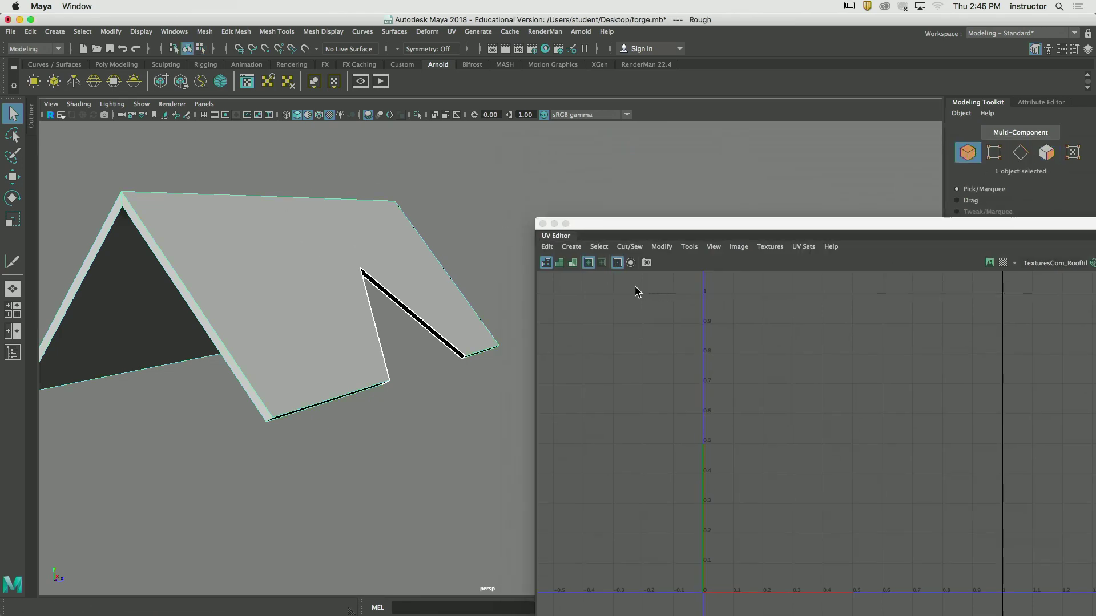
click(572, 246)
click(585, 290)
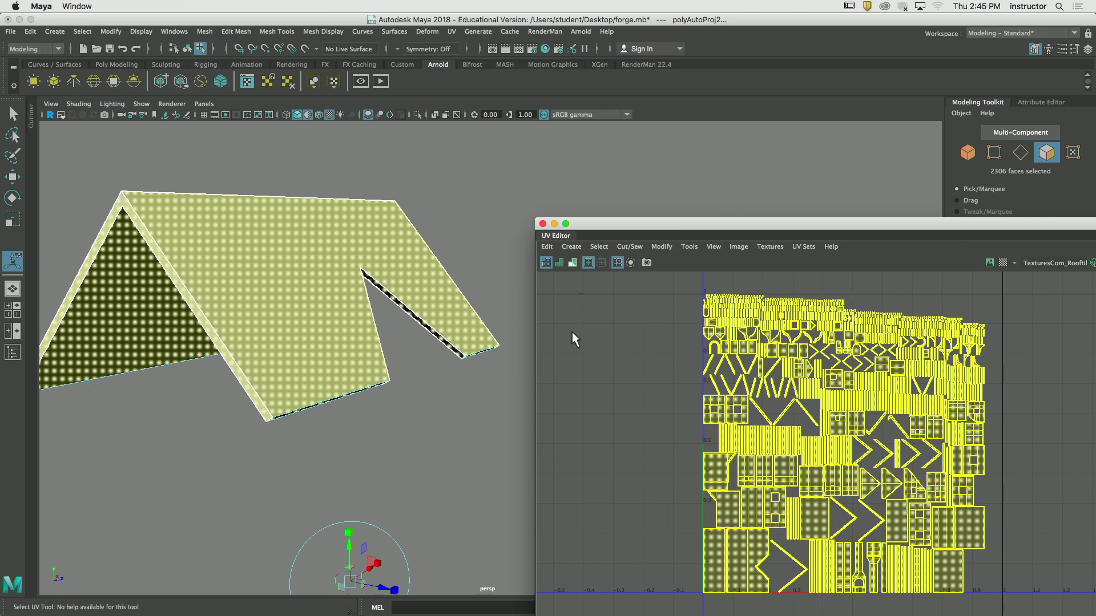
alt+drag(411, 320, 480, 276)
key(F8)
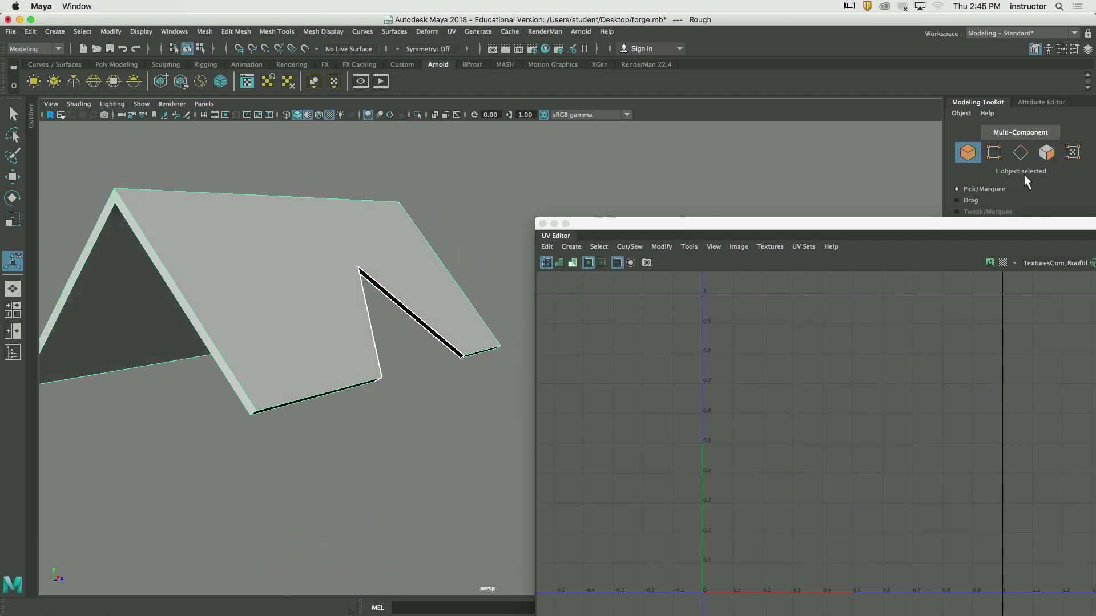
Select all faces of the isolated roof and apply Automatic UV mapping to them, then clear the selection
key(F11)
key(q)
click(457, 259)
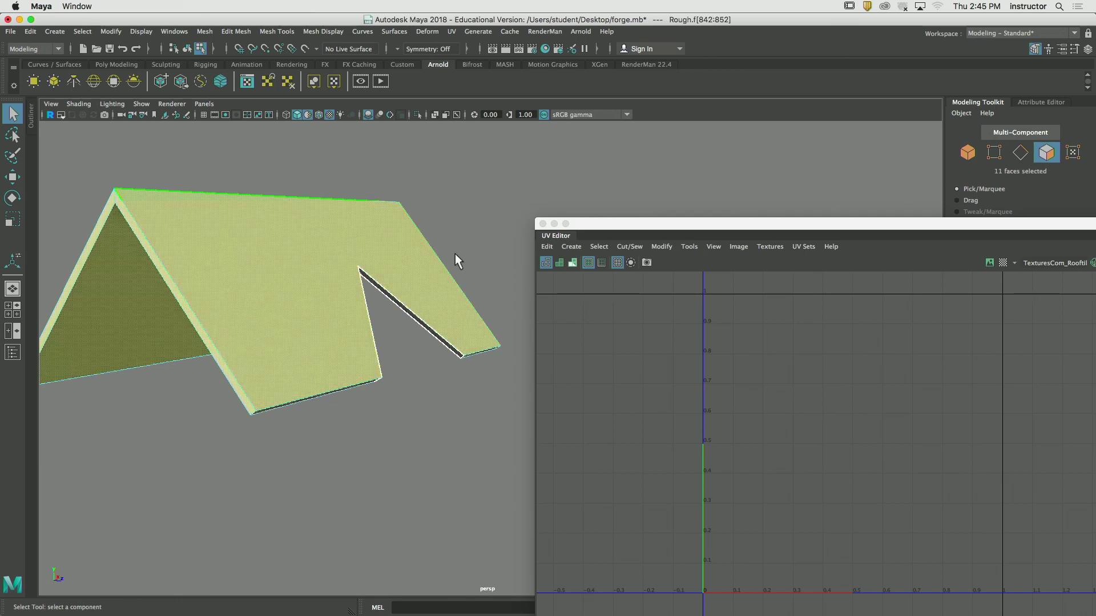
click(572, 247)
click(587, 298)
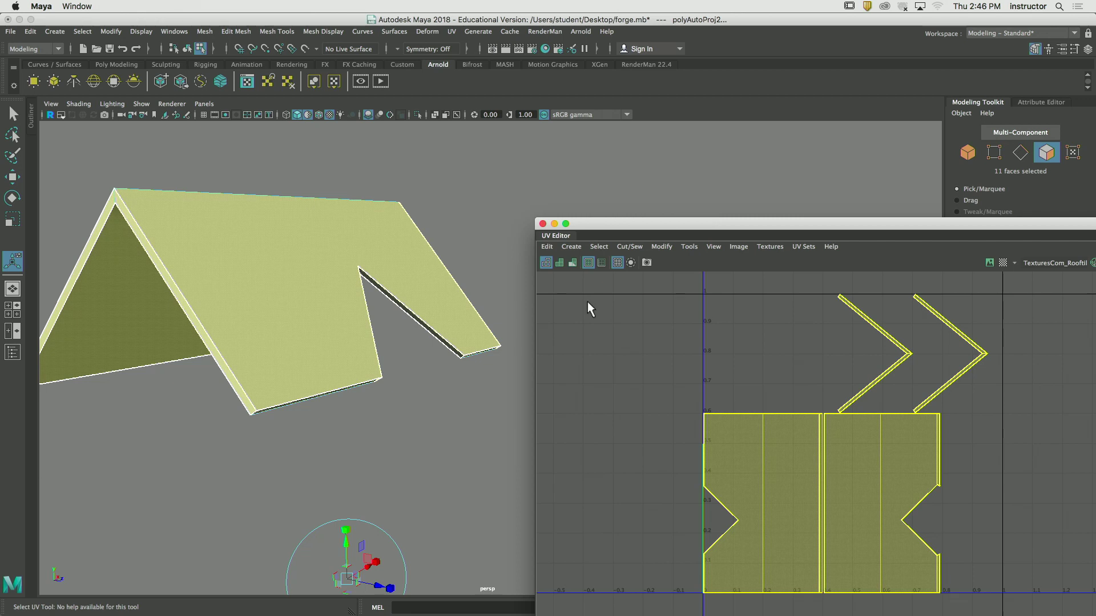
key(q)
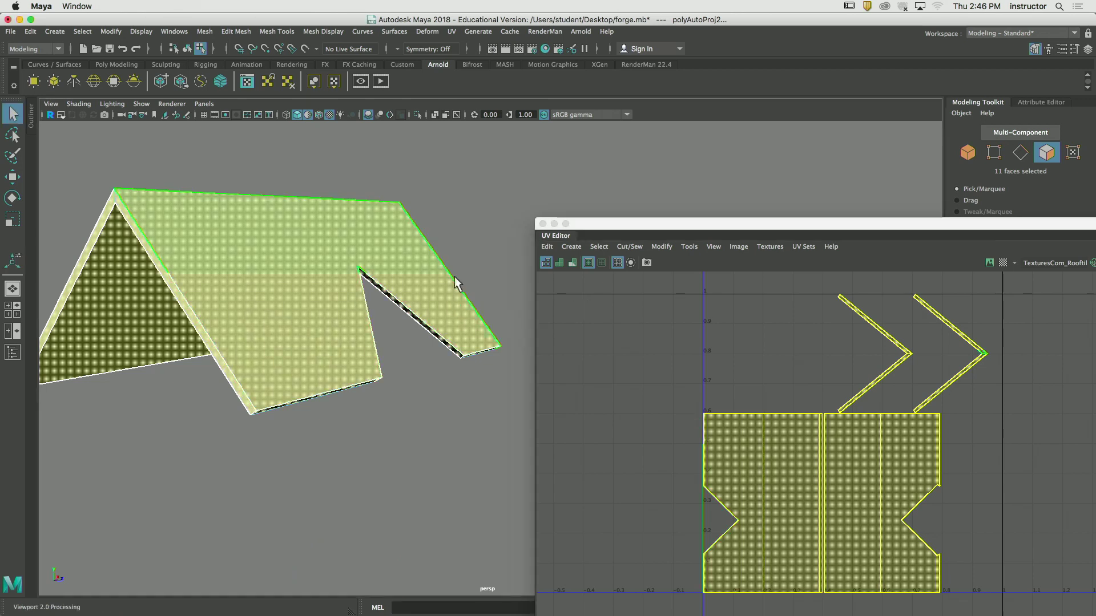
click(468, 235)
Move the UV Editor to expose the UV Toolkit, switch to UV shell selection and then to single UV selection
drag(876, 226, 654, 164)
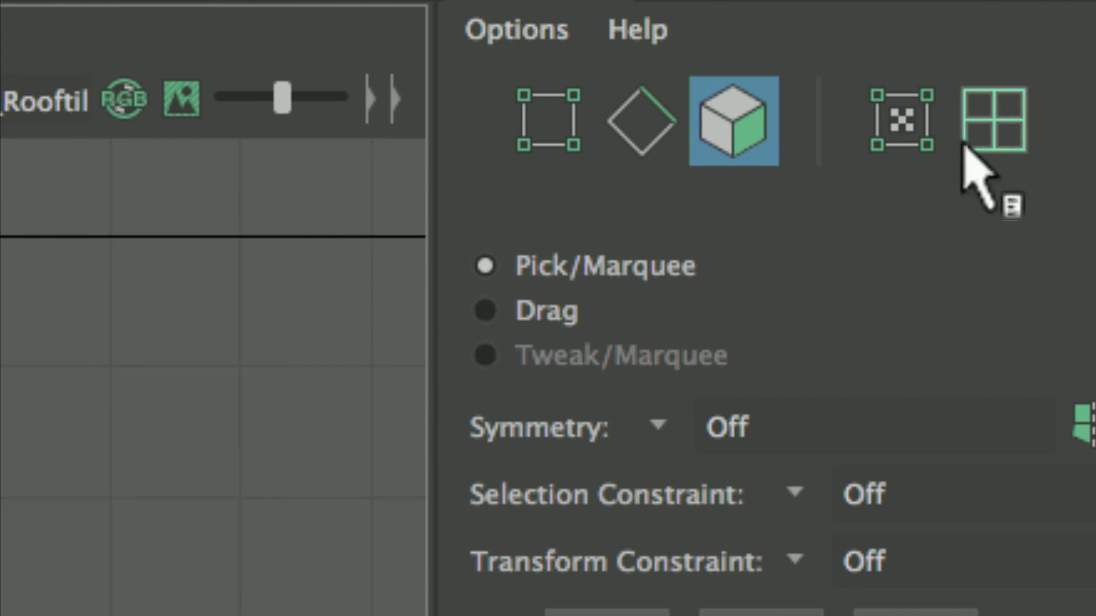
click(1005, 131)
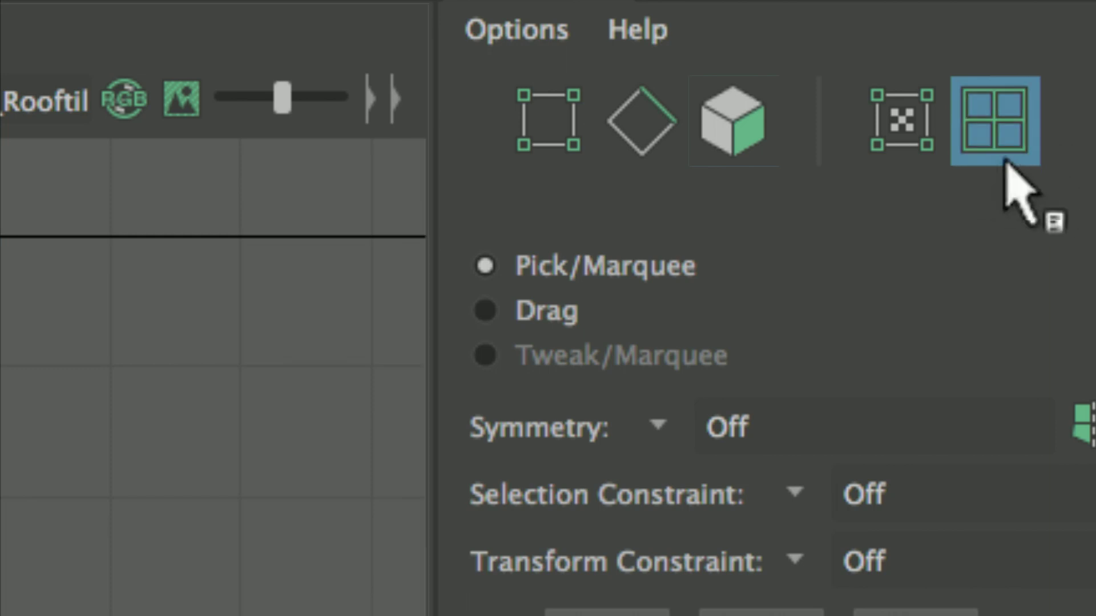
click(883, 143)
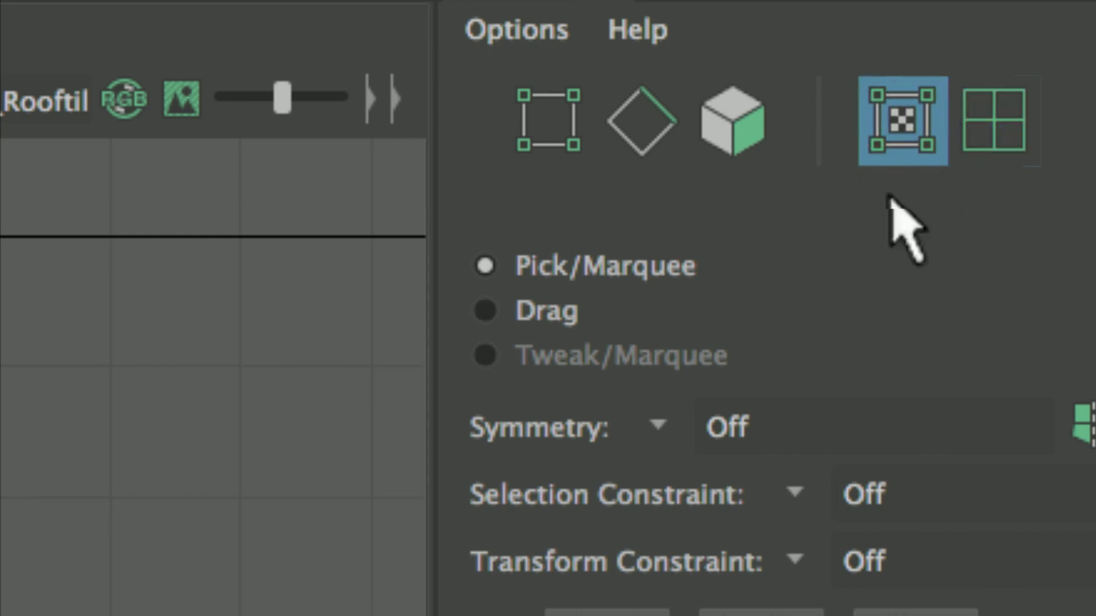
Switch to UV shell selection and pick individual roof shells to see which roof faces they cover, leaving nothing selected
click(988, 135)
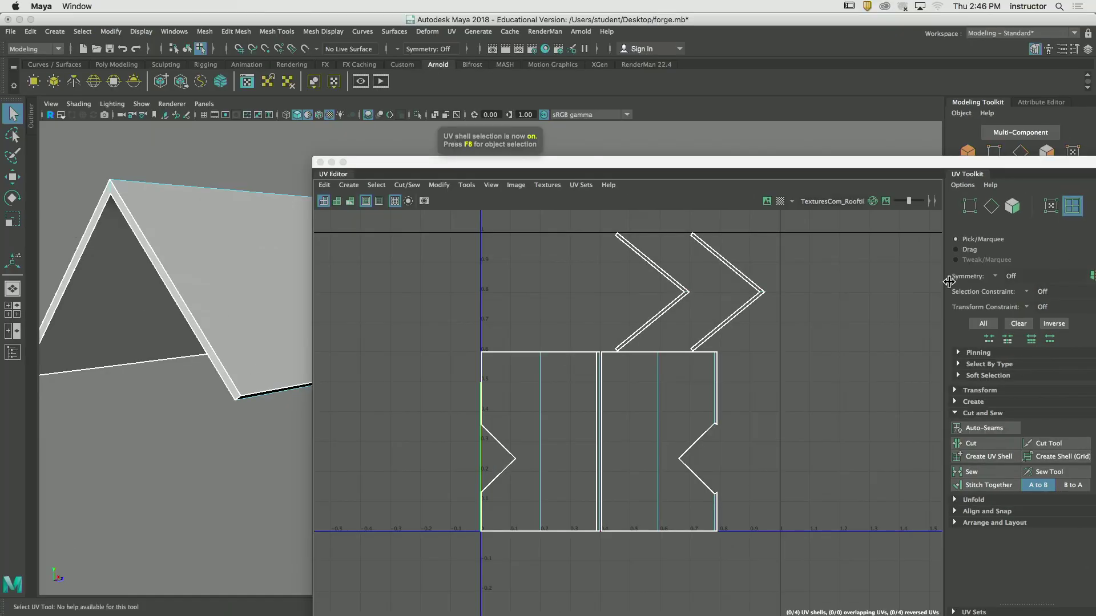
click(692, 416)
scroll(724, 367, up, 5)
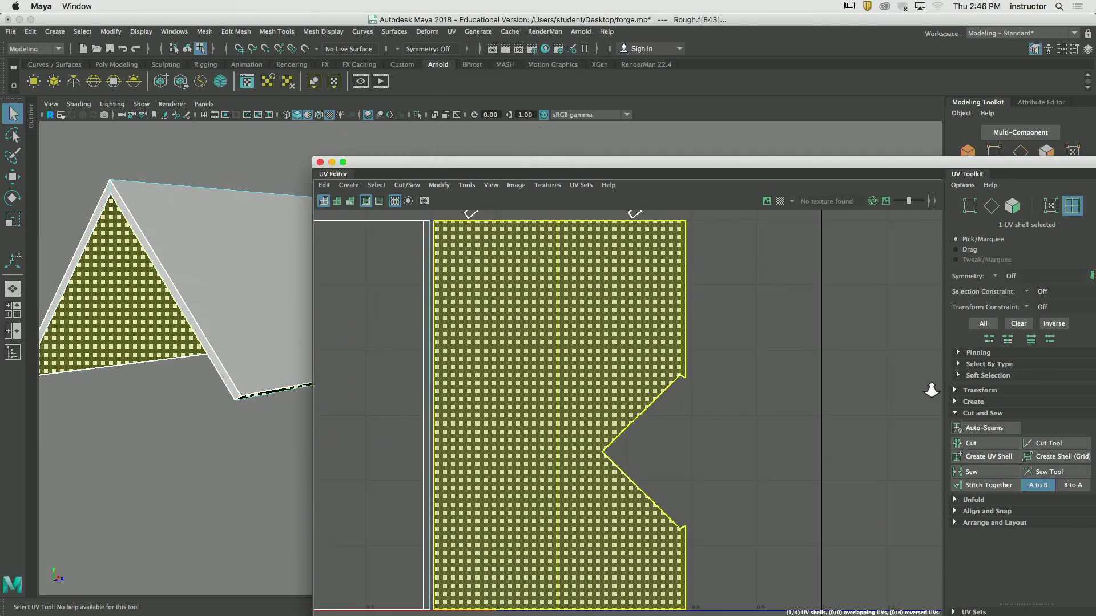
scroll(679, 349, down, 1)
key(w)
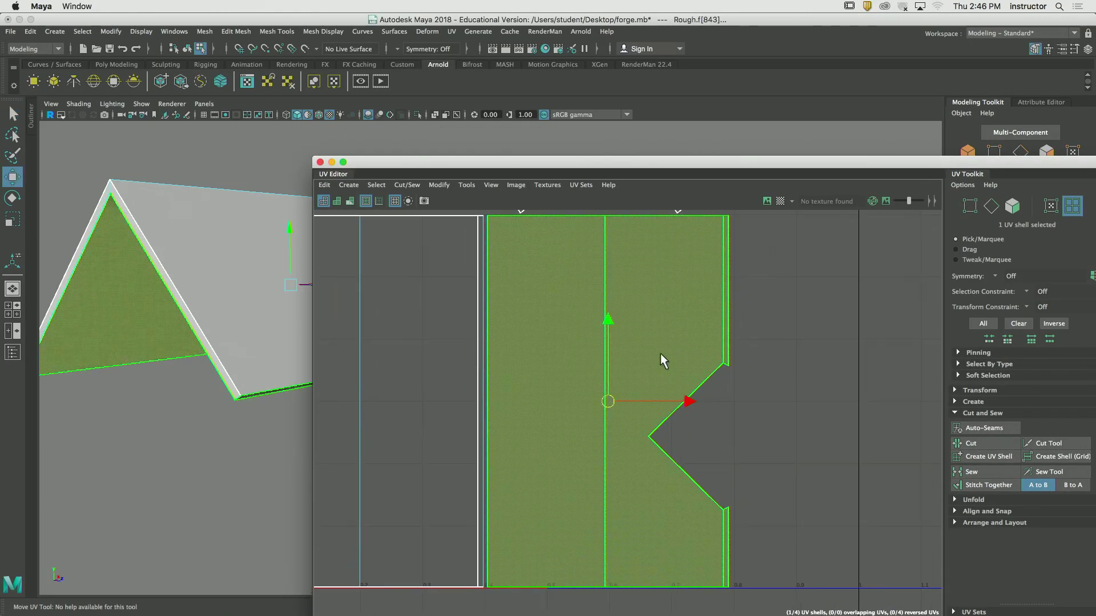
mouse_move(687, 399)
mouse_down()
mouse_move(723, 411)
mouse_move(676, 407)
mouse_up()
alt+middle_drag(676, 406, 724, 529)
click(756, 310)
click(650, 263)
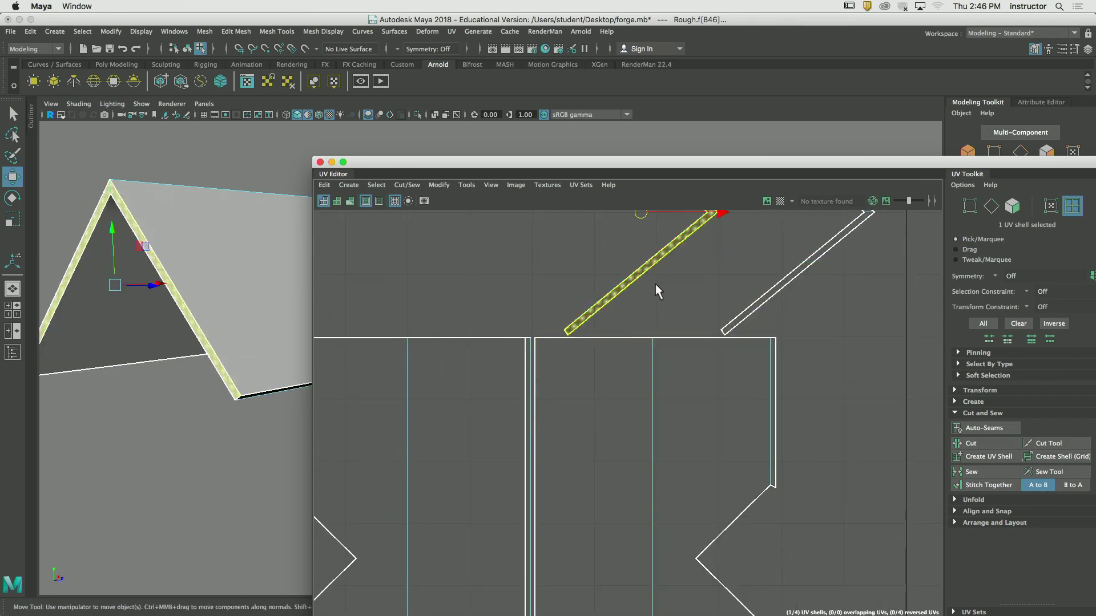
key(q)
click(680, 306)
alt+middle_drag(693, 306, 710, 310)
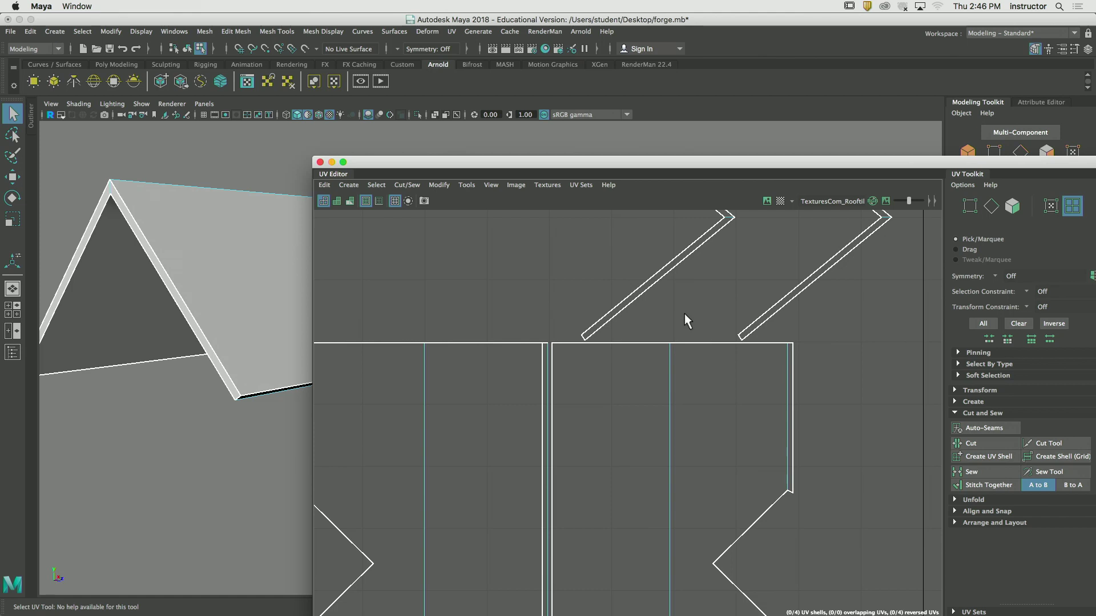
Render the house in Arnold RenderView beside the UV Editor, with the view orbited to the dormer side of the main roof
drag(578, 166, 874, 156)
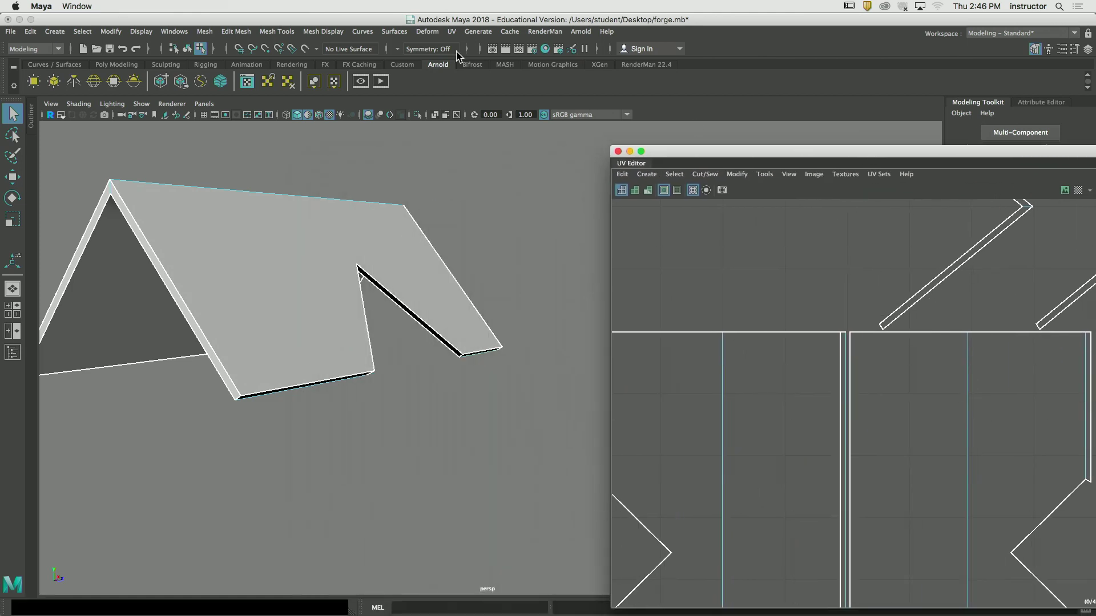
click(381, 81)
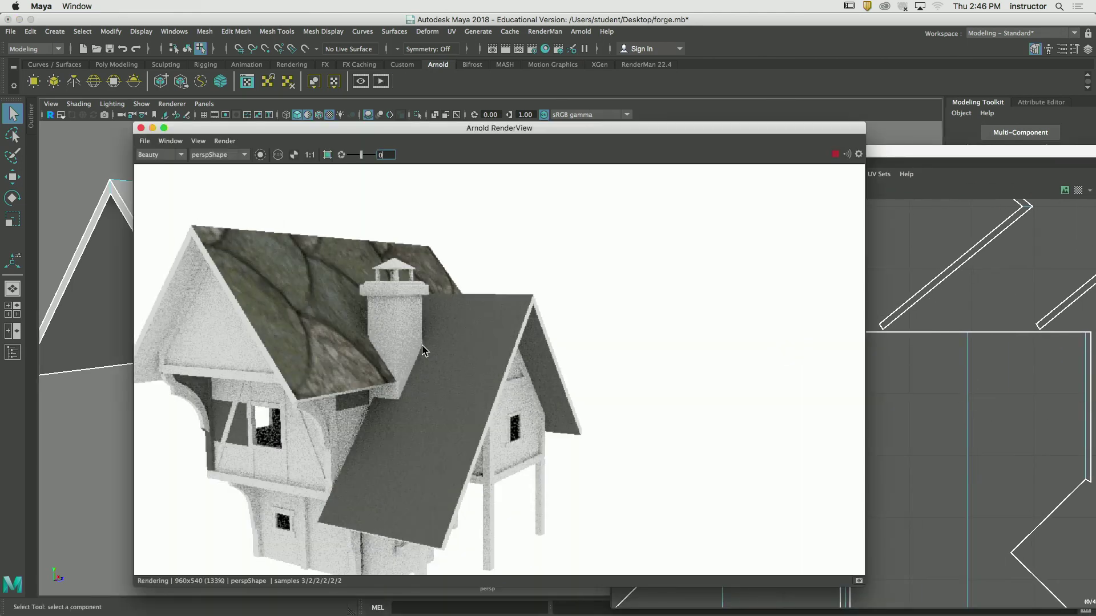
alt+drag(423, 350, 352, 407)
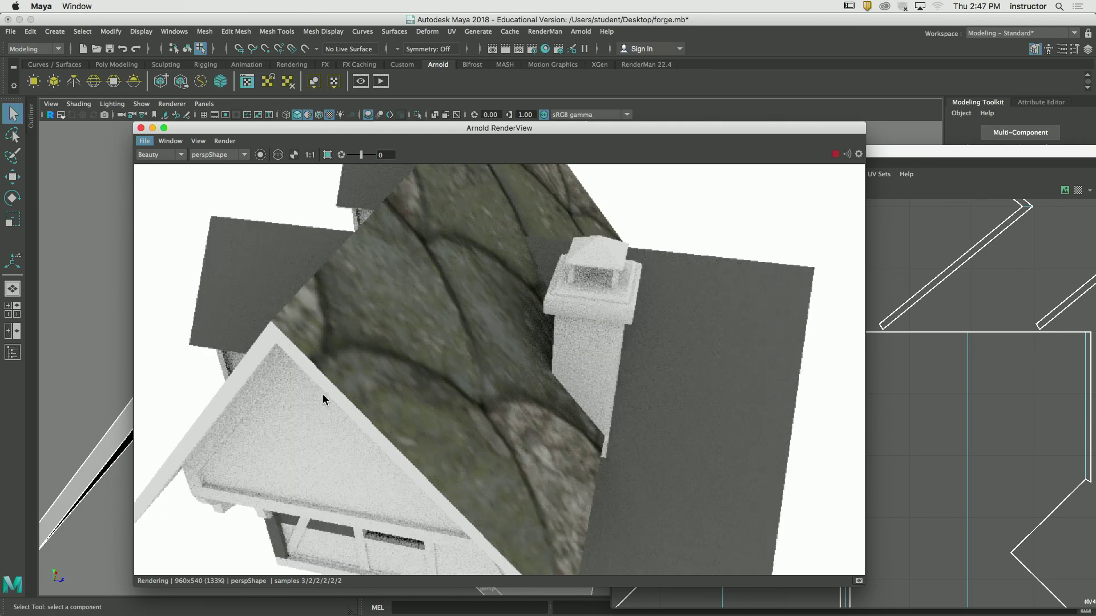
alt+drag(466, 342, 494, 324)
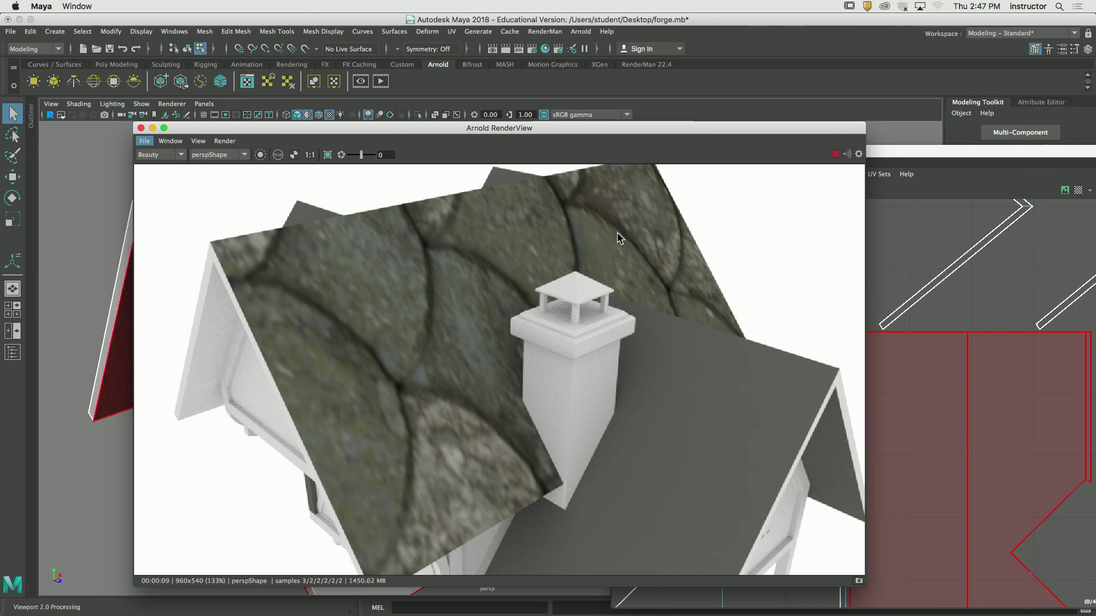
alt+drag(384, 349, 466, 330)
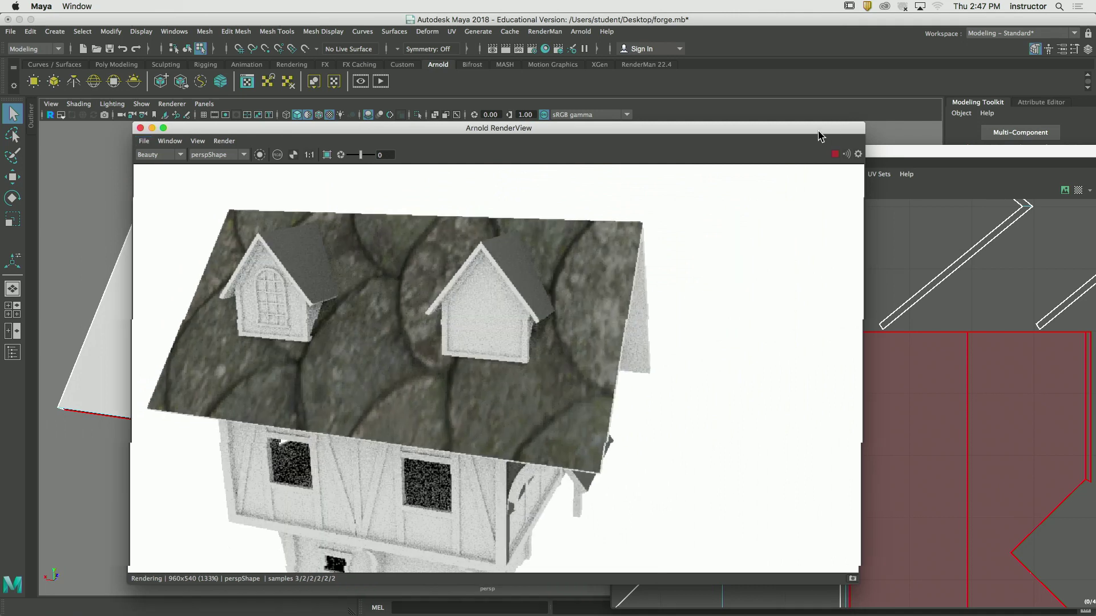
drag(829, 128, 725, 42)
drag(821, 152, 814, 147)
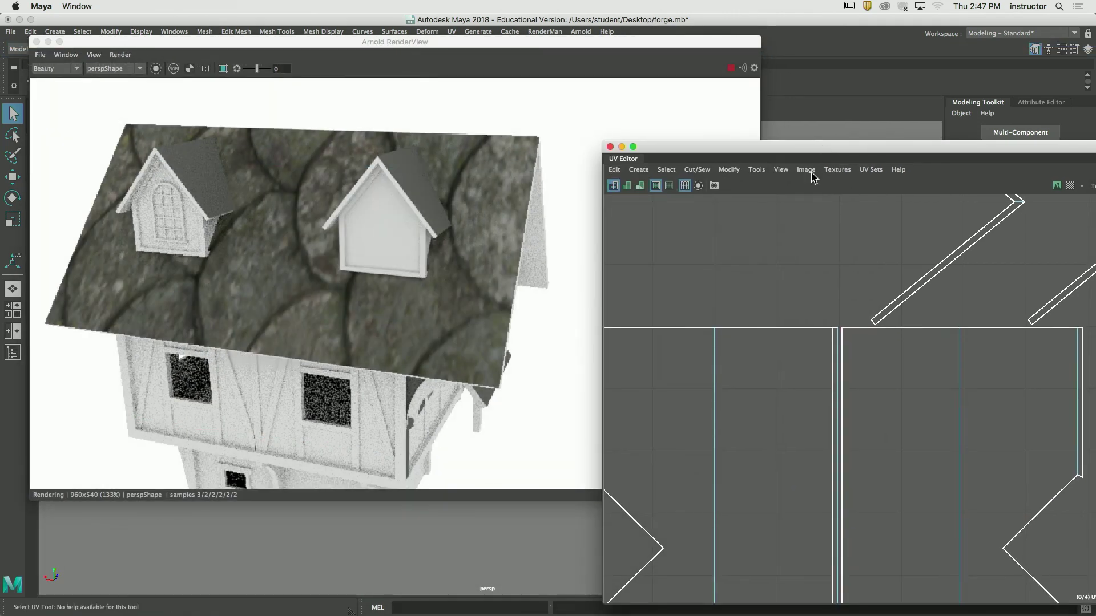
Select the two large roof UV shells together and scale them up uniformly until the rendered slate tiles are small and dense
click(754, 388)
shift+click(916, 401)
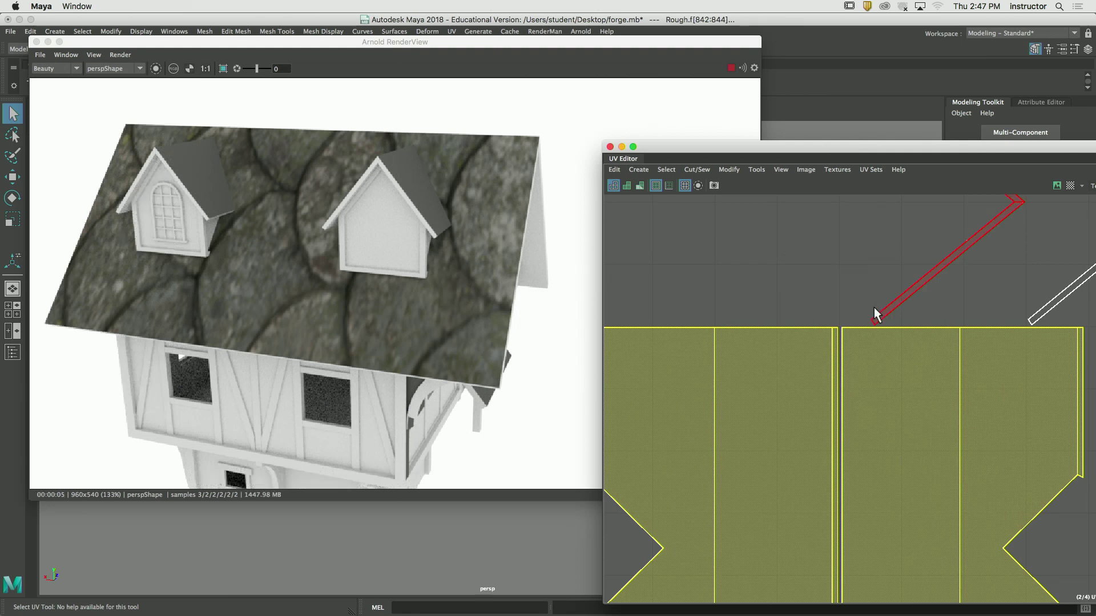
key(r)
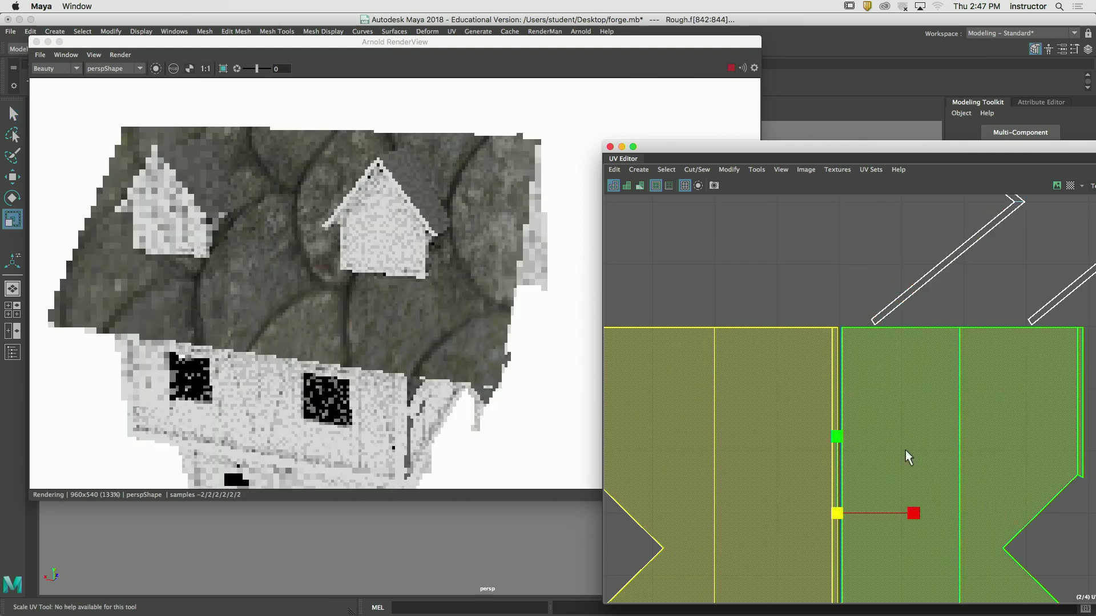
drag(837, 508, 1057, 508)
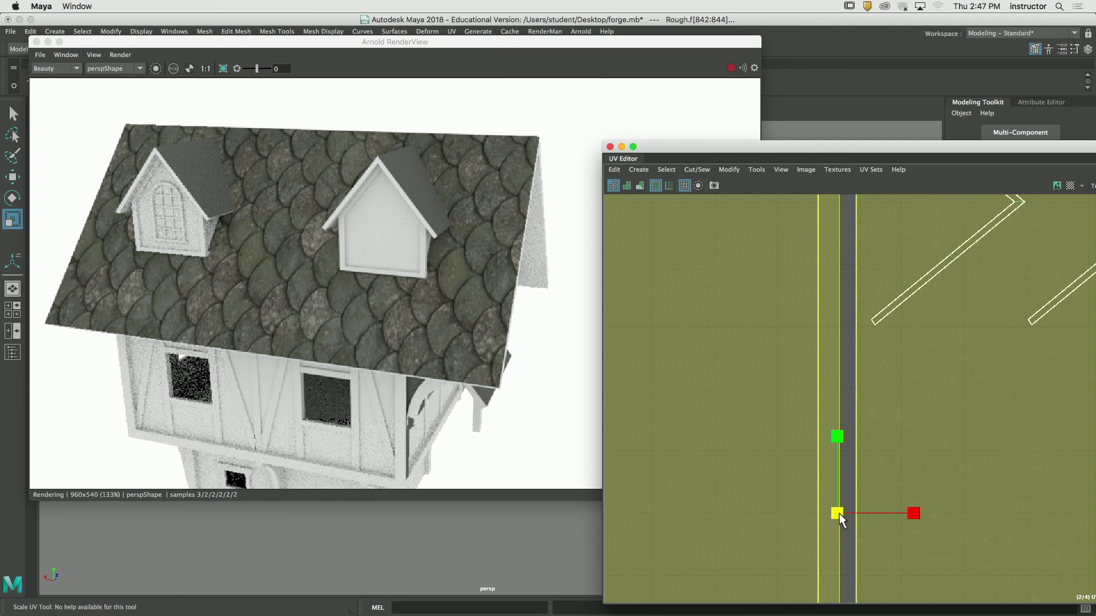
drag(839, 512, 998, 507)
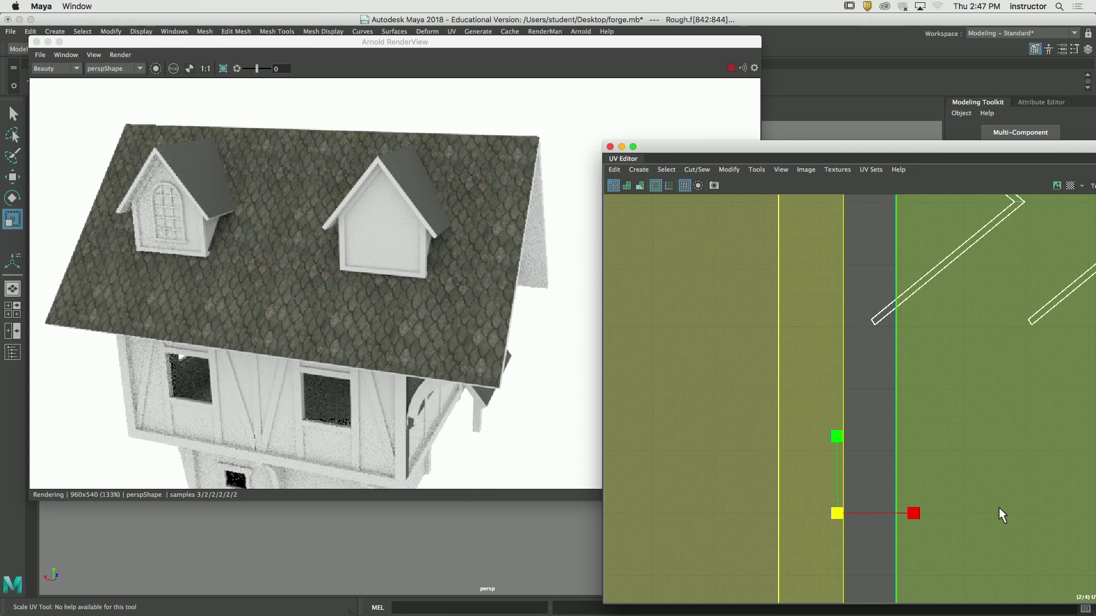
Rotate only the left large roof shell 90 degrees clockwise in the UV layout and inspect the tile direction around the dormer in the render
click(649, 339)
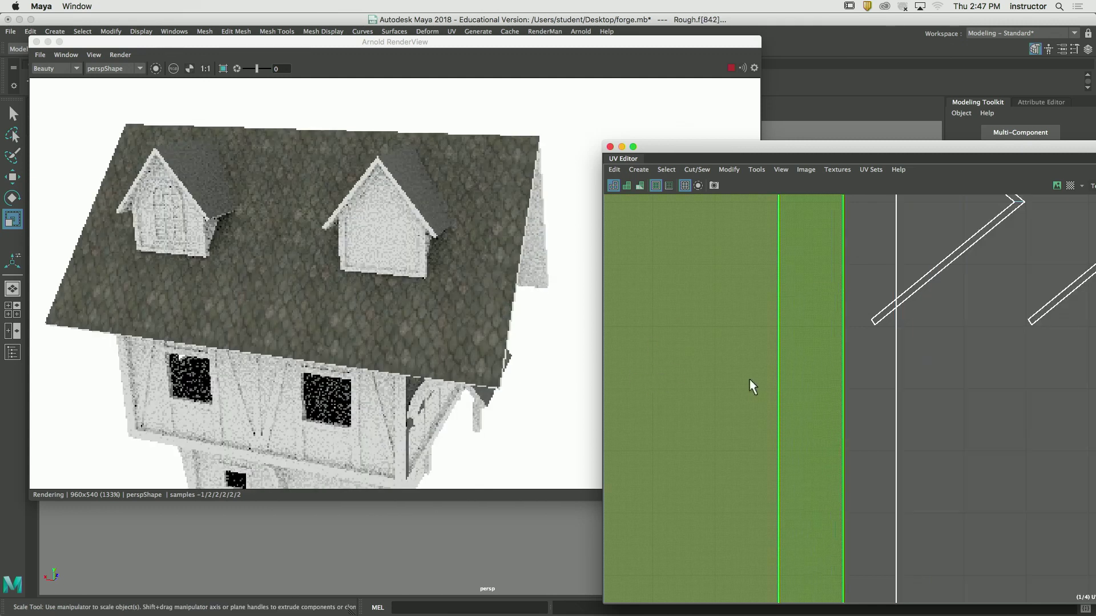
click(550, 281)
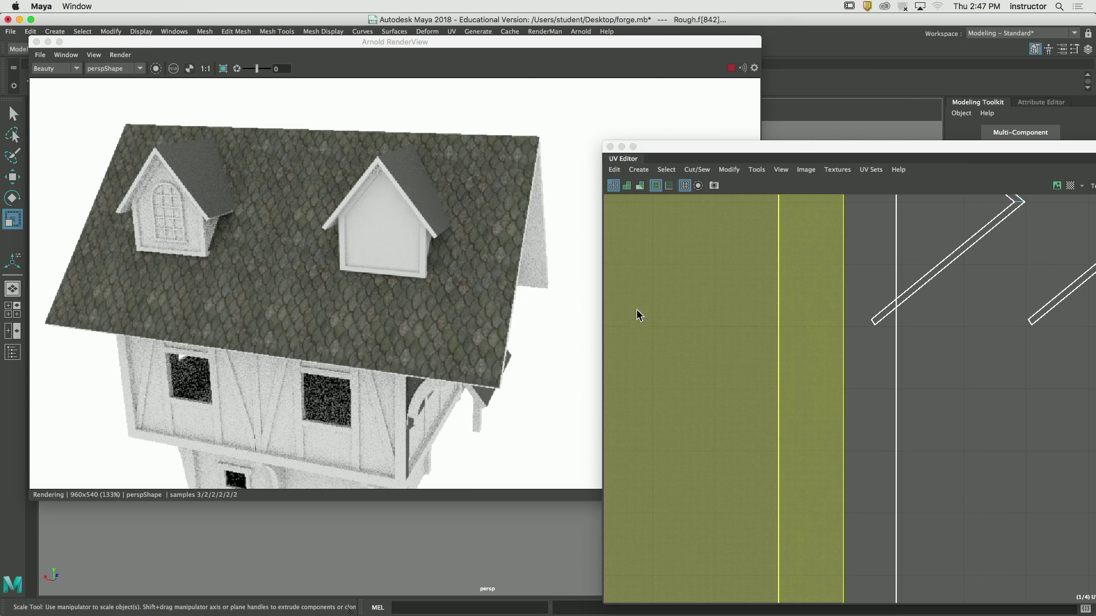
scroll(883, 404, down, 10)
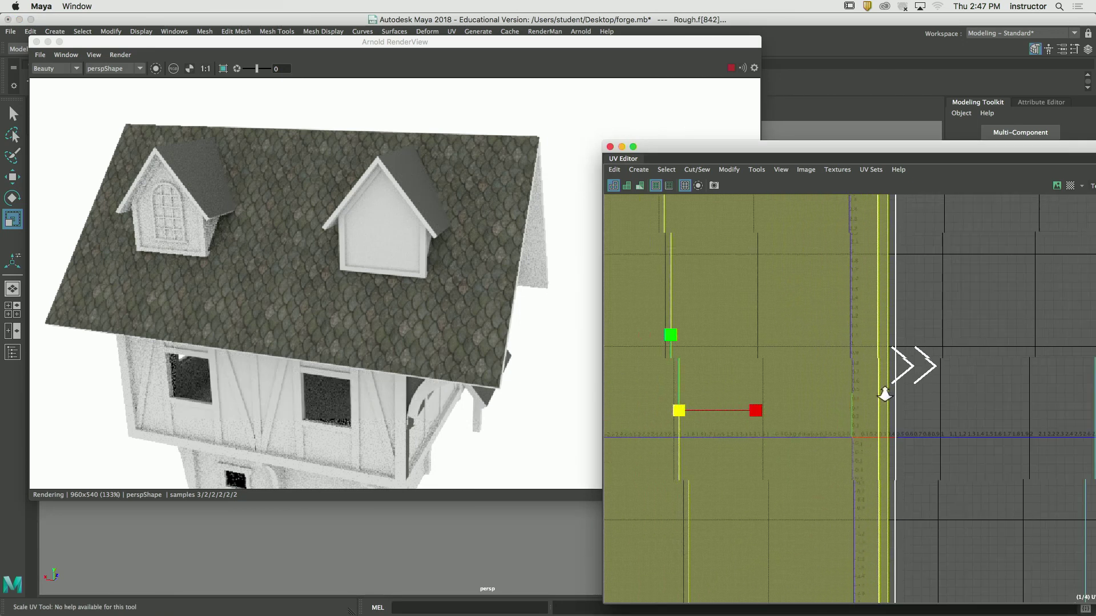
scroll(859, 371, down, 2)
key(q)
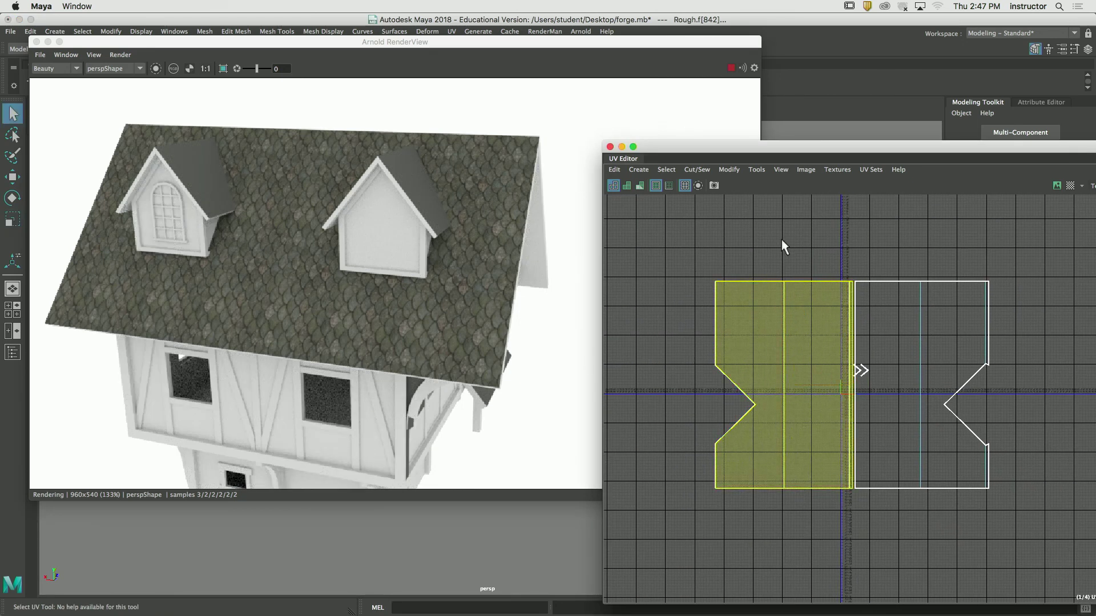
click(782, 244)
click(792, 345)
alt+middle_drag(812, 362, 832, 372)
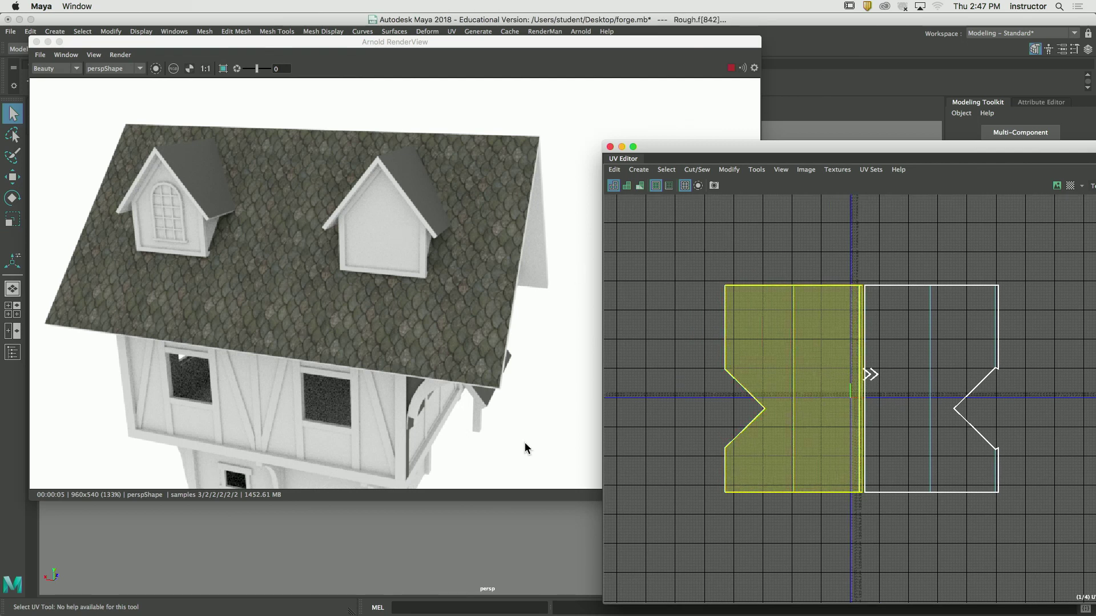
key(e)
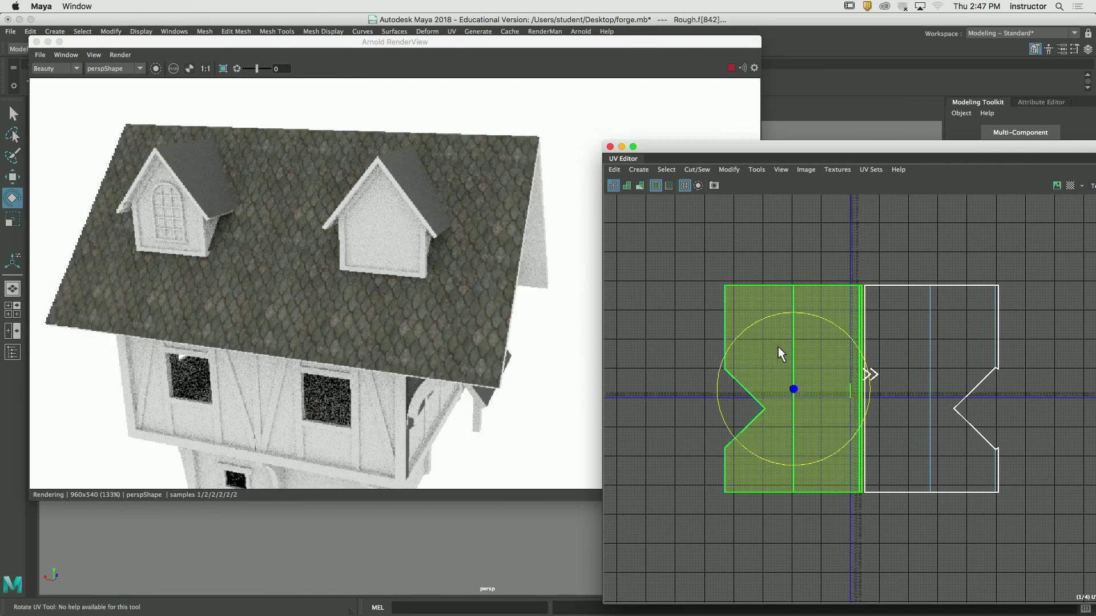
drag(768, 316, 869, 372)
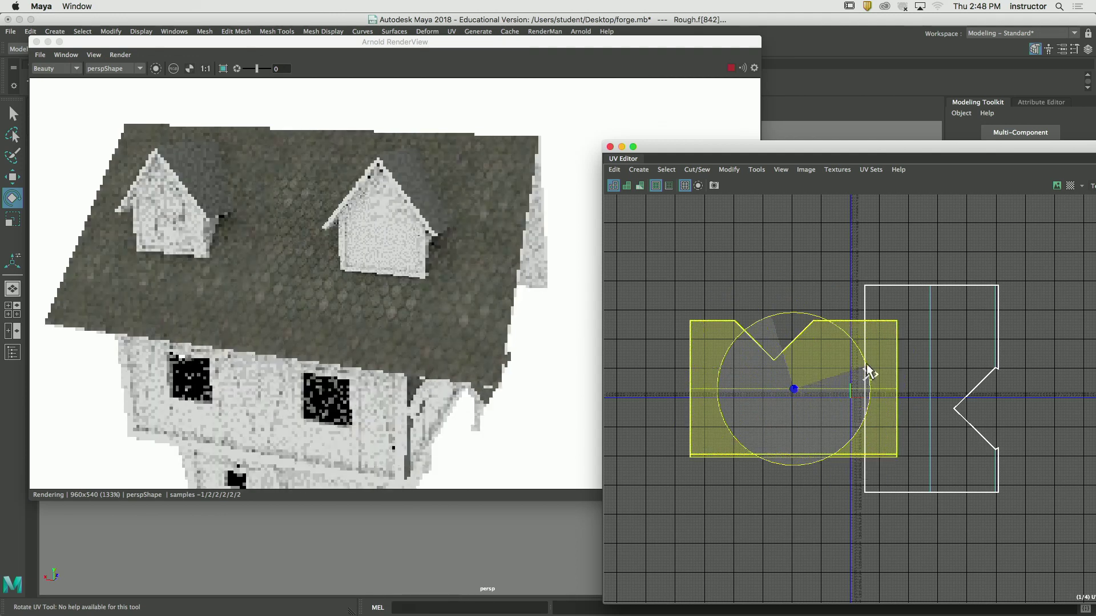
click(467, 216)
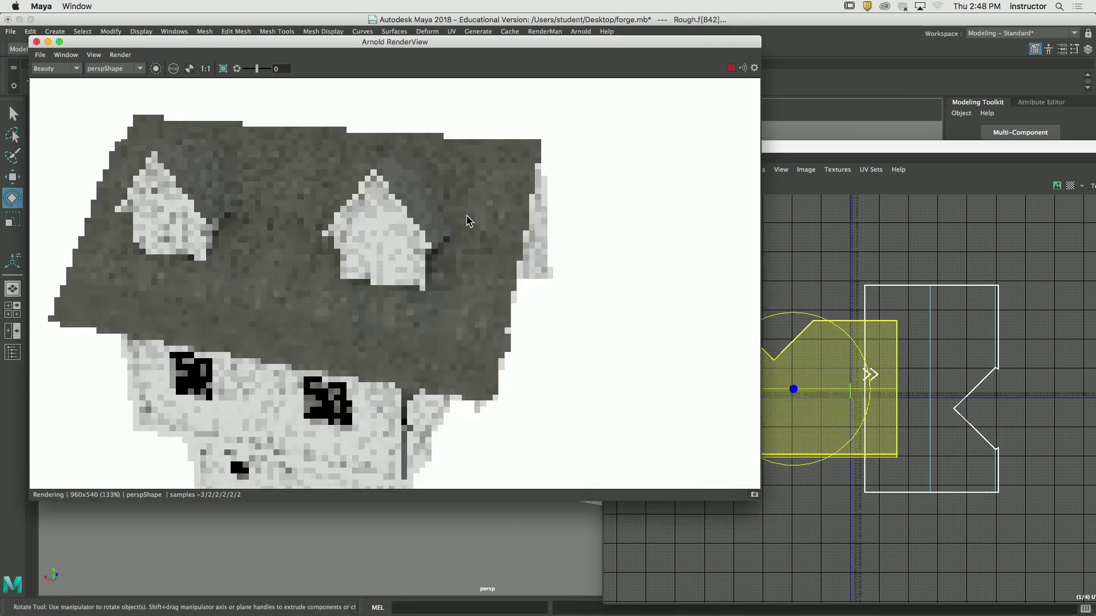
alt+drag(467, 220, 433, 162)
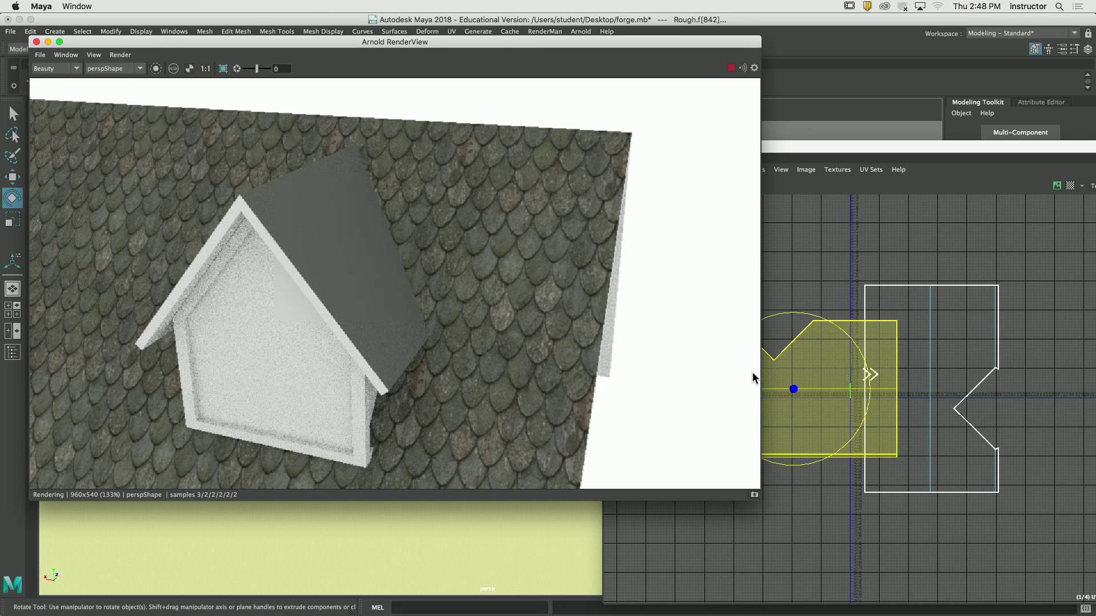
Scale the rotated left roof shell horizontally to about two-thirds of its width to correct the tile proportions
alt+middle_drag(832, 368, 945, 362)
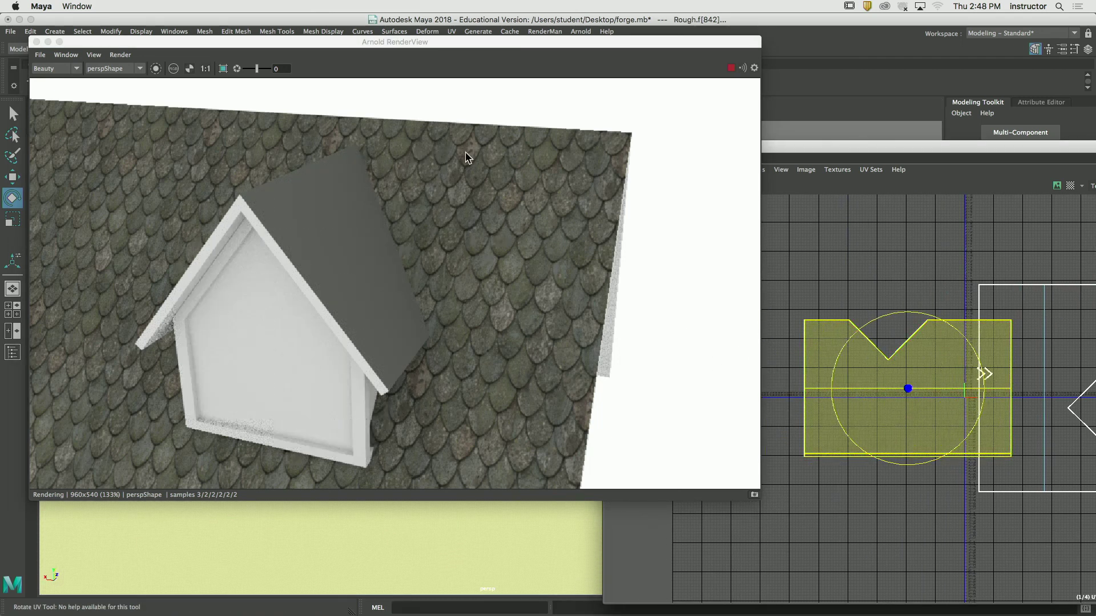
key(r)
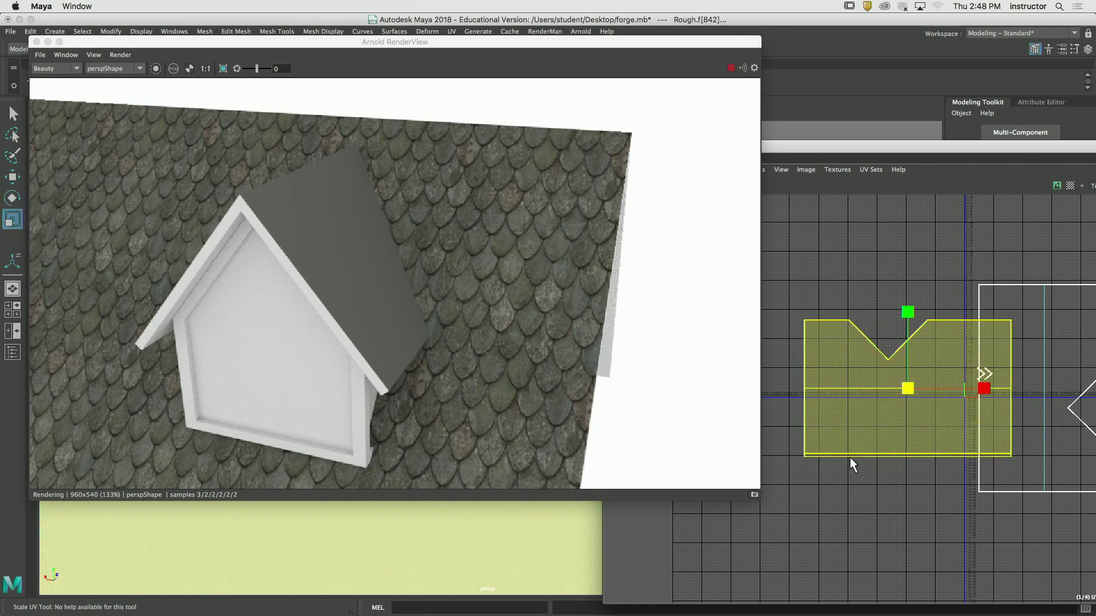
click(986, 389)
drag(987, 388, 961, 385)
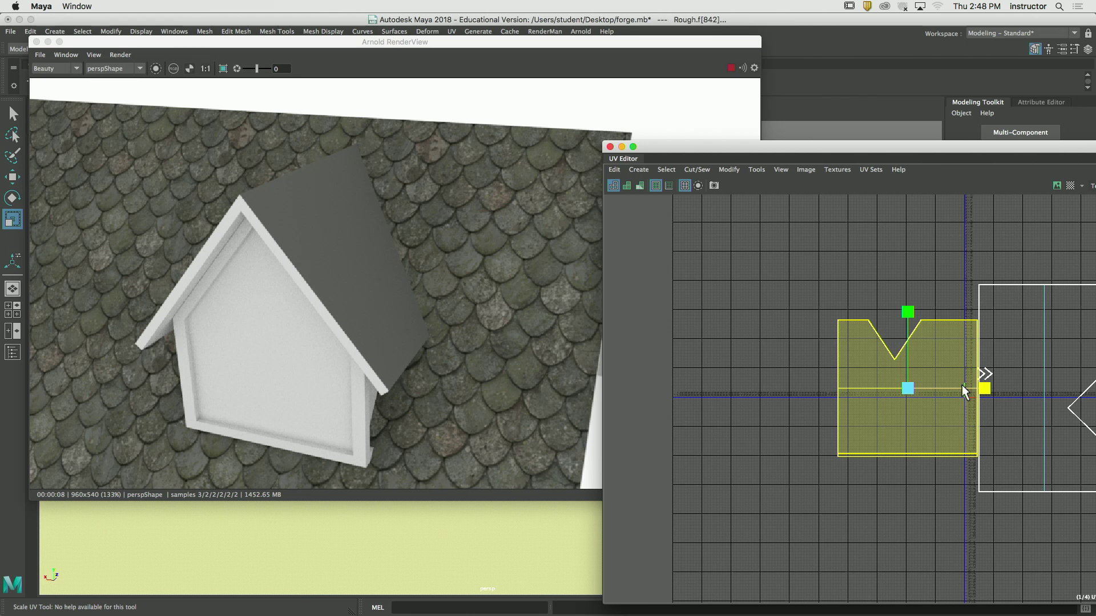
Select the right large roof shell, rotate it 90 degrees counter-clockwise, and check the chimney side of the roof in the render
key(q)
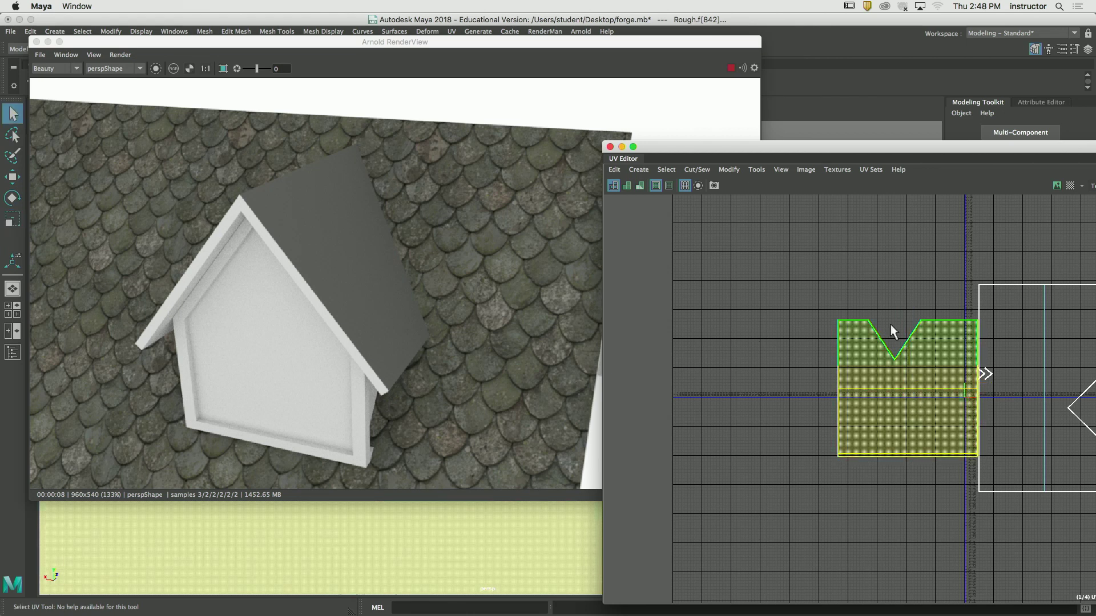
click(918, 273)
click(833, 317)
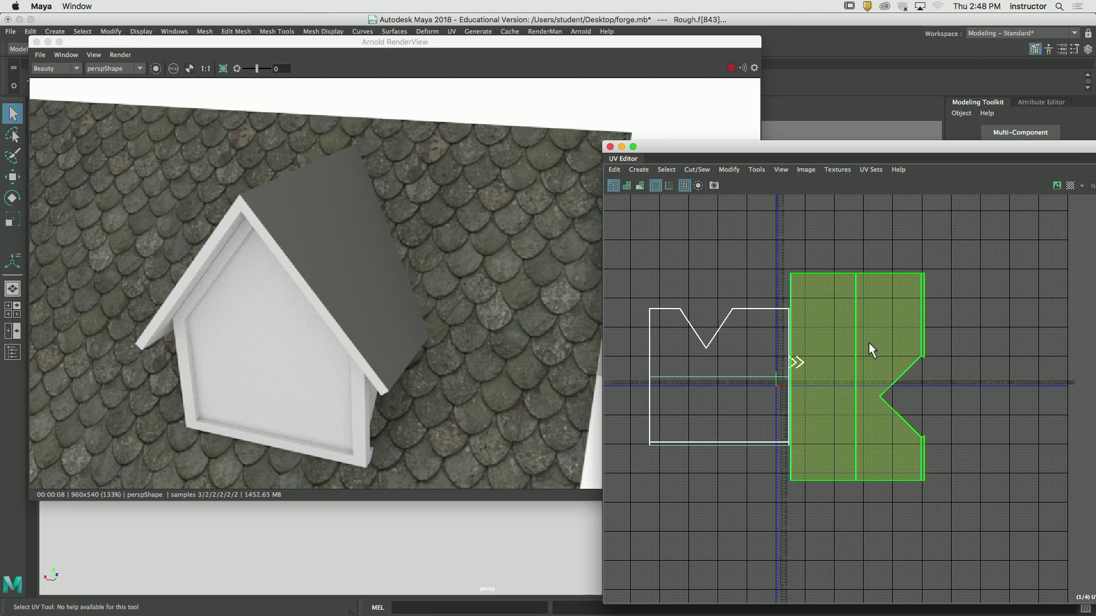
key(e)
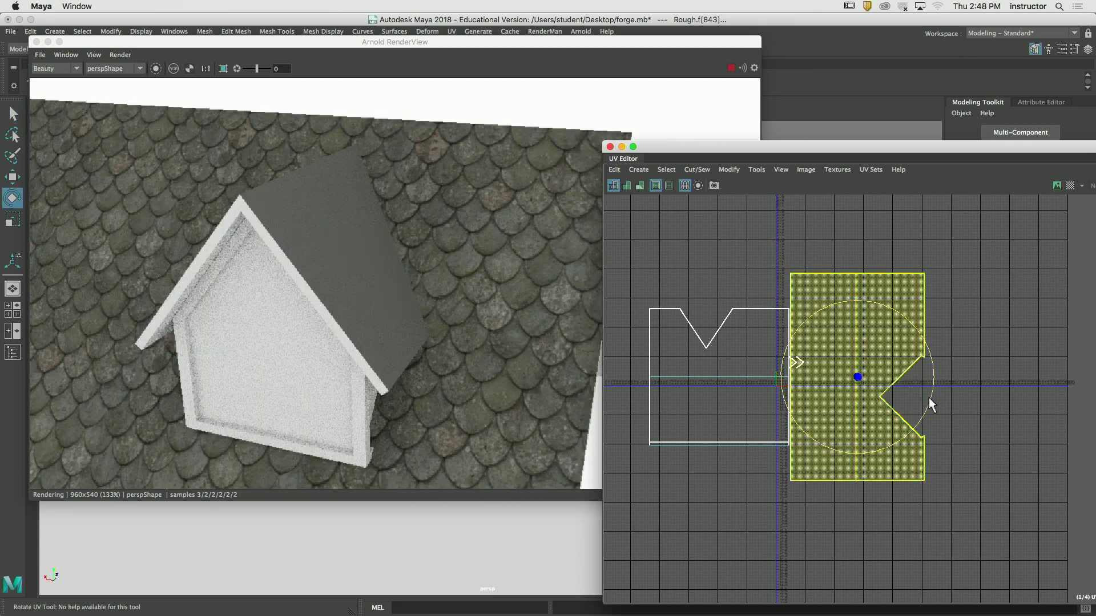
drag(929, 397, 884, 269)
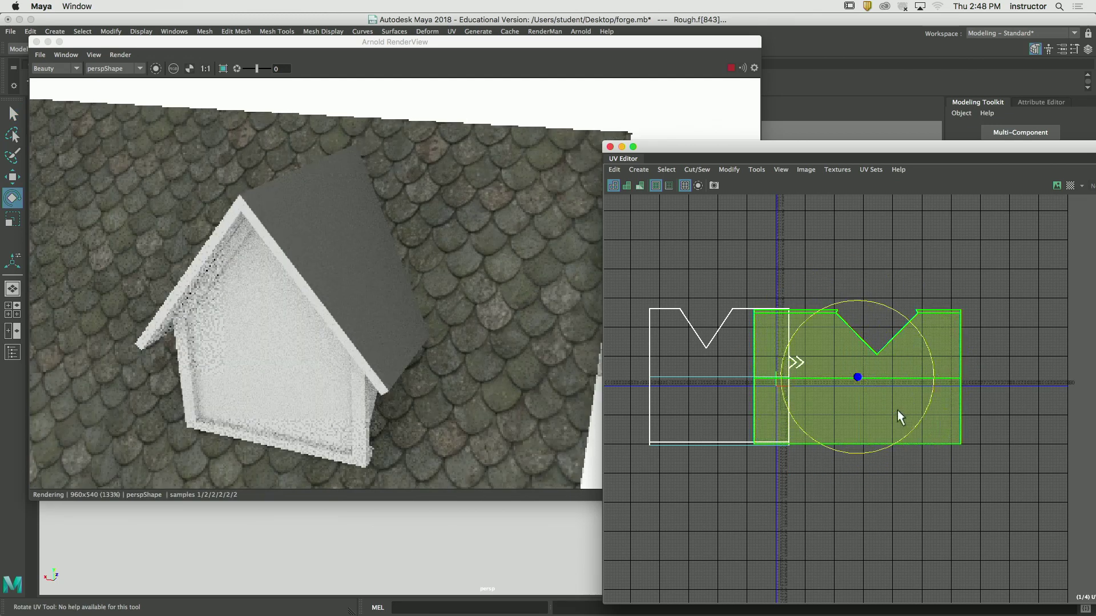
click(521, 264)
scroll(415, 263, up, 3)
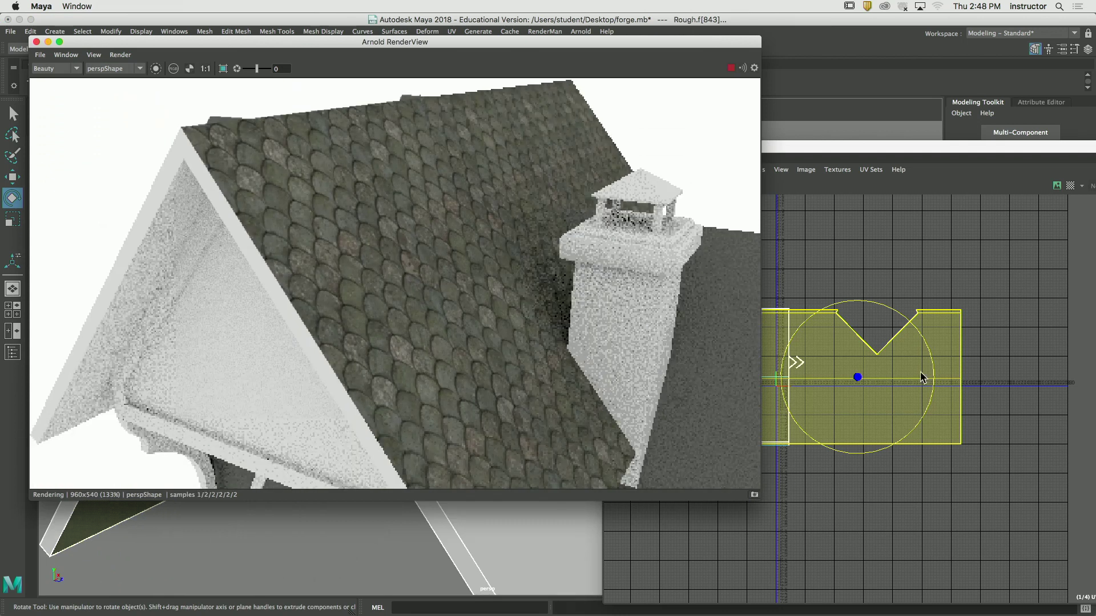
Try rotating the right roof shell a further 180 degrees, compare the render, and undo that rotation
click(945, 380)
drag(930, 358, 776, 391)
click(436, 320)
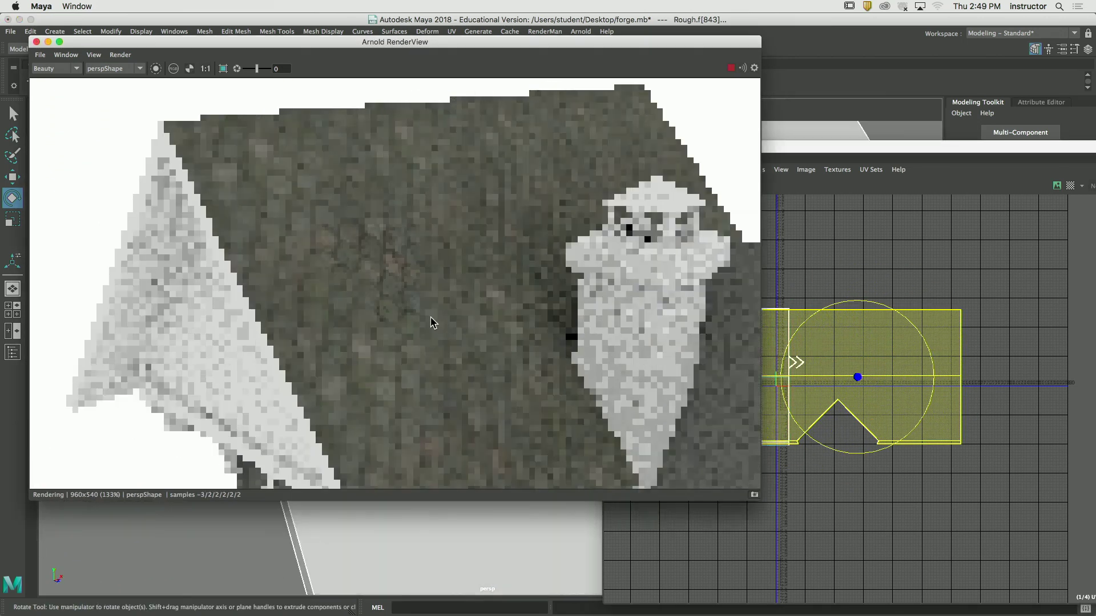
click(775, 356)
key(ctrl+z)
Move the right roof shell horizontally away from the left one so the two no longer overlap
key(w)
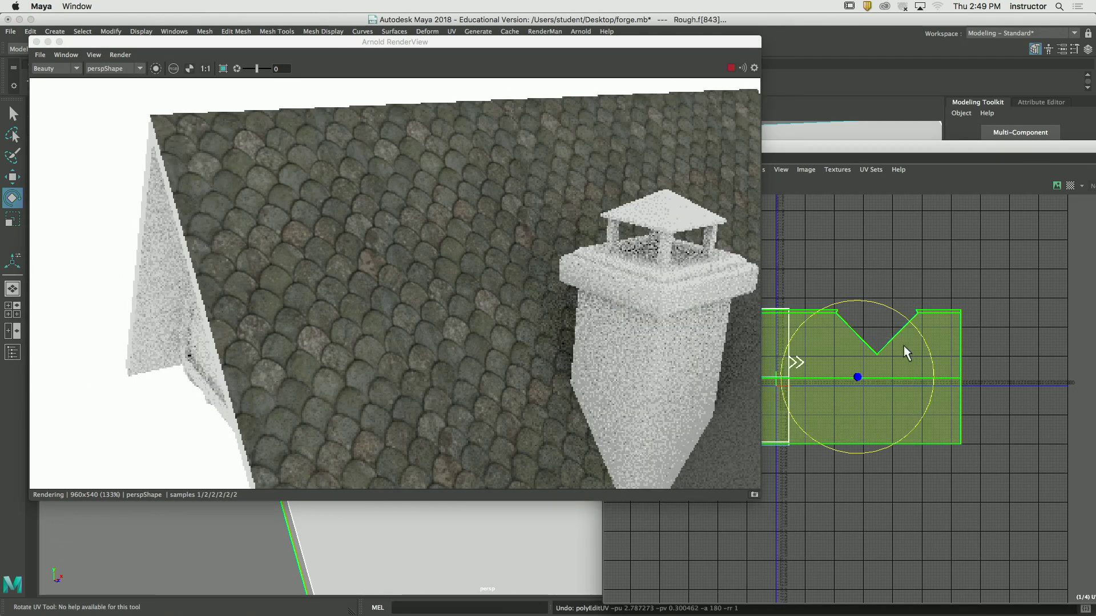
alt+middle_drag(875, 370, 899, 372)
drag(899, 372, 945, 381)
Scale the right roof shell down uniformly to about two-thirds while viewing the chimney side of the render, and reselect the left roof shell
alt+drag(388, 296, 502, 296)
alt+right_drag(502, 296, 432, 313)
alt+drag(432, 313, 399, 317)
alt+drag(478, 334, 439, 337)
key(r)
drag(952, 379, 920, 407)
click(752, 408)
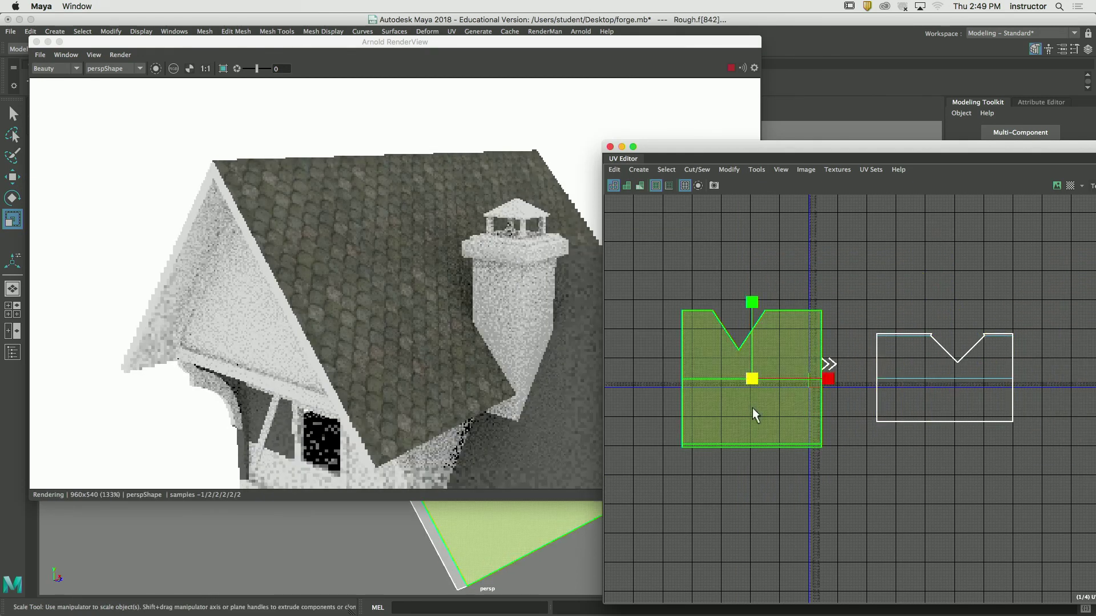
Scale the left roof shell uniformly down to about 60 percent, comparing tile sizes in the render from the chimney side and gable end
mouse_move(753, 378)
mouse_down()
mouse_move(805, 382)
mouse_move(690, 390)
mouse_move(943, 406)
mouse_move(749, 399)
mouse_up()
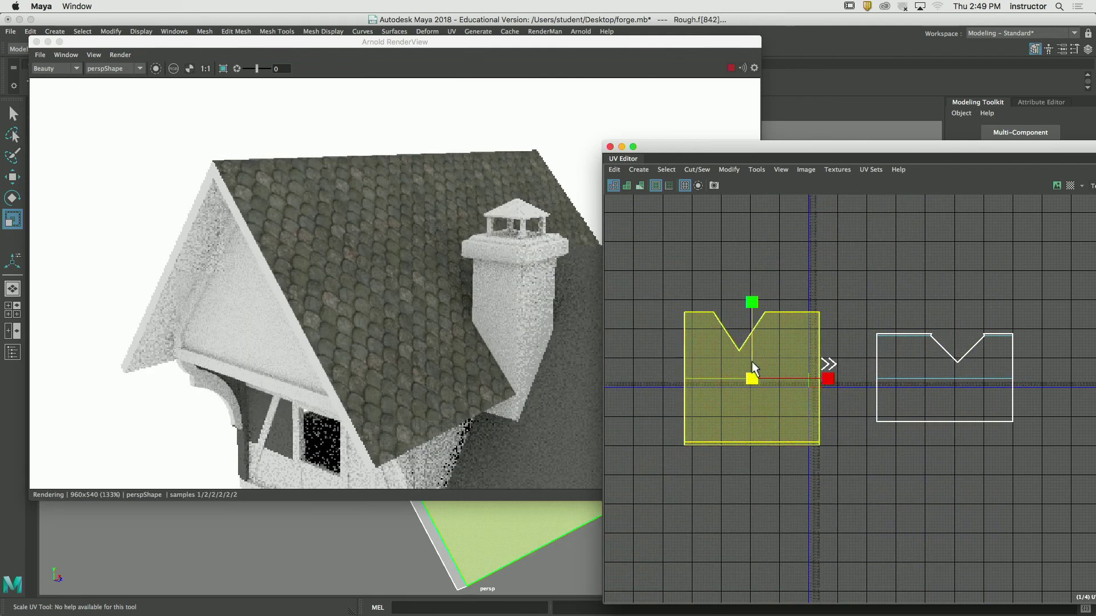
alt+drag(434, 297, 402, 317)
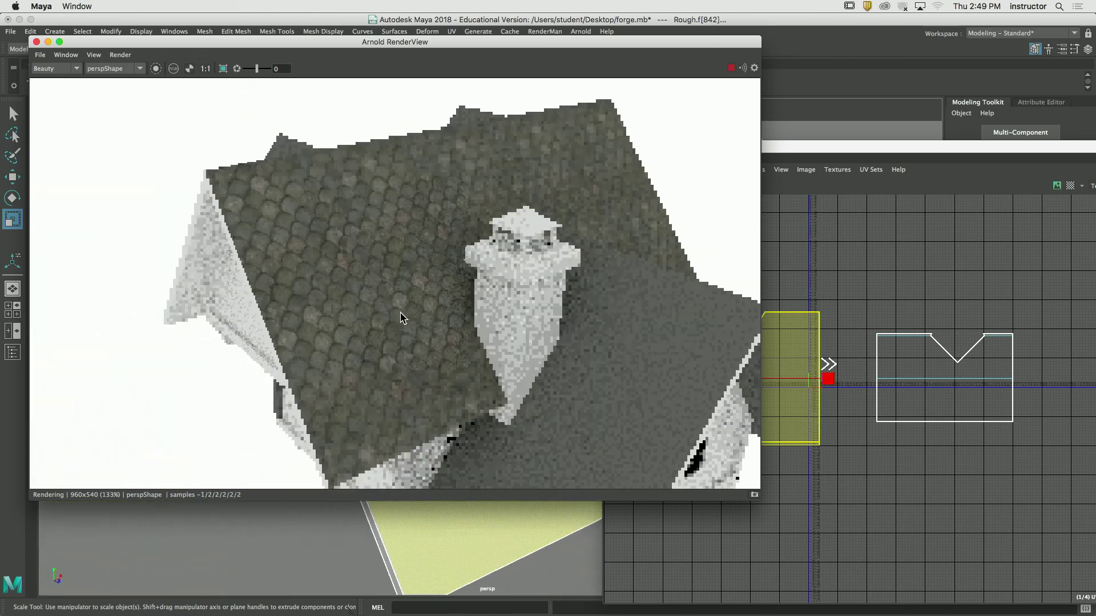
alt+middle_drag(791, 383, 928, 376)
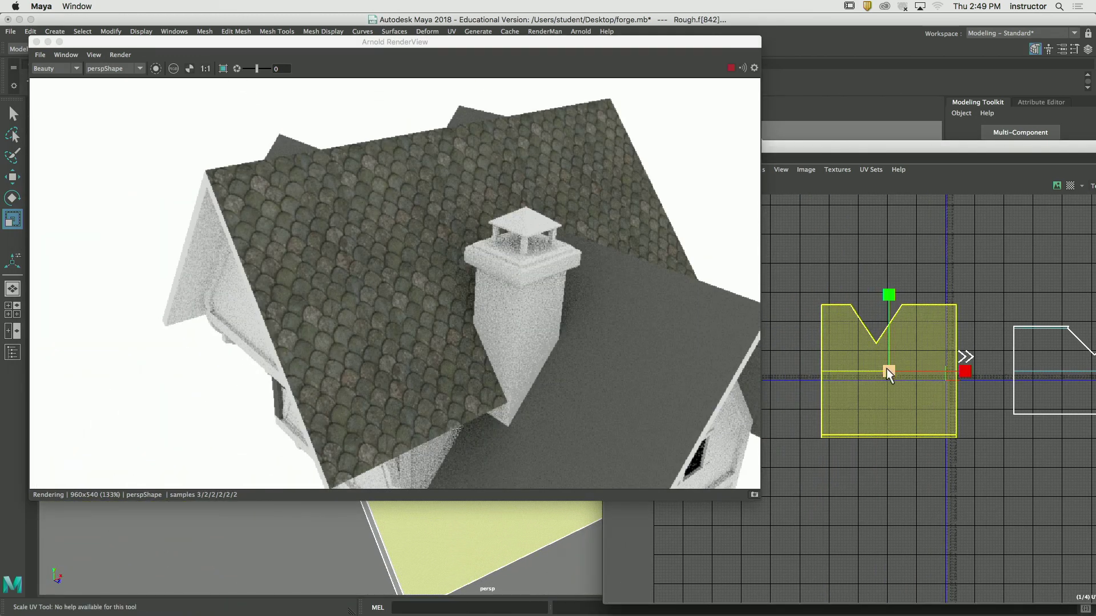
drag(886, 368, 908, 378)
alt+drag(489, 299, 543, 320)
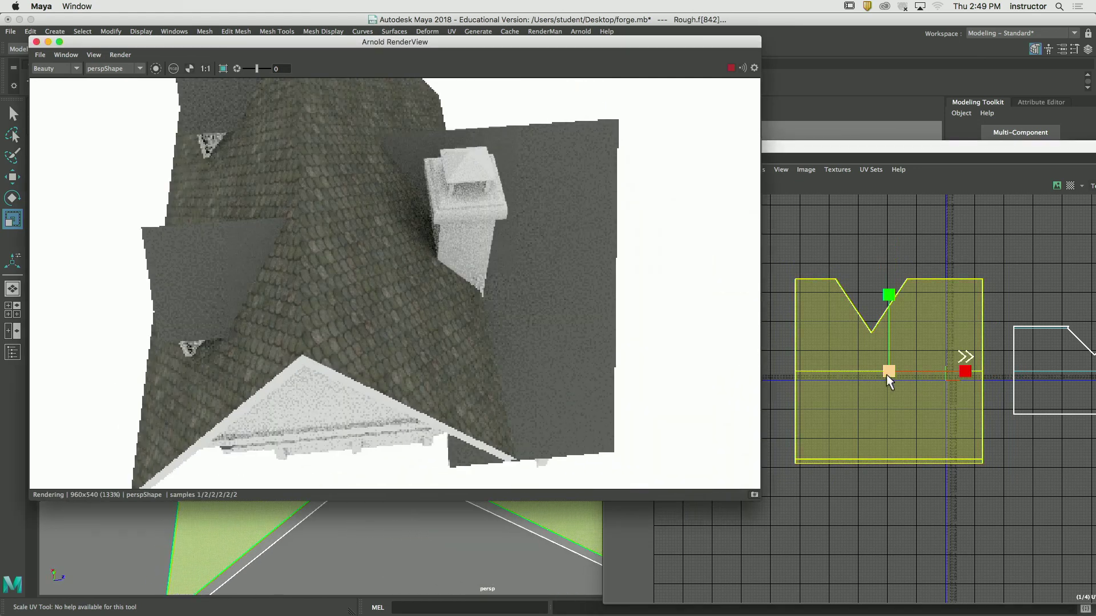
mouse_move(886, 375)
mouse_down()
mouse_move(920, 371)
mouse_move(849, 375)
mouse_move(967, 384)
mouse_move(882, 387)
mouse_up()
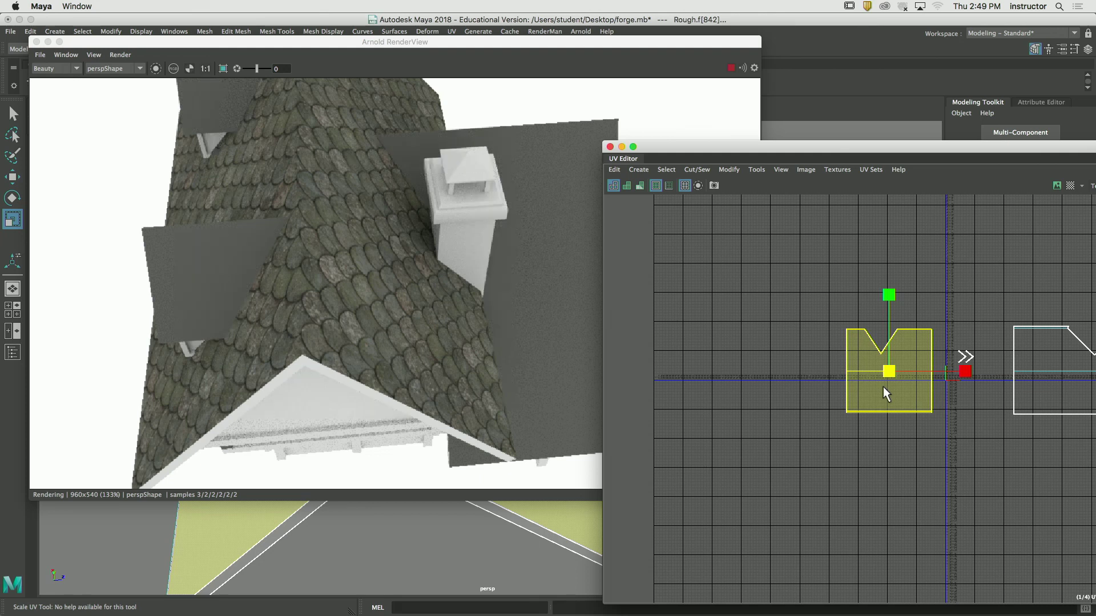
click(460, 313)
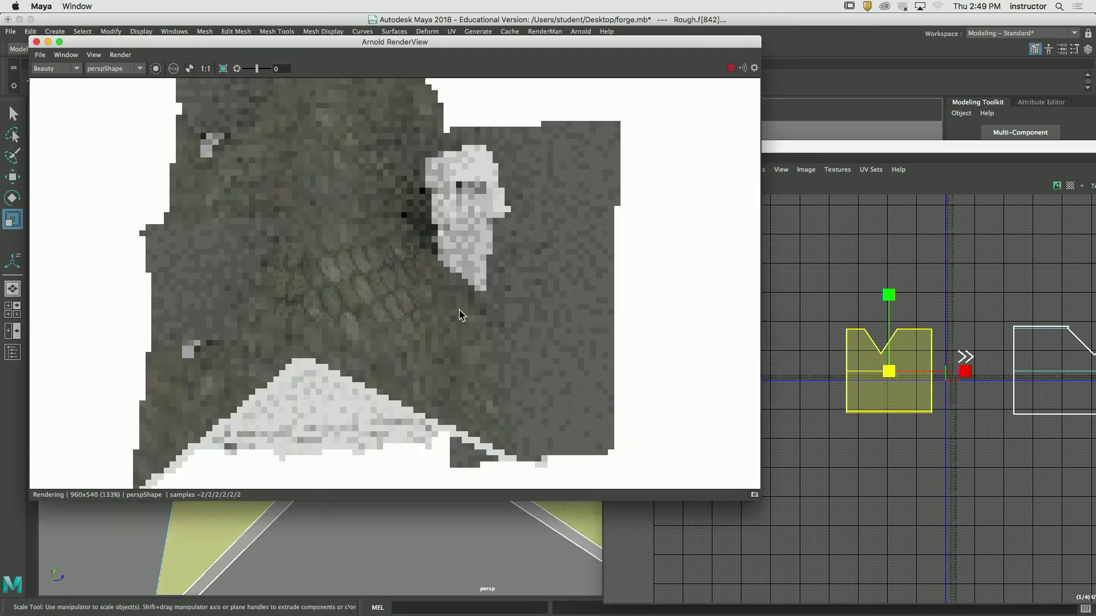
Select the right roof shell and move the render window clear of the viewport to examine the roof's underside at the gable
alt+drag(405, 265, 536, 311)
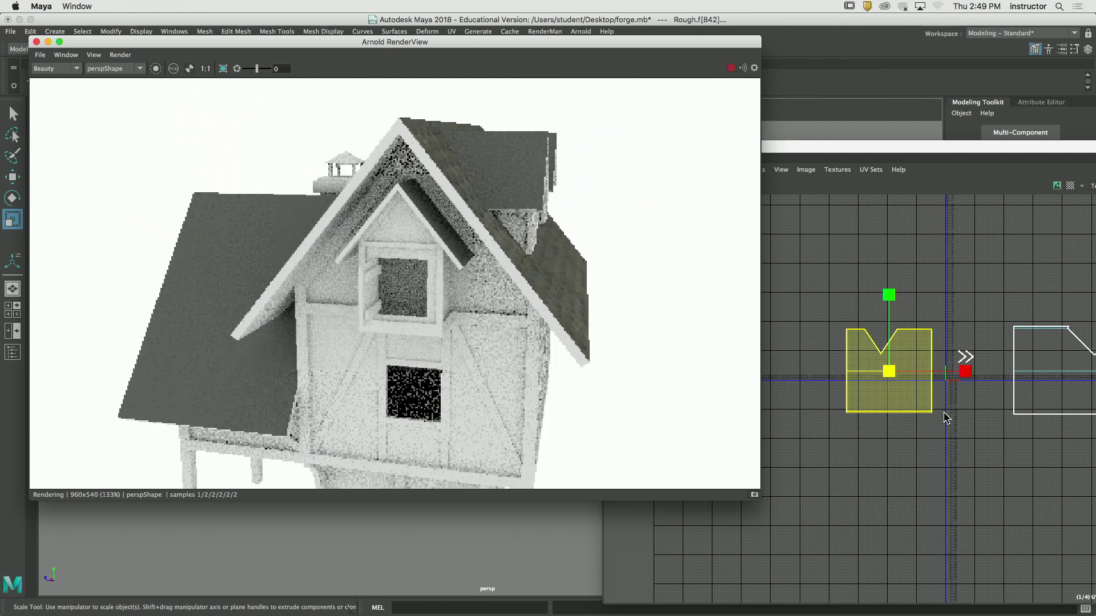
click(1026, 358)
key(w)
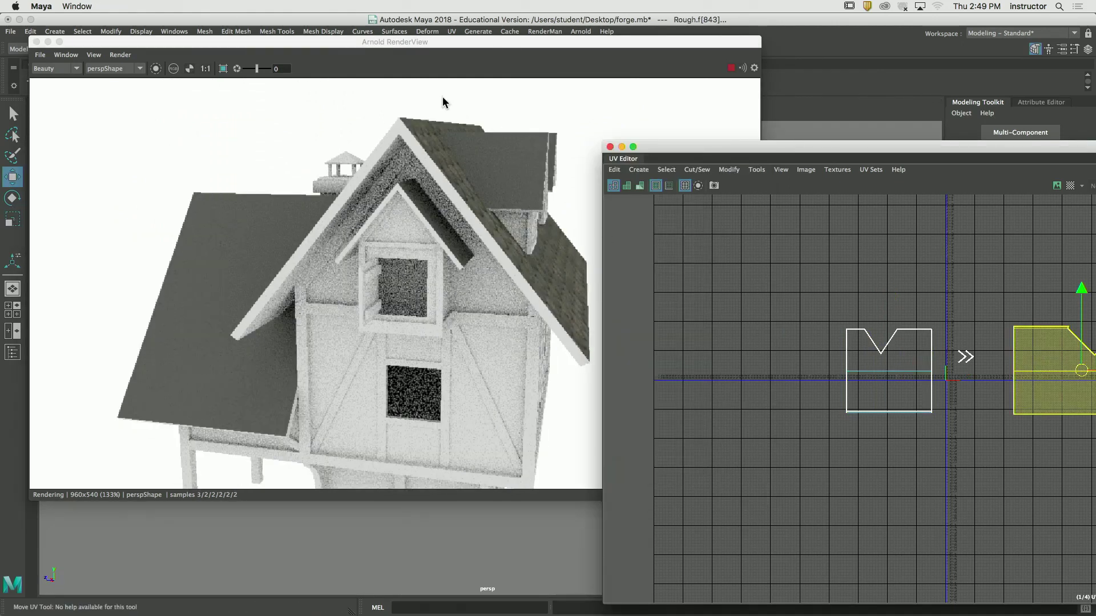
drag(428, 42, 342, 392)
alt+drag(400, 319, 402, 541)
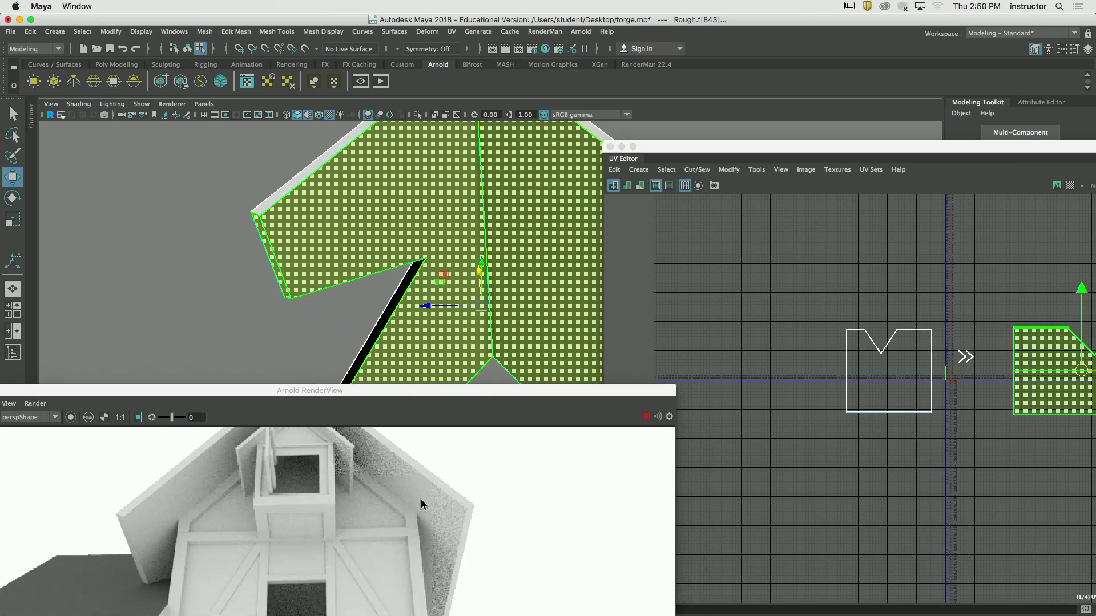
Clear the shell selection, restore the render window's position, and inspect the tiles on both main roof slopes
key(q)
right_drag(457, 186, 528, 492)
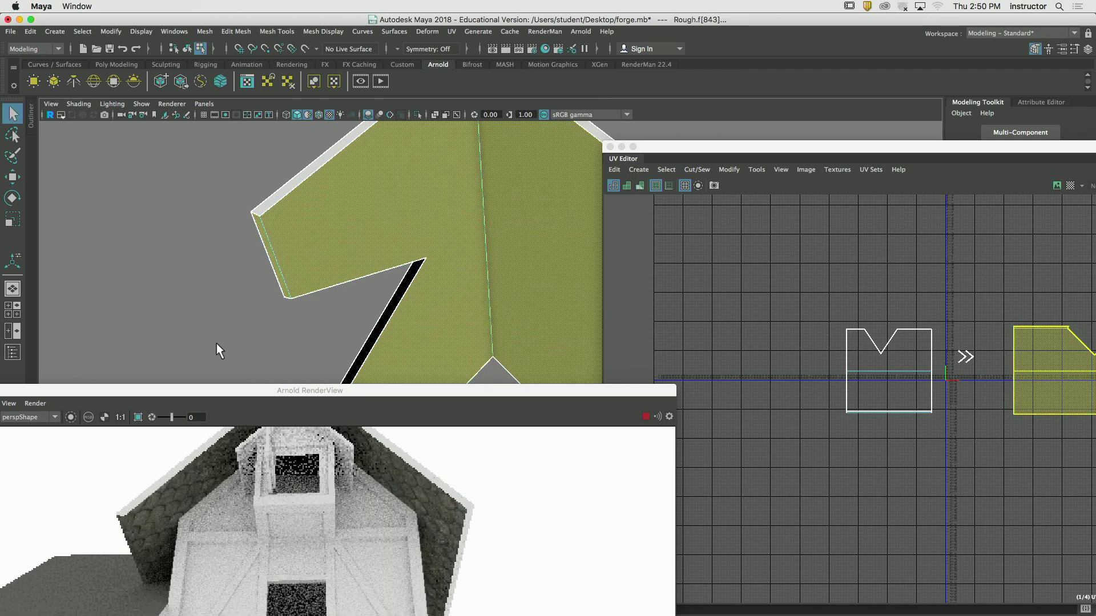
key(f)
alt+middle_drag(932, 379, 783, 359)
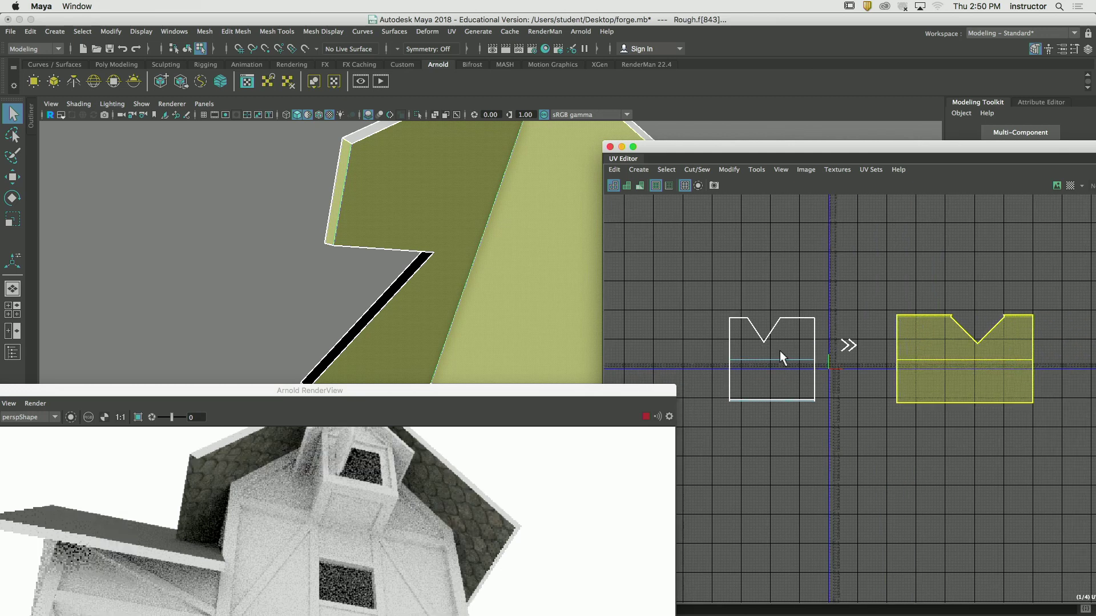
scroll(782, 359, up, 5)
scroll(388, 266, down, 5)
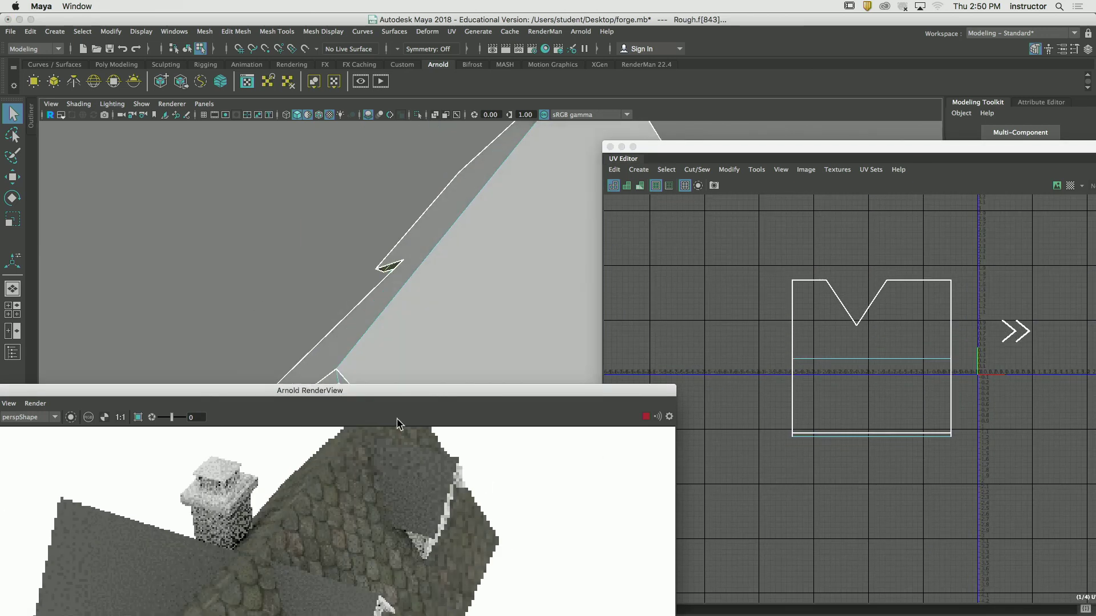
drag(387, 398, 443, 80)
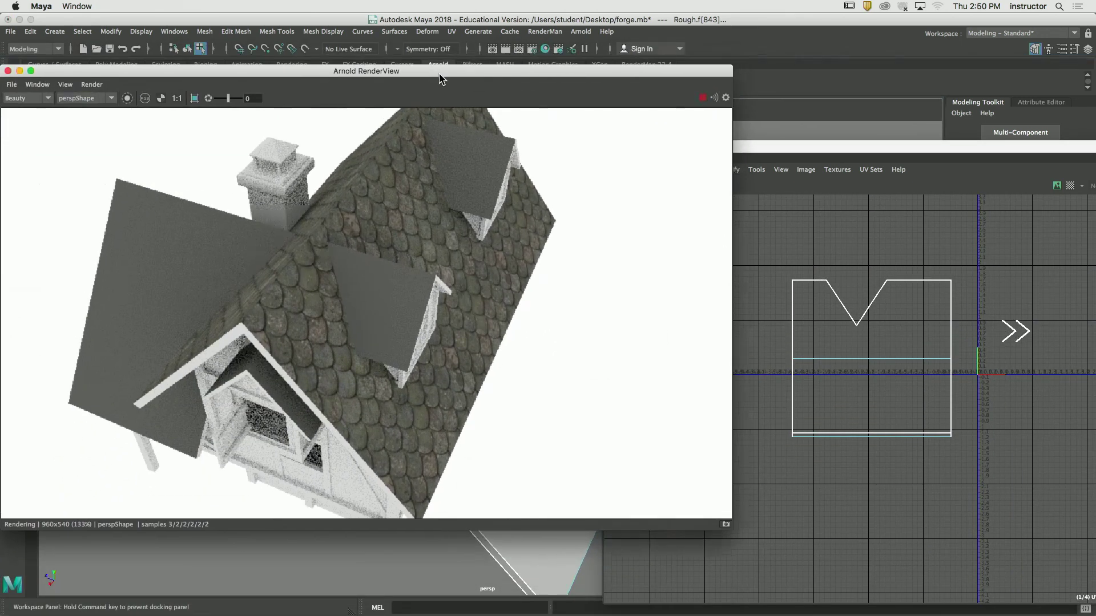
click(812, 362)
alt+drag(367, 318, 410, 324)
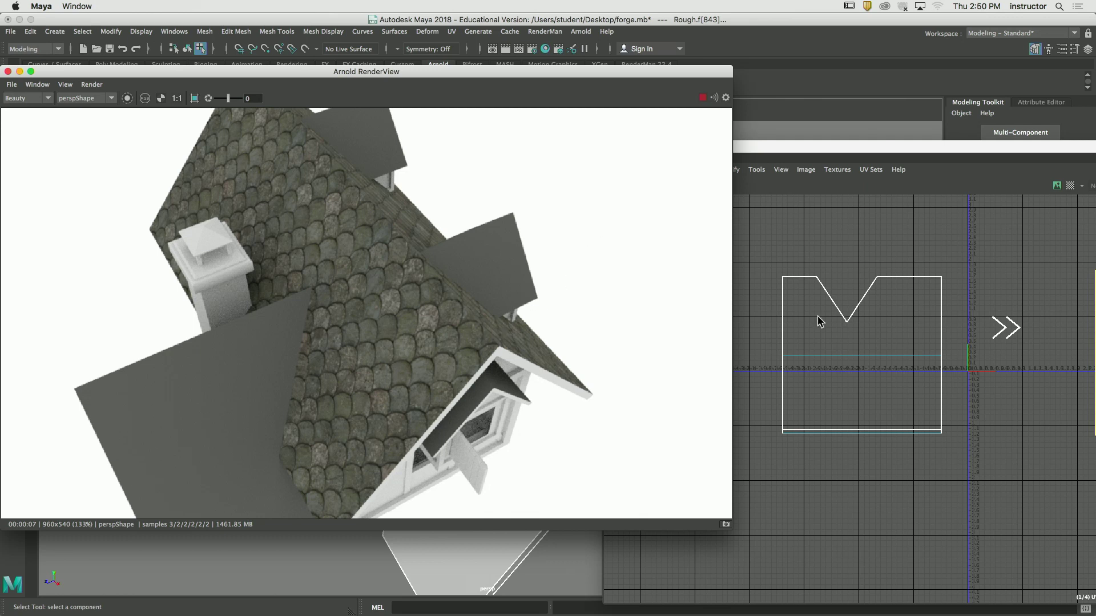
Select the left roof shell and scale it up uniformly to about 1.4 times its size for smaller roof tiles
click(882, 364)
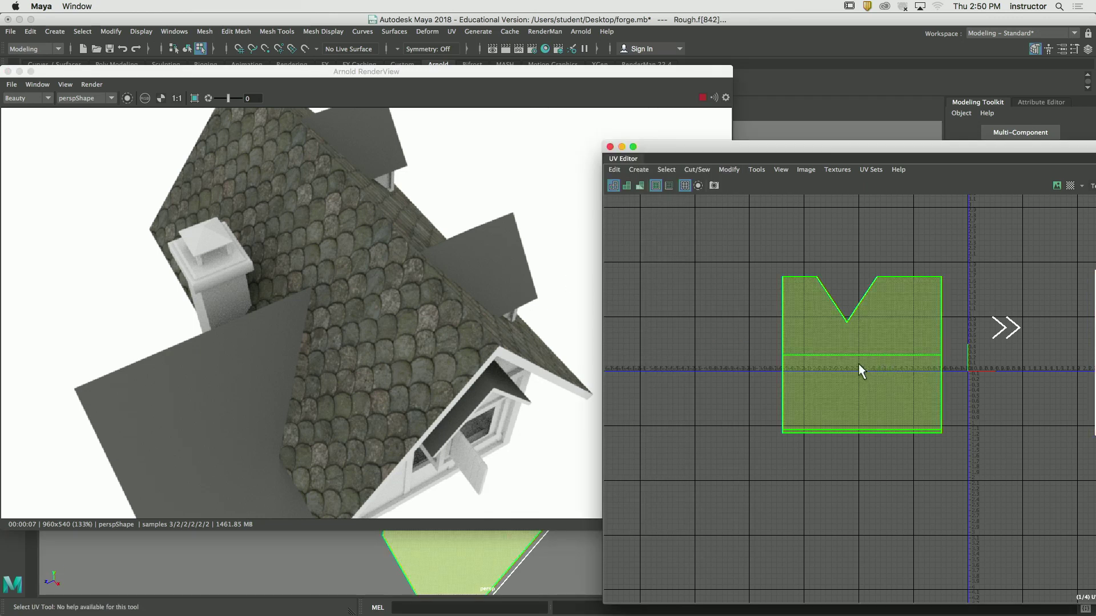
key(r)
drag(866, 355, 899, 355)
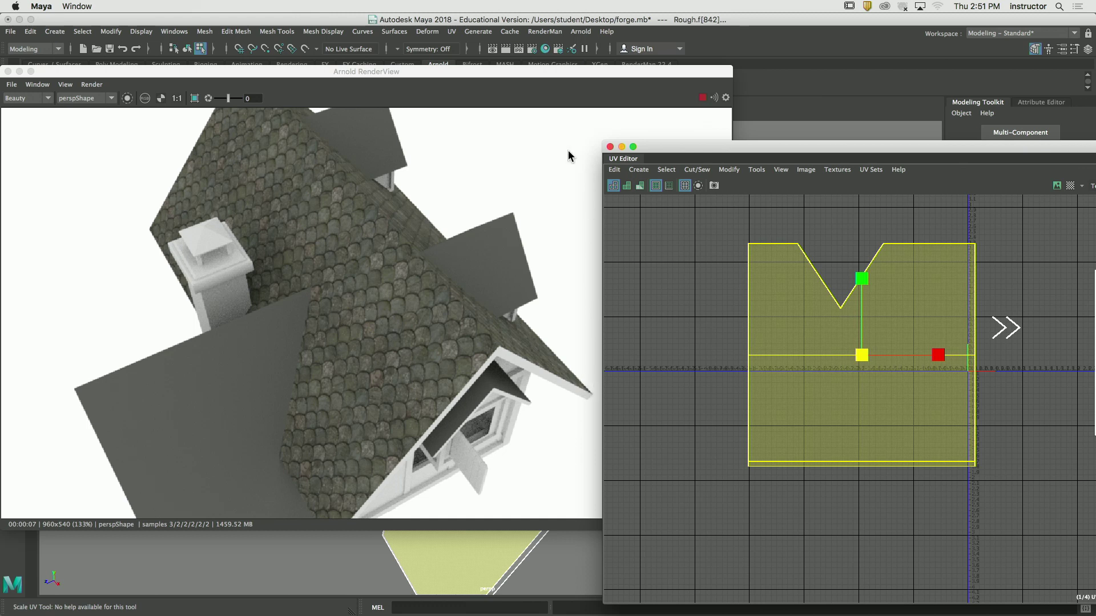
Bring the UV Toolkit into view, check its Create options, and leave only the Cut and Sew tools expanded
drag(829, 148, 675, 140)
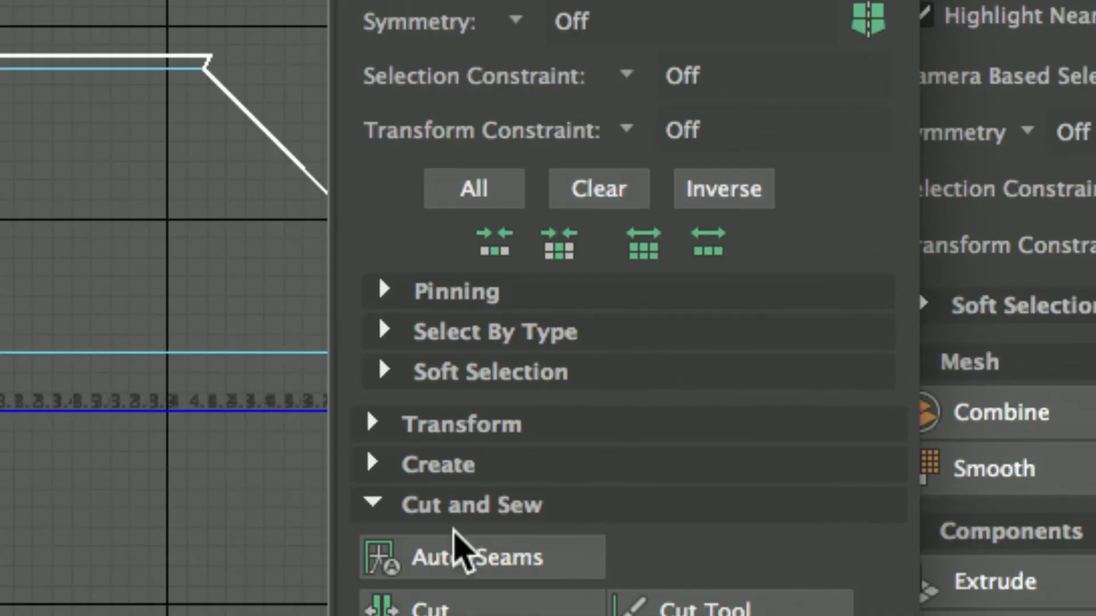
click(379, 505)
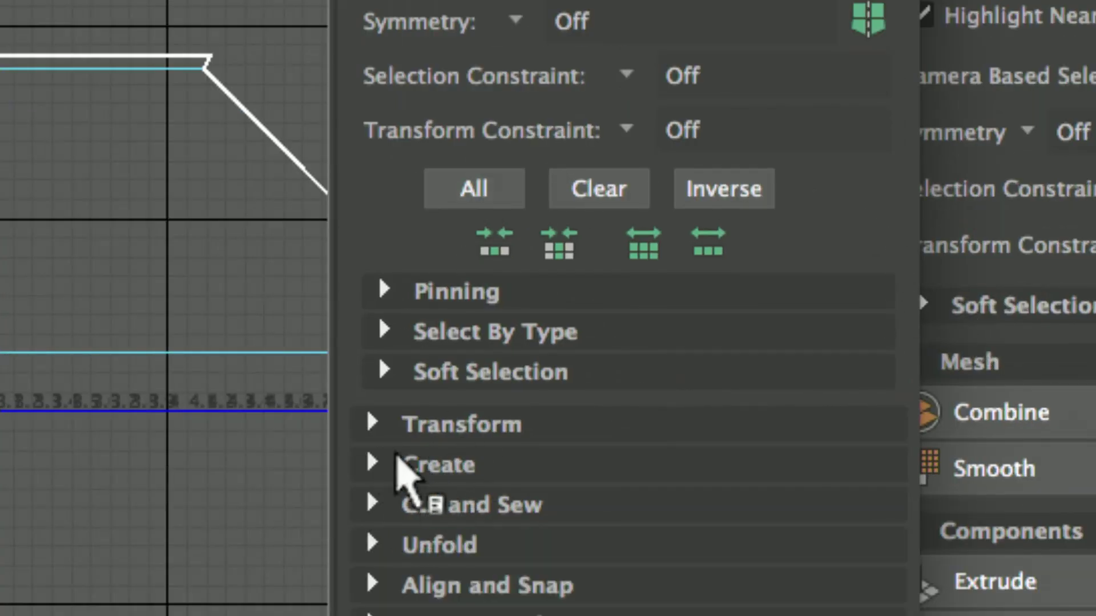
click(377, 465)
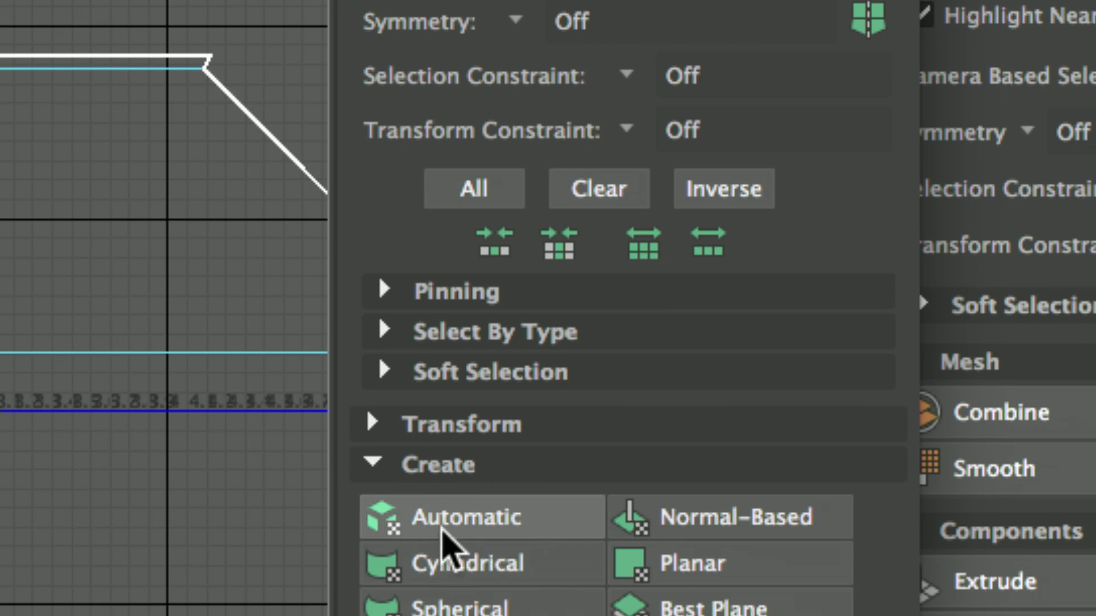
click(465, 464)
click(459, 464)
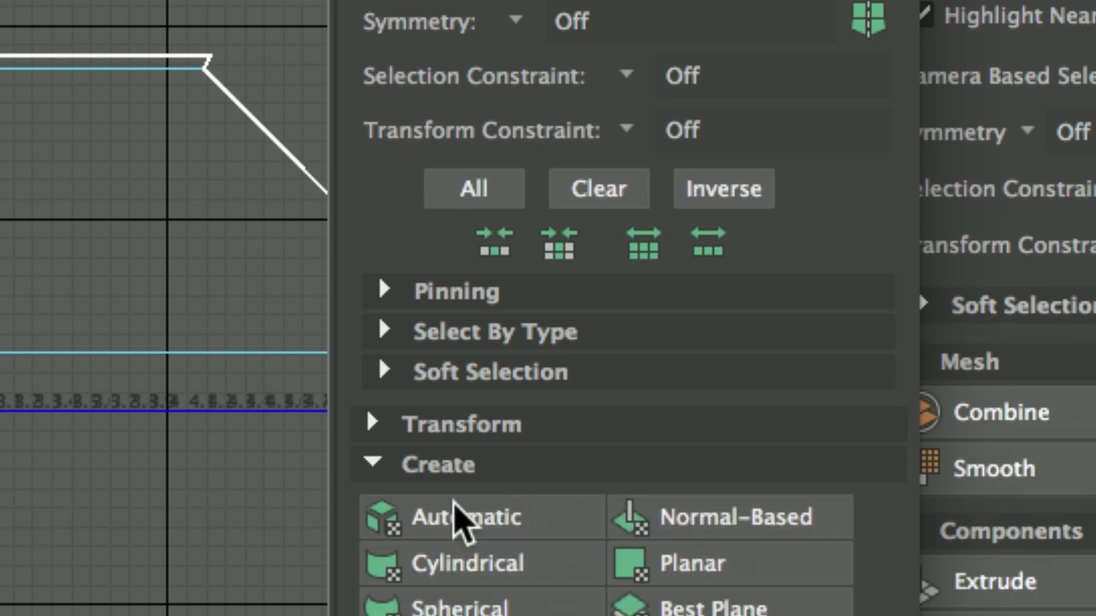
click(421, 465)
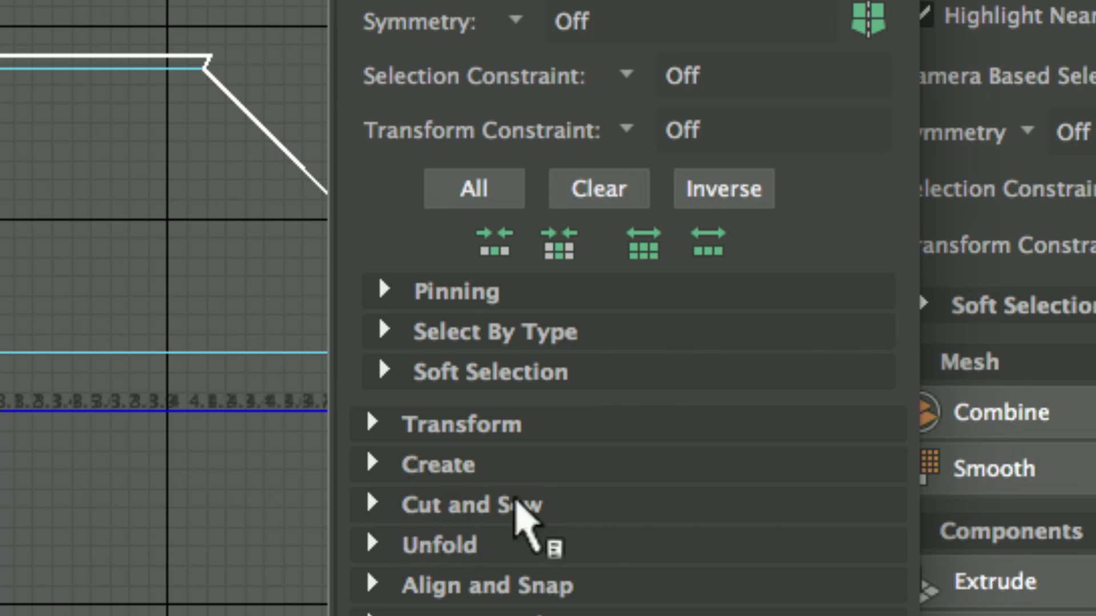
click(497, 504)
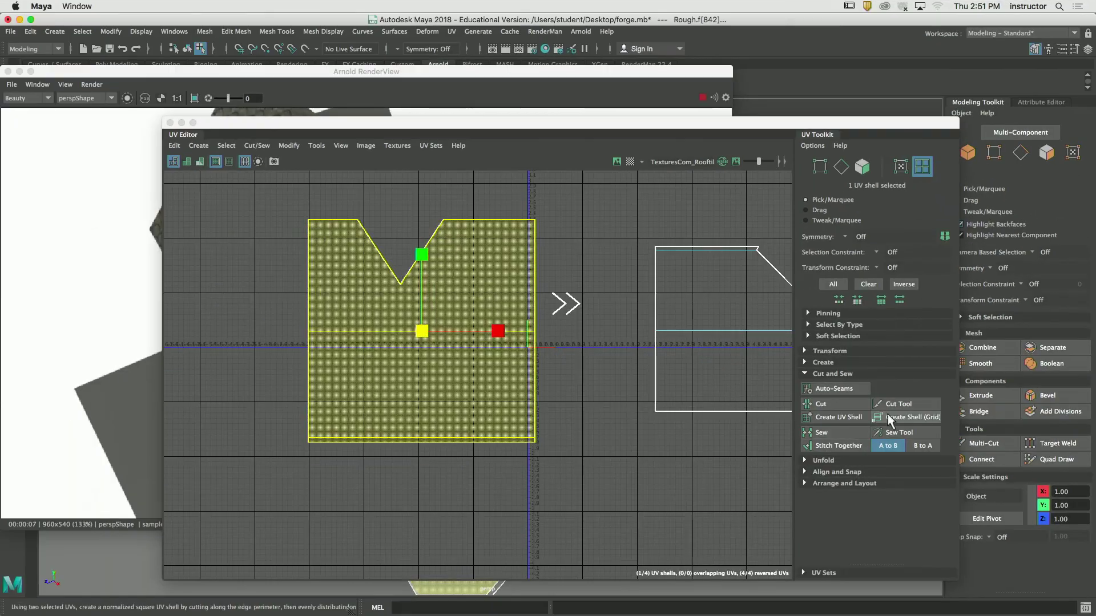
Cut the left roof shell in two along its horizontal middle edge with the Cut Tool, undoing the first cut and repeating it
key(q)
scroll(525, 333, up, 3)
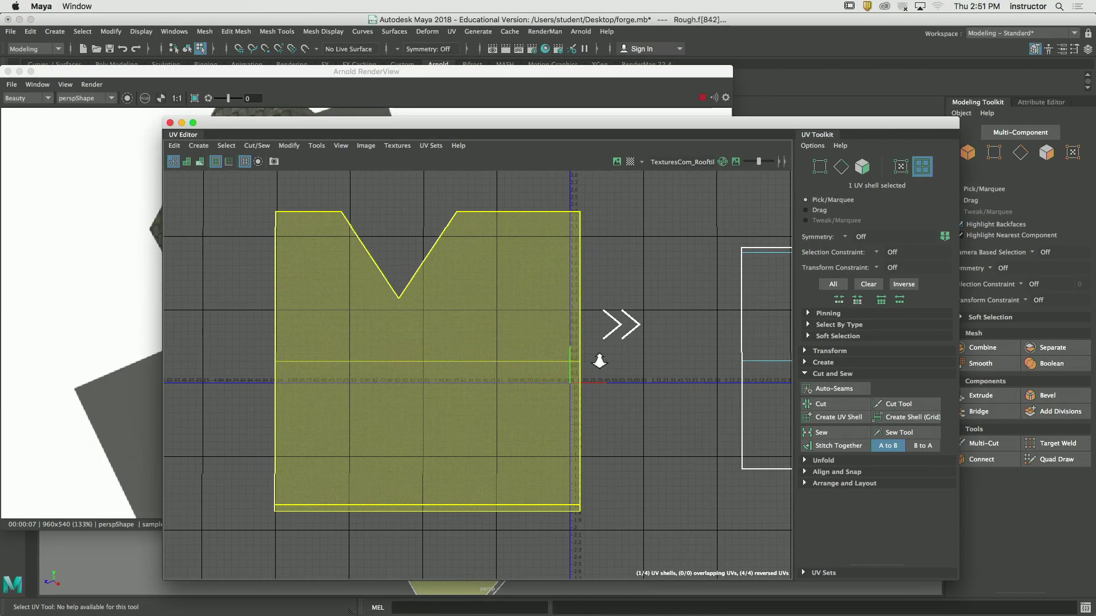
click(899, 404)
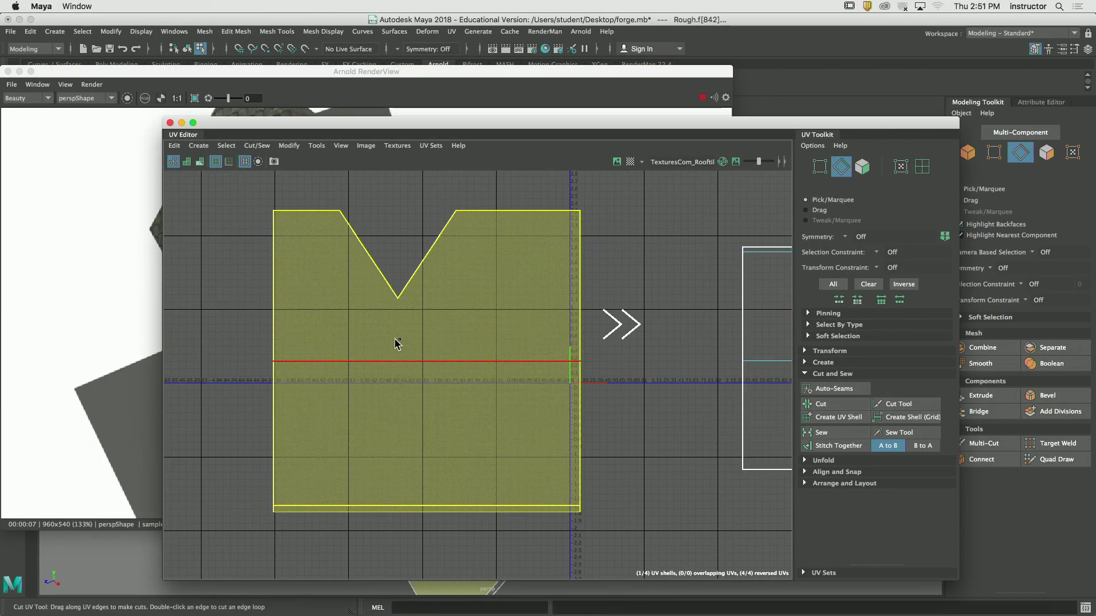
double_click(289, 363)
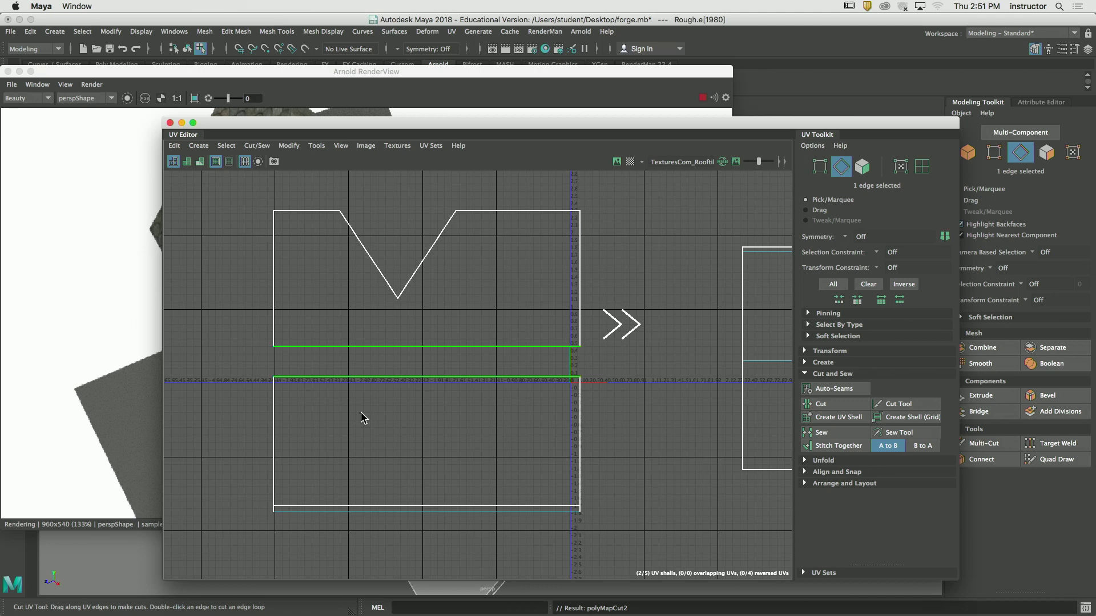
key(super+z)
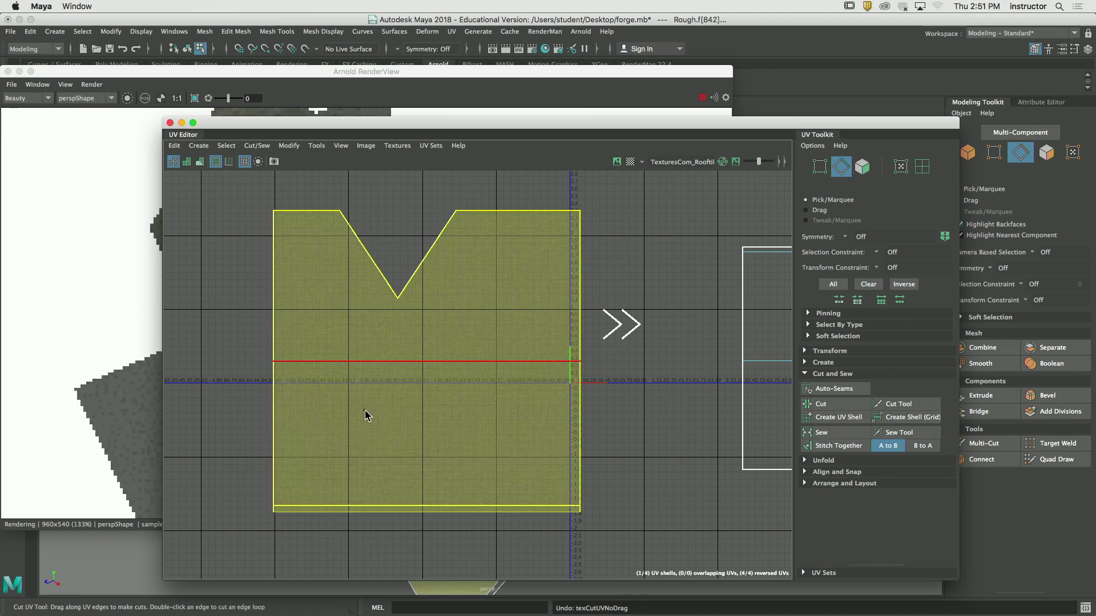
click(492, 368)
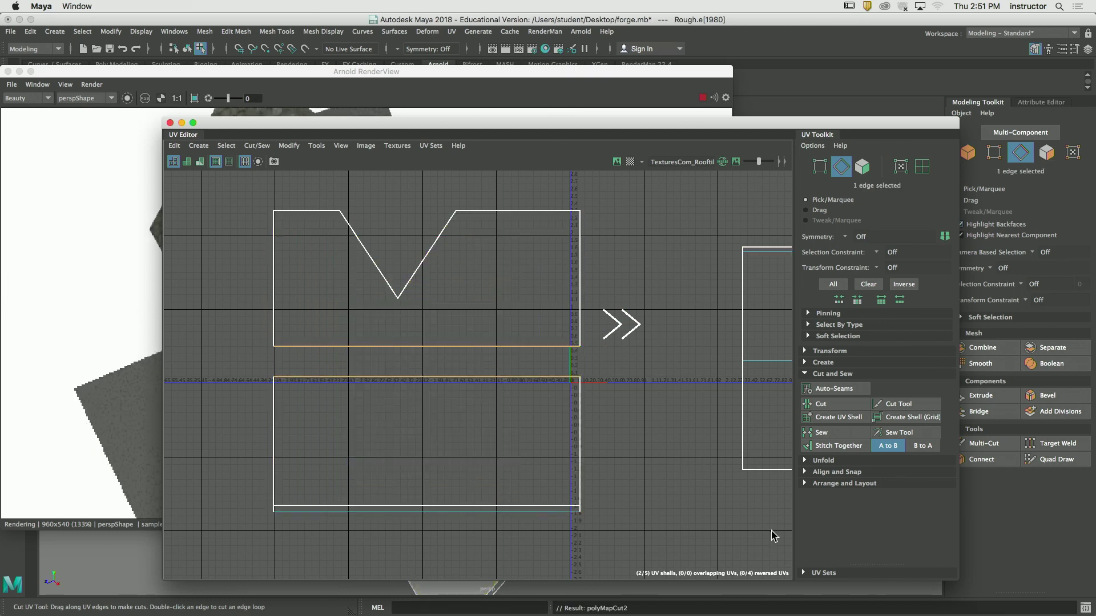
Switch to UV shell selection, pick the notched upper half of the cut roof shell, and move it up and slightly right
key(q)
click(668, 423)
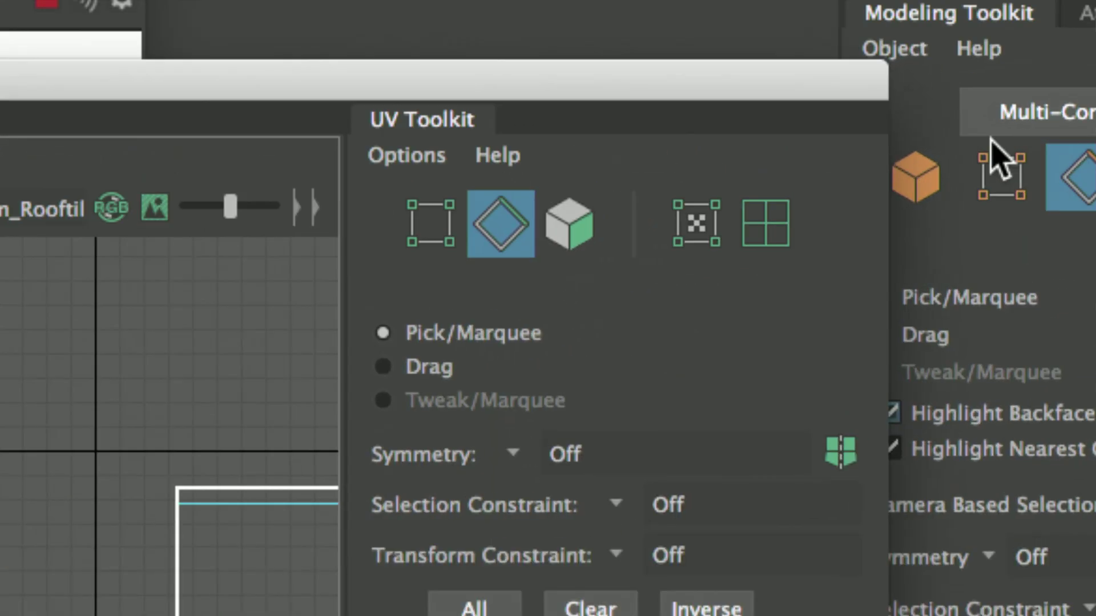
click(773, 234)
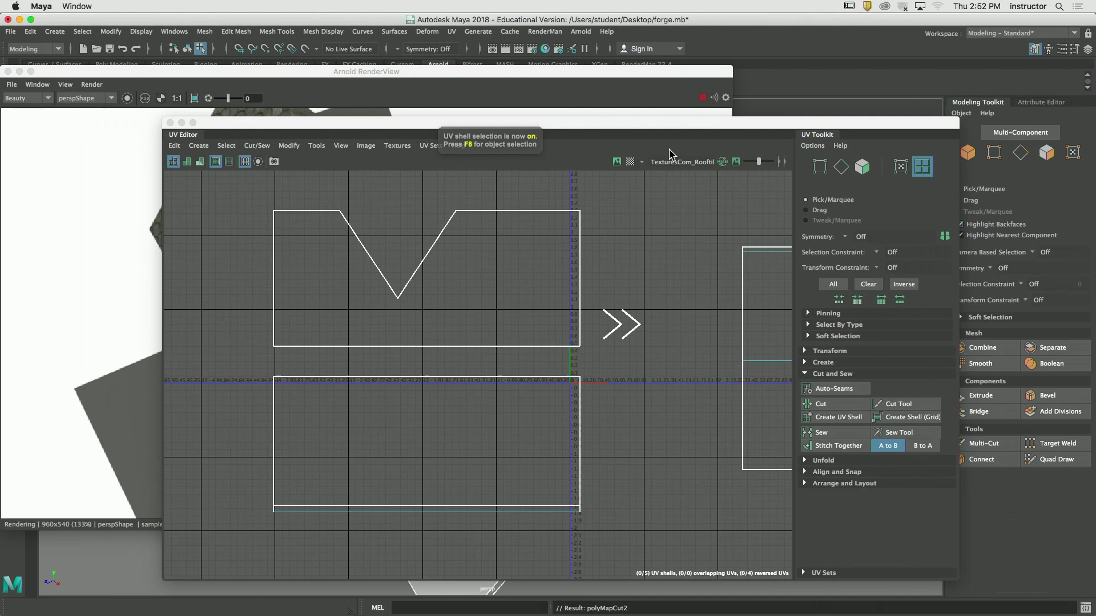
drag(633, 126, 925, 110)
click(842, 260)
click(387, 286)
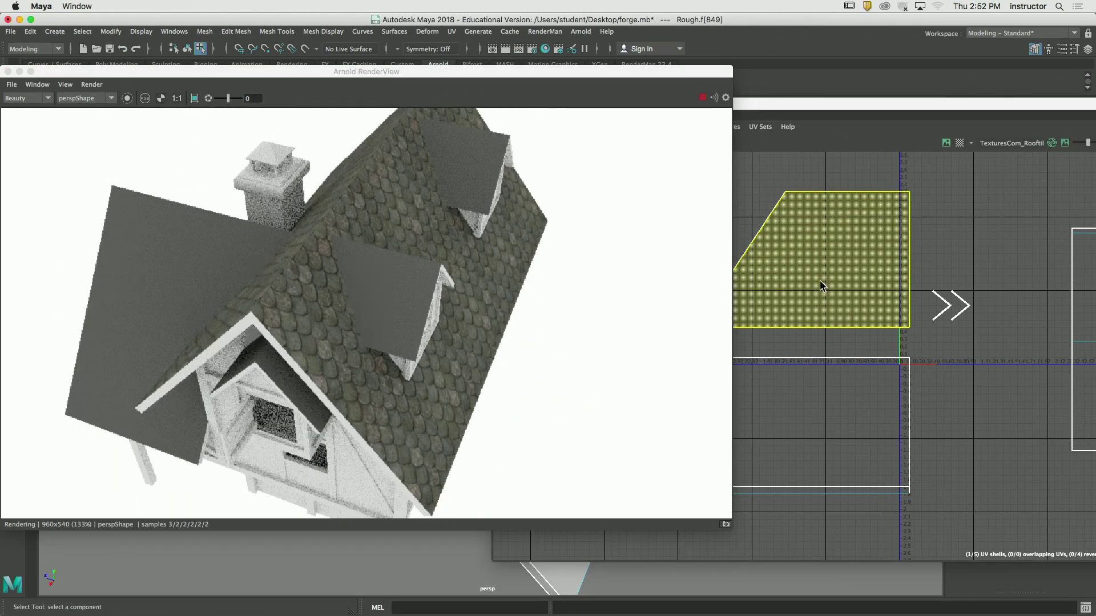
key(w)
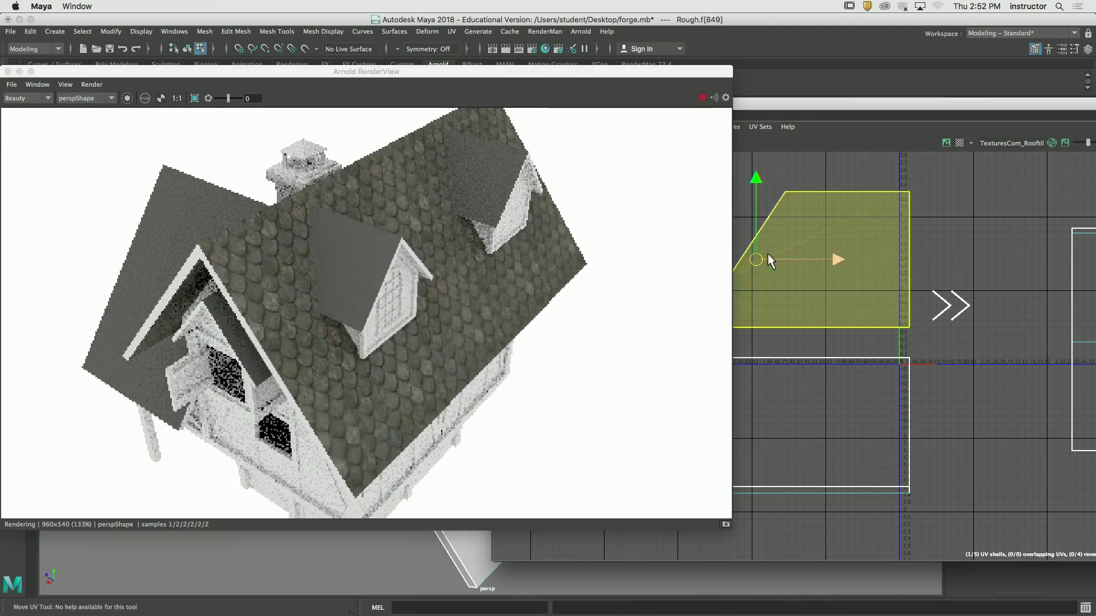
drag(768, 254, 790, 246)
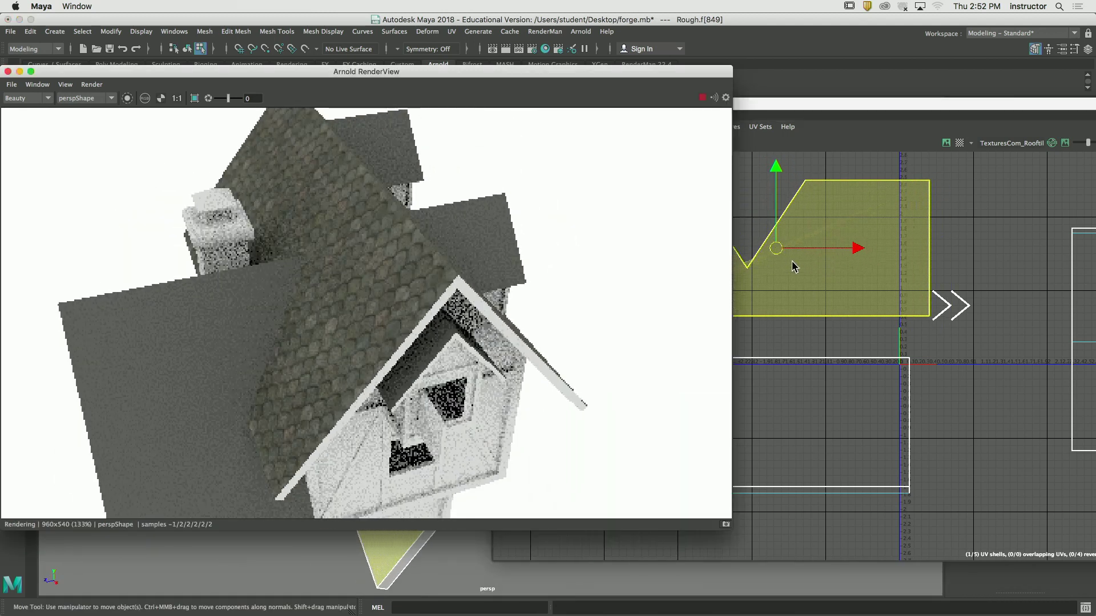
click(792, 267)
Rotate the notched roof shell 180 degrees, deselect it, and check the tile direction on the chimney-side slope in the render
key(e)
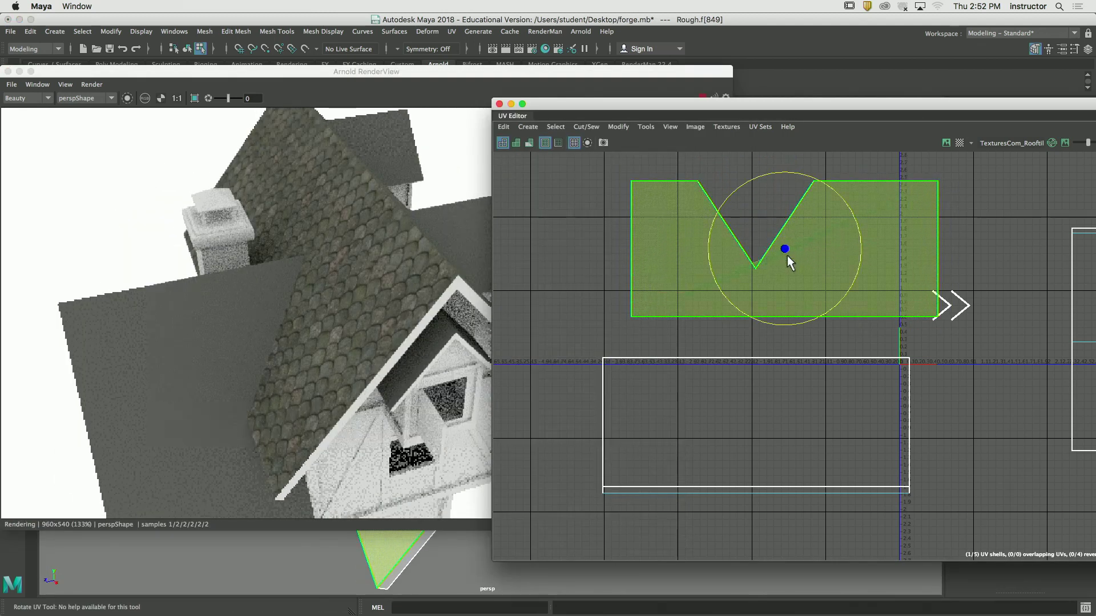
drag(857, 231, 670, 272)
key(q)
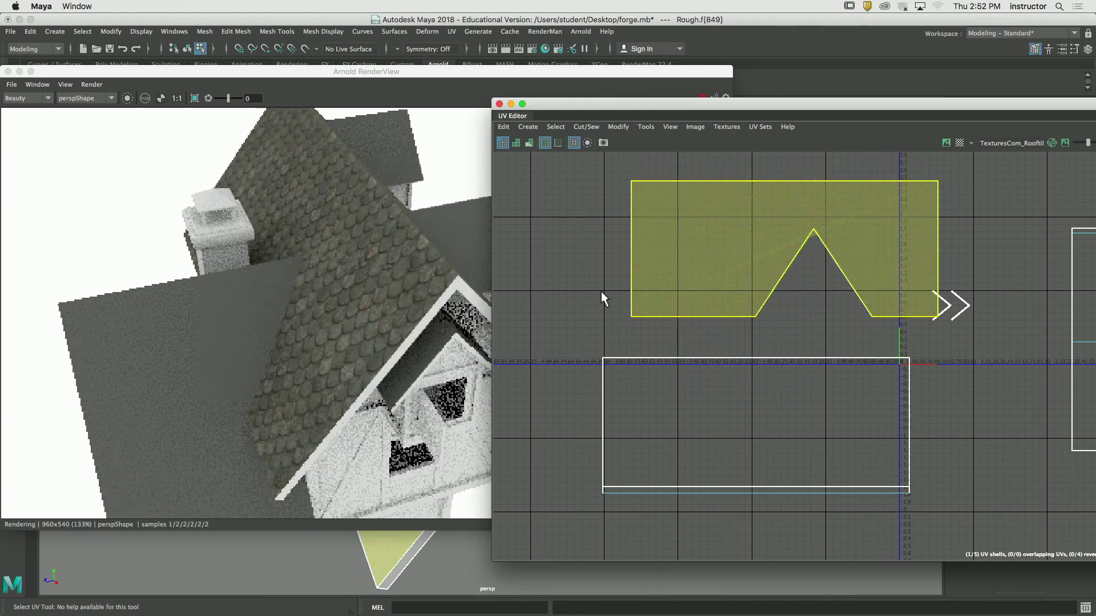
click(580, 277)
click(354, 268)
alt+drag(354, 269, 396, 276)
alt+right_drag(396, 277, 448, 279)
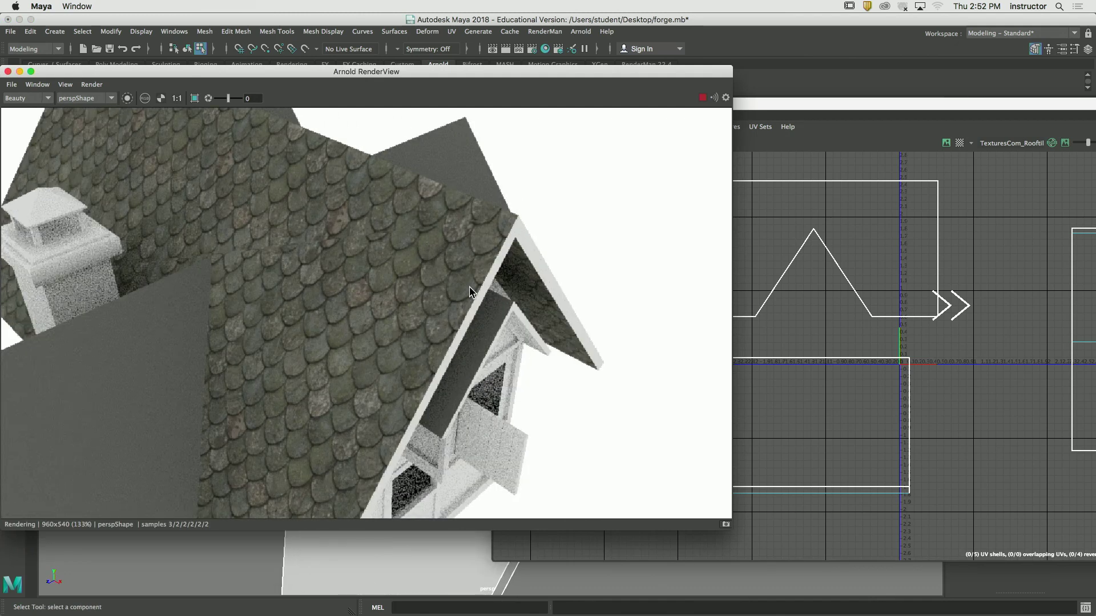
Check the tiles on the dormer side in the render, then bring the UV Toolkit's texel density settings into view
alt+right_drag(494, 285, 374, 232)
alt+middle_drag(374, 233, 371, 325)
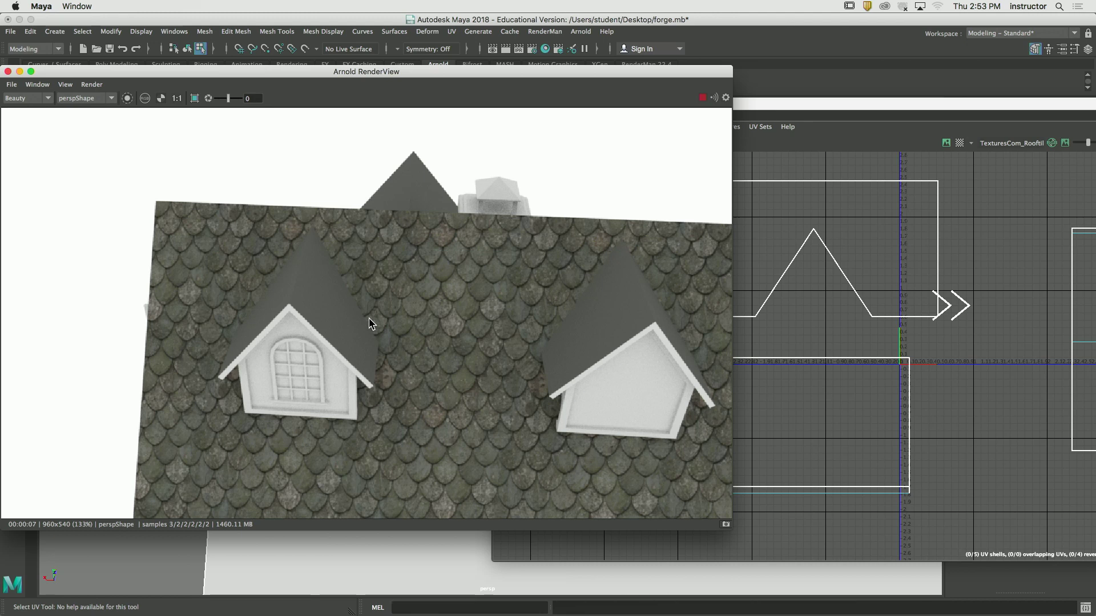
drag(900, 106, 507, 83)
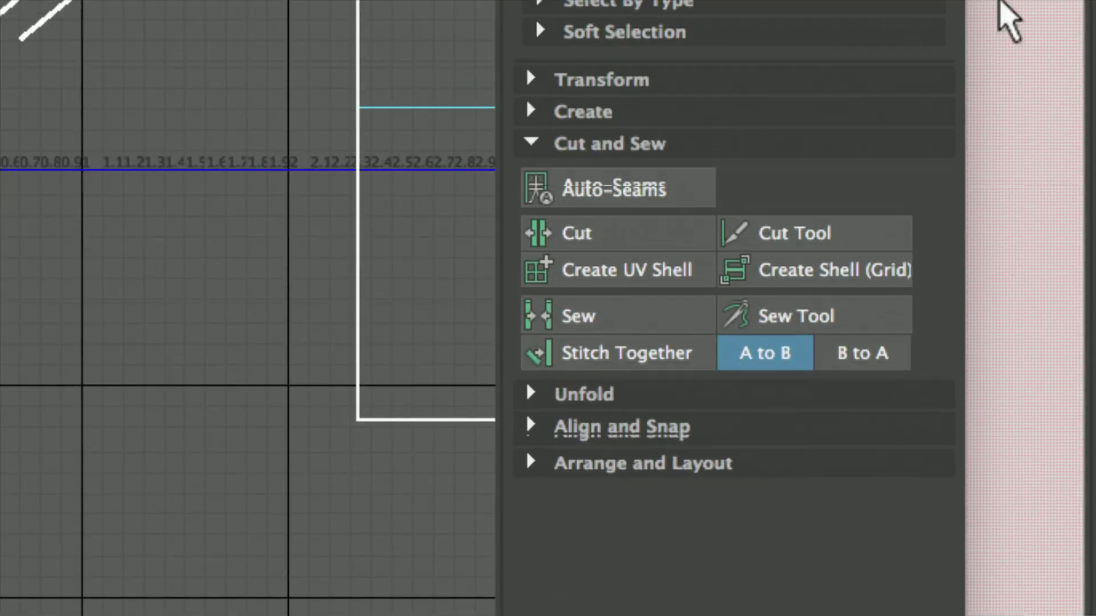
click(620, 132)
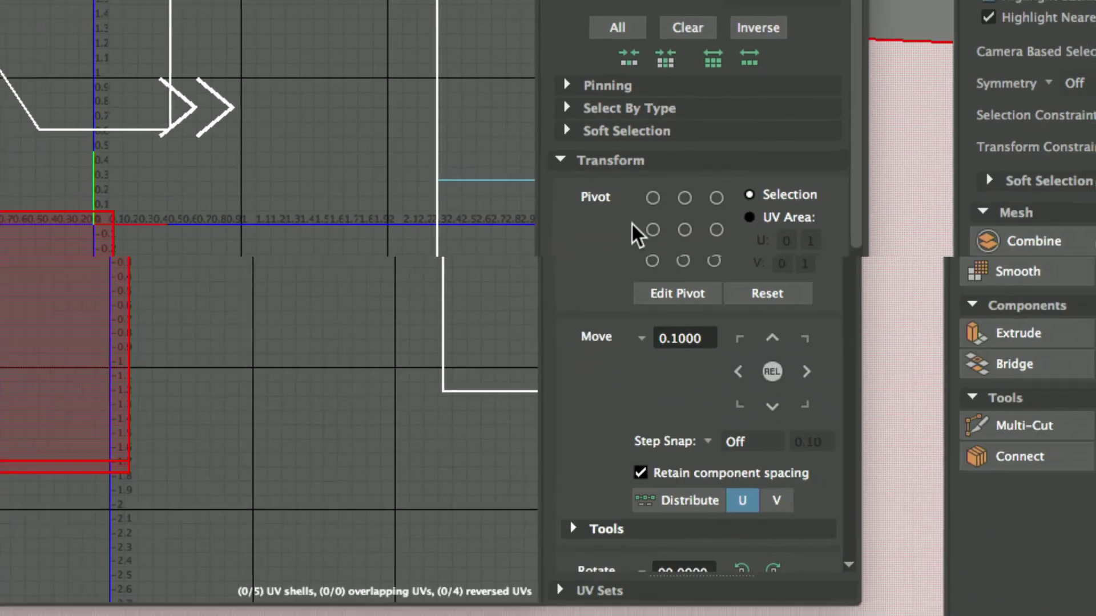
scroll(842, 236, down, 10)
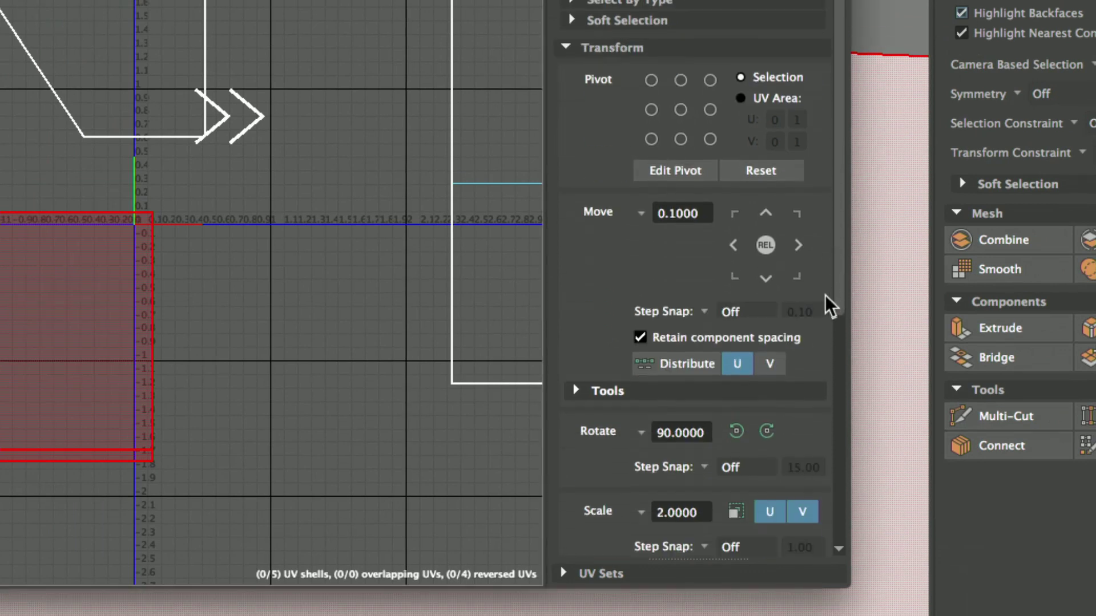
scroll(827, 376, down, 5)
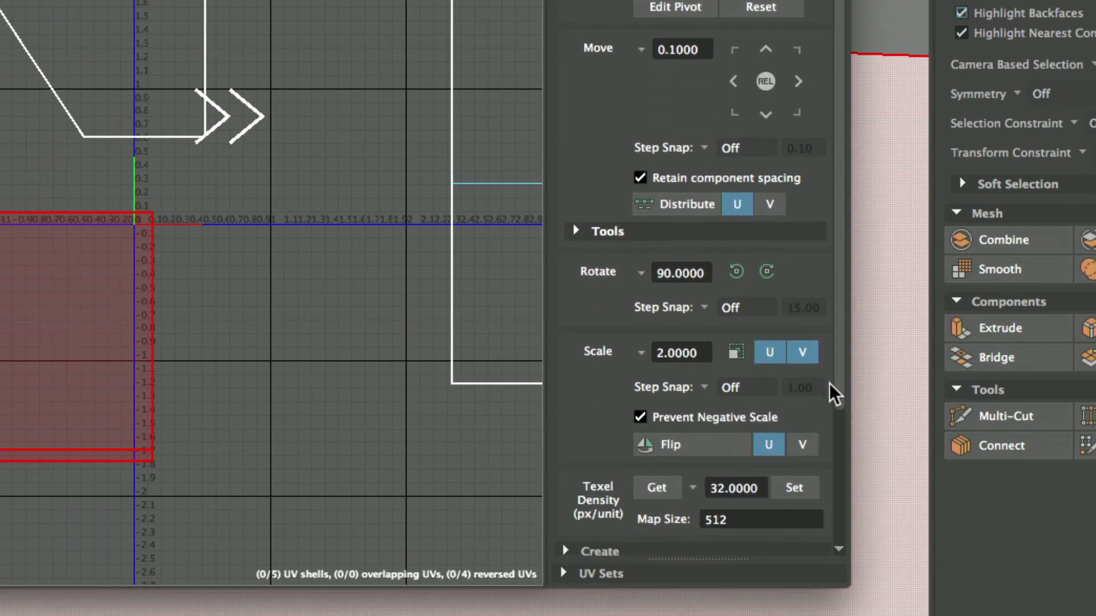
scroll(830, 417, down, 2)
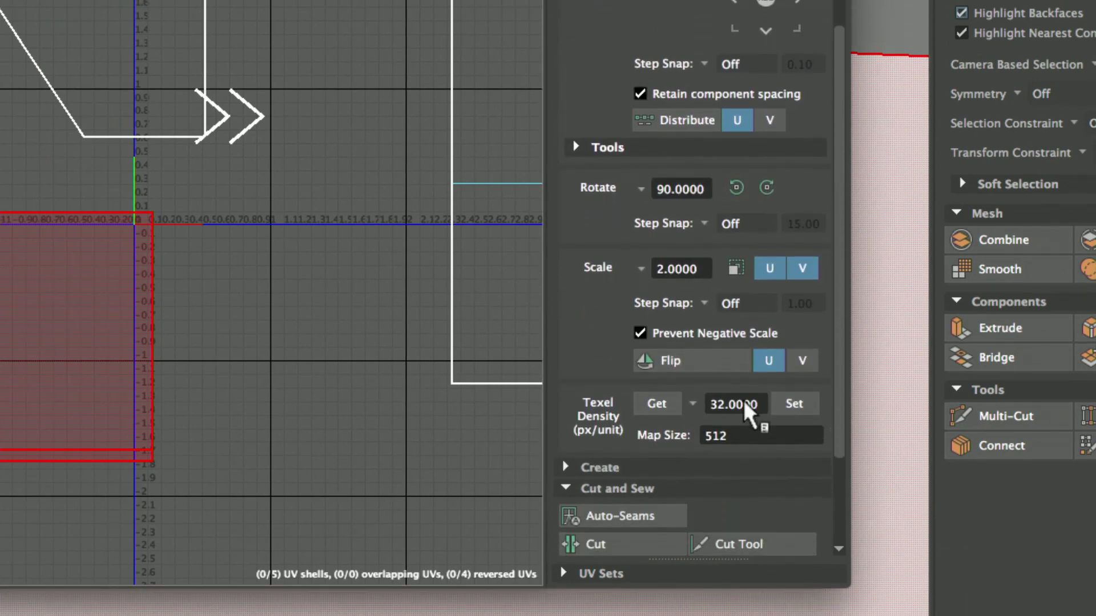
Get the texel density of the lower rectangular roof shell and set the notched roof shell to the same 97.2155 px/unit
click(523, 419)
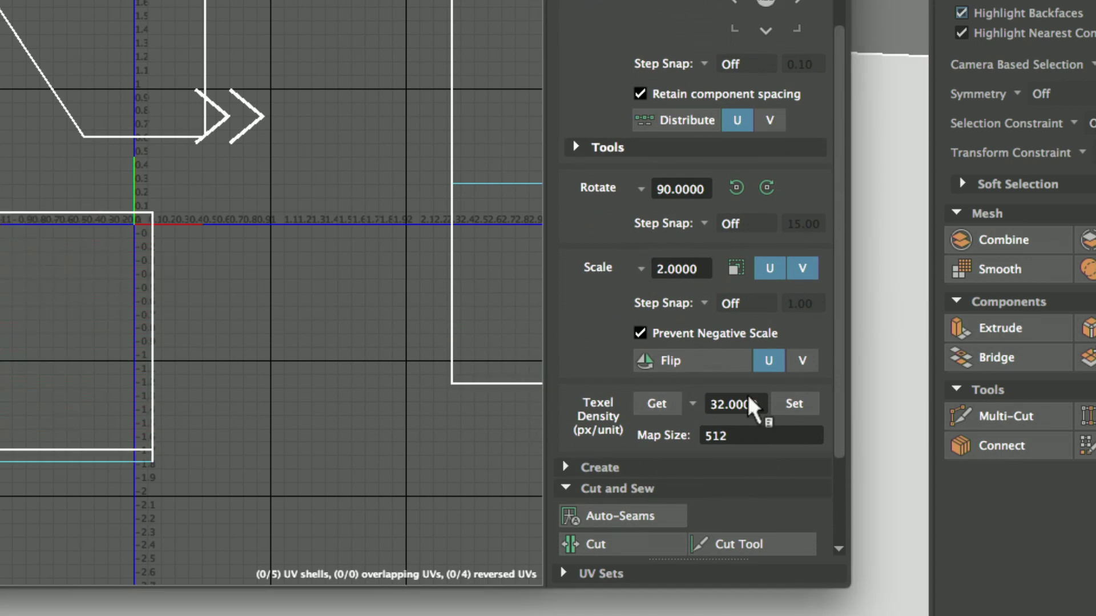
click(122, 276)
click(658, 405)
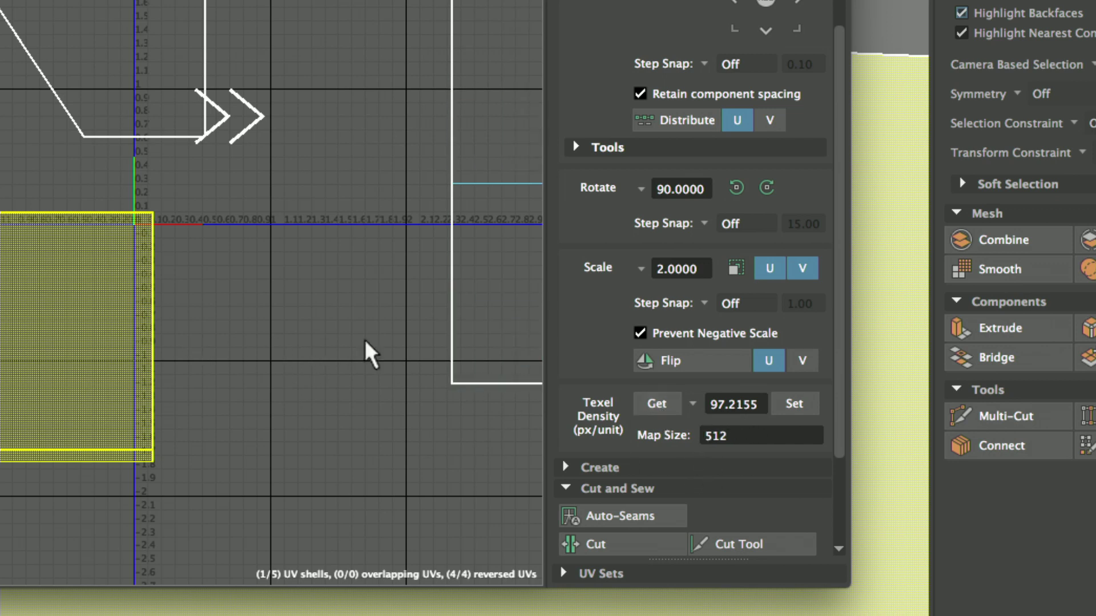
alt+middle_drag(364, 340, 560, 458)
click(365, 221)
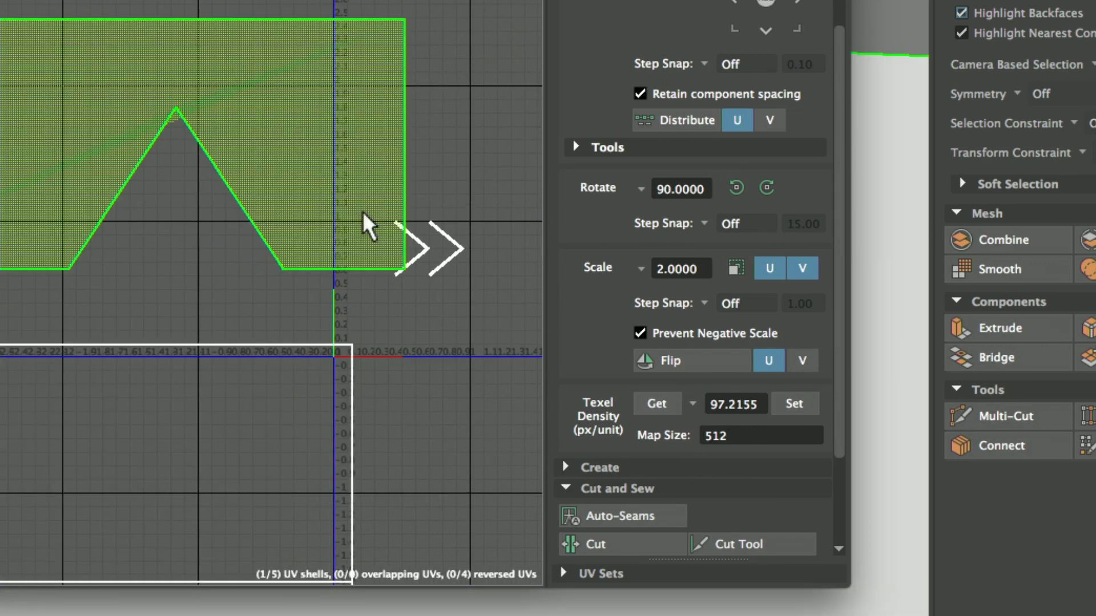
click(791, 403)
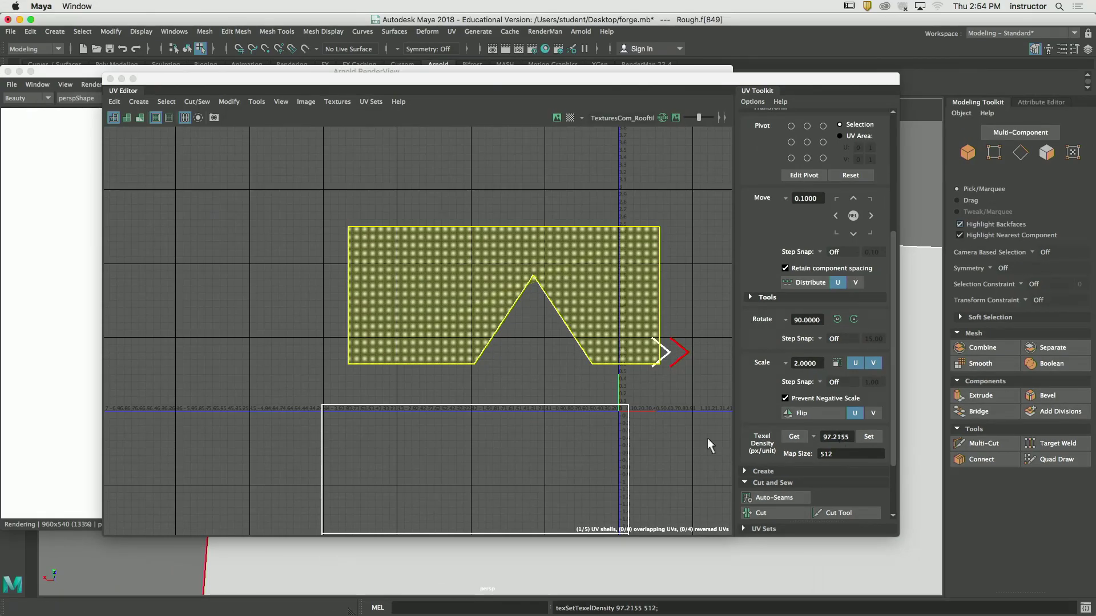
Reselect the rectangular roof shell, close the UV Editor, and move the Arnold RenderView toward the middle of the screen
click(699, 416)
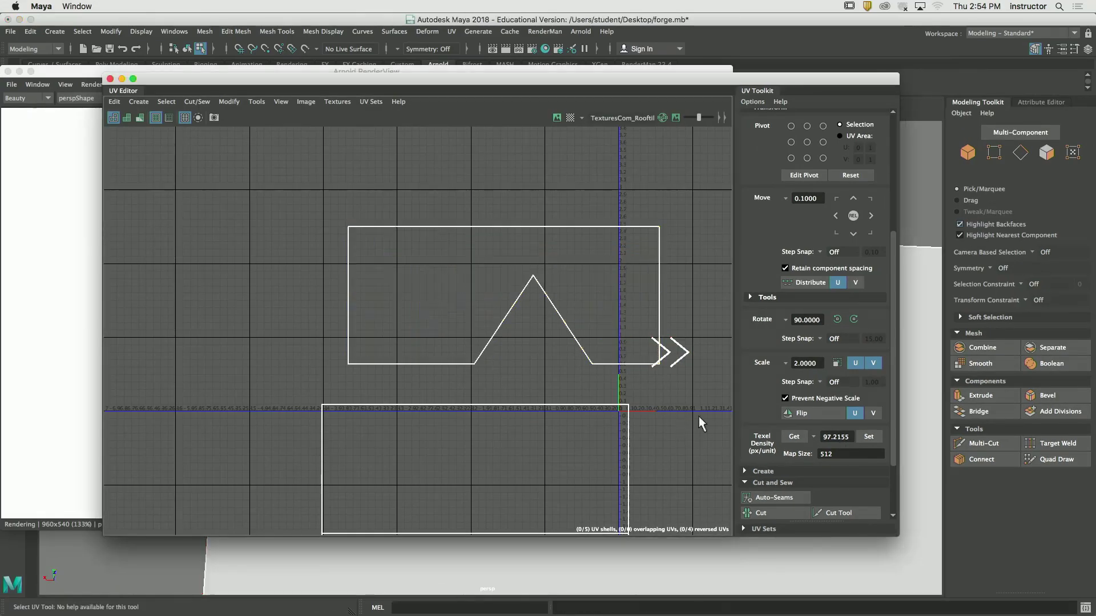
click(572, 323)
click(568, 371)
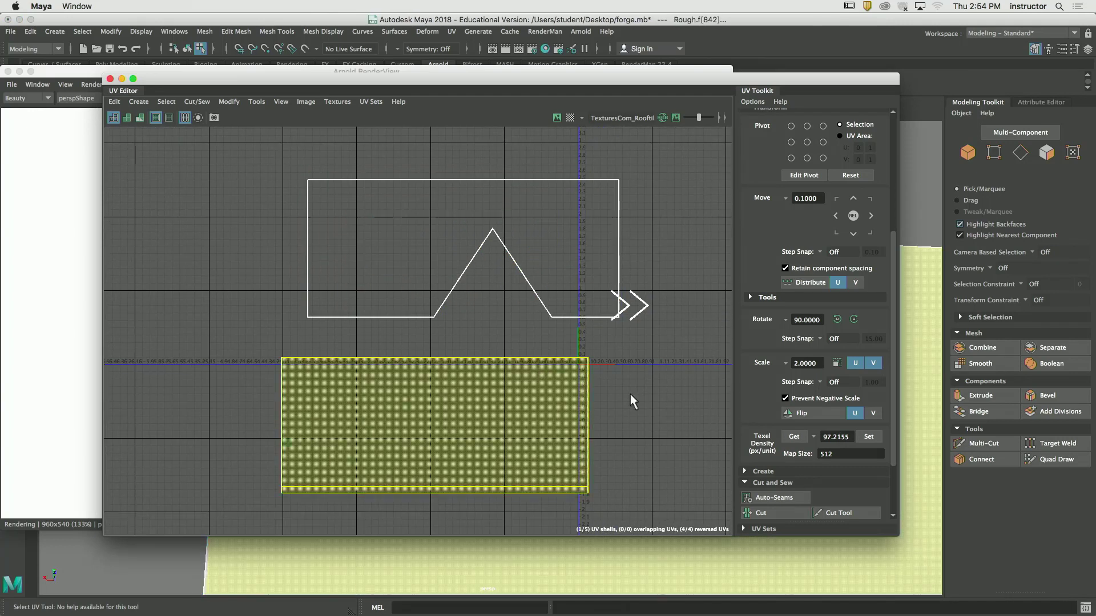
alt+middle_drag(630, 394, 617, 364)
drag(290, 87, 457, 149)
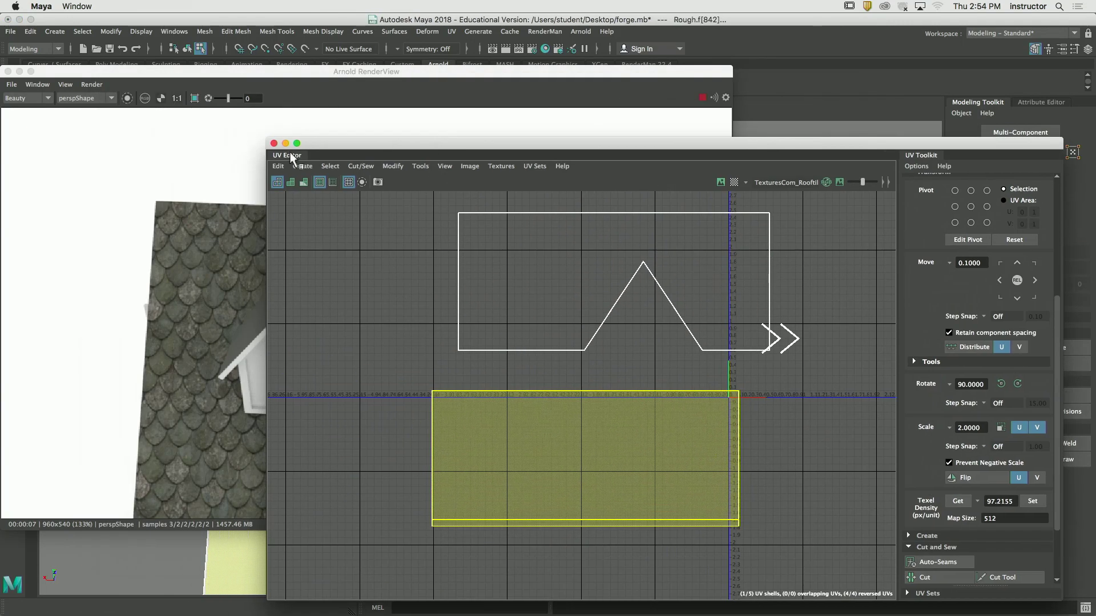
click(275, 144)
drag(445, 113, 400, 103)
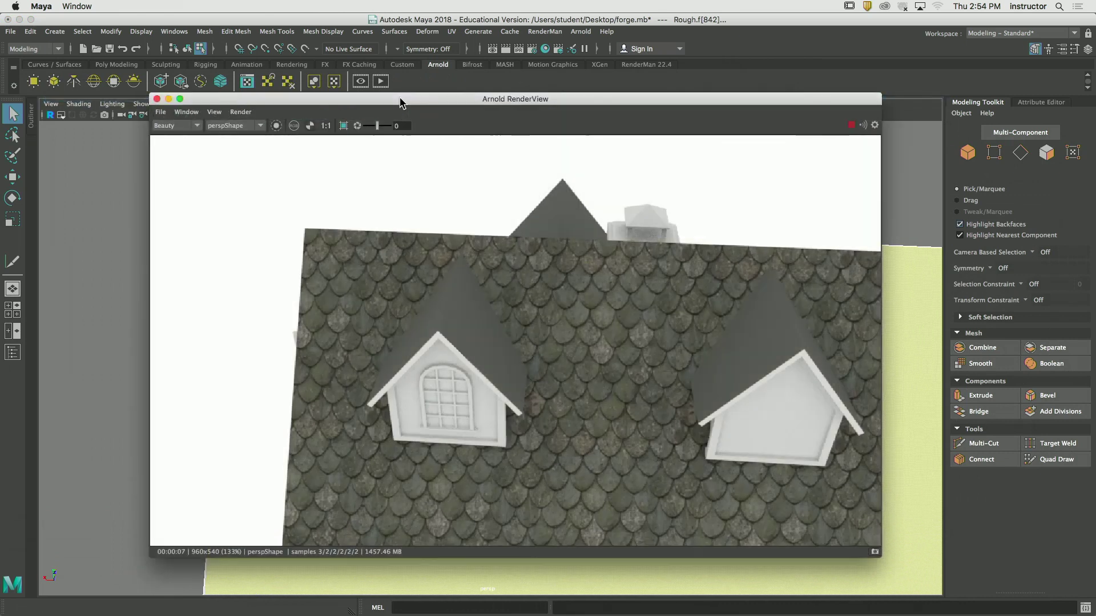
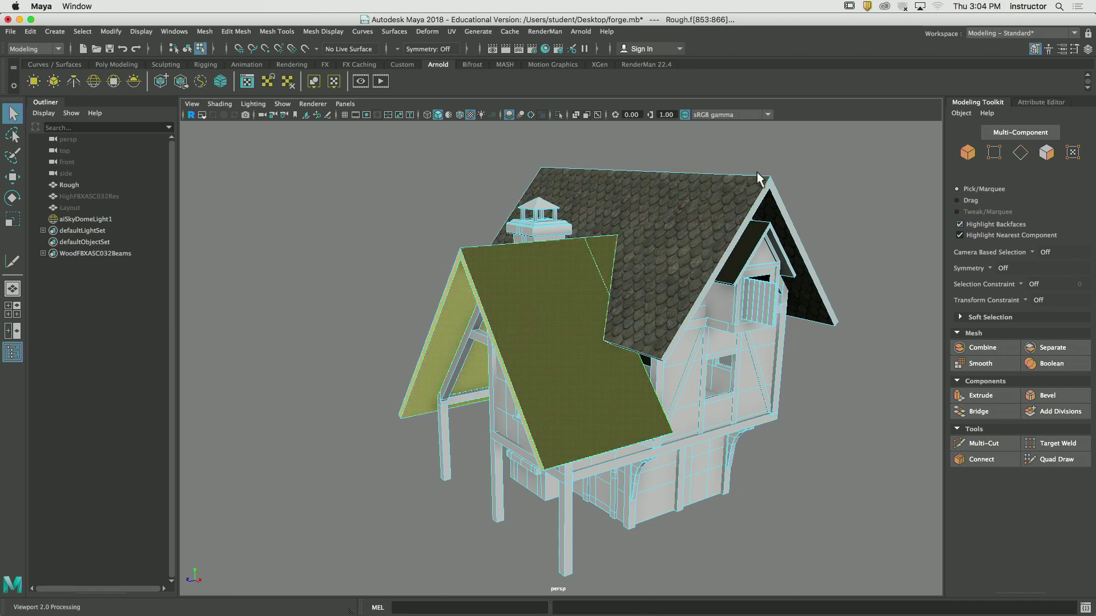
Select the untextured side wing's whole roof next to the chimney and create automatic UVs for it in the UV Editor
click(752, 152)
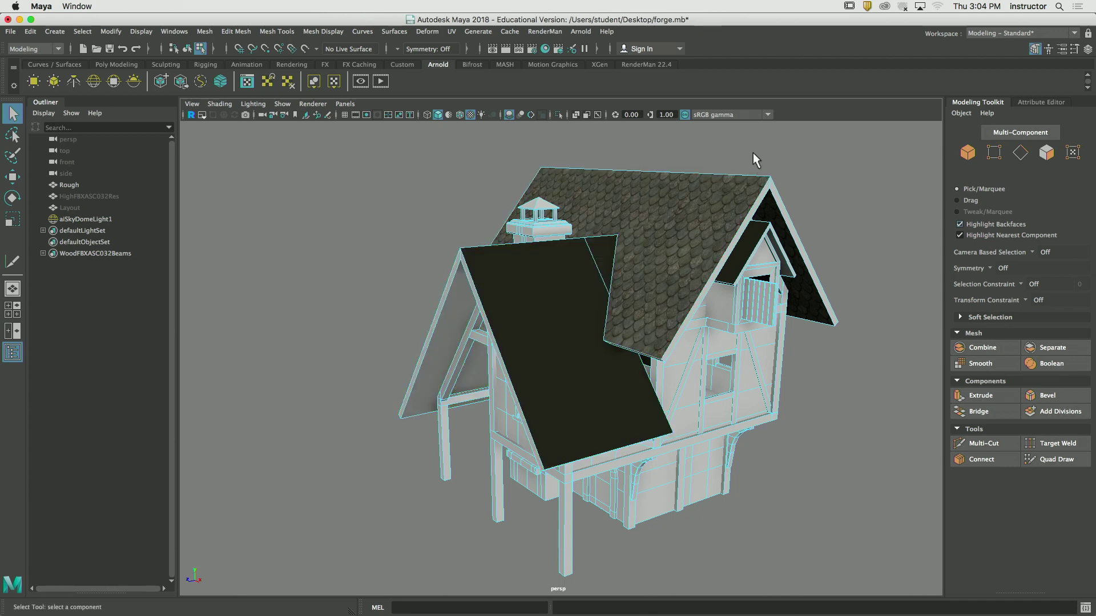
alt+drag(752, 152, 656, 257)
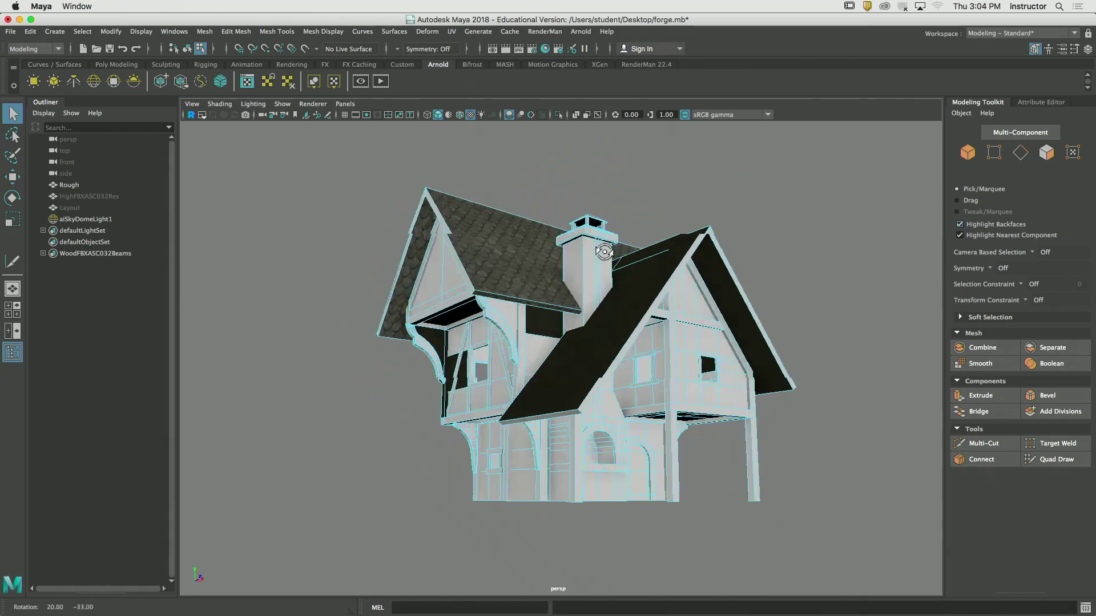
alt+right_drag(656, 257, 494, 276)
alt+drag(494, 276, 570, 286)
alt+right_drag(571, 285, 625, 298)
alt+drag(625, 297, 728, 299)
double_click(523, 299)
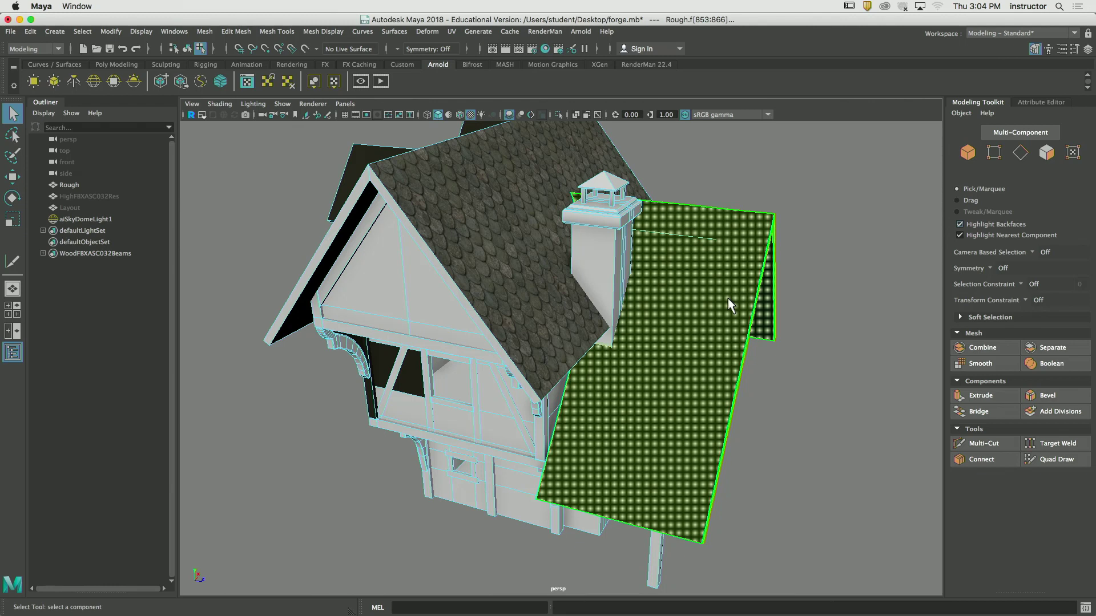
click(451, 32)
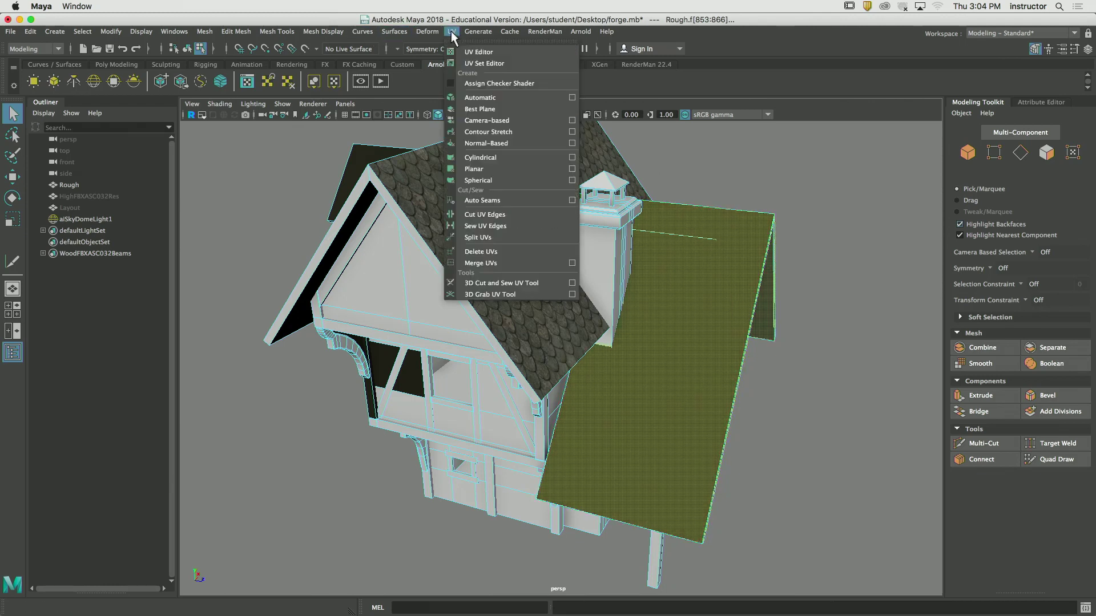
click(467, 53)
drag(427, 146, 847, 167)
alt+drag(641, 251, 464, 274)
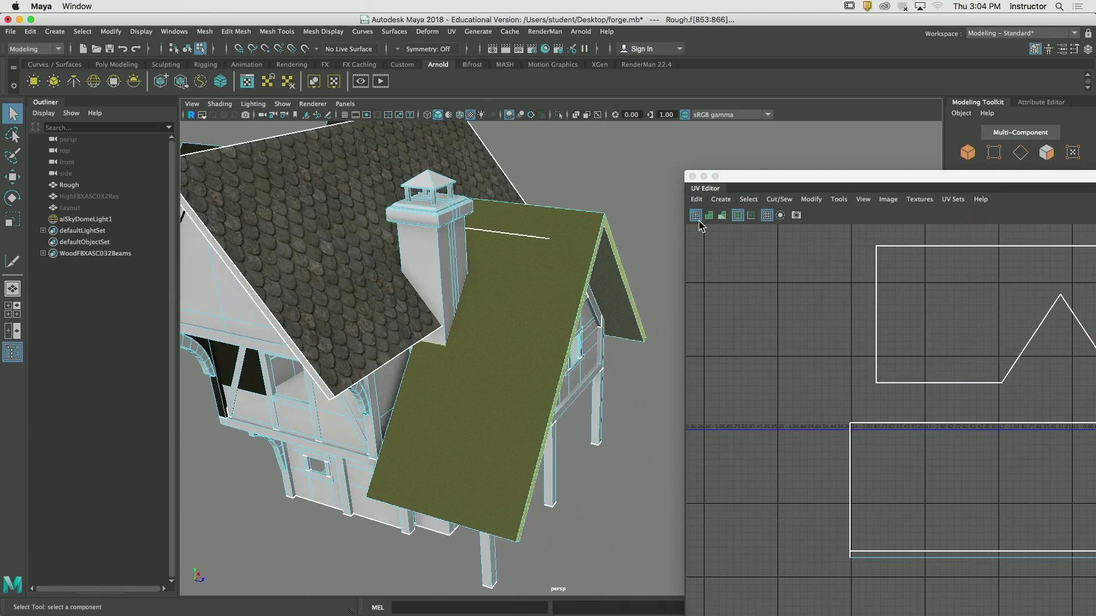
click(717, 201)
click(746, 247)
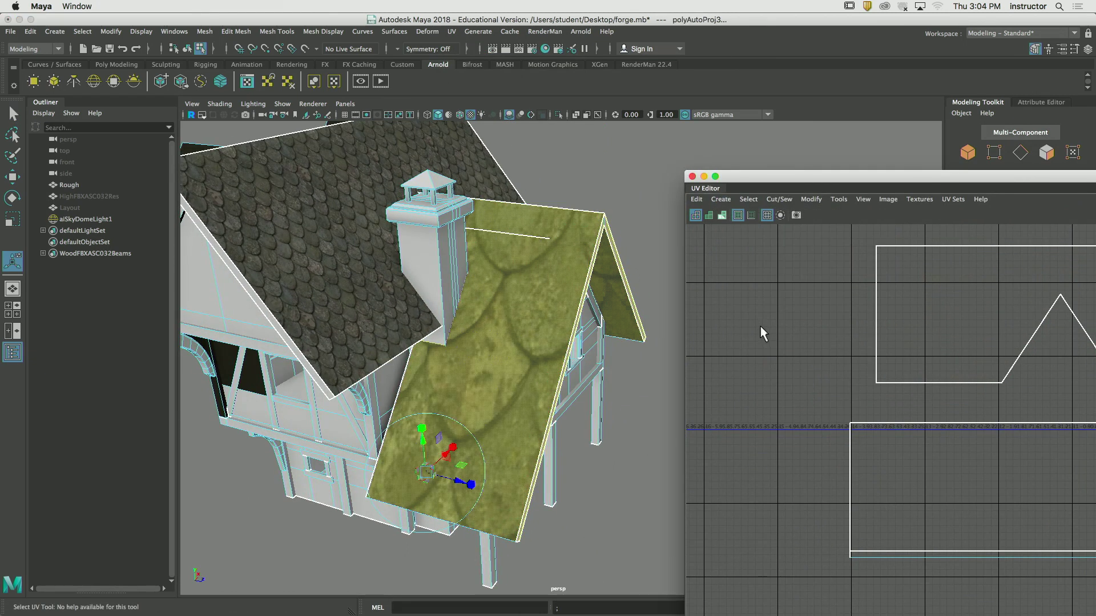
Examine the side wing roof's new UV shells to match each one with its slope on the model
alt+right_drag(902, 344, 856, 334)
alt+middle_drag(953, 361, 842, 323)
alt+middle_drag(979, 346, 827, 325)
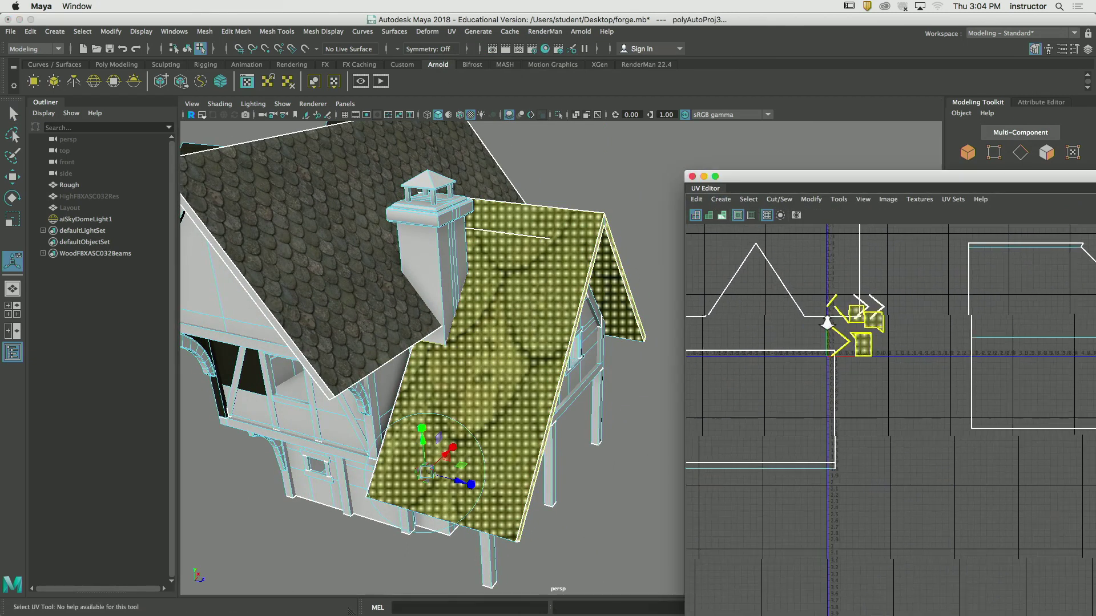
alt+right_drag(866, 323, 1015, 351)
alt+right_drag(832, 347, 971, 350)
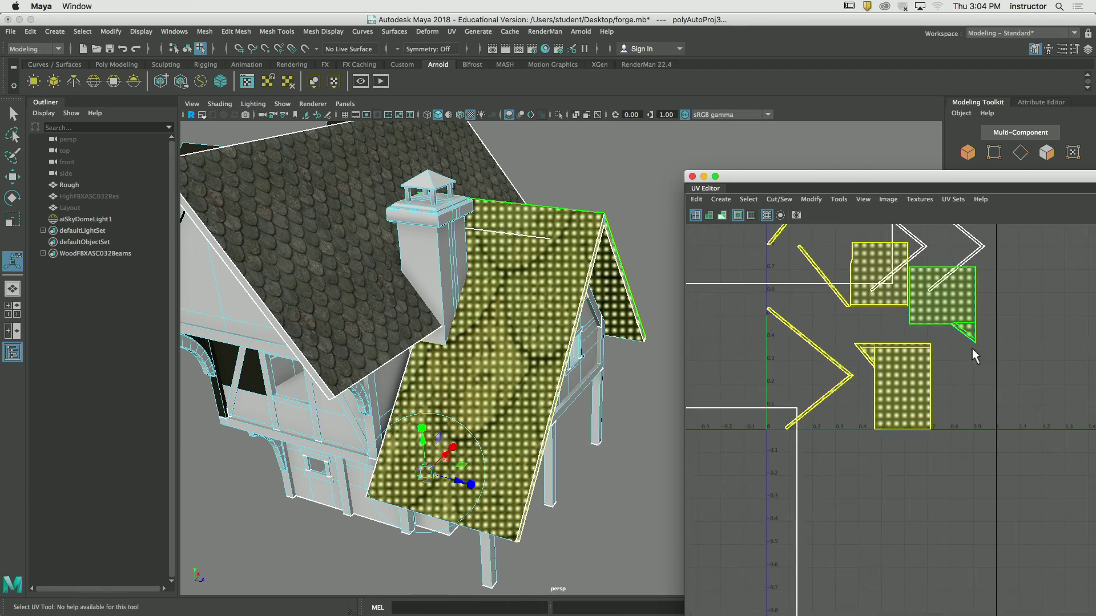
key(w)
click(988, 415)
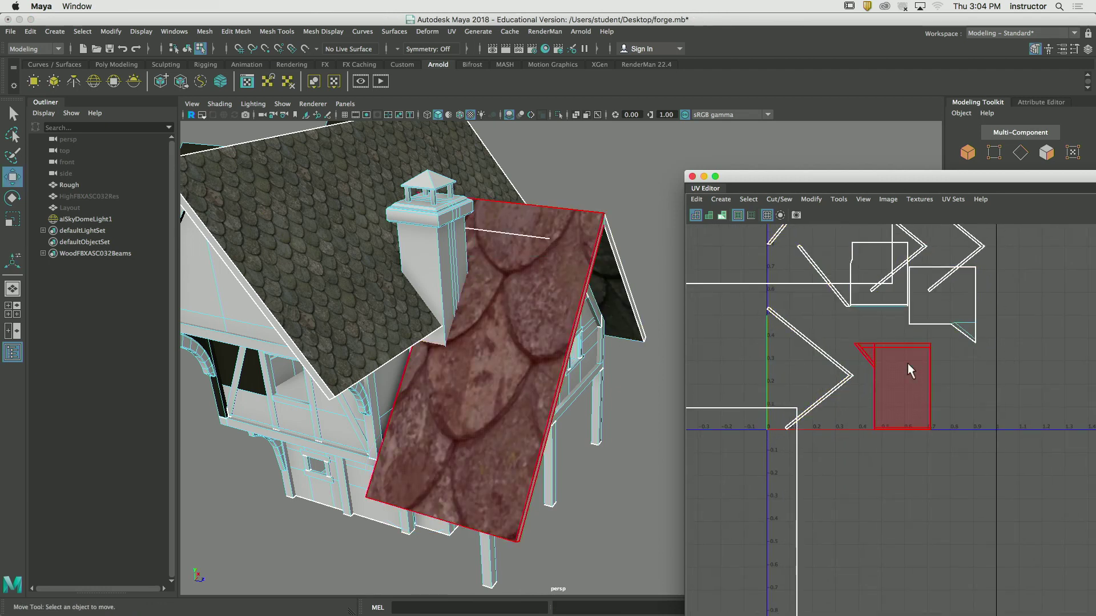
alt+middle_drag(957, 334, 951, 372)
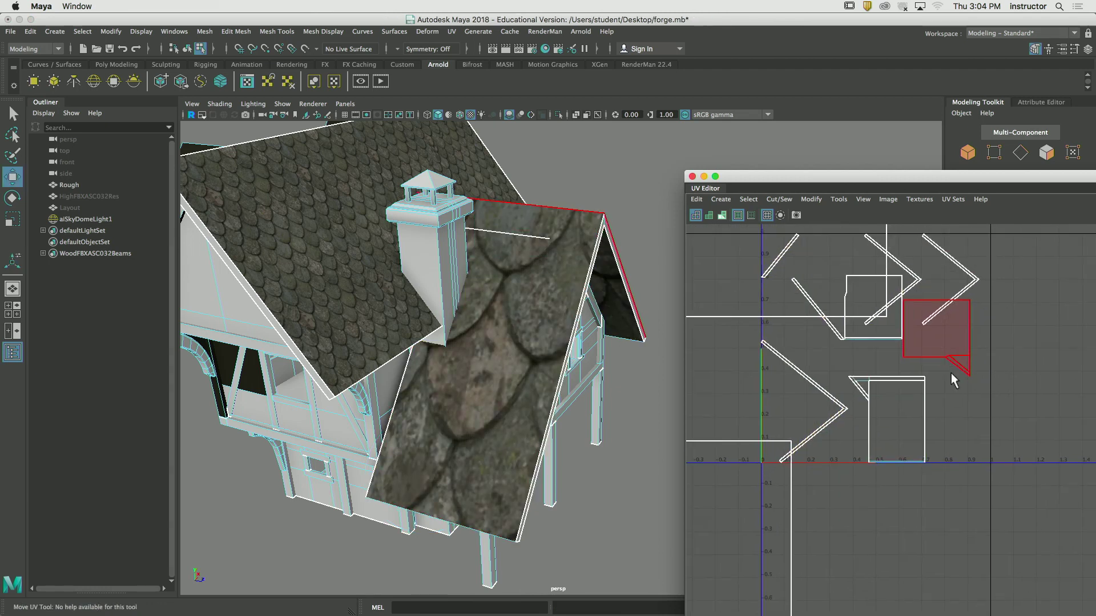
click(901, 394)
click(639, 388)
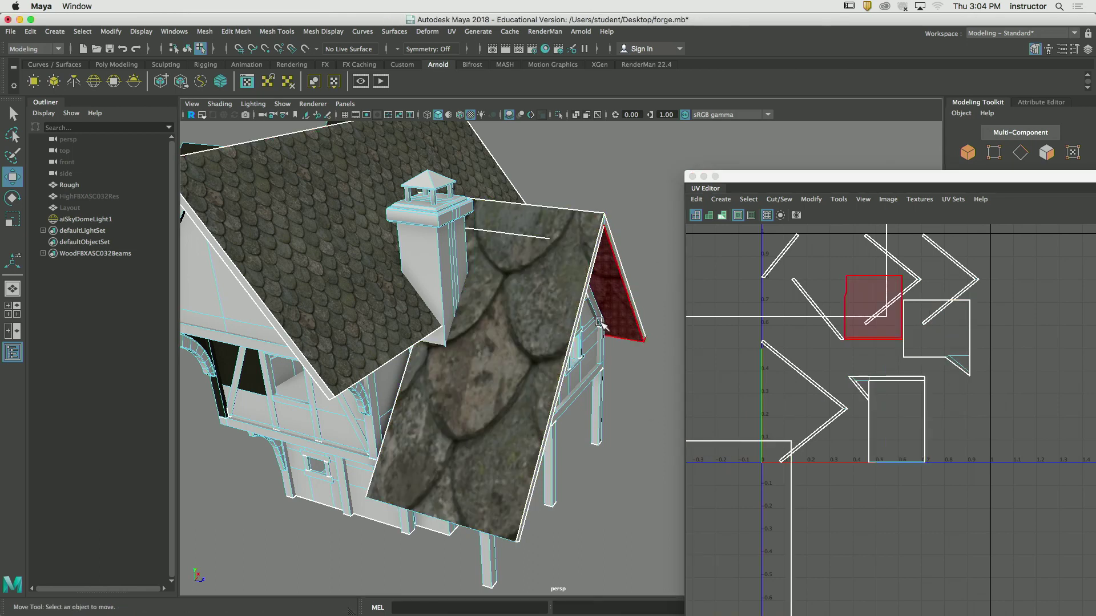
scroll(580, 313, up, 5)
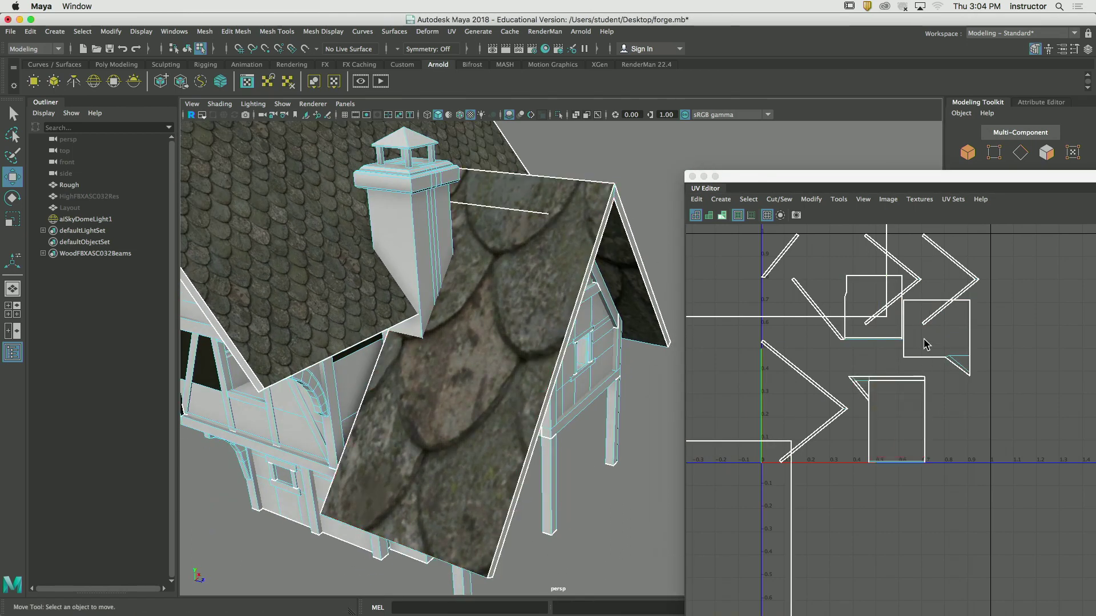
Select the UV shell of the wing roof slope facing away from the chimney and rotate it about 90 degrees counterclockwise
alt+drag(485, 341, 463, 345)
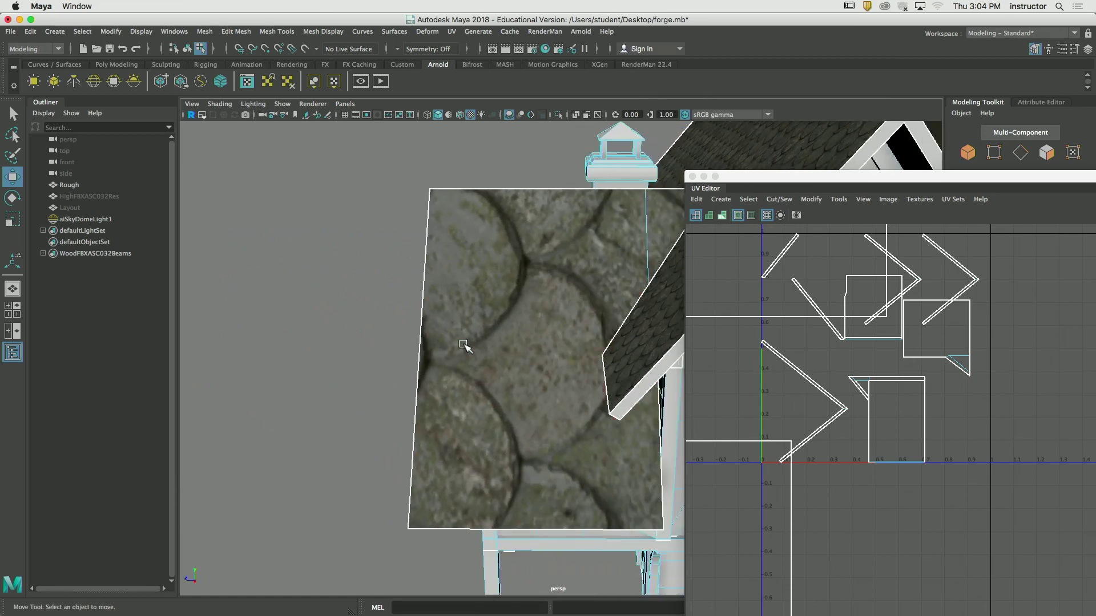
click(463, 345)
key(e)
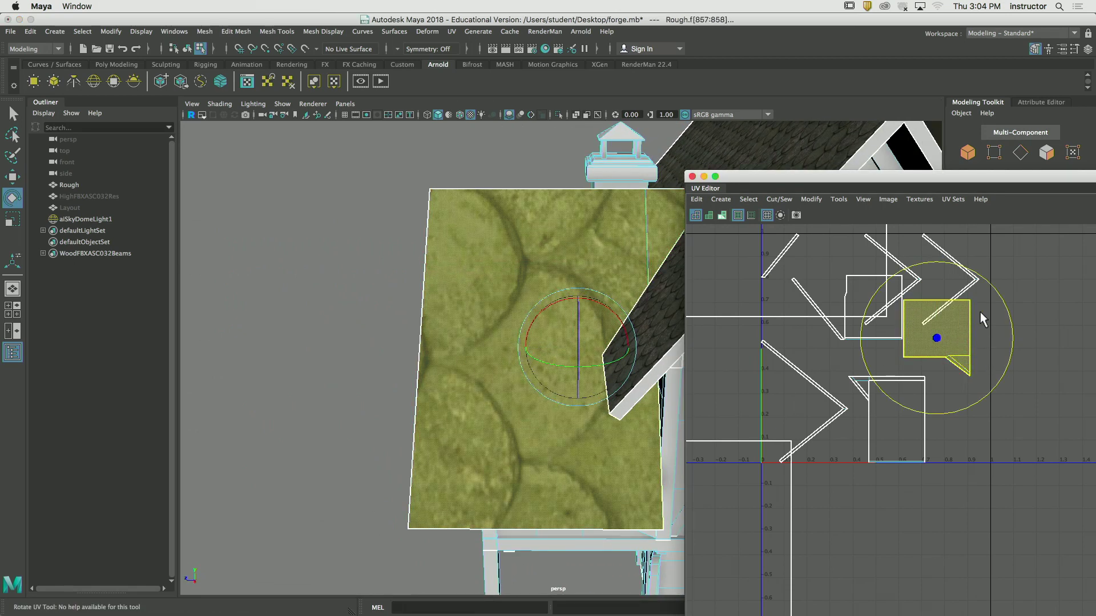
drag(1003, 297, 862, 258)
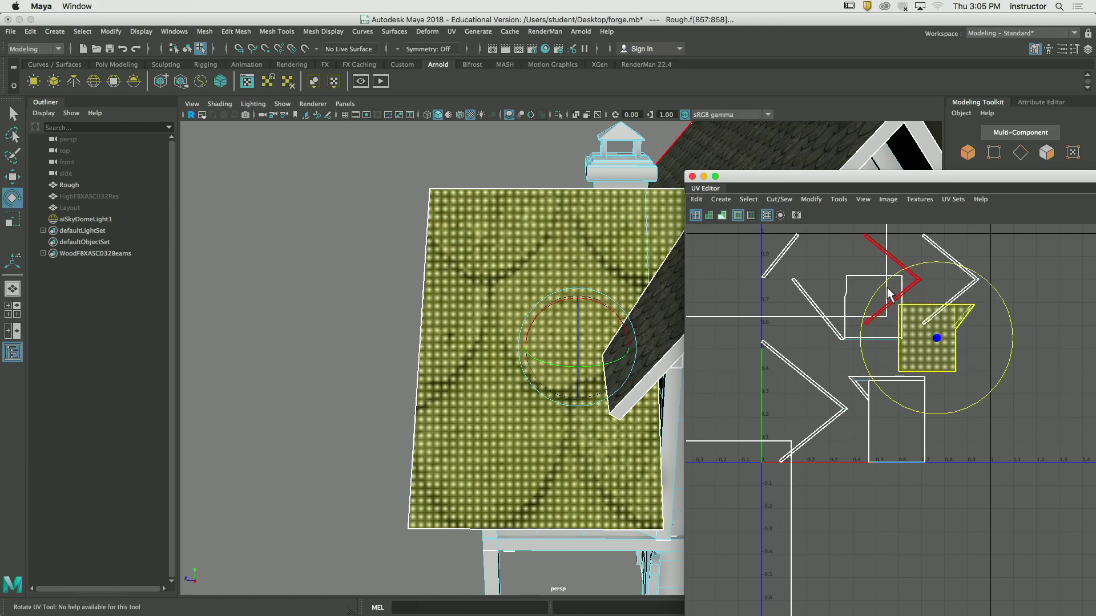
key(z)
key(w)
Select both outer slope shells of the wing roof and scale them up uniformly until their tiles match the main roof's
click(826, 375)
alt+drag(656, 365, 856, 367)
click(945, 358)
click(945, 358)
key(q)
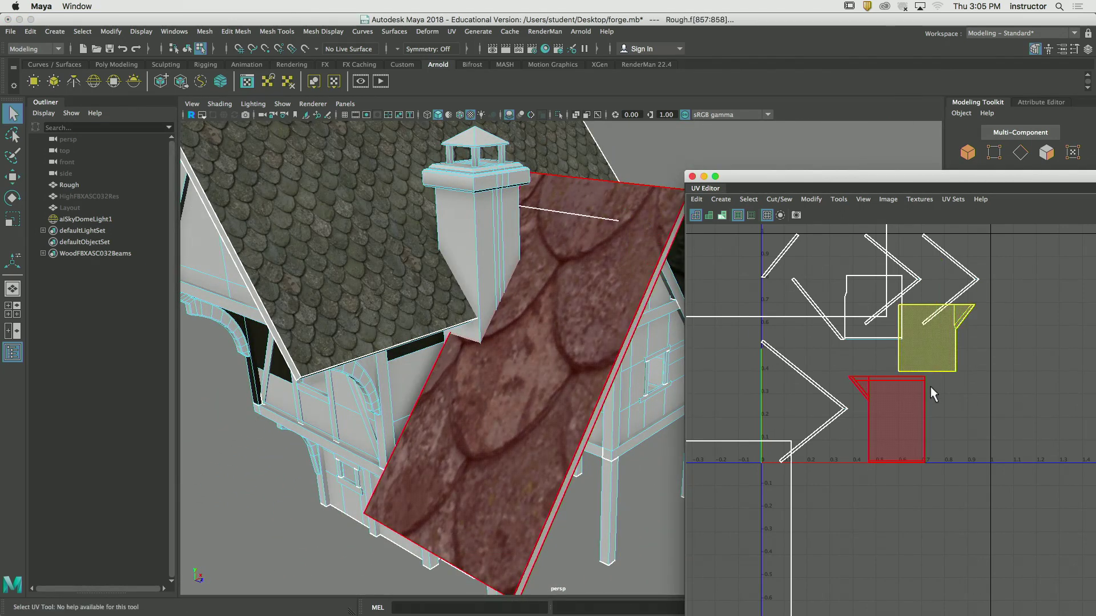
shift+click(910, 406)
alt+drag(514, 318, 352, 251)
key(r)
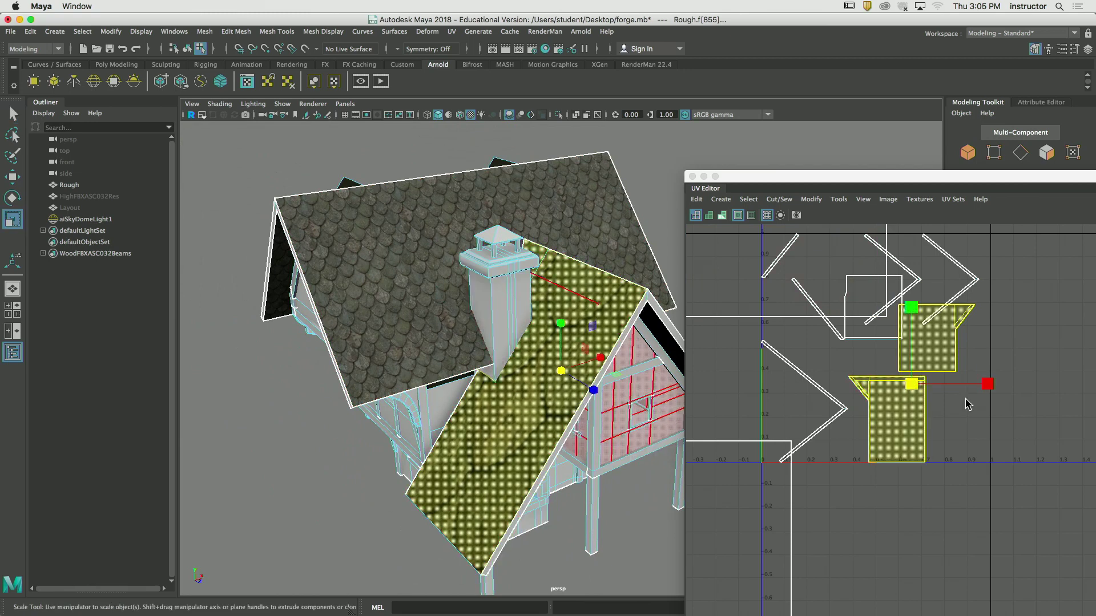
drag(914, 388, 1094, 406)
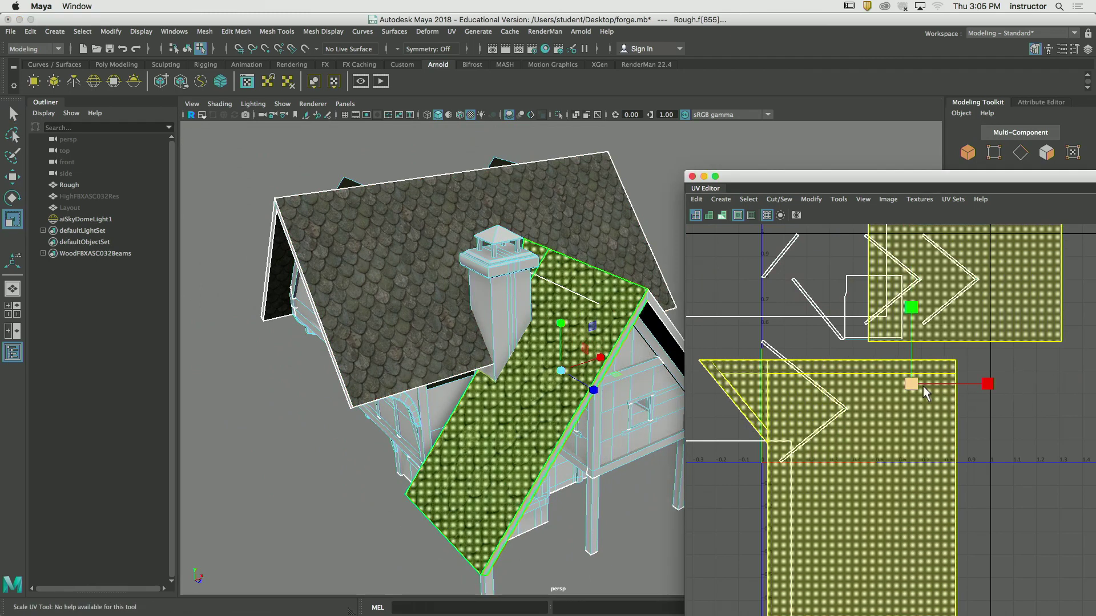
drag(922, 386, 1036, 395)
key(q)
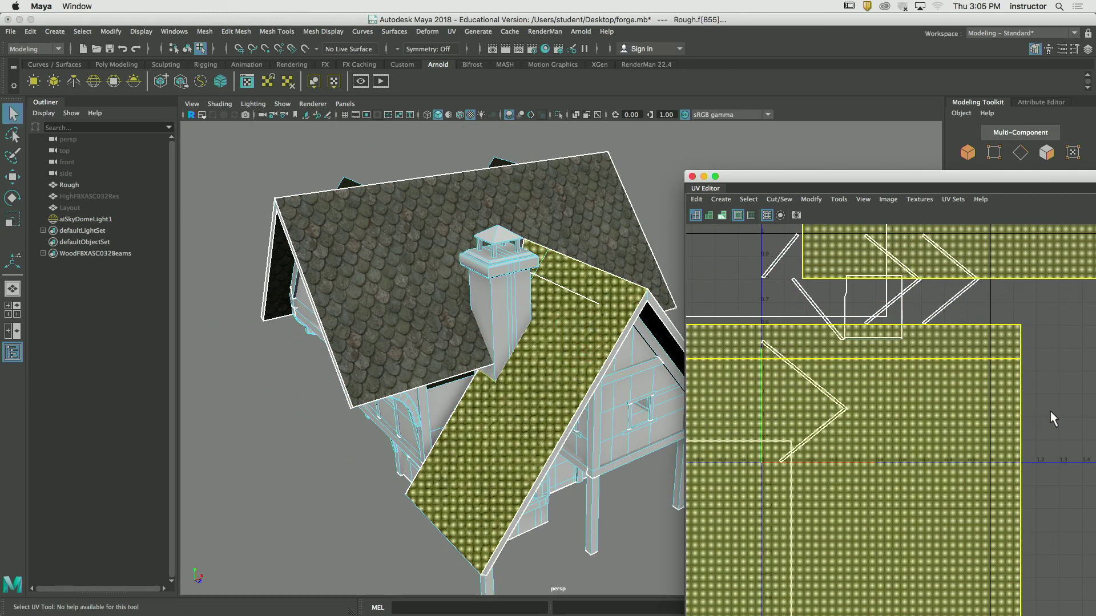
Deselect the wing roof shells and compare the tile size where the wing roof meets the main roof behind the chimney
click(1051, 411)
alt+drag(513, 388, 514, 411)
scroll(416, 371, up, 6)
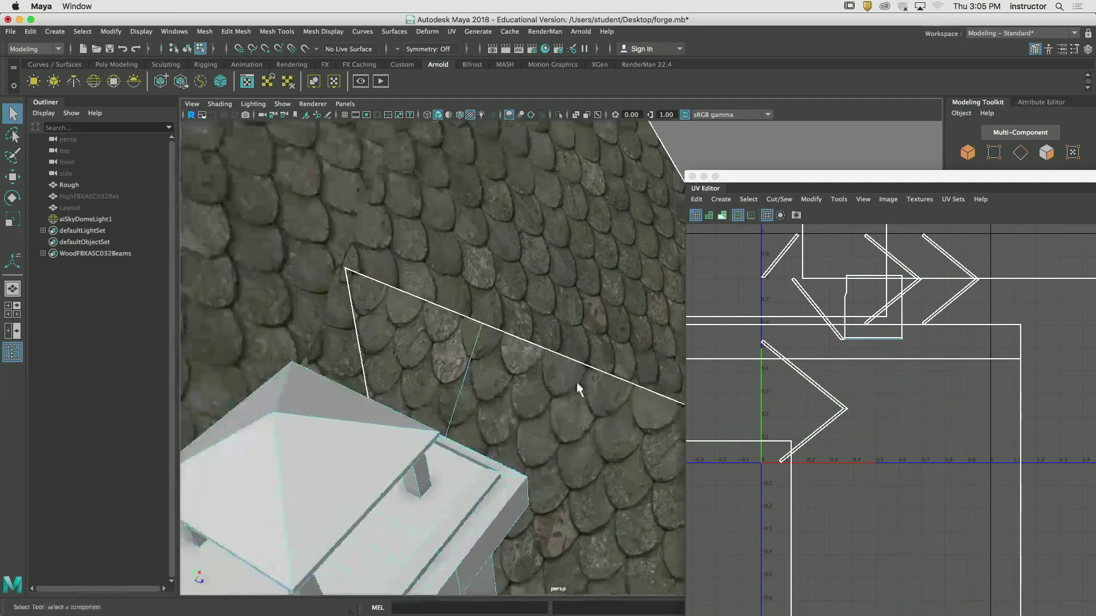
Select both outer slope shells of the wing roof and scale them down slightly to match the main roof's tile size
alt+drag(576, 382, 386, 357)
alt+right_drag(386, 358, 434, 388)
scroll(867, 389, up, 5)
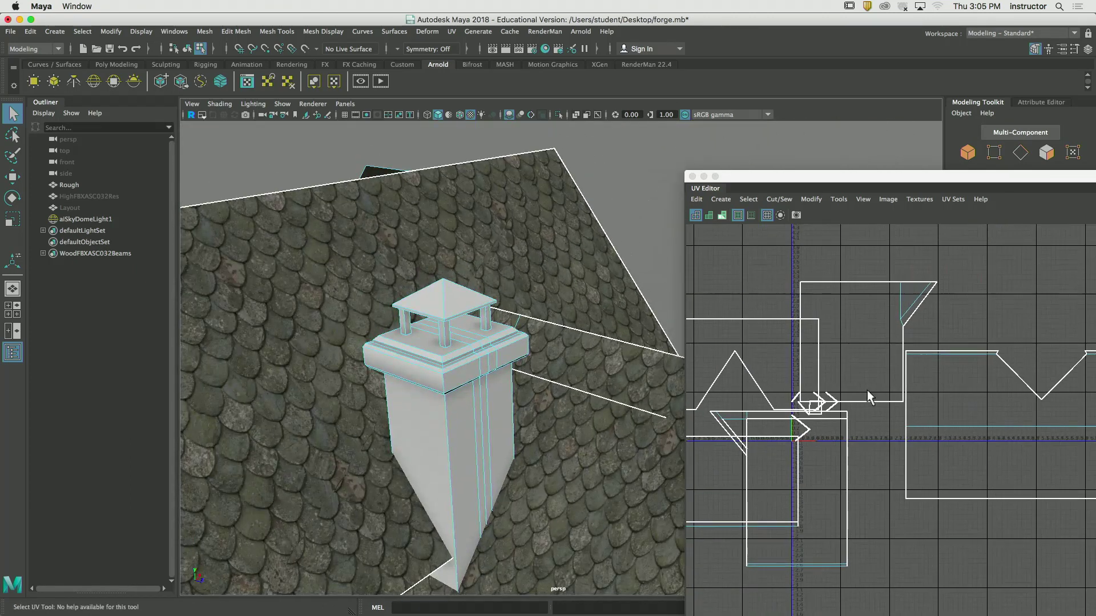
click(865, 374)
key(r)
shift+click(826, 479)
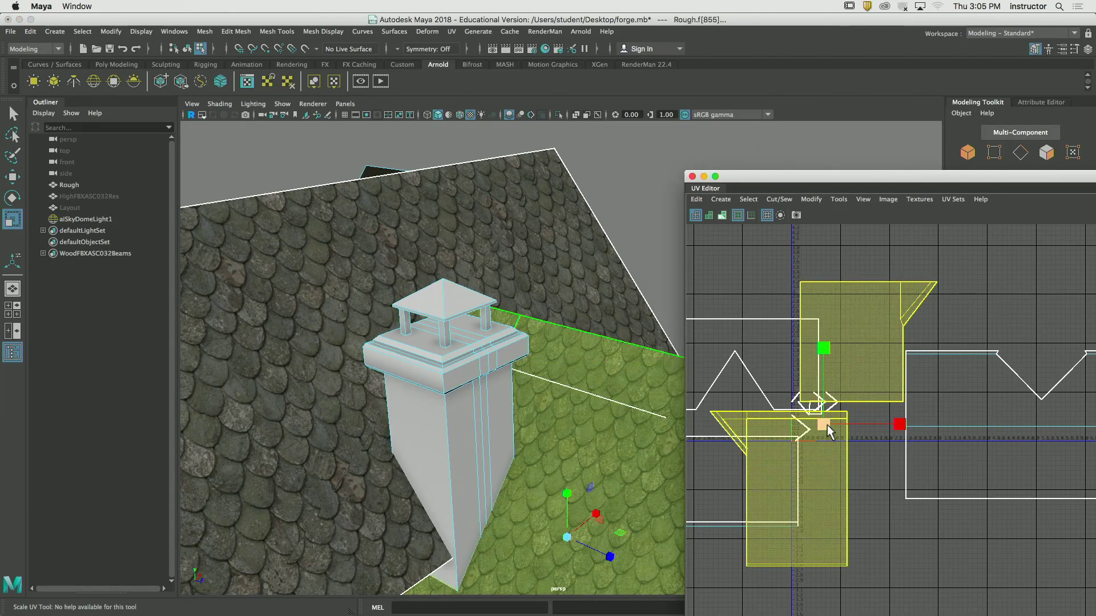
mouse_move(829, 431)
mouse_down()
mouse_move(819, 435)
mouse_move(833, 432)
mouse_up()
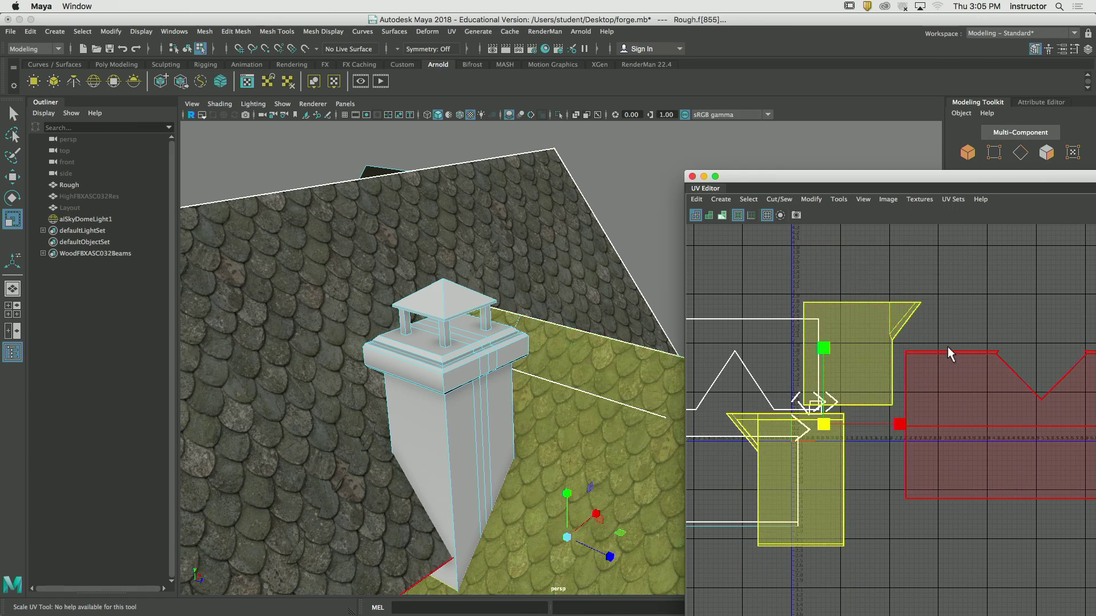
key(q)
click(937, 311)
scroll(874, 347, down, 1)
Move both wing roof slope shells into the empty area above the main roof's shells and place them side by side
click(862, 382)
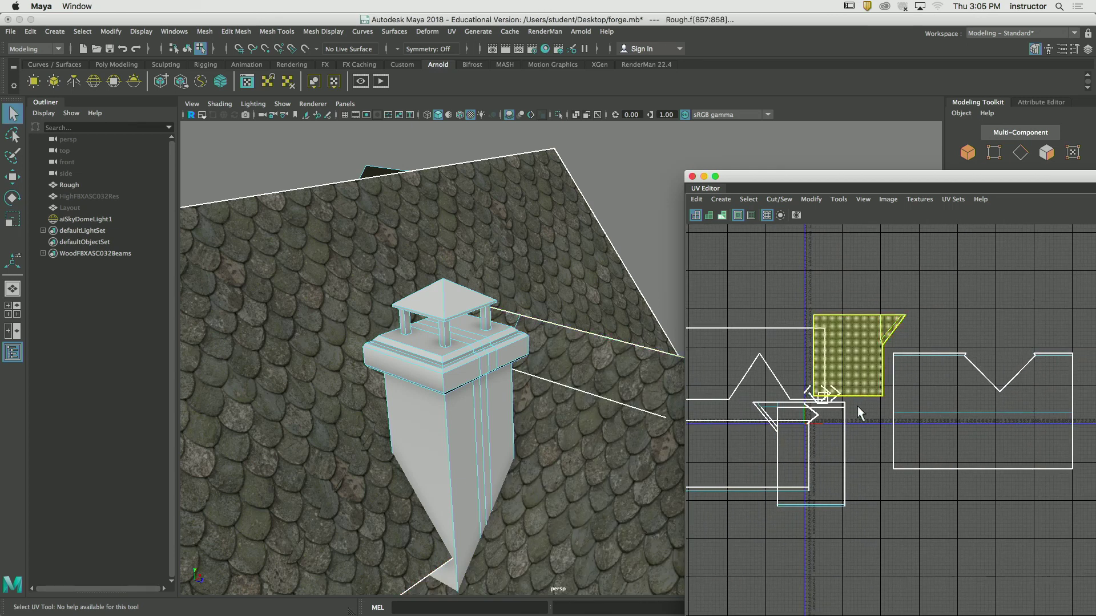
shift+click(606, 359)
alt+drag(606, 359, 588, 342)
key(w)
alt+middle_drag(857, 370, 908, 420)
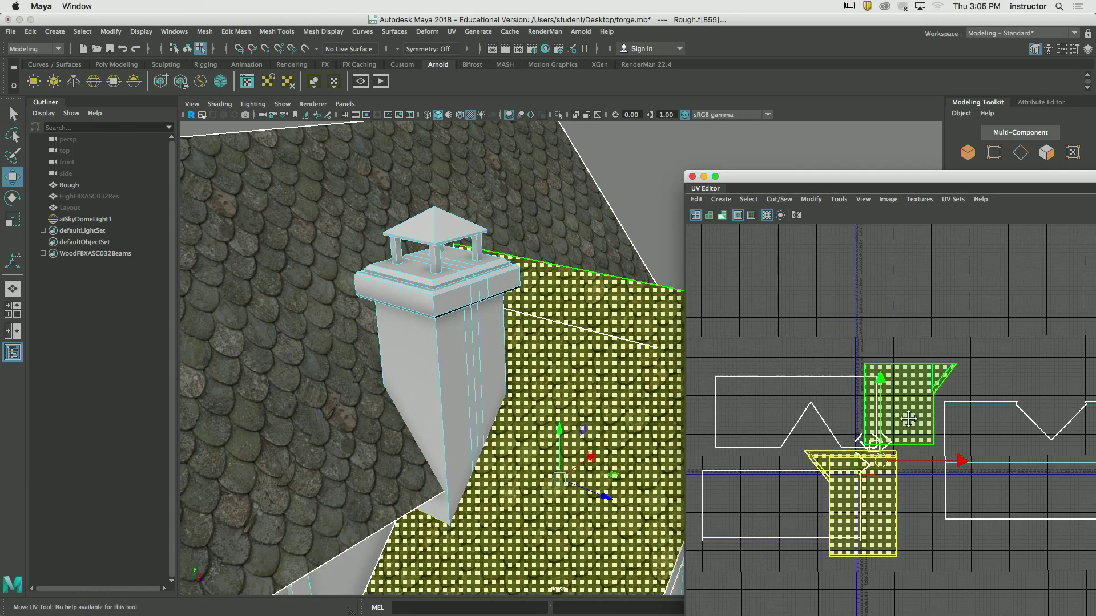
drag(880, 461, 773, 281)
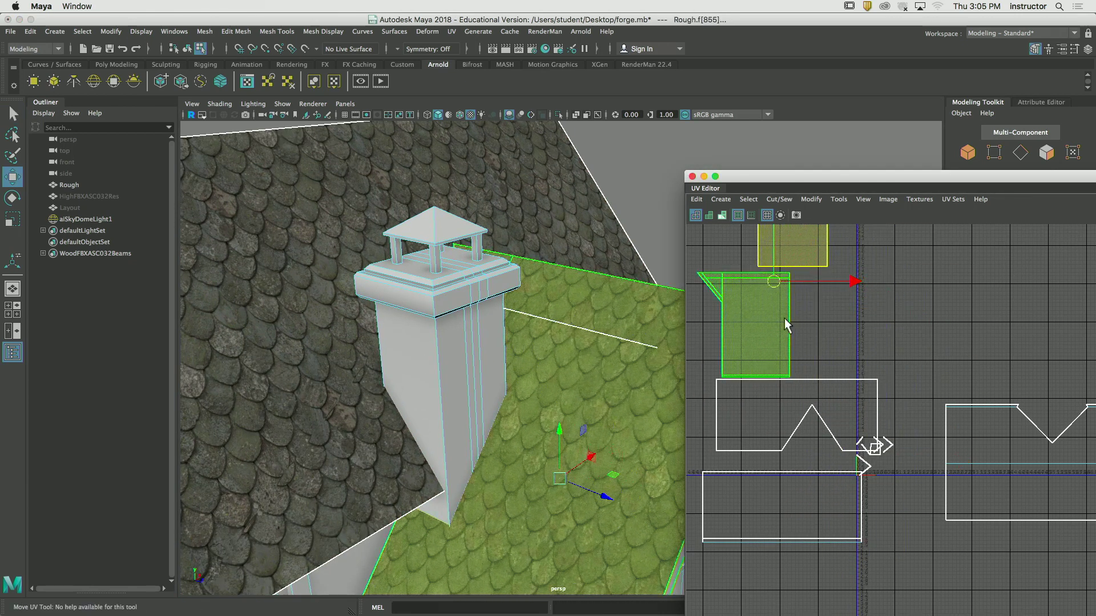
click(819, 339)
click(813, 259)
drag(809, 233, 846, 323)
click(793, 255)
Select the underside face of the wing roof and delete its UVs
key(q)
alt+drag(656, 354, 526, 331)
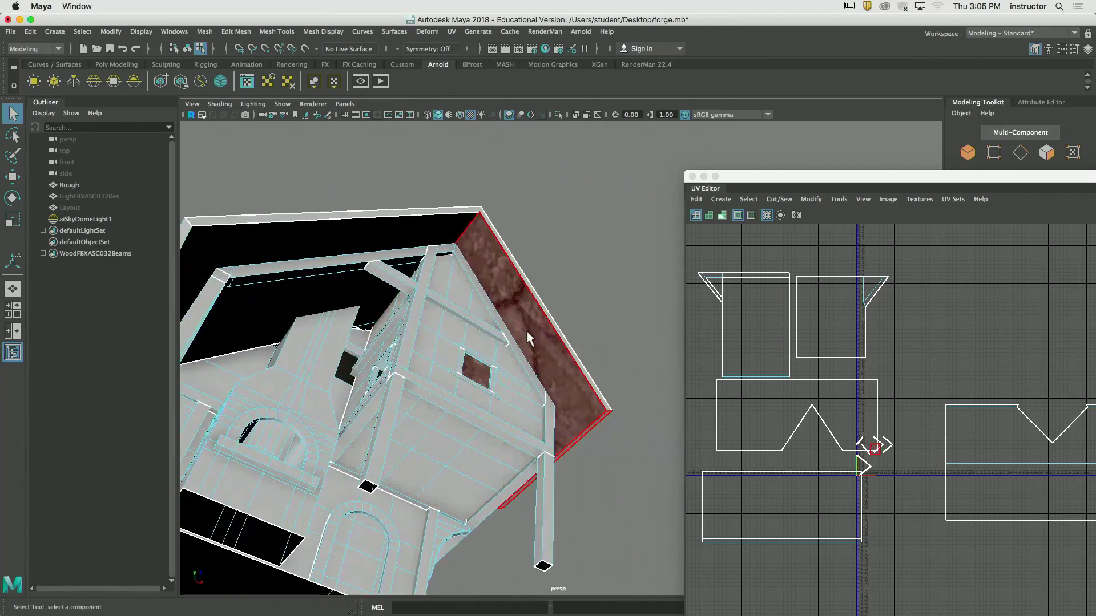
click(526, 331)
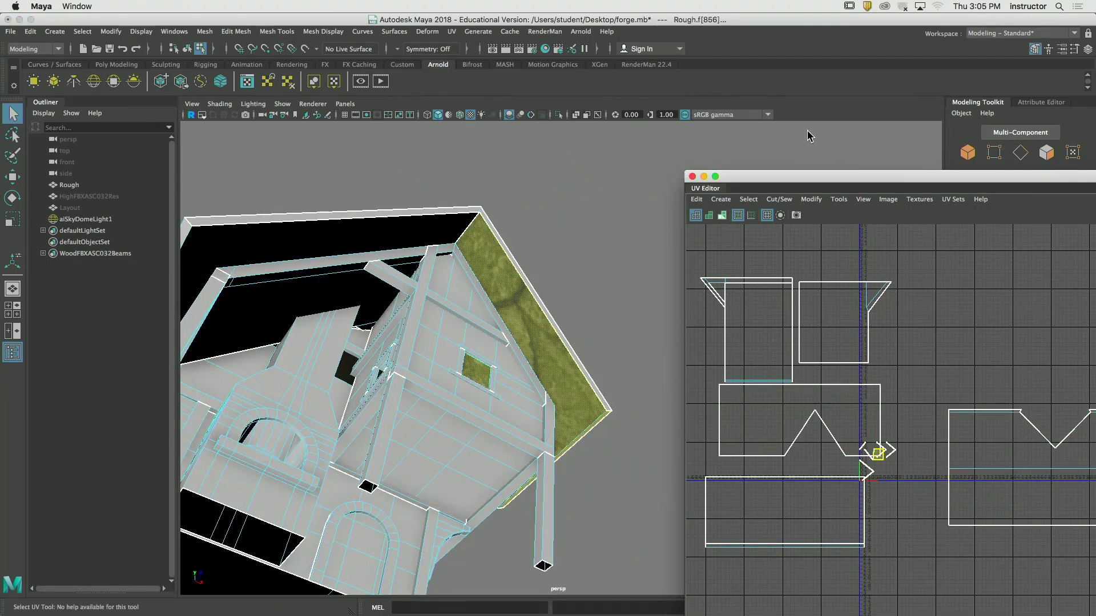
click(697, 199)
click(720, 242)
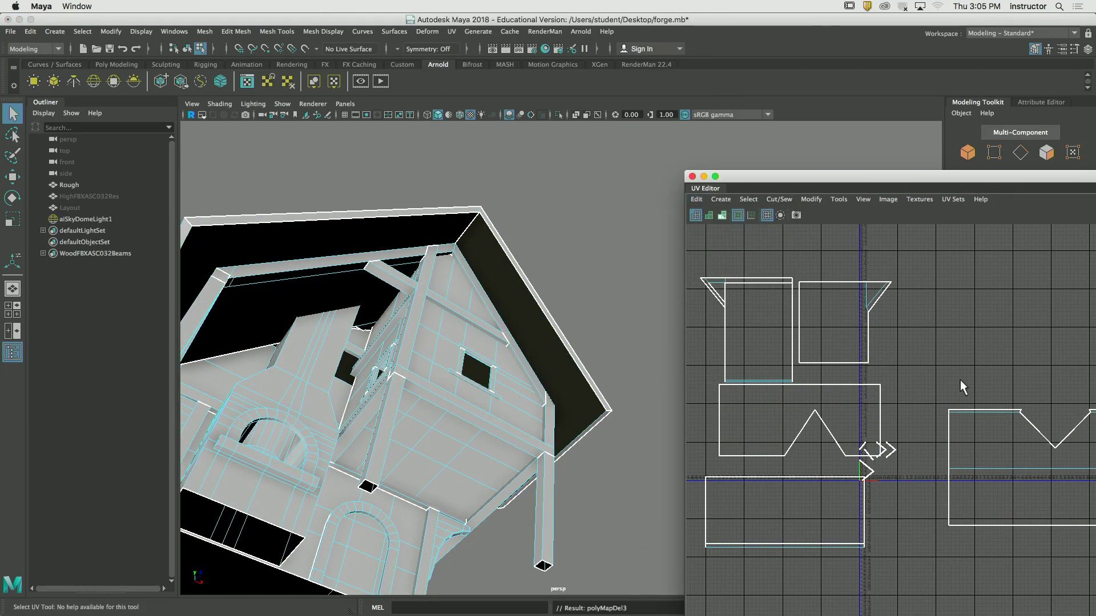
Select the roofs of both dormers on the main roof and apply an automatic UV projection to them
alt+drag(565, 379, 462, 388)
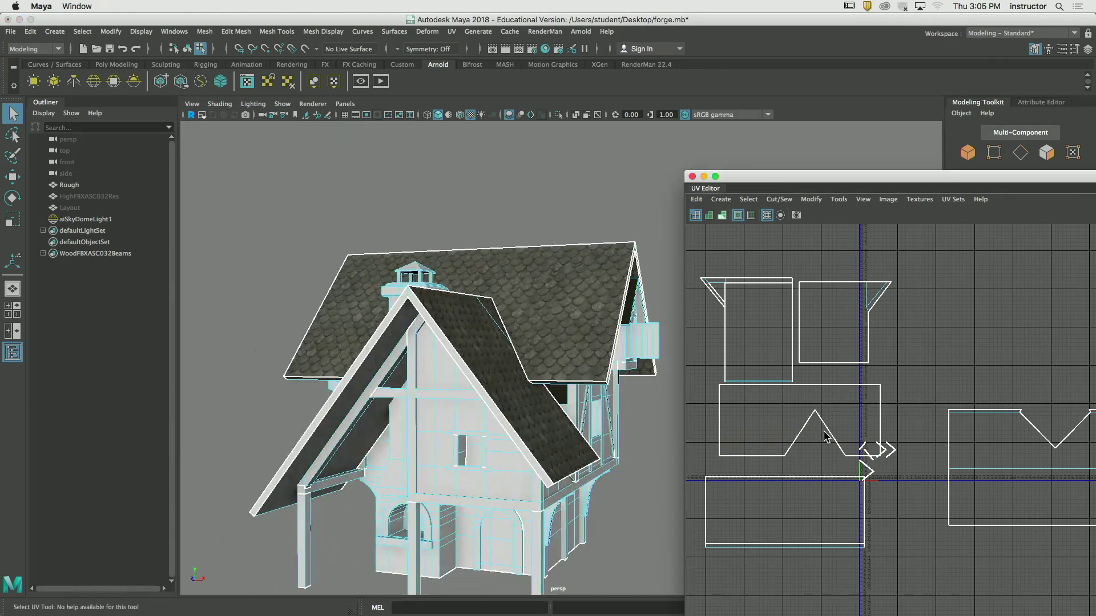
scroll(911, 450, up, 4)
scroll(488, 312, up, 3)
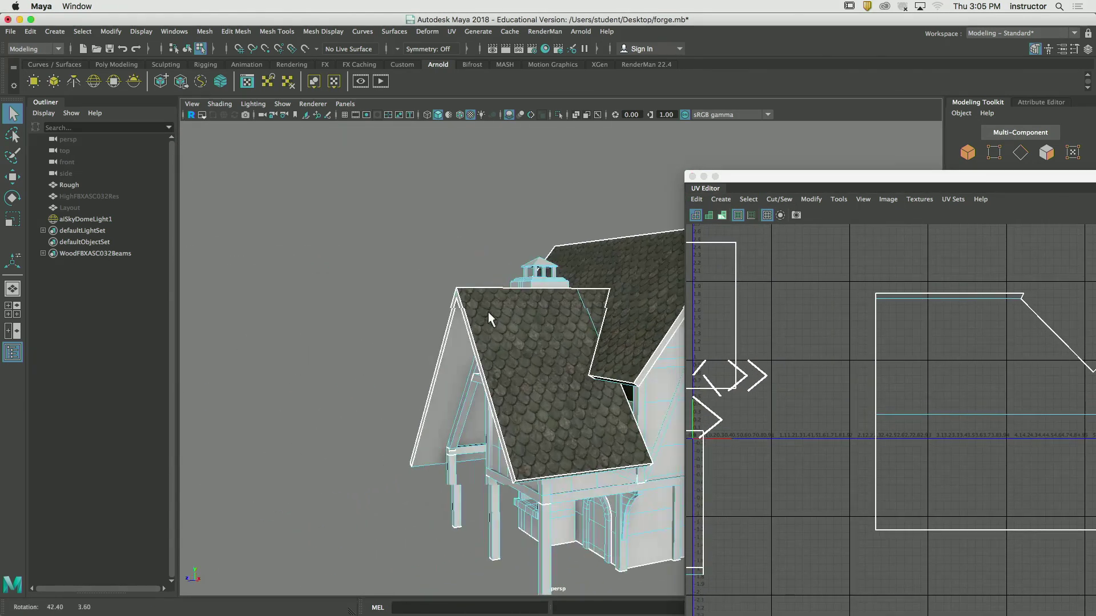
alt+middle_drag(487, 312, 510, 283)
alt+drag(510, 283, 566, 345)
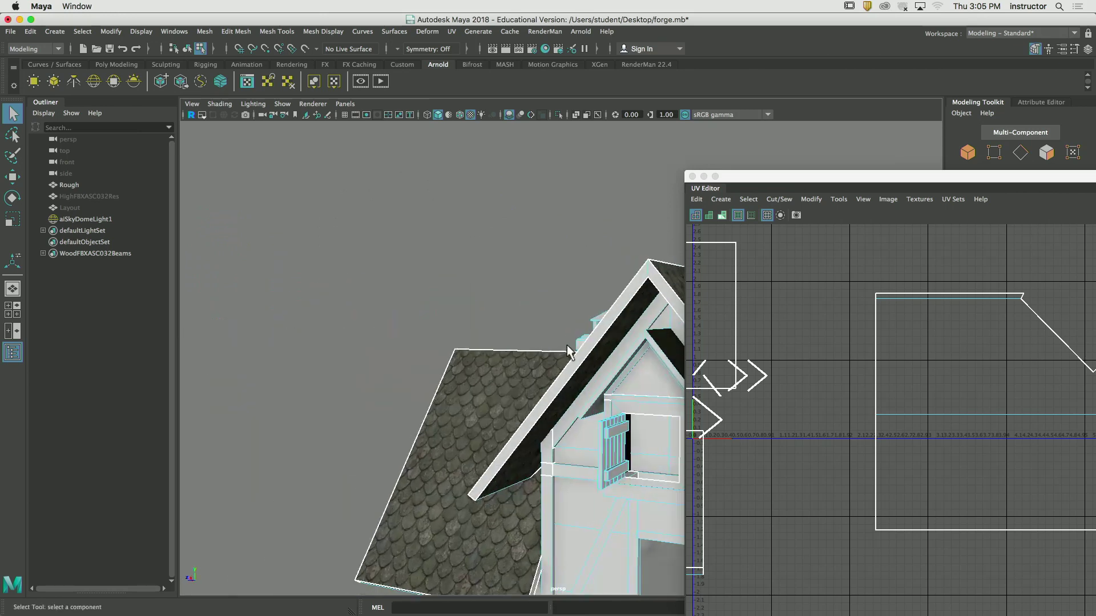
alt+middle_drag(567, 345, 370, 338)
alt+drag(370, 338, 393, 336)
click(440, 282)
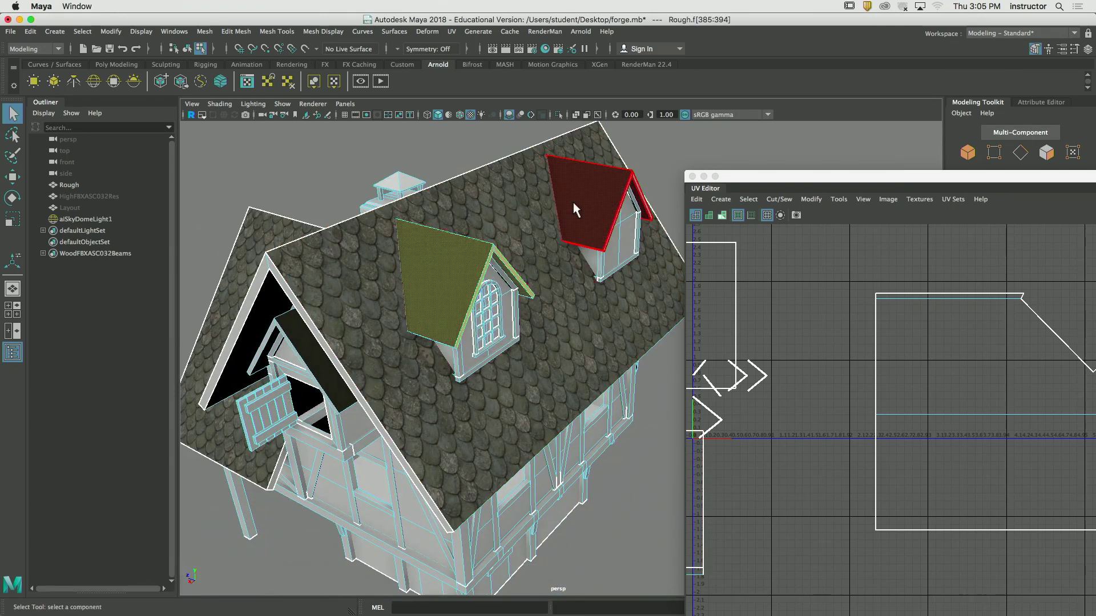
shift+click(577, 200)
click(717, 200)
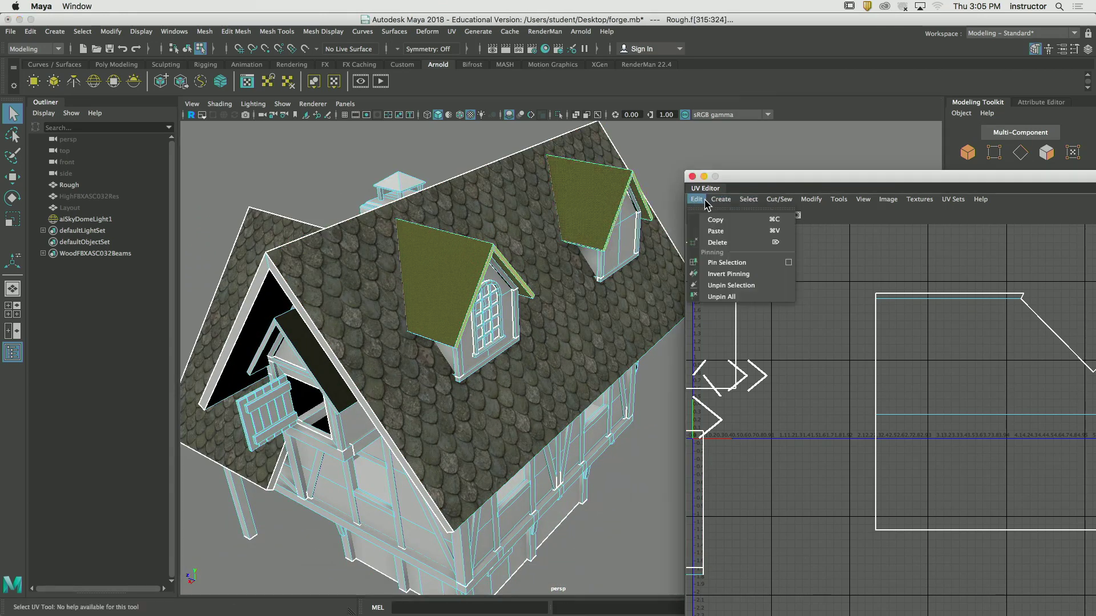
click(743, 242)
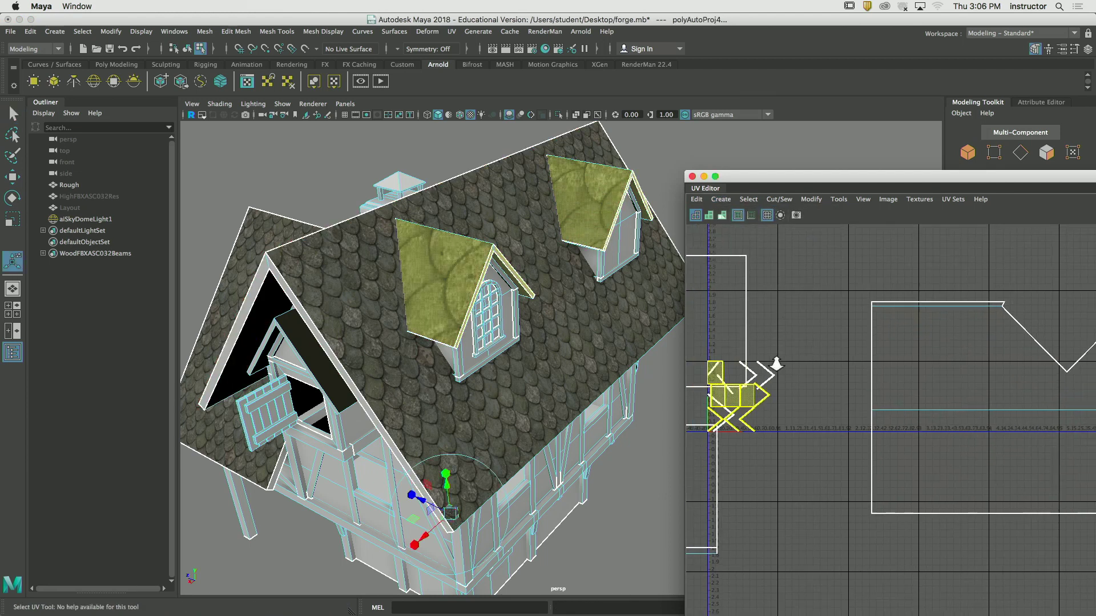
Move the dormer roofs' new UV shells to an empty area away from the other roof shells and deselect them
scroll(562, 213, up, 10)
scroll(779, 375, up, 5)
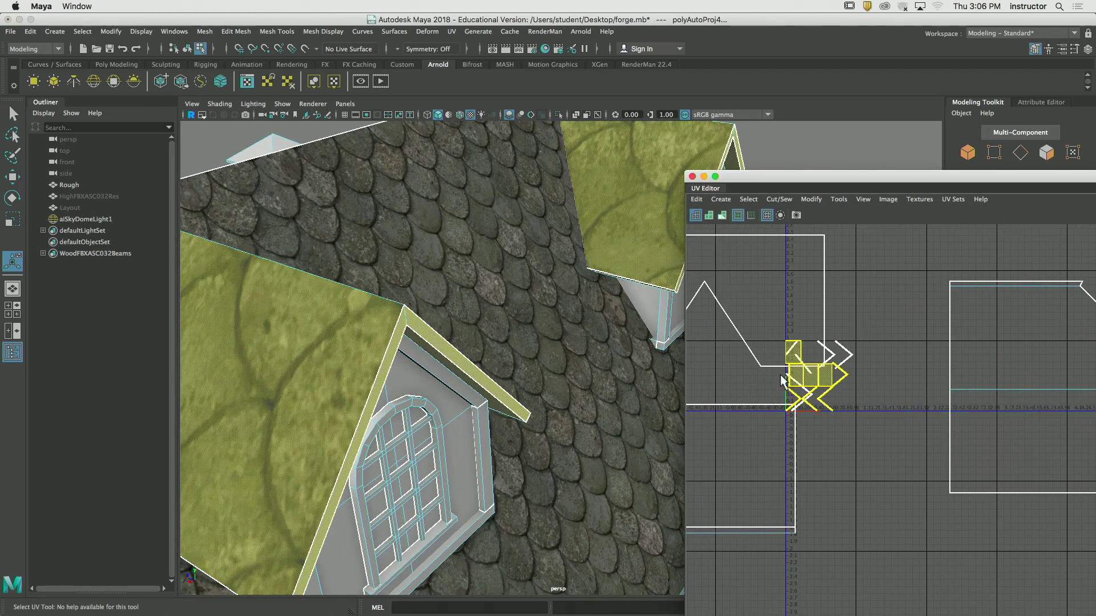
scroll(844, 463, down, 5)
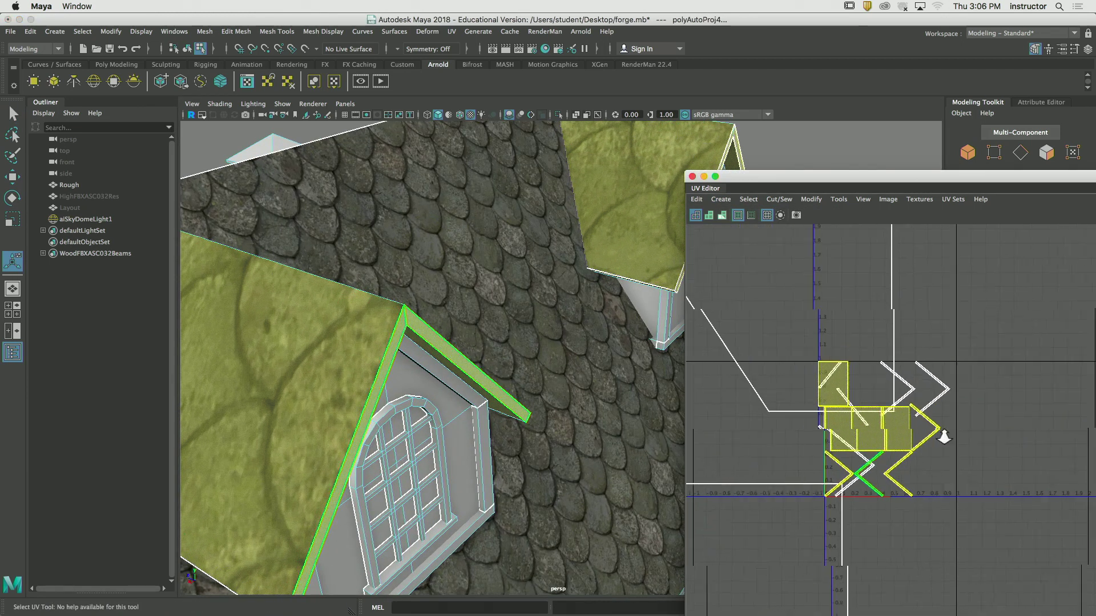
scroll(704, 421, down, 6)
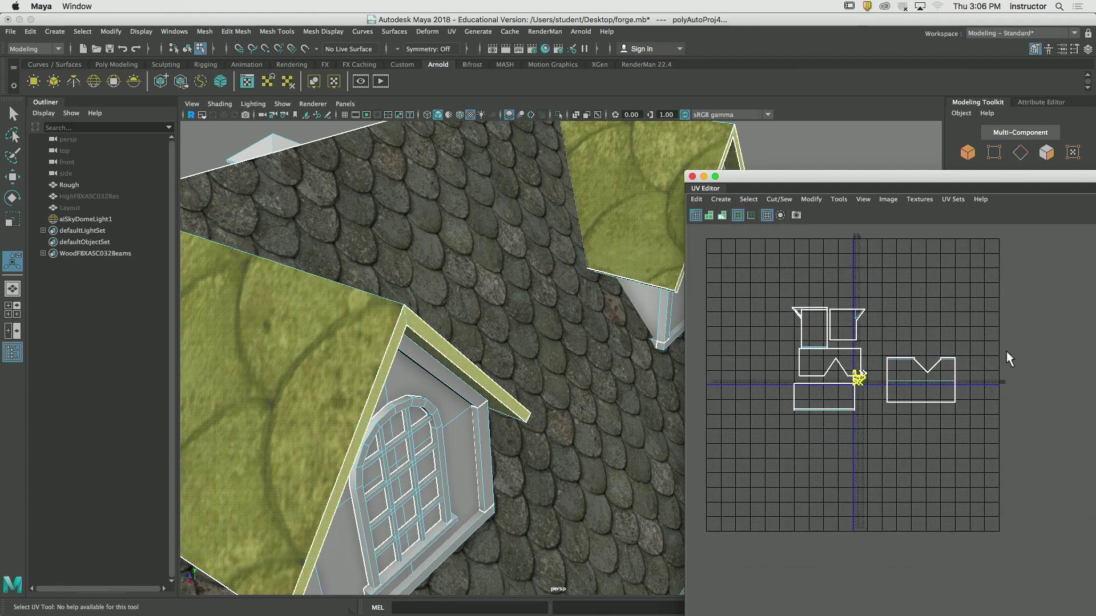
key(w)
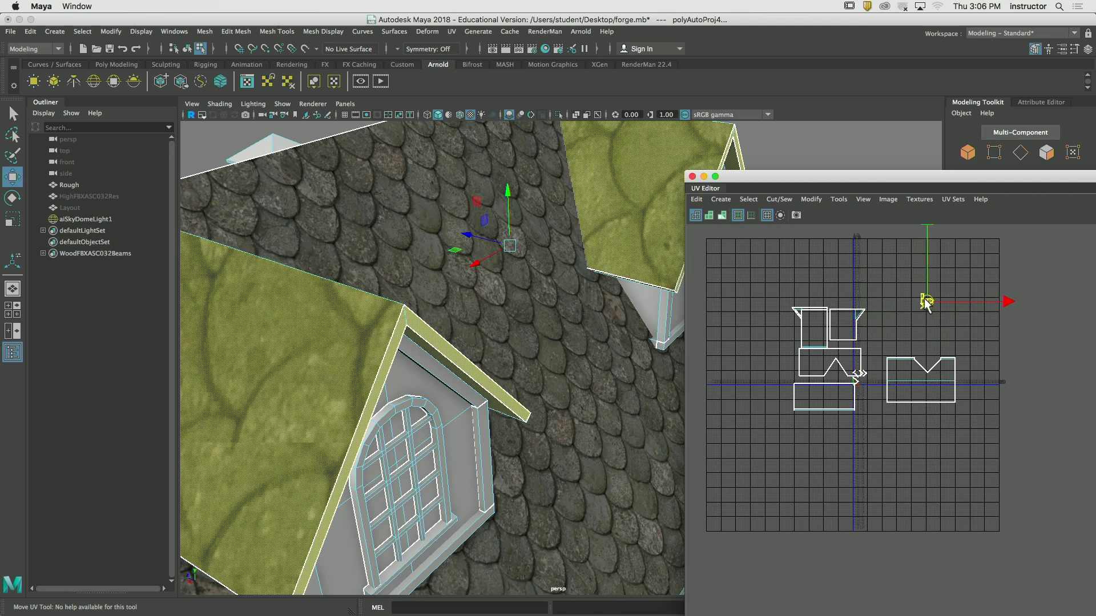
key(q)
click(936, 320)
alt+middle_drag(936, 321, 820, 354)
scroll(820, 354, up, 8)
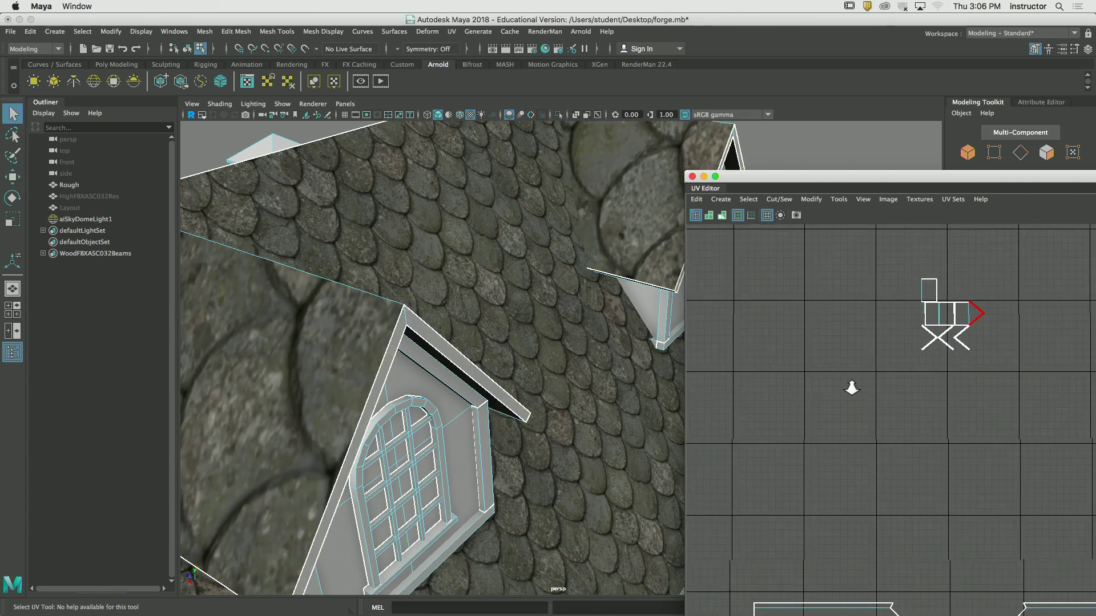
Find the outer slope shell of the dormer nearest the open gable and rotate it about 90 degrees counterclockwise
alt+drag(484, 369, 321, 366)
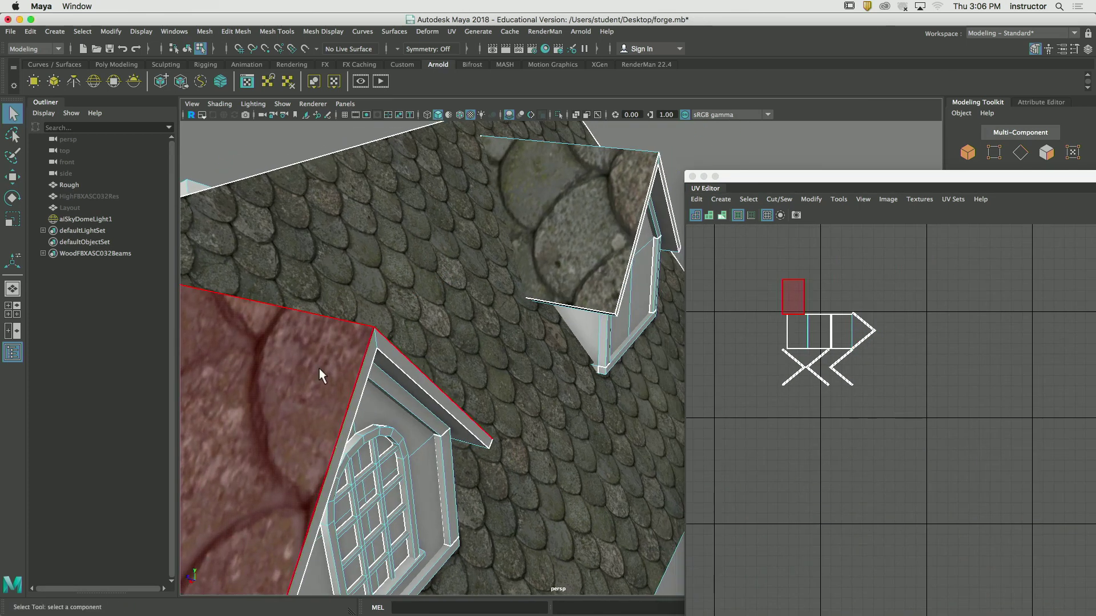
click(320, 368)
click(797, 331)
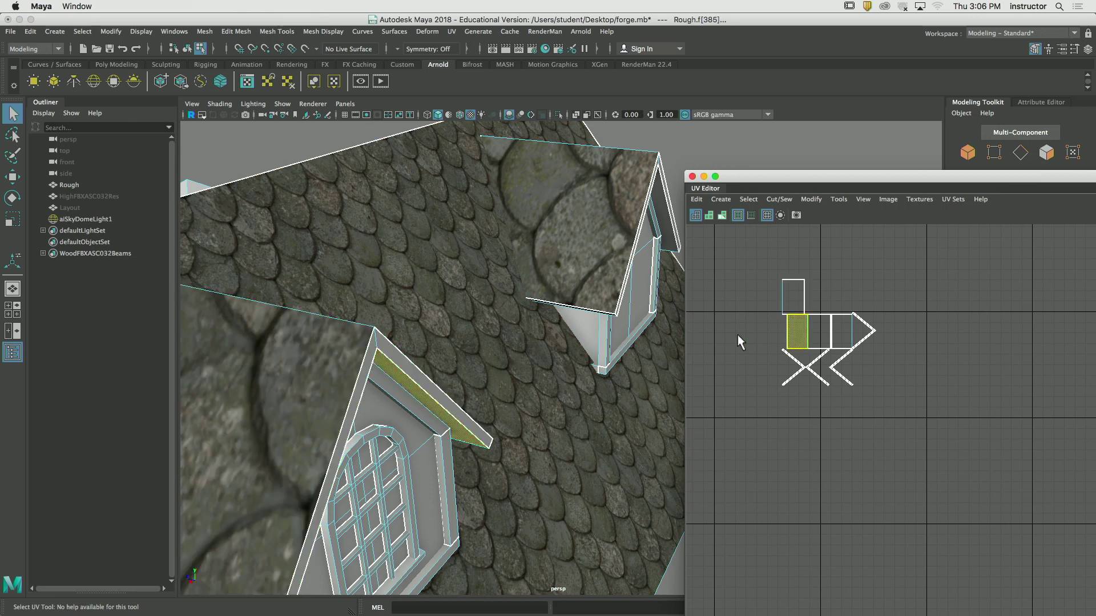
click(808, 290)
mouse_move(440, 318)
alt+mouse_down()
mouse_move(464, 306)
mouse_move(424, 323)
mouse_move(423, 309)
alt+mouse_up()
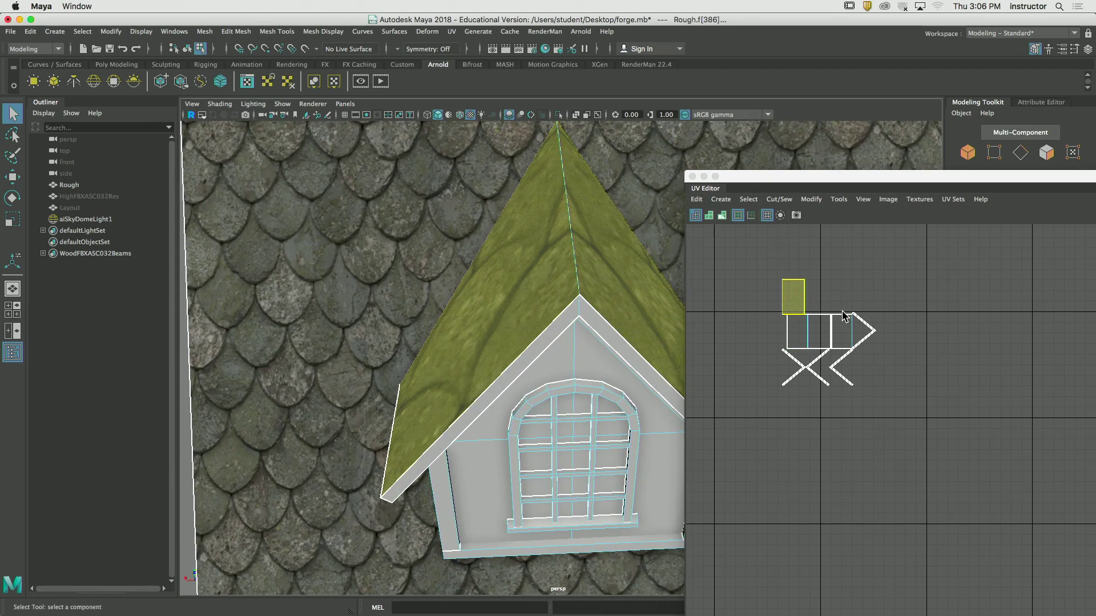
key(e)
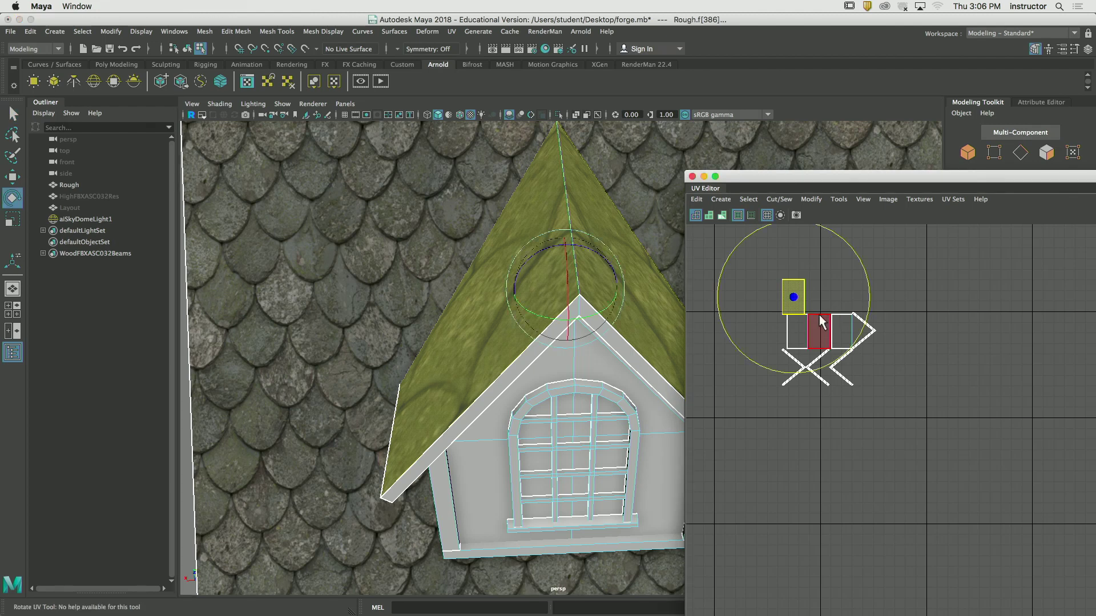
drag(868, 295, 790, 221)
key(q)
click(720, 289)
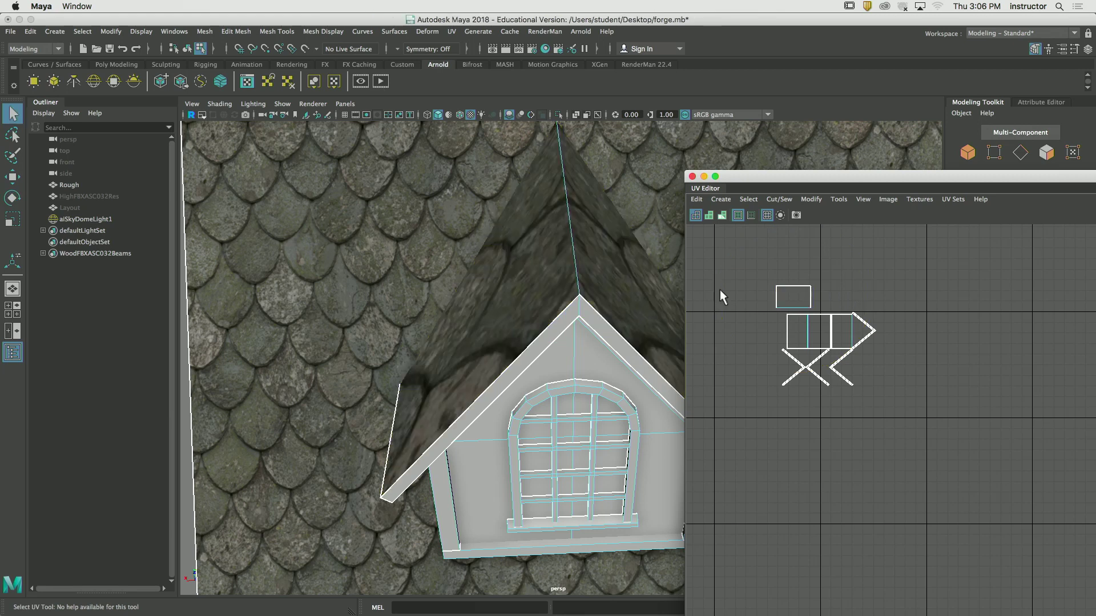
Rotate the same dormer's outer slope shell about 180 degrees so its tiles point down the slope, then deselect it
alt+drag(673, 288, 286, 265)
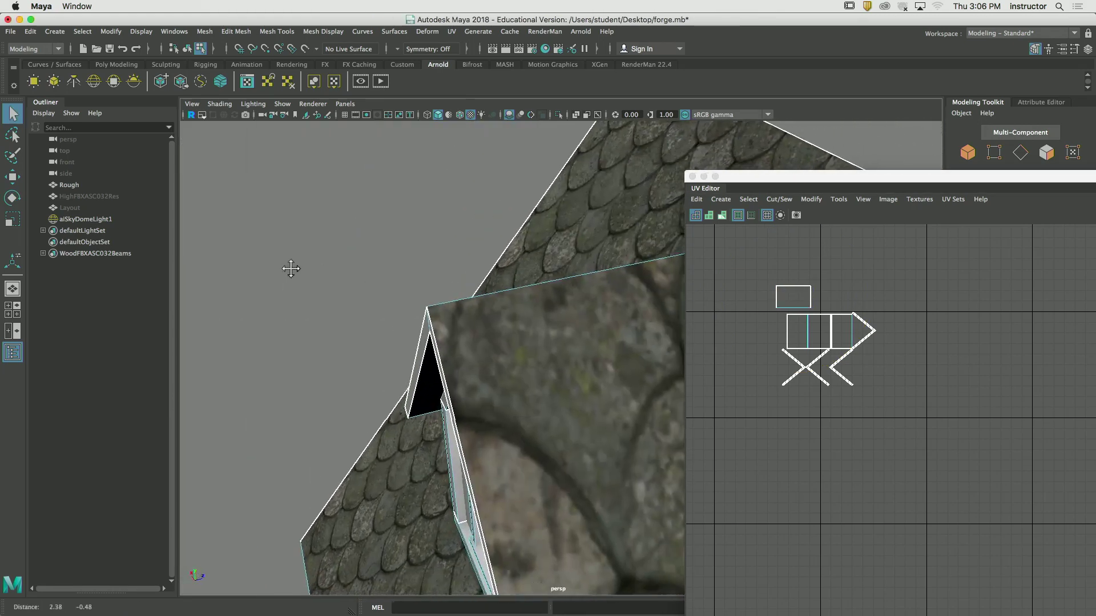
scroll(470, 354, up, 5)
click(801, 302)
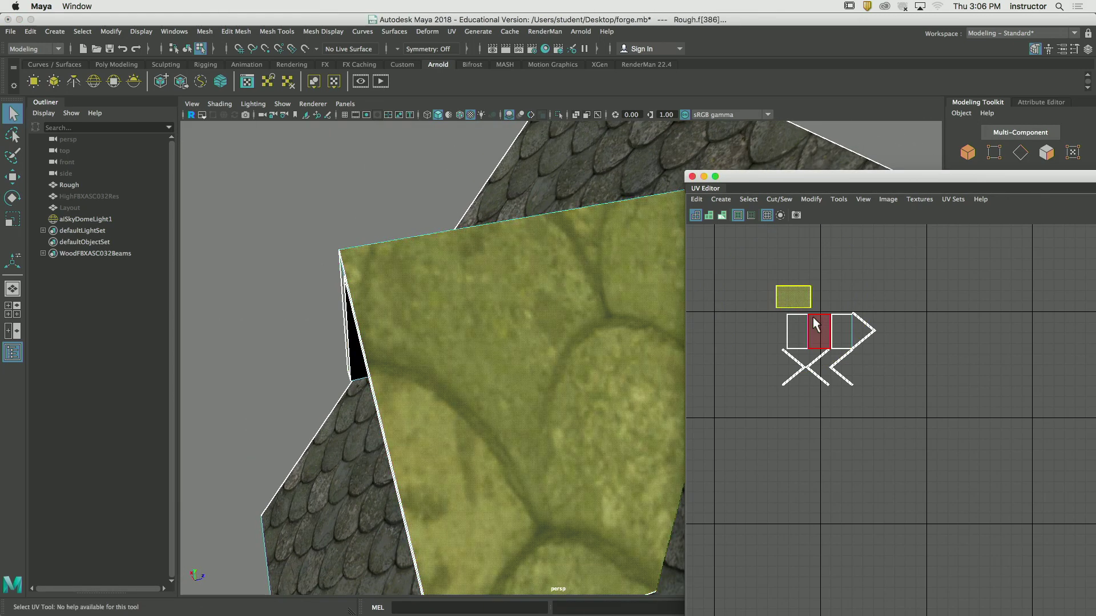
key(e)
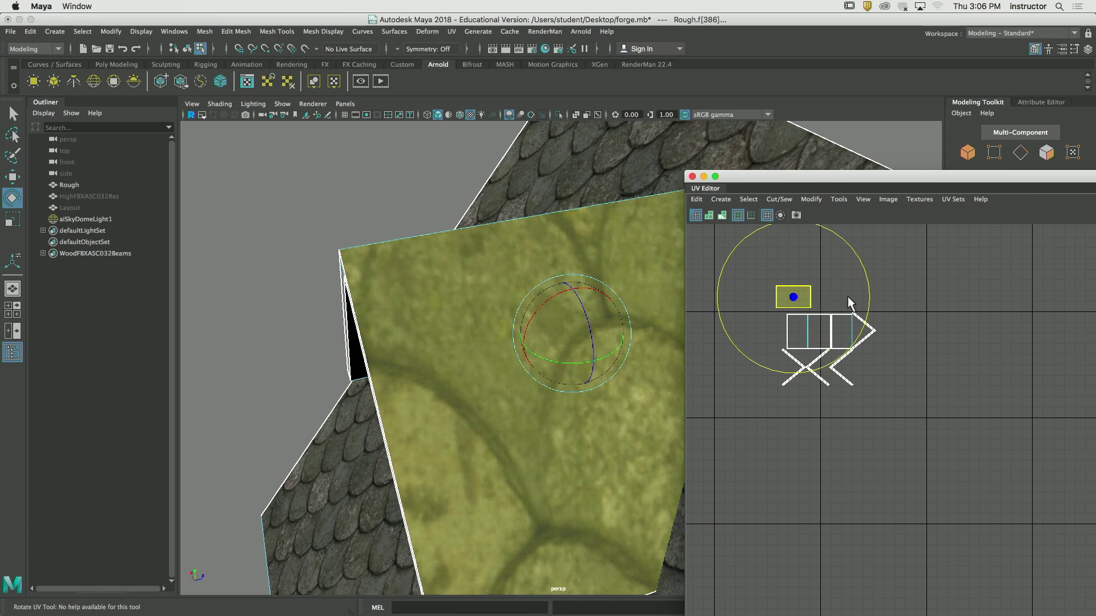
drag(870, 272, 673, 331)
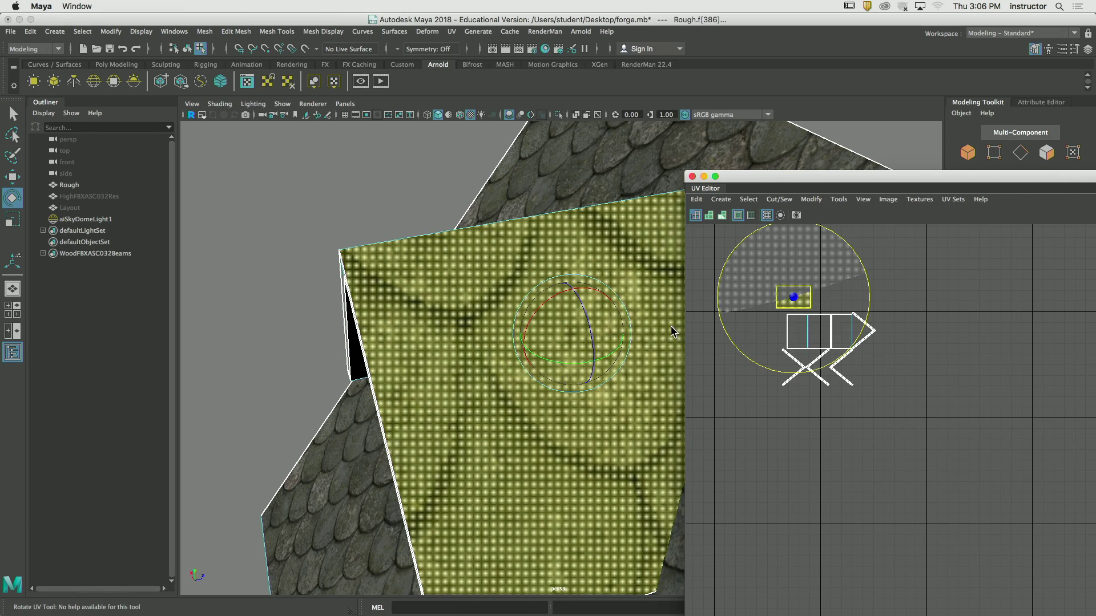
key(q)
click(804, 415)
Rotate the other dormer's outer slope shell about 90 degrees clockwise and move it beside the first dormer's shell
alt+drag(461, 337, 627, 326)
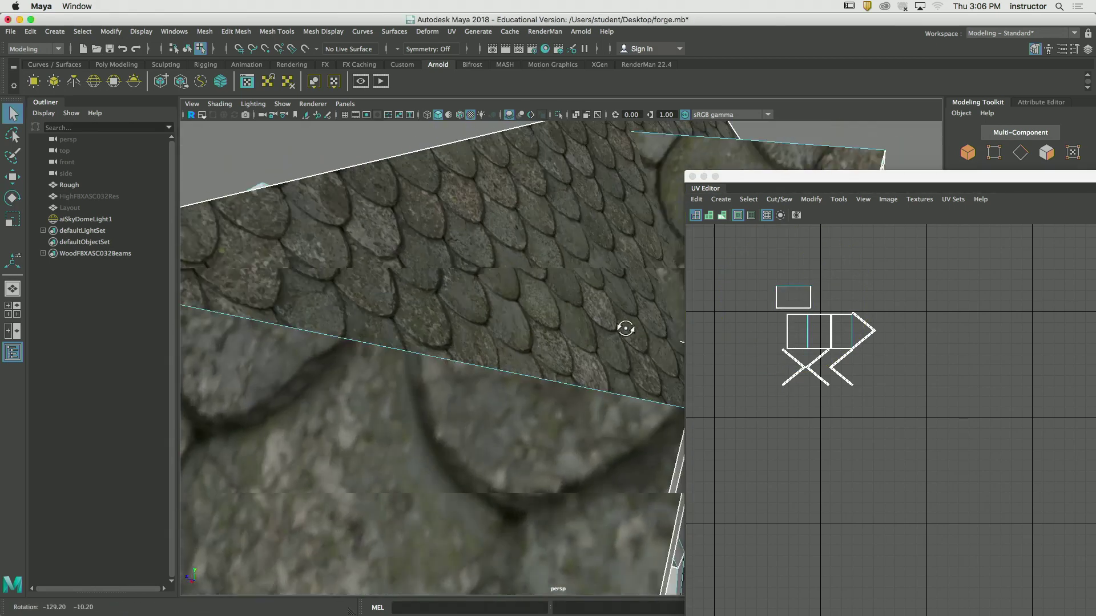
alt+right_drag(626, 326, 294, 377)
click(799, 299)
alt+middle_drag(827, 307, 855, 325)
click(713, 314)
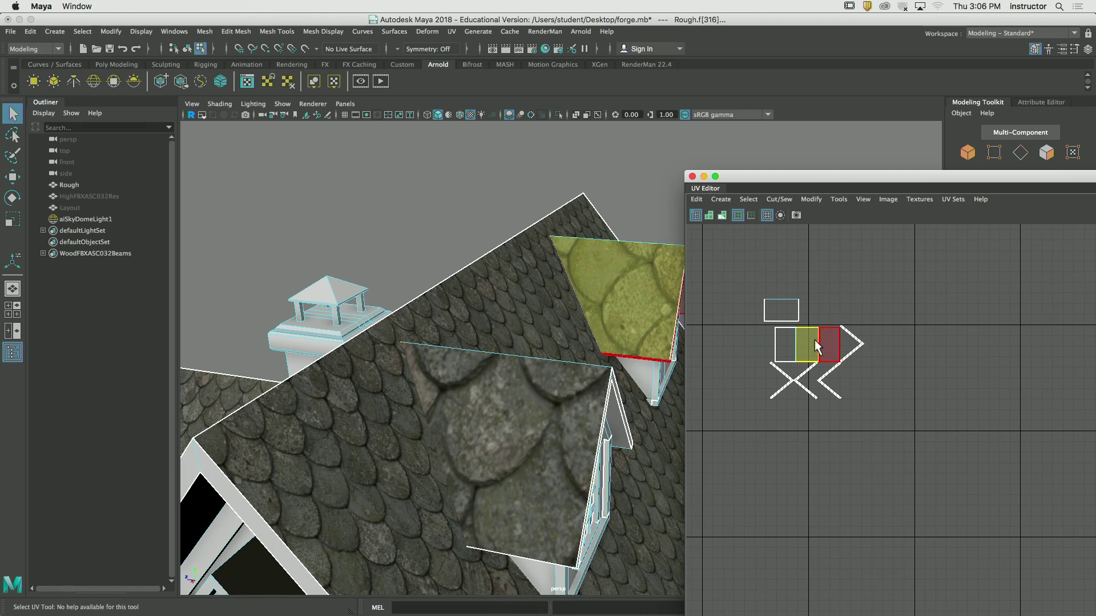
key(e)
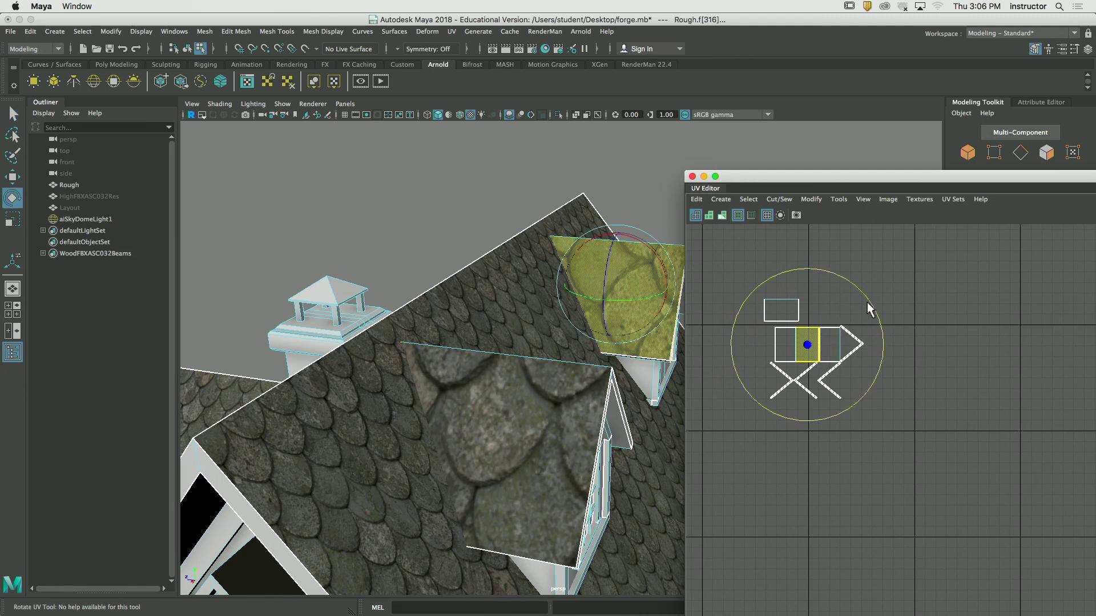
mouse_move(870, 298)
mouse_down()
mouse_move(848, 429)
mouse_move(866, 417)
mouse_up()
key(w)
drag(808, 348, 827, 313)
Select both dormer slope shells, scale them up uniformly until their tiles match the main roof's, and deselect them
shift+click(809, 314)
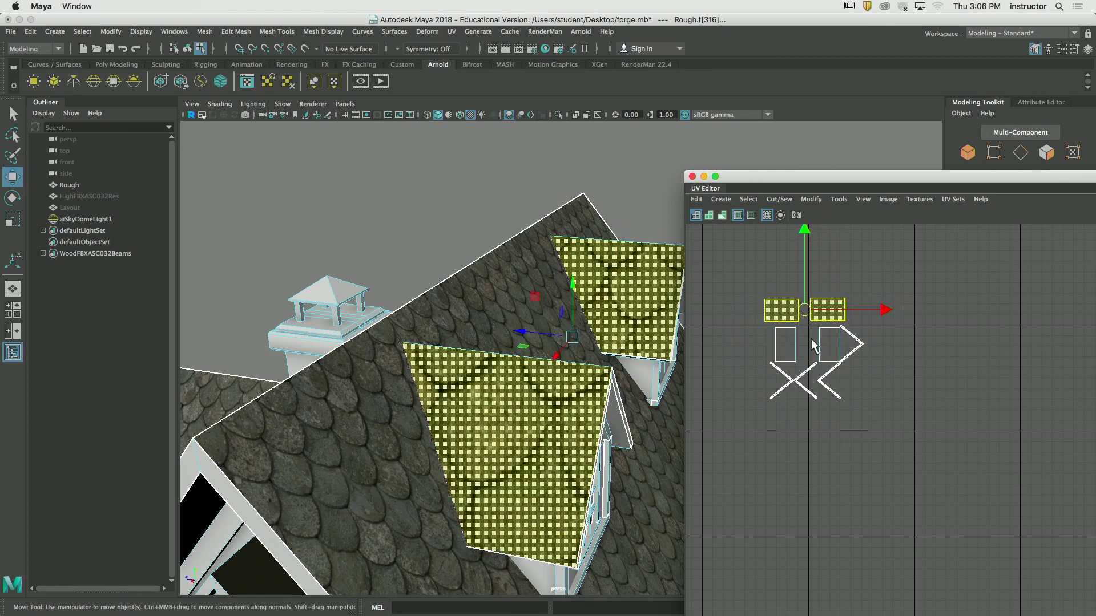
drag(806, 310, 1026, 310)
key(q)
click(992, 418)
Compare the tile size and direction on both dormer roofs with the surrounding main roof
alt+drag(514, 188, 525, 357)
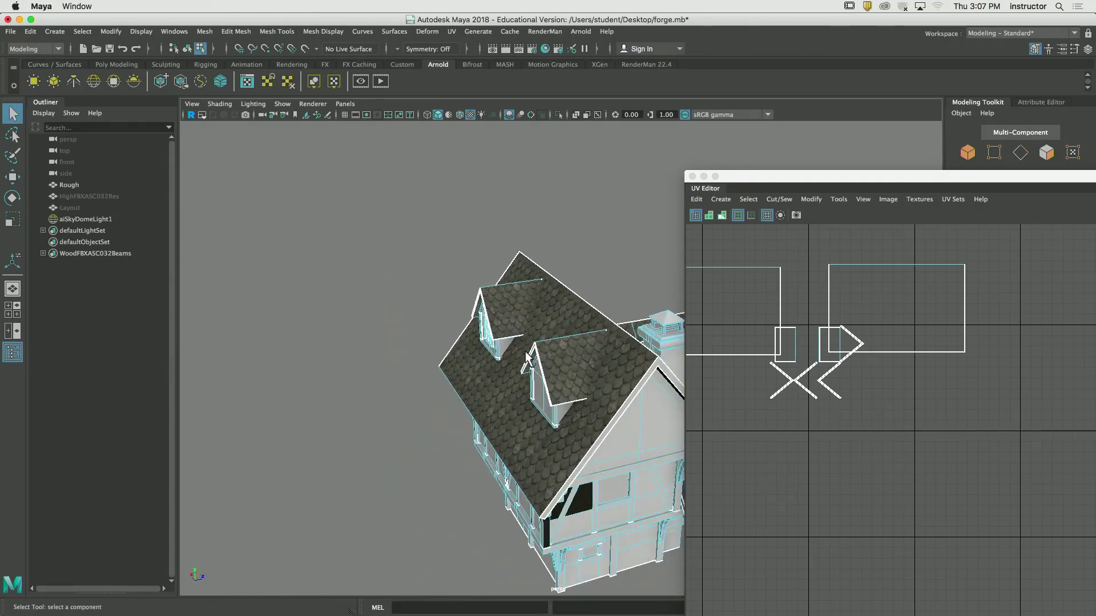
alt+drag(550, 329, 535, 348)
scroll(536, 348, up, 5)
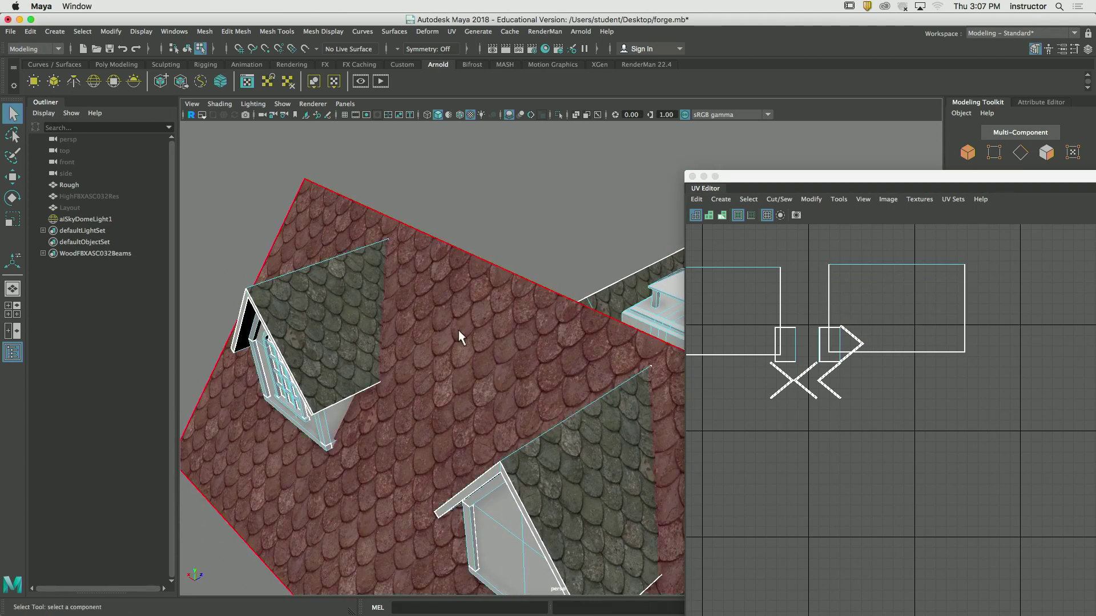
Select both dormer slope shells, scale them down uniformly to well under half their size, and deselect them
click(451, 329)
click(347, 310)
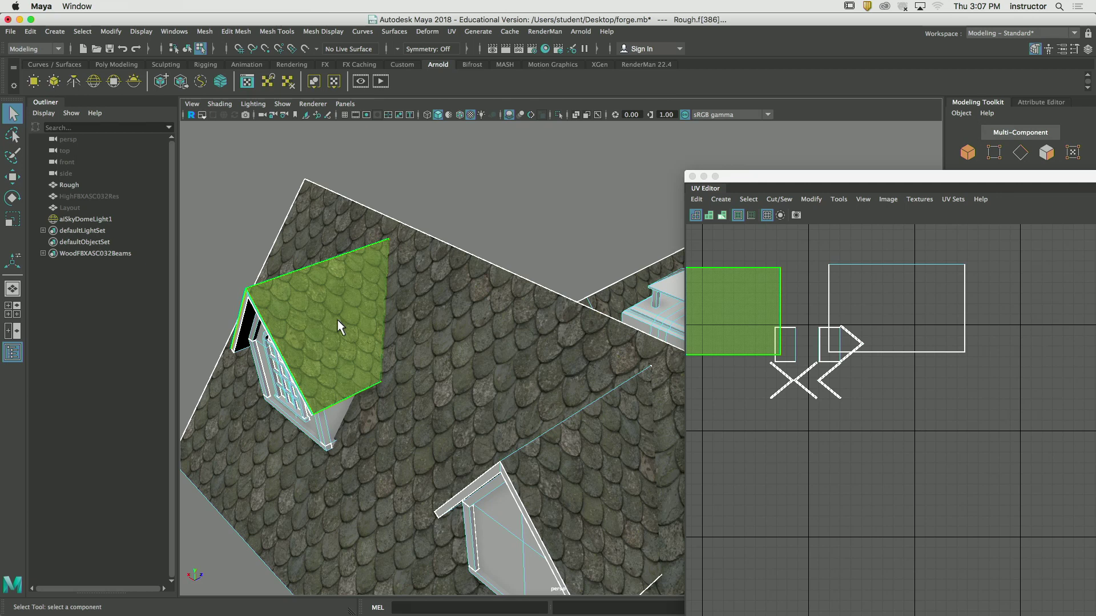
alt+middle_drag(766, 289, 803, 300)
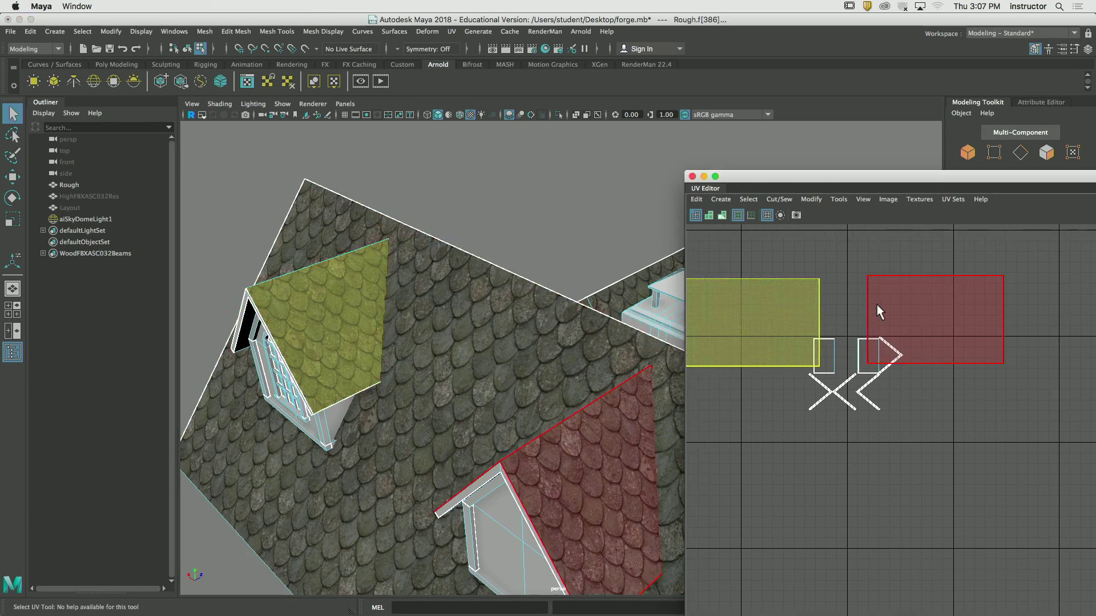
shift+click(879, 318)
key(r)
drag(827, 323, 800, 329)
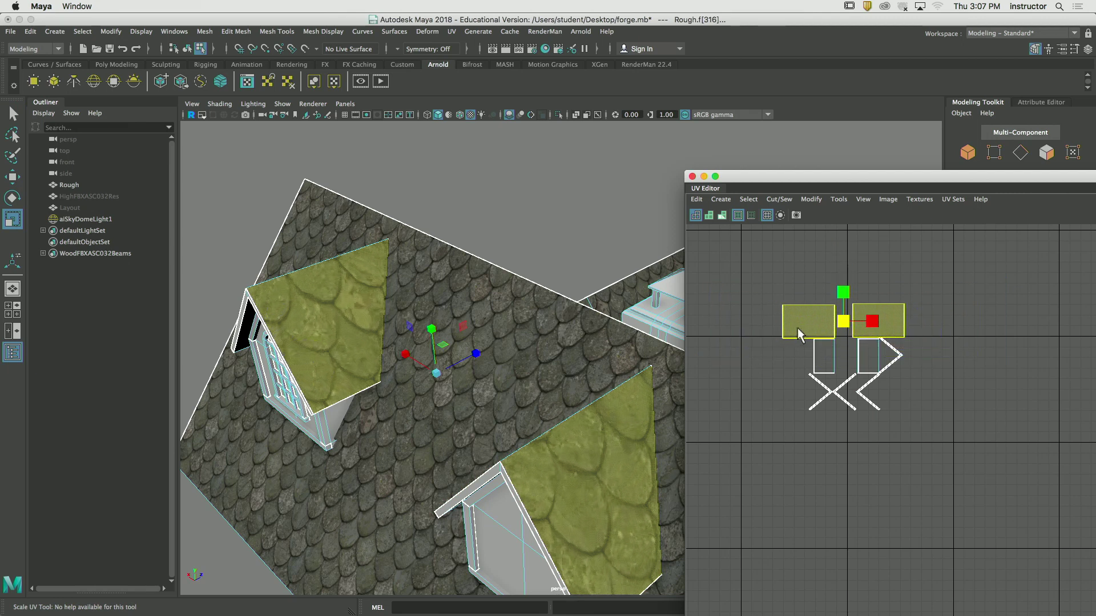
key(q)
click(791, 283)
Compare the dormer's tiles with the surrounding roof up close, and select the main roof's slope shell as the size reference
alt+right_drag(390, 315, 578, 293)
alt+middle_drag(342, 257, 569, 342)
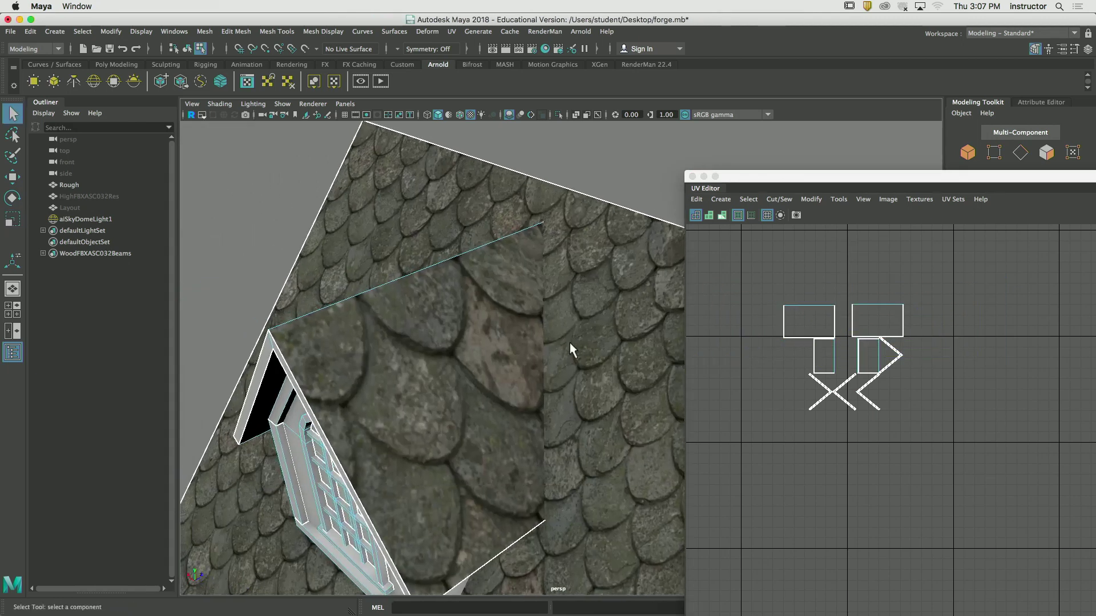
alt+drag(570, 343, 463, 328)
click(463, 328)
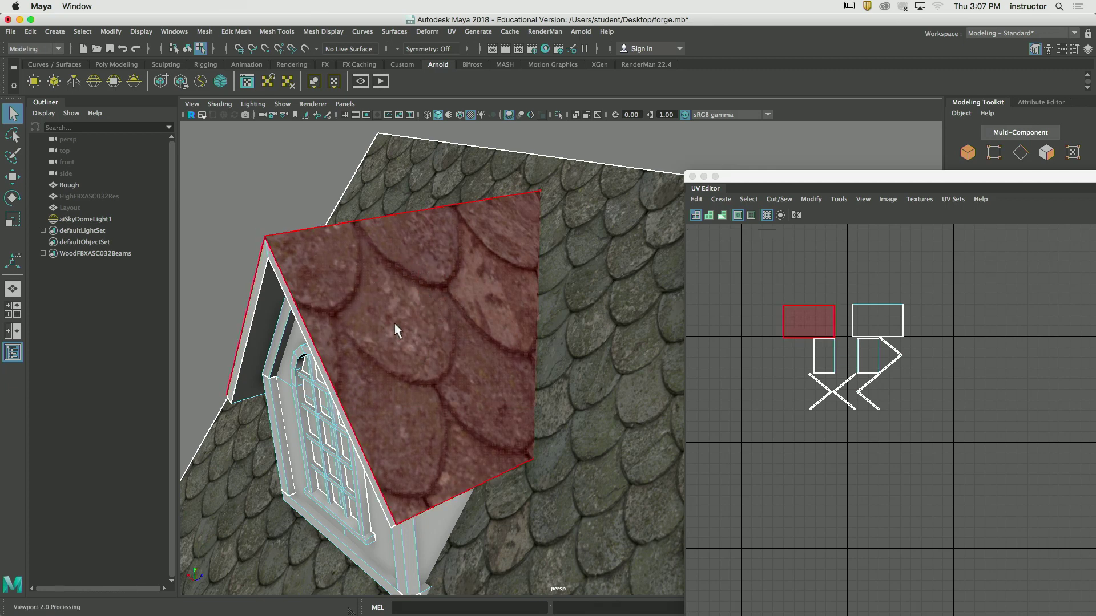
click(590, 309)
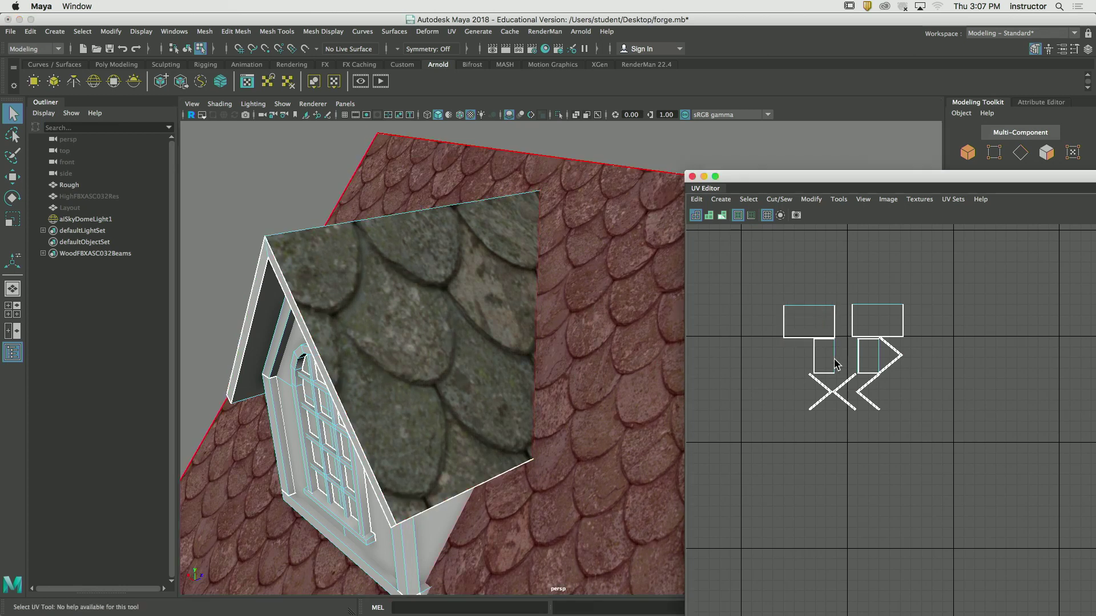
scroll(807, 362, down, 5)
click(596, 341)
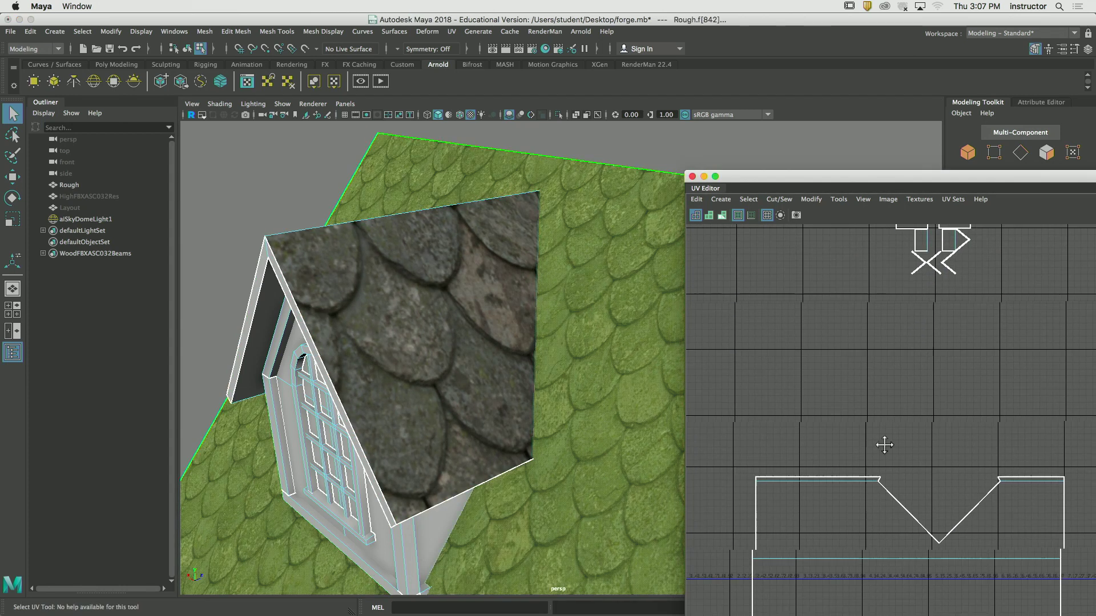
scroll(754, 412, down, 6)
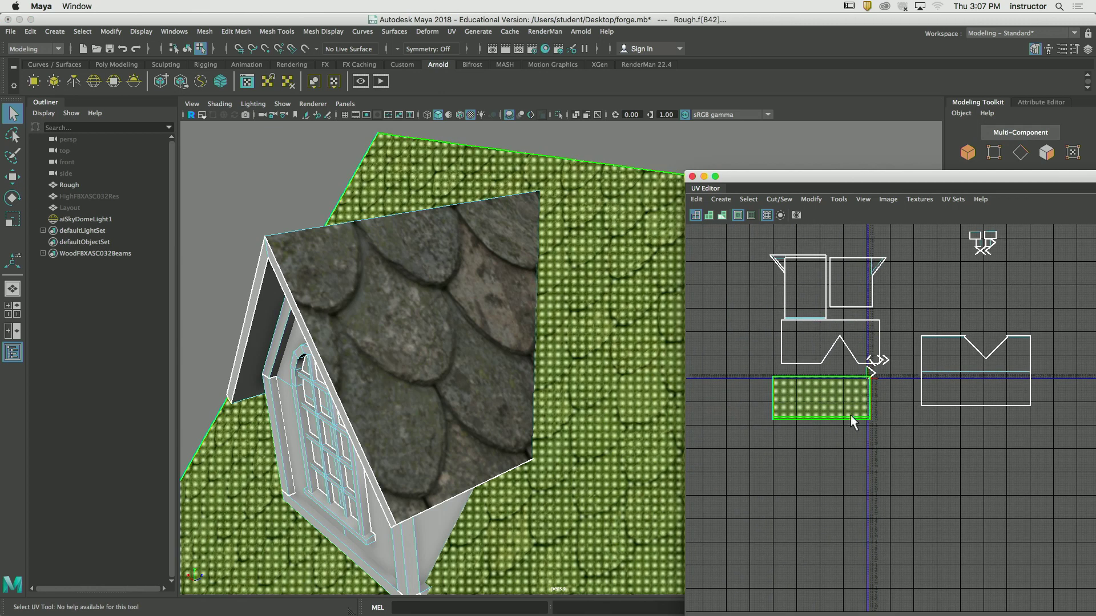
Bring the whole UV Editor into view and show the Texel Density settings with the main roof shell still selected
double_click(861, 176)
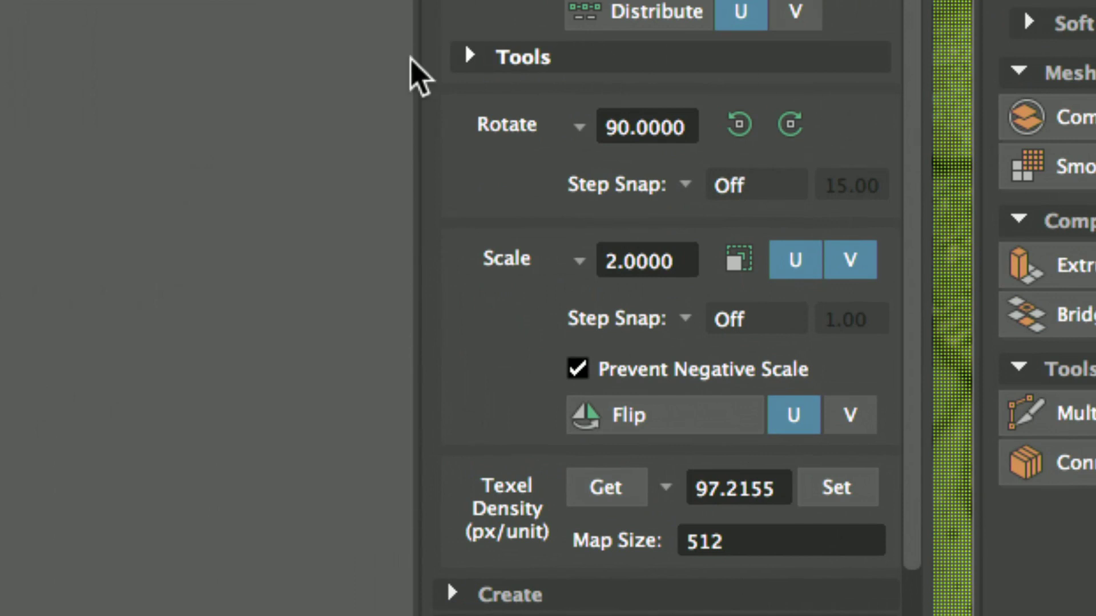
click(469, 56)
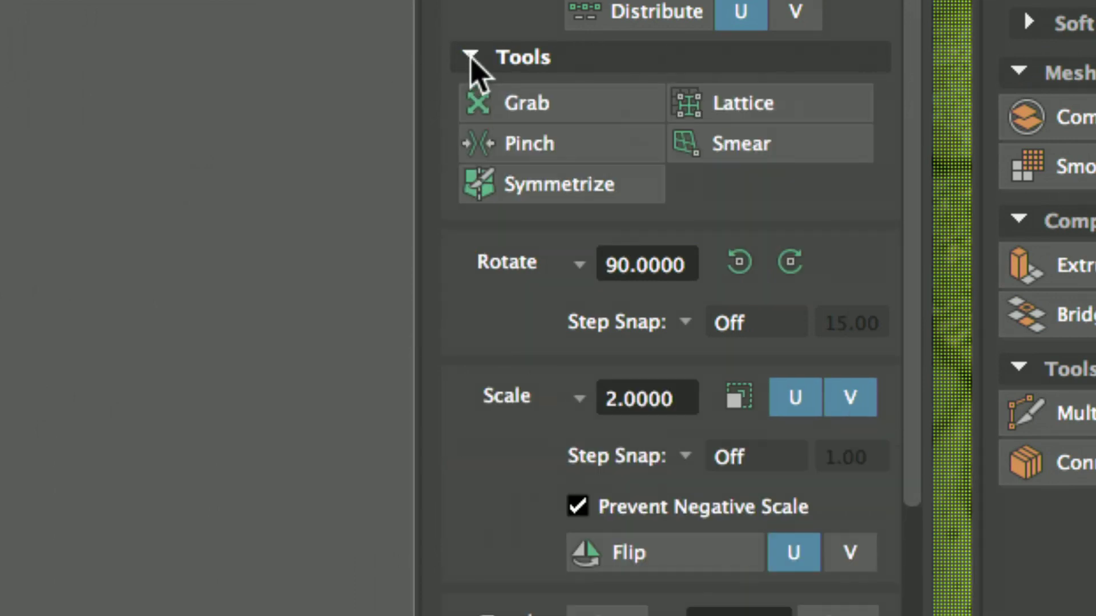
click(470, 57)
drag(910, 212, 909, 0)
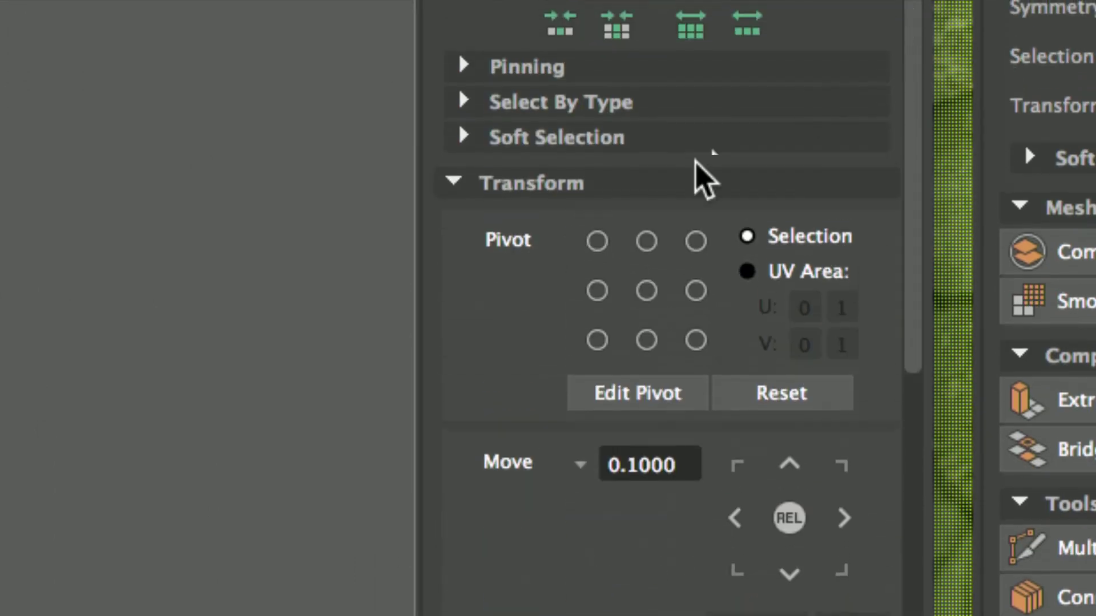
click(455, 184)
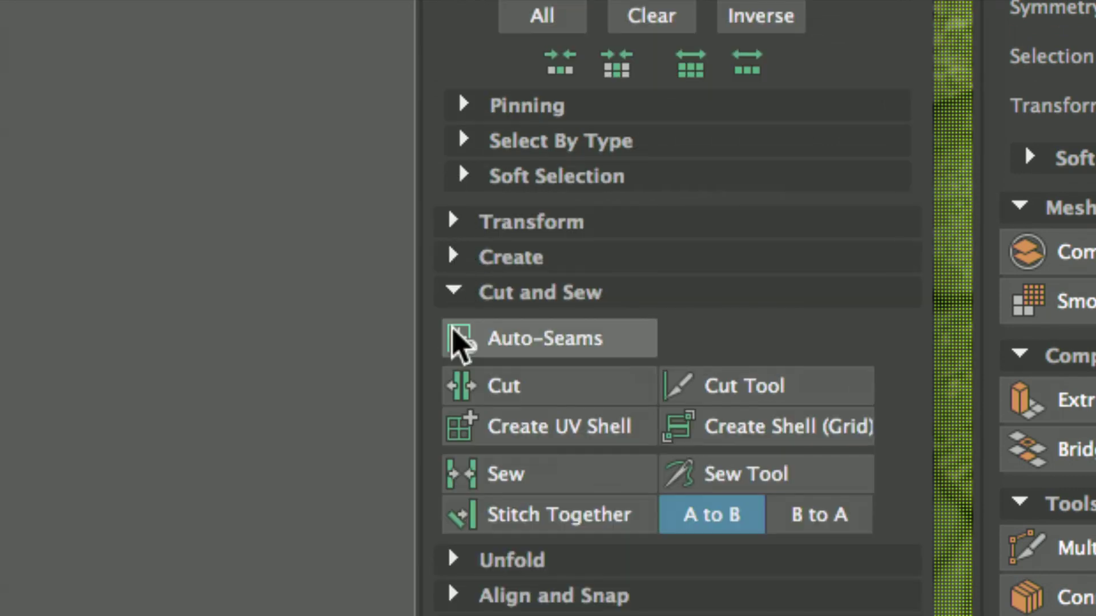
click(522, 226)
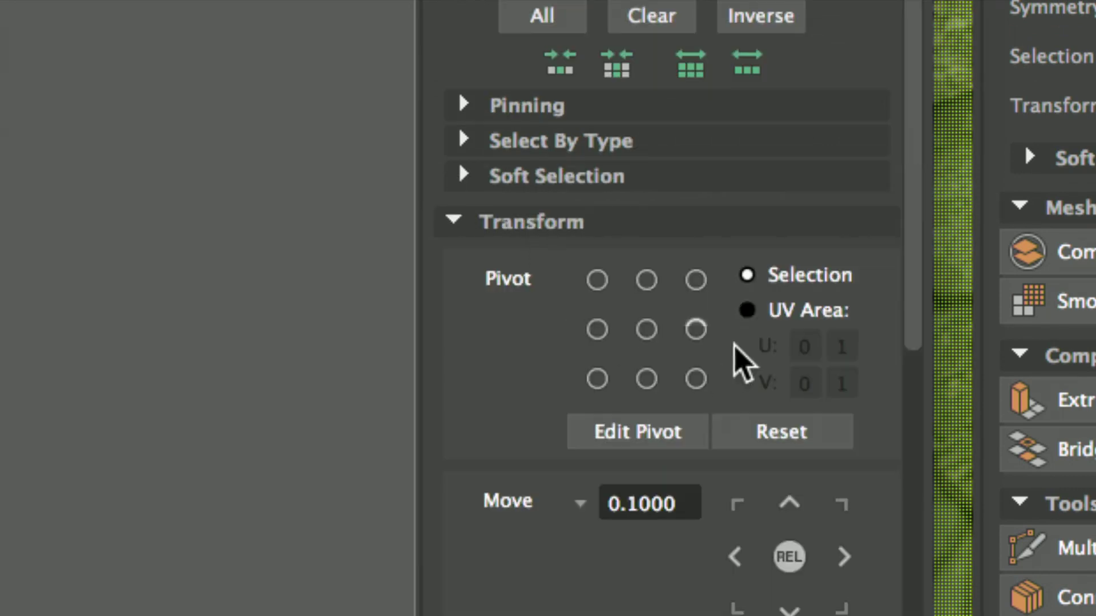
drag(907, 293, 902, 615)
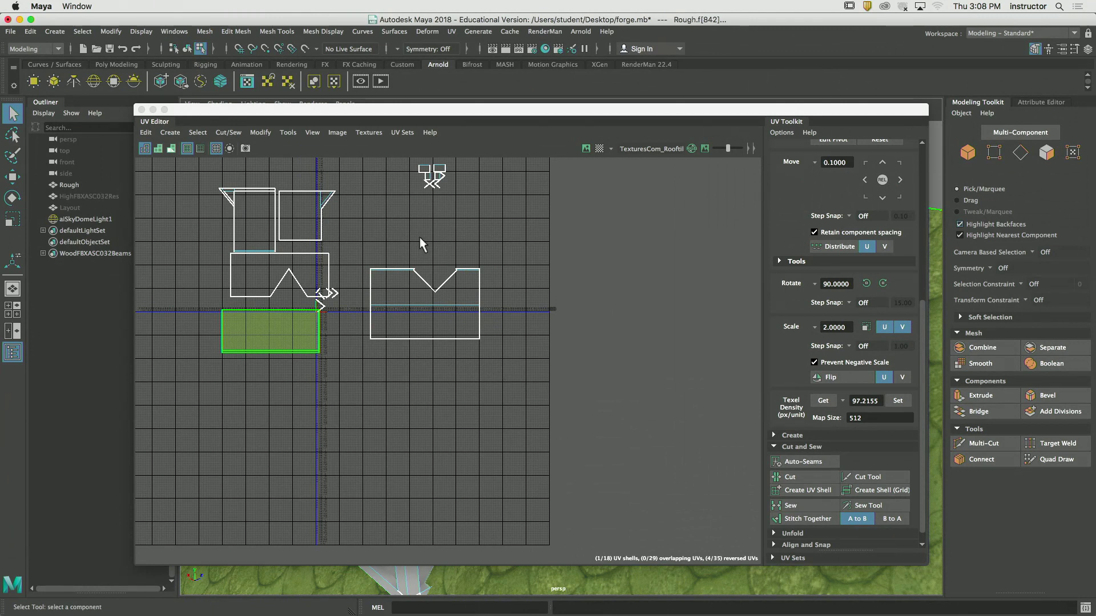
Apply a texel density of 97.2155 px/unit at map size 512 to both dormer slope shells, then deselect them
alt+middle_drag(472, 166, 467, 265)
scroll(467, 265, up, 3)
drag(427, 262, 538, 280)
click(898, 401)
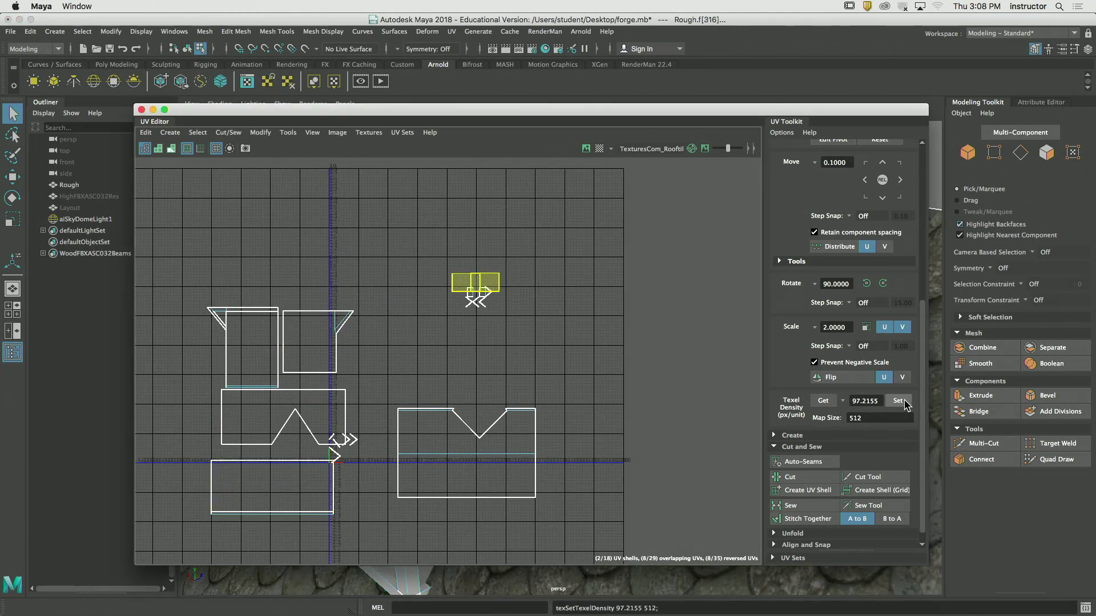
drag(246, 110, 782, 140)
click(562, 140)
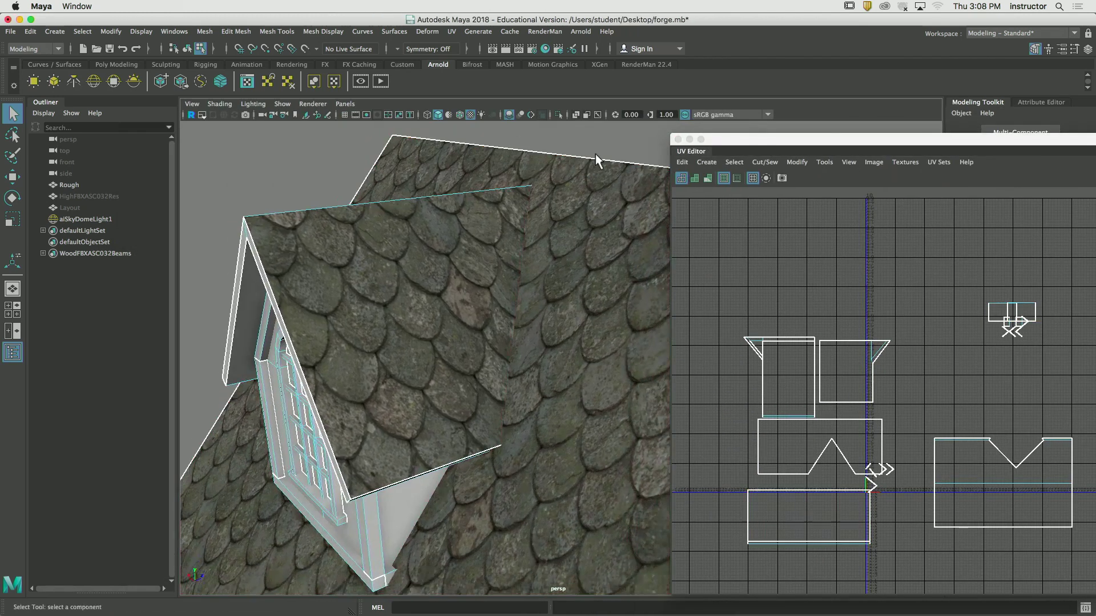
Apply the same 97.2155 px/unit texel density to the two tall side-by-side roof shells with pointed corners, then deselect them
alt+drag(588, 146, 612, 175)
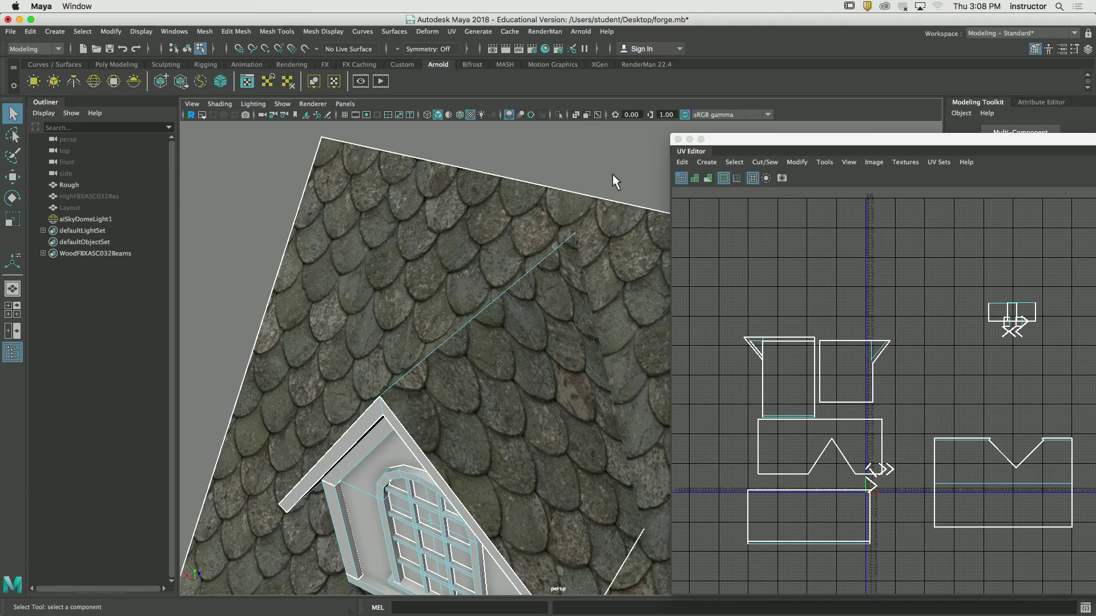
alt+drag(571, 228, 375, 318)
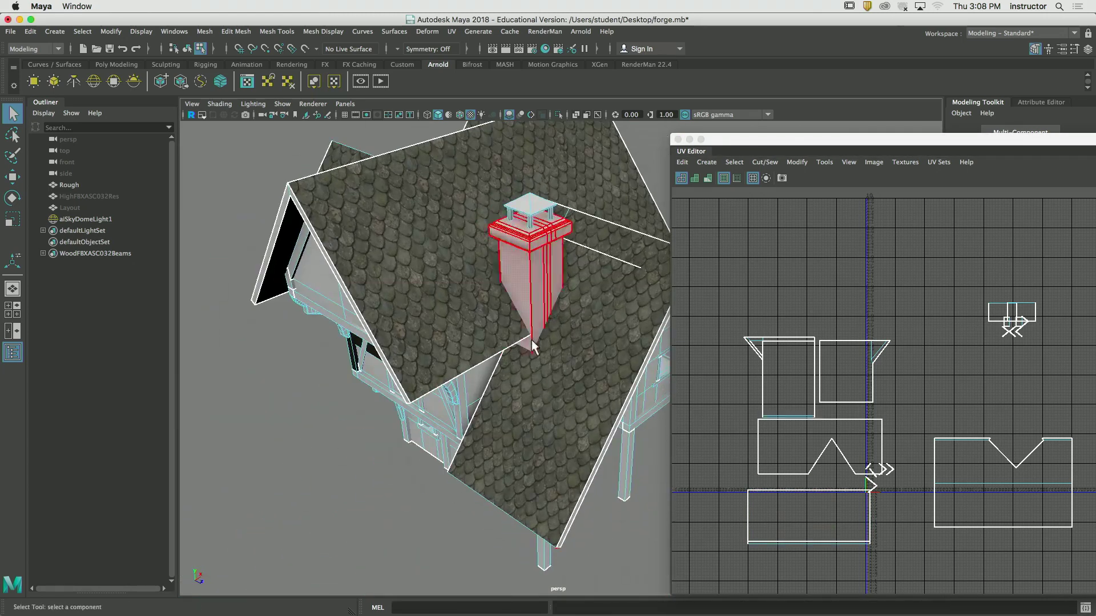
click(768, 389)
shift+click(839, 374)
drag(933, 139, 488, 88)
click(571, 320)
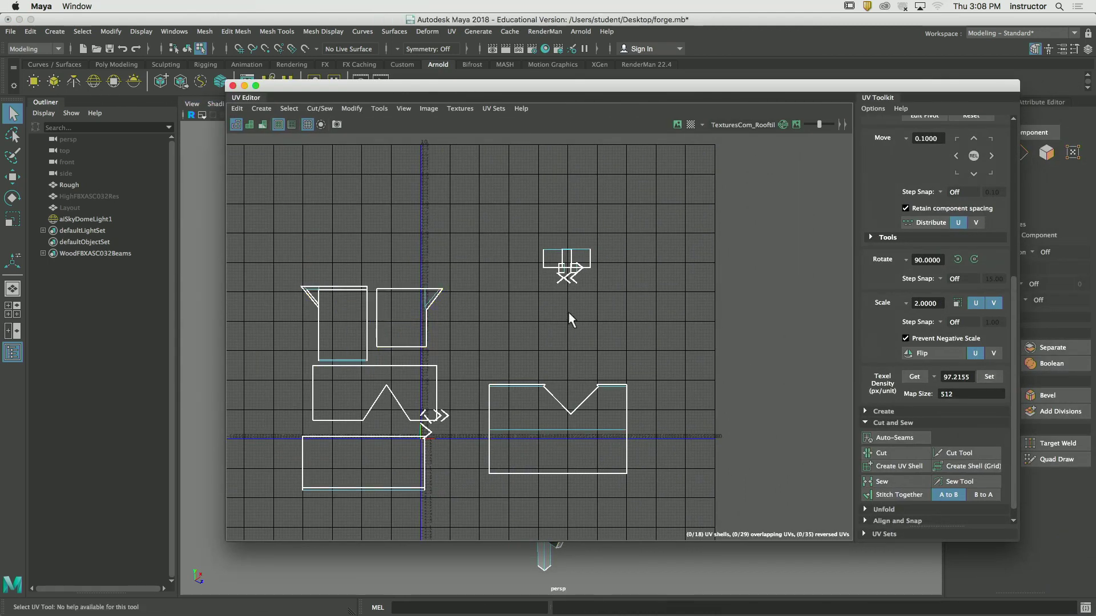
Close the UV Editor, return to object selection, and inspect the tiled roofs around the chimney with nothing selected
drag(320, 90, 760, 152)
alt+drag(542, 240, 606, 203)
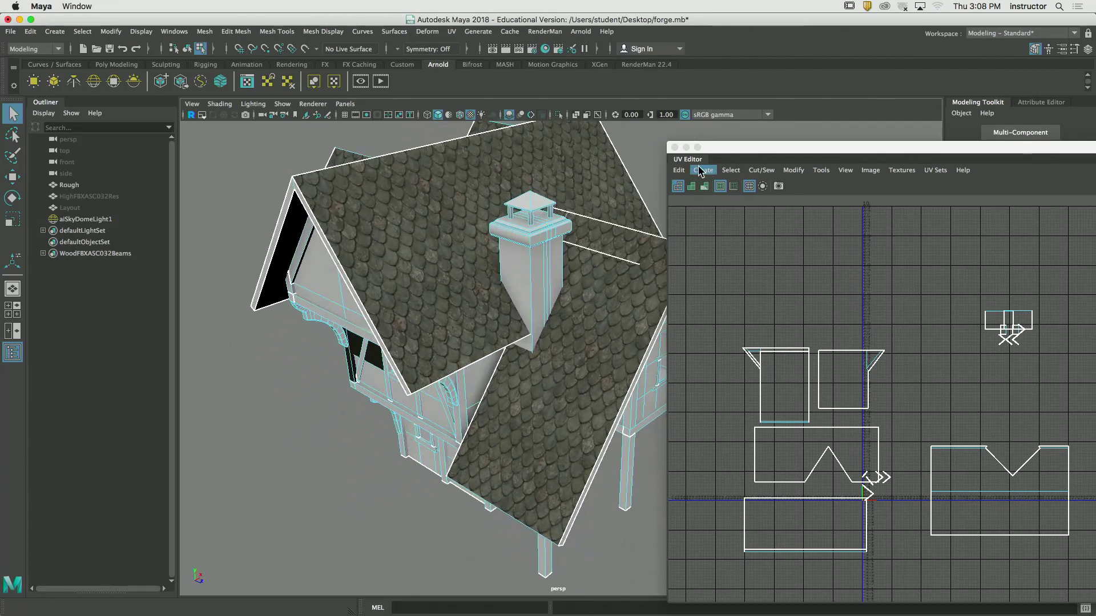
click(674, 149)
click(968, 152)
click(779, 232)
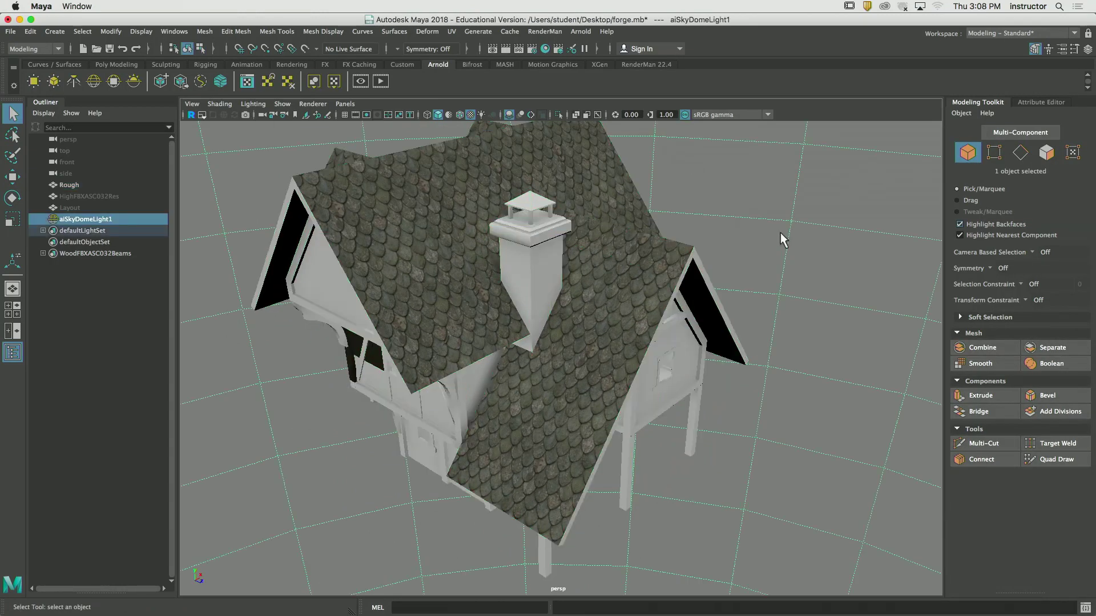
alt+drag(779, 232, 794, 222)
click(784, 234)
alt+drag(751, 259, 711, 346)
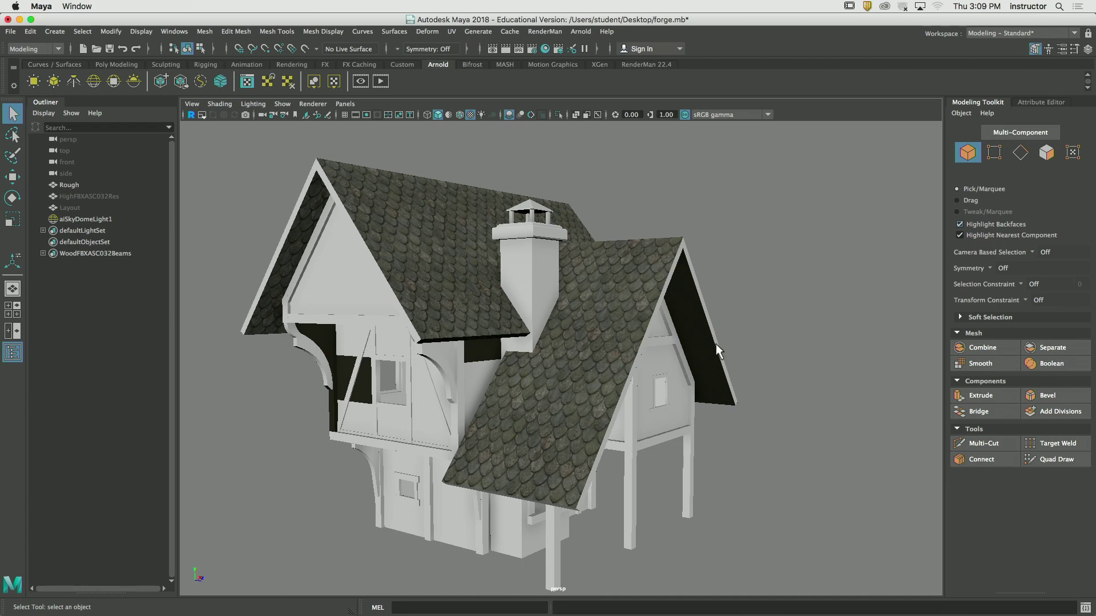
Examine the gable end's wall panels, window opening and timber framing up close, with the Rough house model selected
alt+drag(716, 344, 484, 416)
alt+right_drag(484, 415, 595, 437)
click(576, 395)
click(909, 177)
alt+right_drag(909, 177, 827, 188)
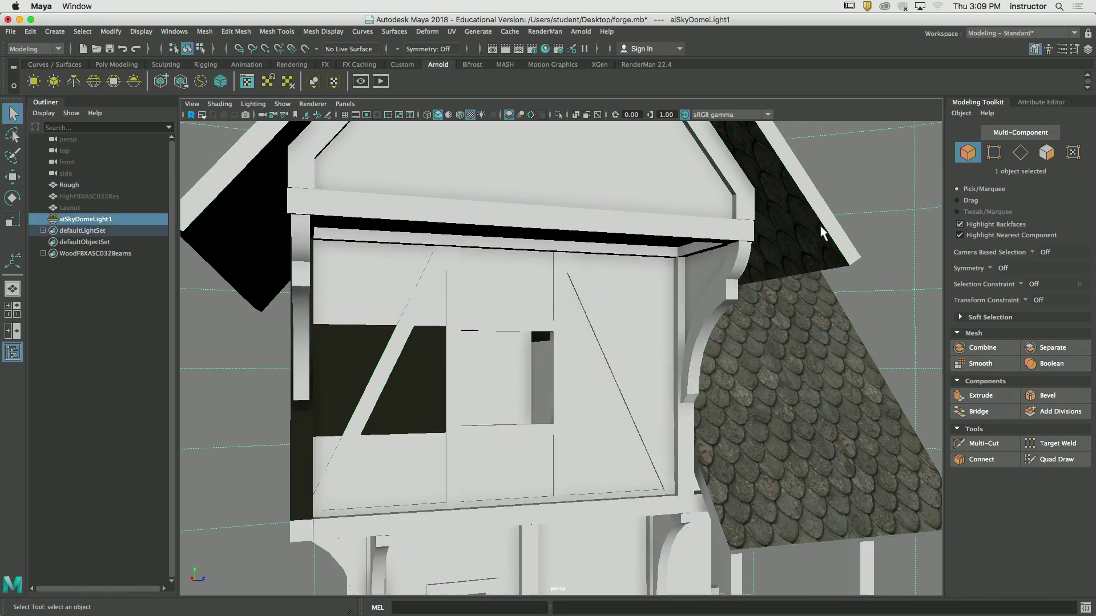
alt+drag(828, 188, 642, 229)
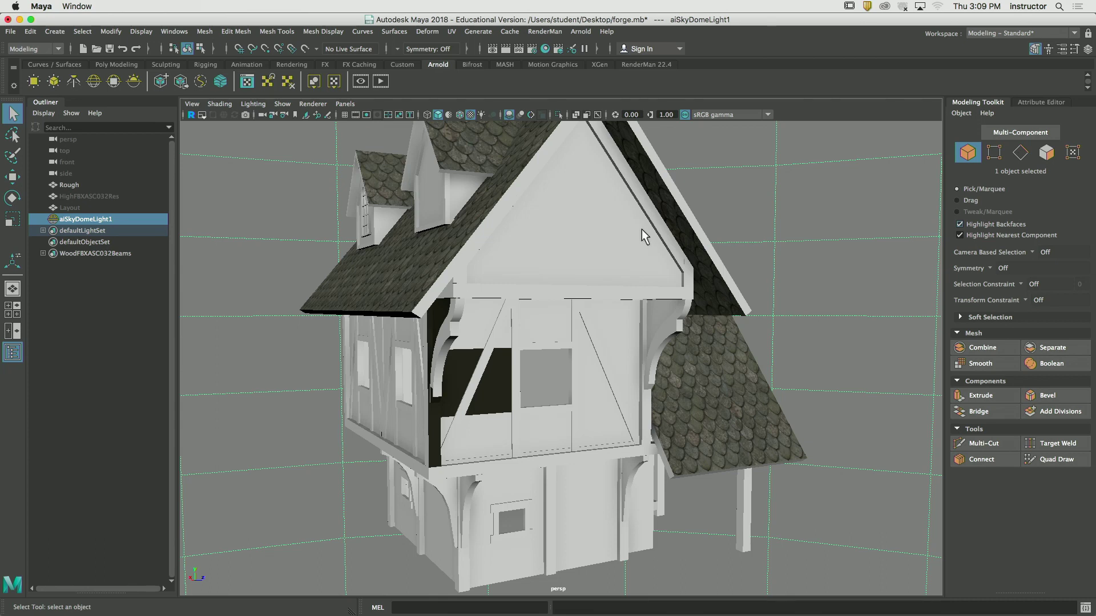
click(602, 340)
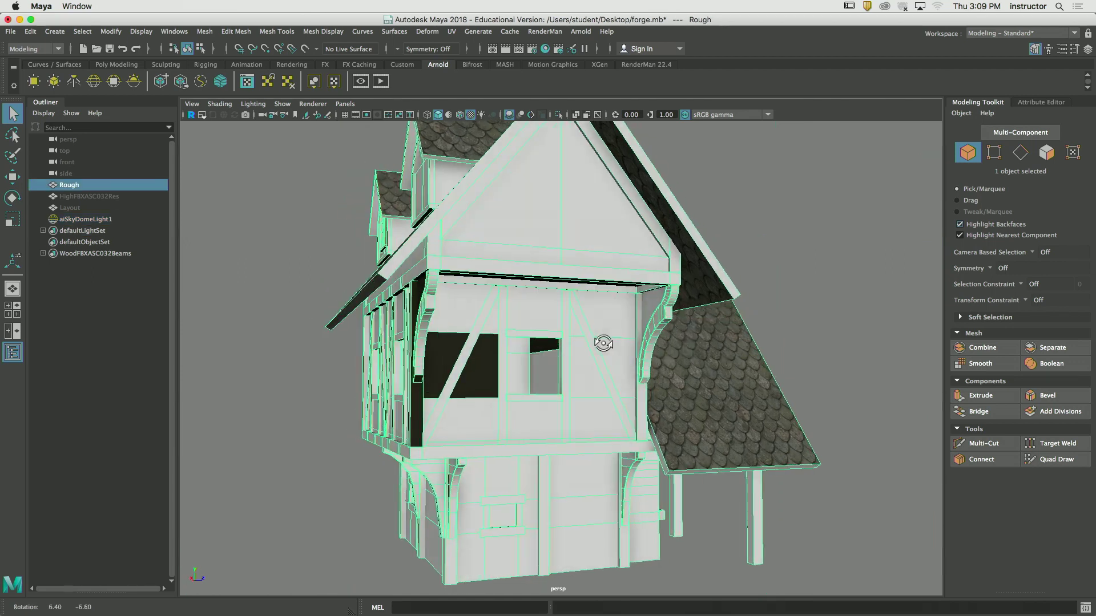
alt+right_drag(602, 343, 806, 357)
alt+drag(807, 356, 567, 403)
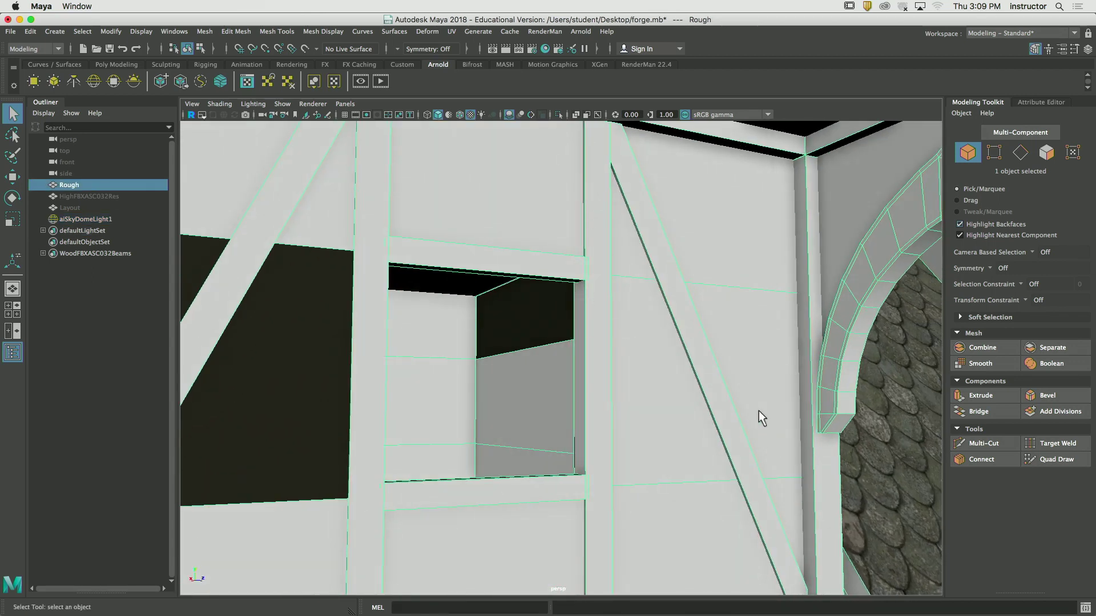
Hide Maya and preview the TexturesCom_PlasterBare0234_2_seamless_S.jpg plaster texture on the desktop
key(super+h)
click(759, 411)
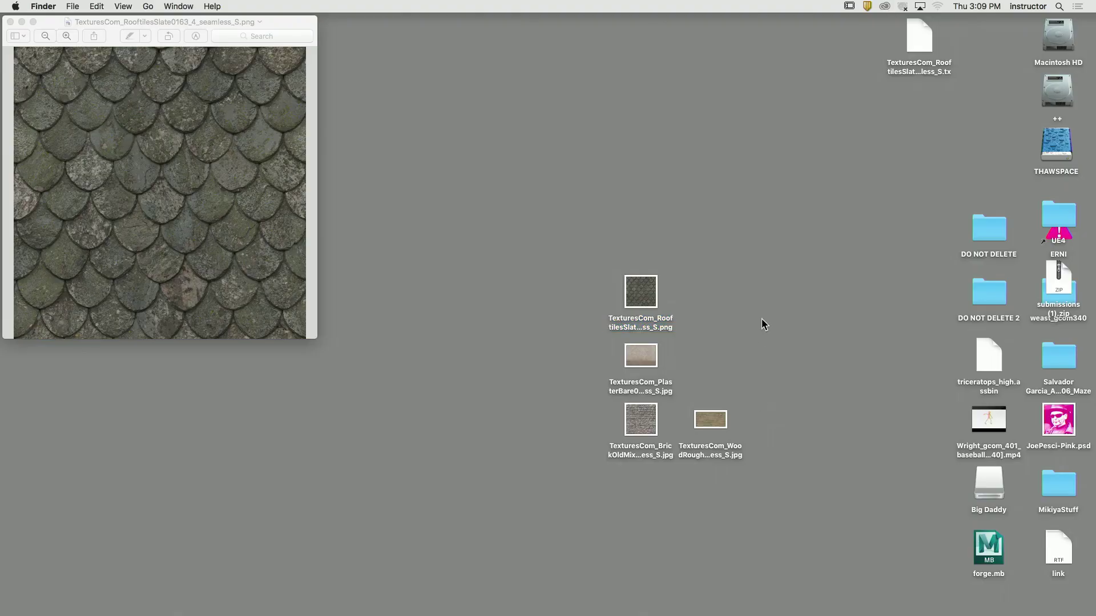
click(633, 360)
key(space)
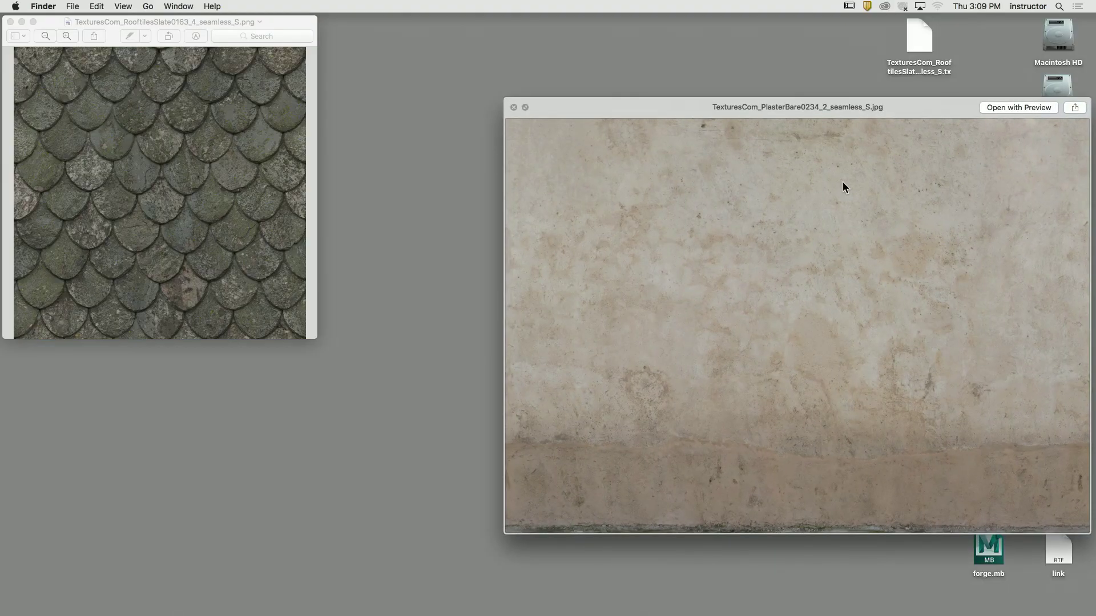
drag(940, 101, 807, 105)
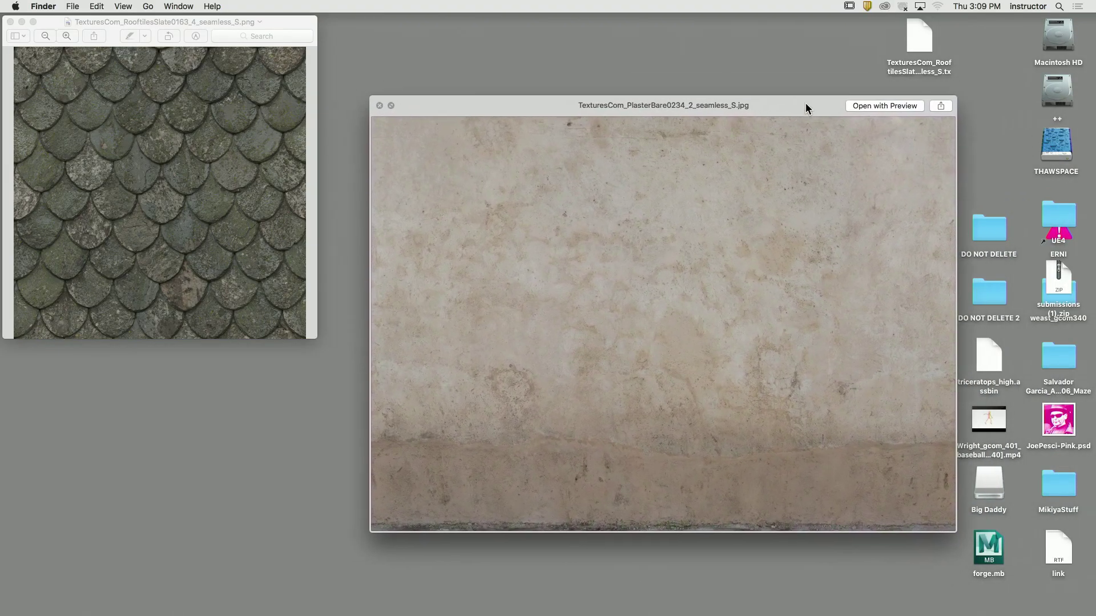
key(space)
Preview the desktop textures TexturesCom_BrickOldMixed0086_1_seamless_S.jpg and TexturesCom_WoodRough0106_1_seamless_S.jpg
click(628, 429)
key(space)
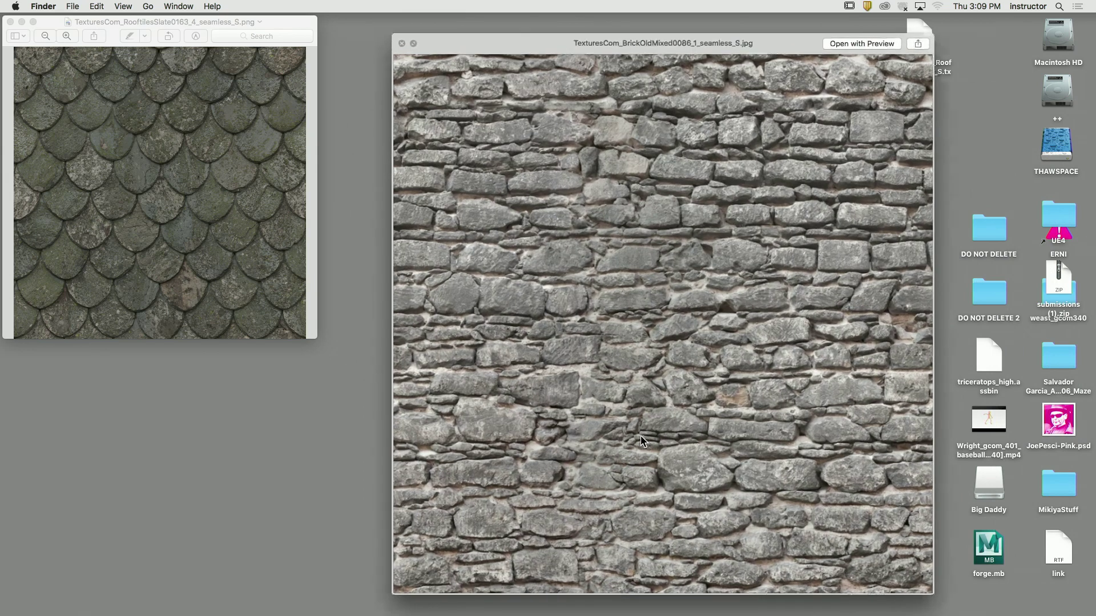
key(space)
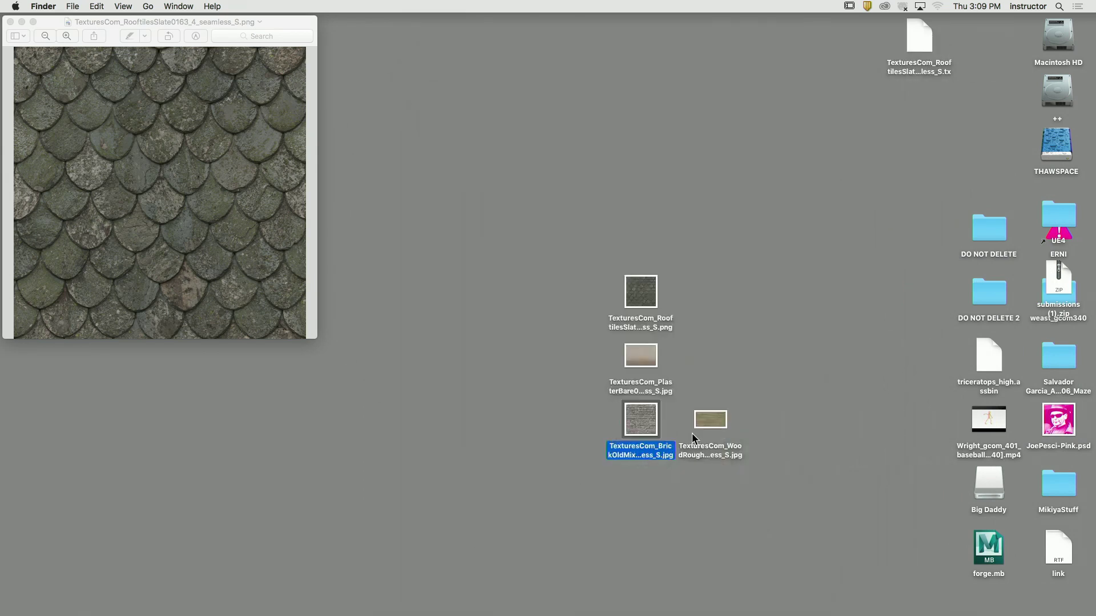
click(742, 450)
key(space)
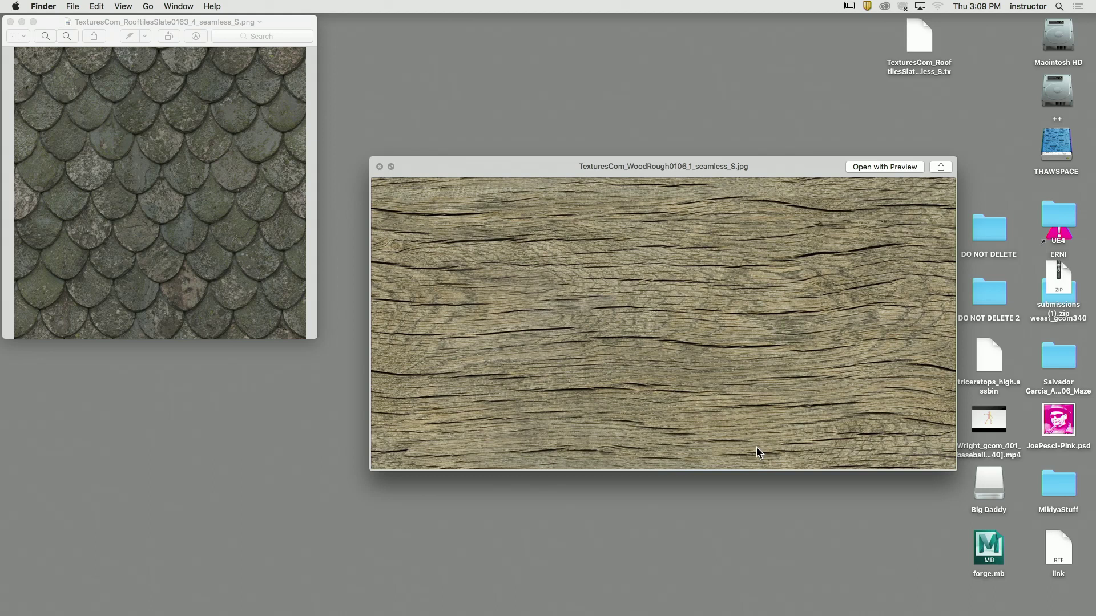
key(space)
Switch back to Maya, create a new Lambert material in the Hypershade, and name it plaster
key(super+Tab)
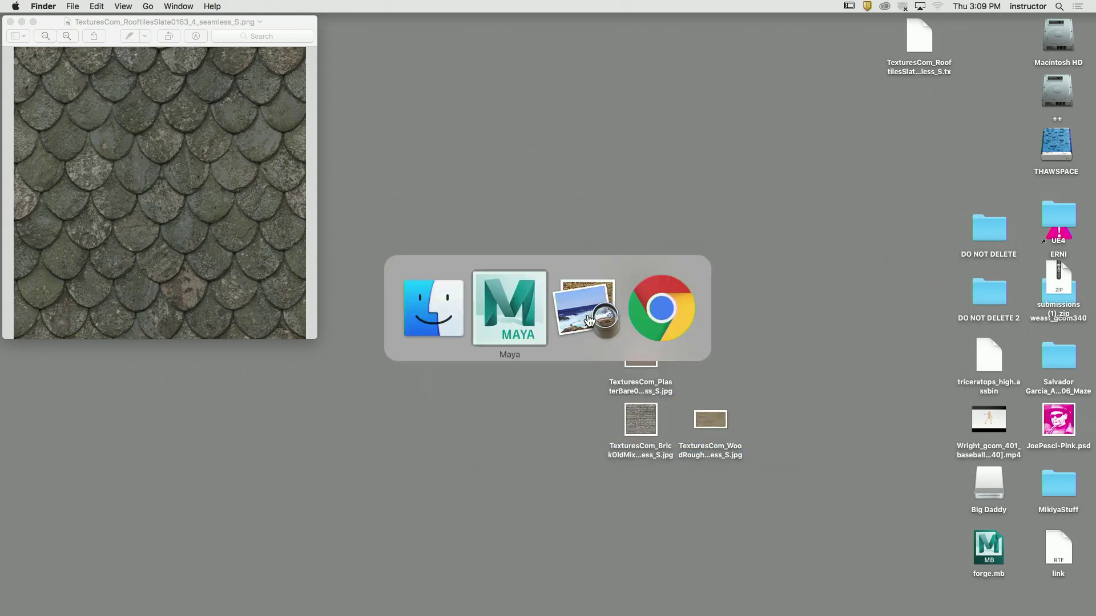
scroll(521, 336, down, 6)
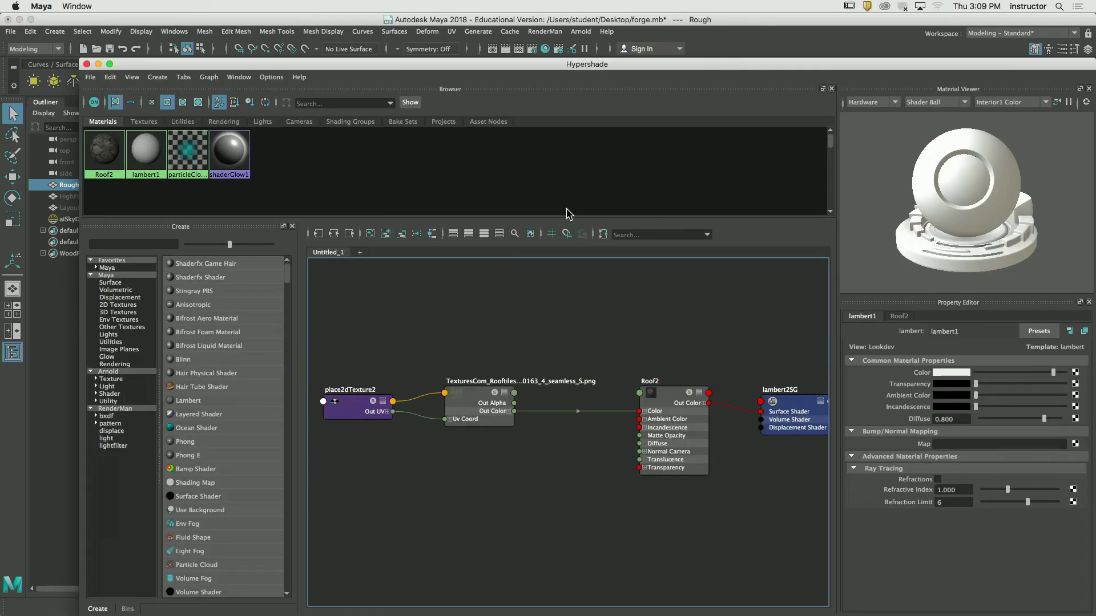
click(158, 245)
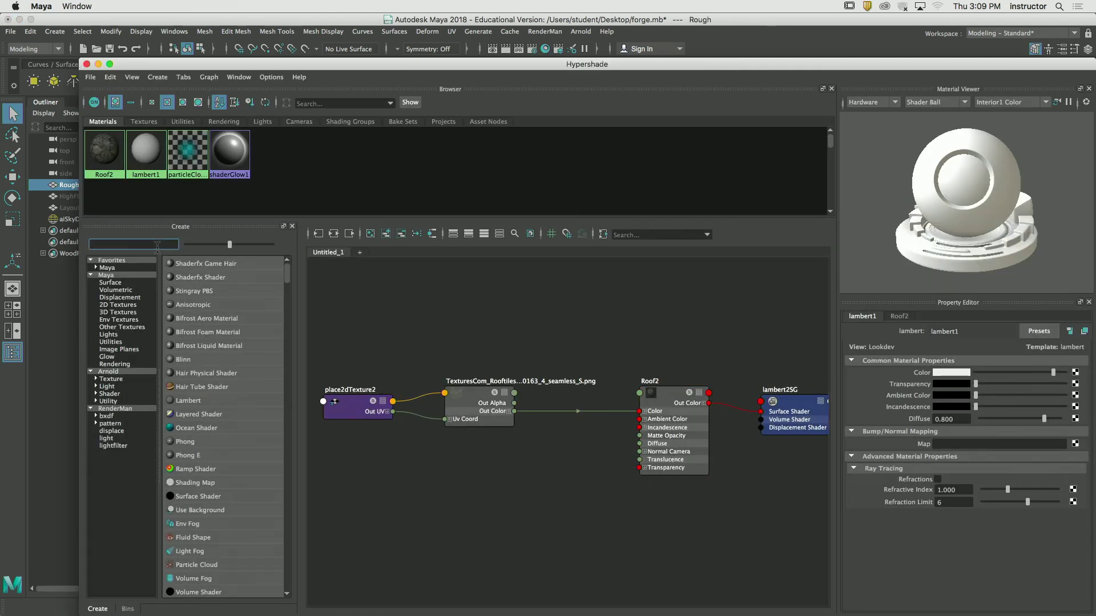
text(la)
click(188, 264)
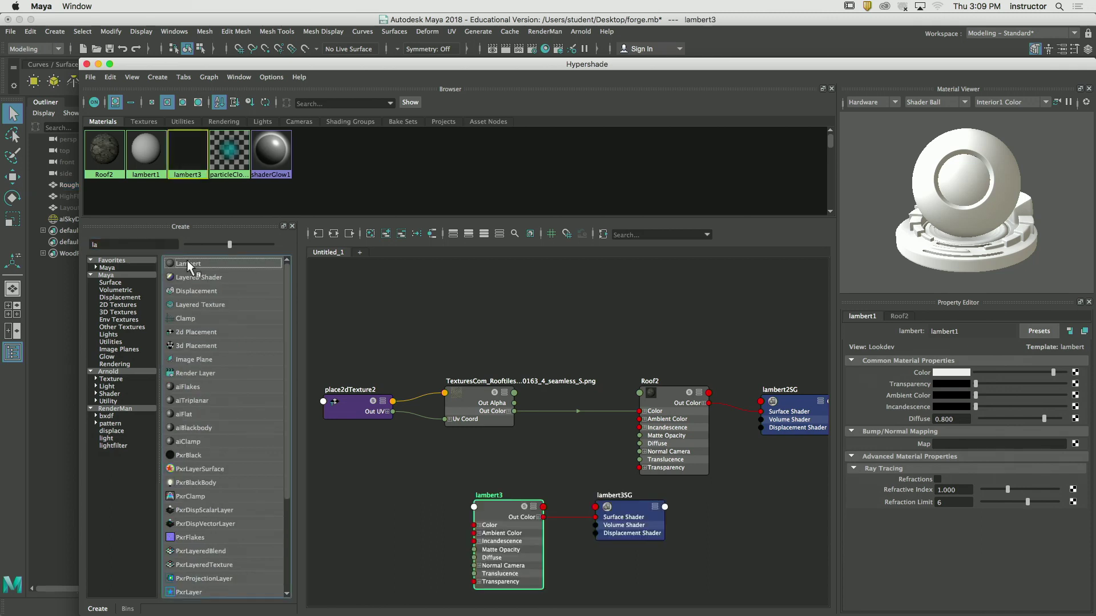
double_click(914, 329)
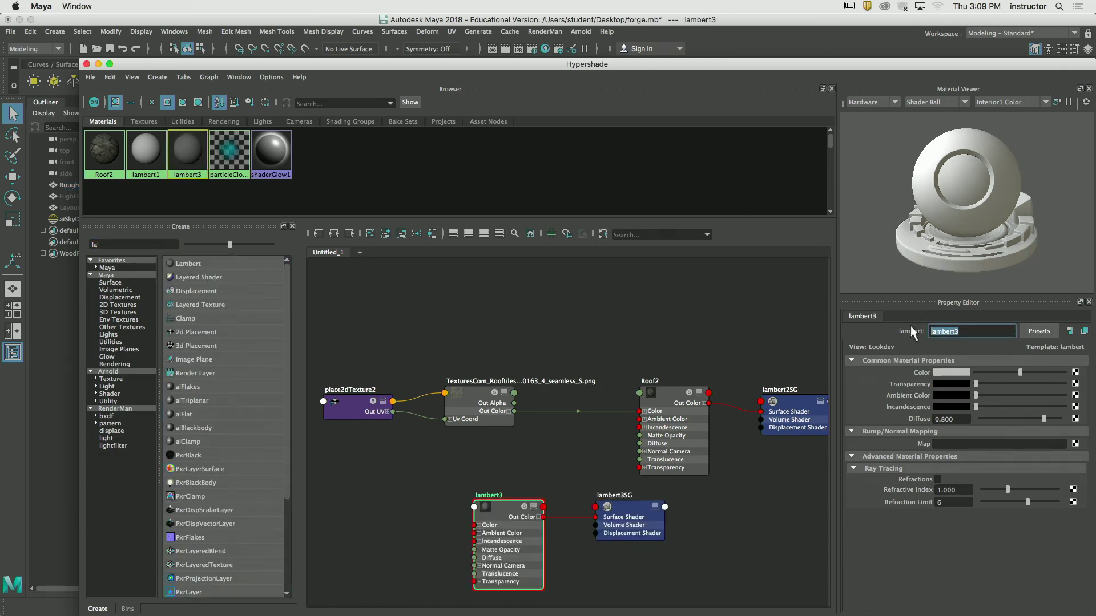
text(plaster)
key(Return)
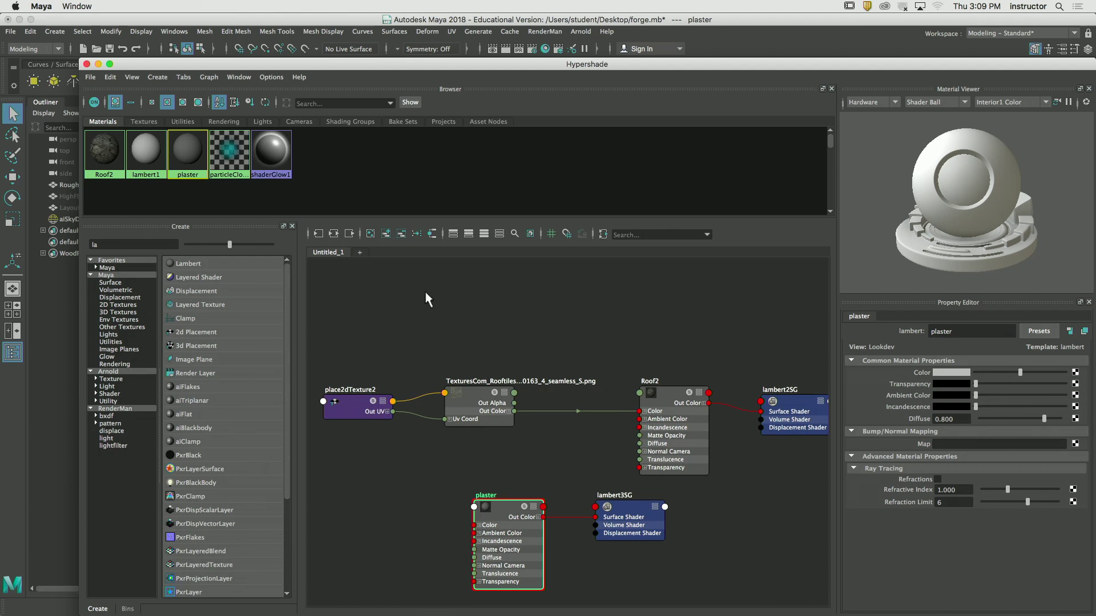
Create a new Lambert material and name it stone
click(188, 263)
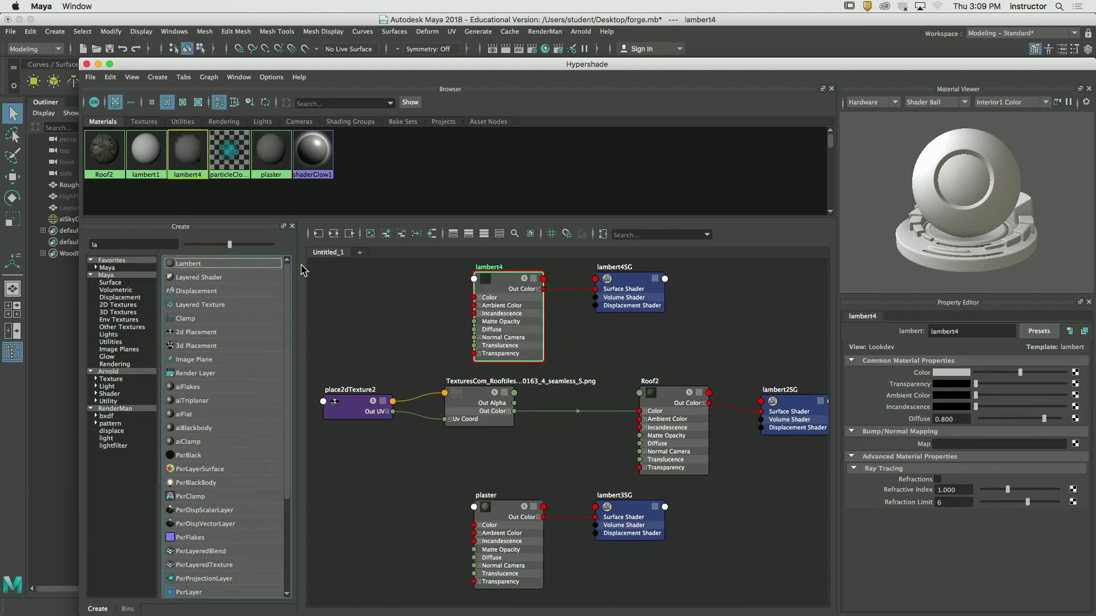
double_click(942, 331)
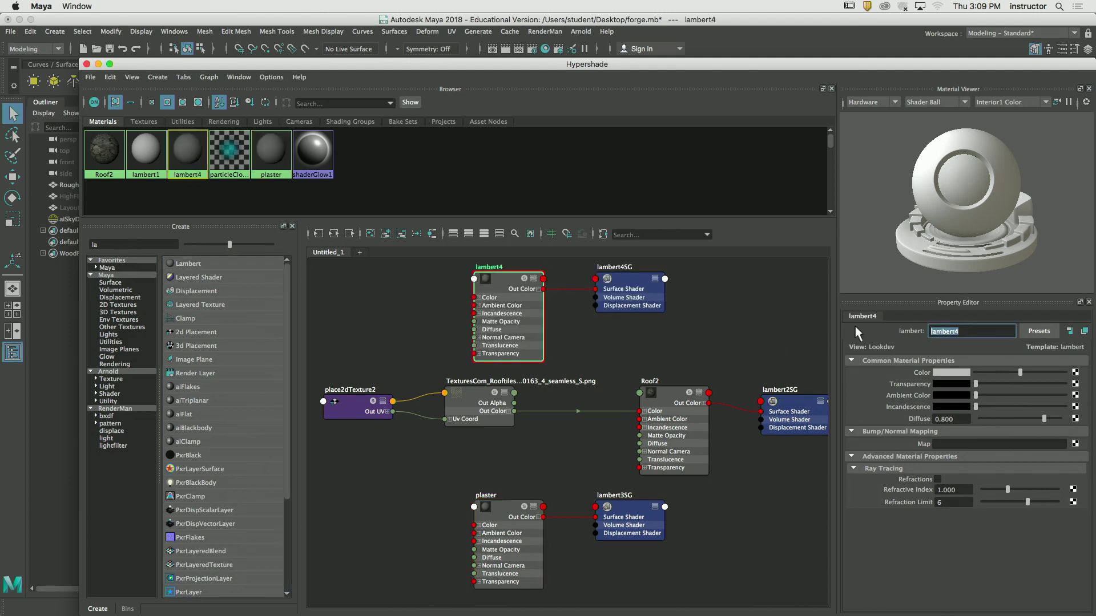
text(stone)
key(Return)
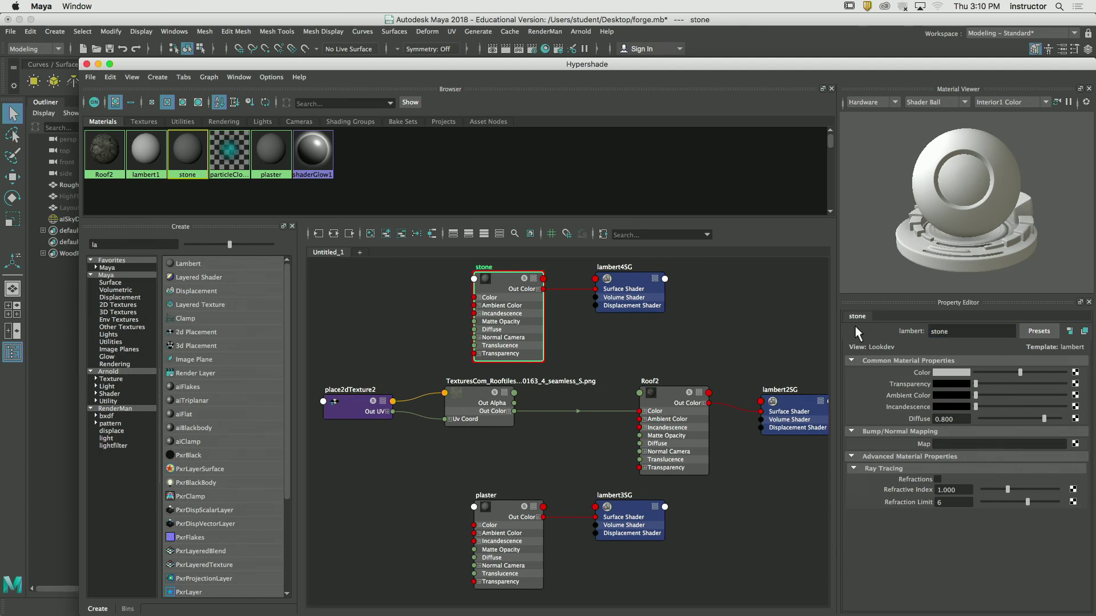
Create another Lambert material and name it wood
click(185, 265)
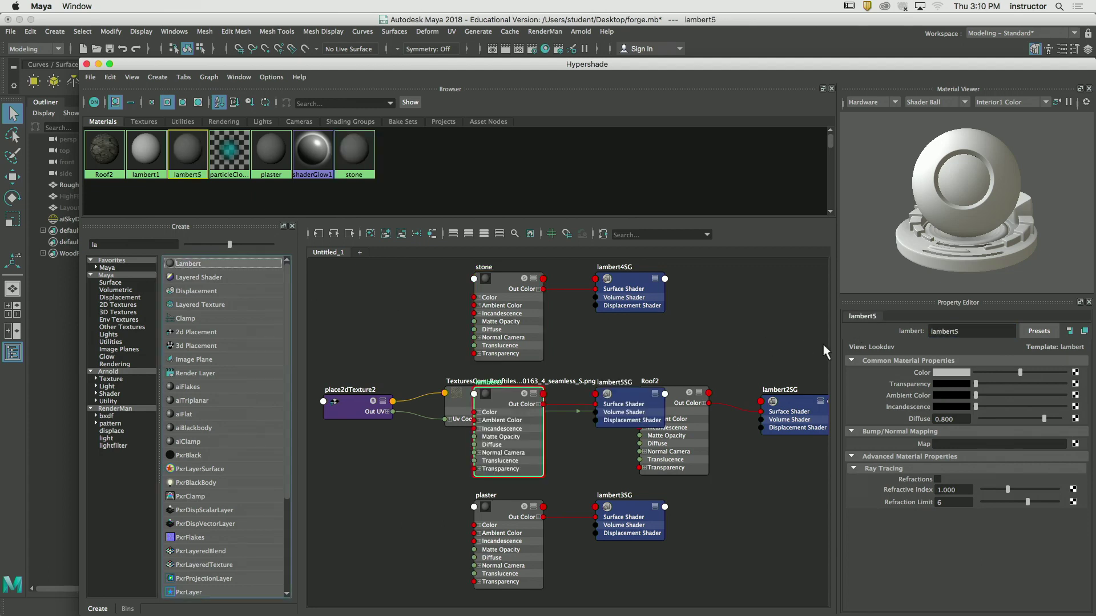
double_click(970, 331)
text(wood)
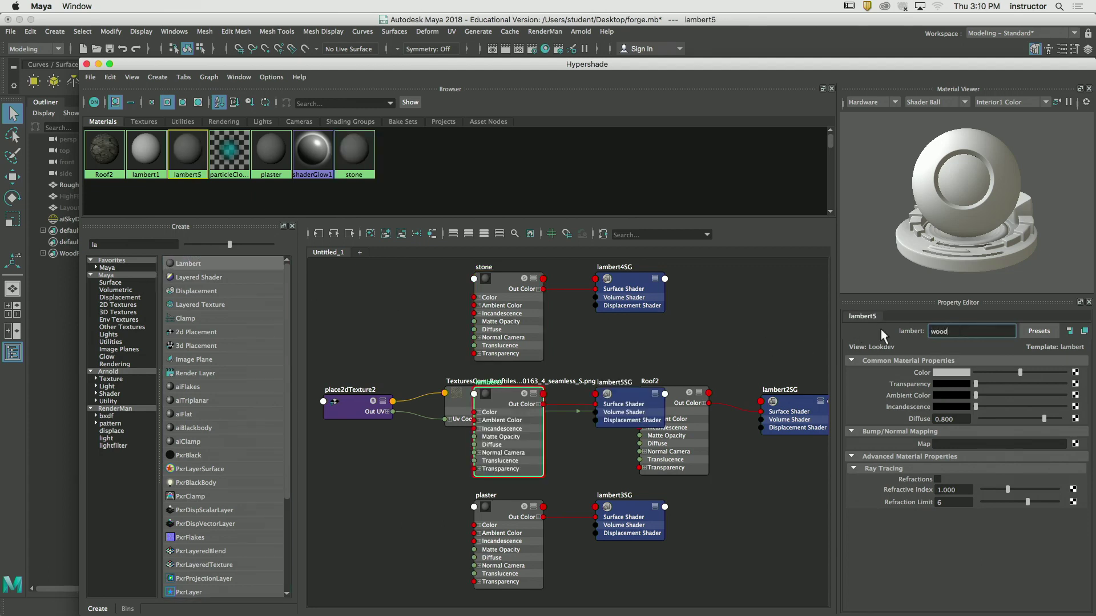
key(Return)
click(513, 166)
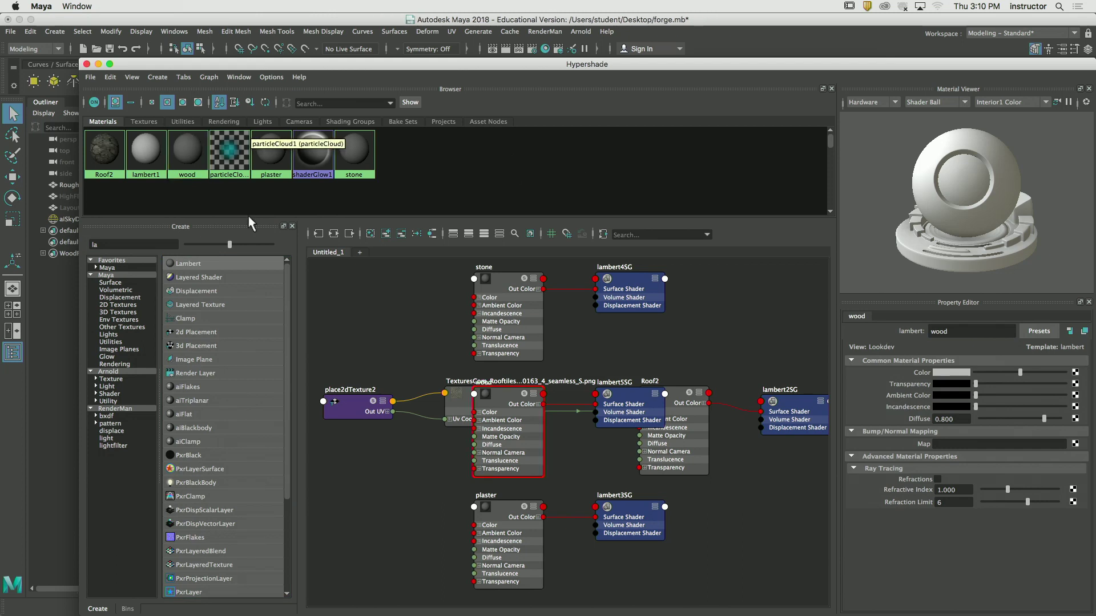
Graph the plaster material's network and map a File texture to its Color
click(270, 160)
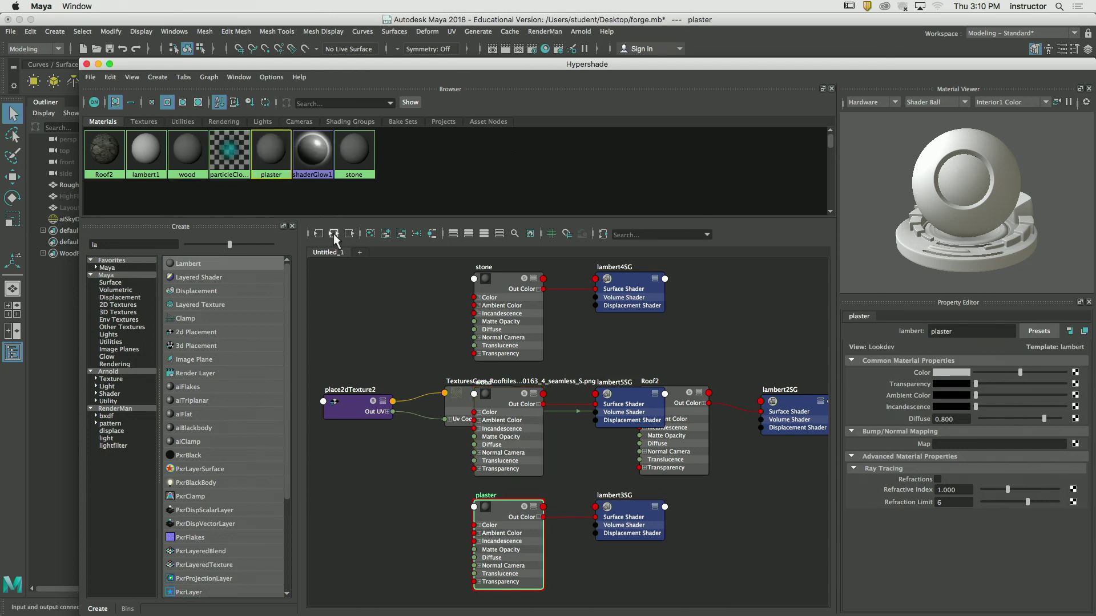
click(333, 234)
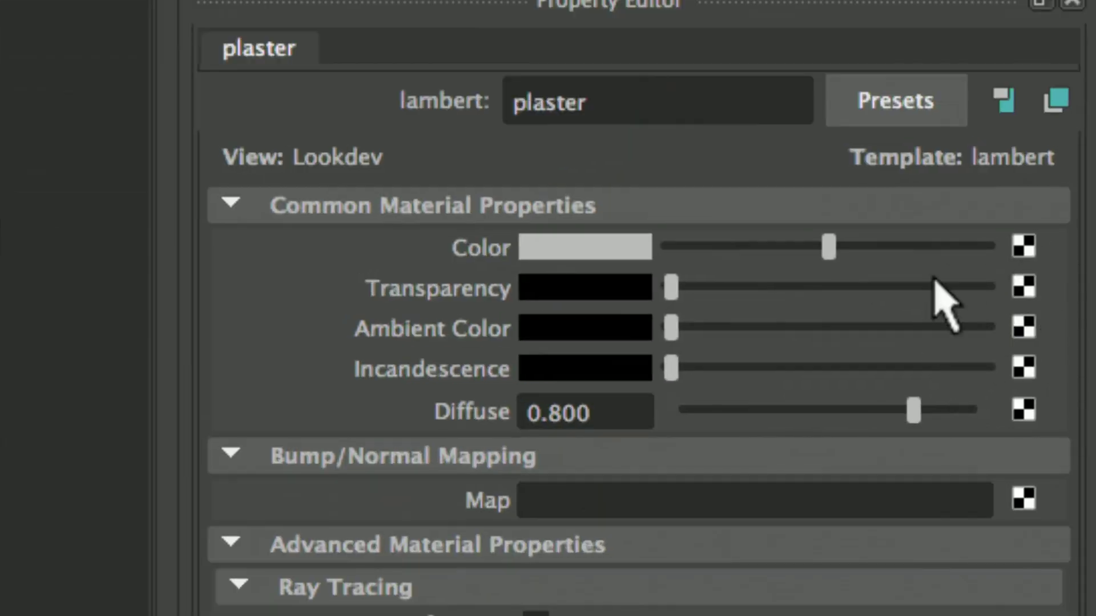
click(1025, 285)
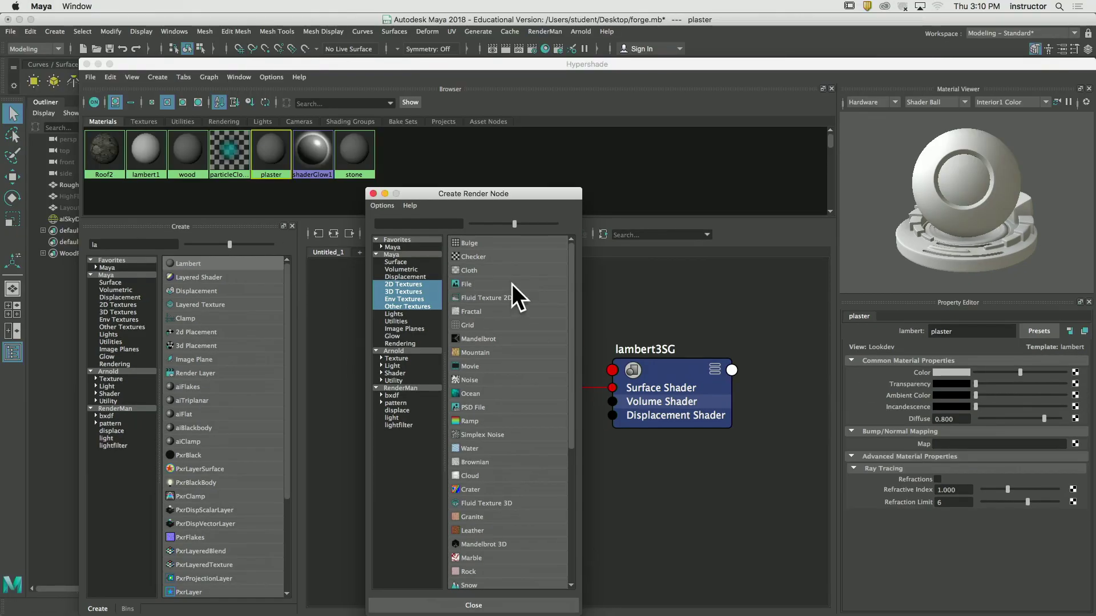
click(488, 282)
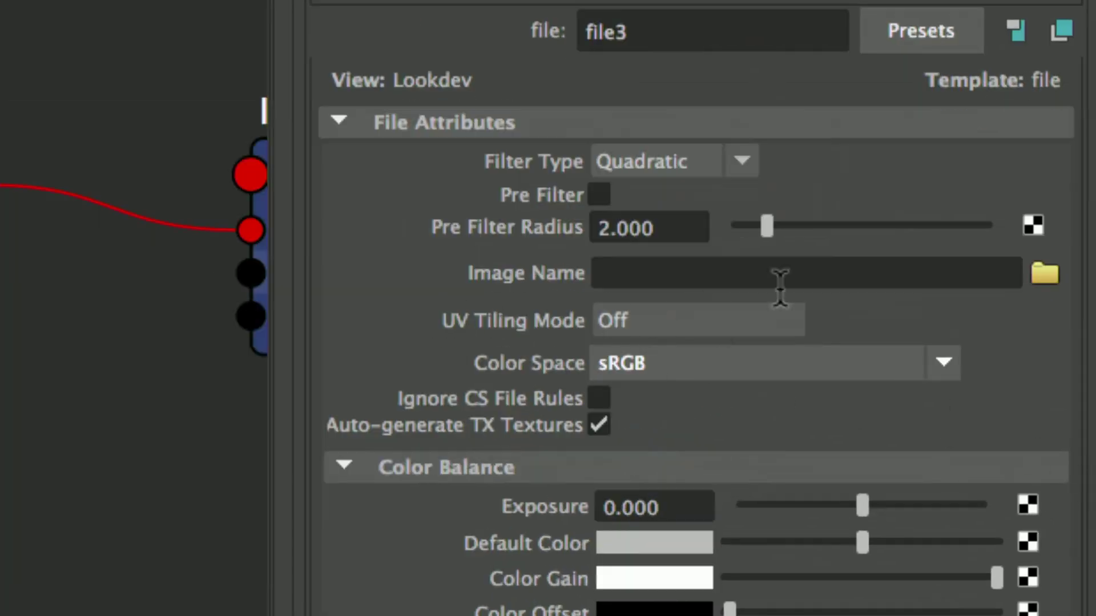
Load TexturesCom_PlasterBare0234_2_seamless_S.jpg from the Desktop as the image of the plaster file texture
click(1044, 274)
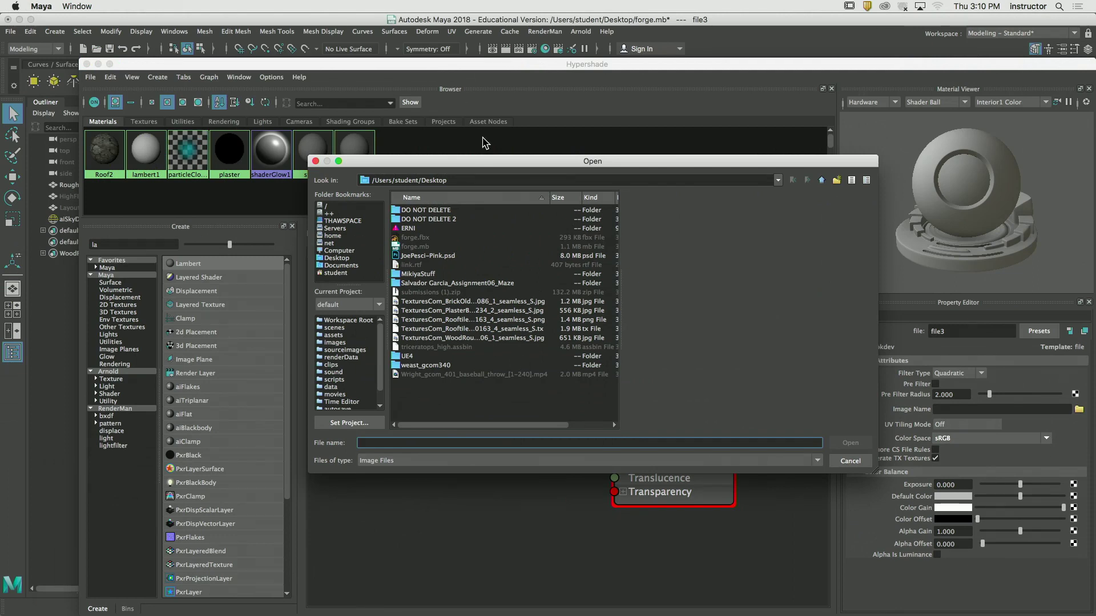
drag(487, 162, 515, 158)
click(528, 293)
click(524, 302)
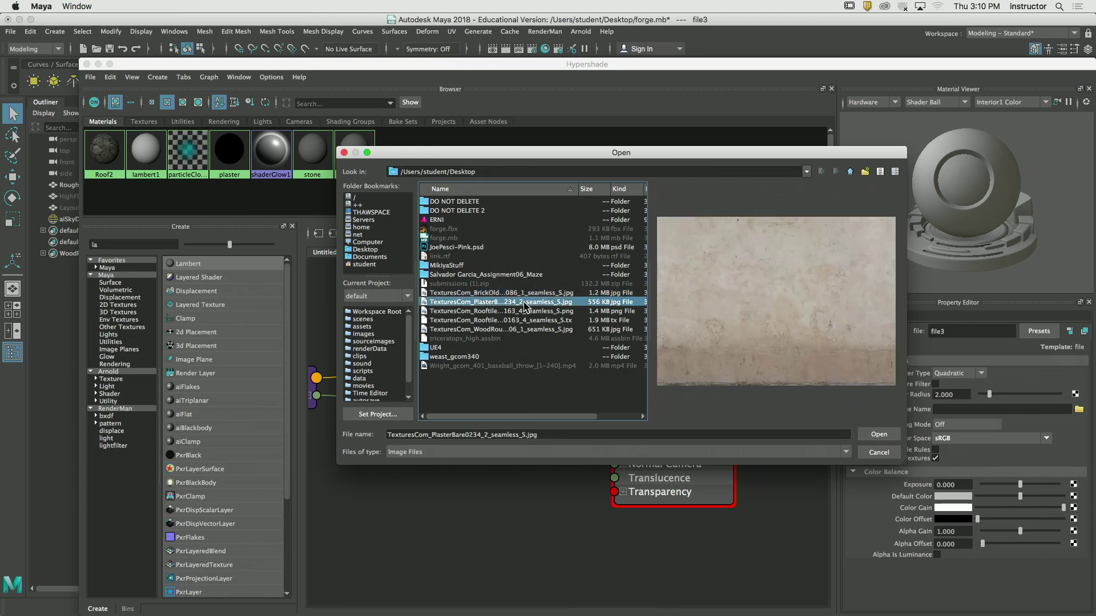
click(879, 435)
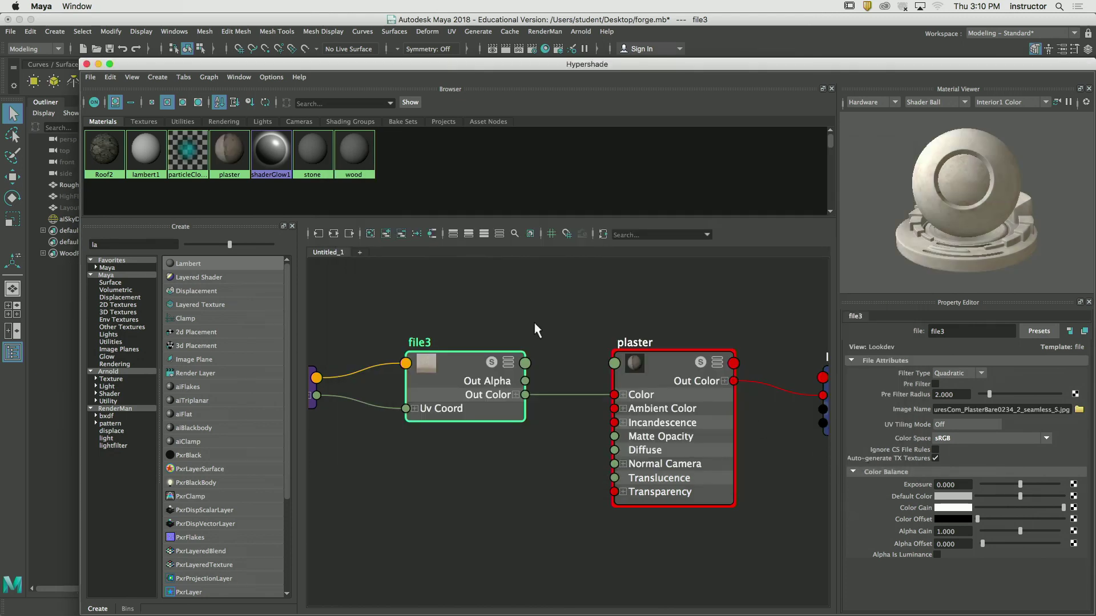
click(444, 301)
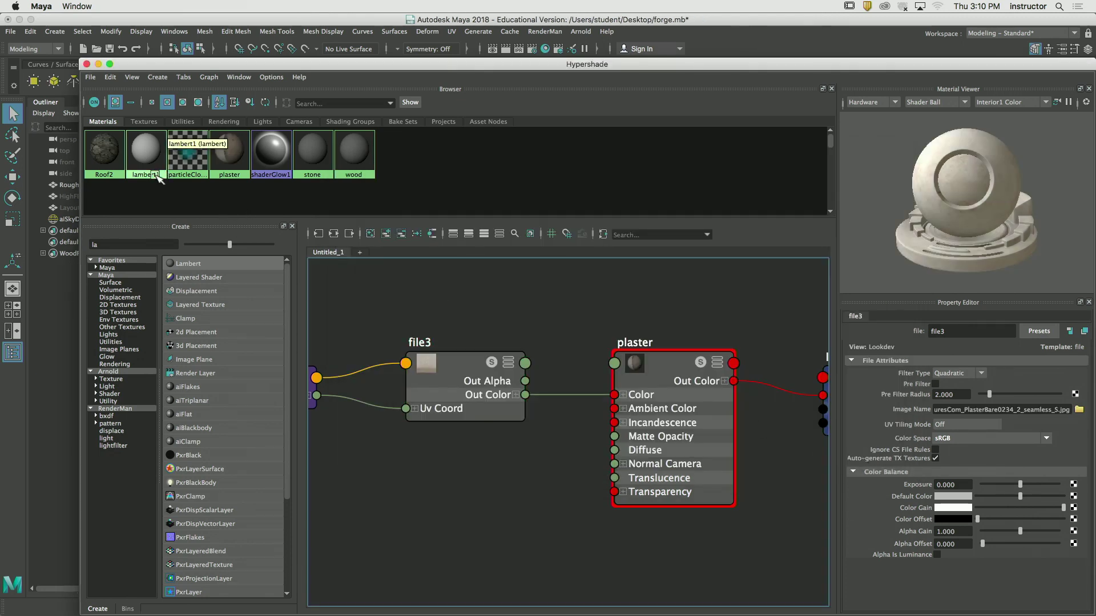
Map a File texture to the stone material's Color, using the image TexturesCom_BrickOldMixed0086_1_seamless_S.jpg
click(312, 150)
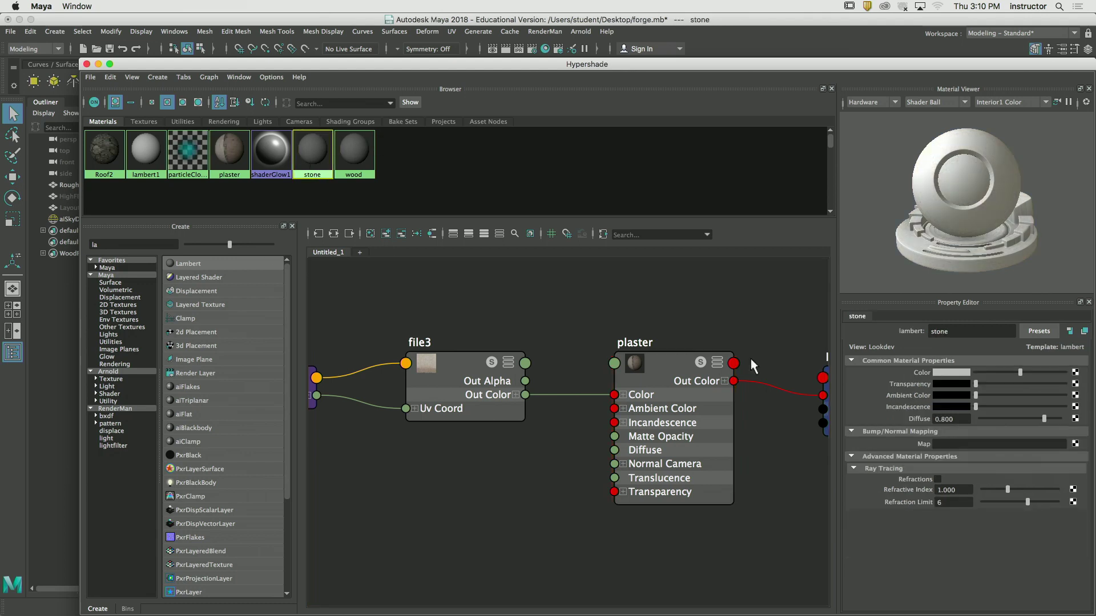
click(1075, 372)
click(479, 291)
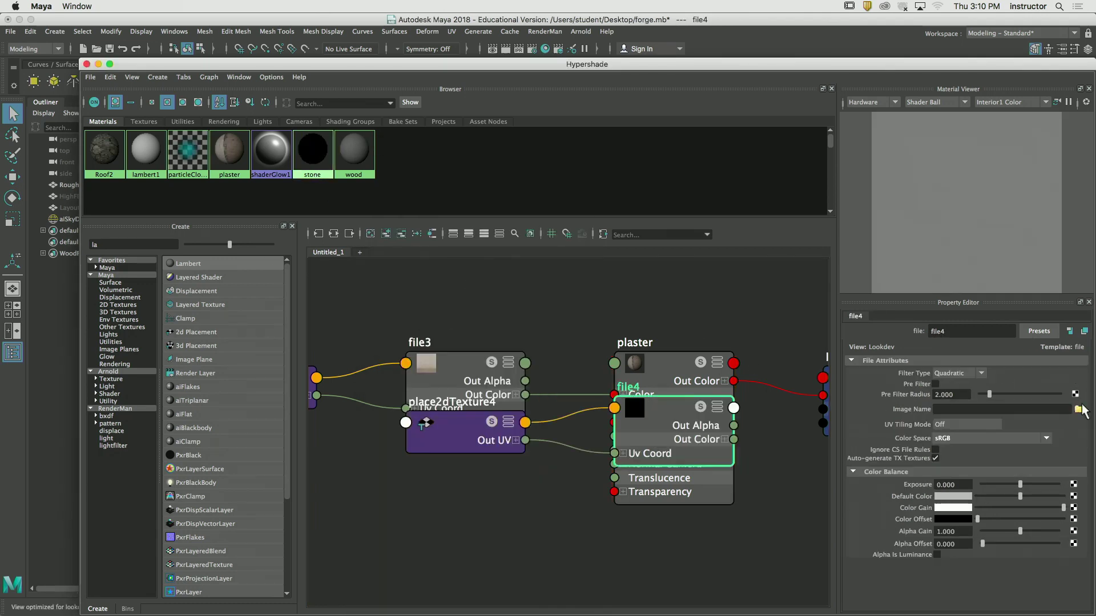
click(1078, 409)
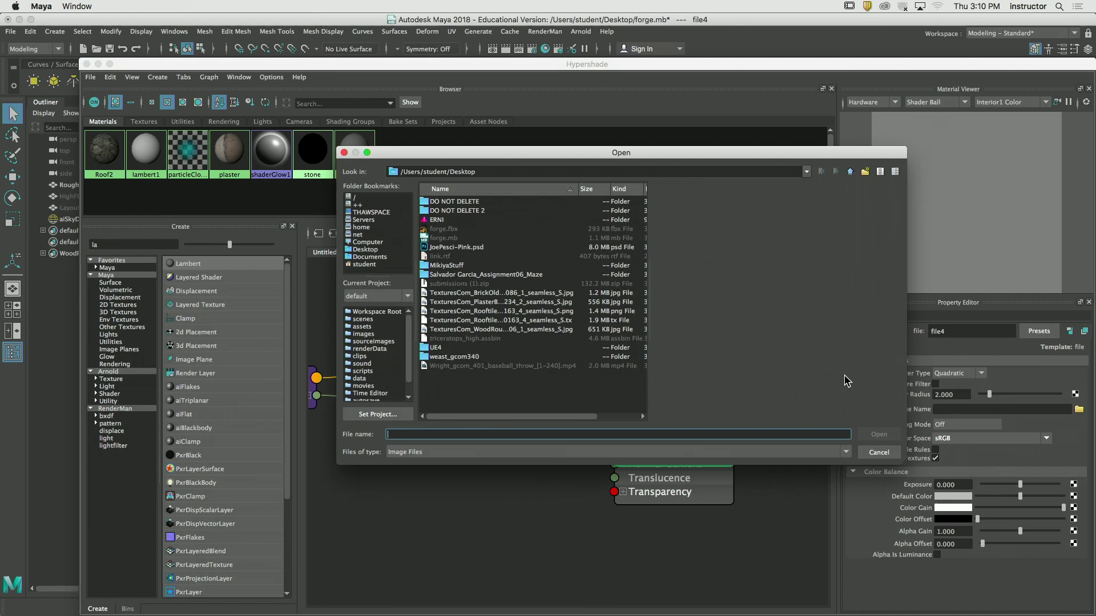
click(516, 293)
click(879, 434)
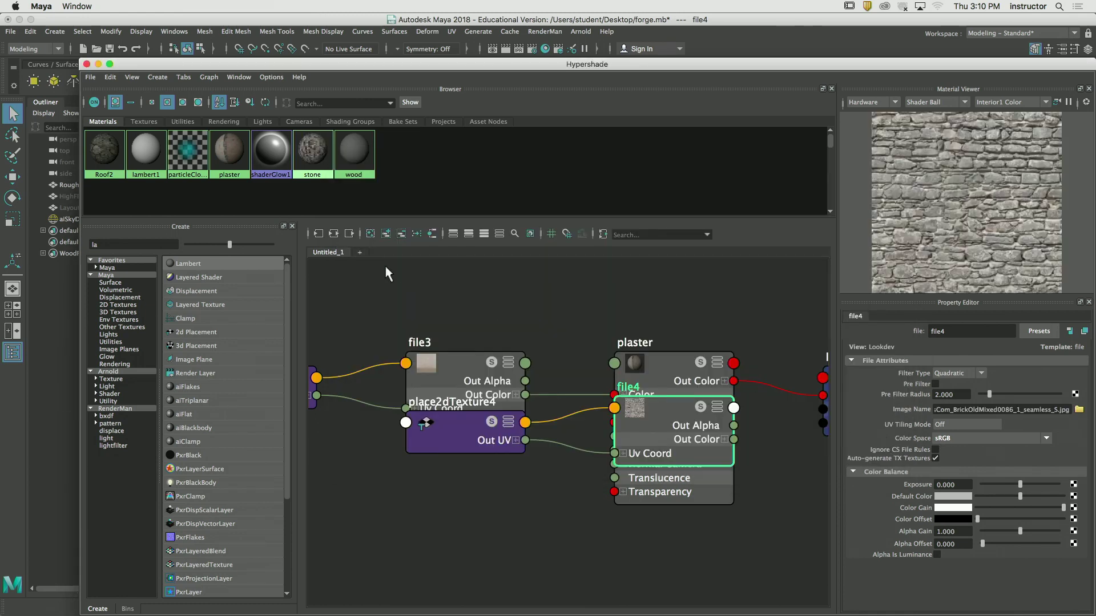
Graph the wood material and map a File texture to its Color, using the image TexturesCom_WoodRough0106_1_seamless_S.jpg
click(354, 152)
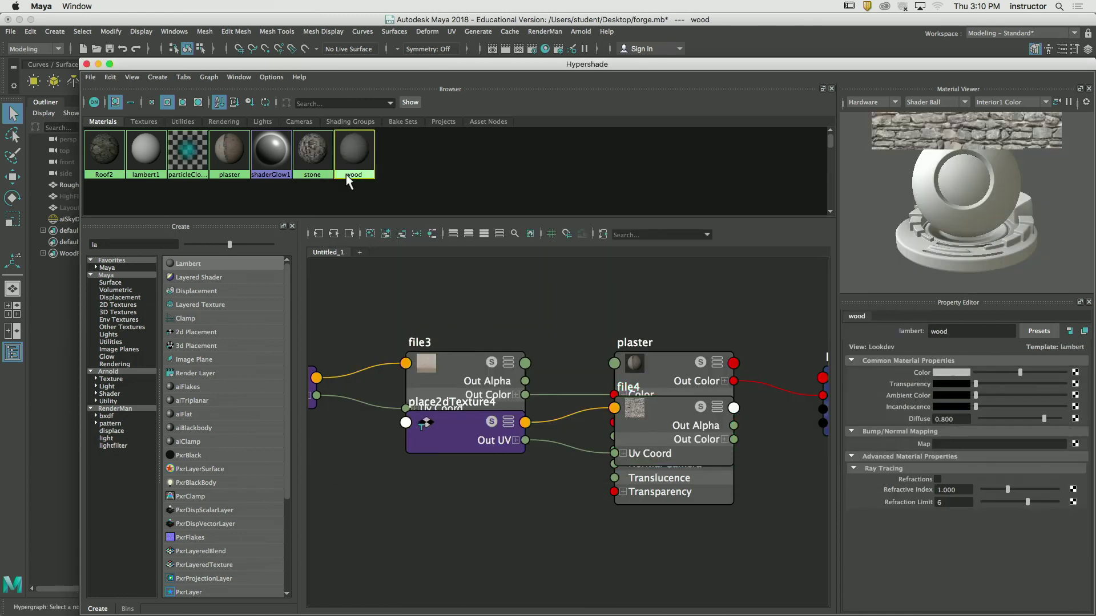
click(334, 234)
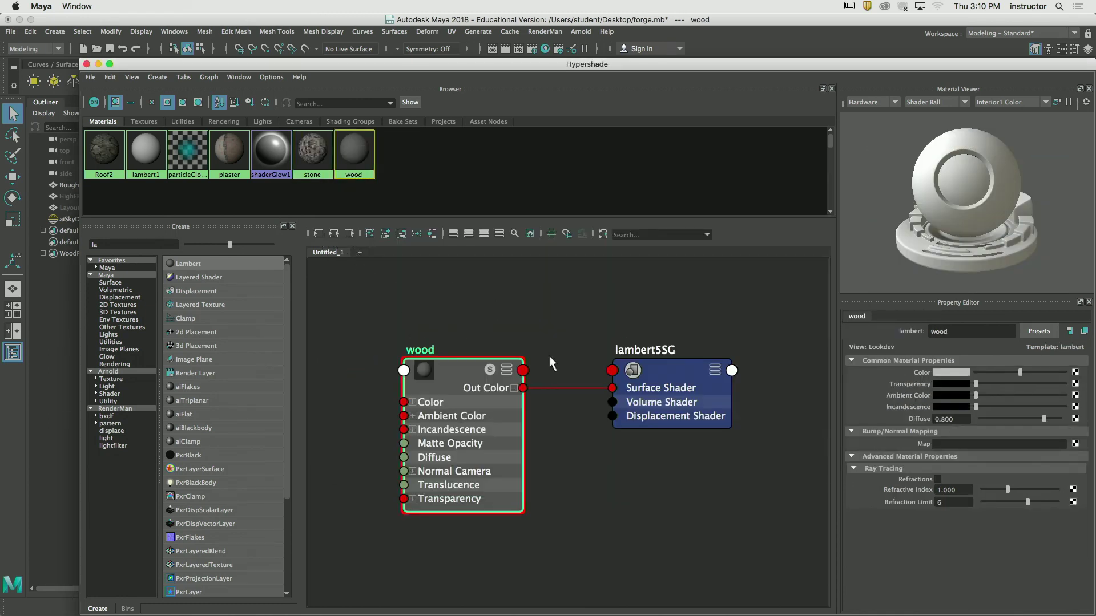
click(1075, 372)
click(517, 291)
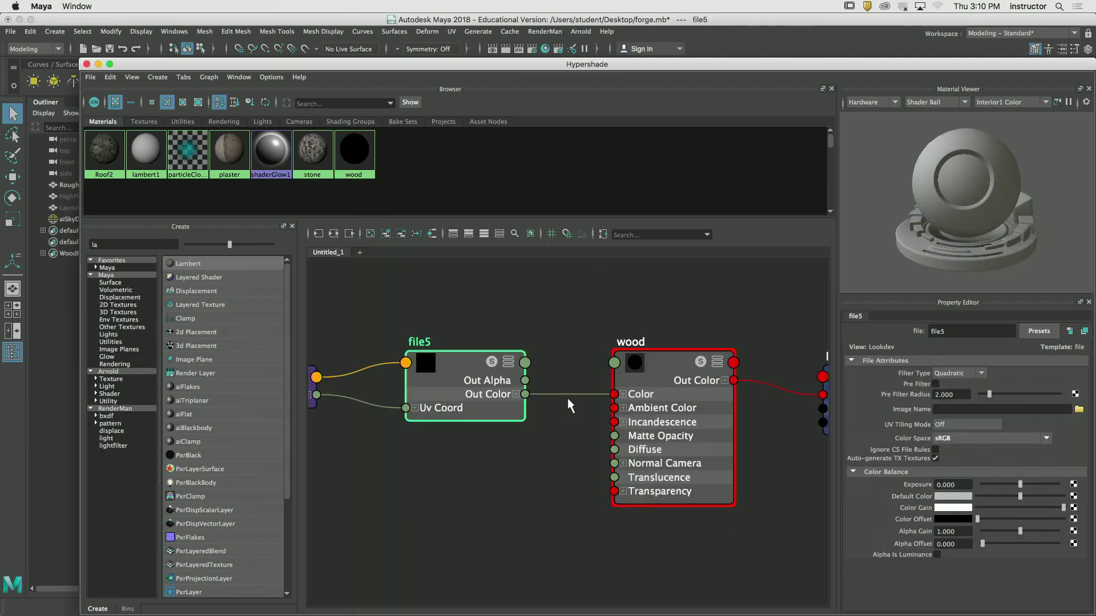
click(1079, 409)
click(513, 330)
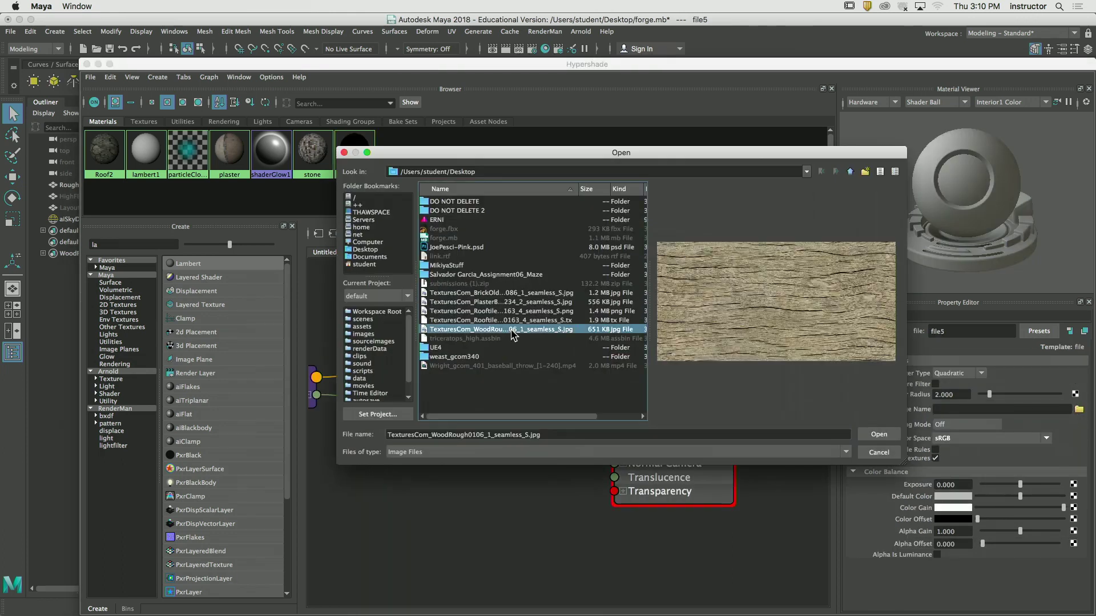
click(878, 435)
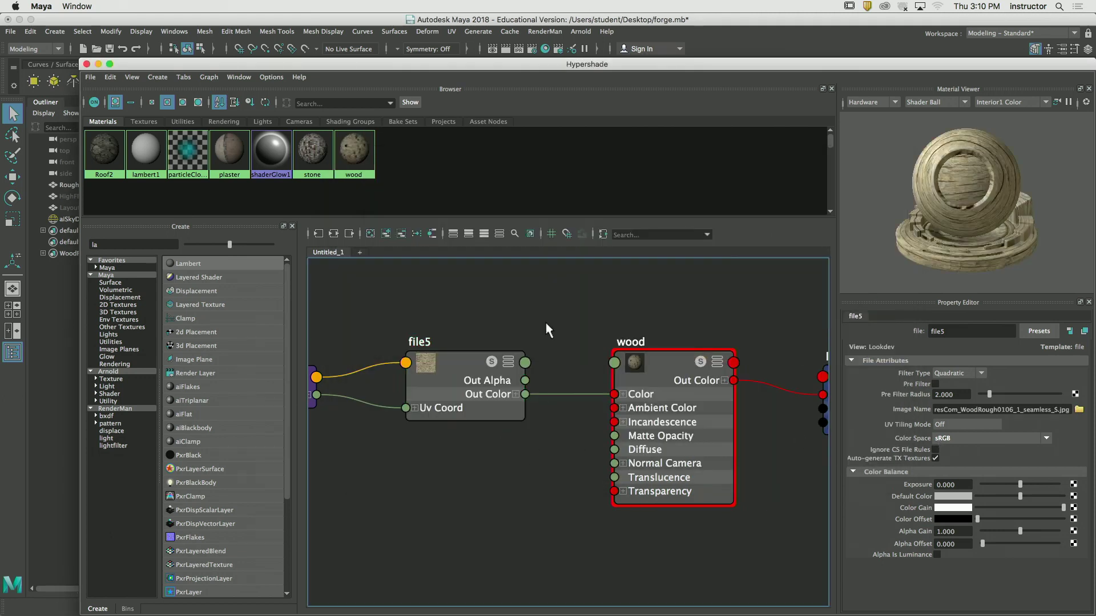
Clear the Hypershade window from the viewport and switch the house model to face selection
drag(195, 65, 652, 147)
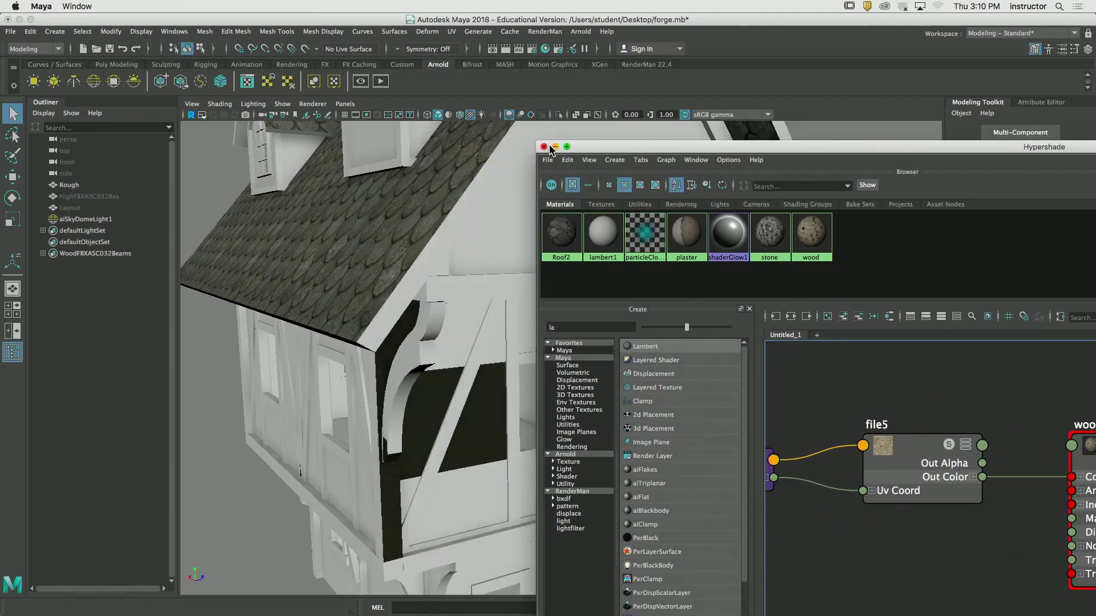
click(532, 244)
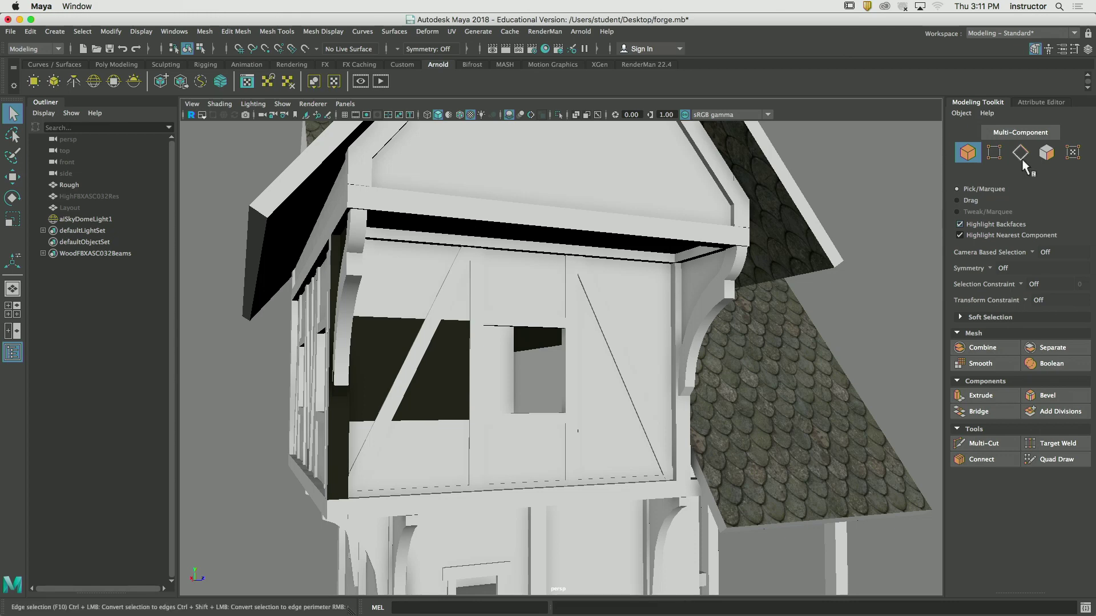
click(1045, 153)
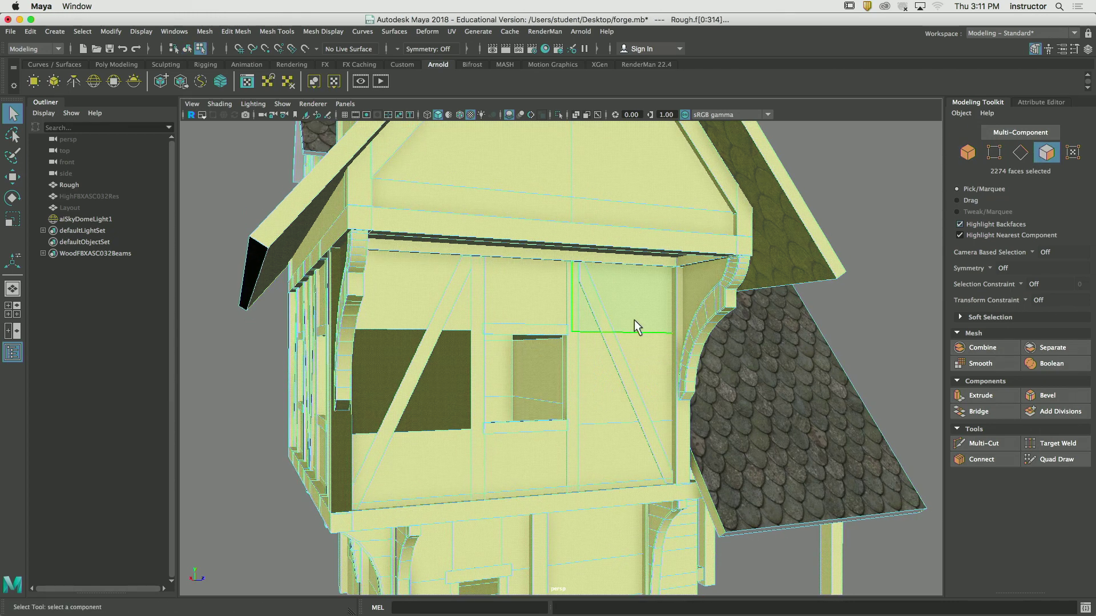
Select the wall faces of the house's upper storey and assign the existing plaster material to them
click(634, 317)
alt+drag(635, 317, 557, 337)
right_drag(580, 290, 673, 570)
click(717, 482)
Restore the selection of the upper storey's wall faces and hide all unselected components
alt+drag(770, 448, 734, 418)
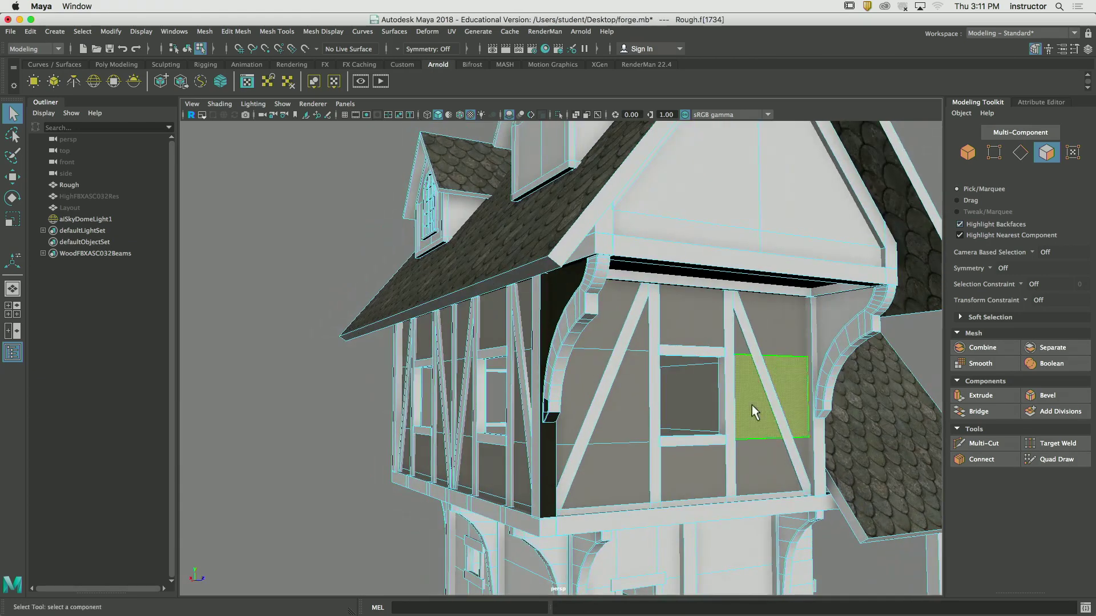
key(z)
key(shift+h)
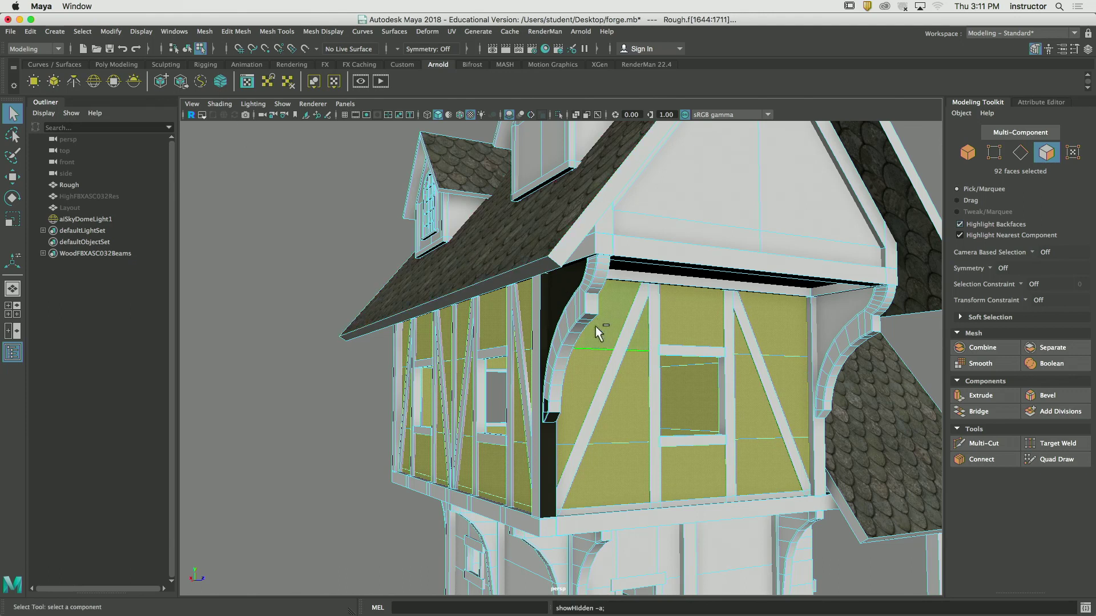
click(178, 35)
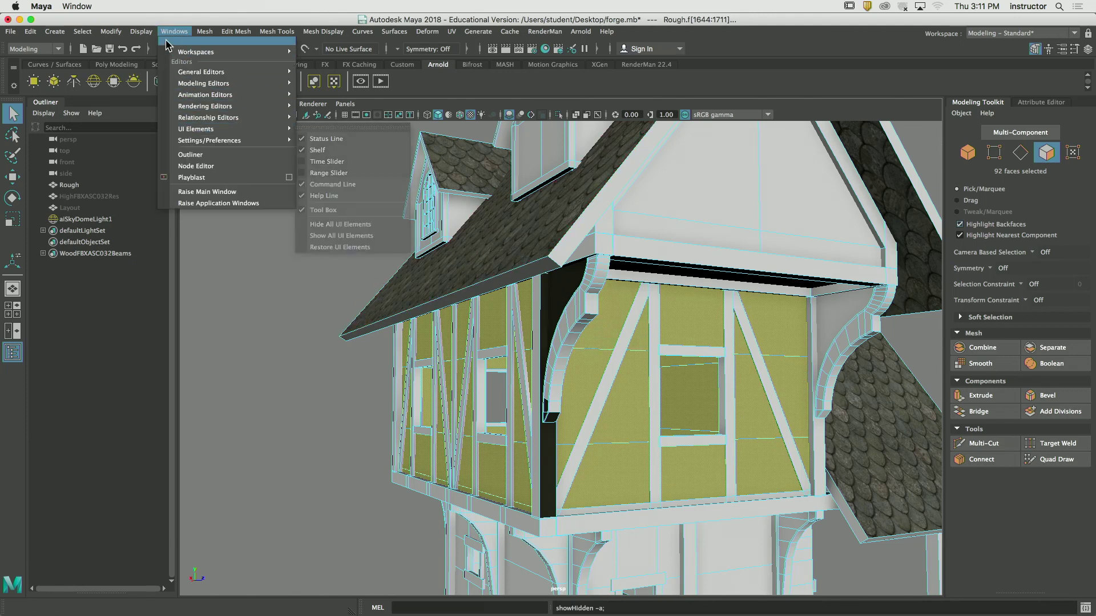
mouse_move(156, 93)
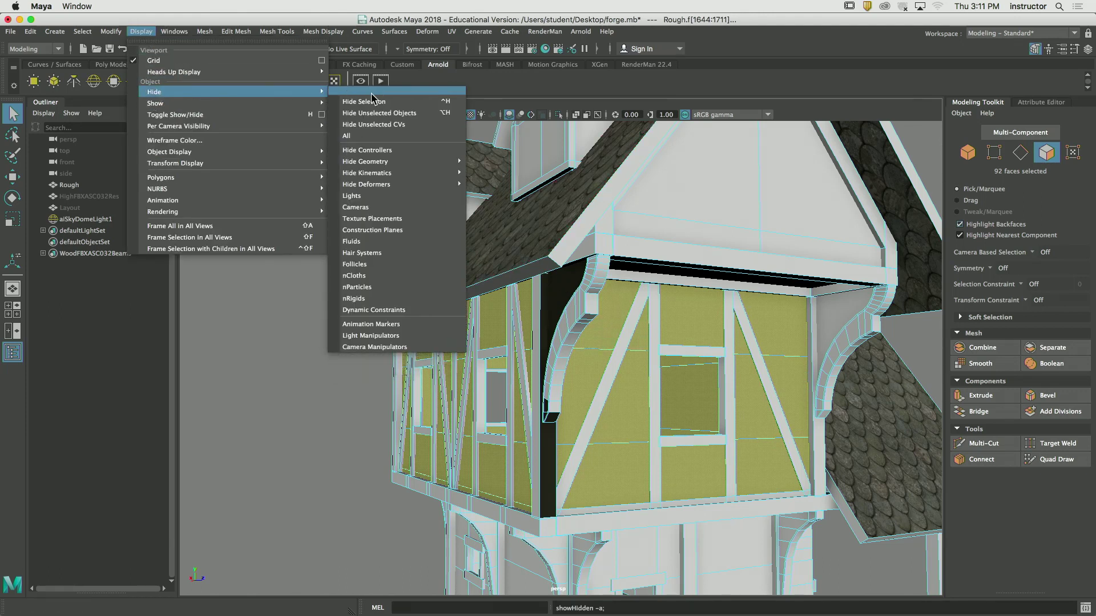
click(447, 114)
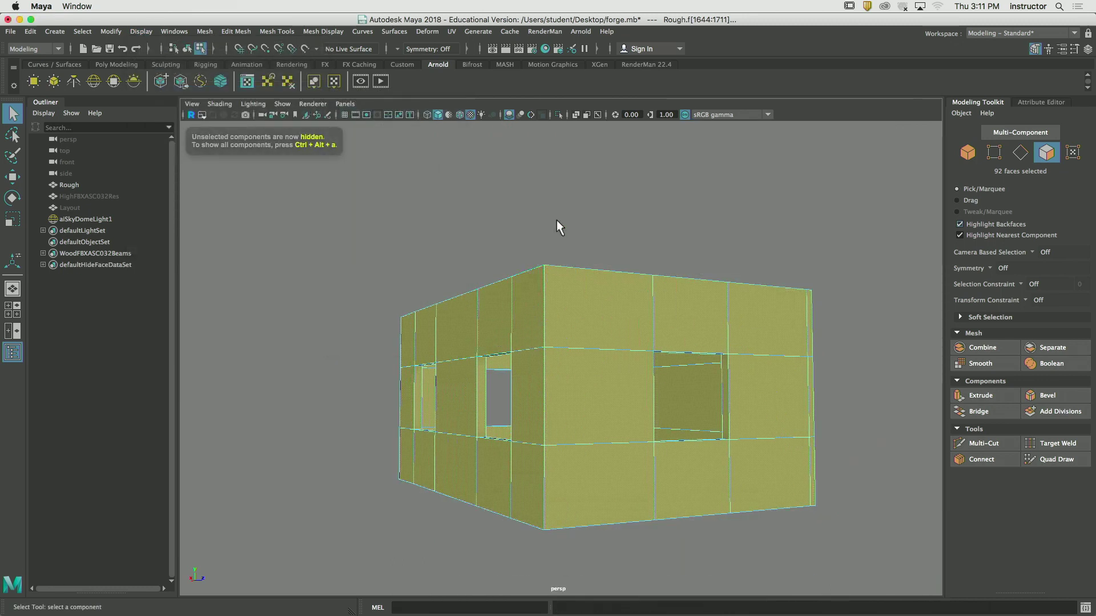
Open the UV Editor for the isolated walls, pick a front wall face and move the editor window within reach
mouse_move(556, 220)
alt+mouse_down()
mouse_move(577, 257)
mouse_move(539, 166)
mouse_move(555, 230)
alt+mouse_up()
alt+middle_drag(555, 230, 557, 205)
alt+drag(557, 204, 547, 217)
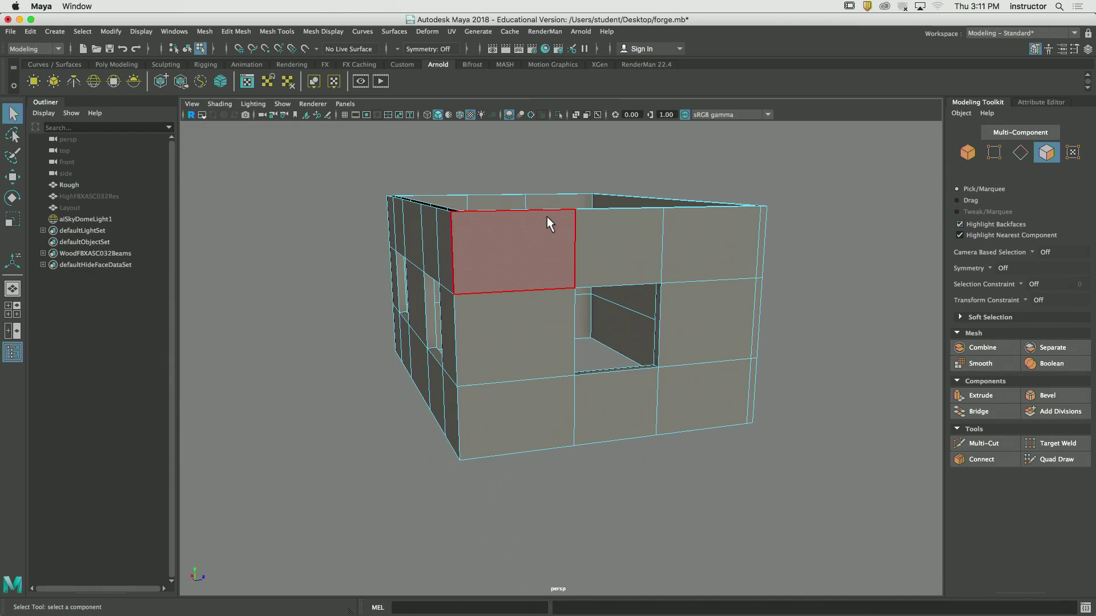
click(457, 31)
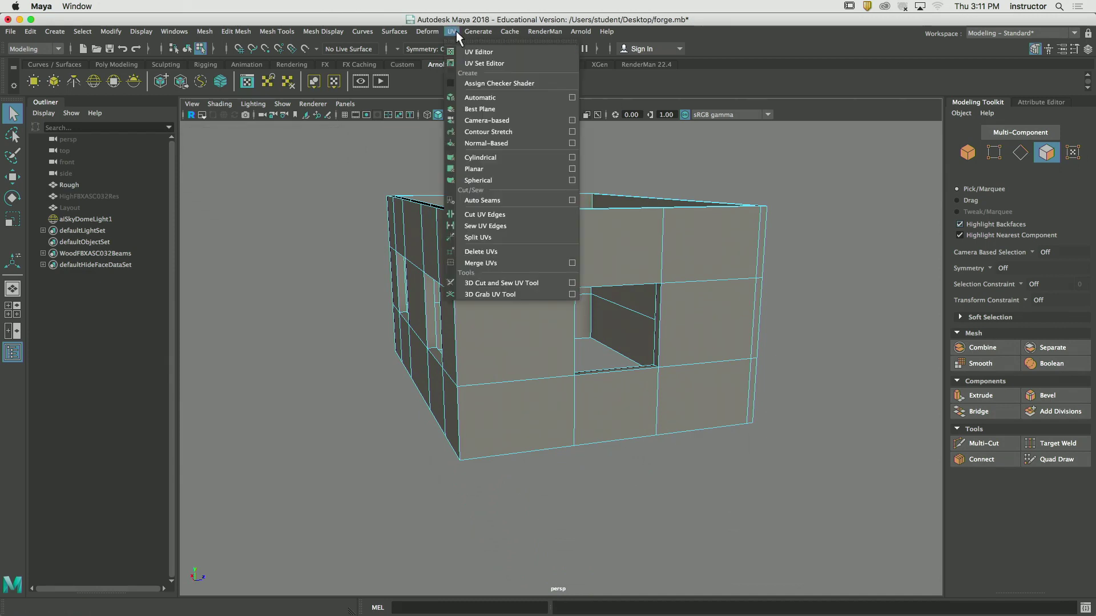
click(471, 54)
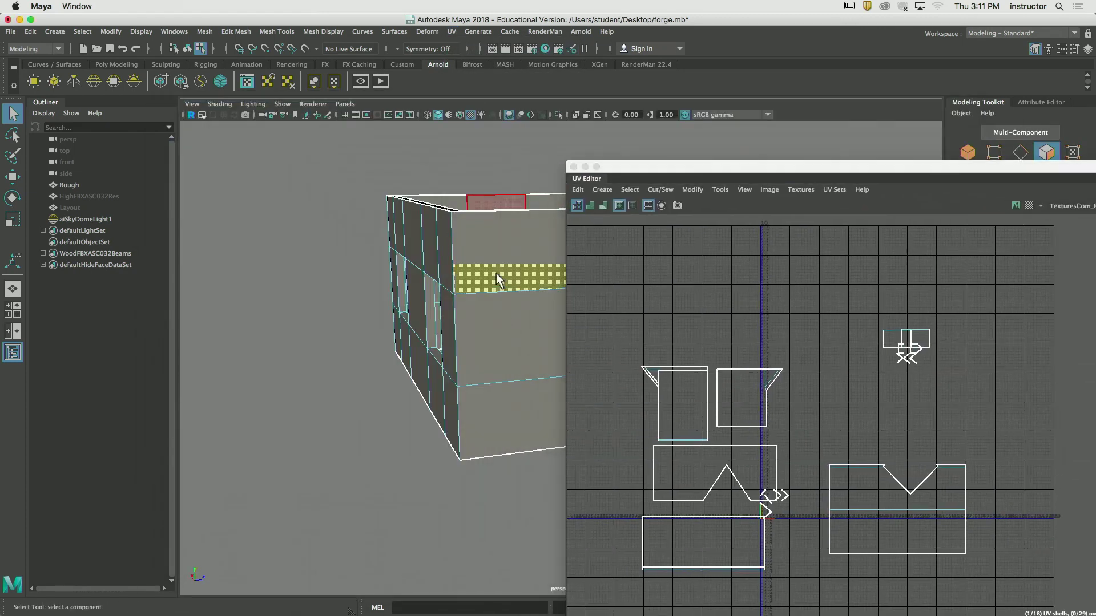
click(496, 273)
drag(705, 176, 343, 125)
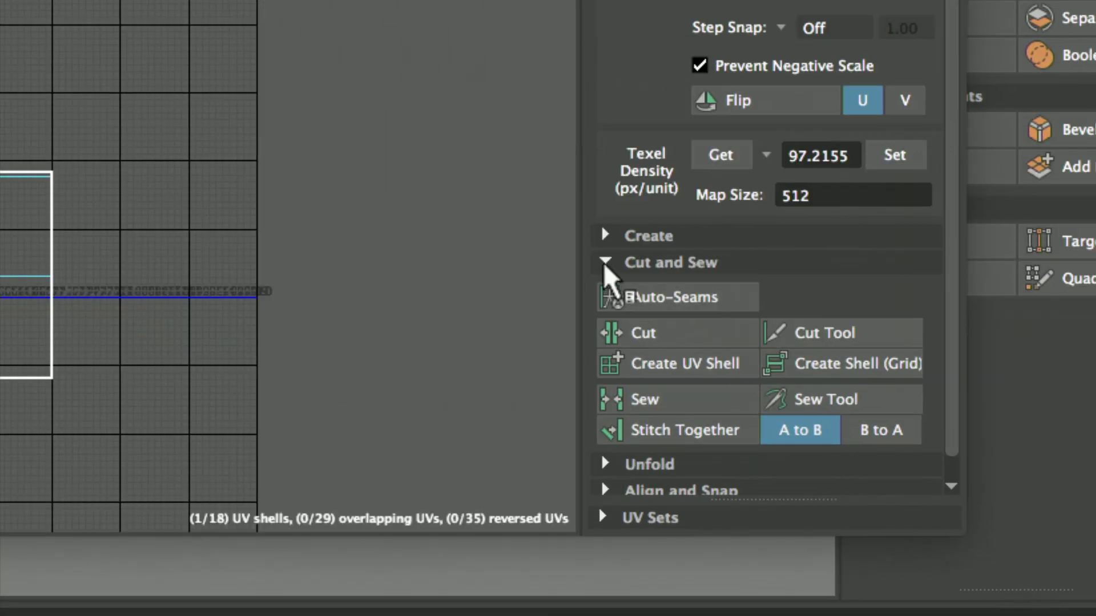
Apply an automatic UV projection to the isolated wall faces and move the new shells to empty space above the old layout
click(603, 262)
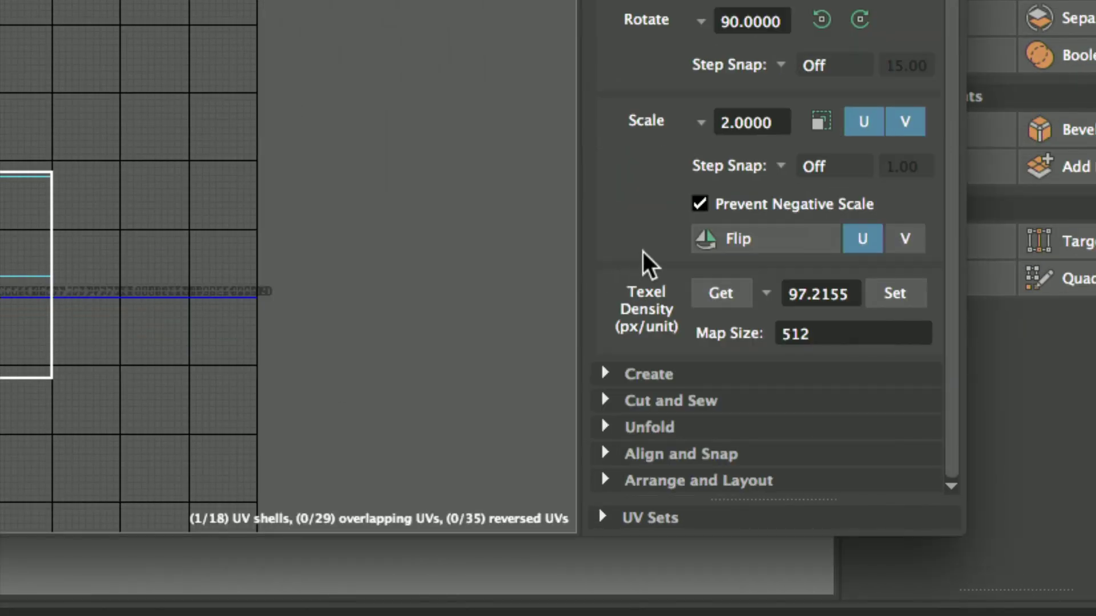
click(653, 372)
click(679, 415)
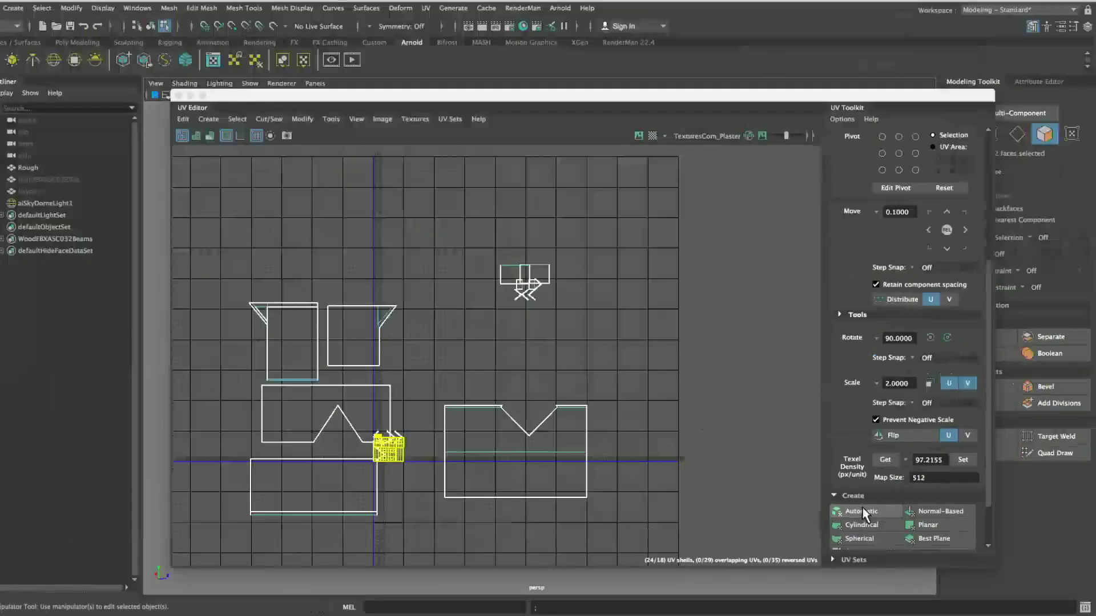
key(w)
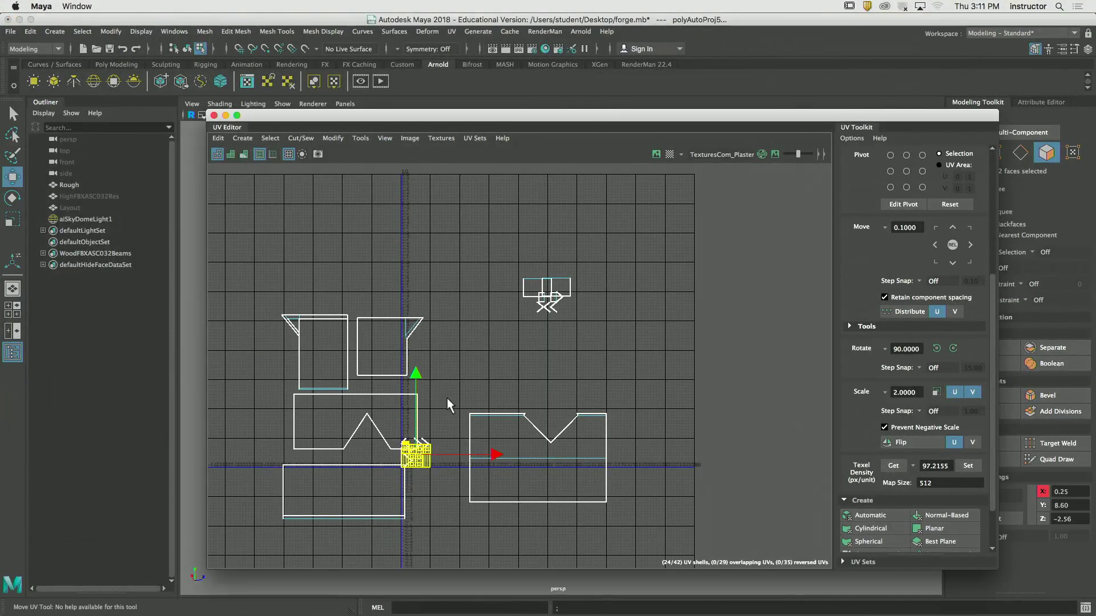
drag(428, 462, 435, 272)
key(q)
click(460, 276)
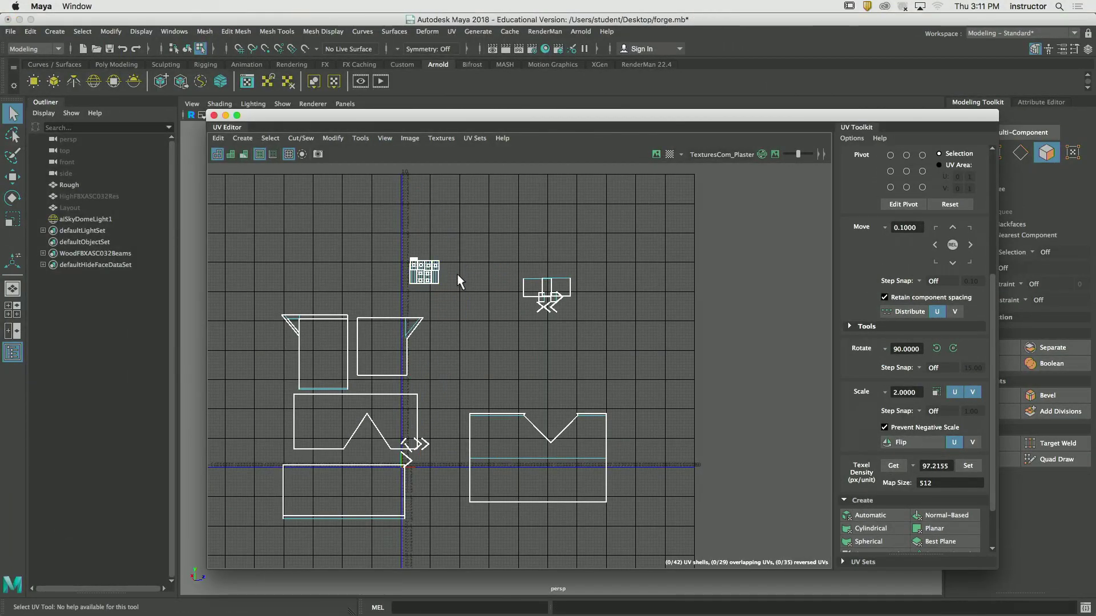
Move the UV Editor clear of the model, rotate a single-window wall's UV shell 90 degrees and place it above the other shells
scroll(393, 286, up, 3)
scroll(410, 294, up, 10)
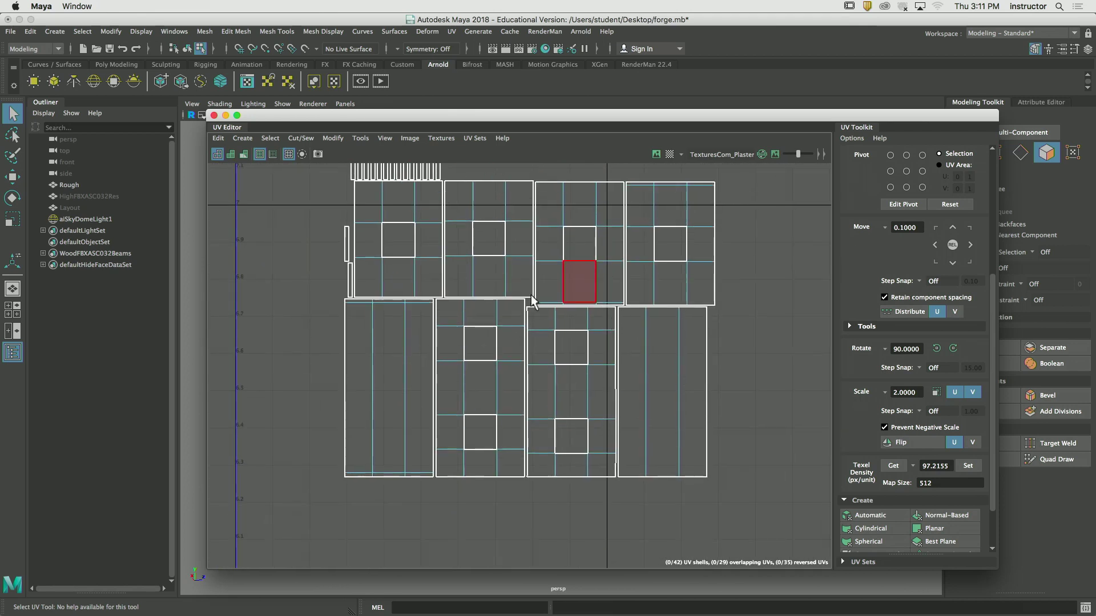
drag(431, 111, 997, 150)
mouse_move(571, 245)
alt+mouse_down()
mouse_move(729, 272)
mouse_move(557, 264)
mouse_move(567, 232)
alt+mouse_up()
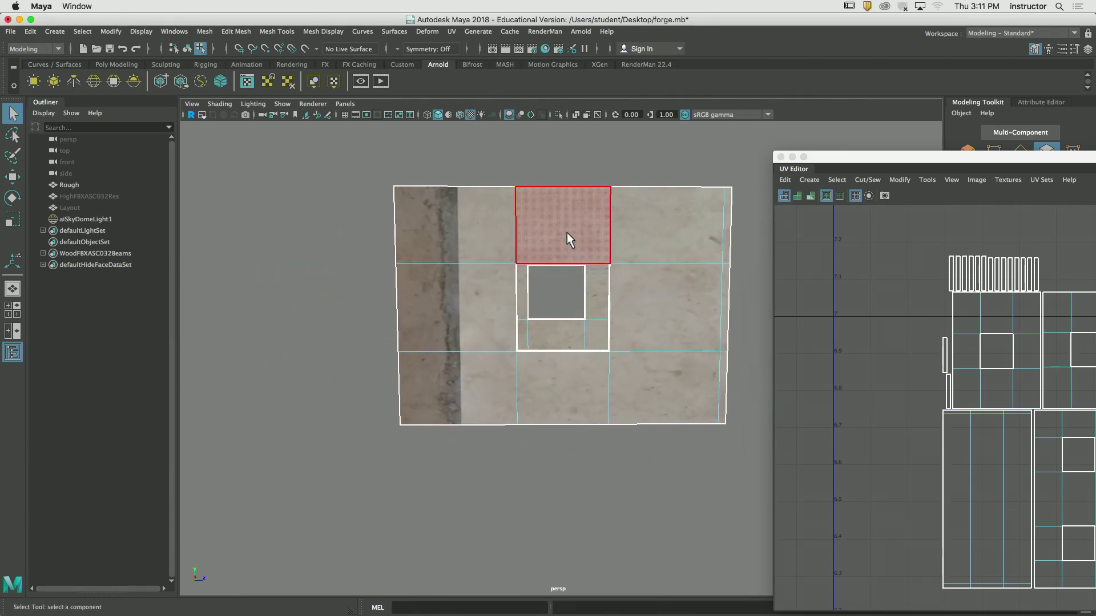
click(567, 232)
key(f)
double_click(968, 337)
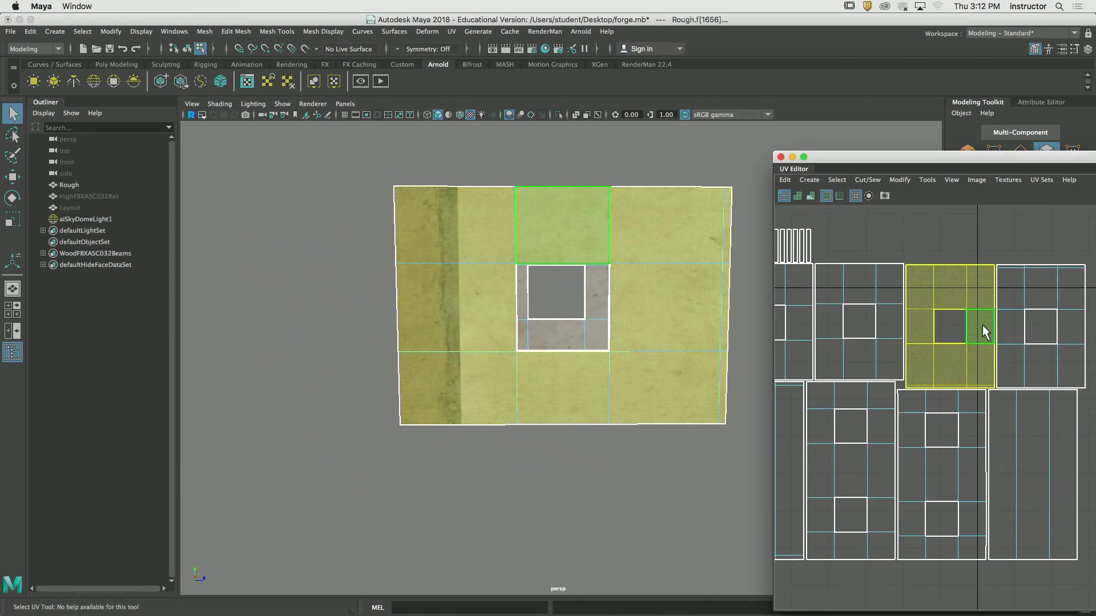
alt+middle_drag(968, 337, 985, 400)
key(e)
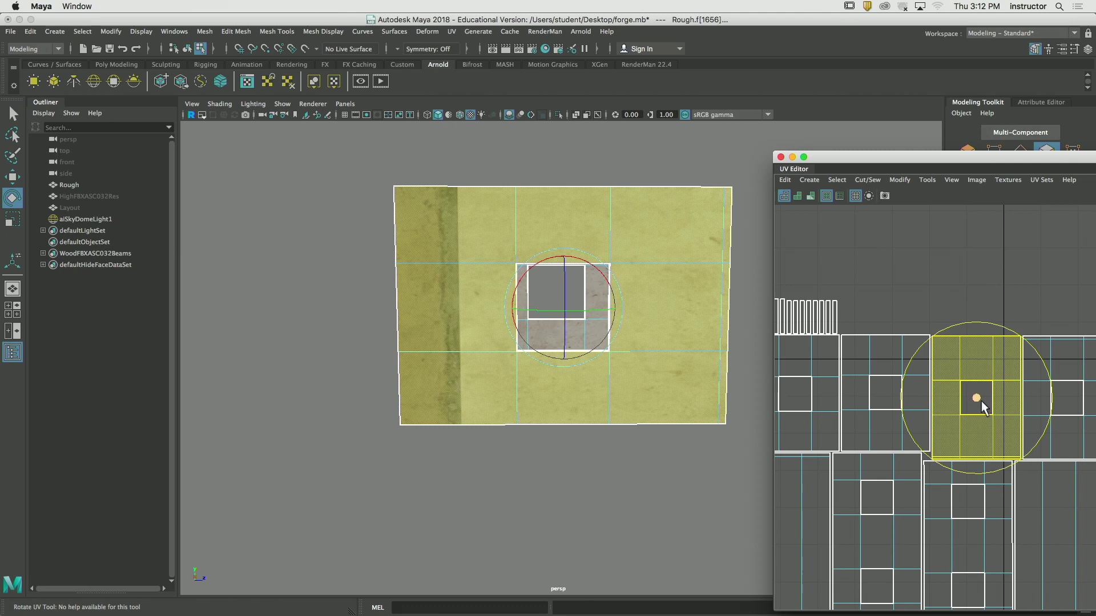
drag(953, 331, 970, 285)
key(w)
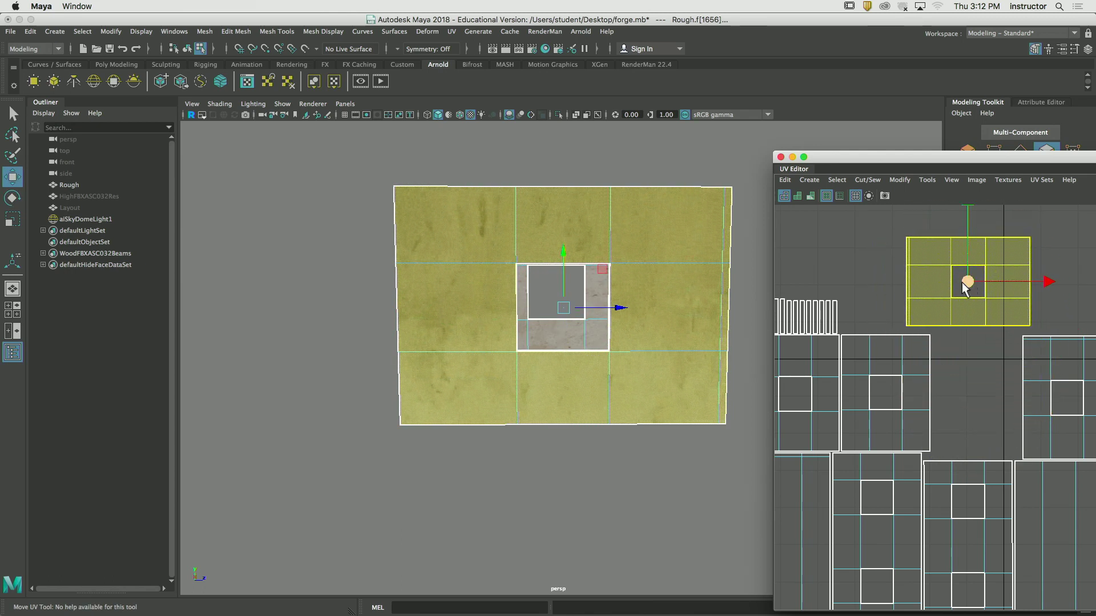
Turn the separated single-window wall's UV shell 180 degrees so its faces match the wall's upright orientation
key(F11)
click(929, 313)
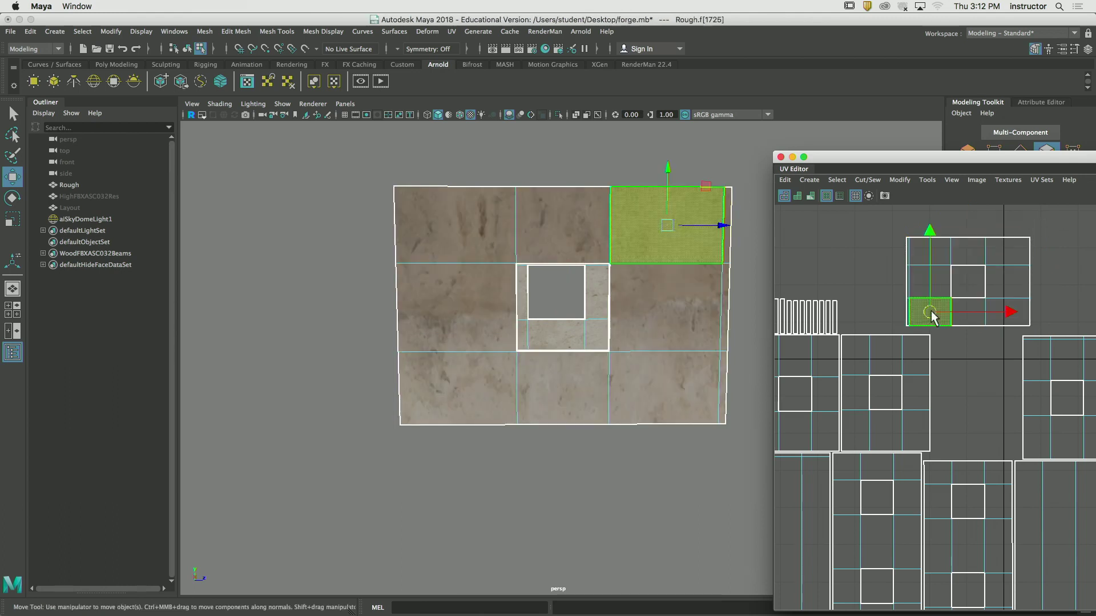
double_click(1001, 275)
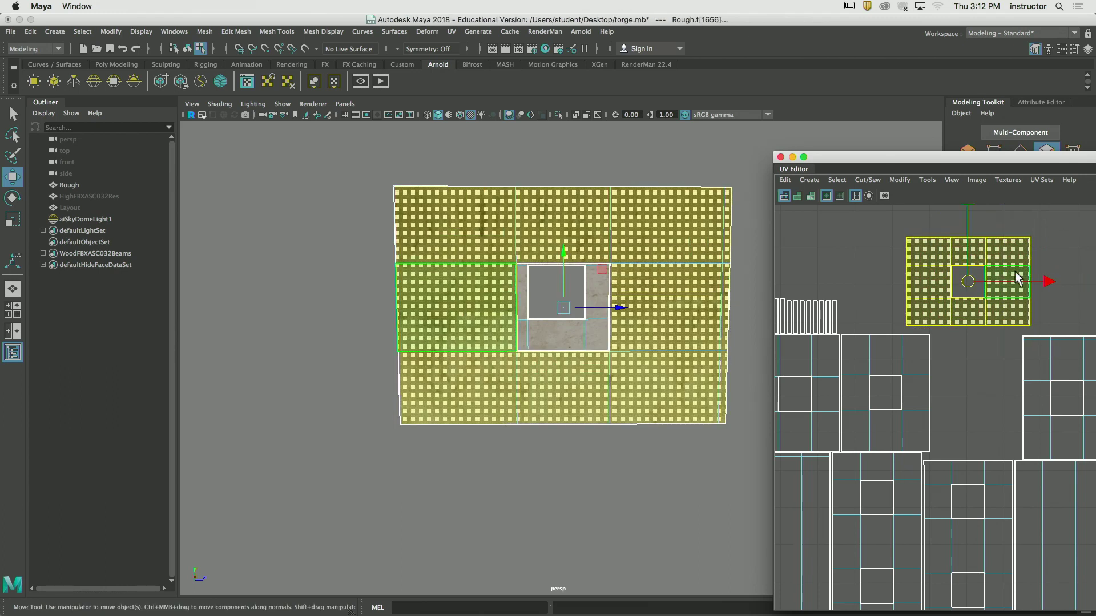
key(e)
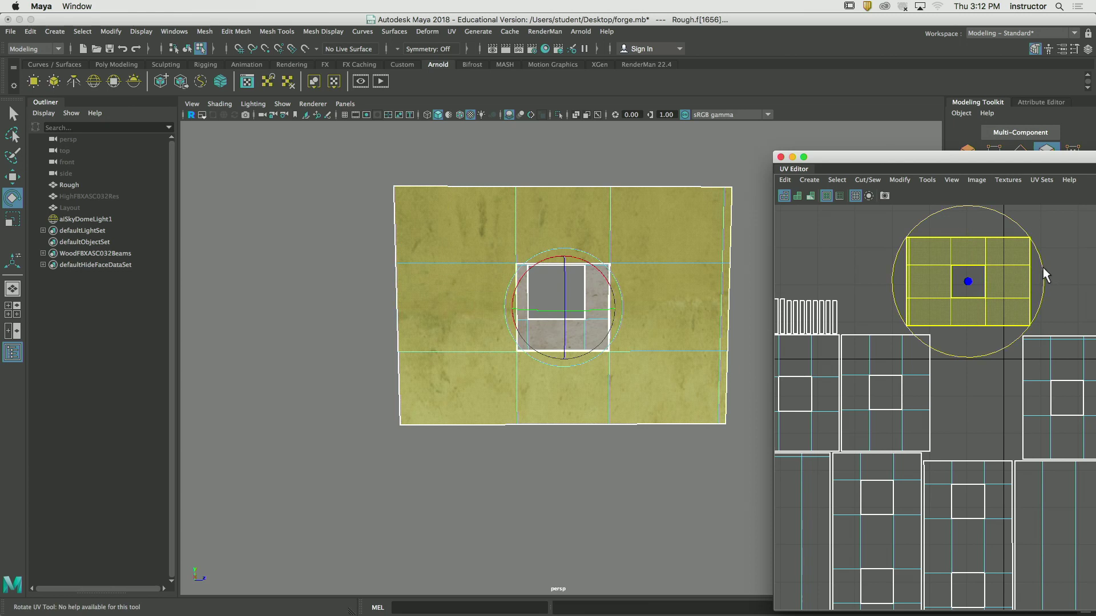
drag(1043, 267, 889, 313)
key(z)
key(q)
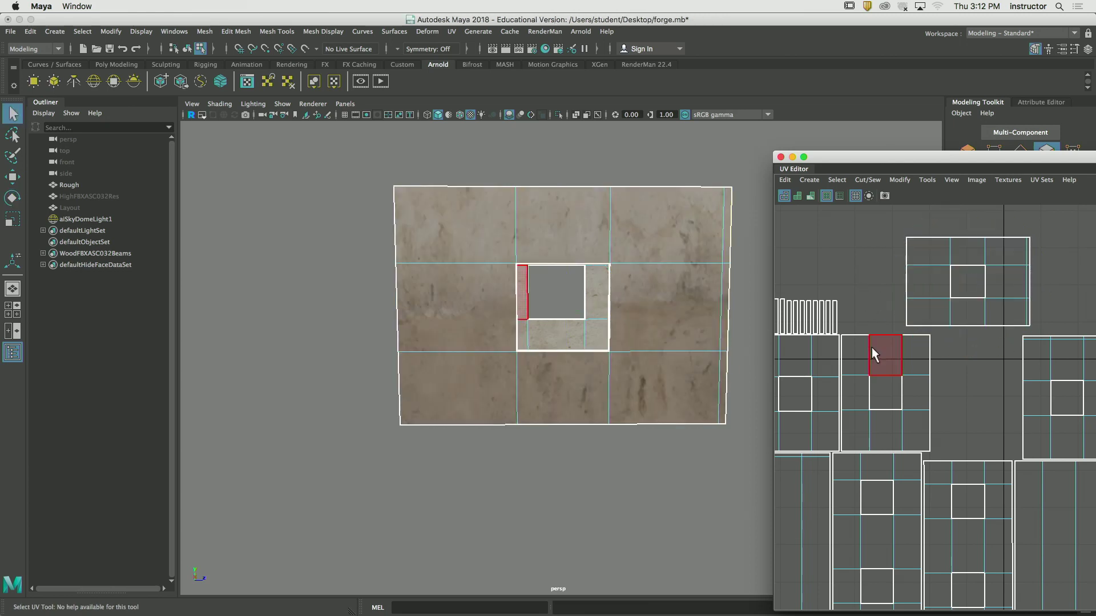
Select the outer two-window wall's UV shell, rotate it 90 degrees and move it above the remaining shells
click(871, 347)
alt+drag(714, 319, 542, 289)
click(541, 282)
alt+middle_drag(918, 497, 933, 389)
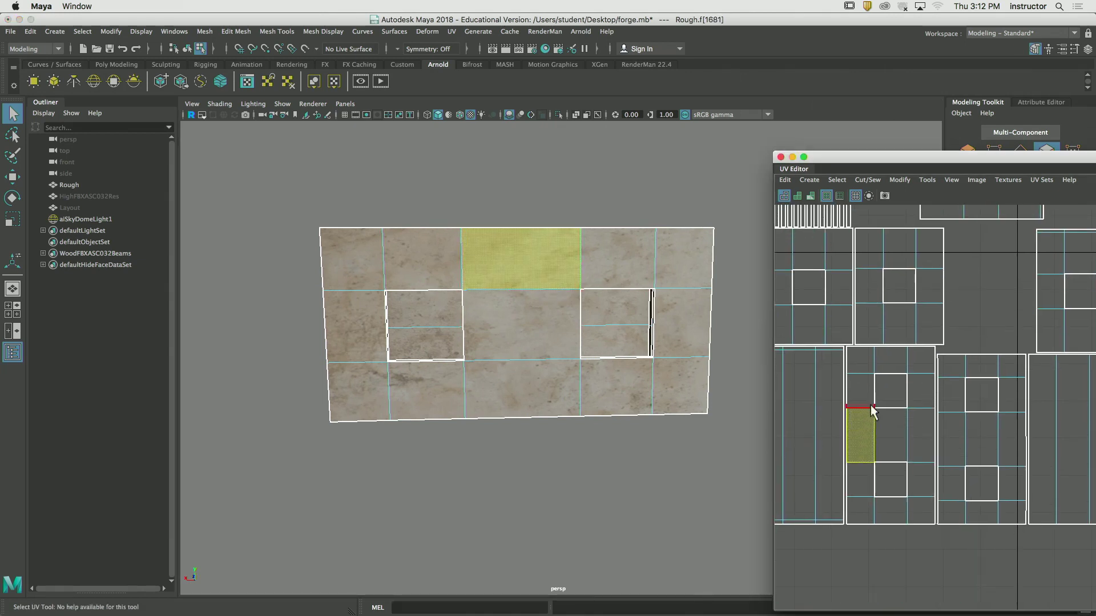
click(859, 360)
click(860, 390)
double_click(860, 447)
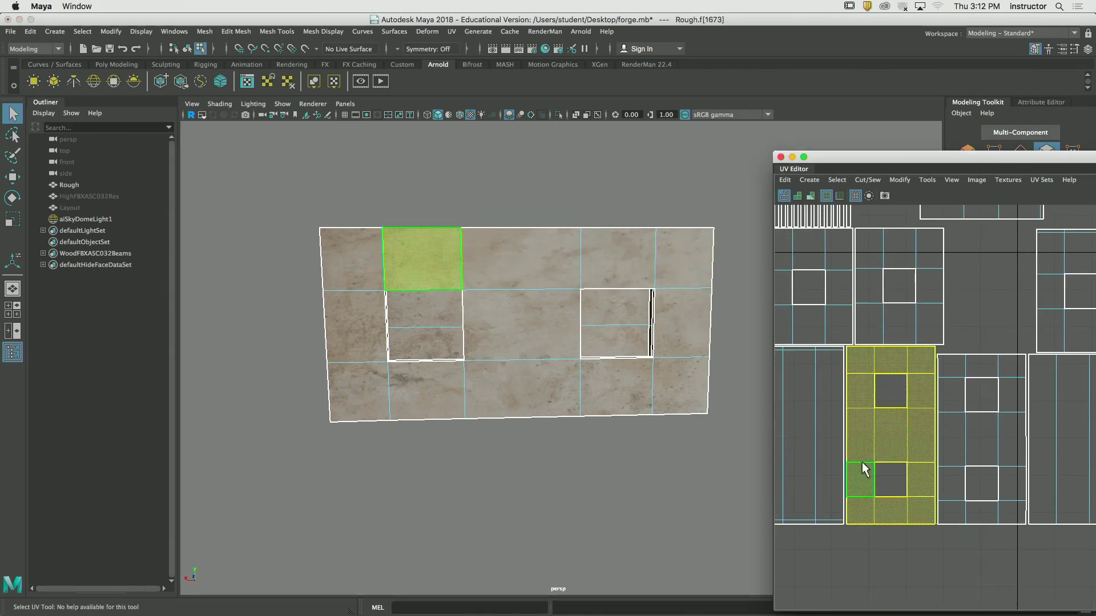
scroll(878, 453, down, 2)
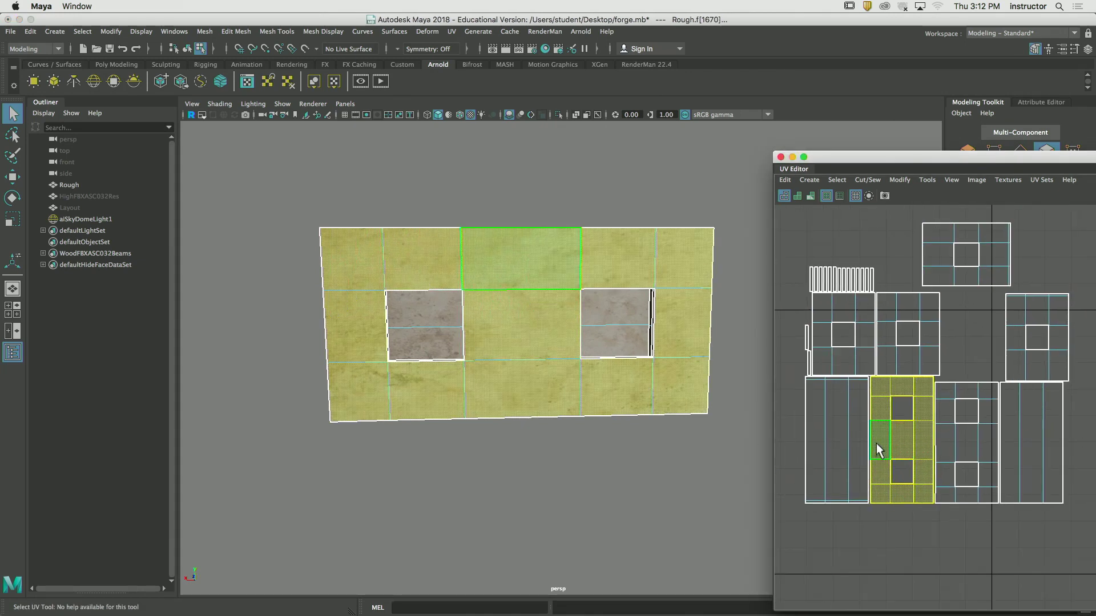
key(e)
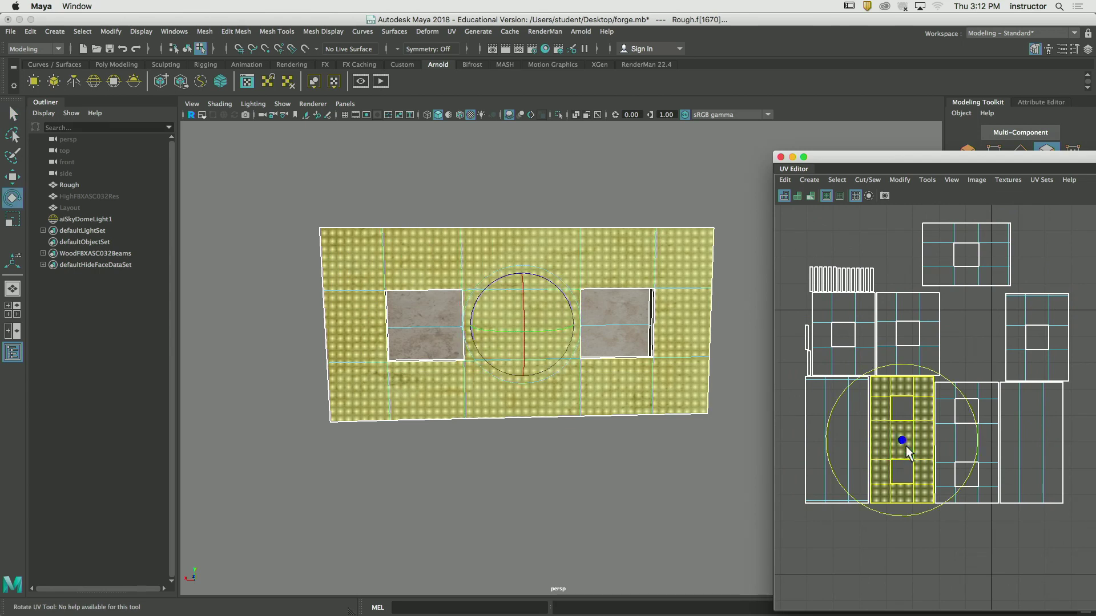
drag(972, 412, 936, 508)
key(w)
drag(951, 432, 893, 209)
Identify the UV shell of the opposite single-window wall and rotate it 90 degrees to lie horizontally
alt+drag(656, 342, 371, 260)
click(433, 353)
click(371, 263)
shift+click(448, 272)
shift+click(513, 271)
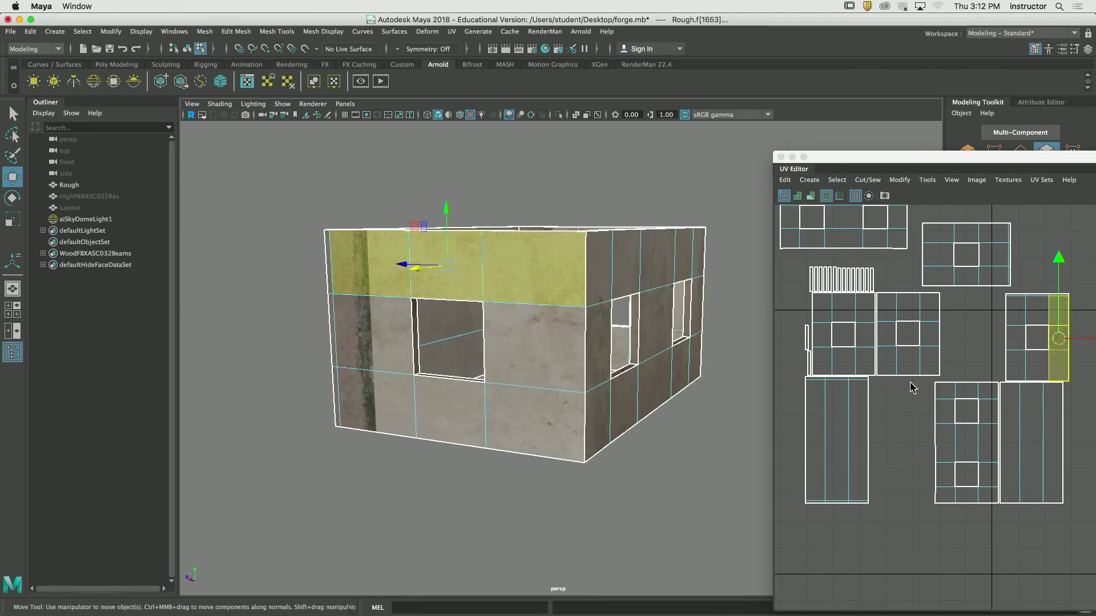
double_click(1040, 366)
key(e)
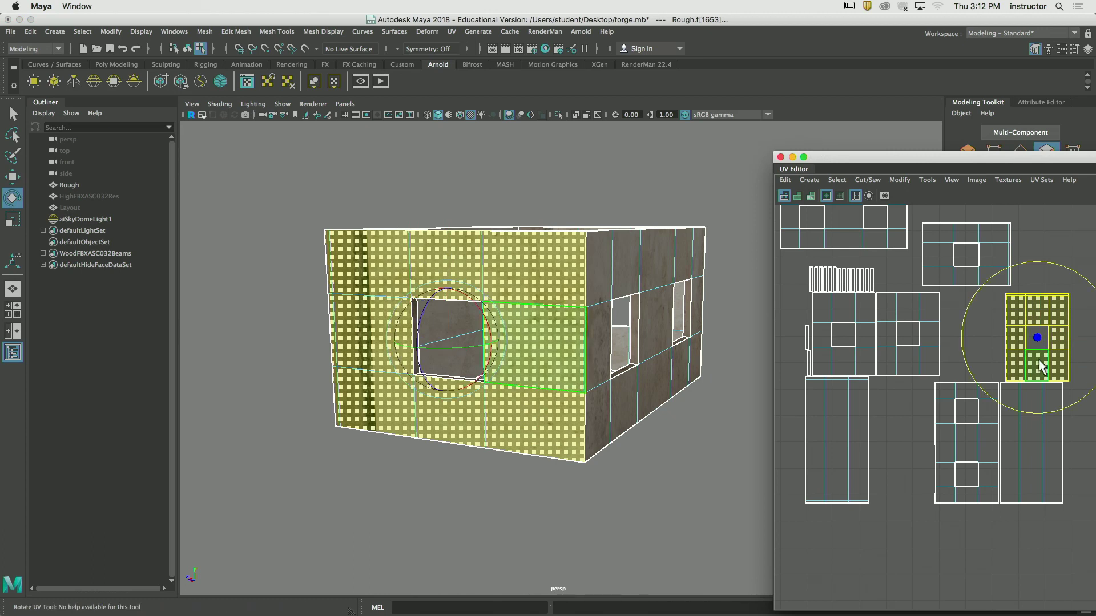
drag(1018, 262, 941, 361)
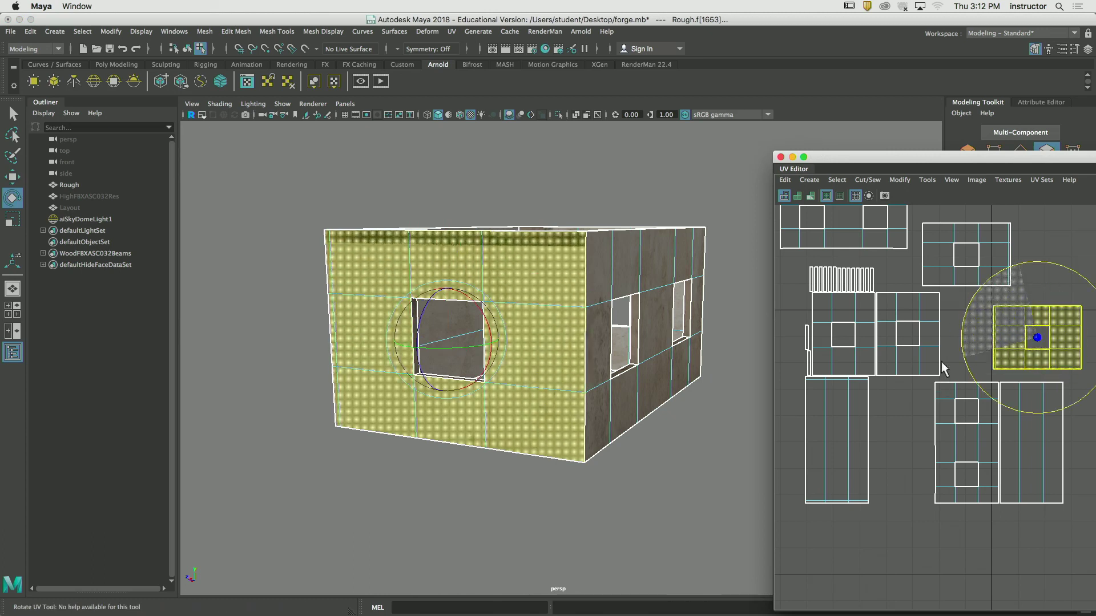
key(q)
click(942, 365)
Select the windowless outer wall's UV shell and rotate it 90 degrees so it lies horizontally
alt+drag(524, 318, 590, 323)
click(854, 440)
double_click(864, 453)
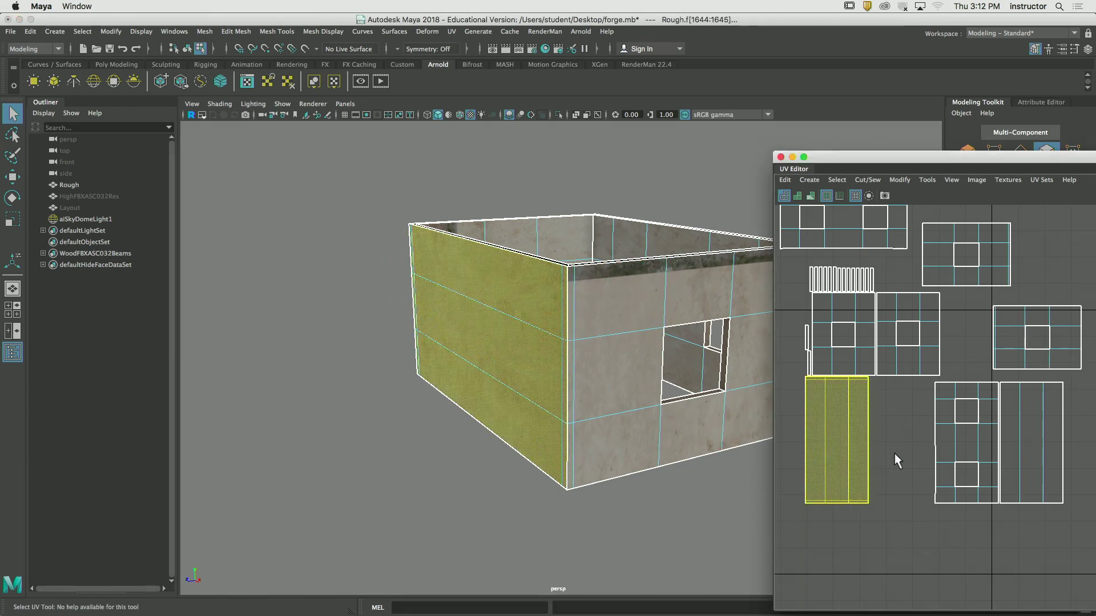
key(e)
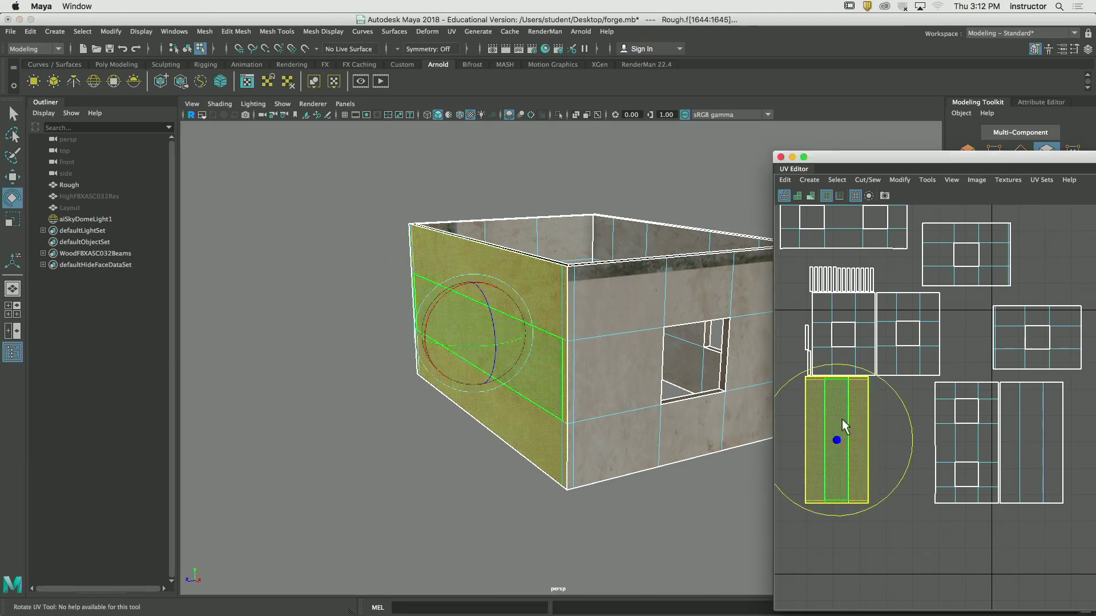
drag(833, 370, 767, 451)
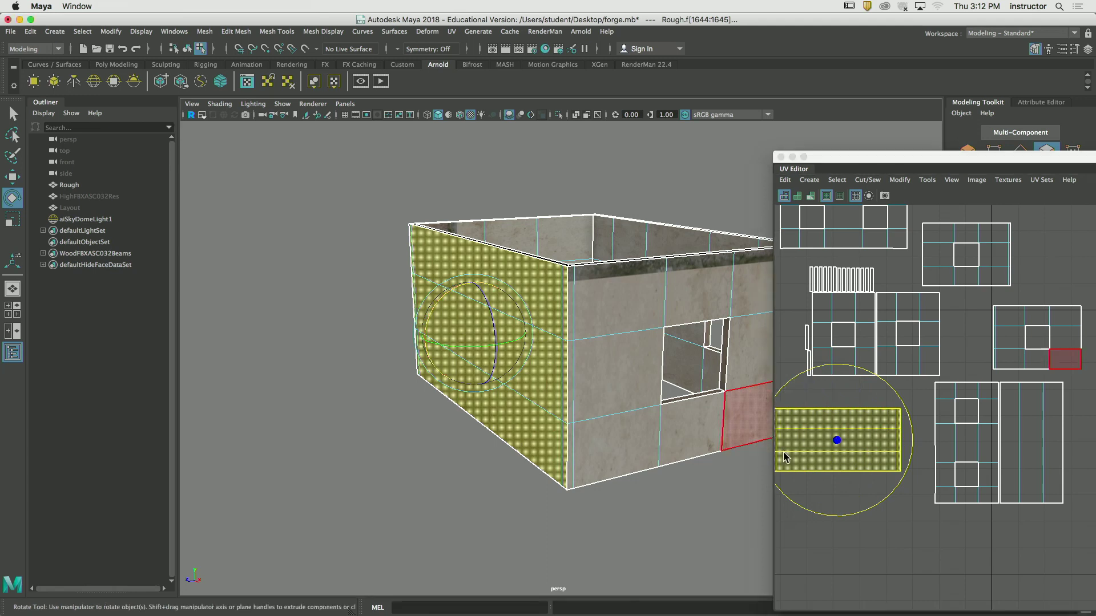
key(w)
click(881, 548)
Move the windowless wall's UV shell up beside the two-window shell, above the first single-window shell
alt+drag(742, 377, 534, 339)
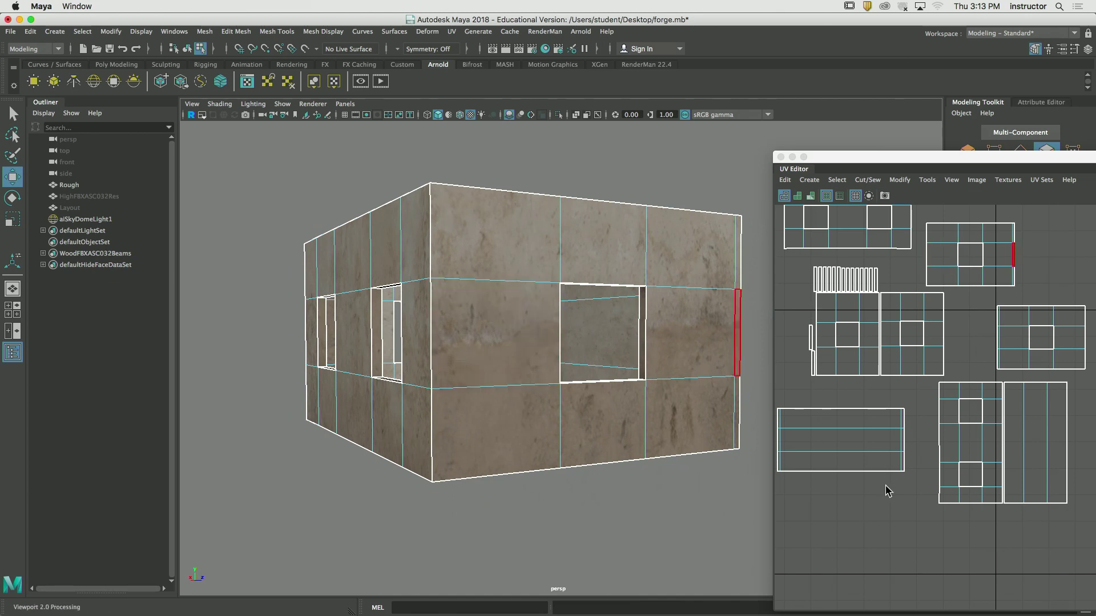
click(854, 434)
scroll(926, 395, down, 2)
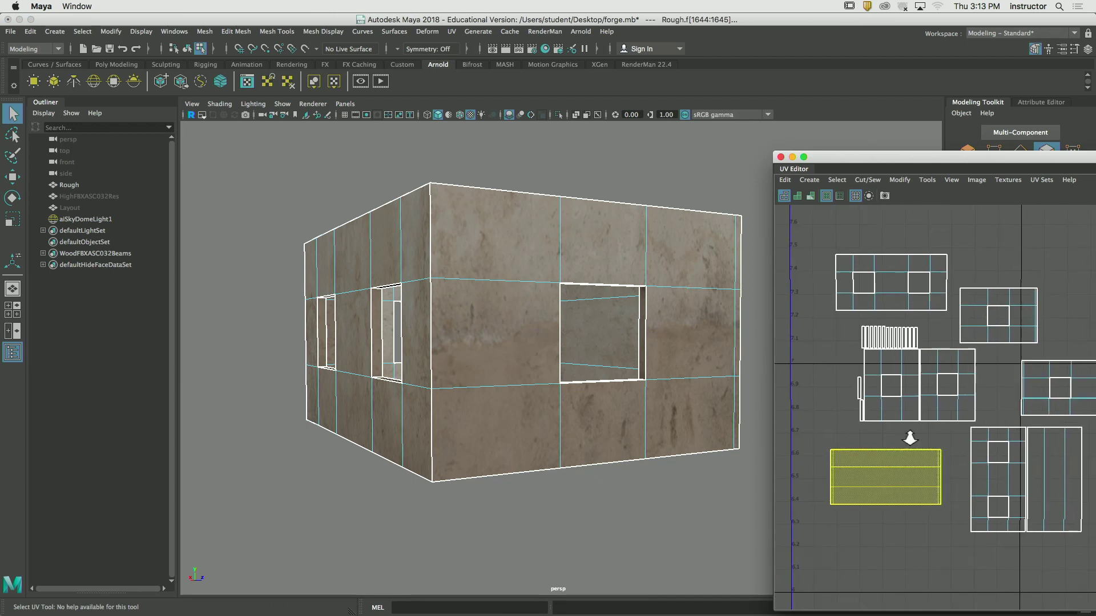
drag(888, 477, 1010, 259)
Select the four outer wall UV shells together and scale them up uniformly to more than twice their size
click(1027, 391)
shift+click(1013, 329)
shift+click(970, 269)
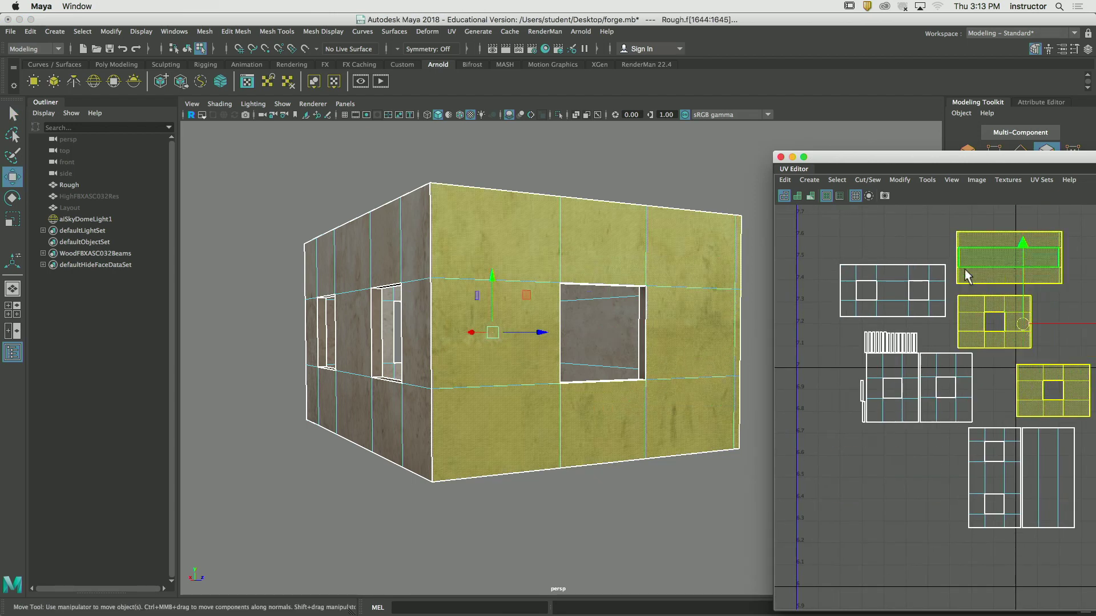
shift+click(912, 295)
alt+drag(736, 342, 718, 358)
alt+right_drag(718, 359, 455, 378)
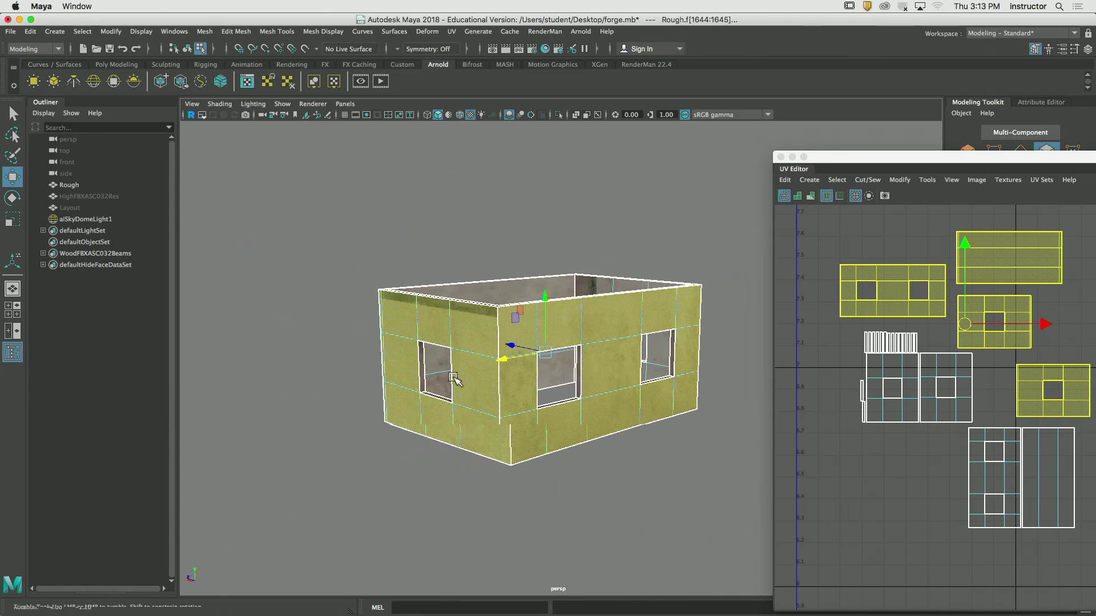
alt+drag(455, 379, 673, 394)
key(q)
scroll(648, 411, up, 5)
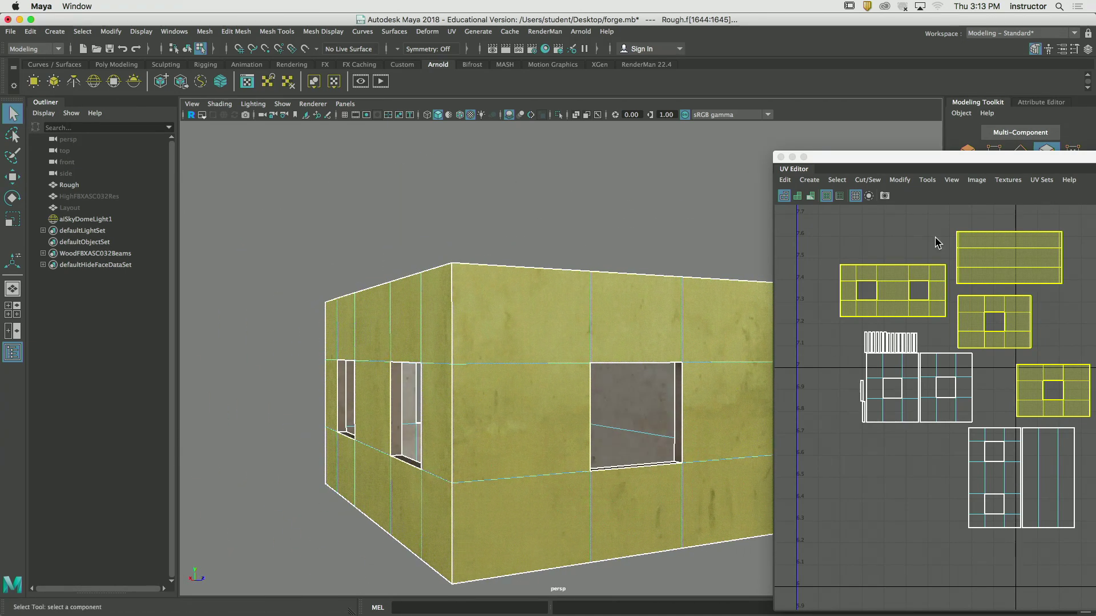
key(r)
drag(969, 322, 1070, 341)
key(q)
click(665, 237)
Shift the first single-window wall's enlarged UV shell slightly upward to move the plaster's edge seam off the wall
alt+drag(663, 242, 656, 362)
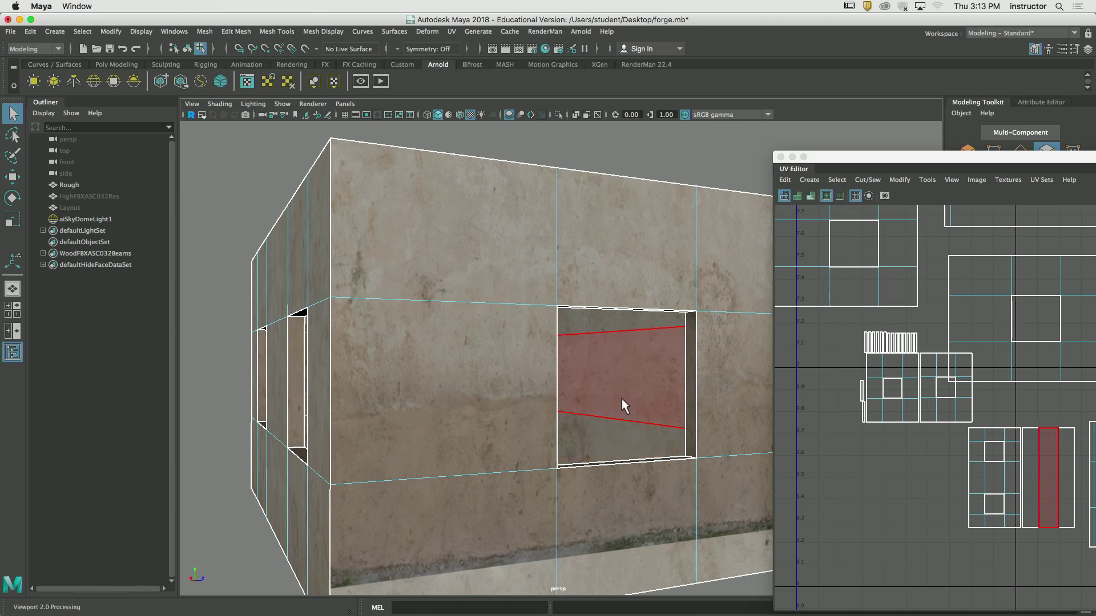
scroll(978, 326, down, 2)
click(1073, 321)
double_click(1073, 322)
alt+middle_drag(1073, 322, 1001, 301)
key(w)
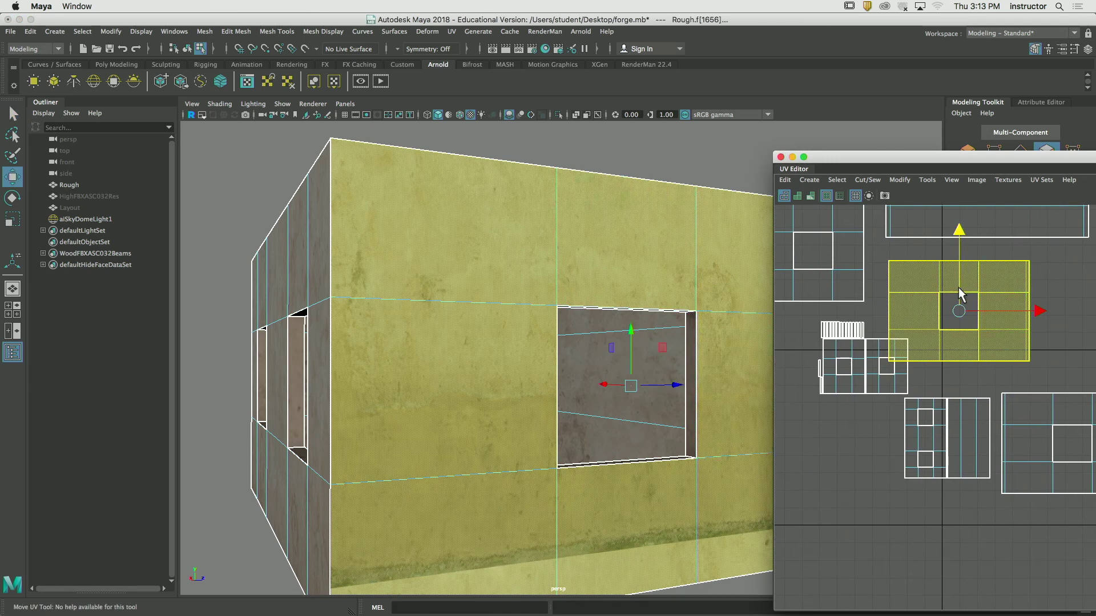
drag(959, 293, 956, 283)
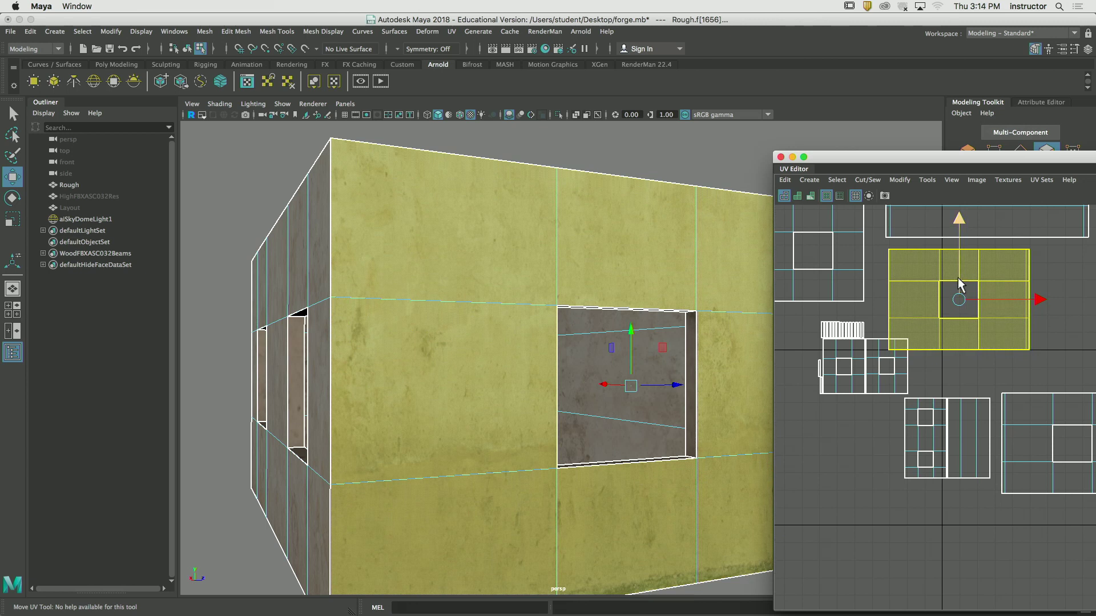
key(q)
click(876, 294)
Select the two-window wall's UV shell and move it down level with the neighbouring single-window shell to match their plaster
mouse_move(640, 320)
alt+mouse_down()
mouse_move(626, 314)
mouse_move(645, 328)
alt+mouse_up()
click(719, 468)
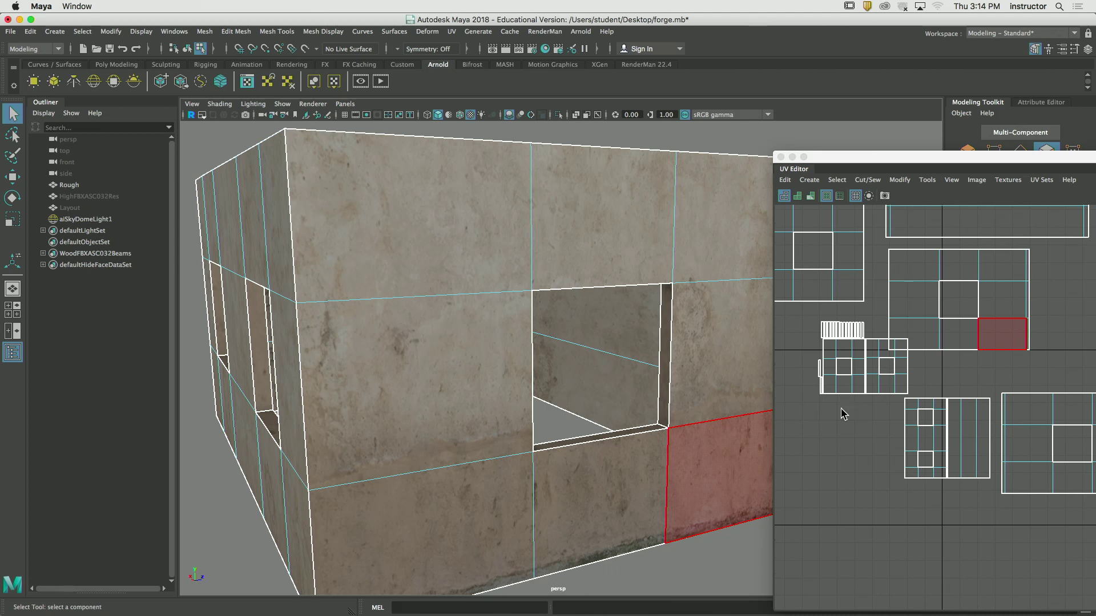
scroll(665, 438, down, 3)
alt+drag(665, 437, 599, 416)
scroll(600, 416, down, 4)
click(517, 435)
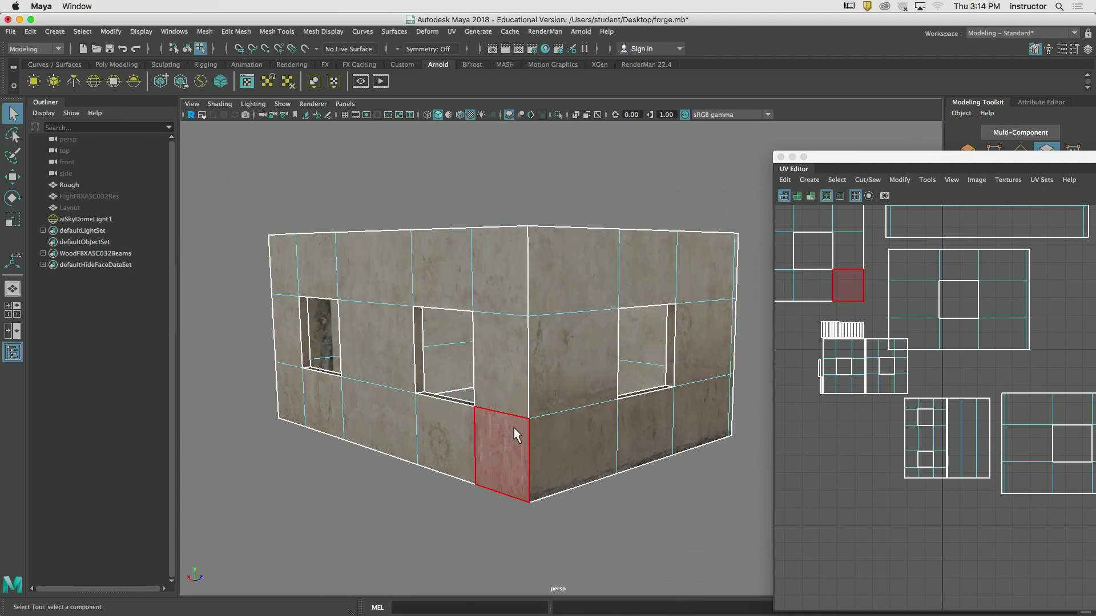
click(516, 435)
click(854, 286)
double_click(831, 288)
key(w)
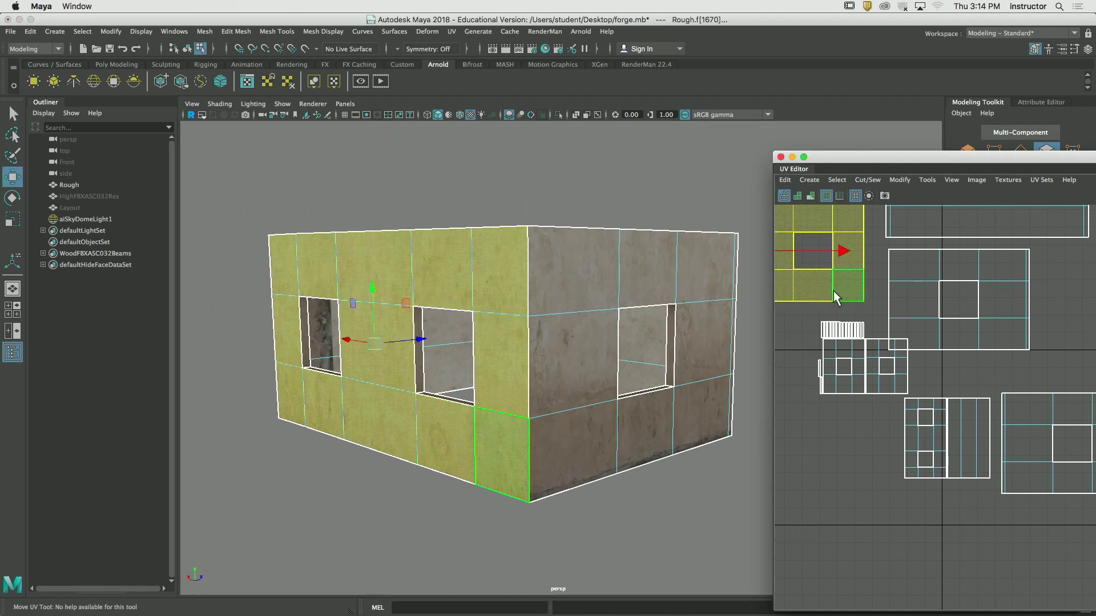
alt+middle_drag(807, 251, 876, 254)
drag(833, 223, 832, 279)
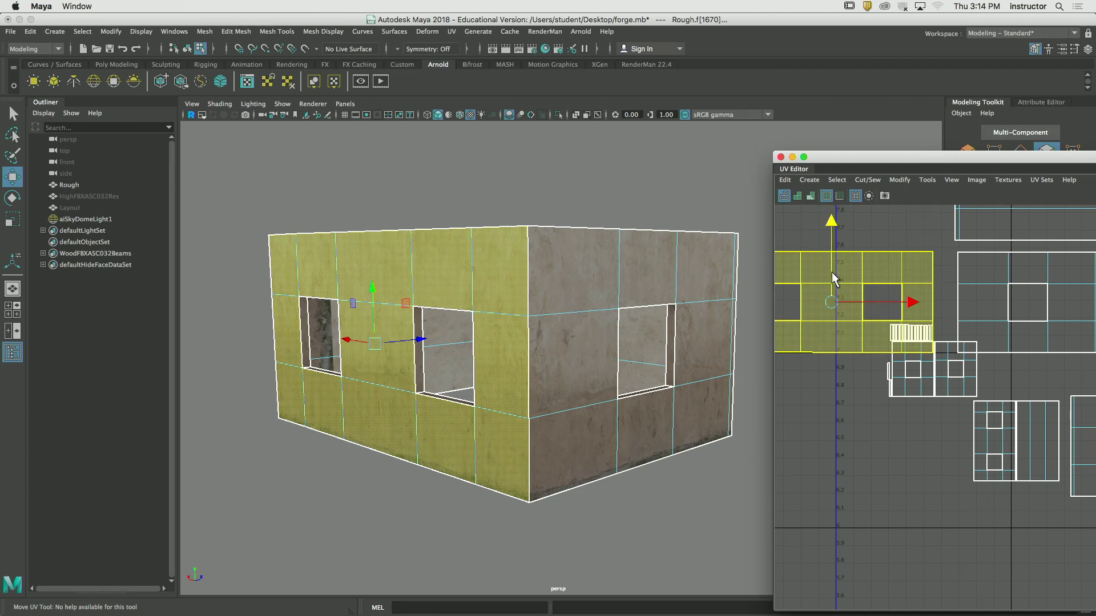
Select the second single-window wall's UV shell and move it up level with the other enlarged wall shells to match their plaster
click(652, 507)
key(q)
alt+right_drag(553, 468, 597, 404)
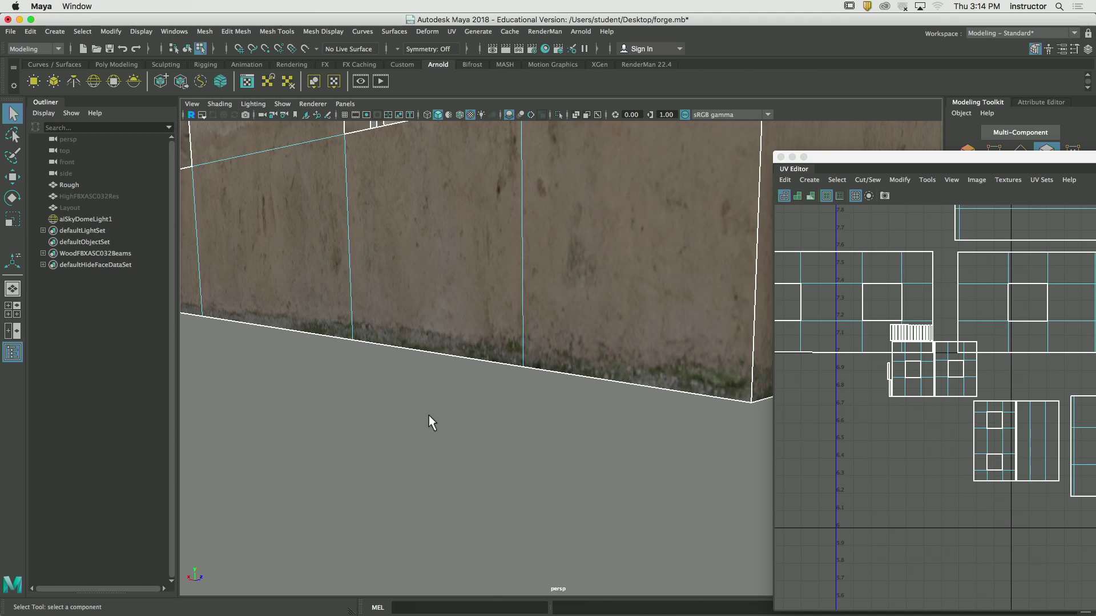
alt+drag(529, 182, 491, 331)
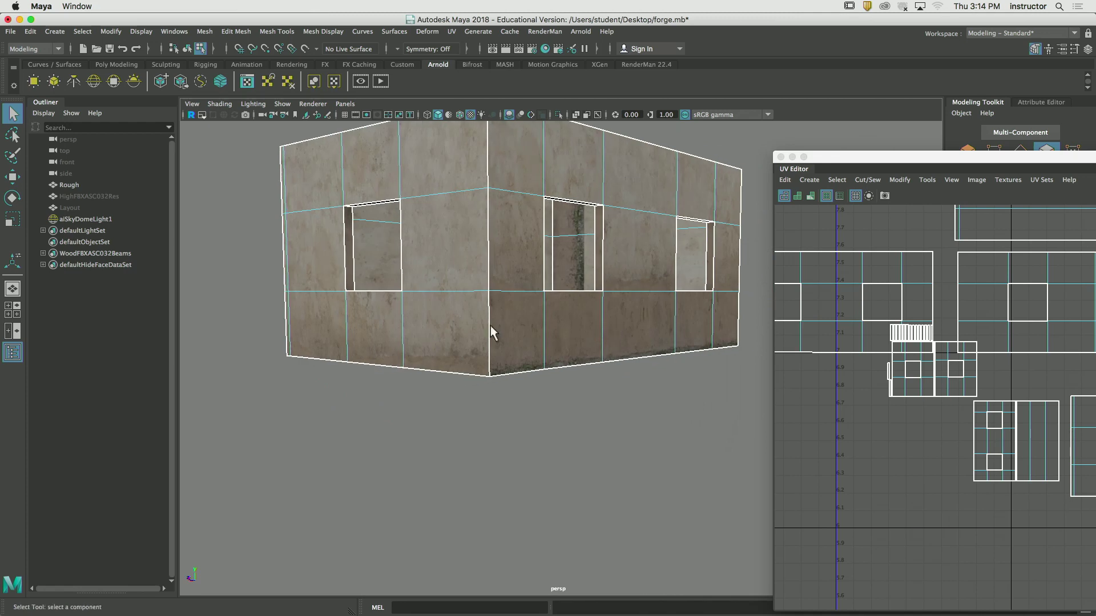
click(455, 321)
scroll(988, 365, down, 5)
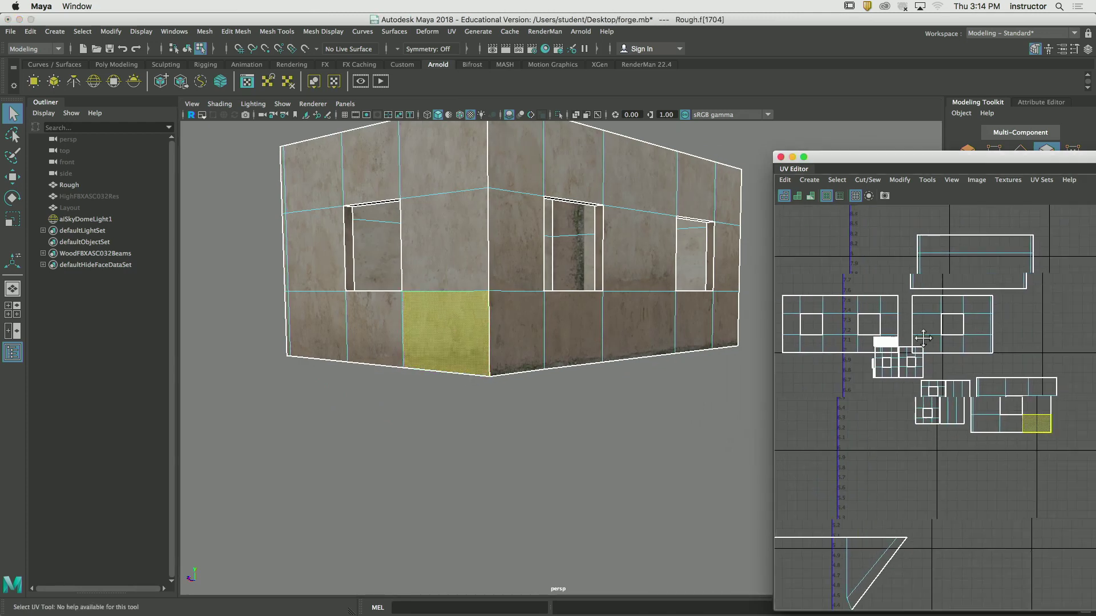
click(1030, 413)
double_click(1014, 412)
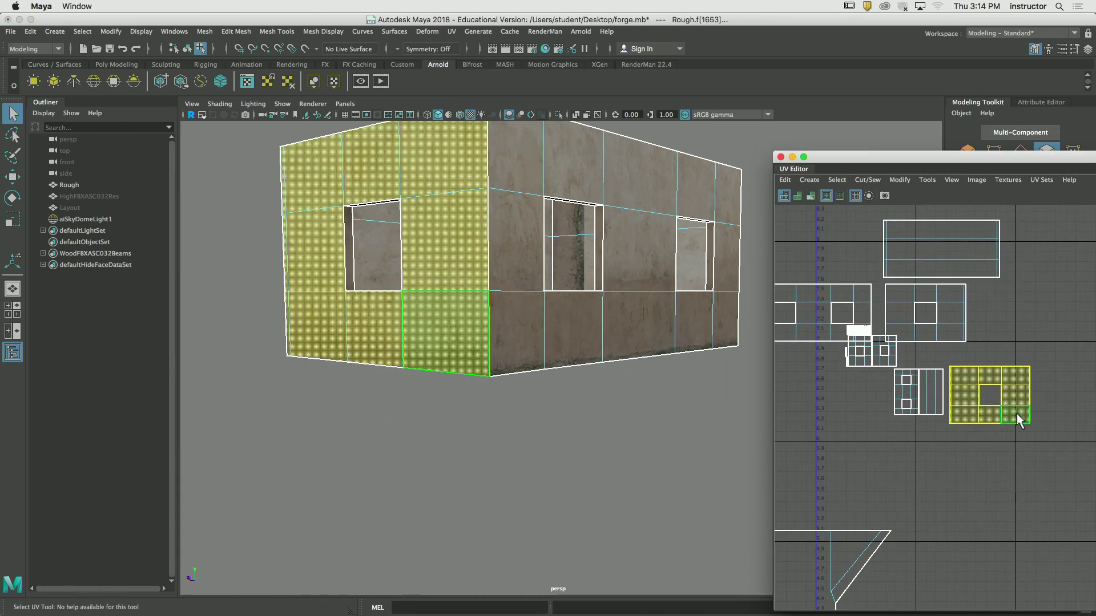
key(w)
drag(991, 380, 991, 297)
Shift the second single-window wall's UV shell sideways until it sits clear of the neighbouring single-window shell
scroll(970, 309, up, 3)
scroll(759, 342, up, 8)
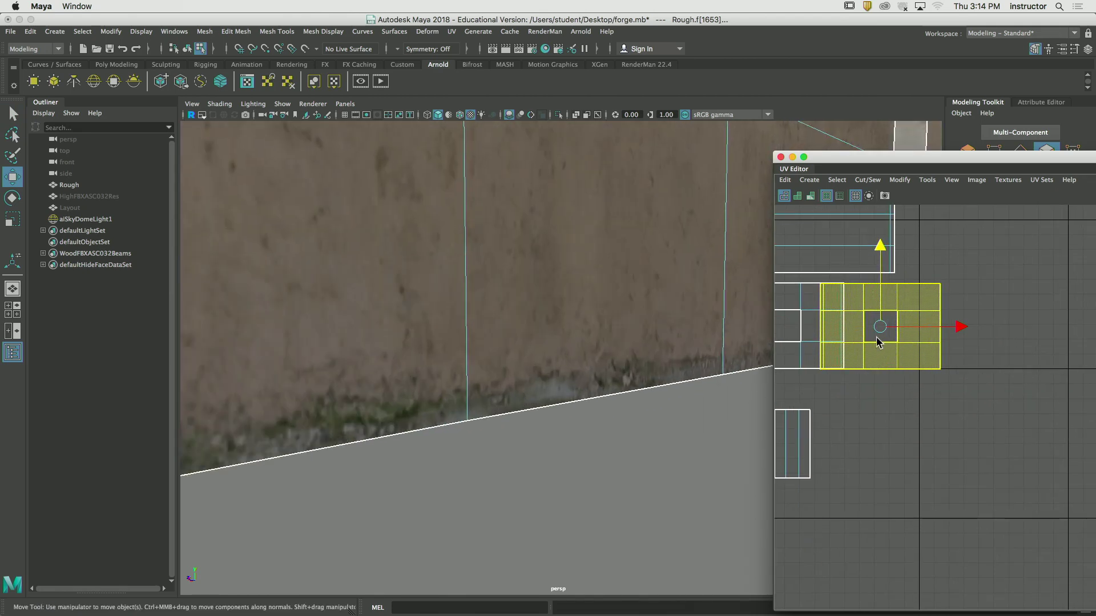
scroll(779, 347, up, 3)
alt+middle_drag(771, 347, 884, 341)
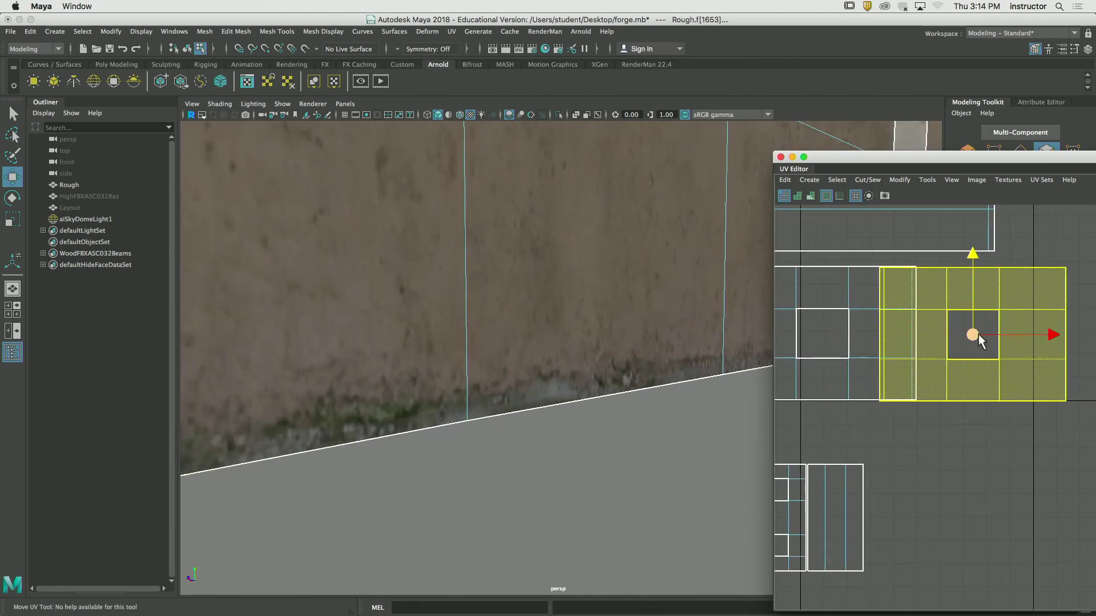
drag(973, 335, 1019, 335)
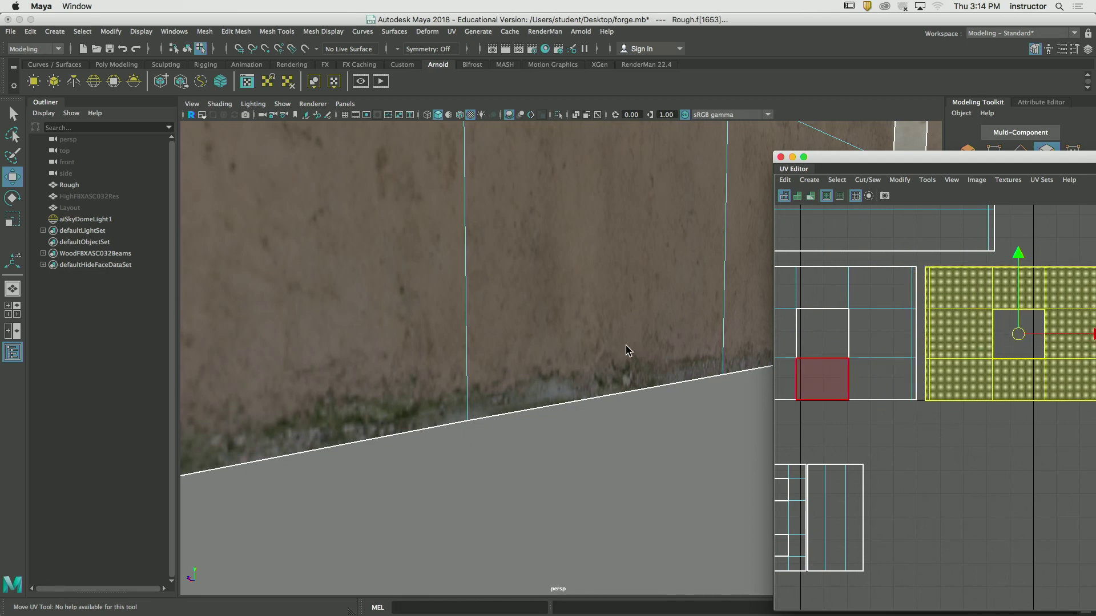
scroll(526, 326, down, 10)
key(q)
click(509, 425)
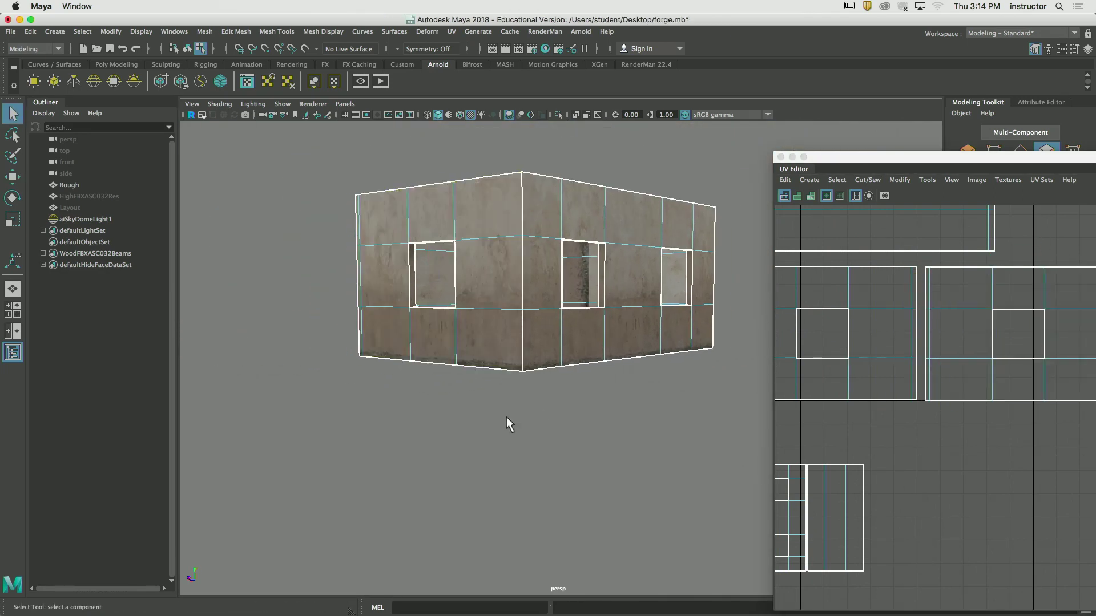
alt+drag(509, 425, 293, 402)
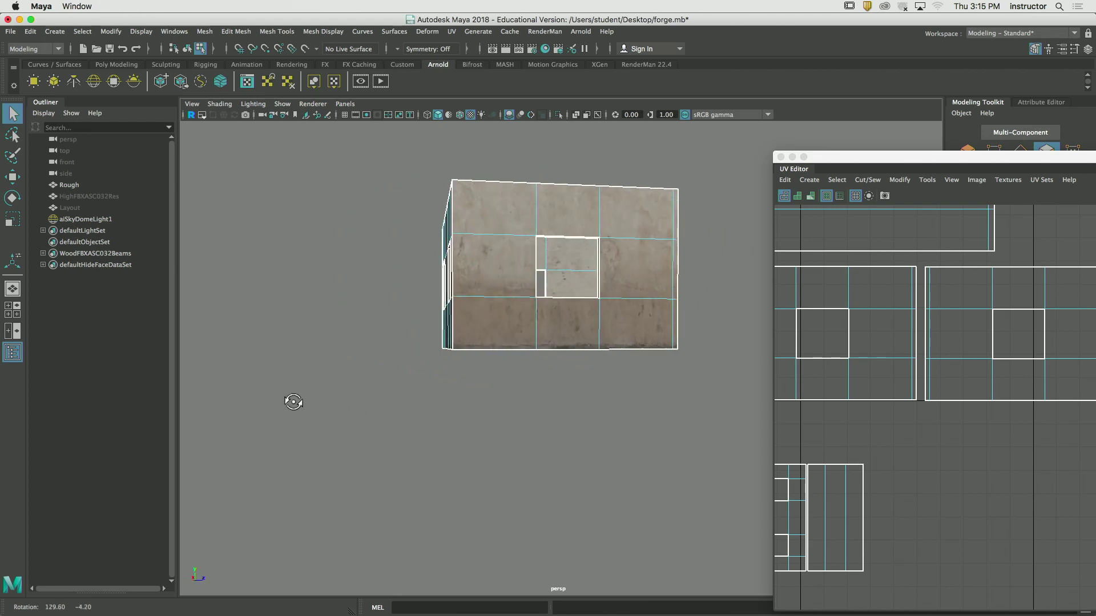
double_click(891, 380)
shift+double_click(956, 383)
scroll(919, 447, down, 5)
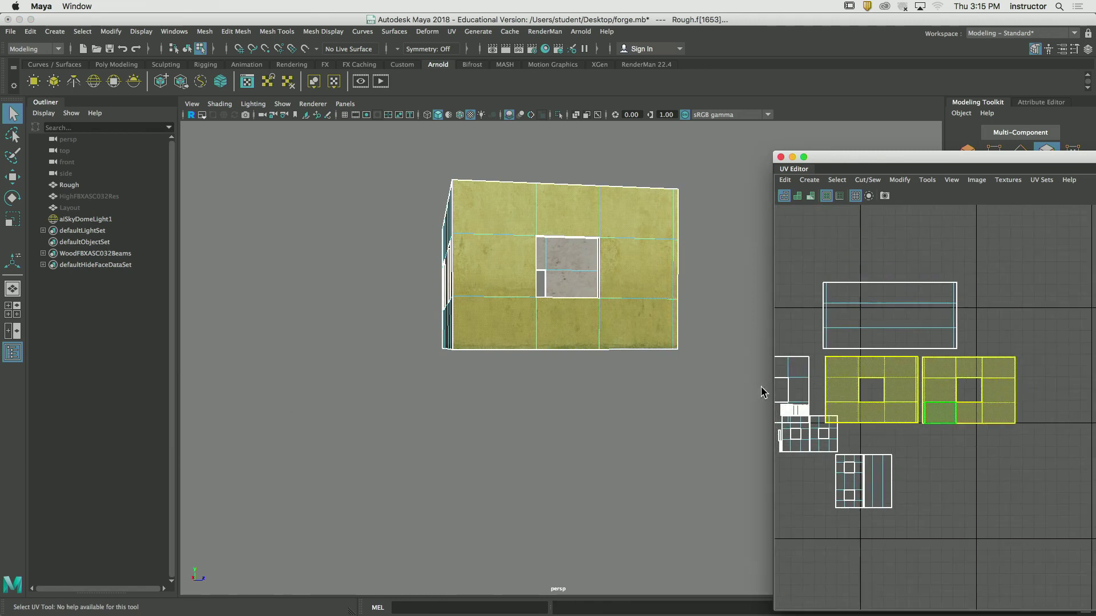
Move the windowless wall's UV shell to the far side of the two-window shell, level with it, so its plaster matches
alt+middle_drag(782, 394, 884, 382)
double_click(987, 303)
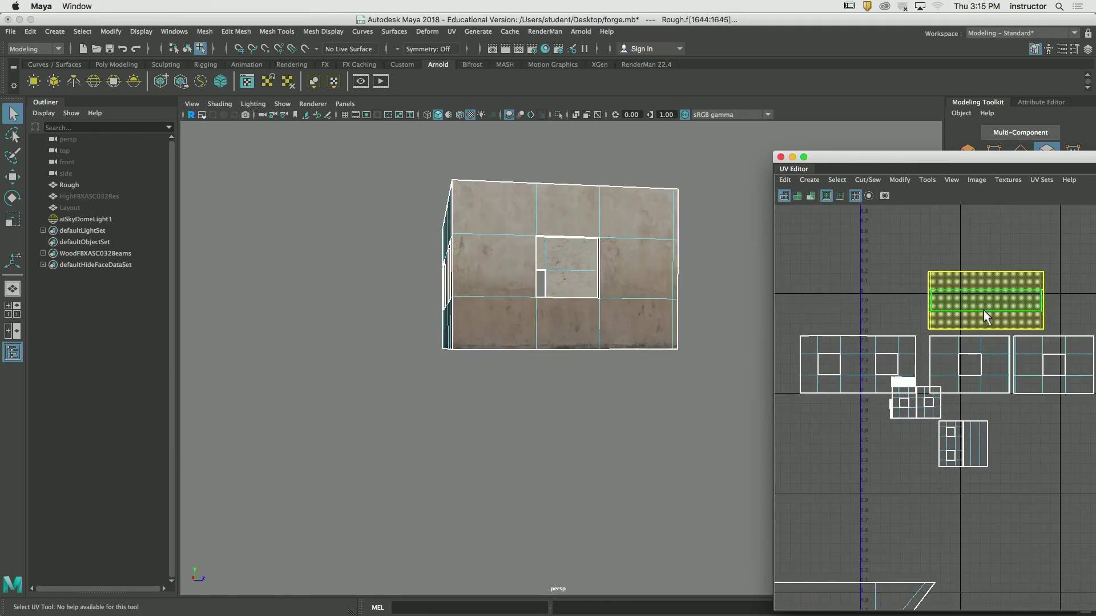
alt+drag(766, 318, 605, 305)
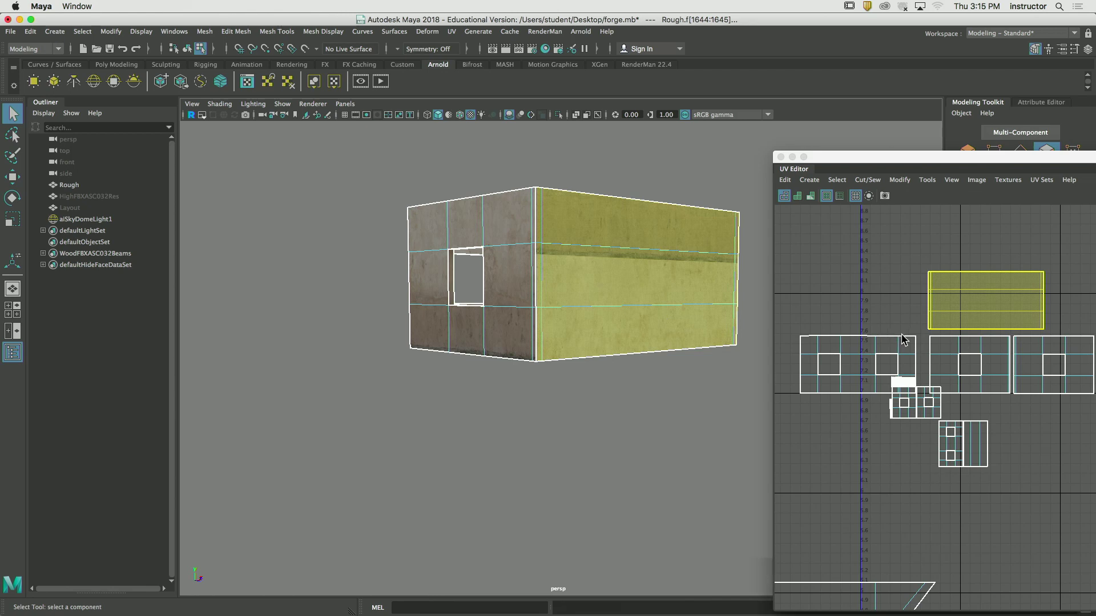
key(w)
drag(987, 301, 792, 332)
alt+middle_drag(796, 338, 1043, 333)
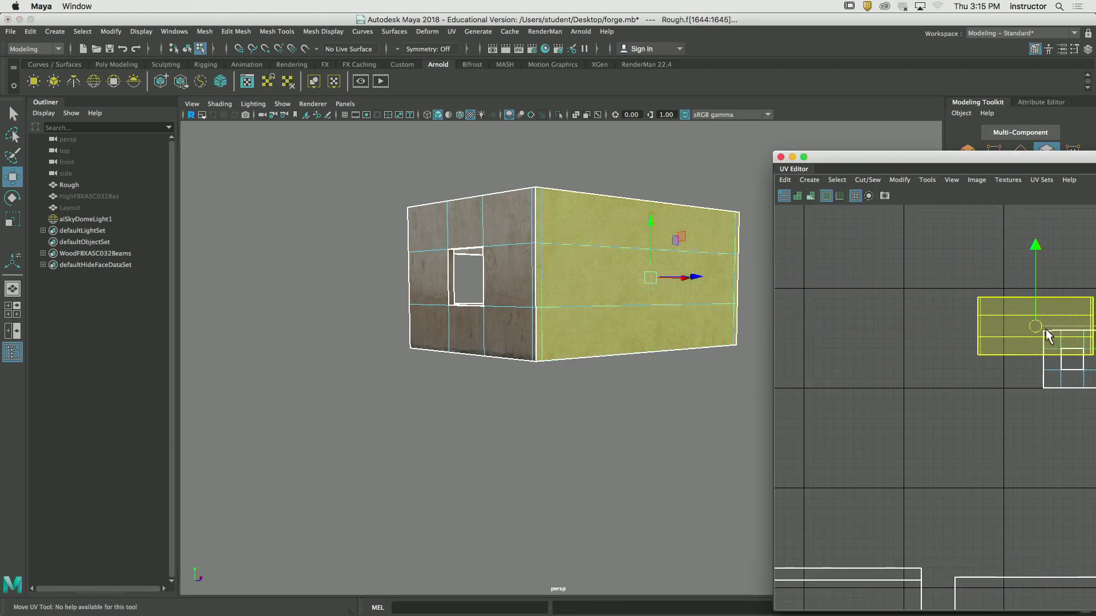
drag(1049, 336, 979, 366)
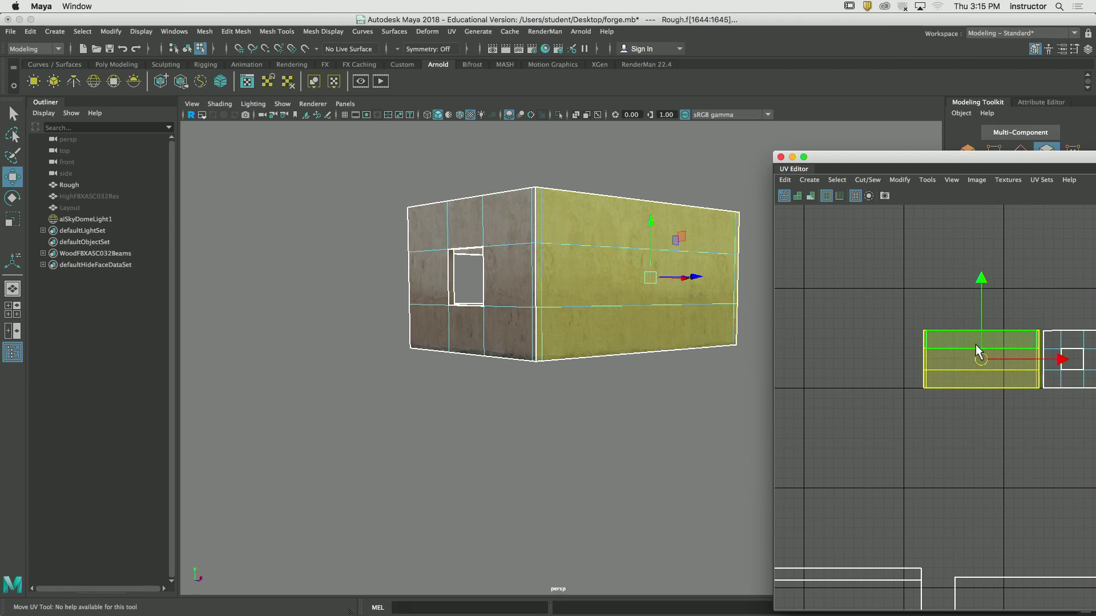
click(961, 313)
key(q)
alt+drag(656, 308, 783, 212)
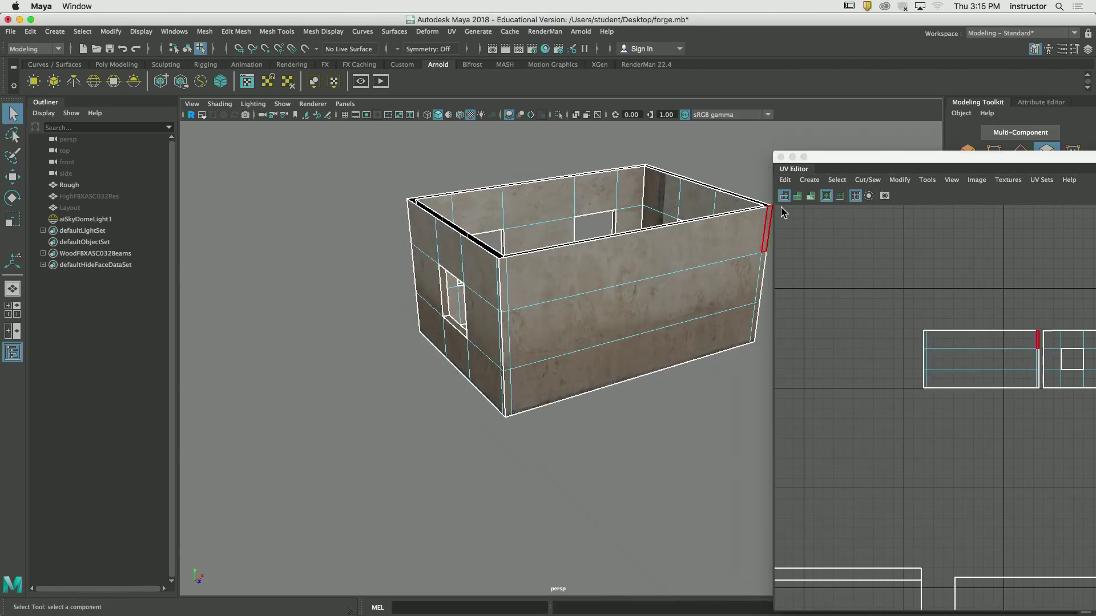
Return to object selection, deselect the upper storey and examine the plaster across the two-window wall and its corner
key(F8)
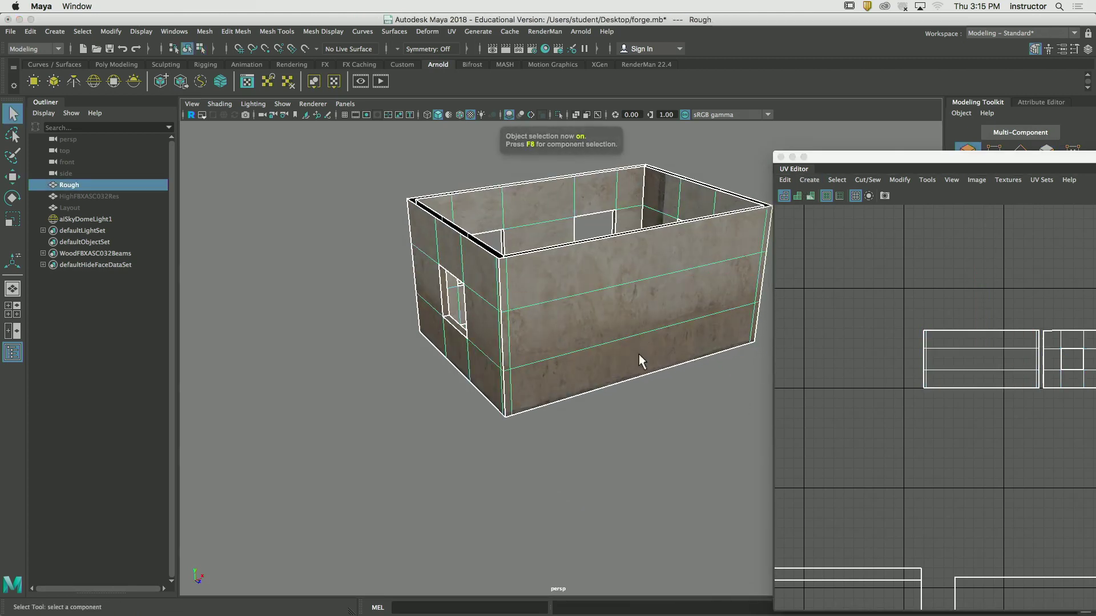
click(670, 429)
click(619, 450)
alt+drag(618, 451, 710, 374)
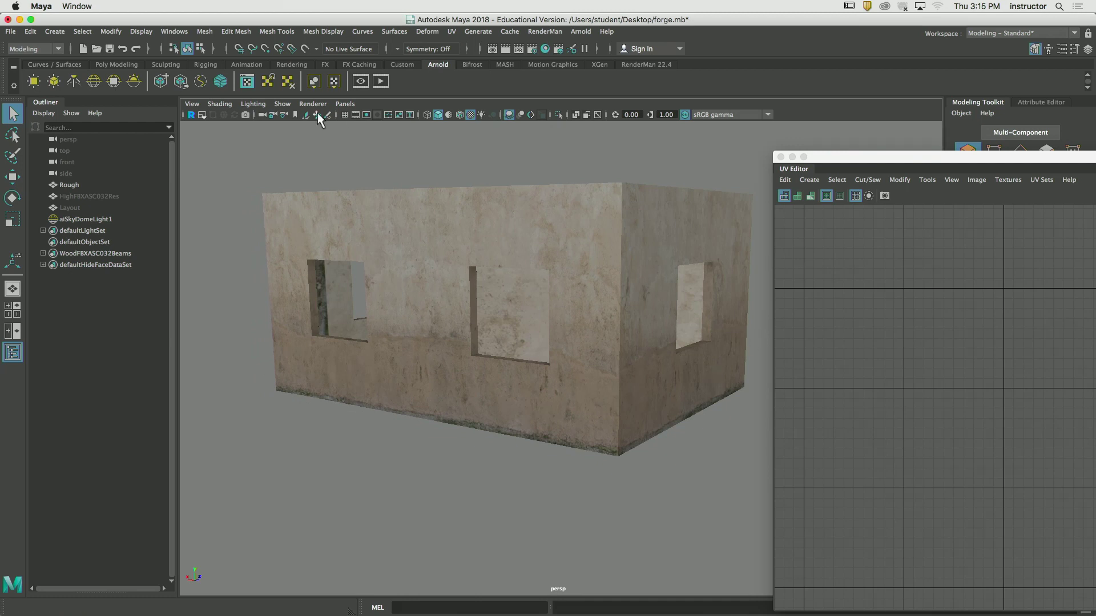
Select the Rough house mesh and bring its hidden components back into view
click(203, 31)
mouse_move(141, 31)
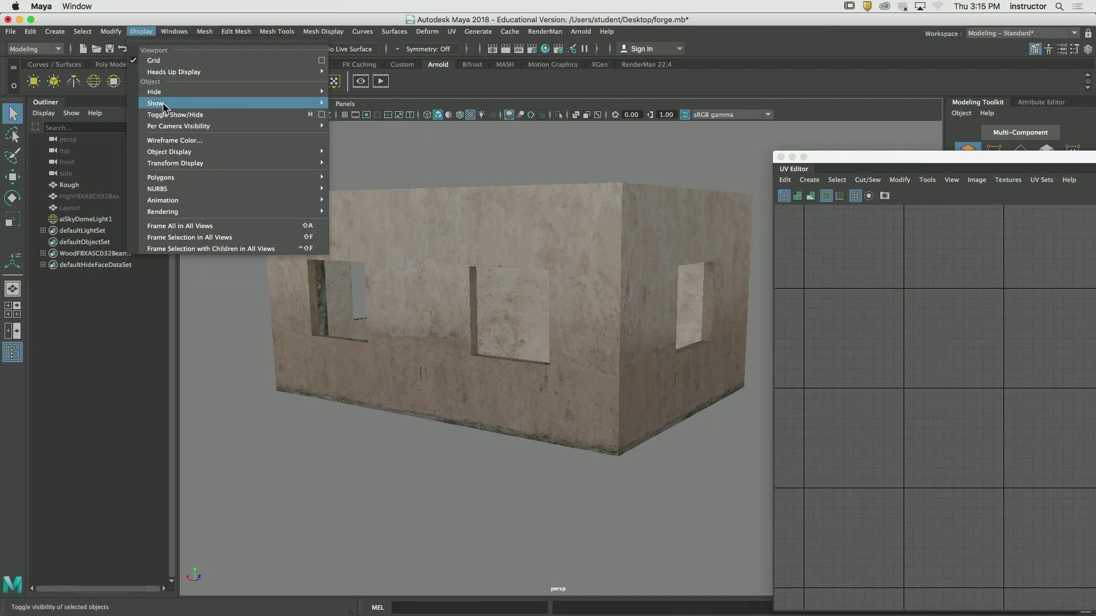
mouse_move(164, 106)
click(366, 116)
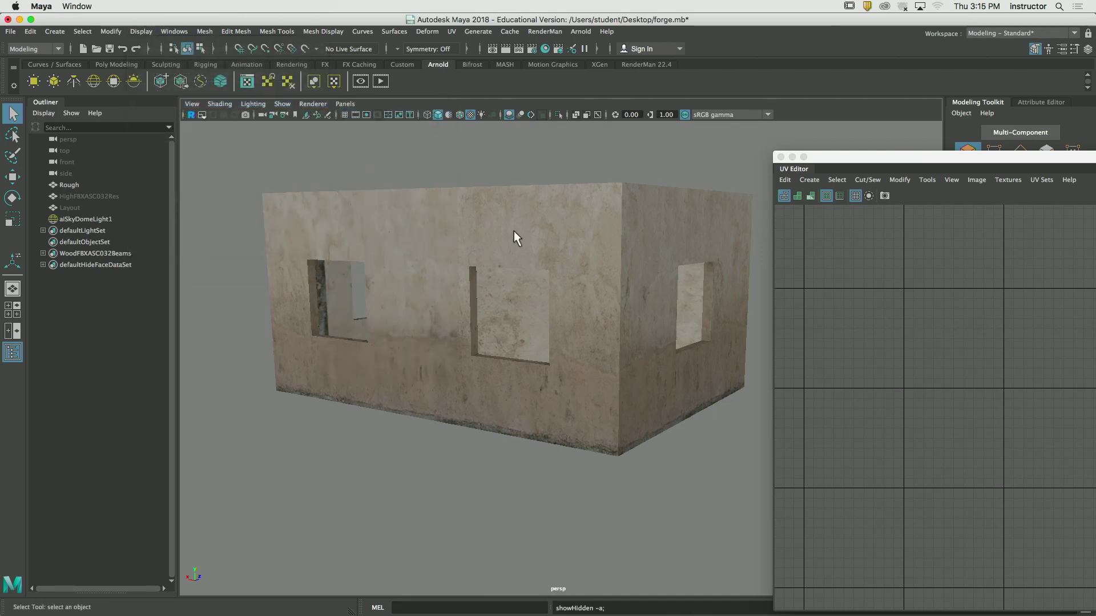
click(514, 231)
click(177, 32)
mouse_move(170, 103)
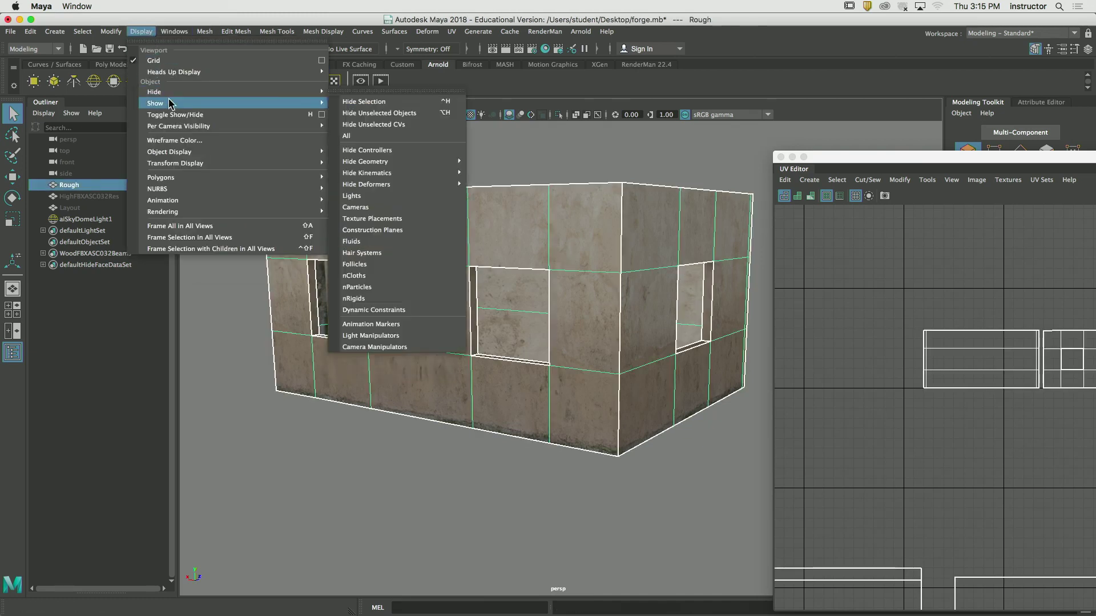
click(382, 128)
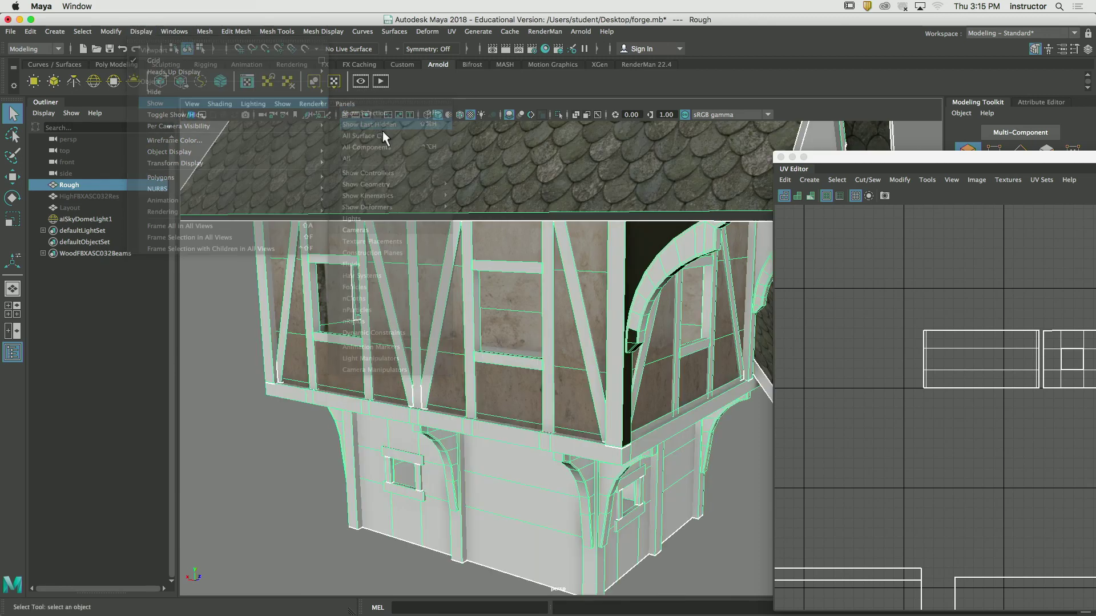
Select the lower storey's wall faces in face mode and hide all unselected components
alt+drag(353, 366, 291, 417)
click(303, 422)
alt+right_drag(314, 427, 342, 392)
click(343, 391)
alt+drag(343, 392, 562, 437)
click(658, 415)
alt+right_drag(659, 416, 764, 423)
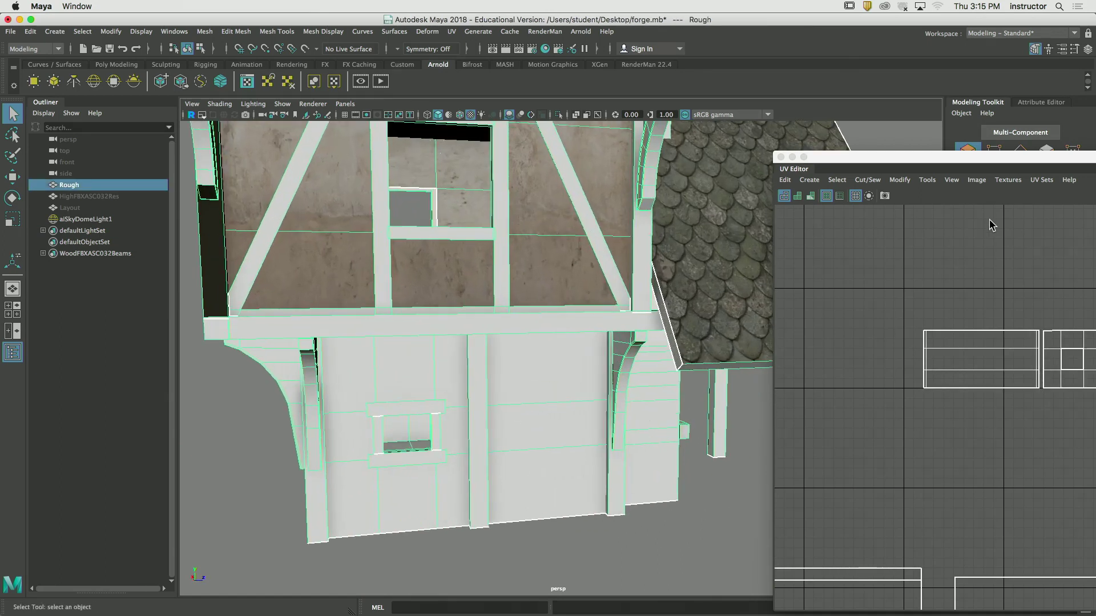
key(F11)
click(553, 384)
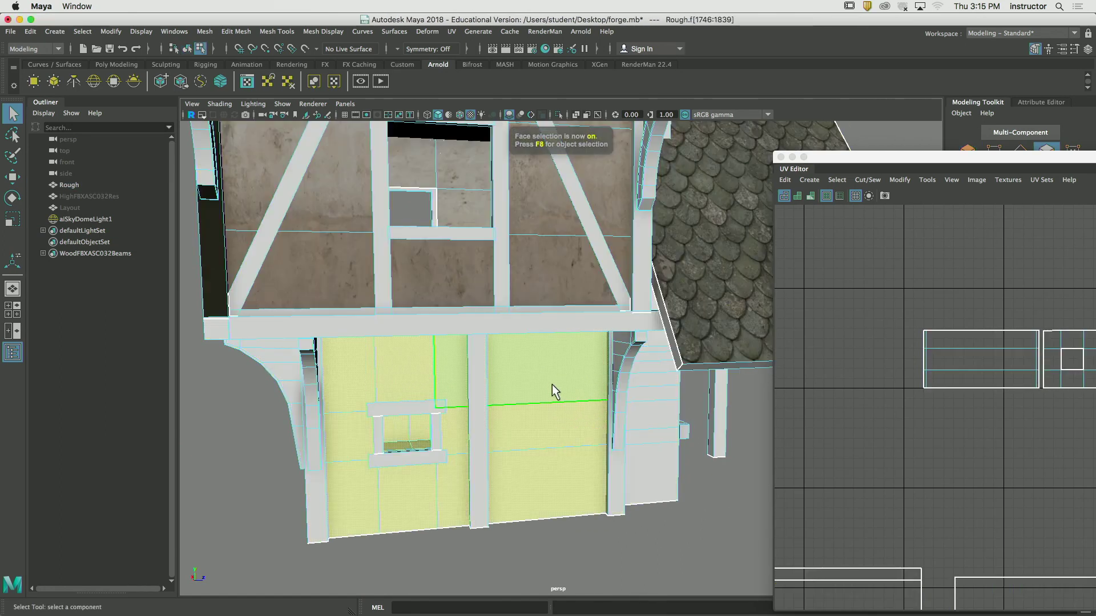
click(204, 31)
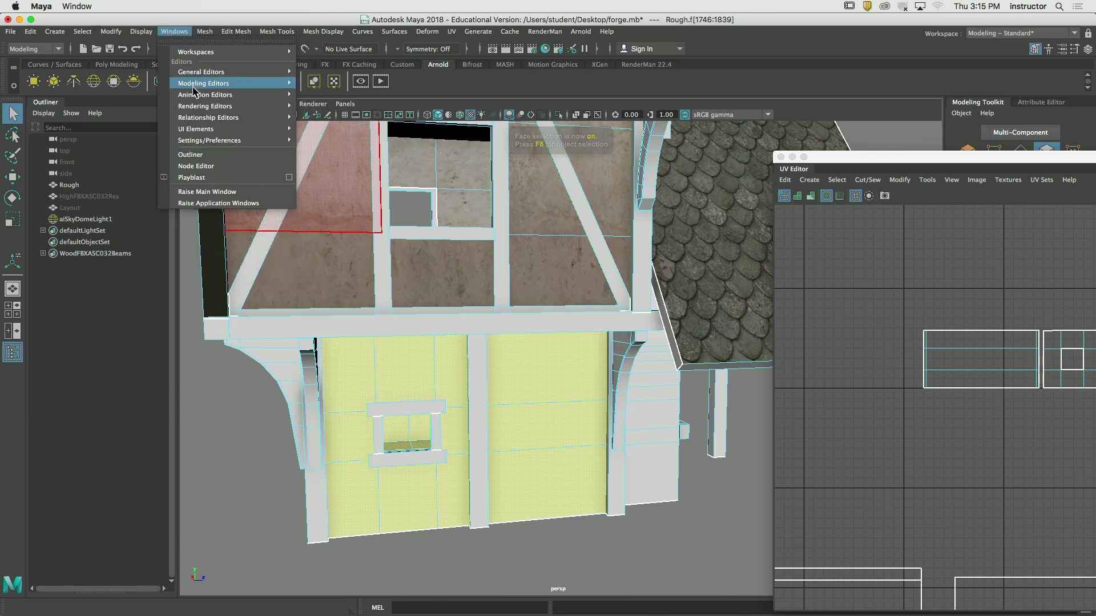
mouse_move(318, 103)
click(379, 112)
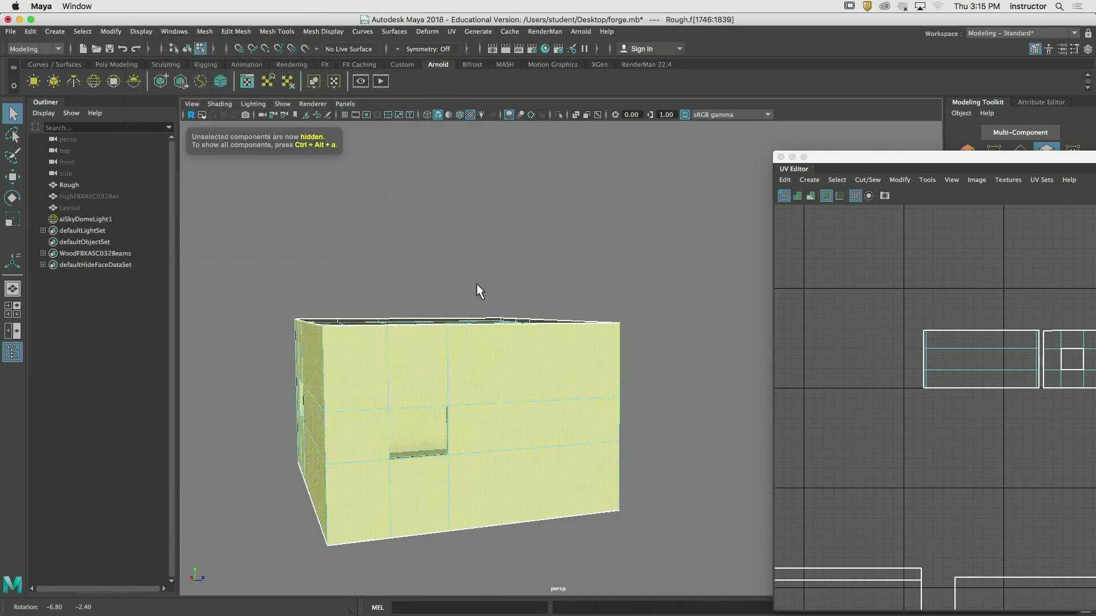
Apply a camera-based UV projection to the lower storey's wall faces and inspect the resulting UVs
click(477, 285)
alt+middle_drag(464, 323, 563, 285)
key(ctrl+shift+a)
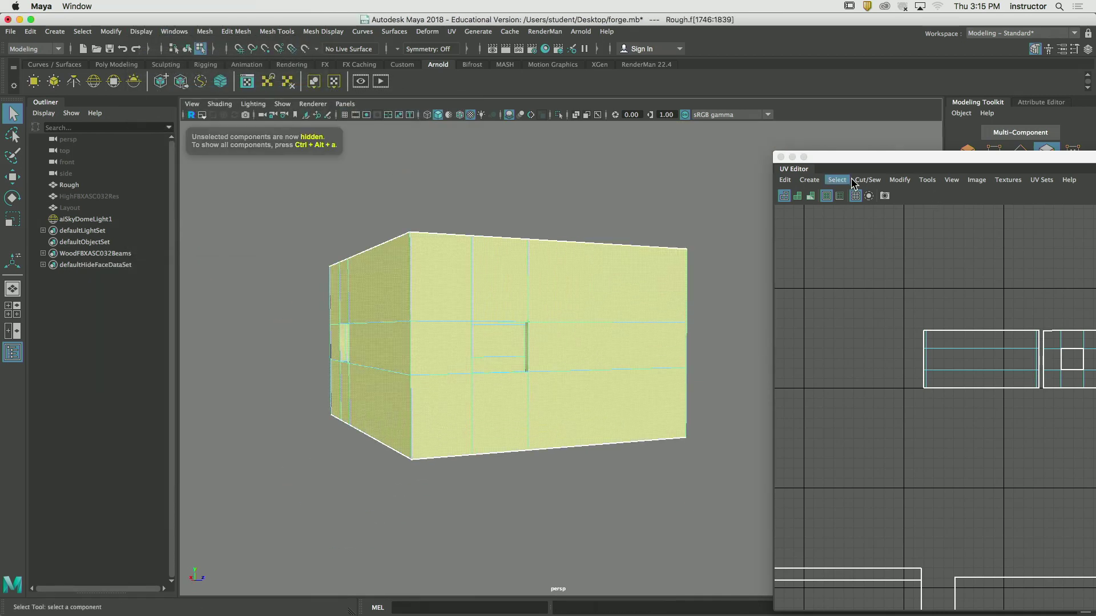
click(809, 180)
click(824, 234)
scroll(856, 366, up, 5)
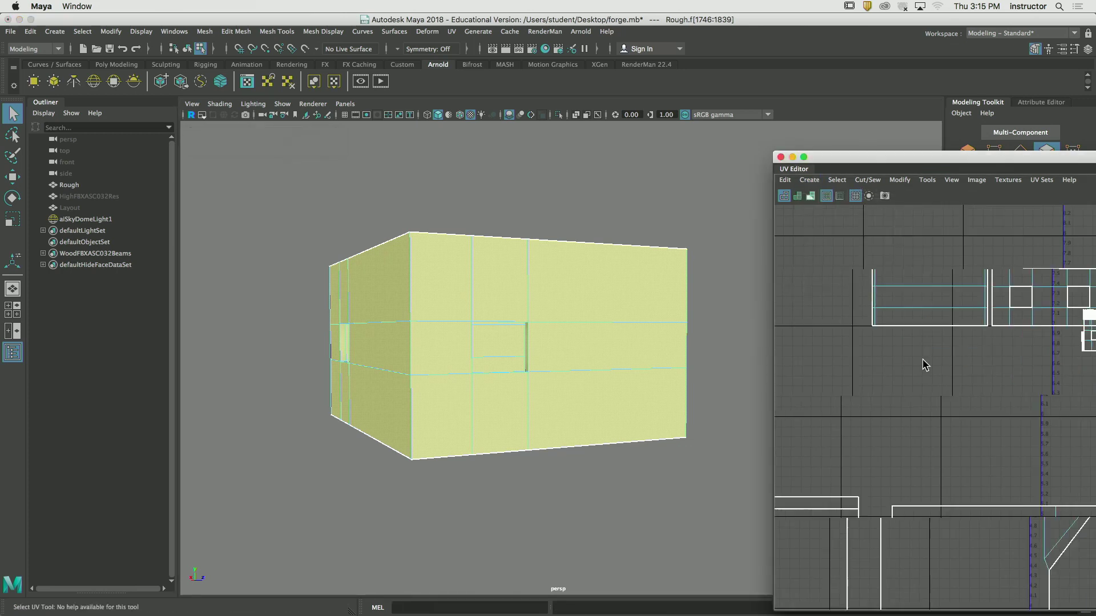
scroll(874, 388, down, 3)
alt+middle_drag(856, 485, 958, 400)
scroll(996, 411, up, 3)
scroll(908, 408, up, 4)
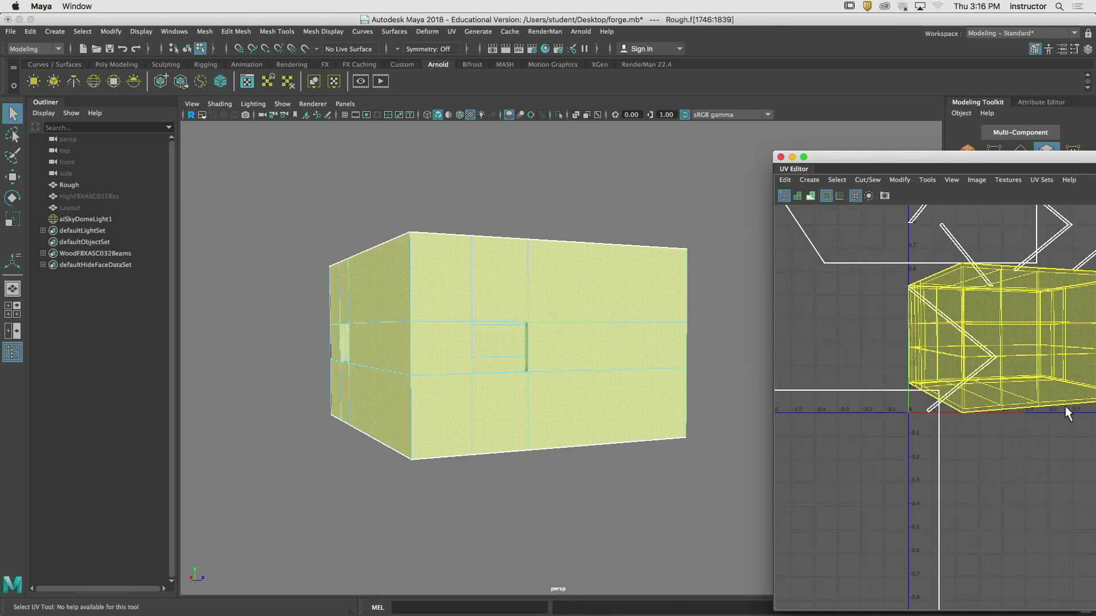
Apply automatic UV mapping to the lower storey's wall faces and clear the selection
click(804, 181)
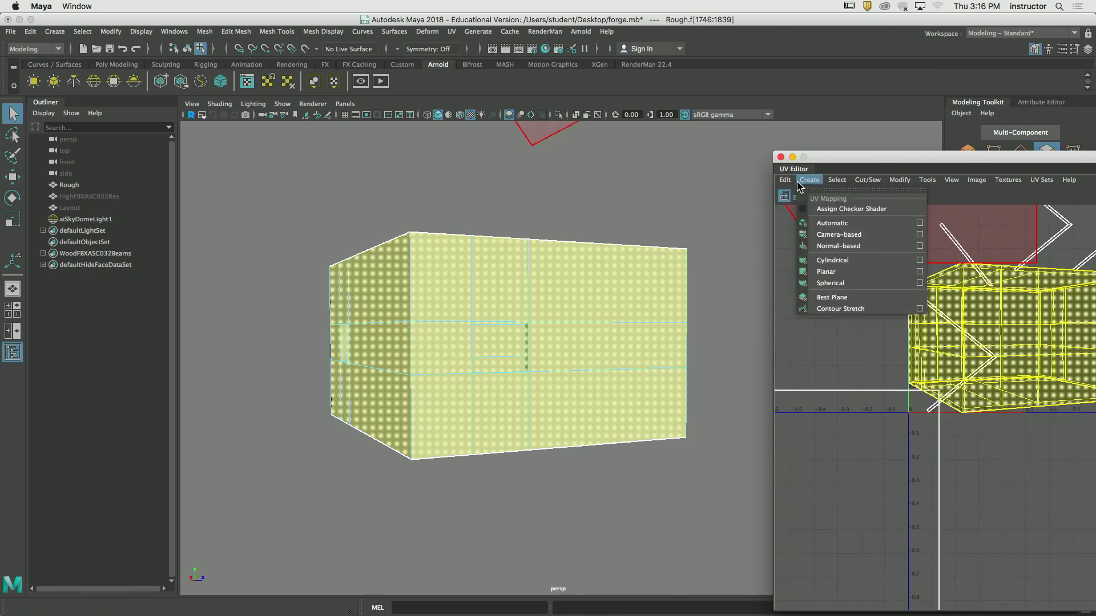
click(832, 223)
key(q)
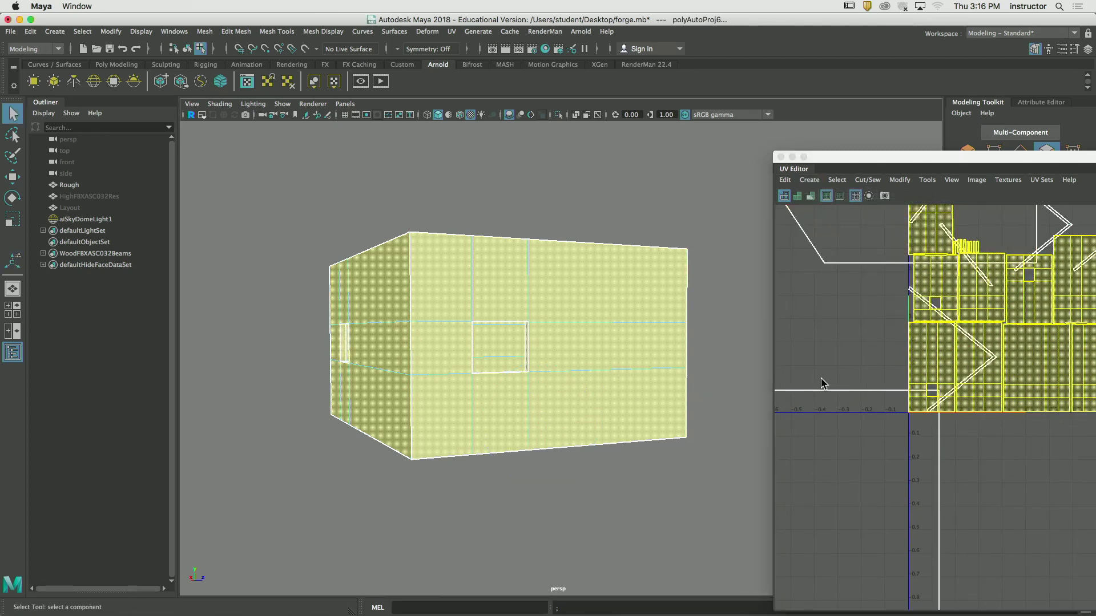
click(825, 381)
Select all of the lower storey's wall faces and assign the existing stone material to them
alt+middle_drag(876, 359, 843, 367)
alt+drag(607, 320, 598, 308)
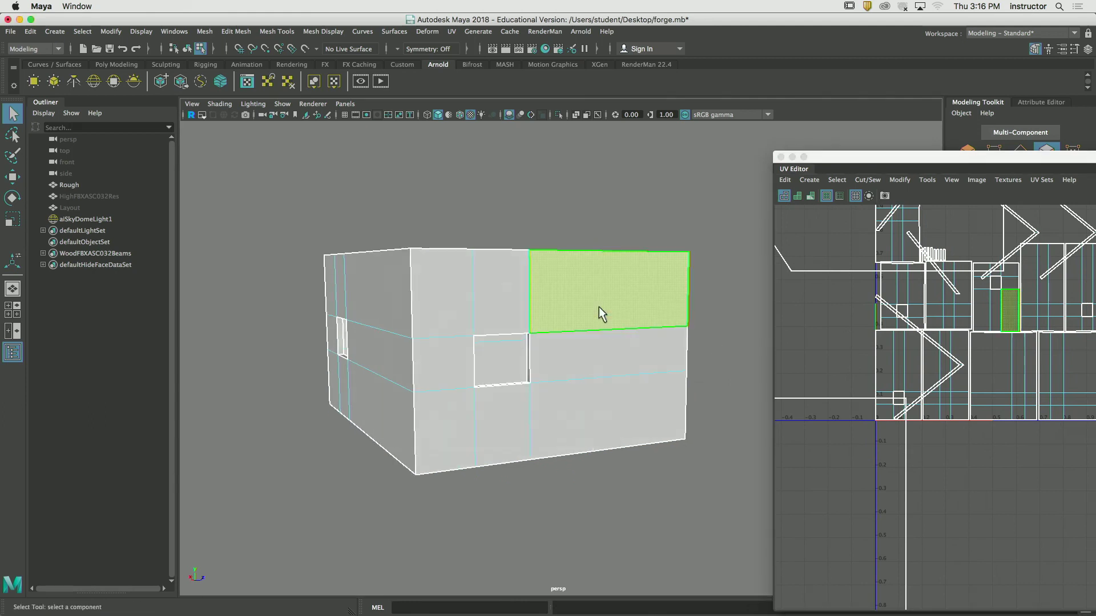
click(599, 308)
double_click(608, 414)
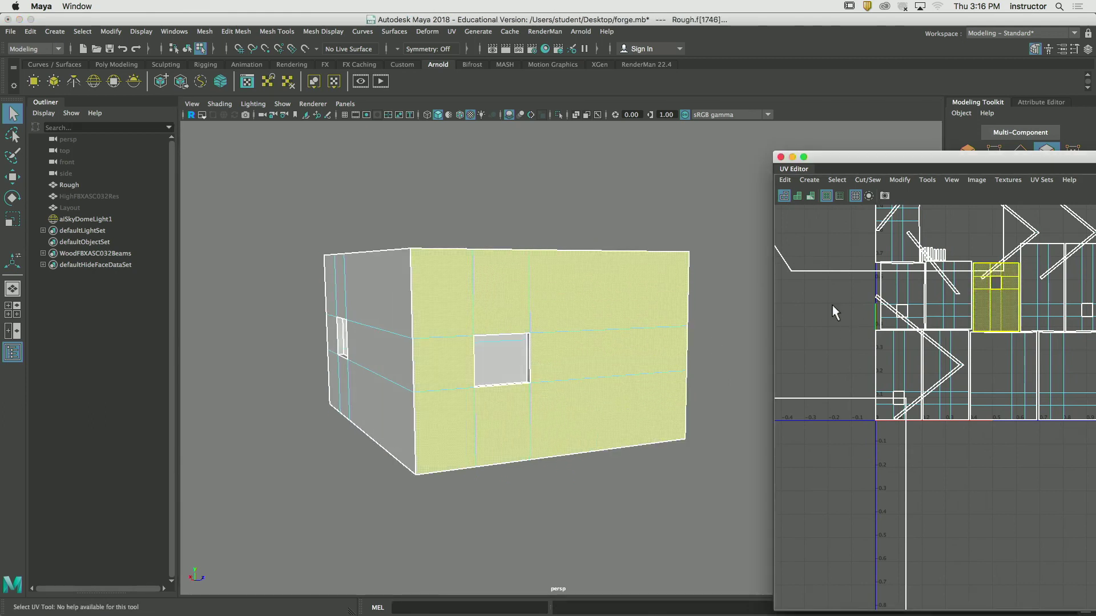
shift+double_click(576, 315)
right_drag(618, 291, 697, 580)
click(689, 510)
alt+drag(690, 511, 655, 470)
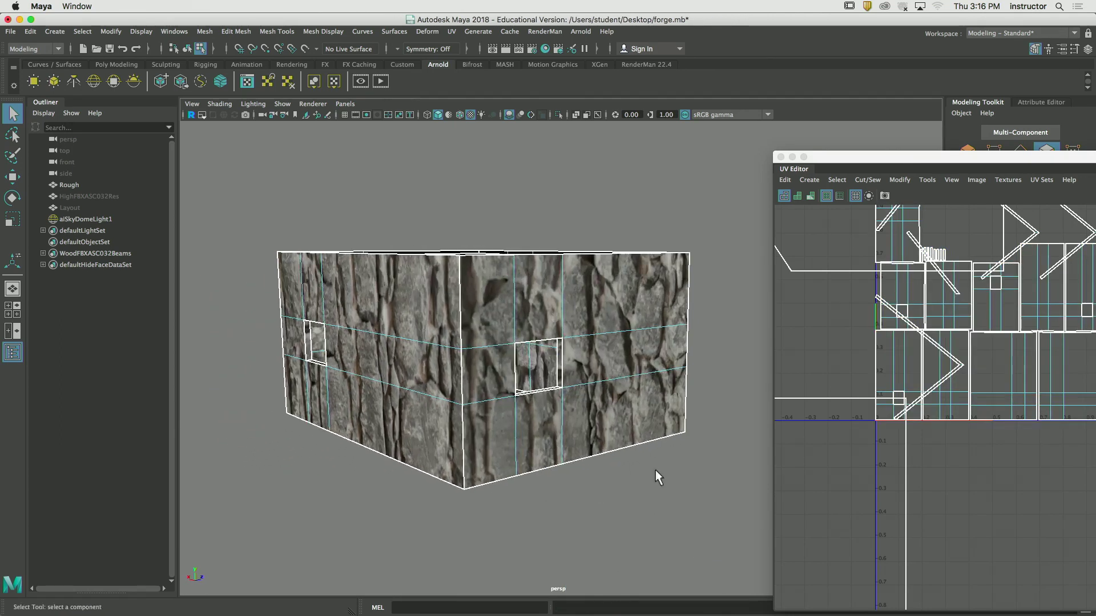
Select the UV shell of the short windowed stone wall and rotate it 90 degrees so the stone courses run horizontally
click(633, 410)
double_click(989, 315)
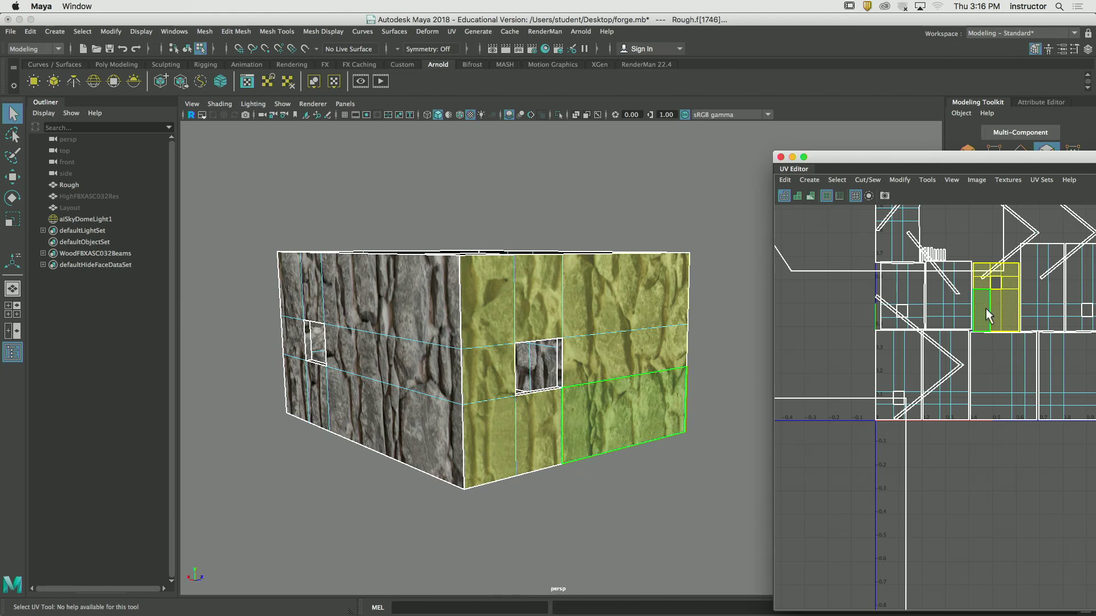
key(e)
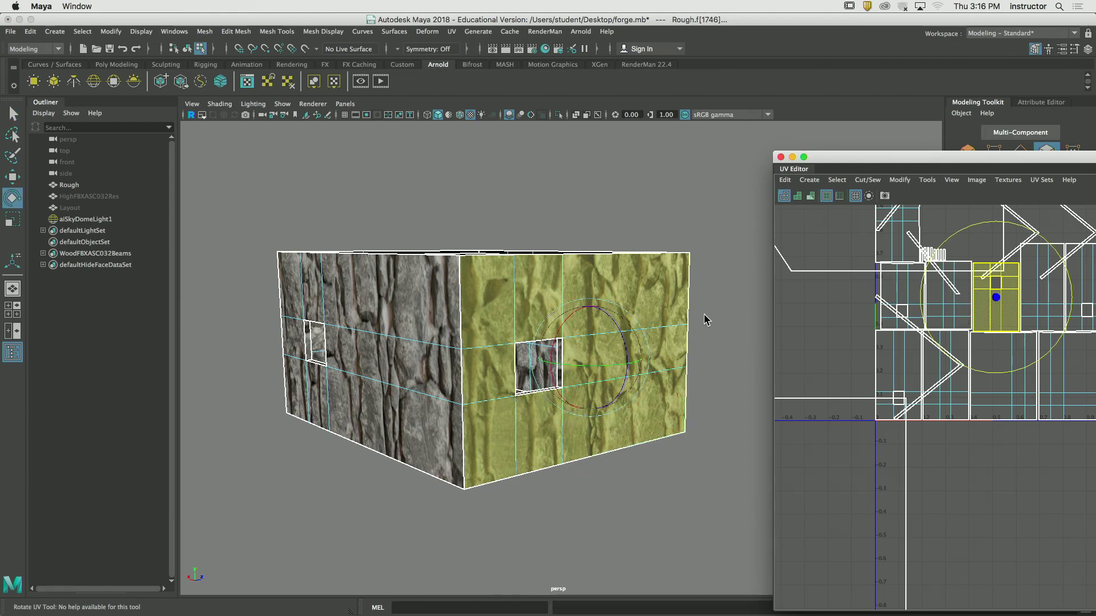
key(q)
click(491, 299)
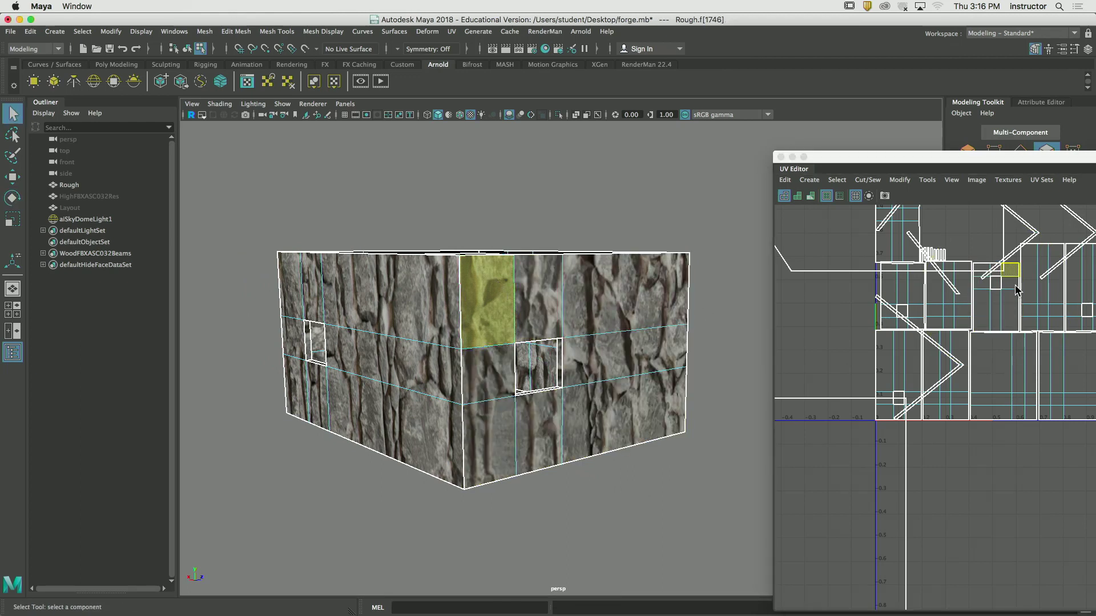
double_click(1014, 315)
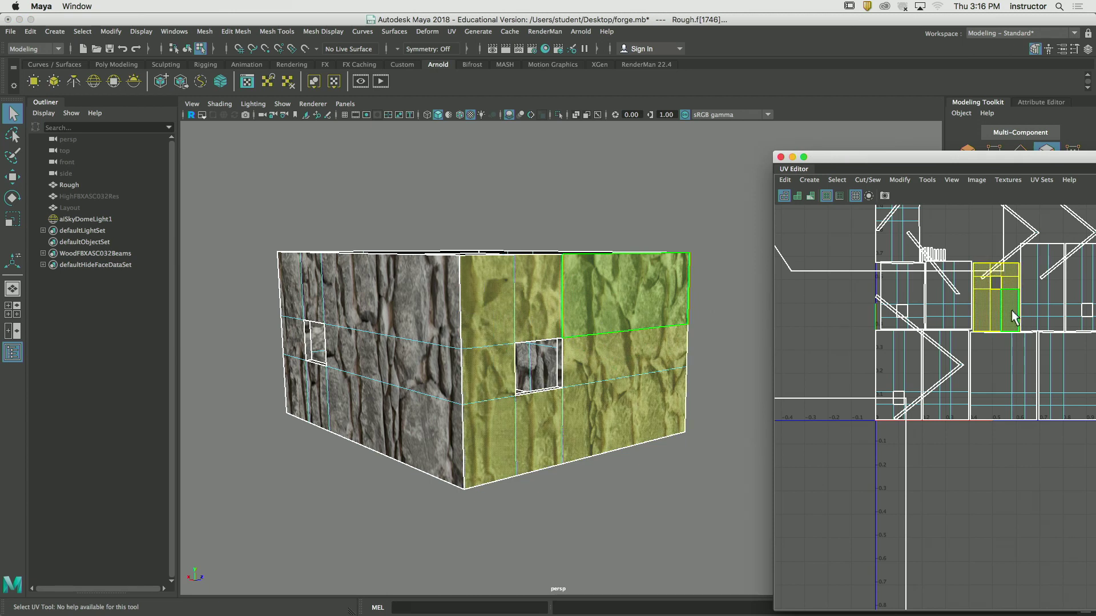
key(e)
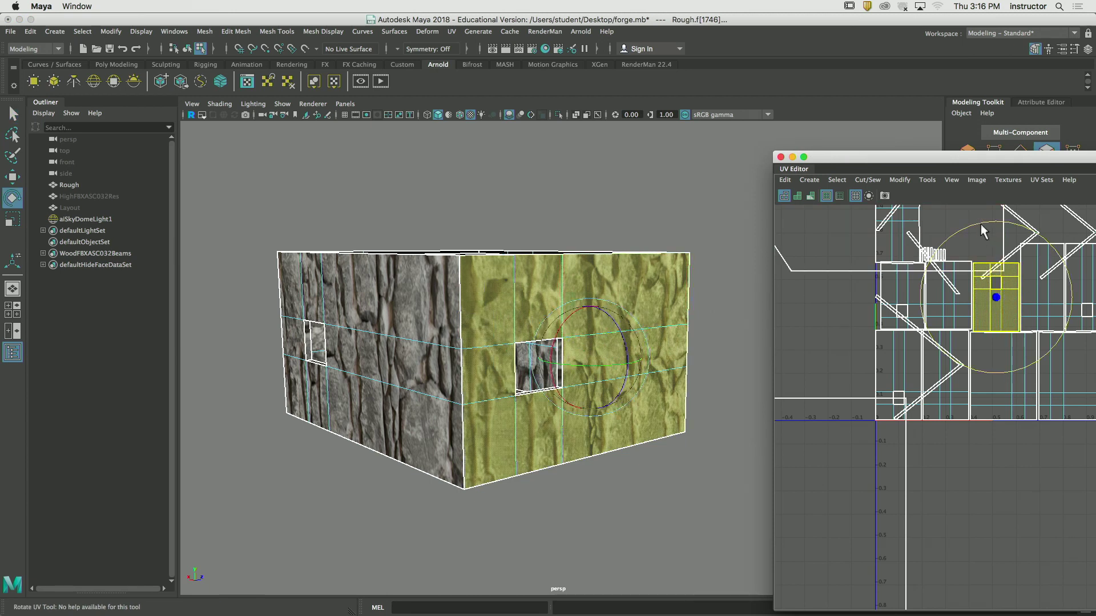
drag(981, 224, 916, 308)
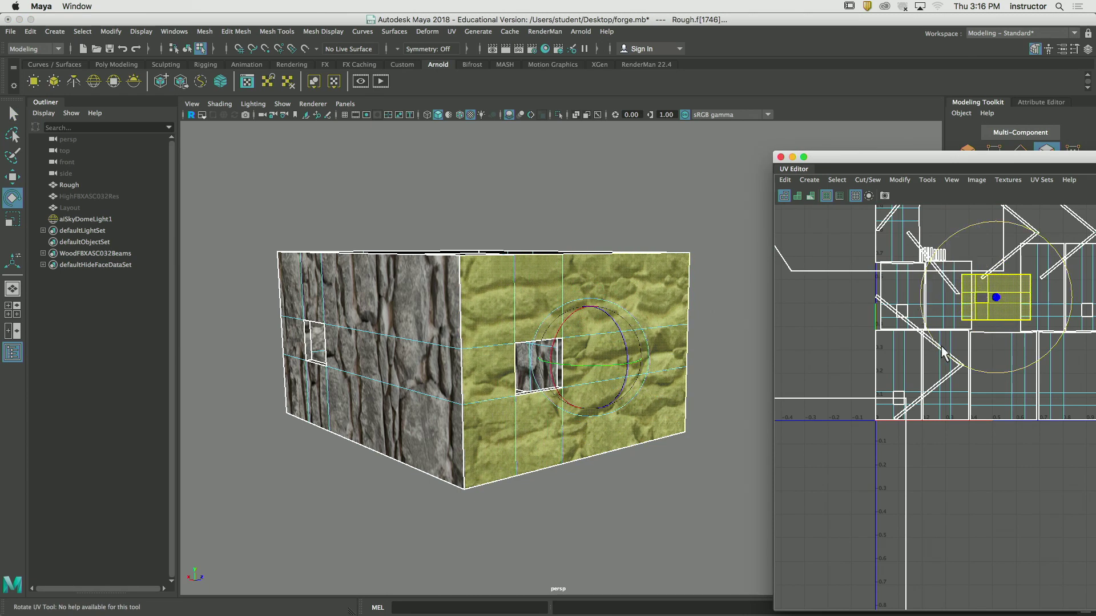
Move the short windowed wall's rotated UV shell into the empty area below the other shells
key(w)
drag(994, 302, 885, 471)
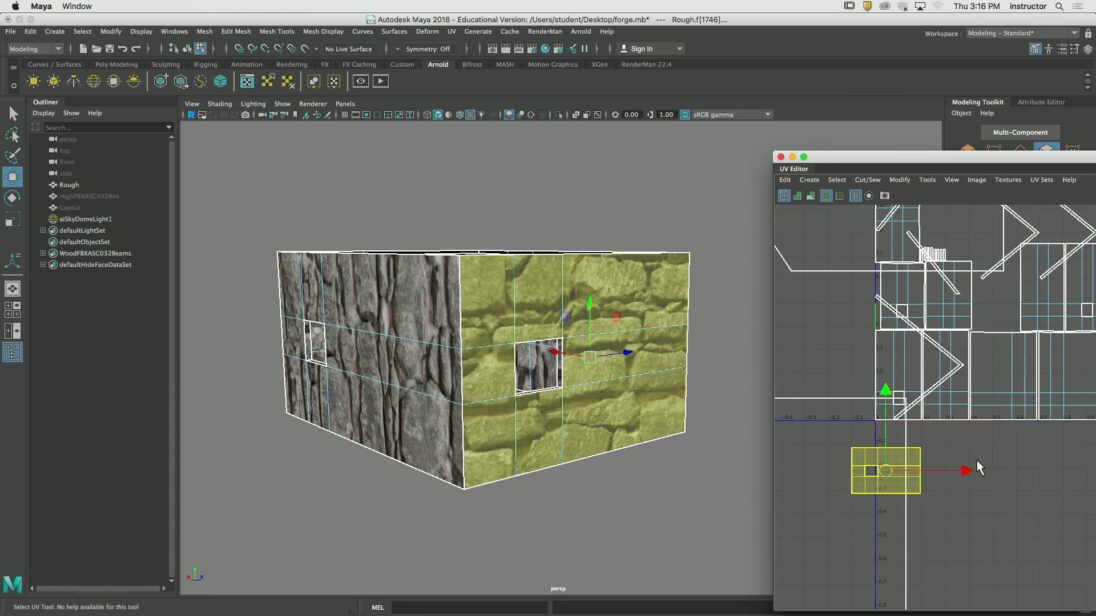
click(977, 461)
key(q)
Select the UV shell of the adjacent long windowed wall and rotate it 90 degrees so its stones lie horizontally
alt+drag(626, 367, 385, 303)
click(386, 303)
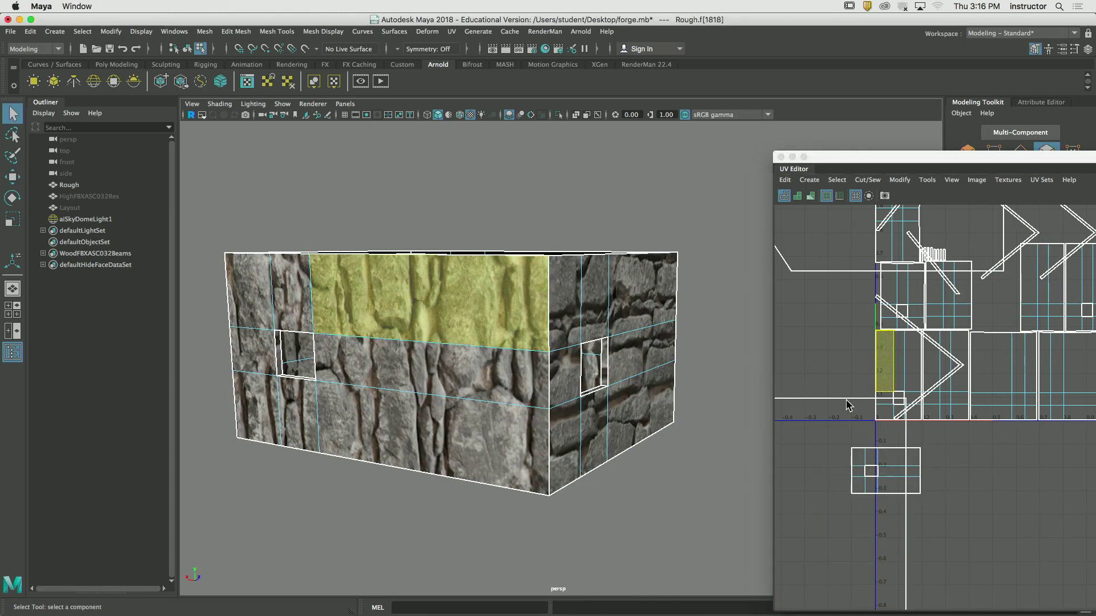
double_click(885, 401)
key(e)
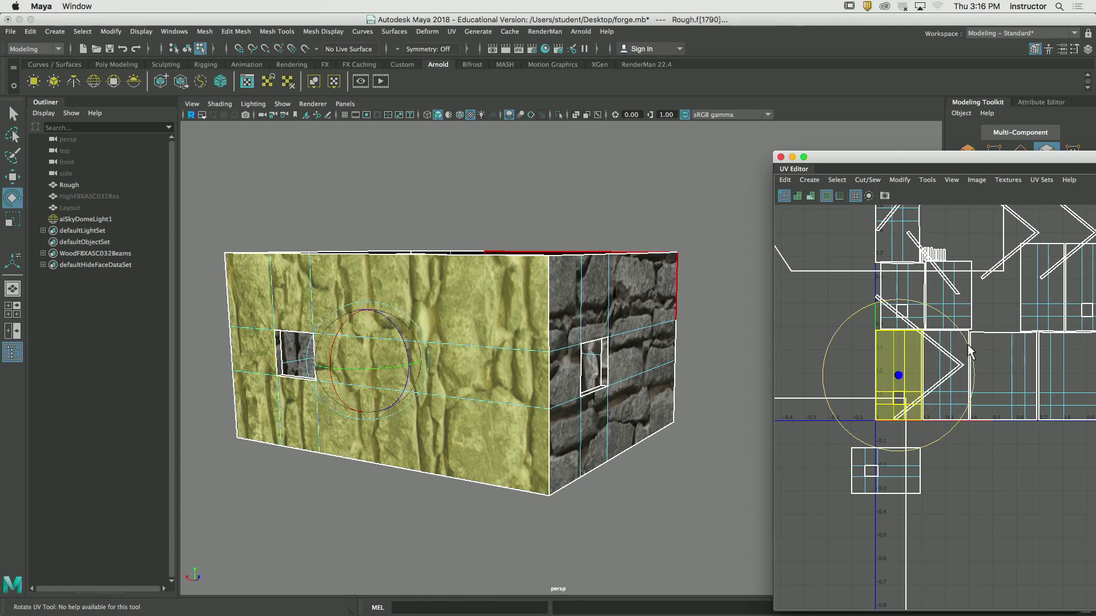
drag(966, 354, 926, 452)
key(q)
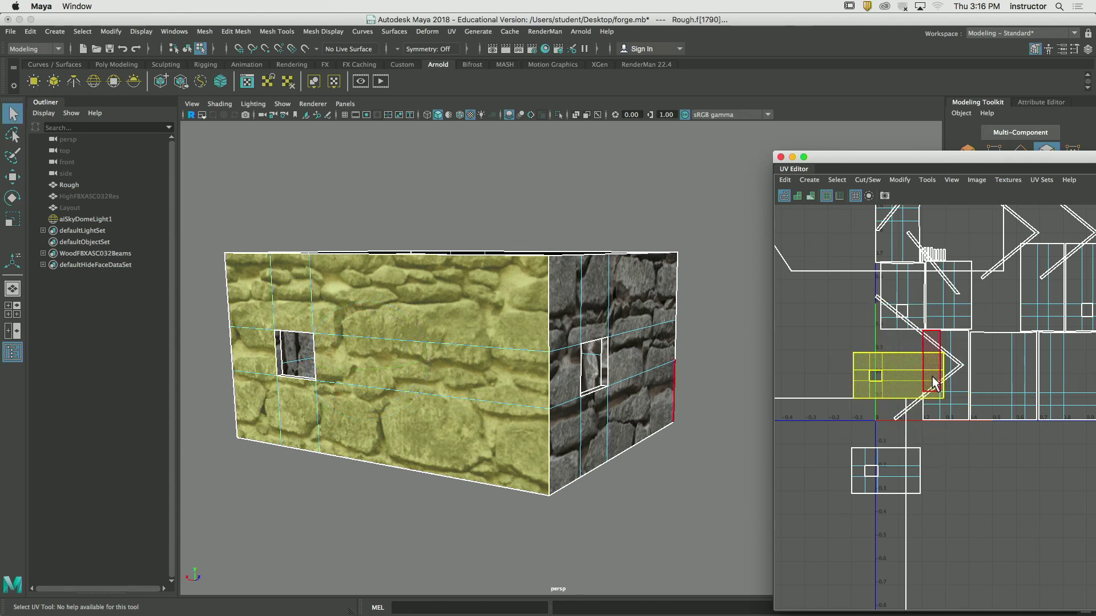
Place the long windowed wall's UV shell beside the first moved shell and inspect the stone on the model
key(w)
drag(904, 379, 980, 471)
key(q)
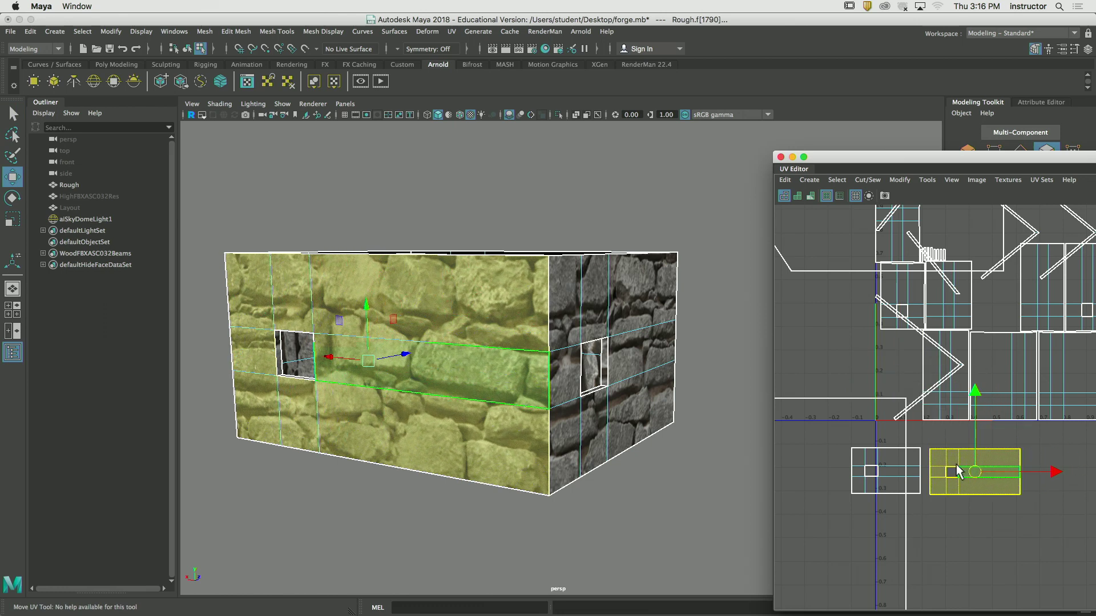
click(847, 431)
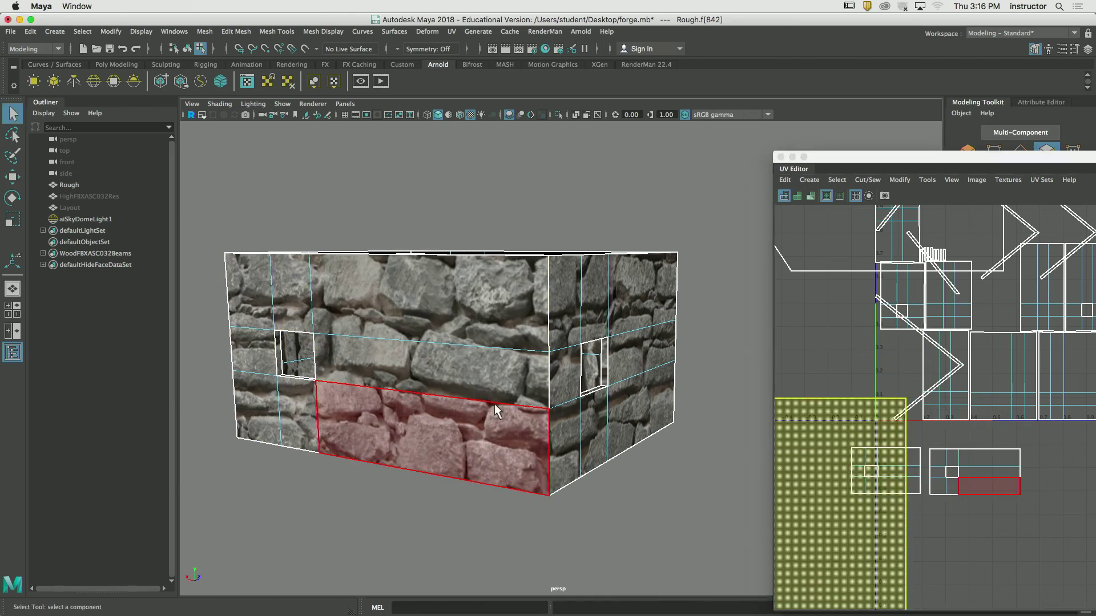
scroll(437, 381, up, 5)
scroll(519, 374, down, 4)
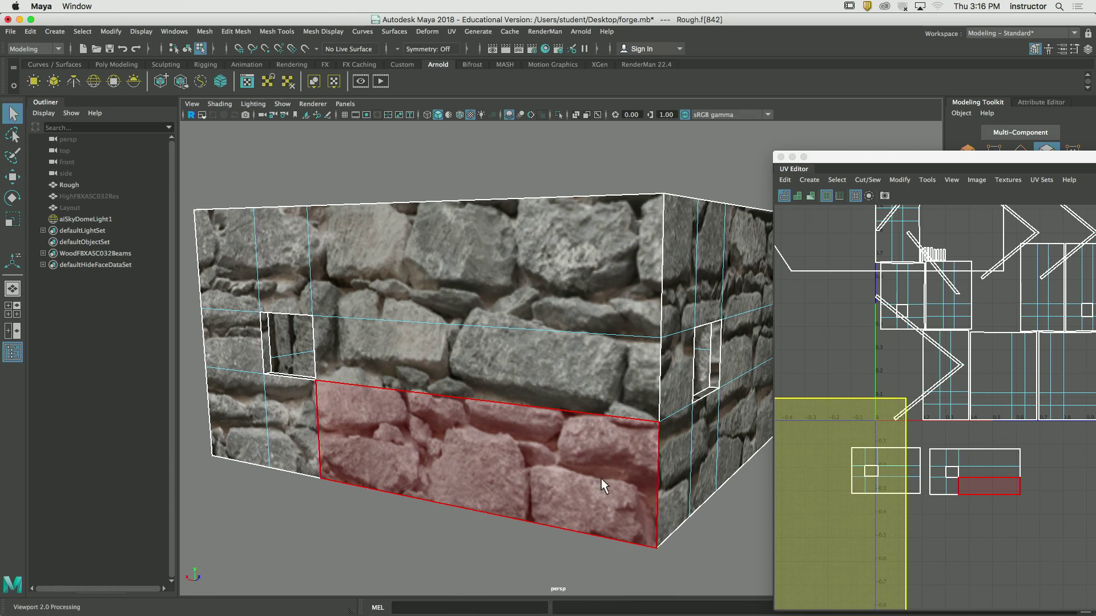
Try rotating the long windowed wall's UV shell 180 degrees and undo that rotation
click(986, 469)
click(983, 467)
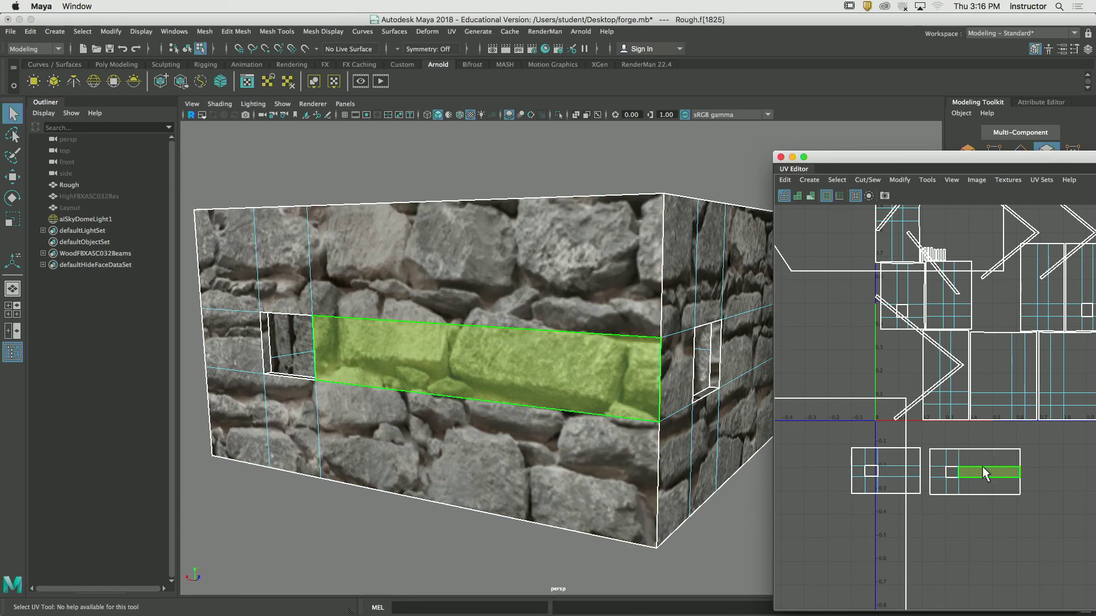
click(981, 482)
double_click(979, 482)
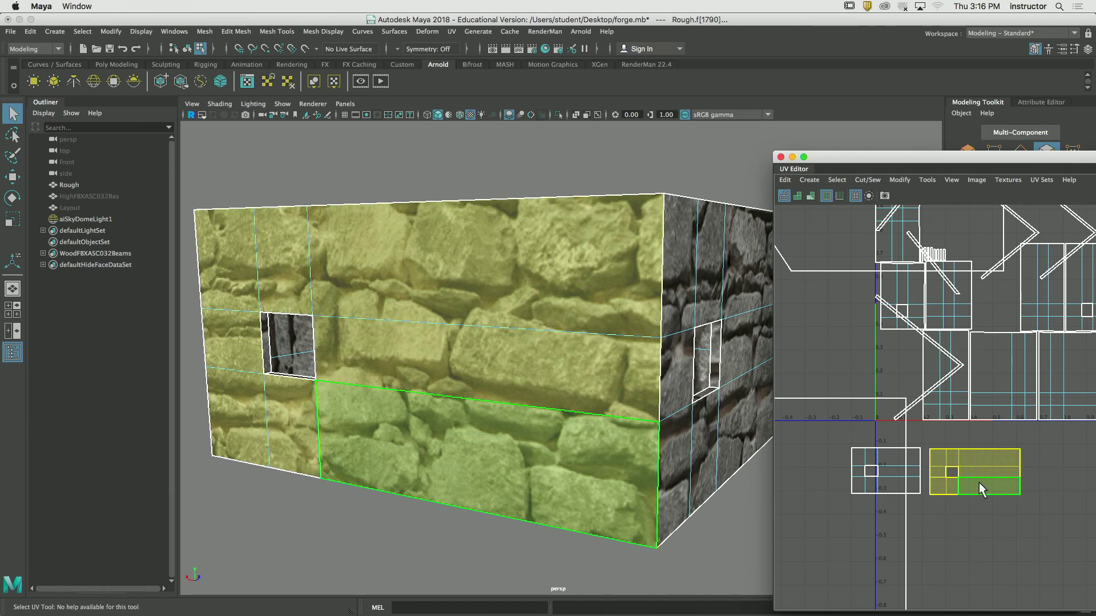
key(e)
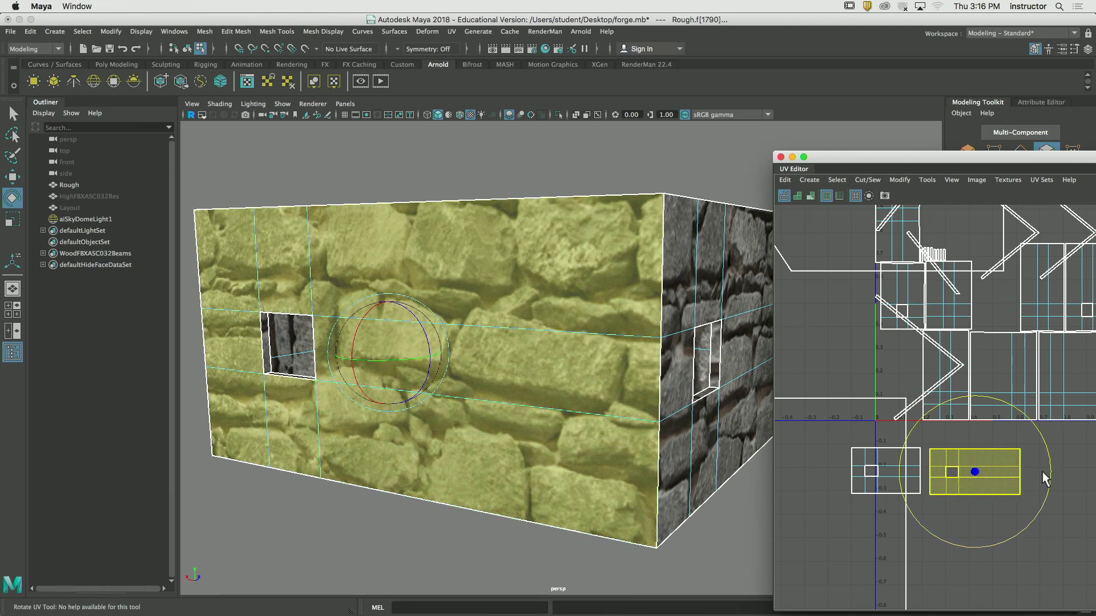
drag(1042, 471, 871, 484)
key(q)
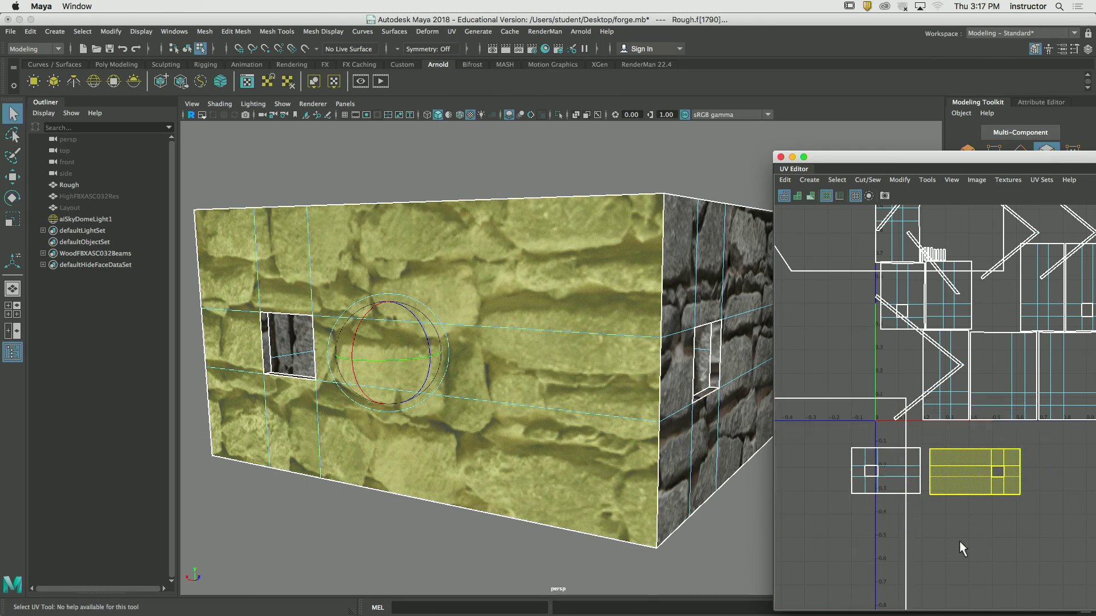
click(960, 542)
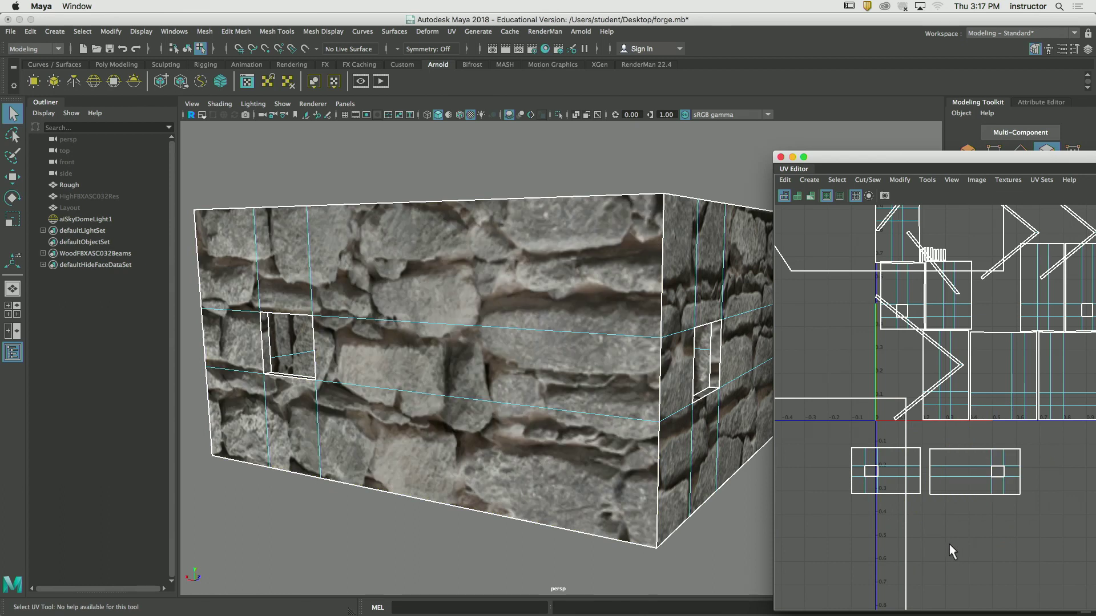
key(z)
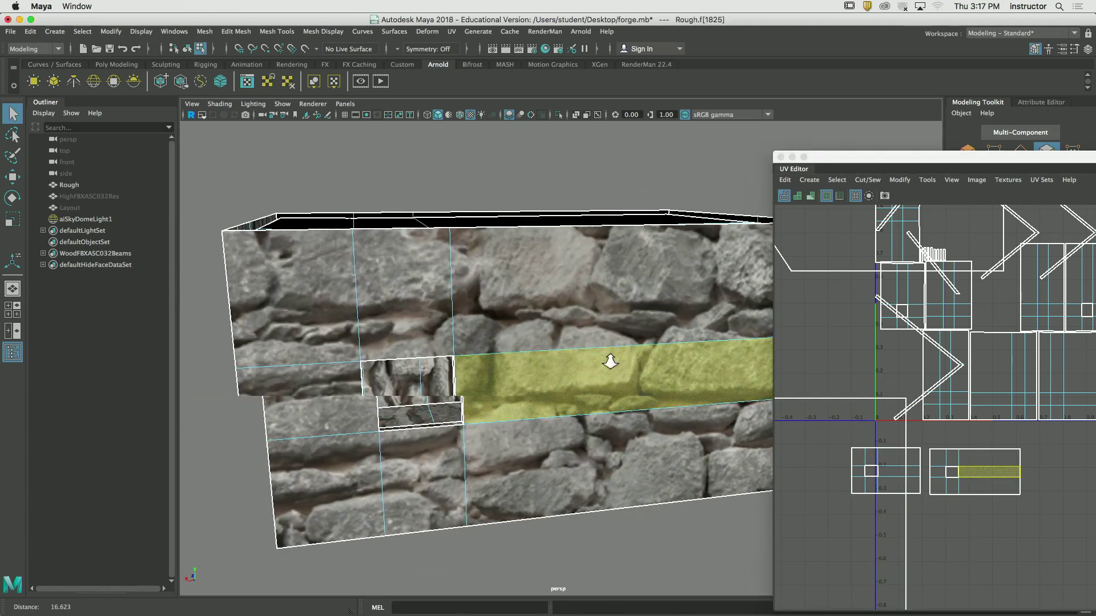
Select the UV shell of the short windowless wall and rotate it 90 degrees to make the stone courses horizontal
alt+right_drag(610, 362, 561, 357)
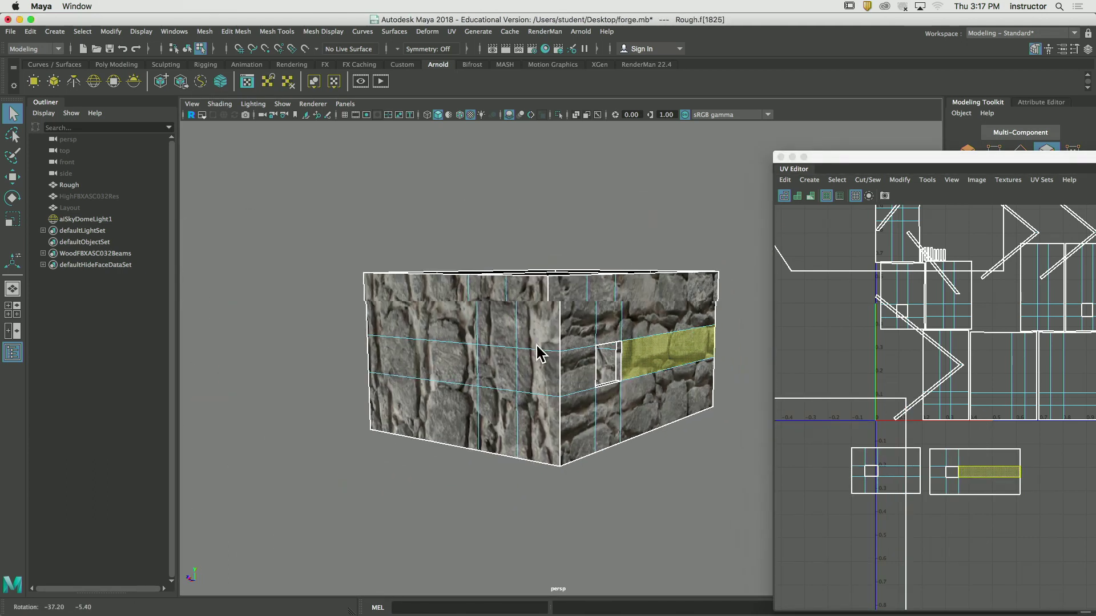
click(482, 336)
double_click(965, 302)
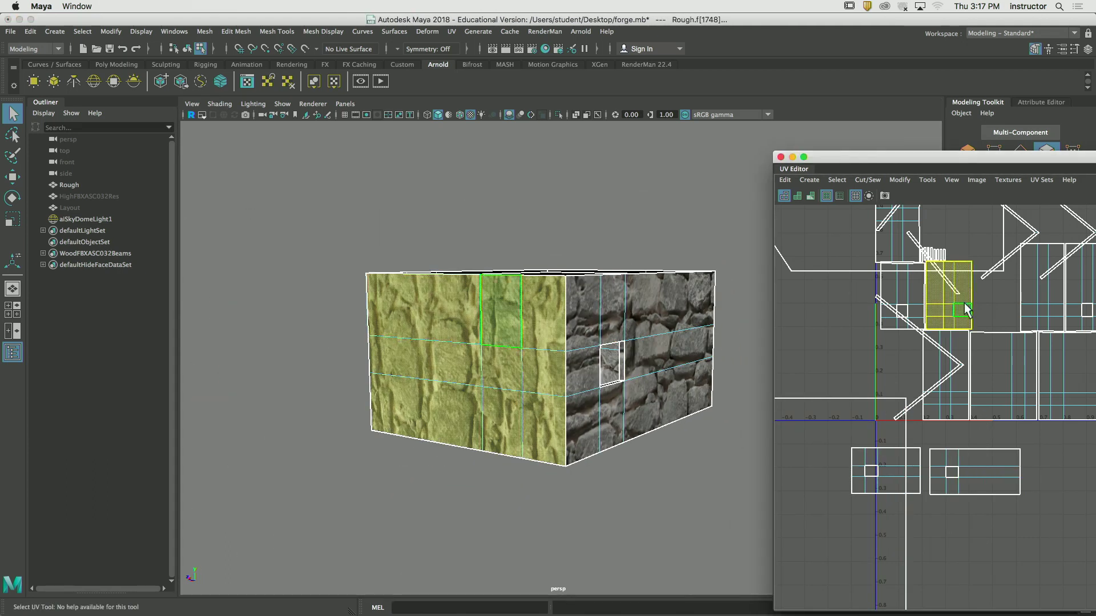
key(e)
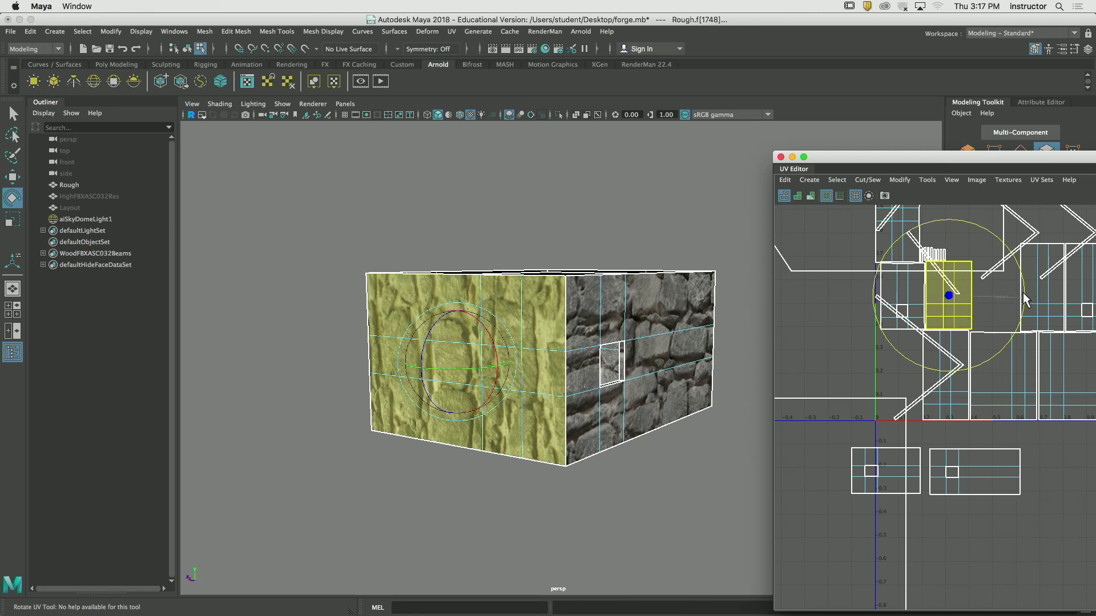
drag(1022, 292, 965, 251)
key(q)
Move the short windowless wall's UV shell to the end of the row, beside the long windowed wall's shell
click(956, 290)
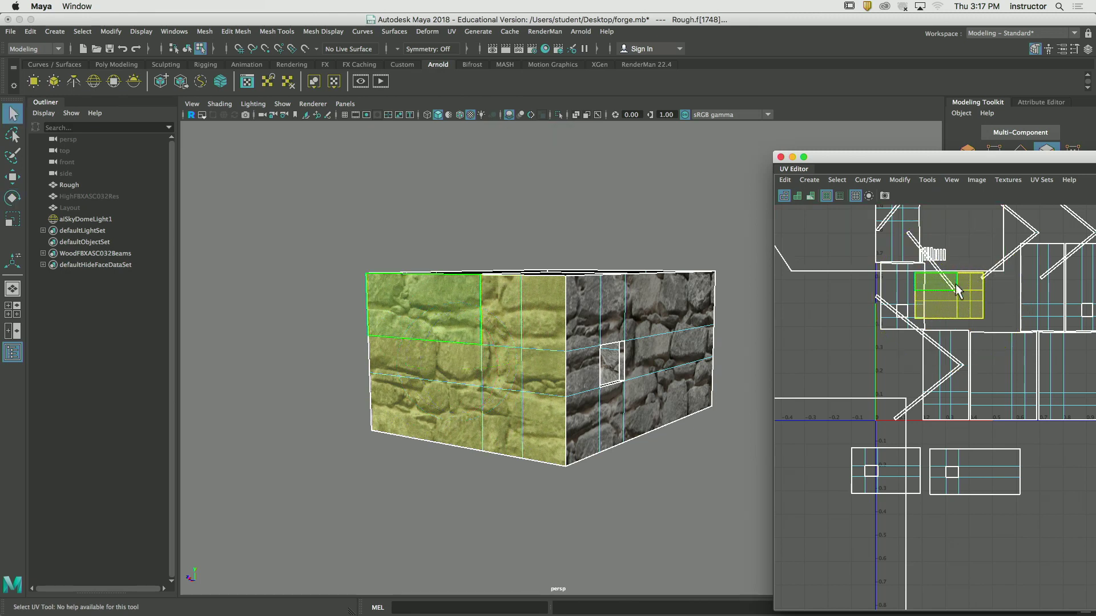
key(w)
drag(958, 293, 1068, 470)
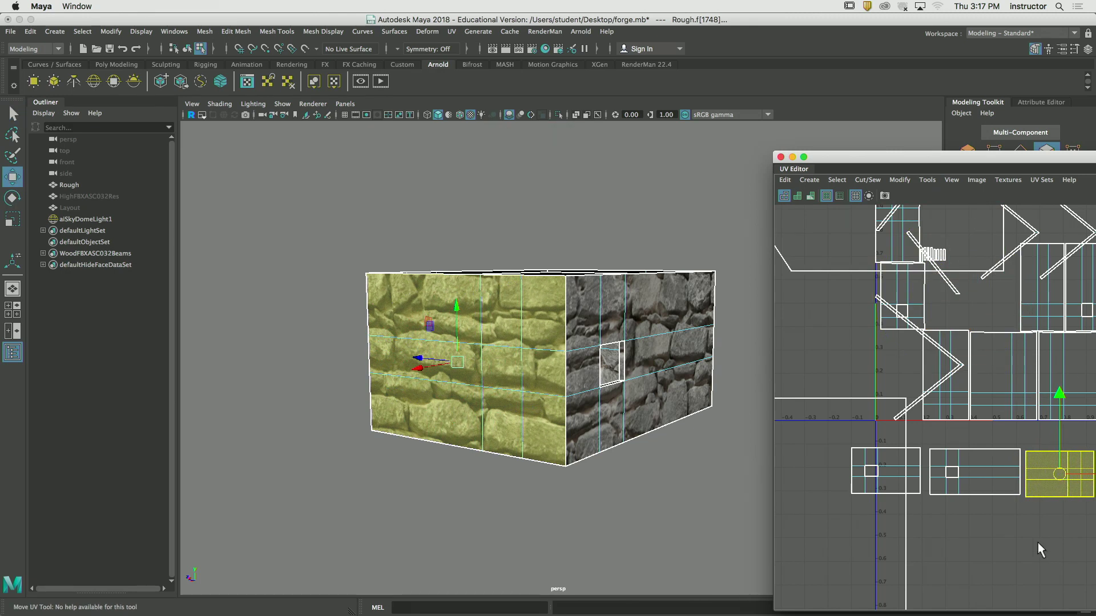
click(902, 280)
Select the UV shell of the long windowless wall and rotate it 90 degrees so the stones run horizontally
alt+drag(746, 324, 350, 324)
click(594, 326)
double_click(947, 401)
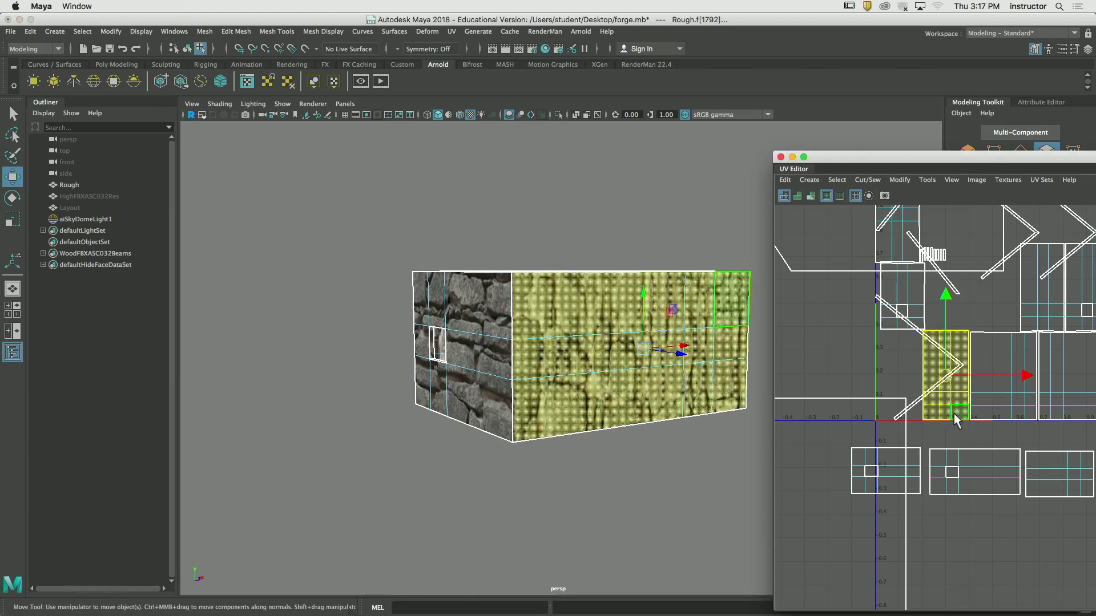
click(927, 407)
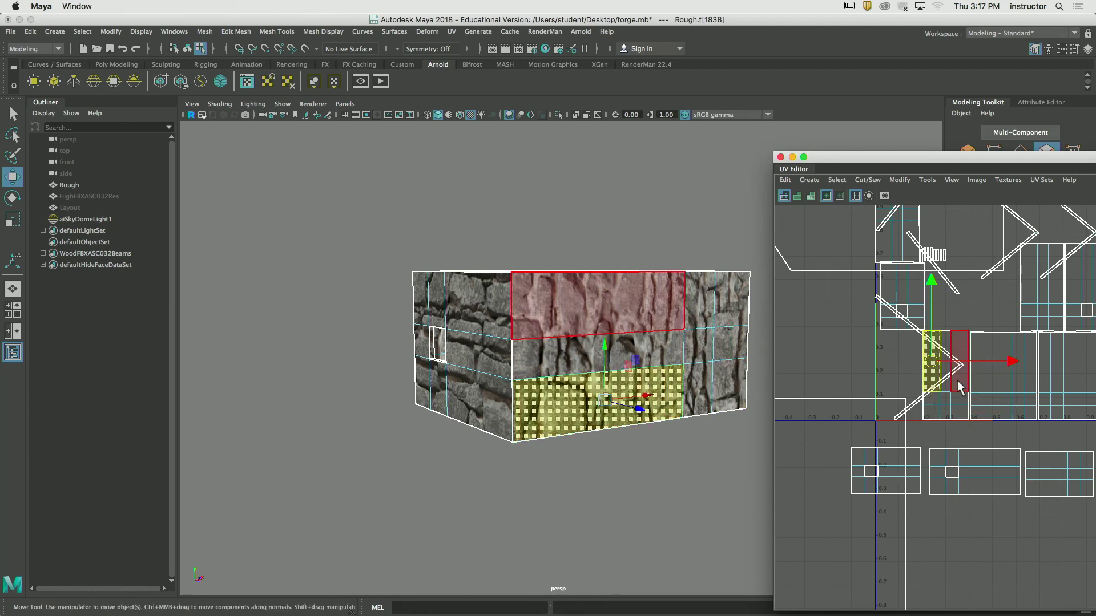
double_click(959, 390)
key(e)
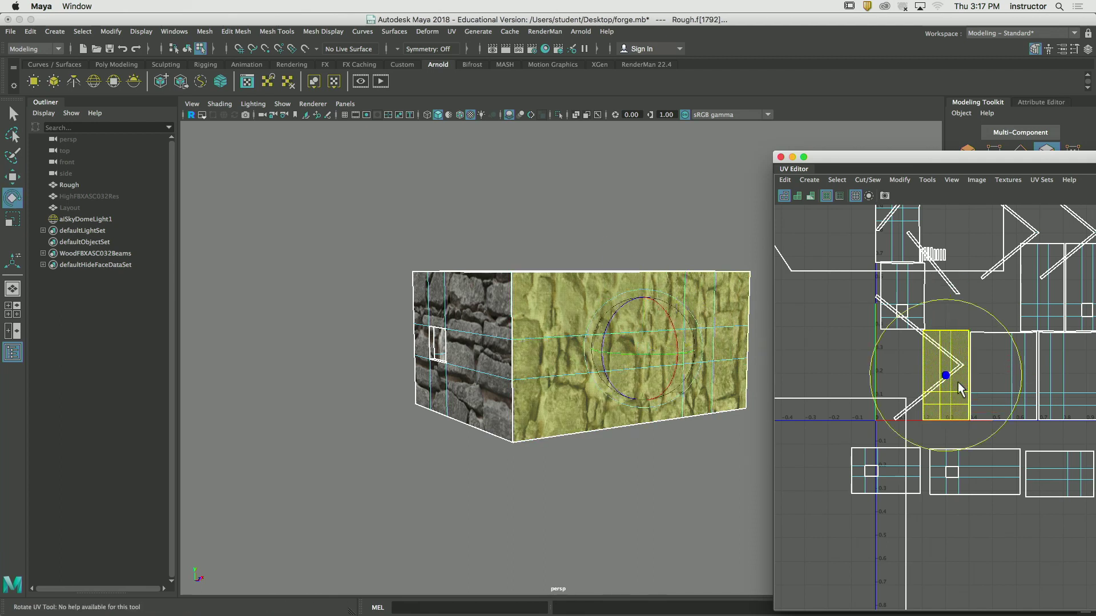
drag(1019, 394, 974, 313)
Move the long windowless wall's UV shell to the free end of the row, next to the short windowed wall's shell
key(w)
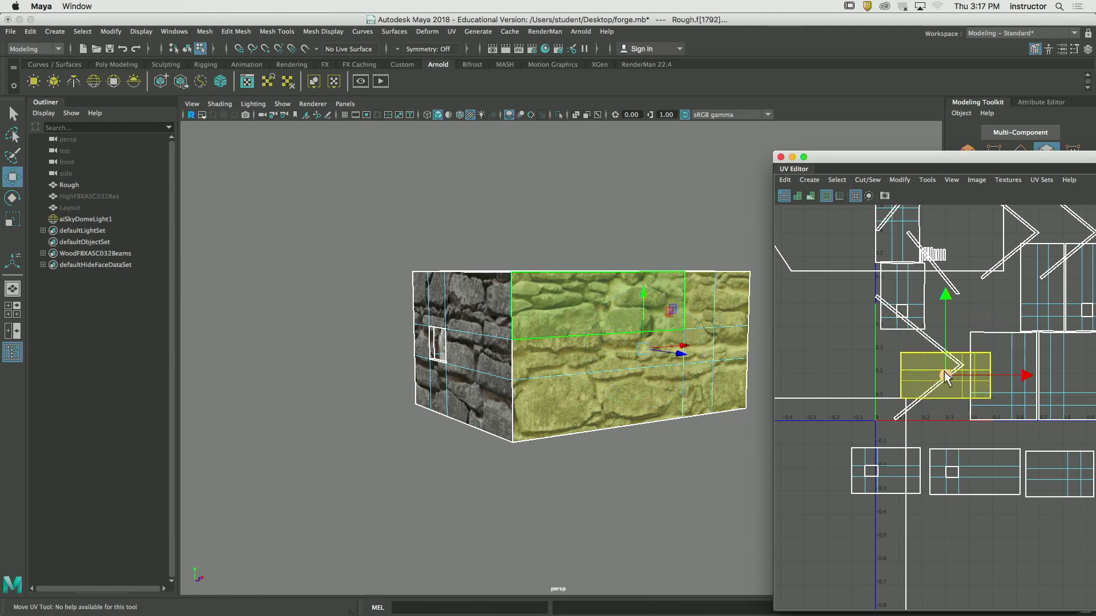
drag(936, 375, 802, 473)
key(q)
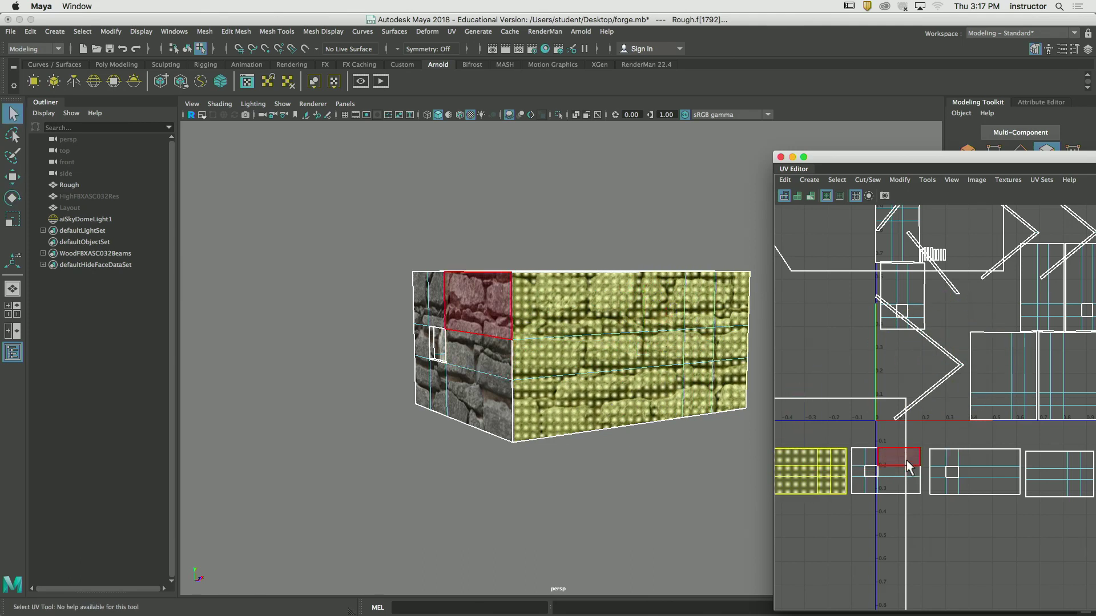
Select all four stone wall UV shells together, scale them up uniformly for smaller stones, and check the walls
shift+click(891, 471)
shift+click(973, 472)
shift+click(1048, 465)
scroll(1049, 465, down, 3)
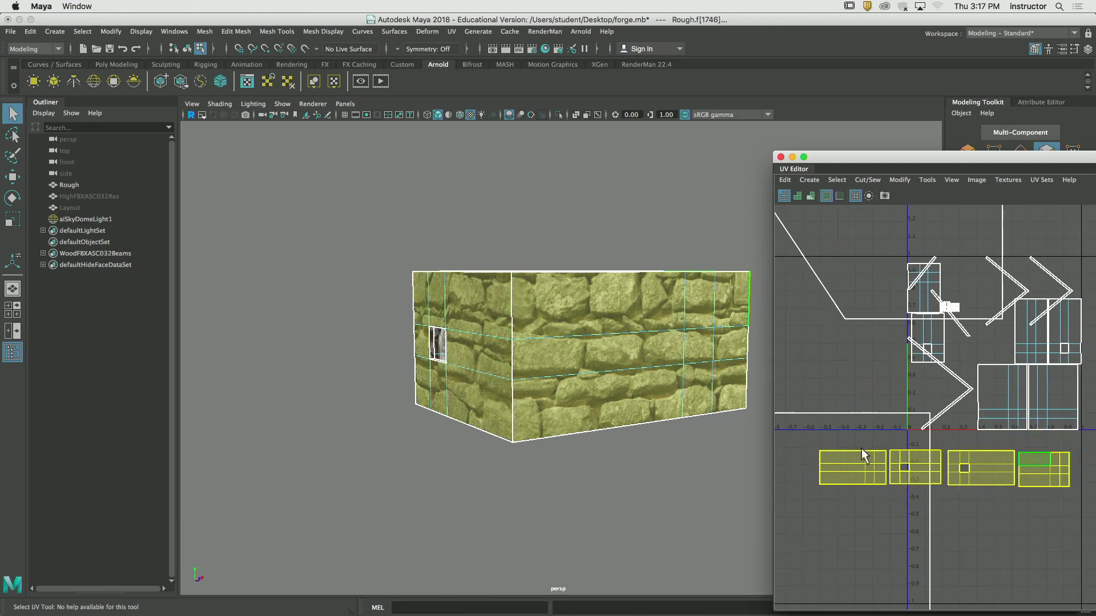
key(r)
drag(943, 472, 1090, 472)
key(q)
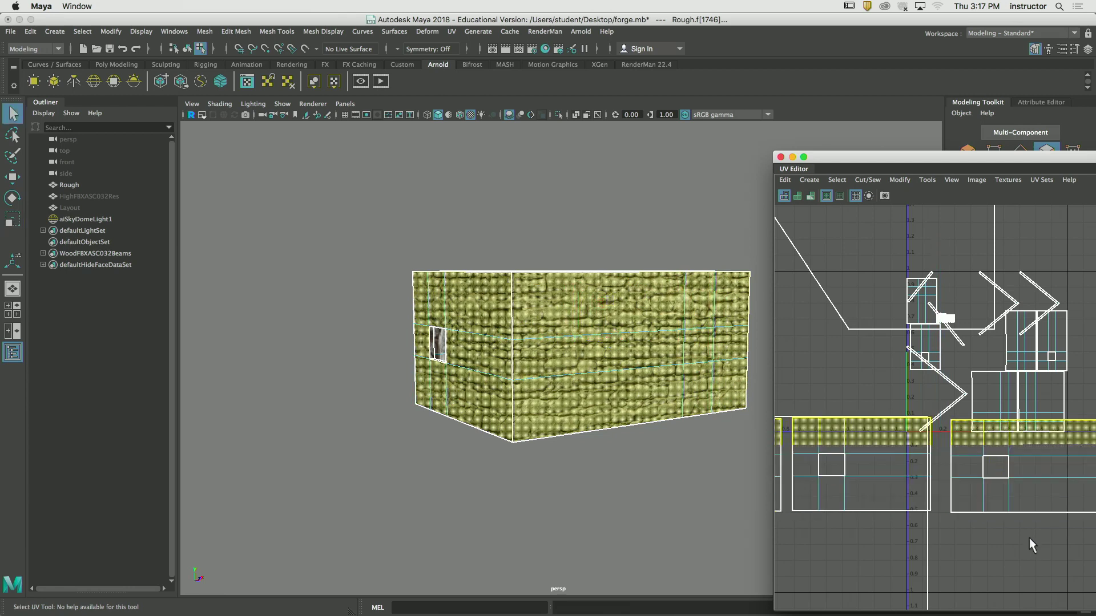
alt+drag(593, 417, 718, 437)
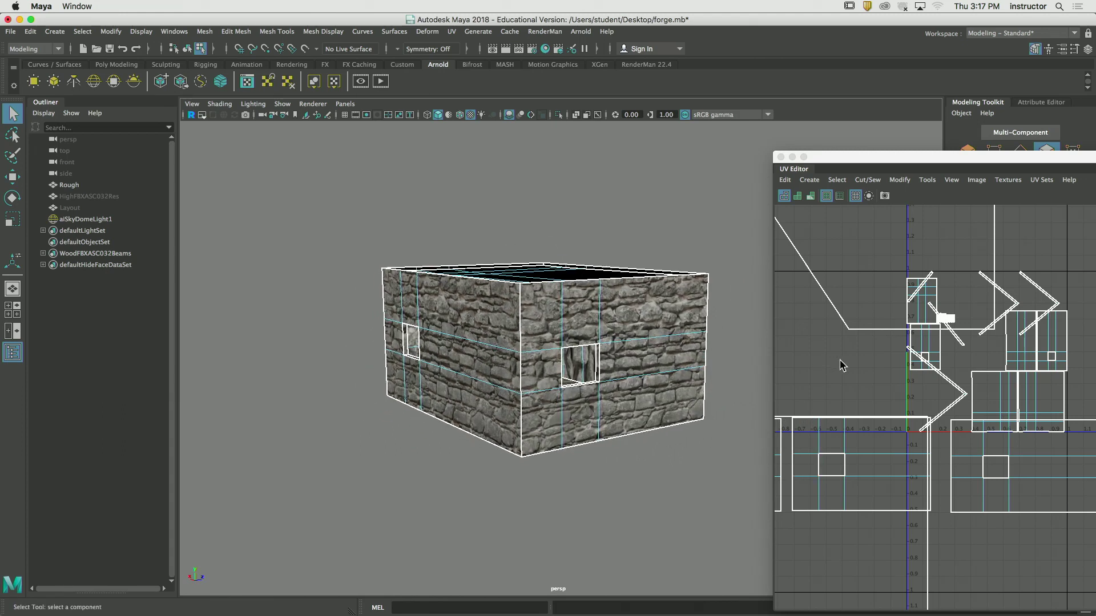
scroll(566, 191, down, 5)
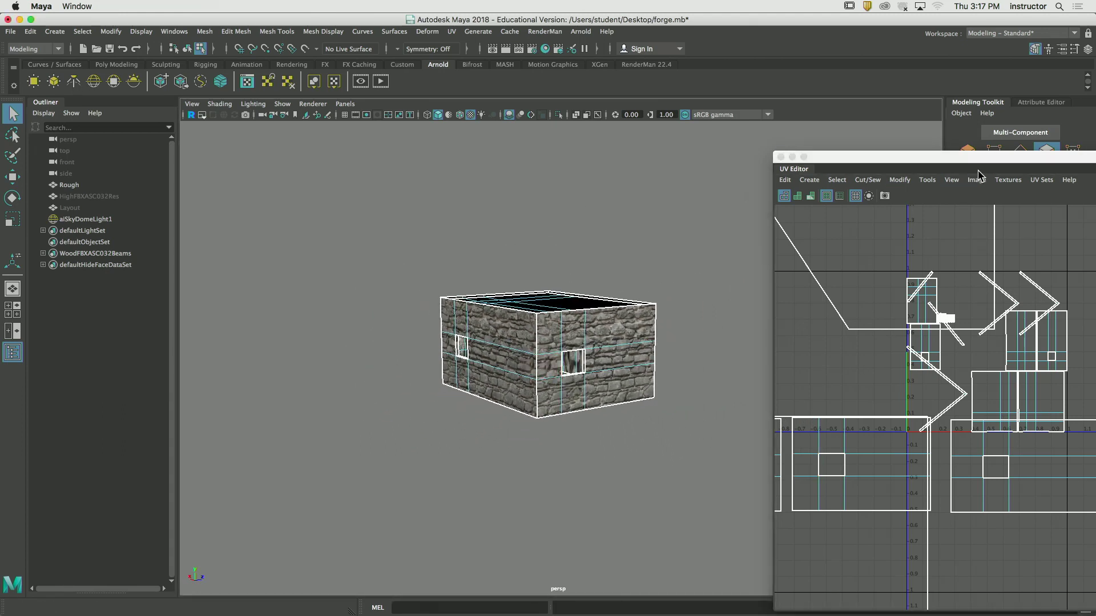
Return to object selection, select the Rough house mesh and unhide all of its hidden parts
click(713, 225)
key(F8)
click(665, 252)
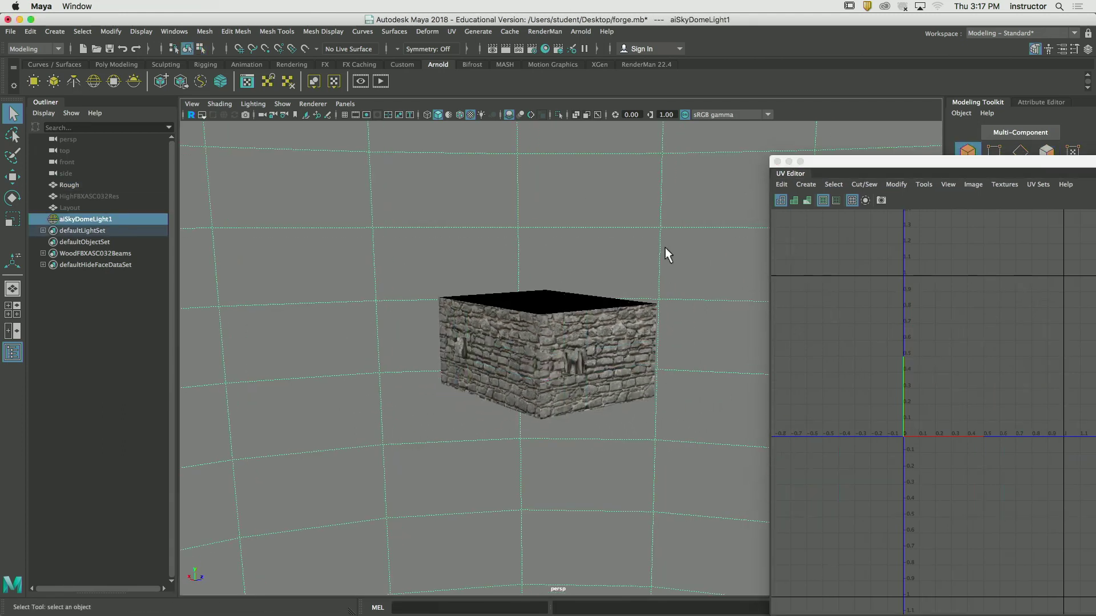
click(443, 269)
click(172, 31)
mouse_move(169, 103)
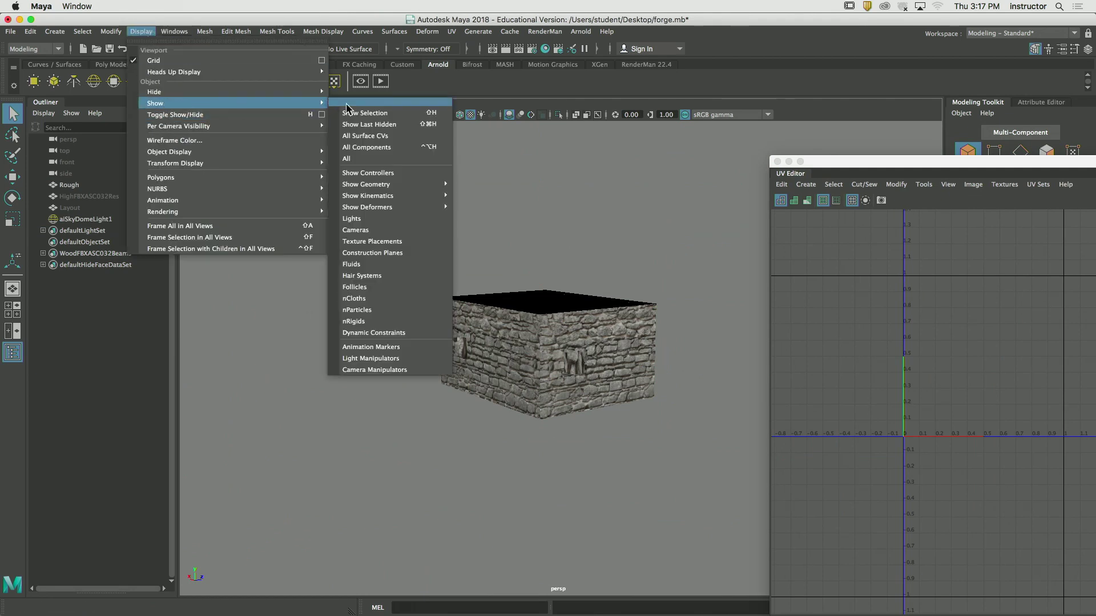
click(550, 318)
click(548, 341)
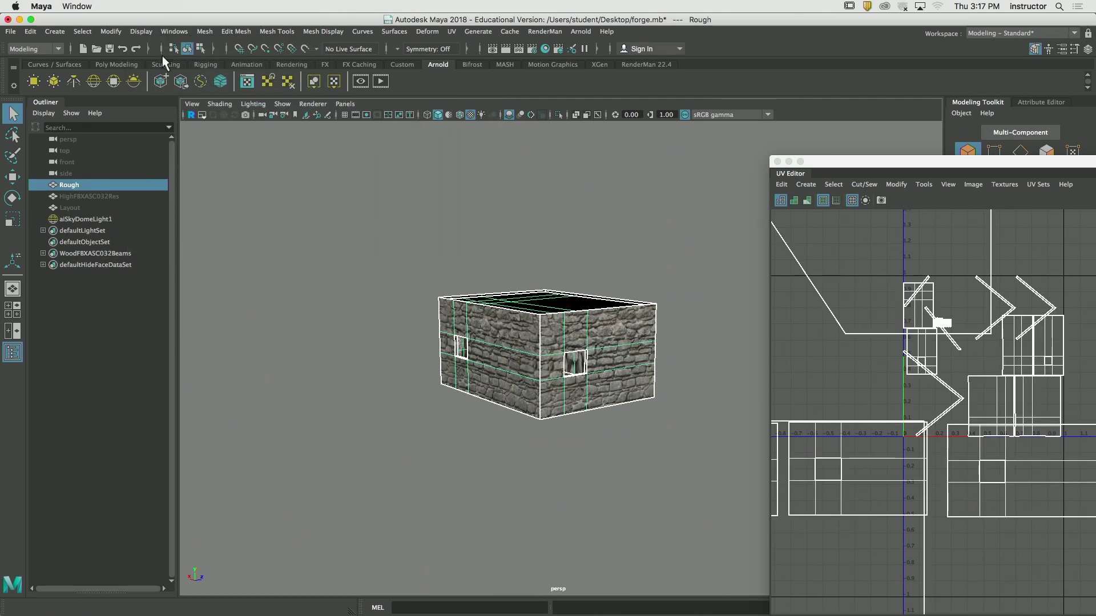
click(141, 32)
mouse_move(160, 103)
click(404, 158)
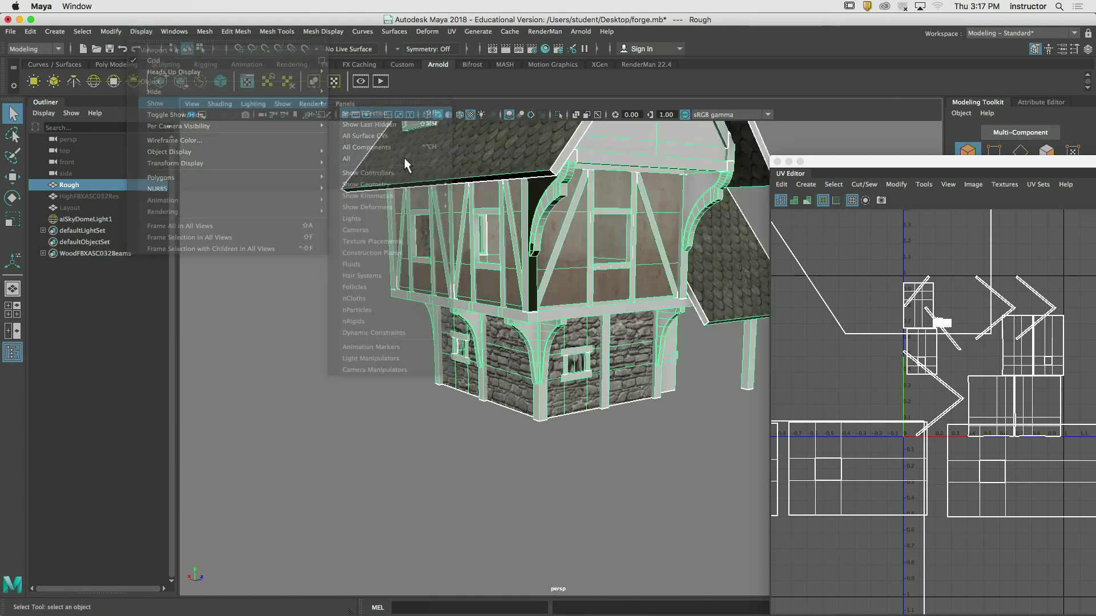
Select all faces of the left vertical timber beside the upper front window and hide every unselected component
click(374, 332)
alt+drag(375, 337, 519, 367)
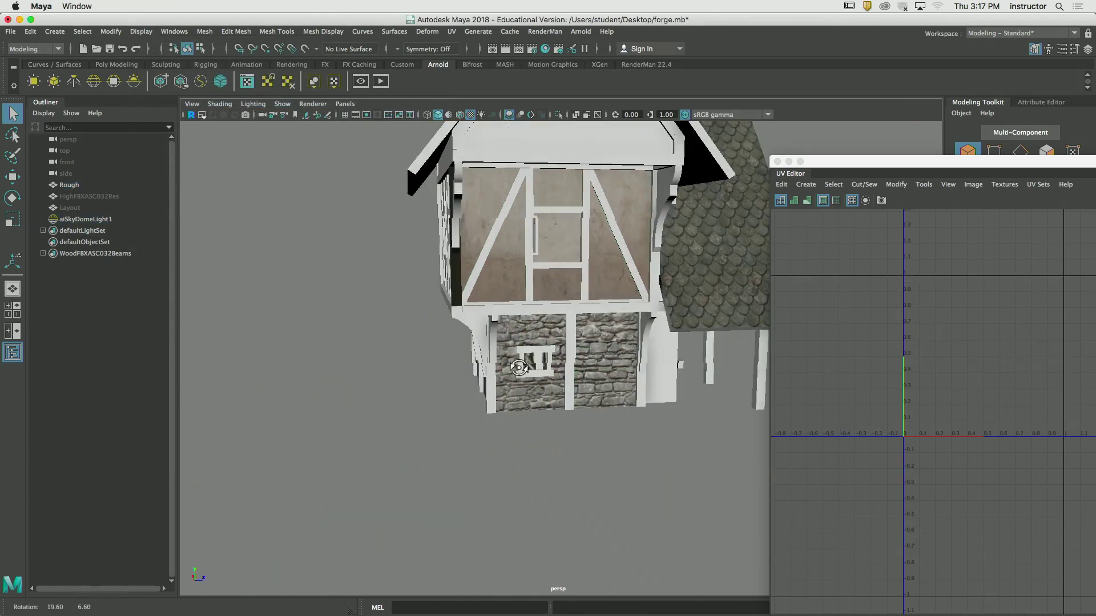
alt+middle_drag(518, 367, 604, 332)
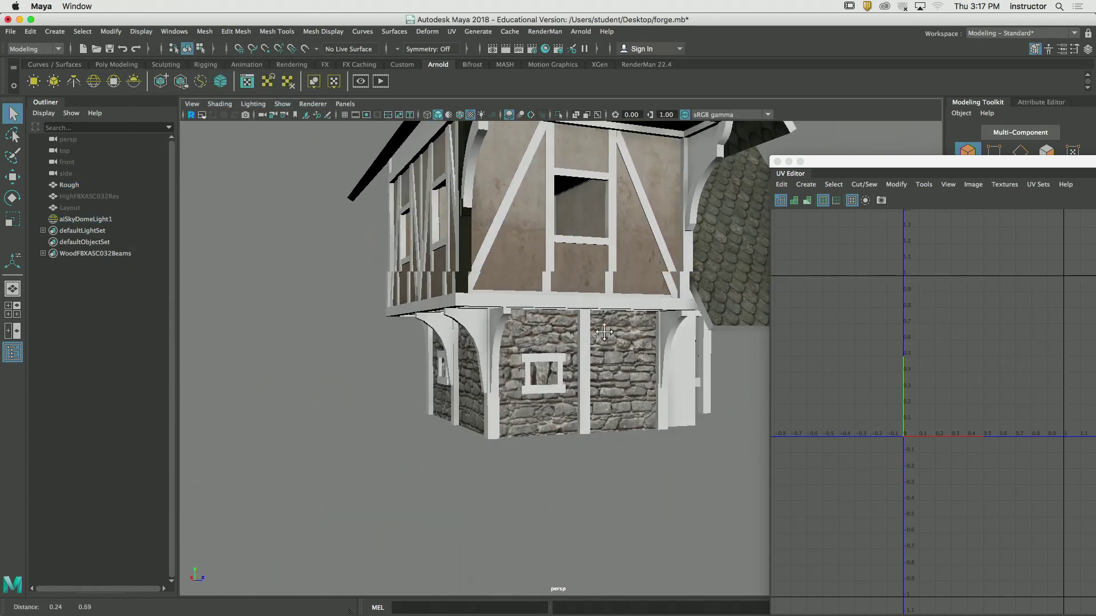
alt+drag(605, 332, 585, 349)
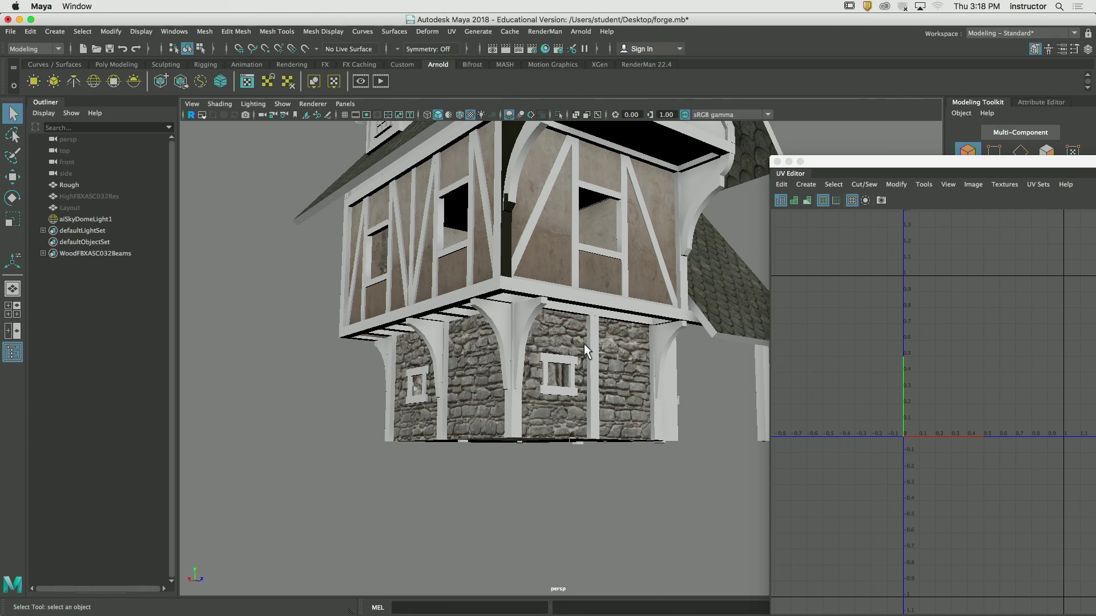
click(565, 182)
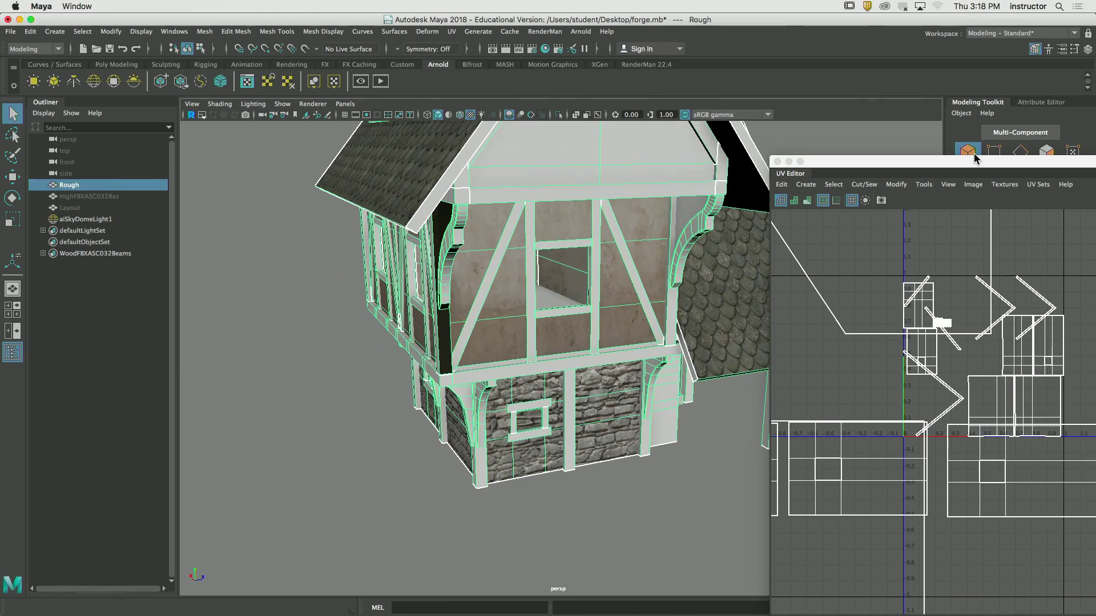
key(ctrl+F11)
double_click(533, 317)
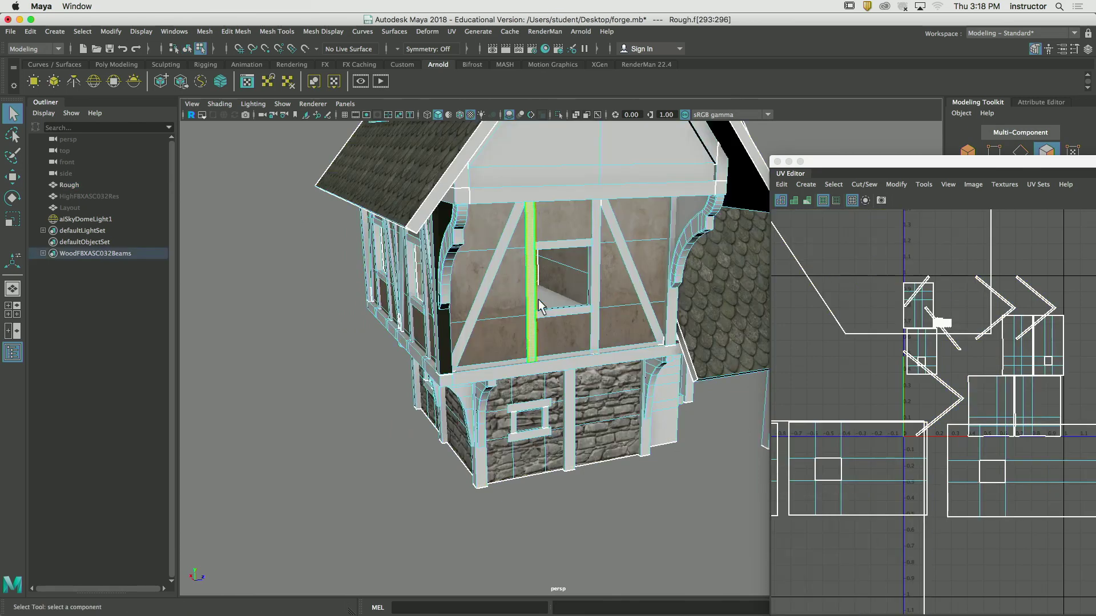
scroll(514, 349, up, 3)
click(141, 32)
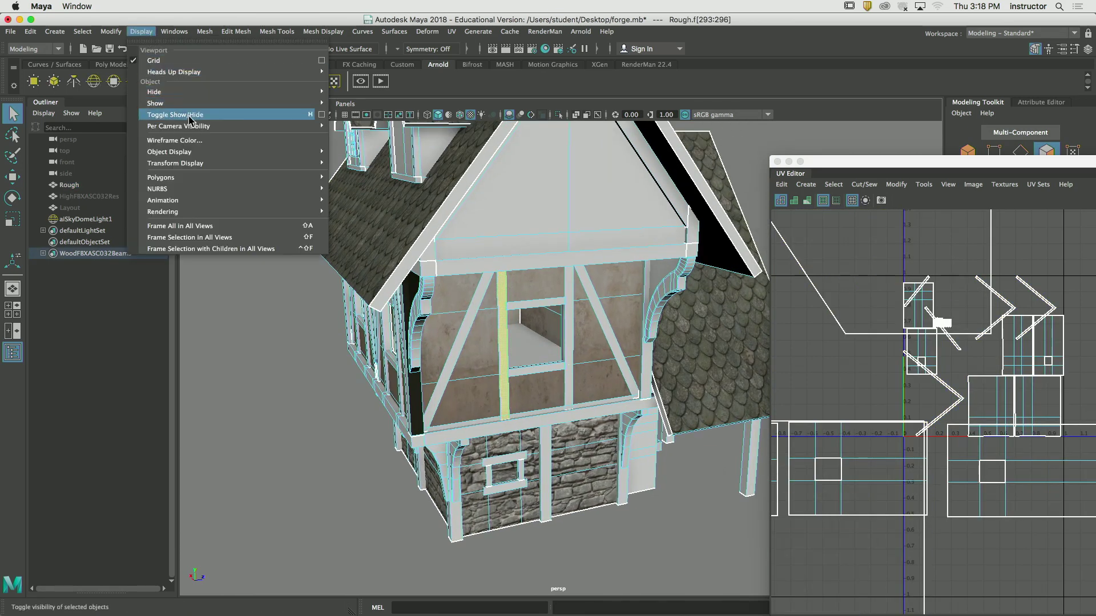
mouse_move(303, 92)
click(355, 118)
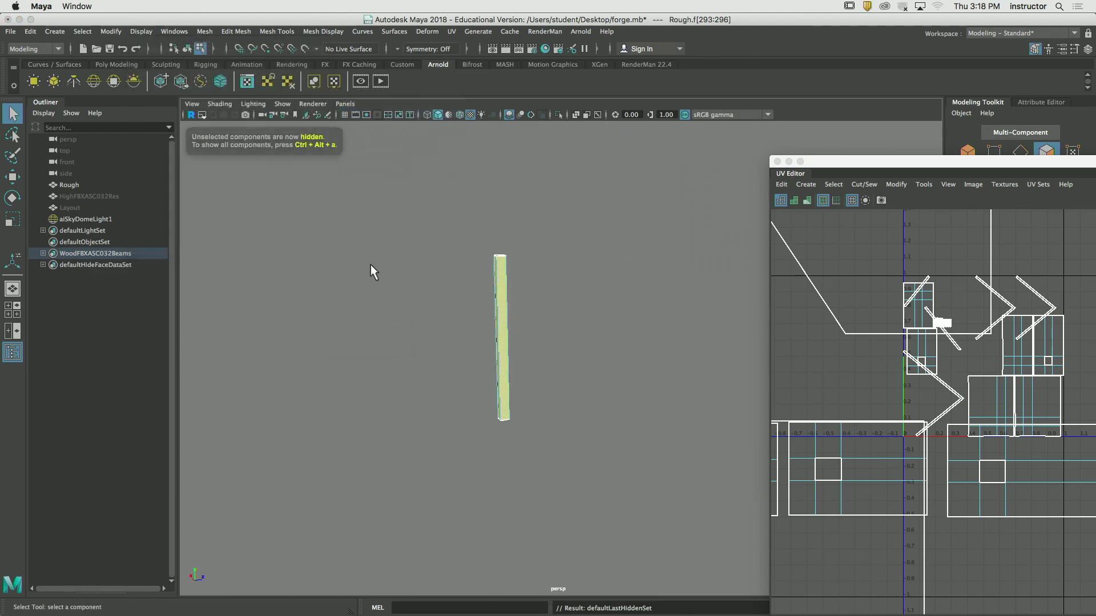
Reselect the isolated timber's faces and create new UVs for them with automatic mapping
alt+drag(371, 264, 492, 310)
alt+right_drag(492, 311, 594, 259)
alt+middle_drag(594, 259, 614, 301)
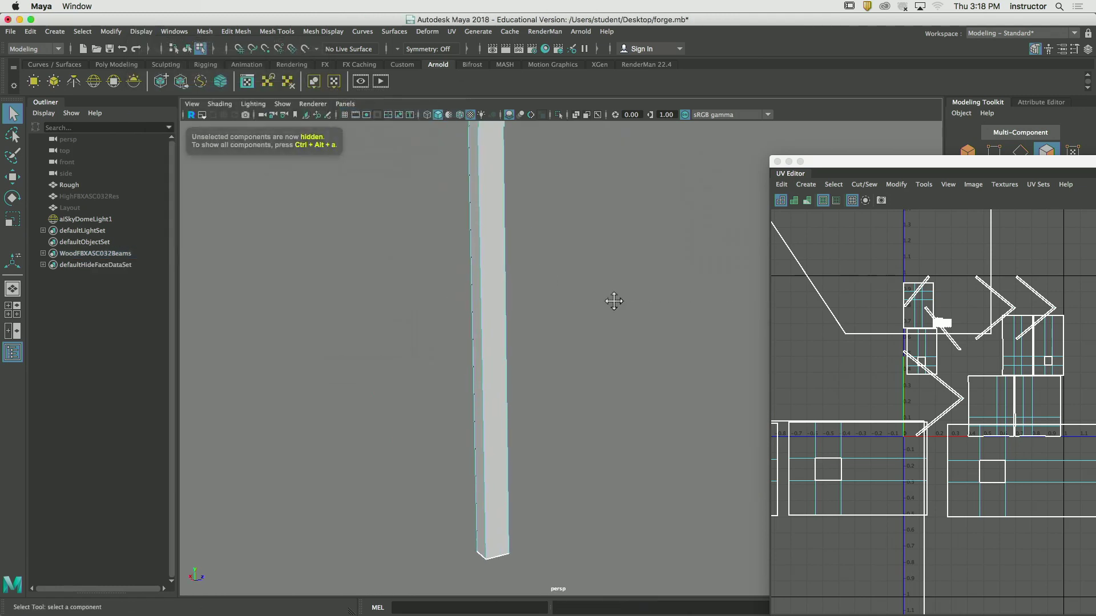
click(491, 293)
scroll(569, 298, up, 2)
click(801, 191)
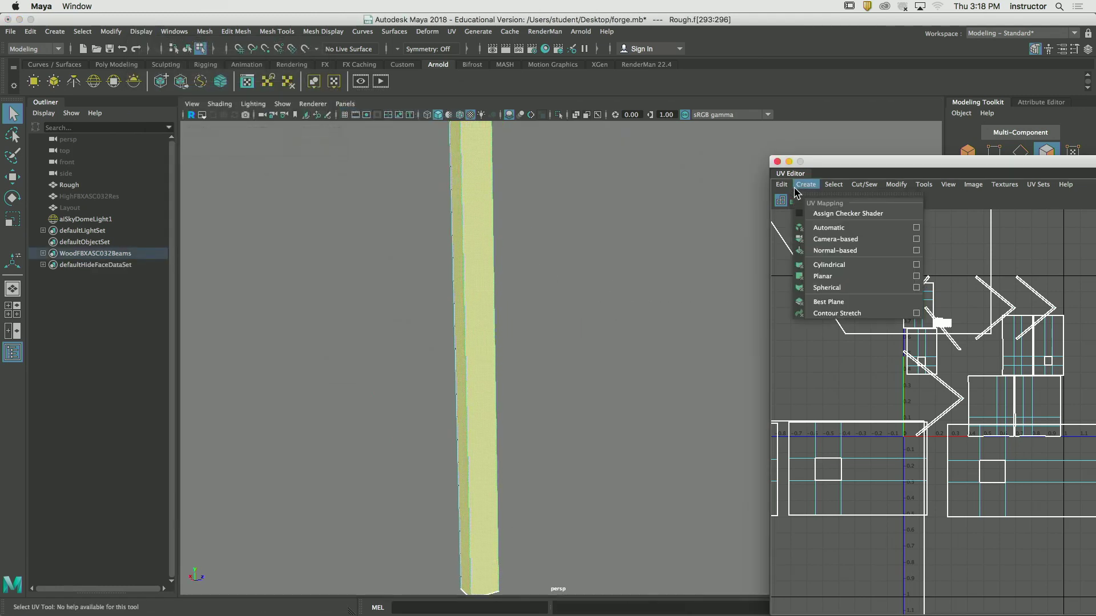
click(815, 230)
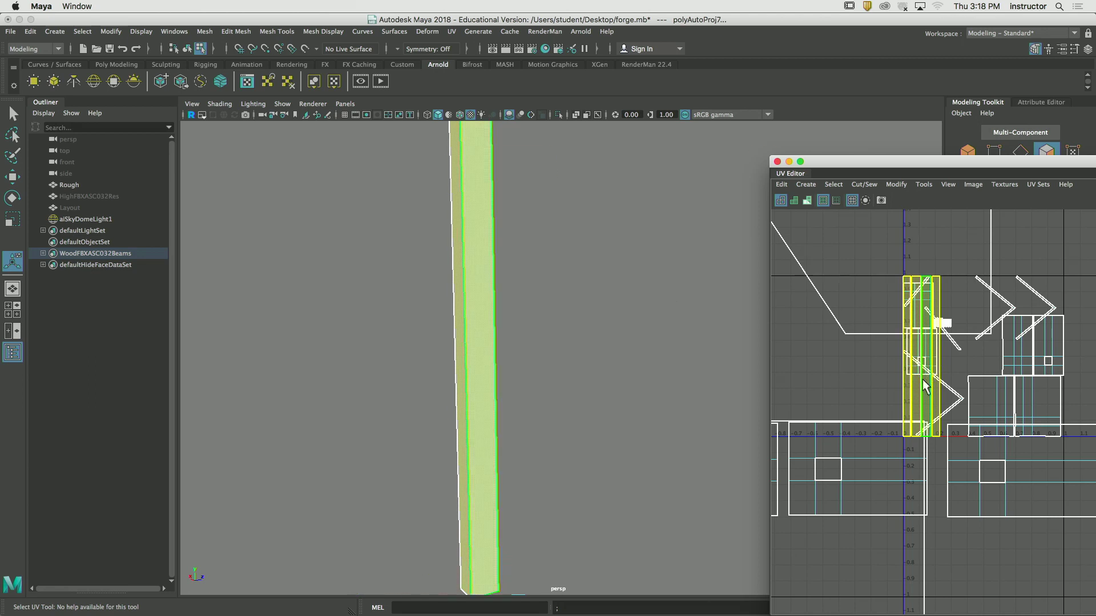
Move the timber's four UV strips out of the crowded area to below the windowed stone wall's shell
key(w)
drag(937, 360, 833, 374)
alt+middle_drag(833, 374, 981, 333)
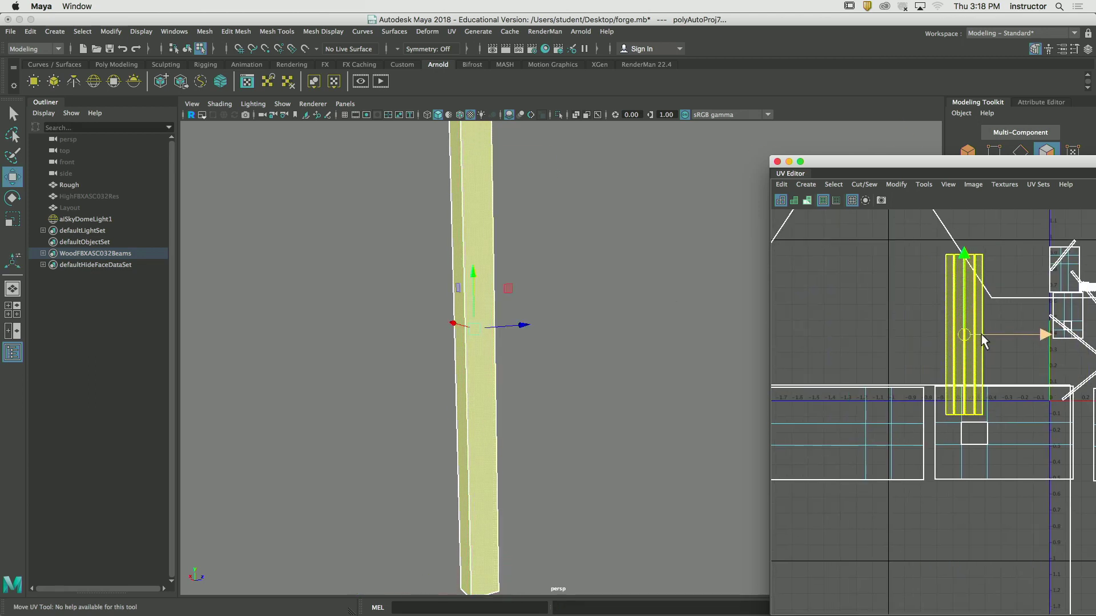
drag(981, 334, 966, 573)
key(q)
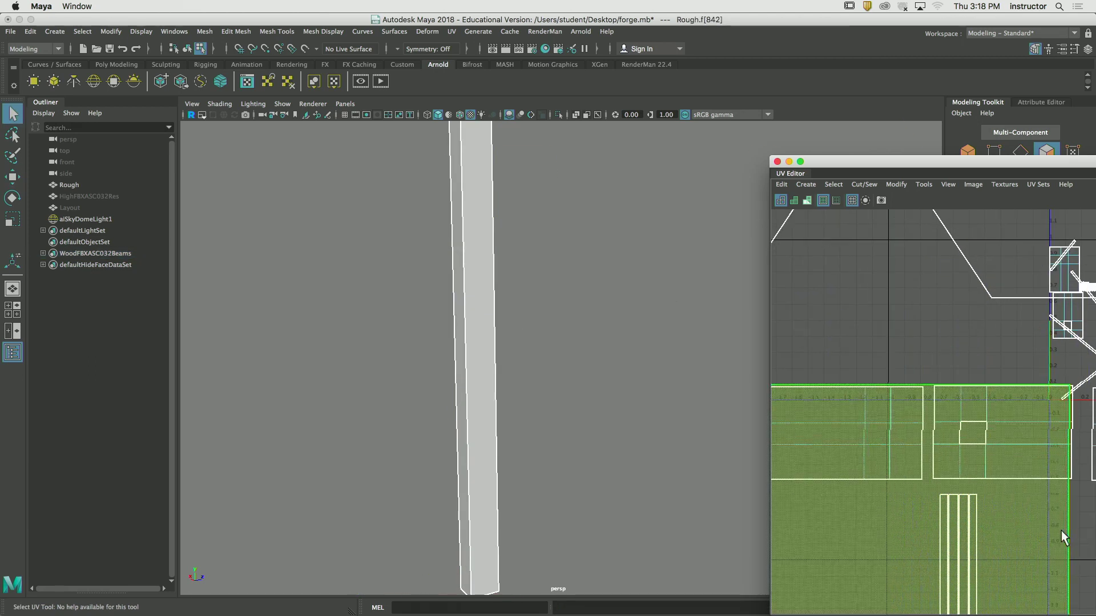
Reselect the timber and move its UV strips sideways into empty space, clear of the large shell
alt+middle_drag(1057, 525, 932, 422)
click(482, 384)
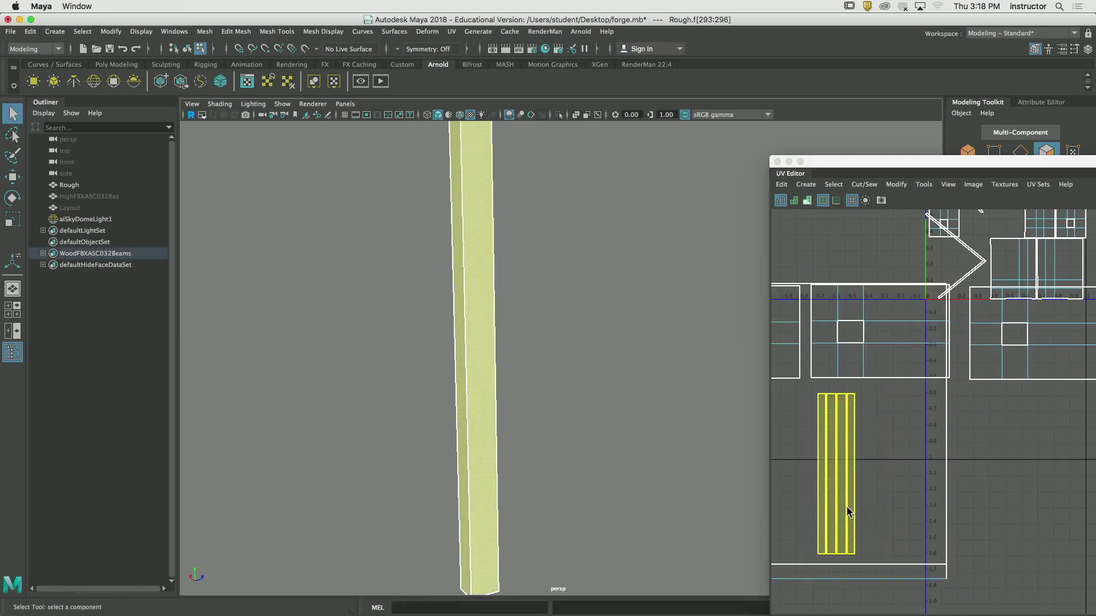
key(w)
drag(834, 477, 984, 491)
key(q)
click(1056, 457)
Inspect the timber's four UV strips and compare them with its open-ended box shape in the viewport
scroll(1019, 423, up, 5)
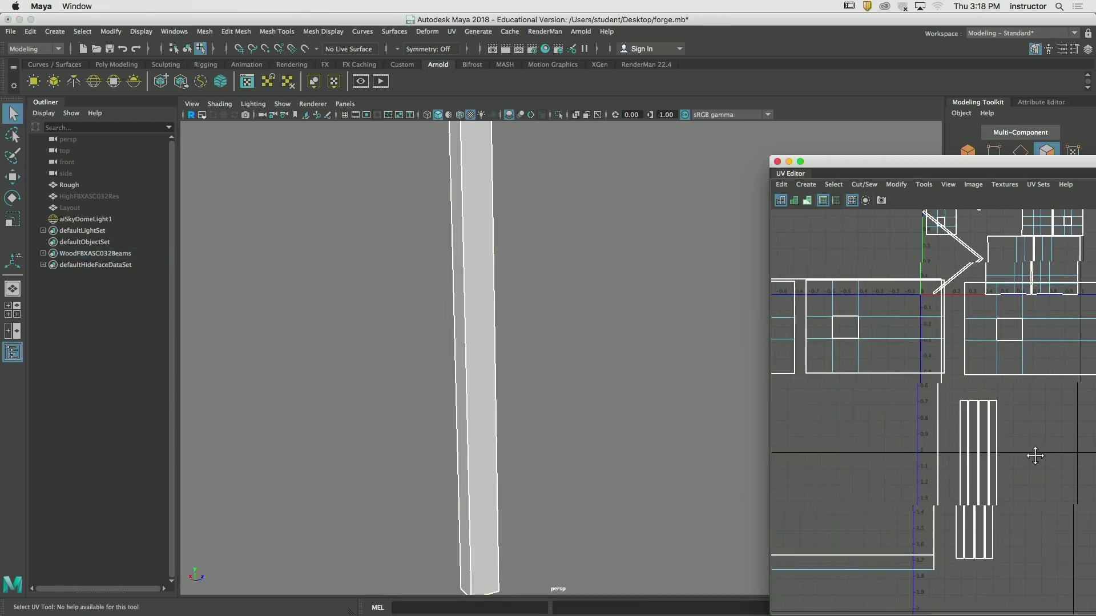
click(907, 395)
drag(906, 392, 1008, 417)
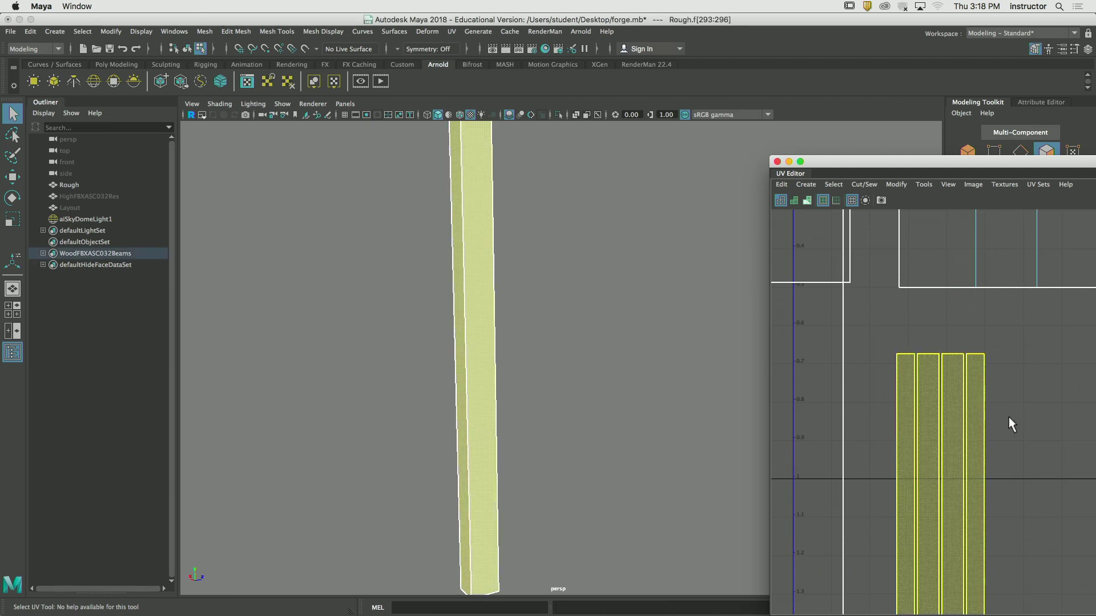
alt+drag(549, 336, 582, 391)
alt+middle_drag(582, 392, 584, 396)
alt+drag(584, 398, 589, 354)
click(574, 372)
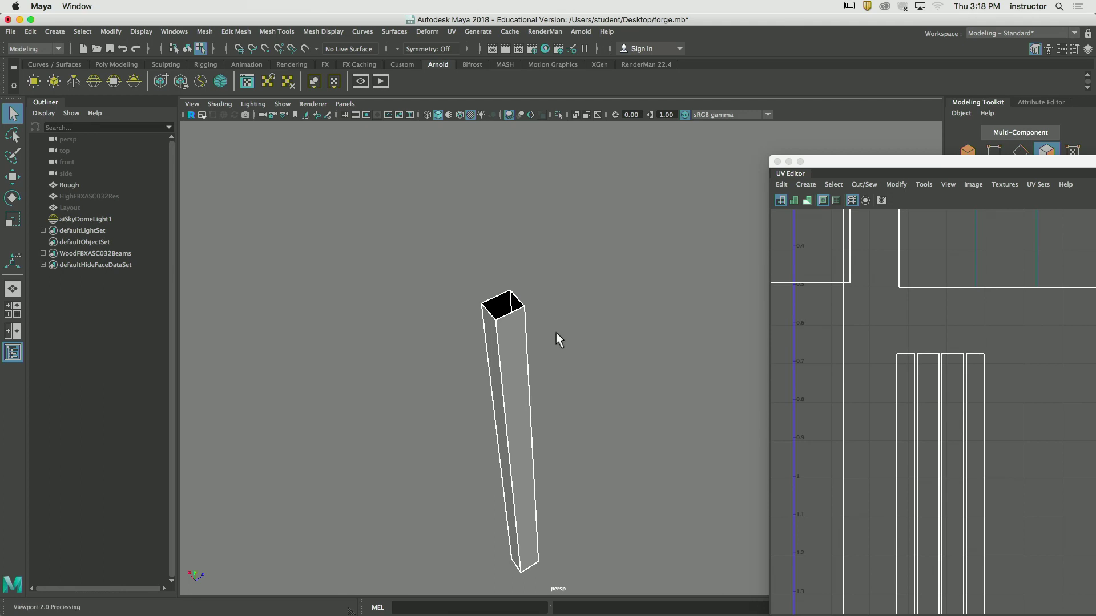
Reposition the UV Editor so its UV Toolkit is fully visible, and check the timber's separate UV strips
scroll(981, 408, down, 3)
click(967, 215)
drag(960, 161, 354, 110)
scroll(559, 337, up, 5)
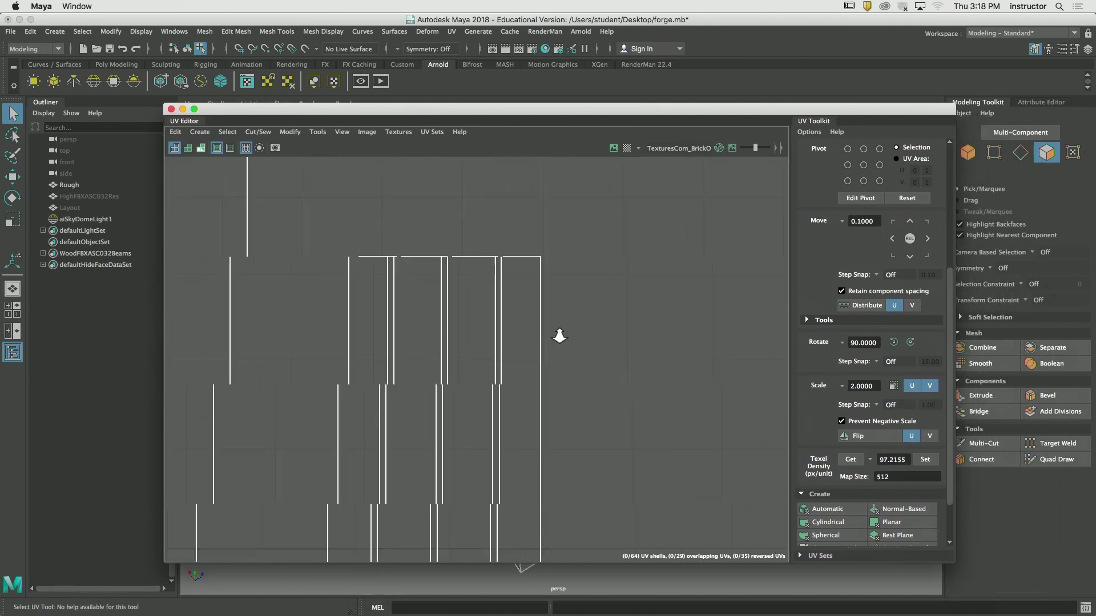
click(336, 261)
drag(358, 265, 525, 286)
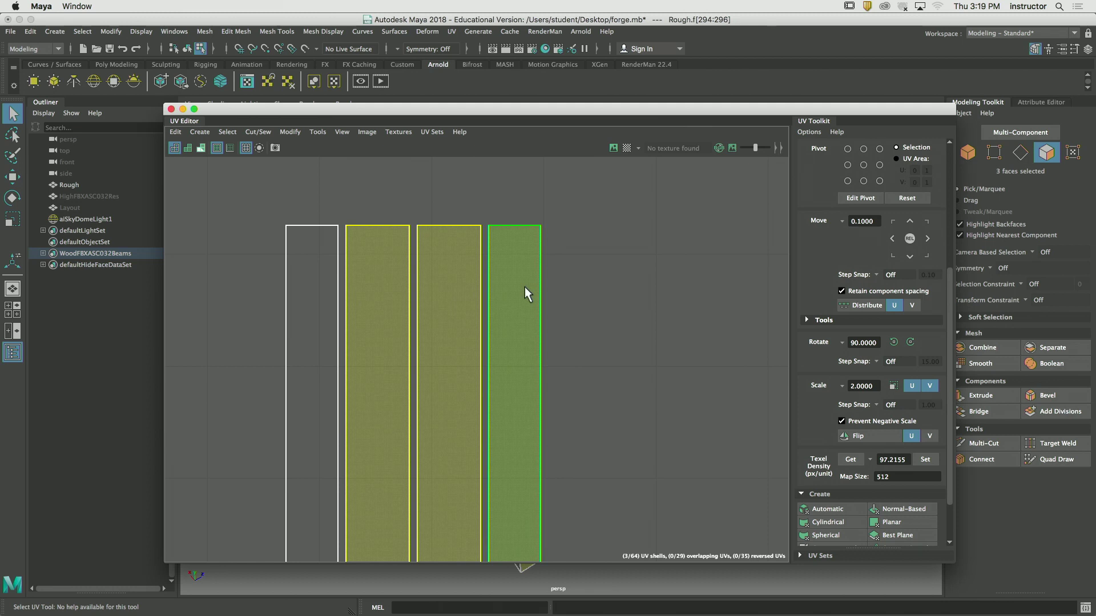
click(615, 290)
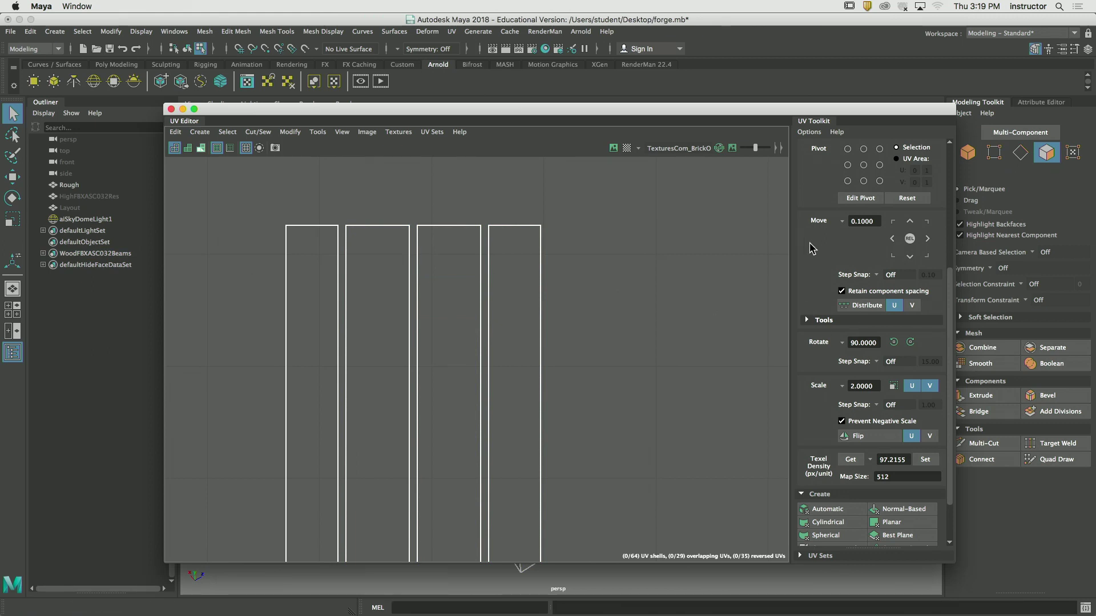
Collapse the Transform and Create tool groups and expand the Cut and Sew tools
scroll(812, 249, up, 5)
click(803, 338)
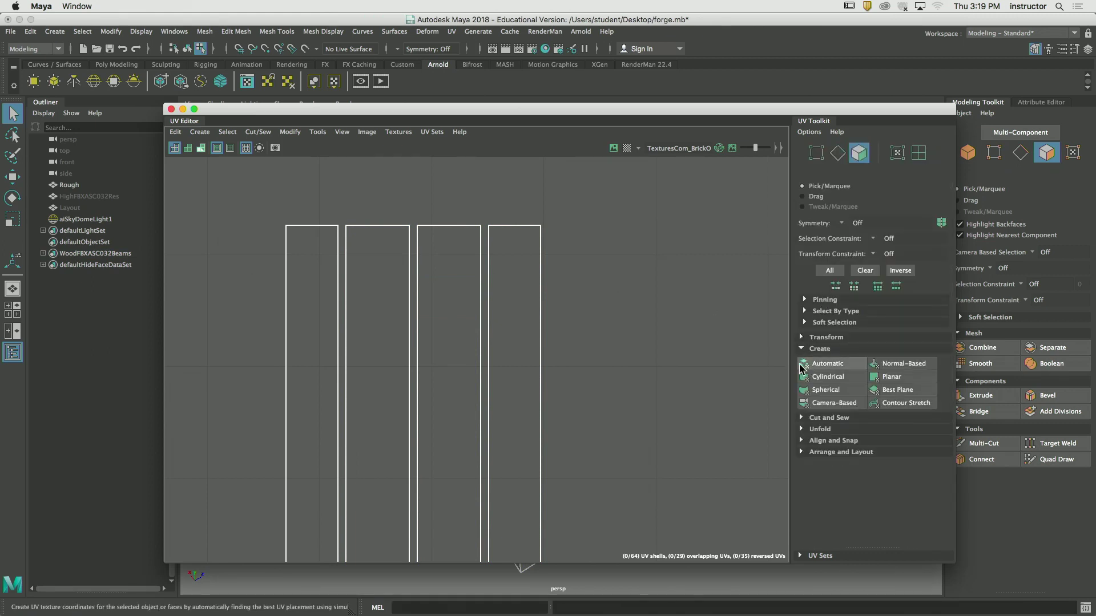
click(801, 348)
click(801, 360)
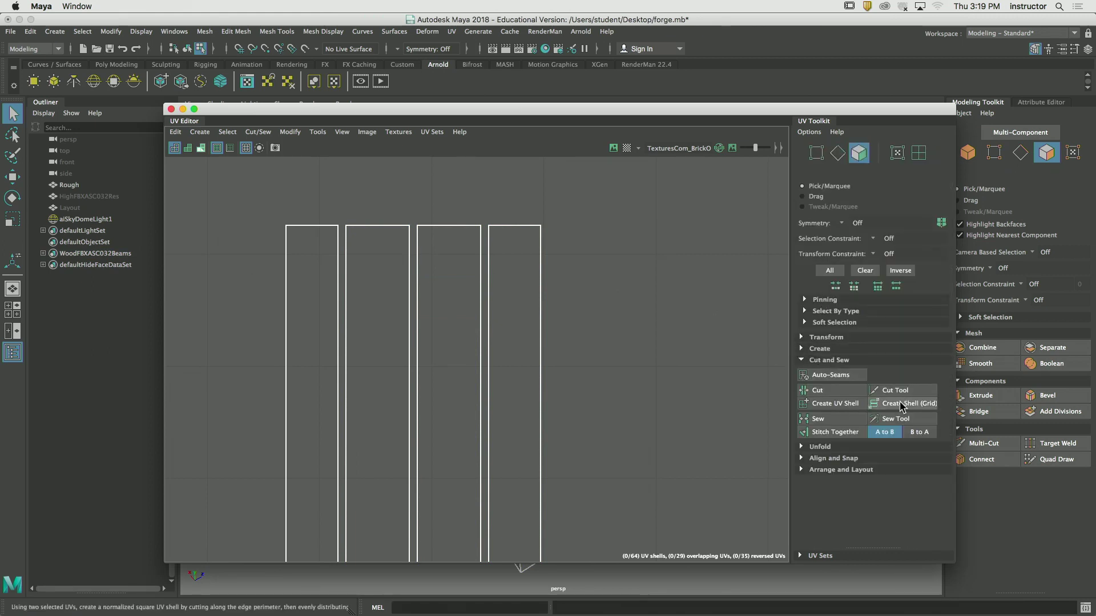
click(819, 420)
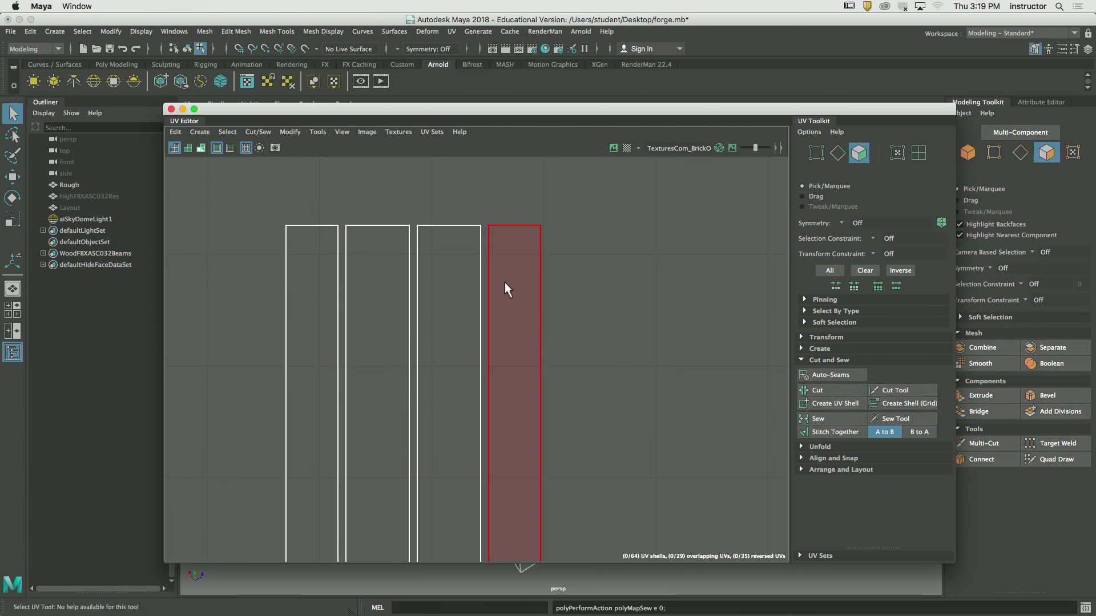
click(488, 266)
click(484, 269)
click(614, 254)
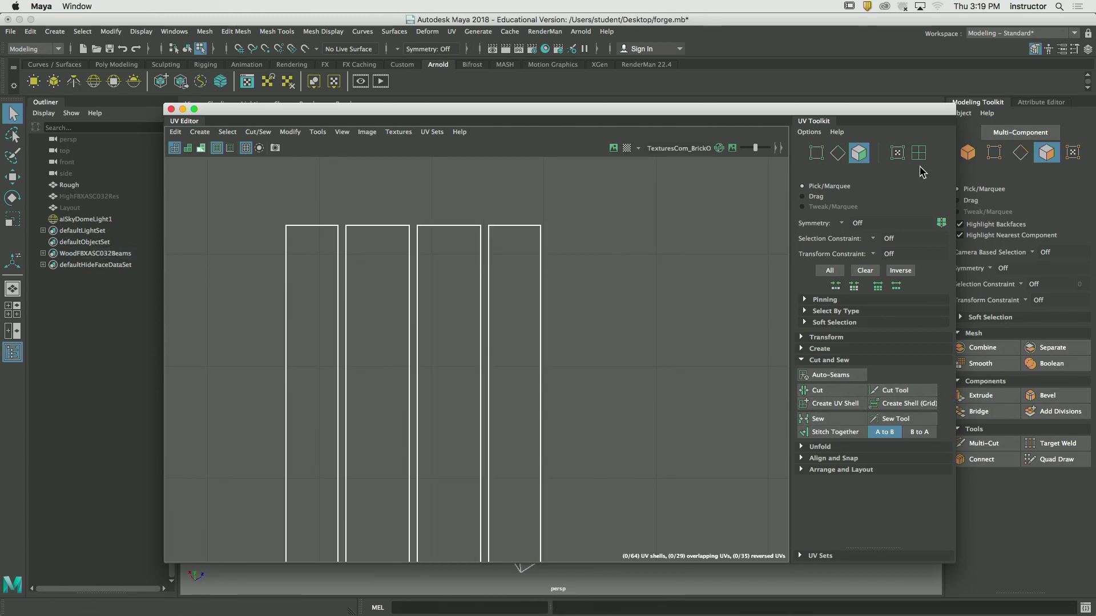
Sew the third and fourth UV strips together along their shared long edge with the Sew Tool
click(837, 153)
click(896, 419)
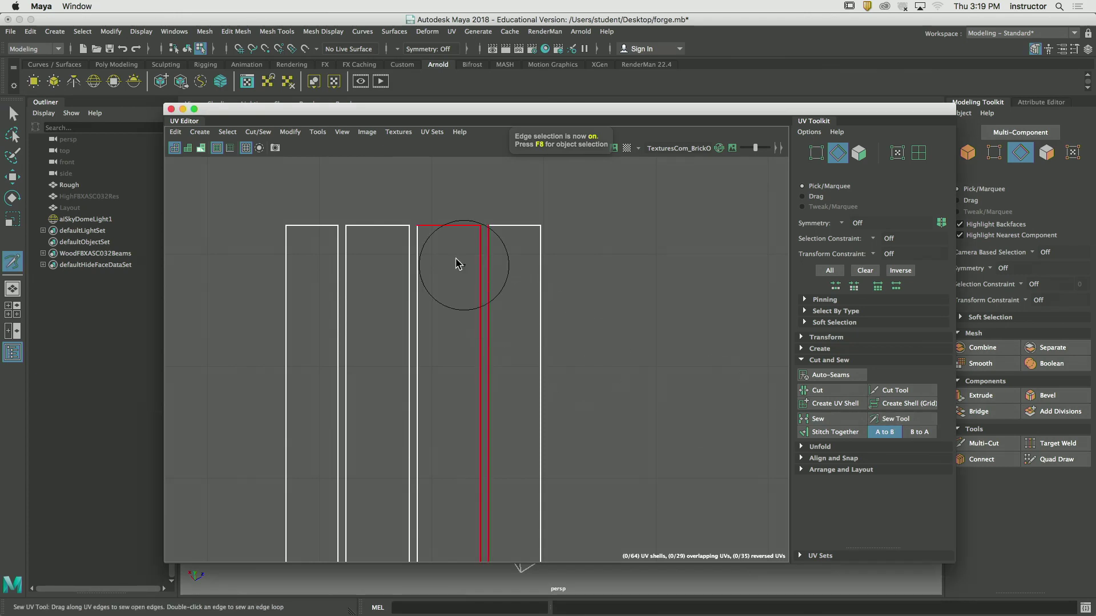
drag(486, 249, 484, 402)
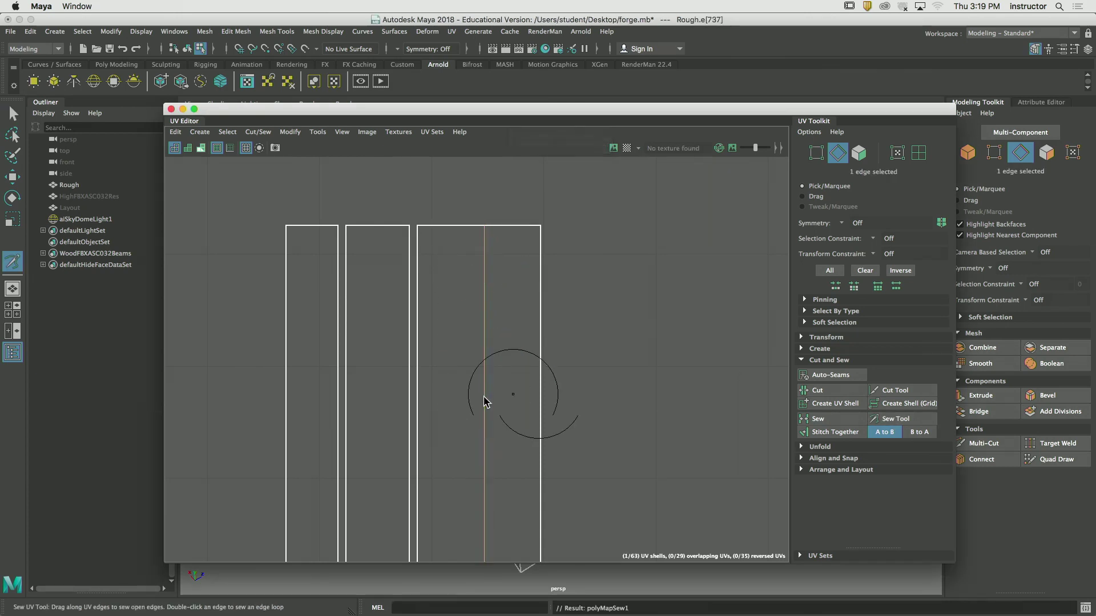
alt+middle_drag(608, 380, 660, 278)
alt+middle_drag(496, 227, 513, 293)
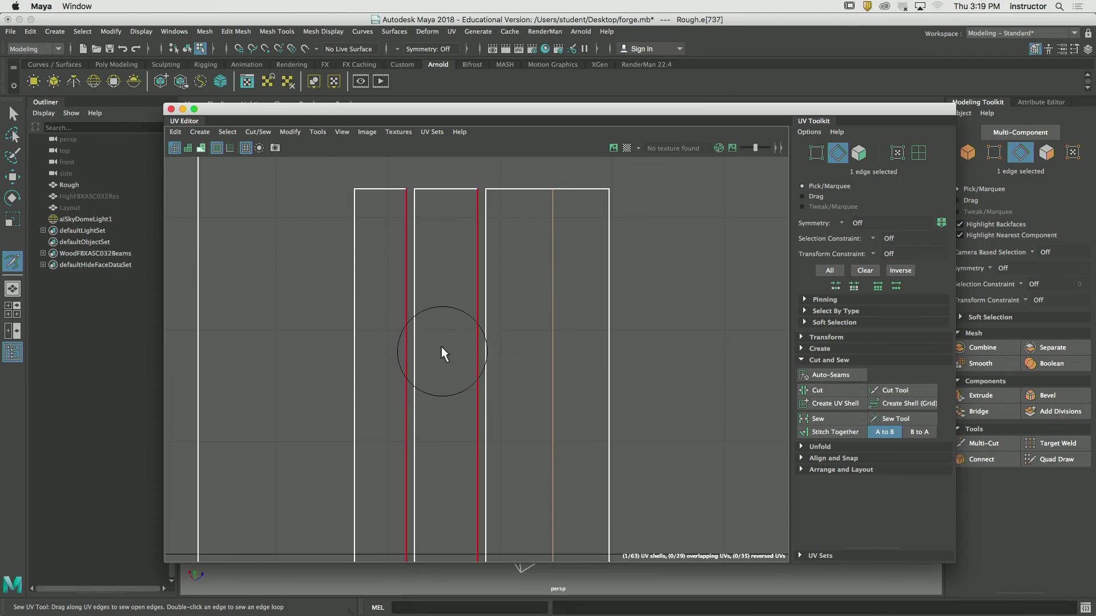
alt+right_drag(697, 328, 385, 337)
alt+middle_drag(385, 336, 547, 282)
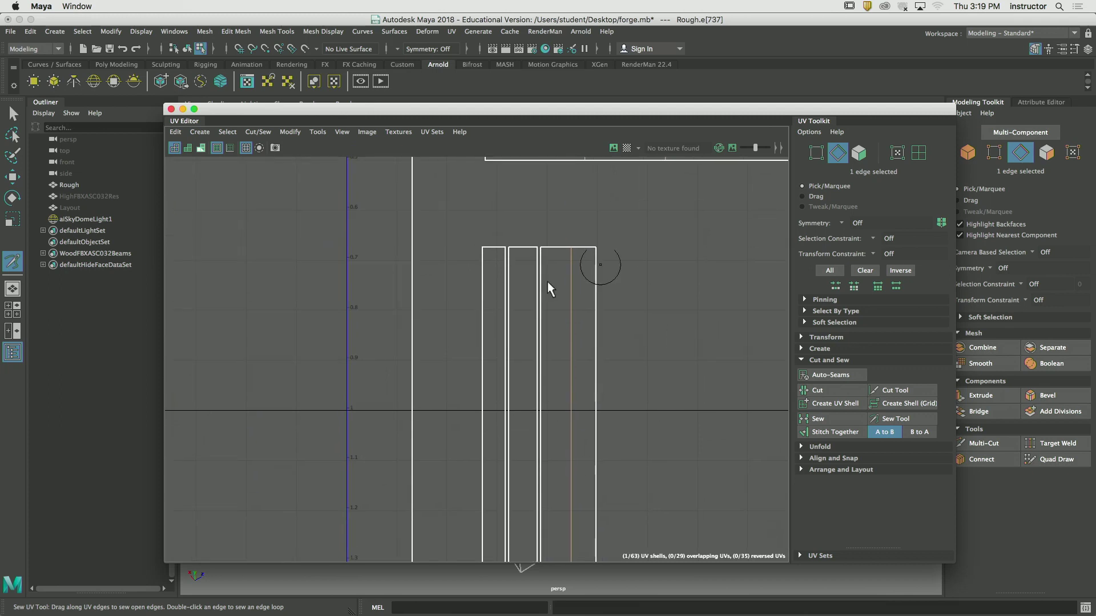
key(q)
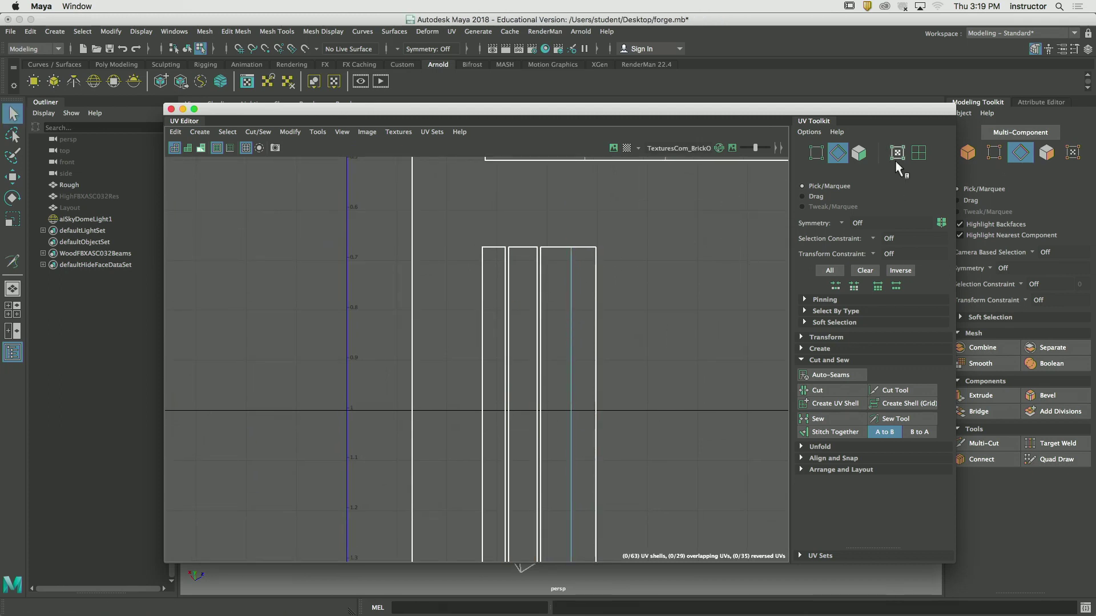
Select the second UV strip's face and move the strip to the far side of the first strip
click(854, 156)
click(853, 160)
click(518, 317)
scroll(665, 322, up, 1)
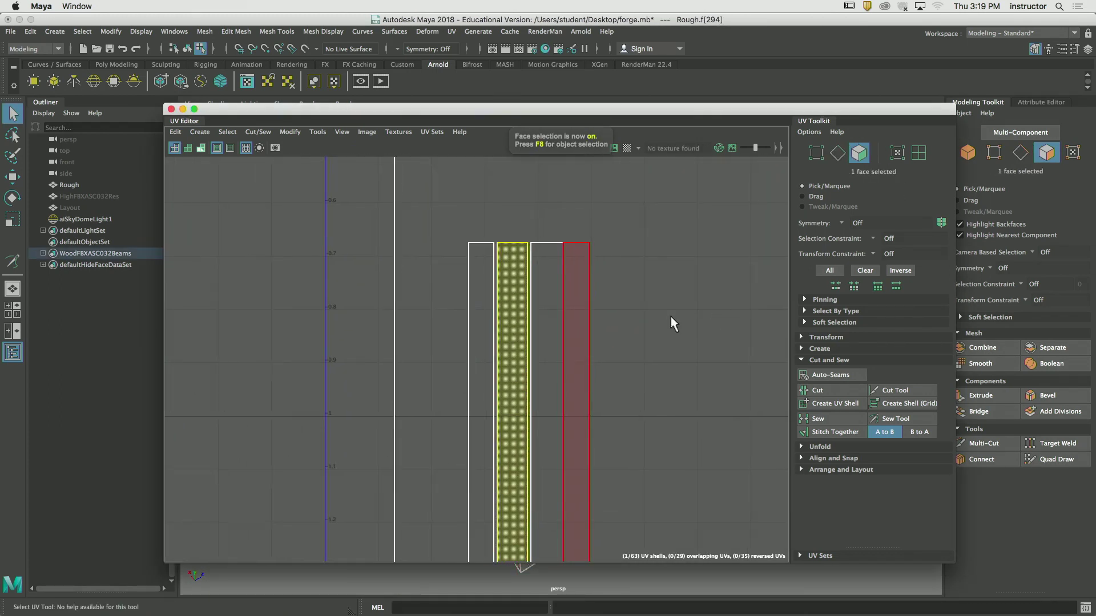
alt+middle_drag(670, 317, 684, 297)
key(w)
drag(631, 409, 547, 451)
key(q)
click(547, 451)
Select the long edges of the narrow middle strip in turn to identify which edges it shares with the neighbouring strips
click(837, 152)
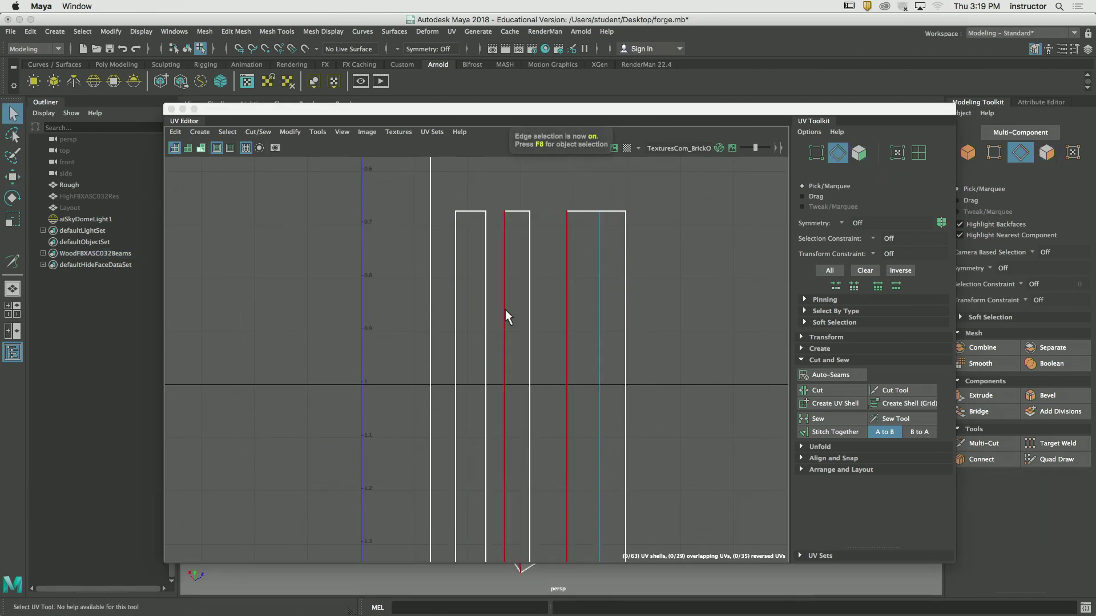
click(530, 312)
click(530, 318)
scroll(548, 228, up, 3)
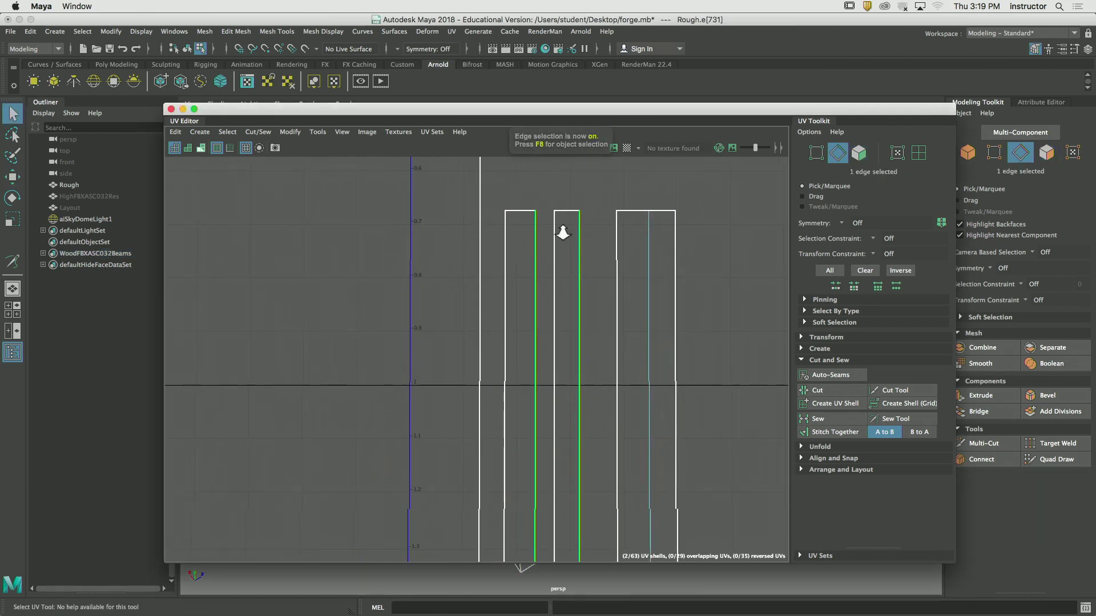
click(622, 224)
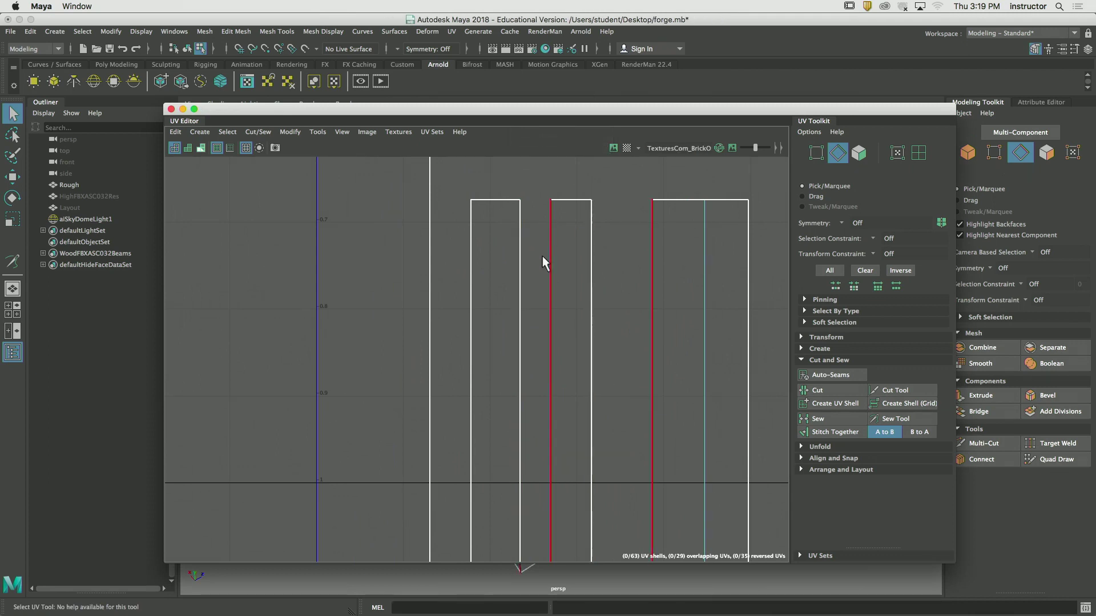
click(591, 263)
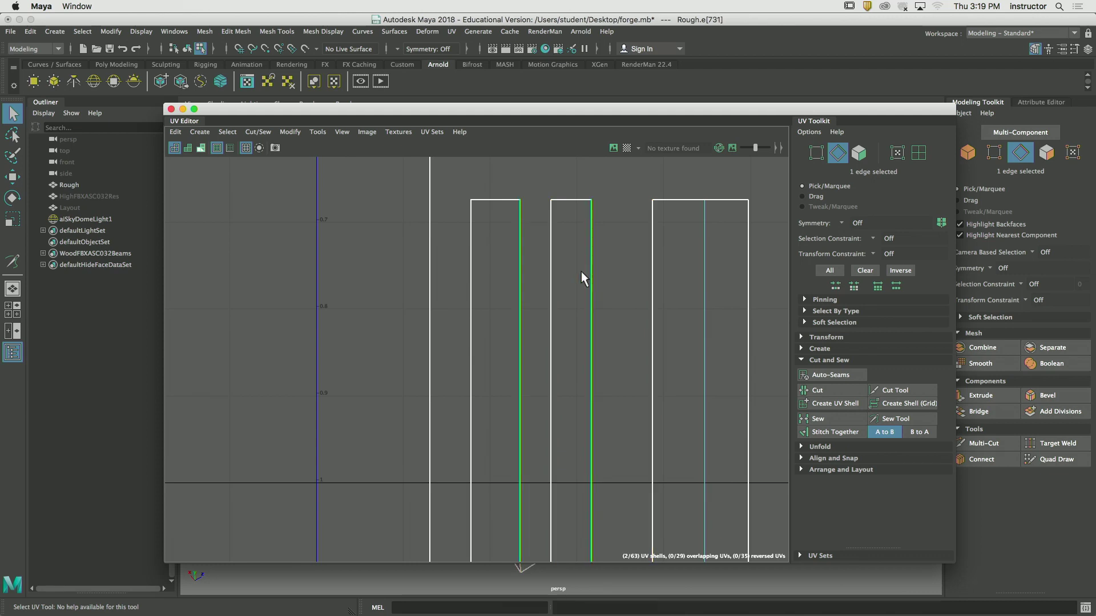
click(551, 285)
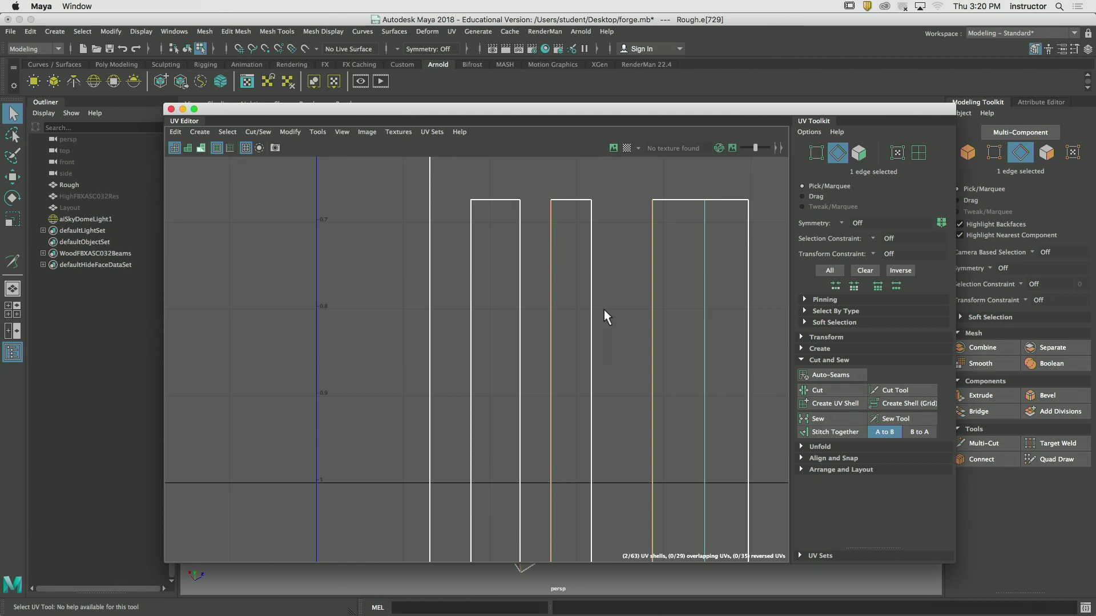
click(859, 153)
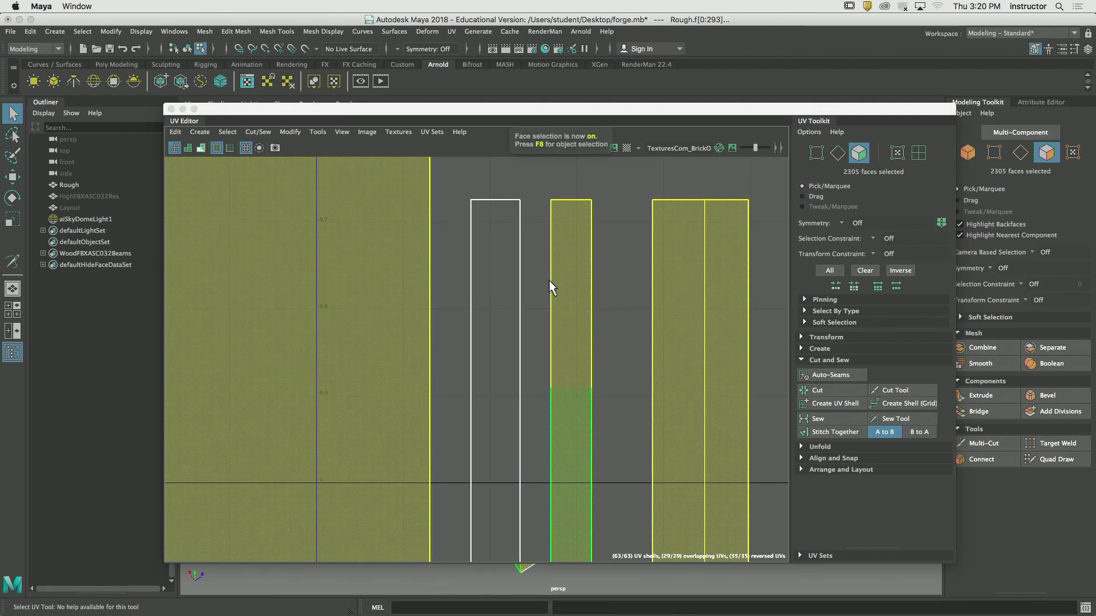
click(584, 270)
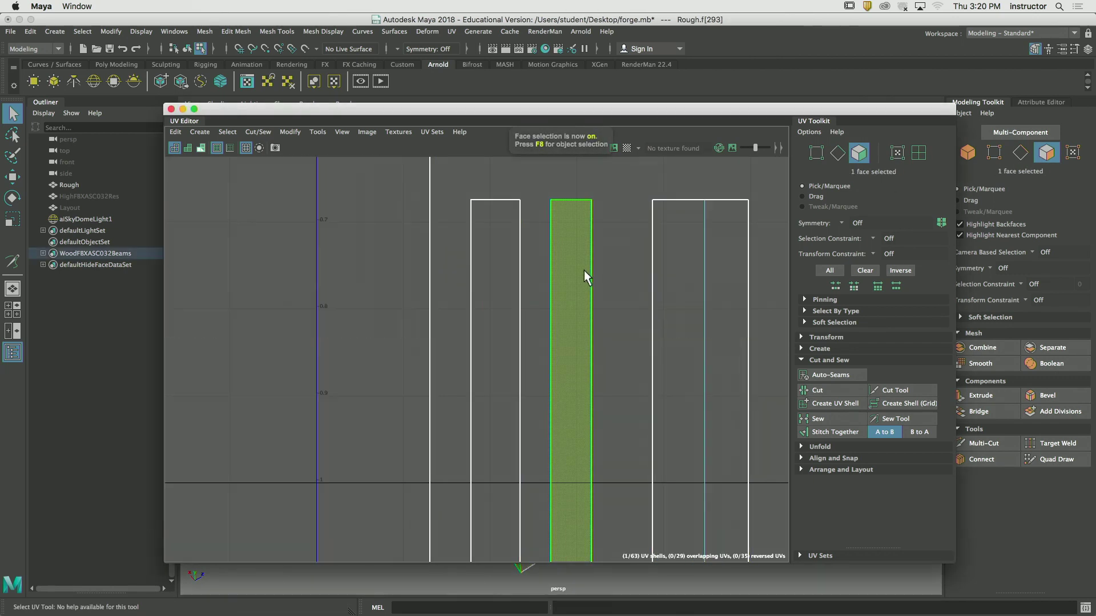
click(837, 152)
click(550, 269)
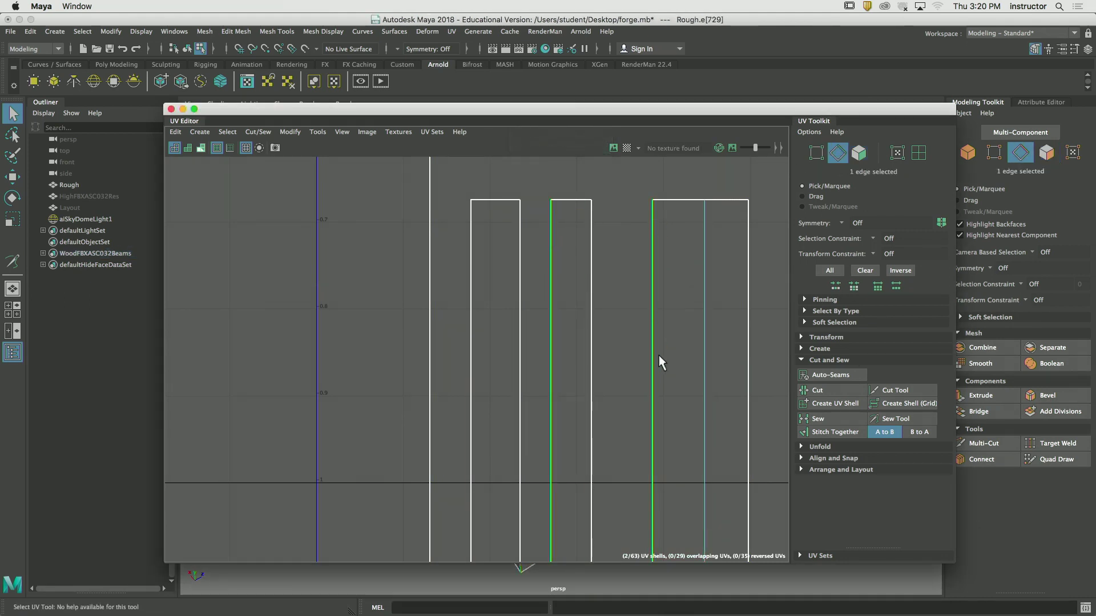
Select the narrow middle strip's face and rotate it 180 degrees with rotation snapping, then clear the selection
key(F11)
click(561, 277)
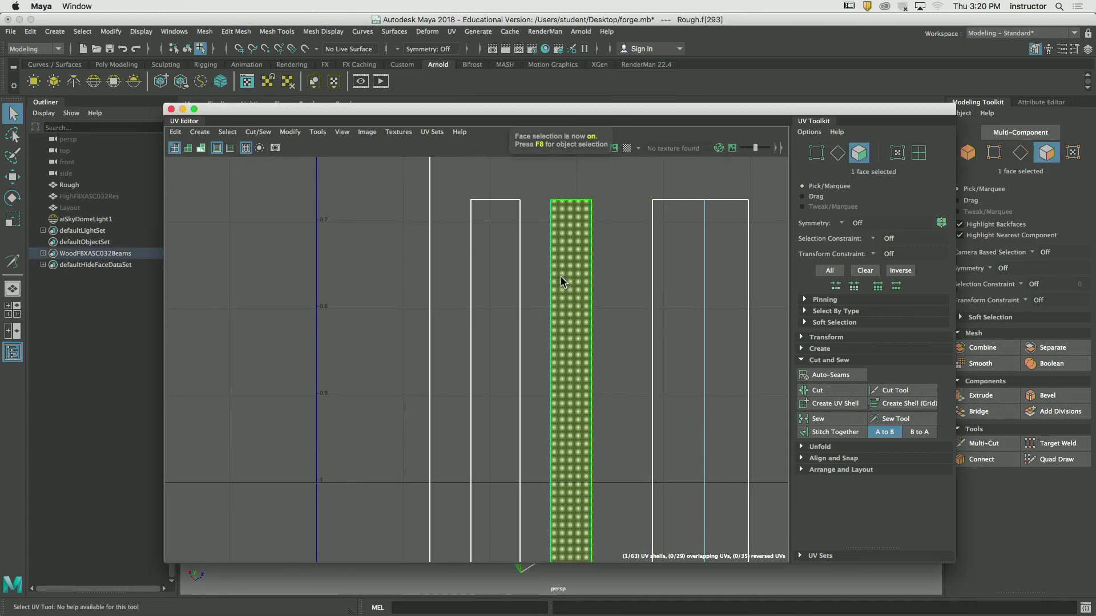
key(e)
alt+right_drag(576, 285, 440, 333)
key(j)
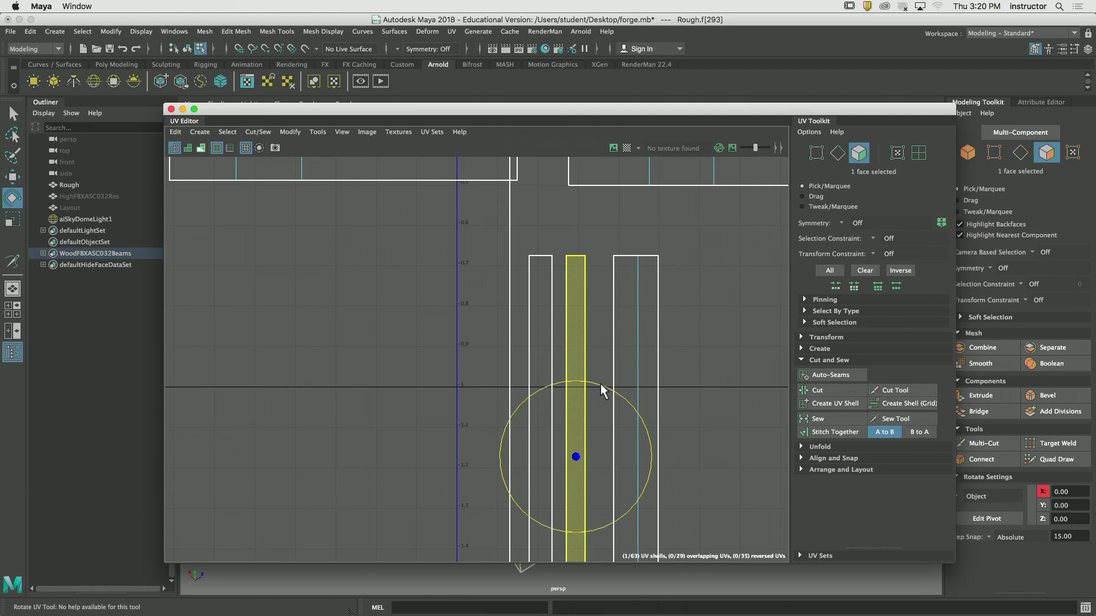
mouse_move(600, 383)
mouse_down()
mouse_move(537, 494)
mouse_move(557, 495)
mouse_up()
key(q)
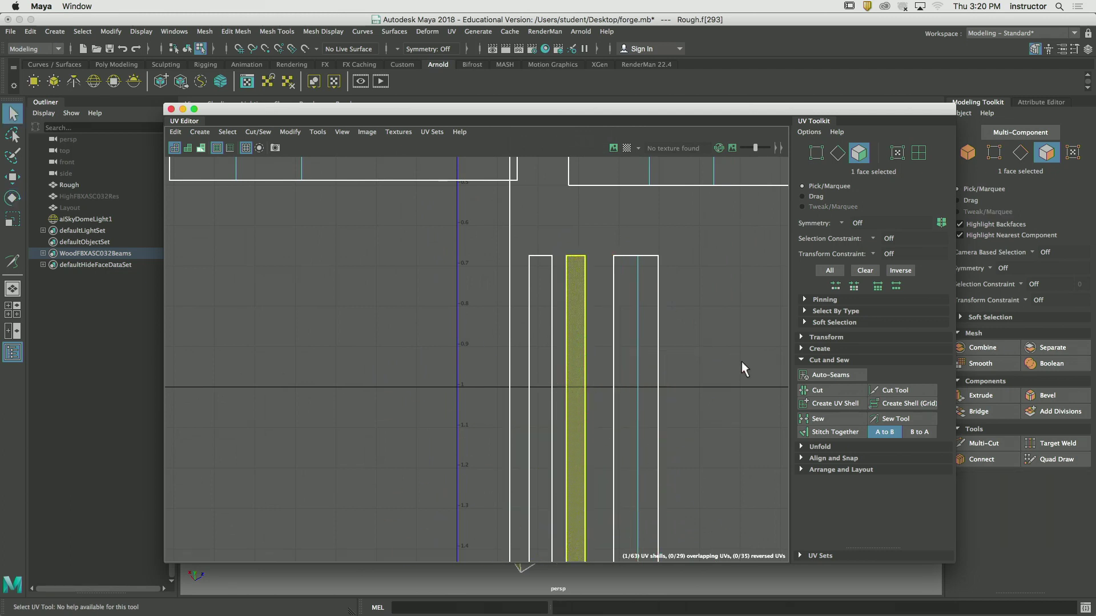
click(741, 362)
Try to sew the rotated strip to the joined pair with the Sew Tool, undo it, and recheck their shared edge
click(907, 420)
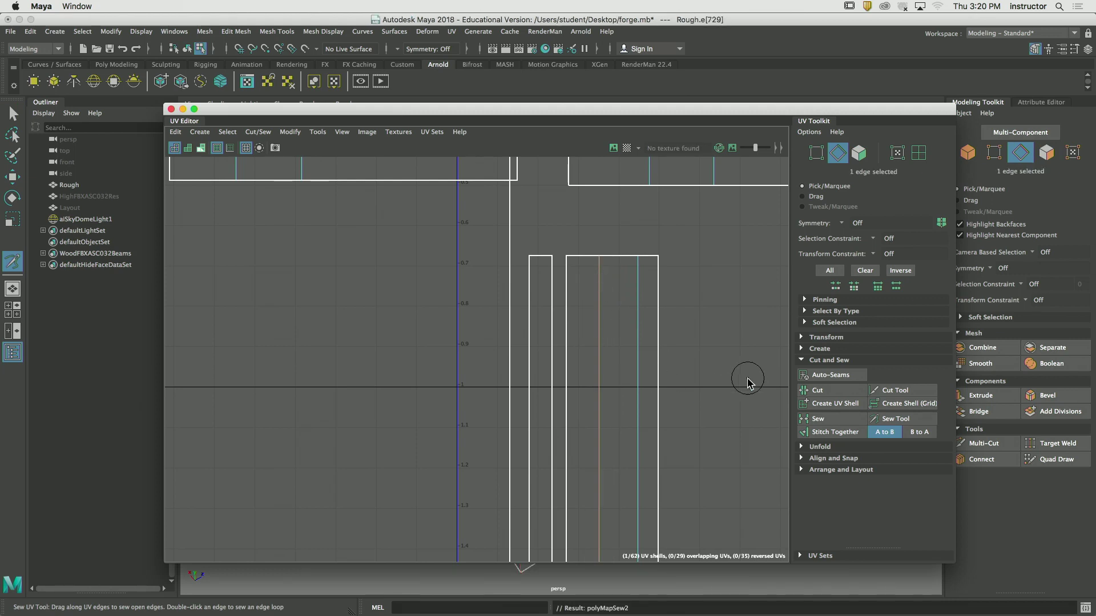
alt+middle_drag(759, 366, 775, 348)
key(q)
key(ctrl+F11)
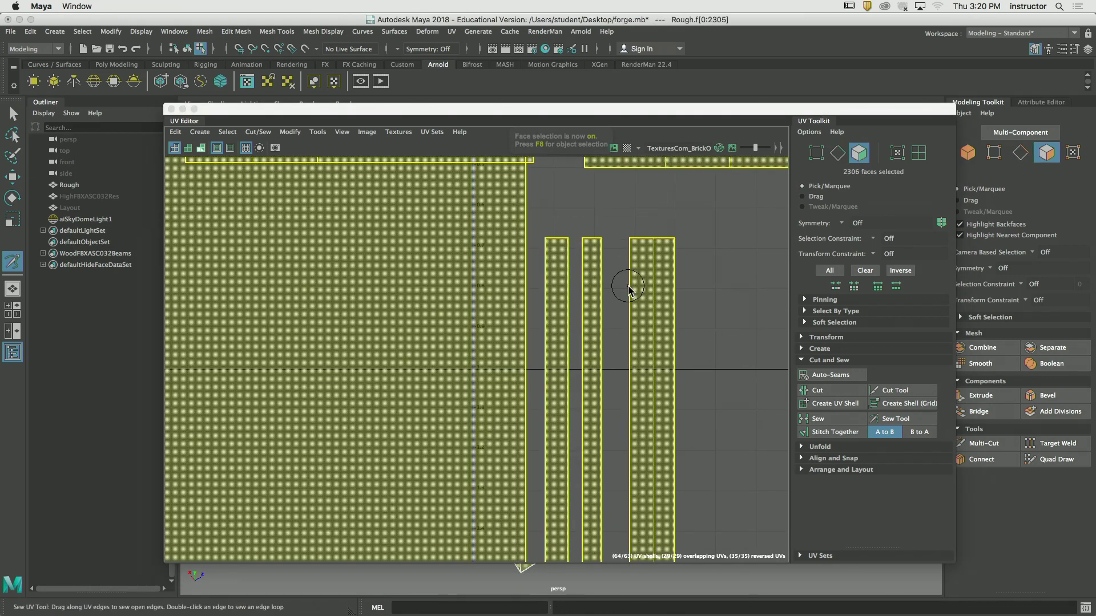
key(w)
key(F10)
click(603, 366)
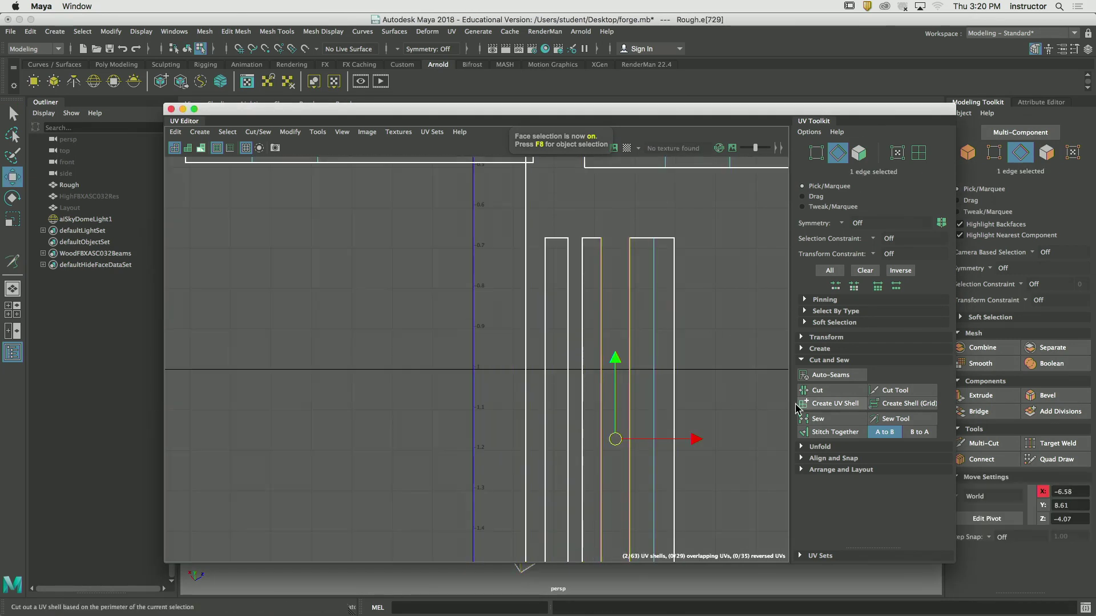
click(351, 257)
key(q)
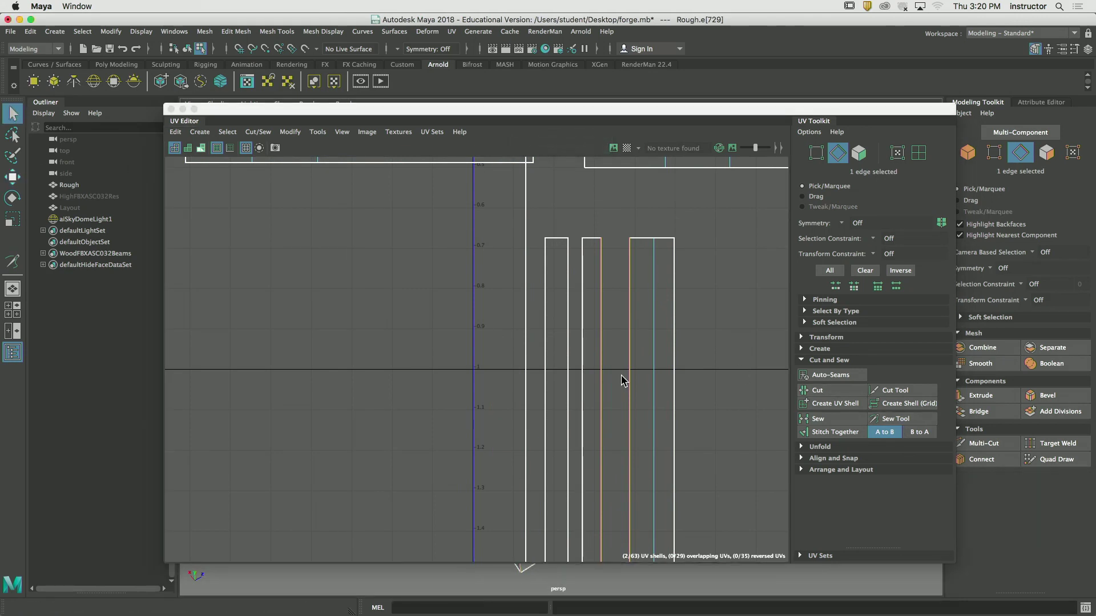
Move the narrow strip's face horizontally until it sits just beside the joined pair of strips
key(F11)
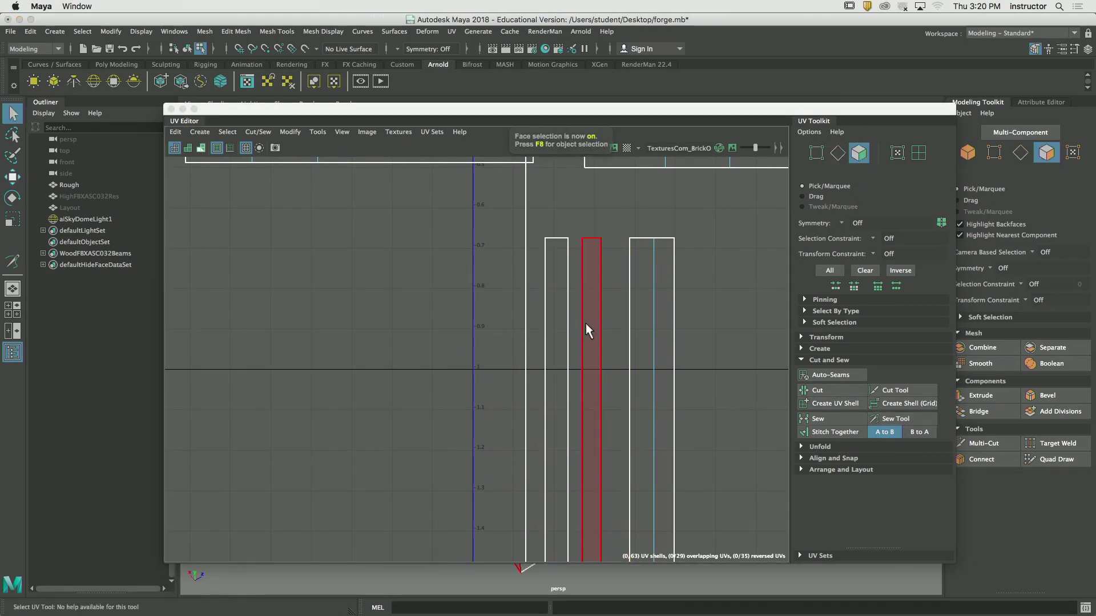
click(588, 324)
key(w)
drag(631, 443, 656, 436)
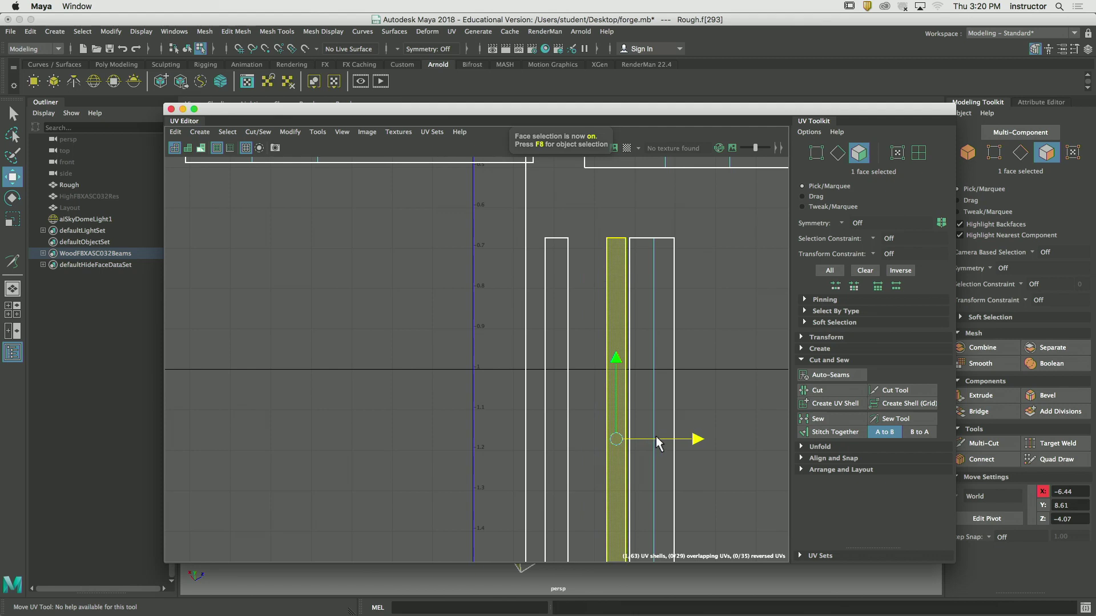
click(727, 374)
Stitch the narrow strip to the joined pair along their shared long edge, using the A to B direction
alt+middle_drag(684, 327, 673, 342)
scroll(674, 345, up, 5)
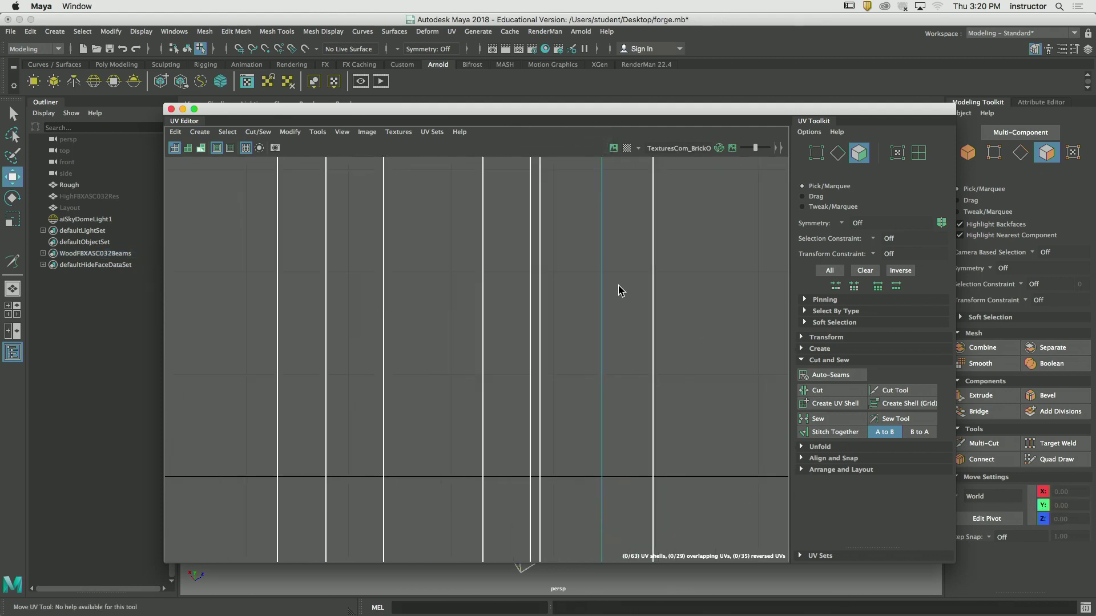
scroll(627, 319, down, 2)
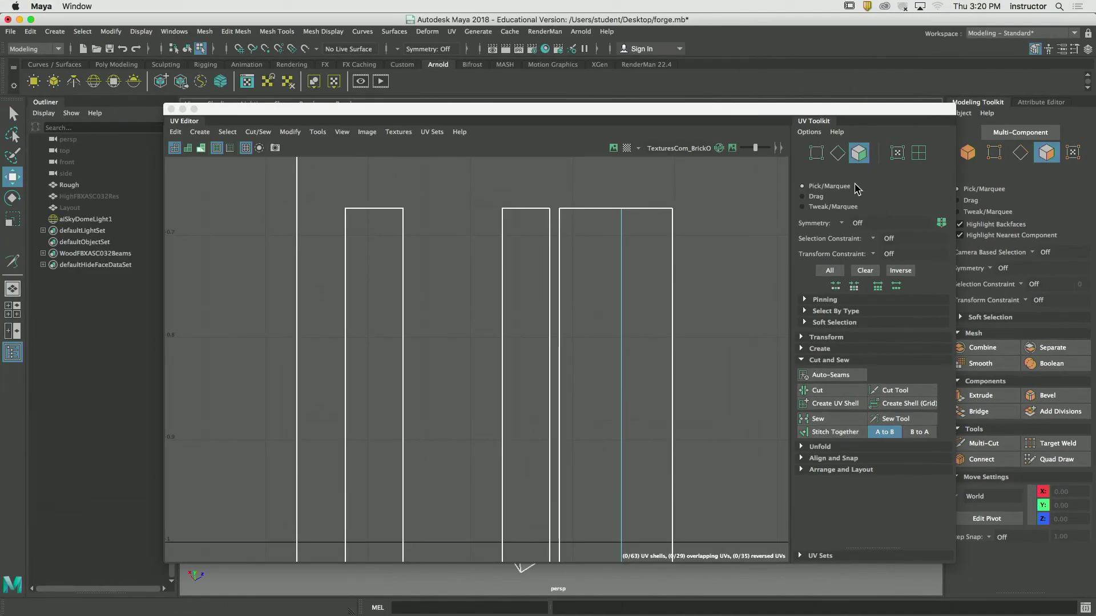
click(838, 152)
click(560, 264)
click(835, 433)
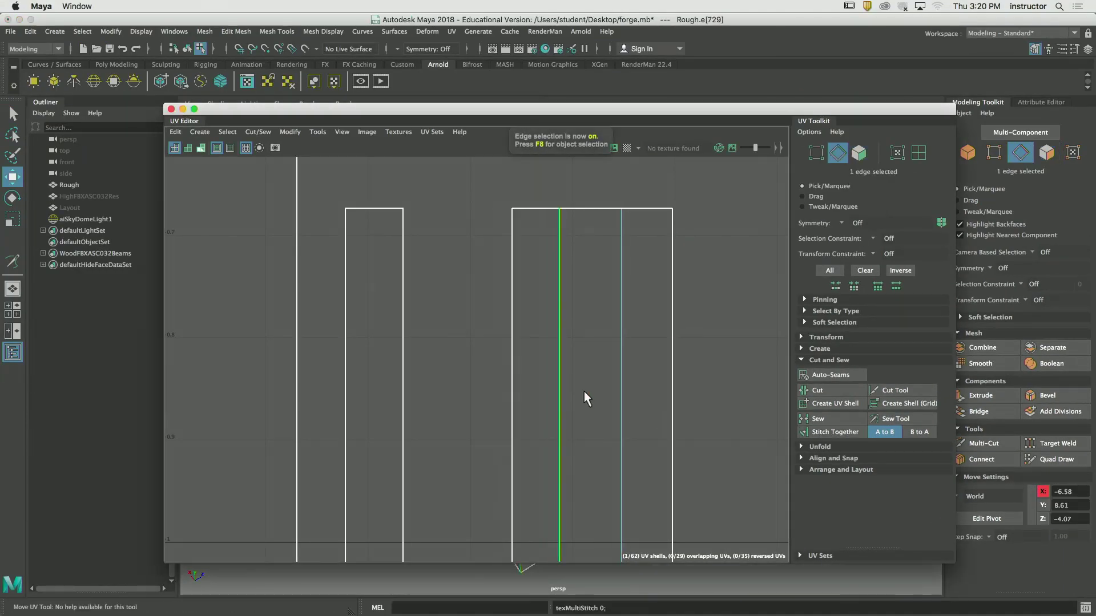
click(602, 337)
Stitch the remaining separate strip onto the three joined strips along their shared long edge
scroll(543, 306, down, 2)
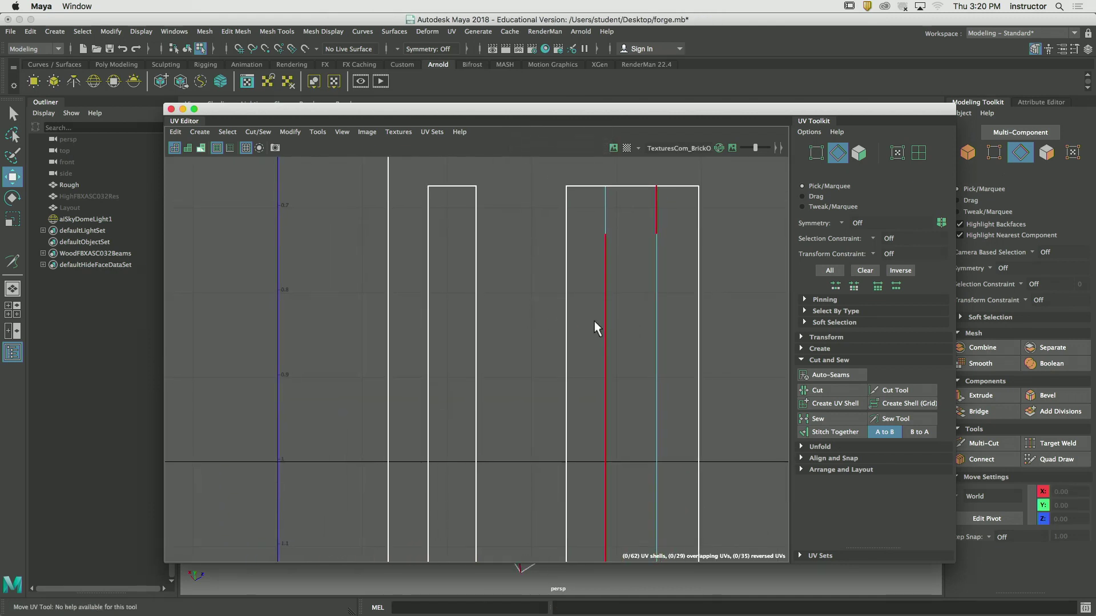
click(565, 318)
click(837, 432)
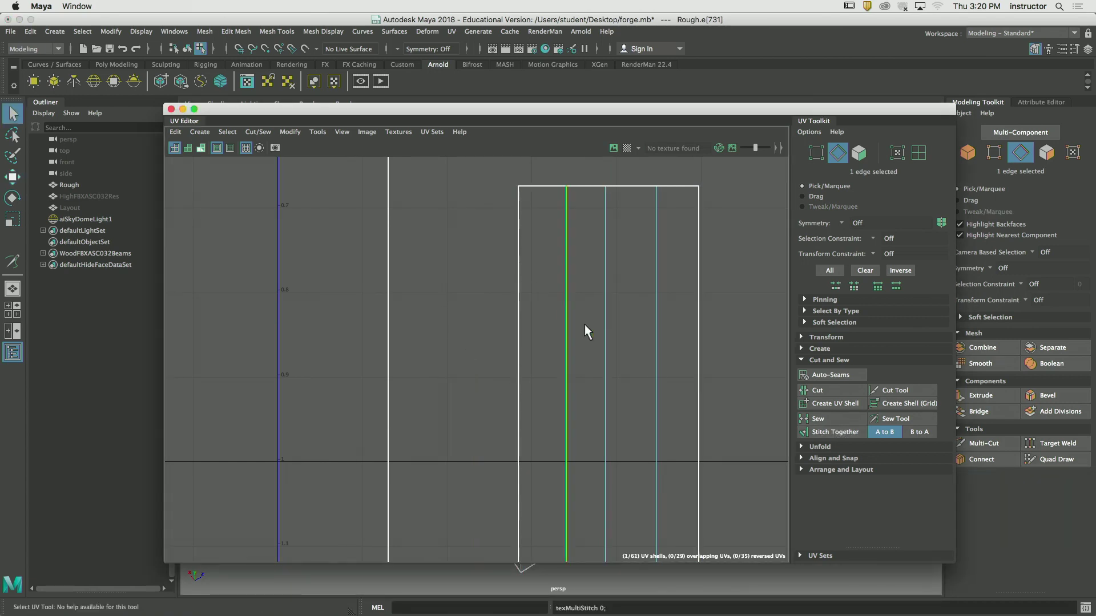
click(726, 245)
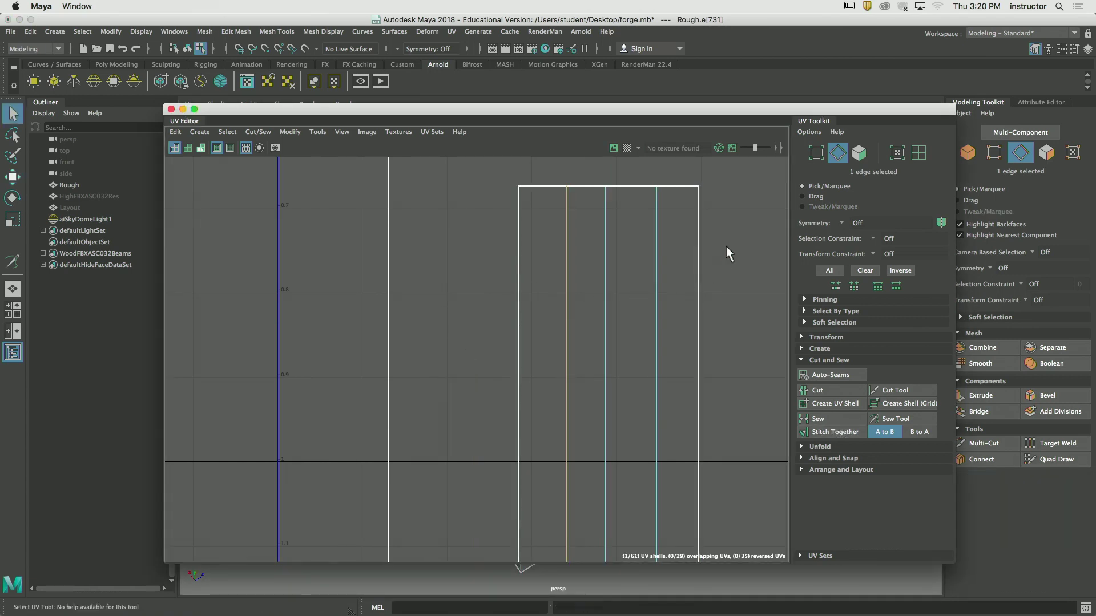
scroll(646, 265, down, 4)
scroll(558, 268, down, 4)
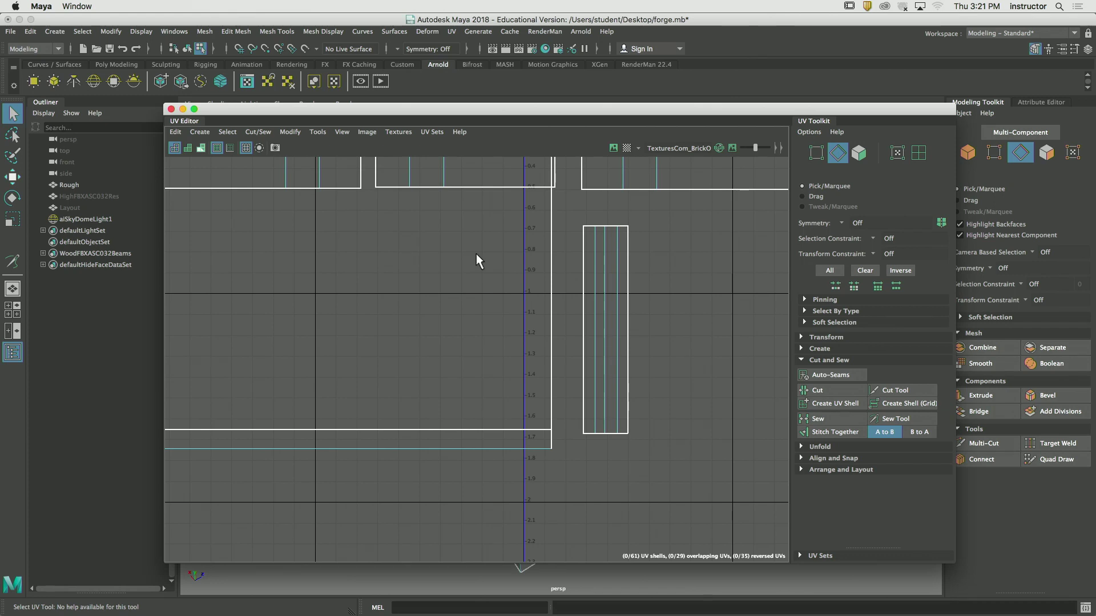
Select the timber's whole UV shell and move the UV Editor aside to uncover the model
drag(388, 116, 404, 116)
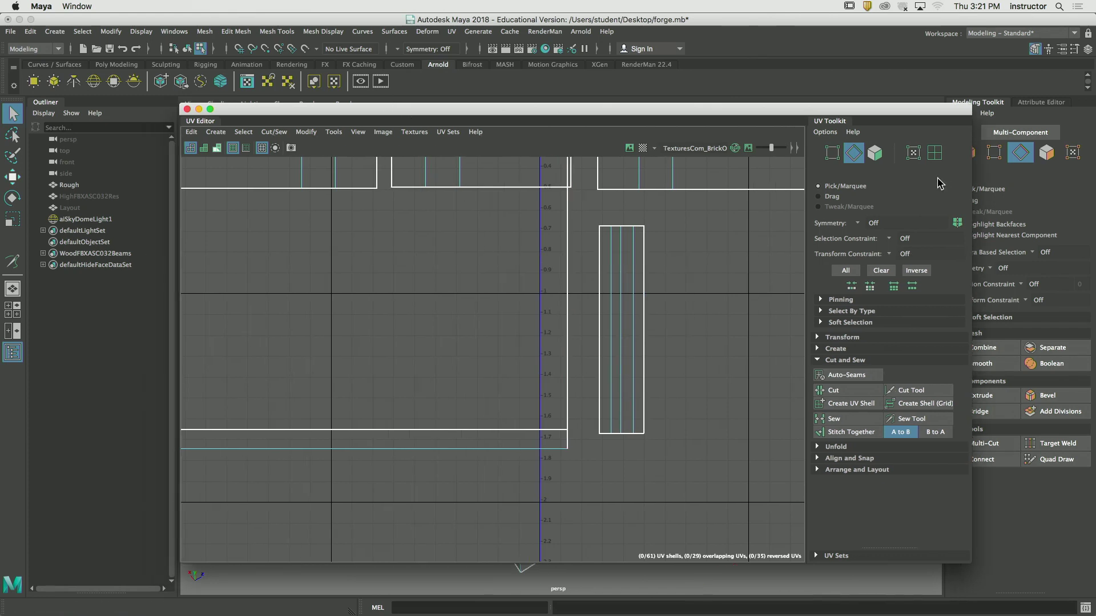
click(918, 153)
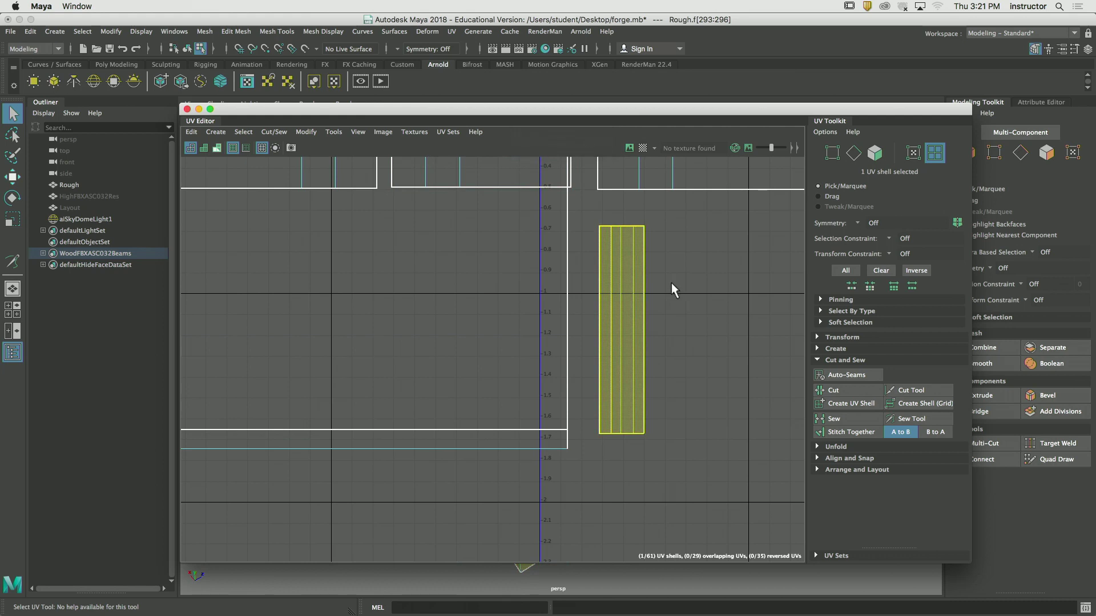
drag(448, 113, 1024, 212)
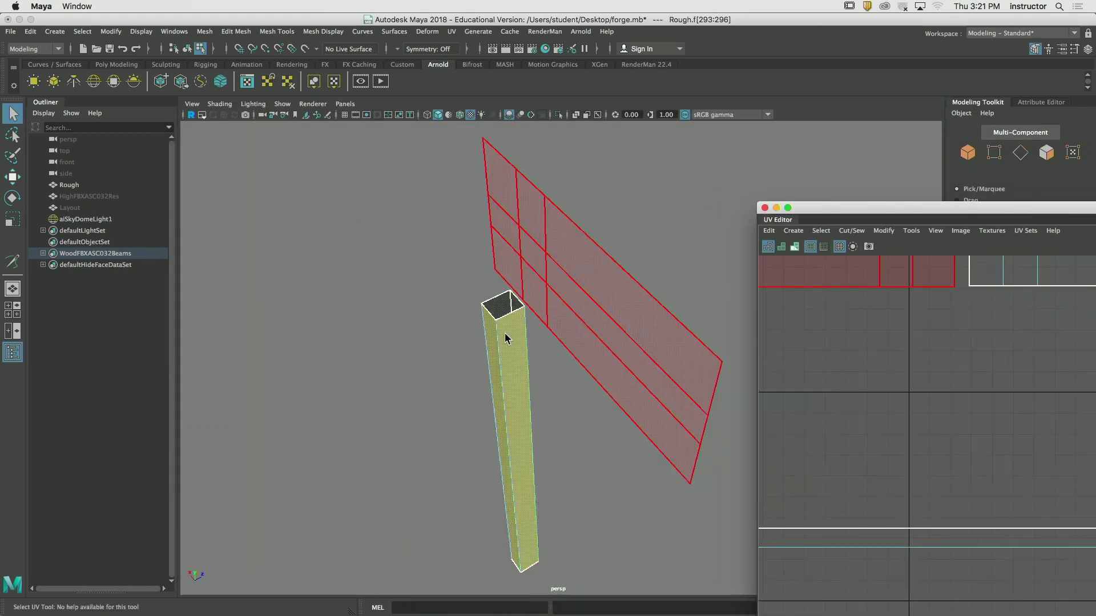
Assign the existing wood material to the timber's selected faces
right_drag(500, 340, 589, 595)
alt+middle_drag(589, 472, 522, 376)
alt+drag(522, 376, 642, 298)
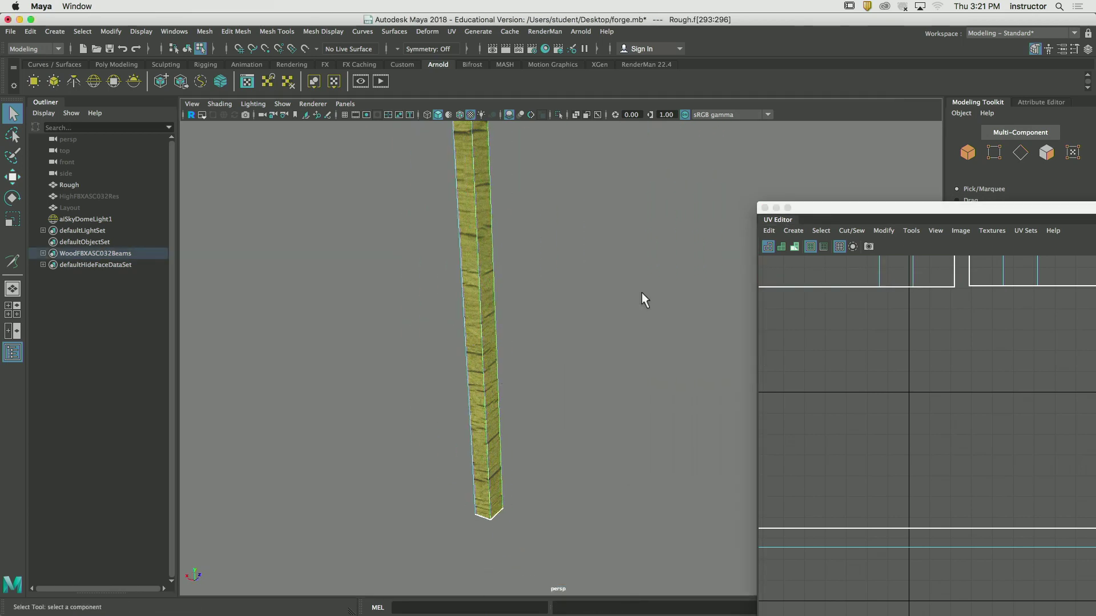
Place the UV Editor below the timber, clear the selection, and examine the wood grain direction on the timber up close
drag(931, 208, 553, 381)
click(560, 307)
alt+middle_drag(508, 212, 574, 309)
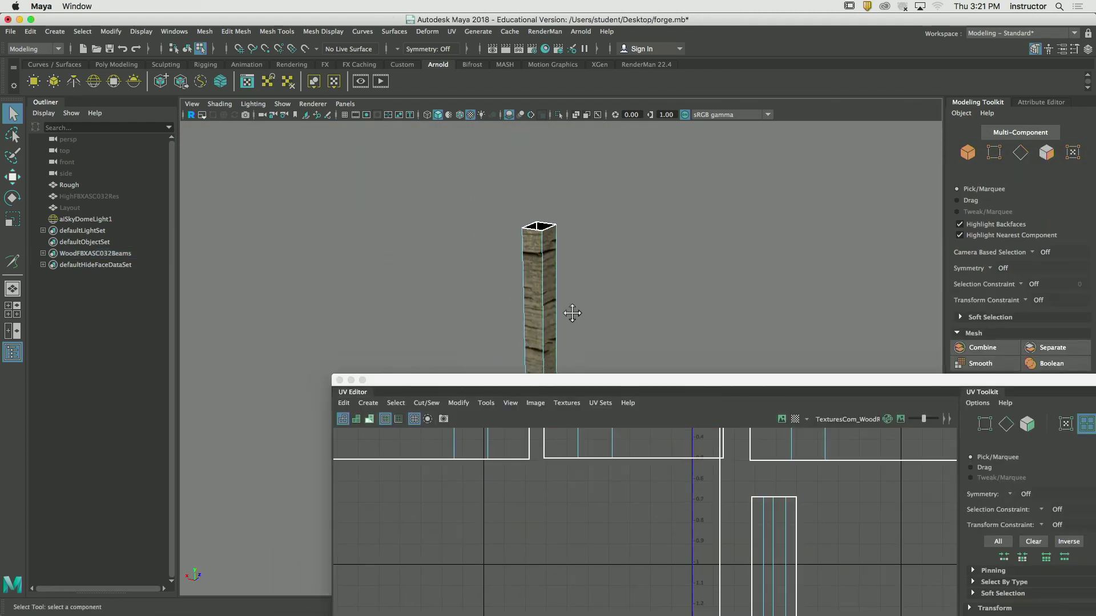
alt+right_drag(575, 310, 566, 317)
alt+drag(566, 317, 617, 277)
alt+right_drag(617, 277, 639, 296)
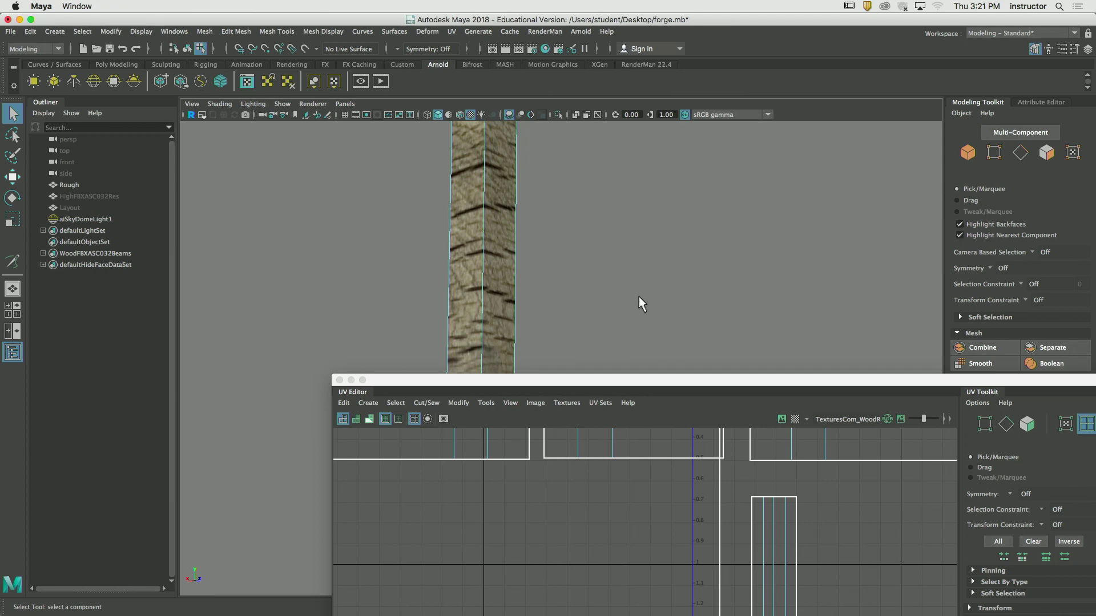
Rotate the timber's UV shell 90 degrees so the wood grain runs along its length, and deselect it
click(771, 547)
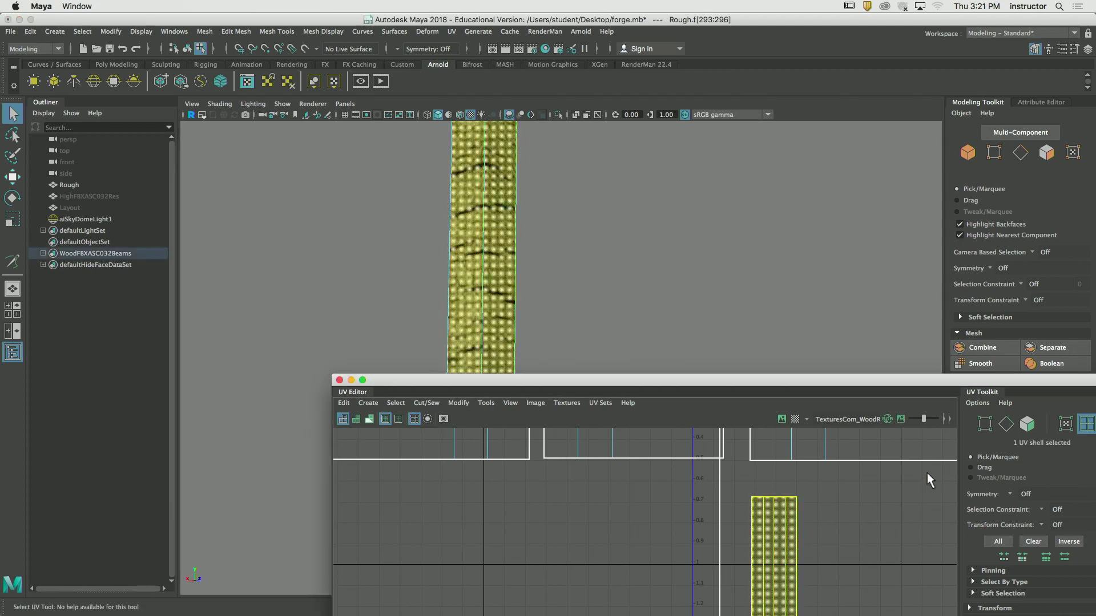
key(e)
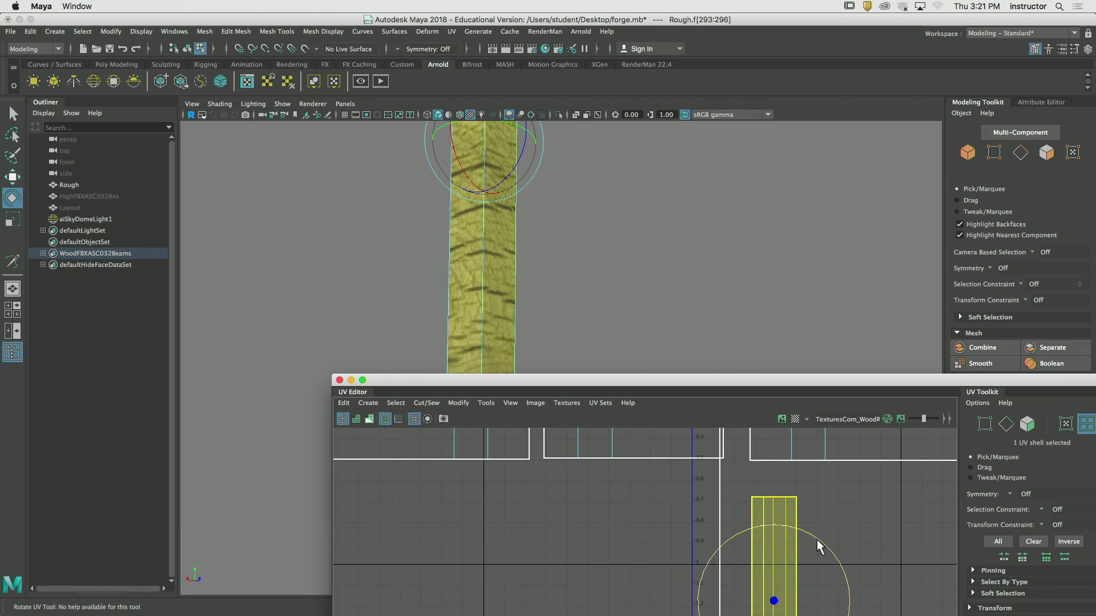
drag(822, 547, 816, 615)
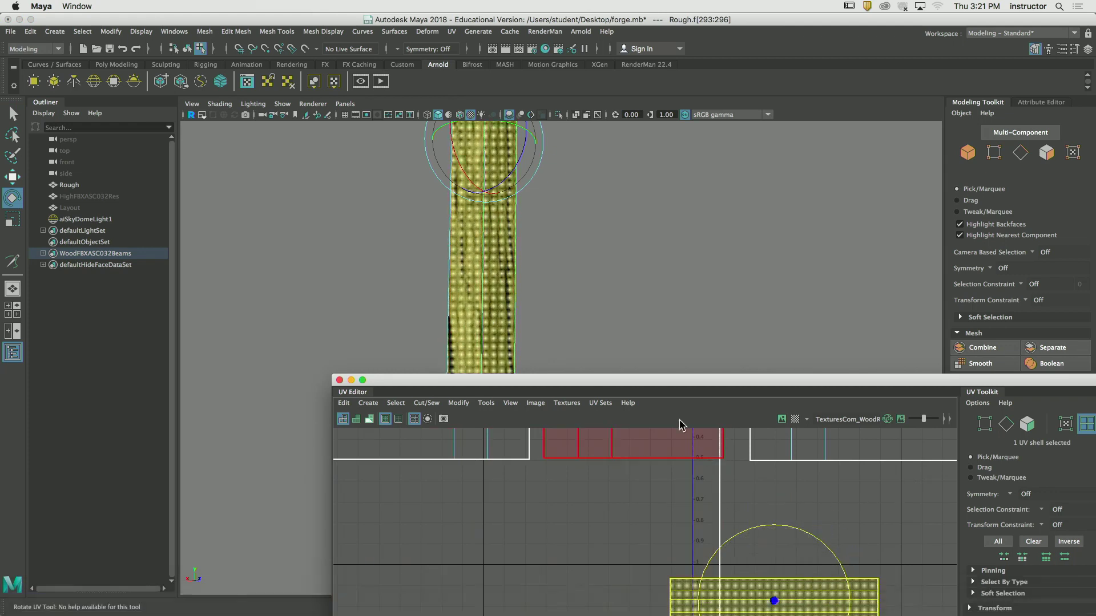
key(q)
click(584, 262)
alt+right_drag(585, 262, 634, 286)
Close the UV Editor, return to object selection mode, and select the Rough mesh
click(339, 380)
alt+drag(565, 326, 594, 327)
click(967, 152)
click(677, 311)
alt+drag(679, 310, 594, 337)
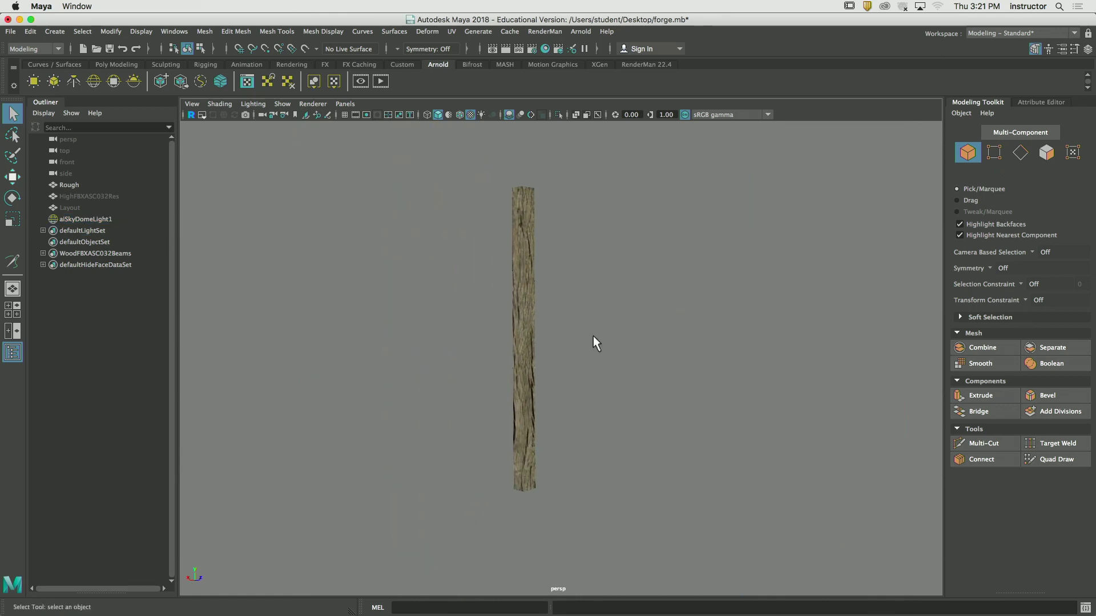
click(522, 238)
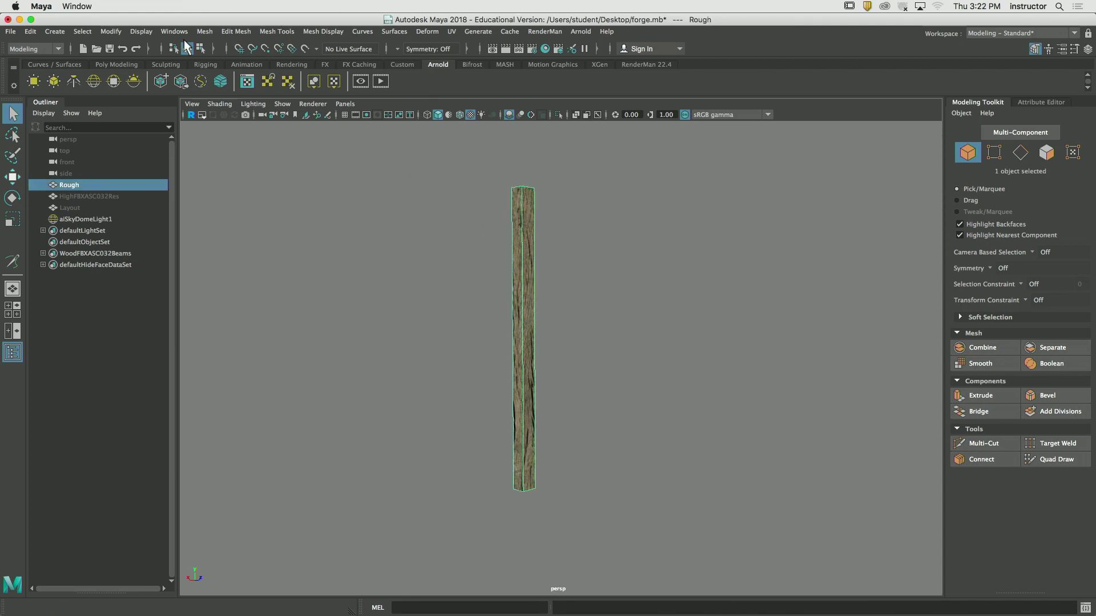
Show the hidden faces of the house again, clear the selection, and examine the wood-textured timber in place on the upper wall
click(166, 32)
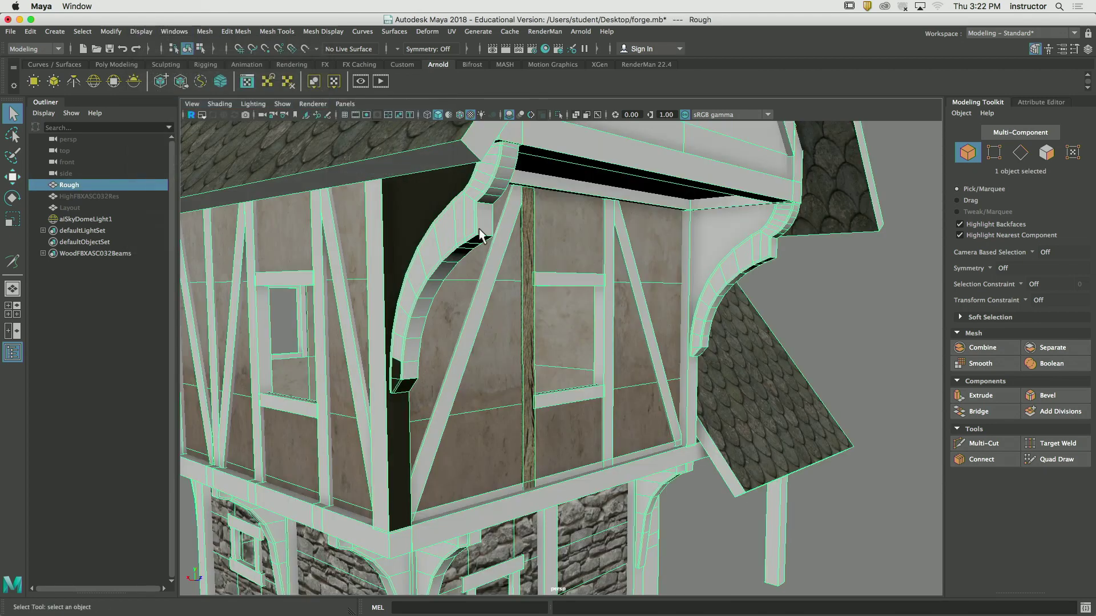
scroll(479, 228, down, 10)
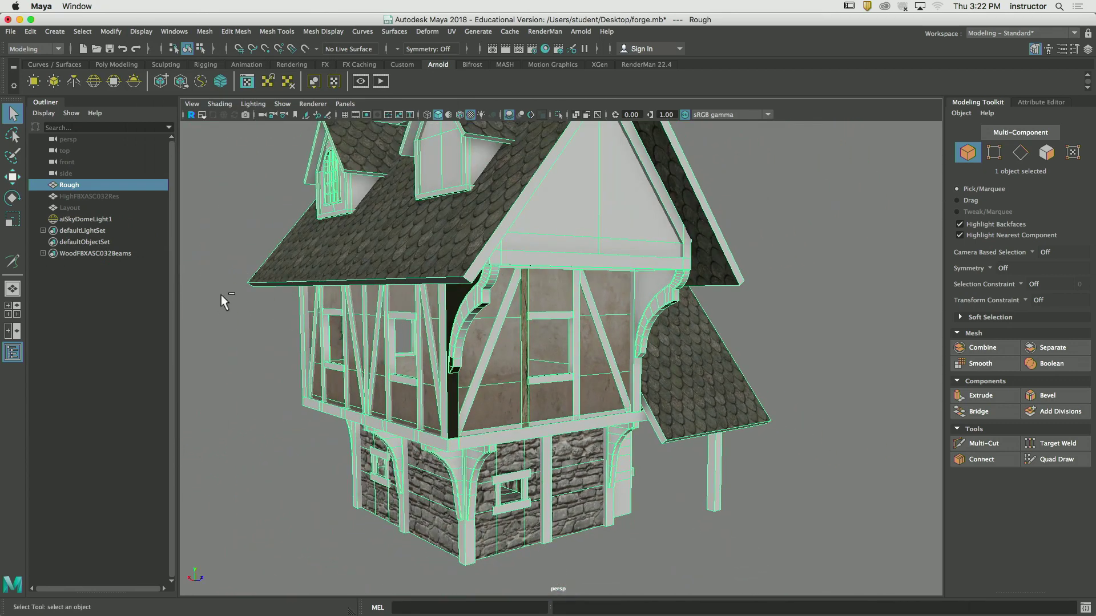
click(224, 299)
alt+drag(249, 307, 464, 321)
scroll(456, 340, up, 10)
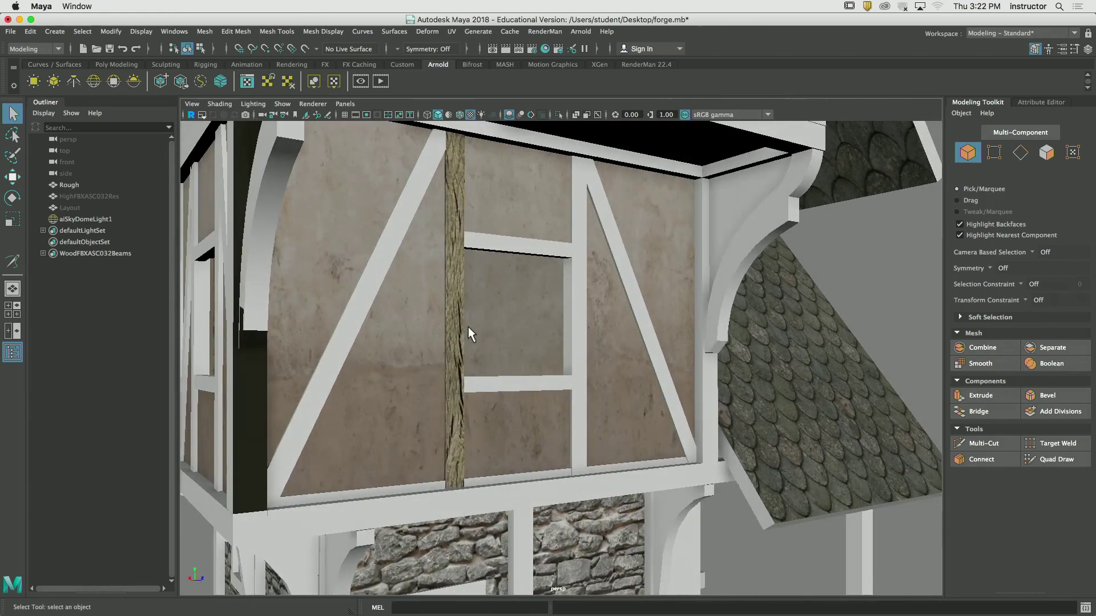
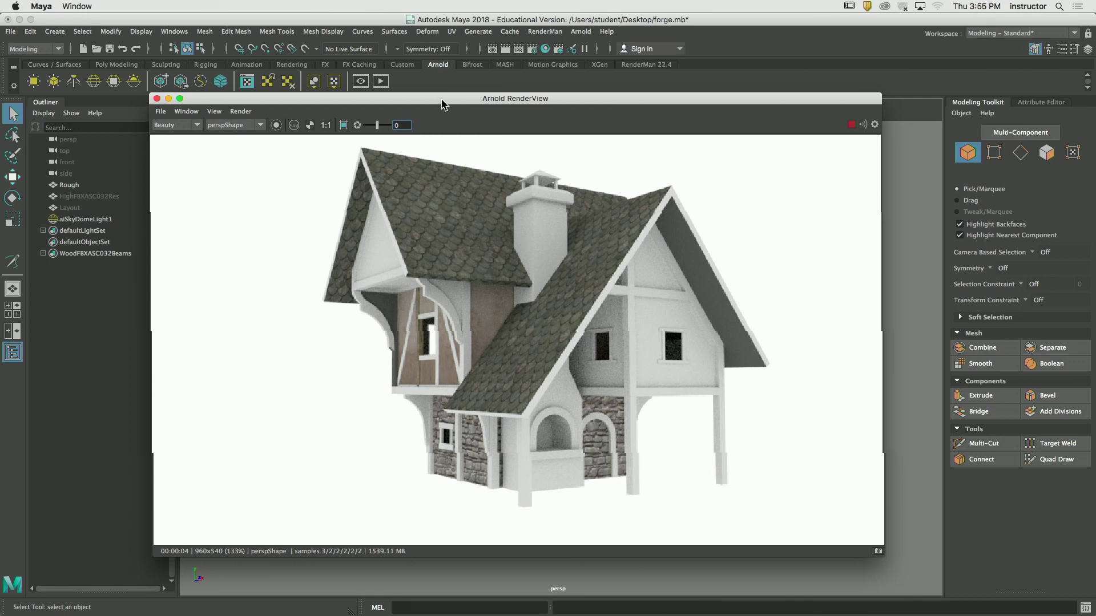
Examine the house from a slightly different angle in the Arnold render, and close the render view
drag(448, 103, 449, 105)
mouse_move(545, 305)
alt+mouse_down()
mouse_move(427, 299)
mouse_move(562, 298)
alt+mouse_up()
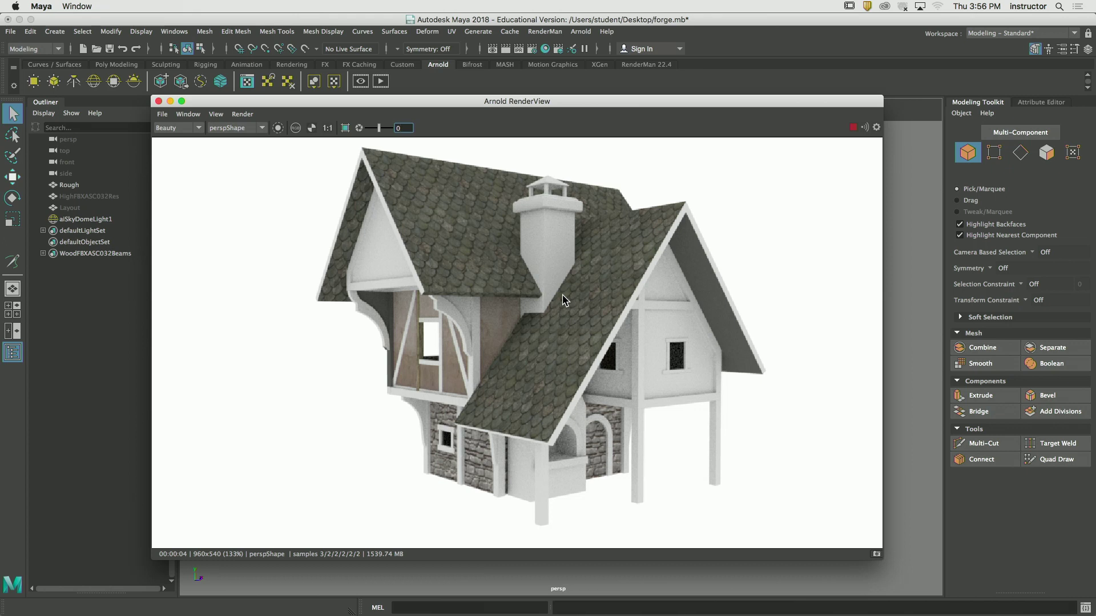
drag(336, 104, 416, 135)
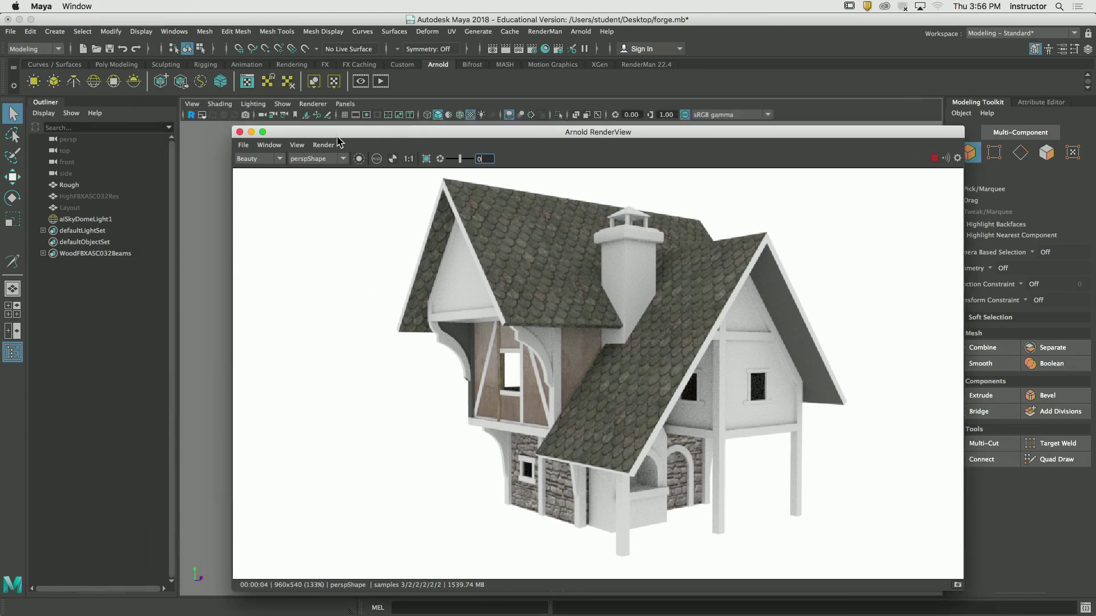
click(239, 132)
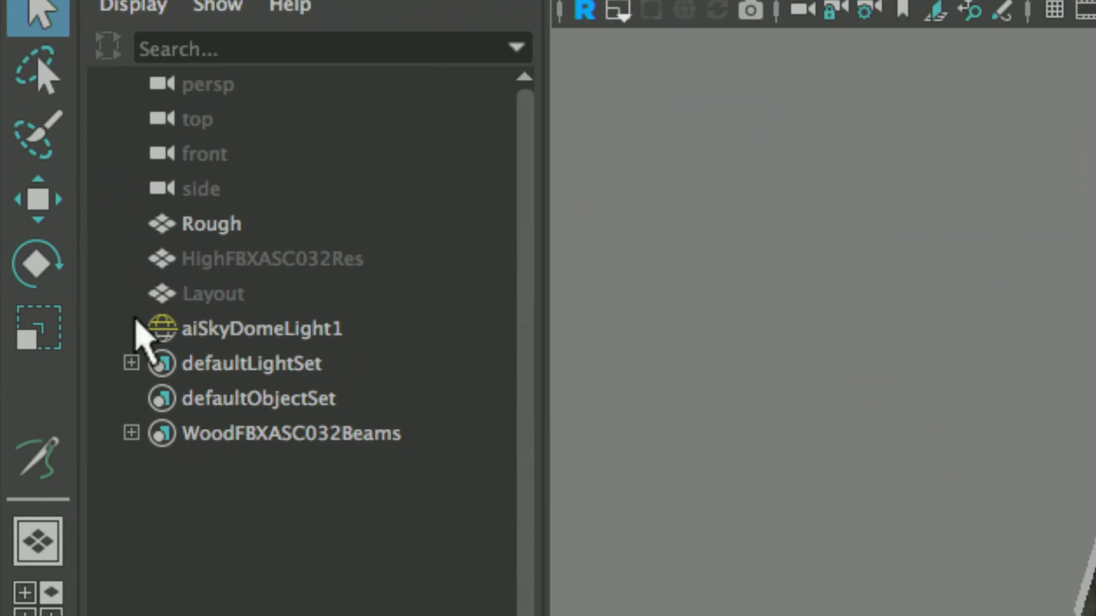
Delete aiSkyDomeLight1 and create an Arnold Physical Sky in its place
click(71, 220)
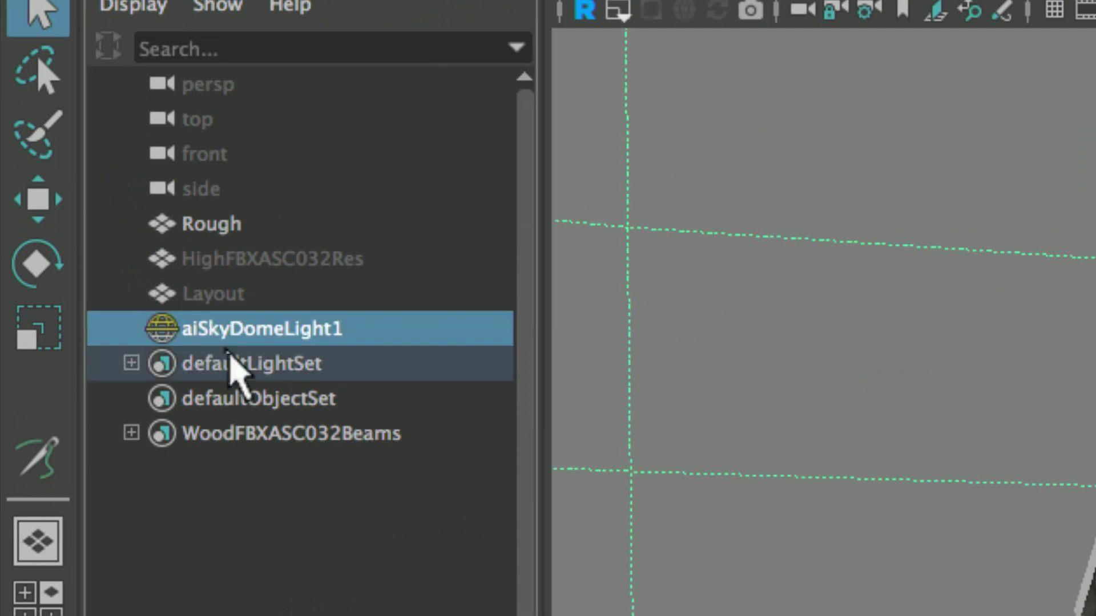
key(Delete)
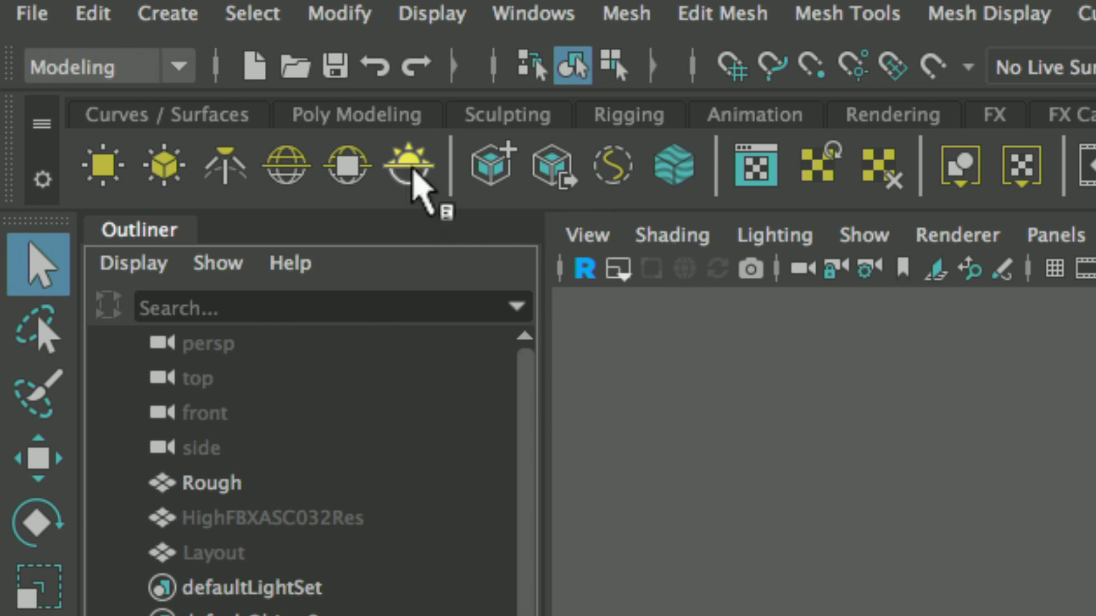
click(409, 166)
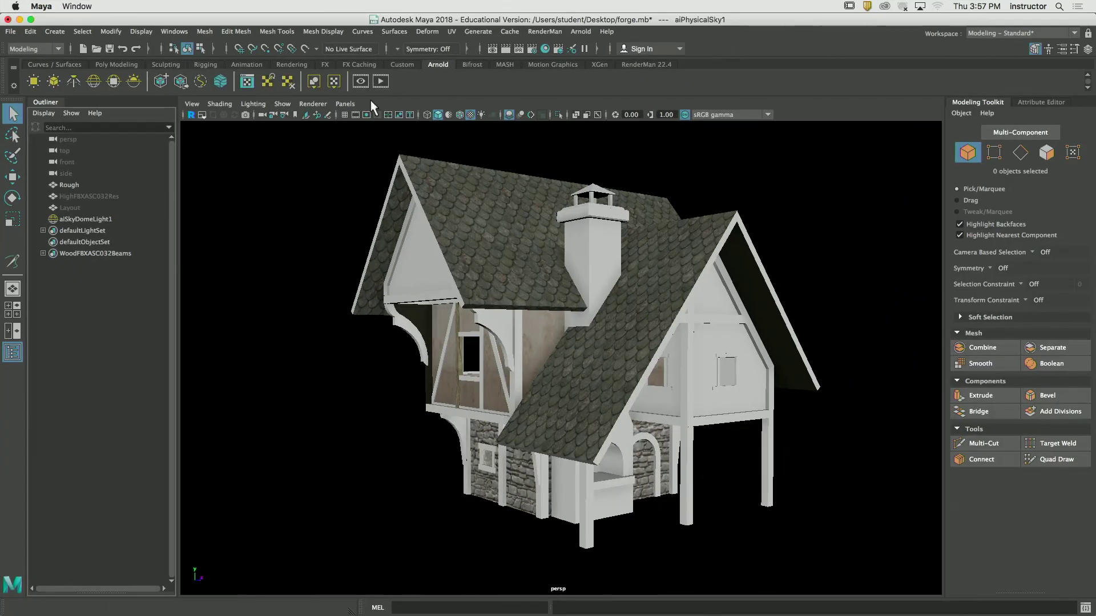
Render the house in Arnold under the new physical sky, and display the sky's attributes alongside the render
click(380, 81)
drag(513, 138, 494, 132)
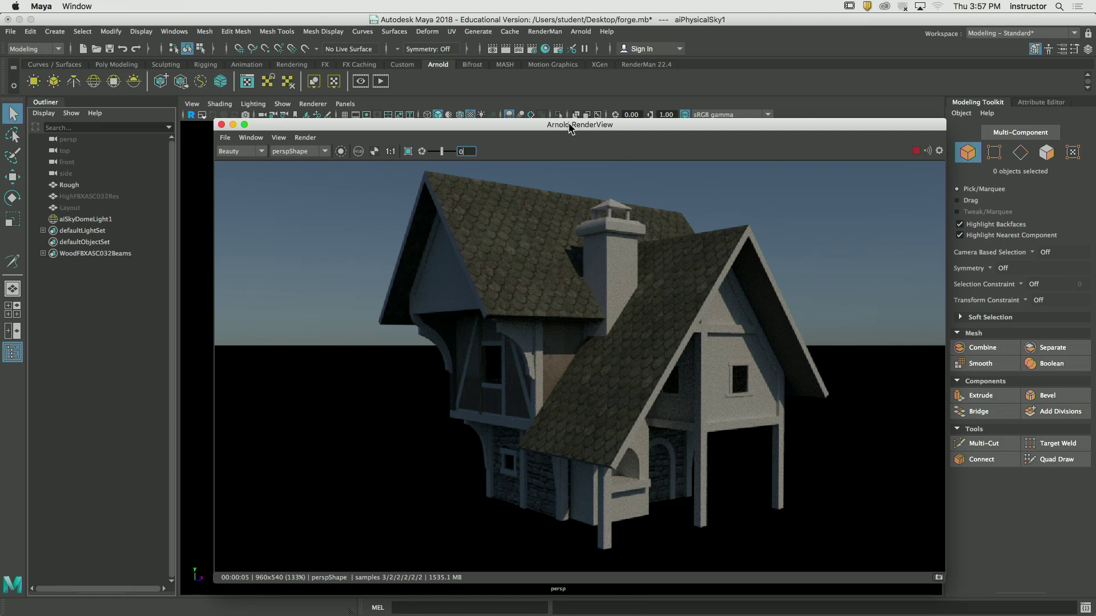
drag(556, 125, 417, 108)
click(1047, 102)
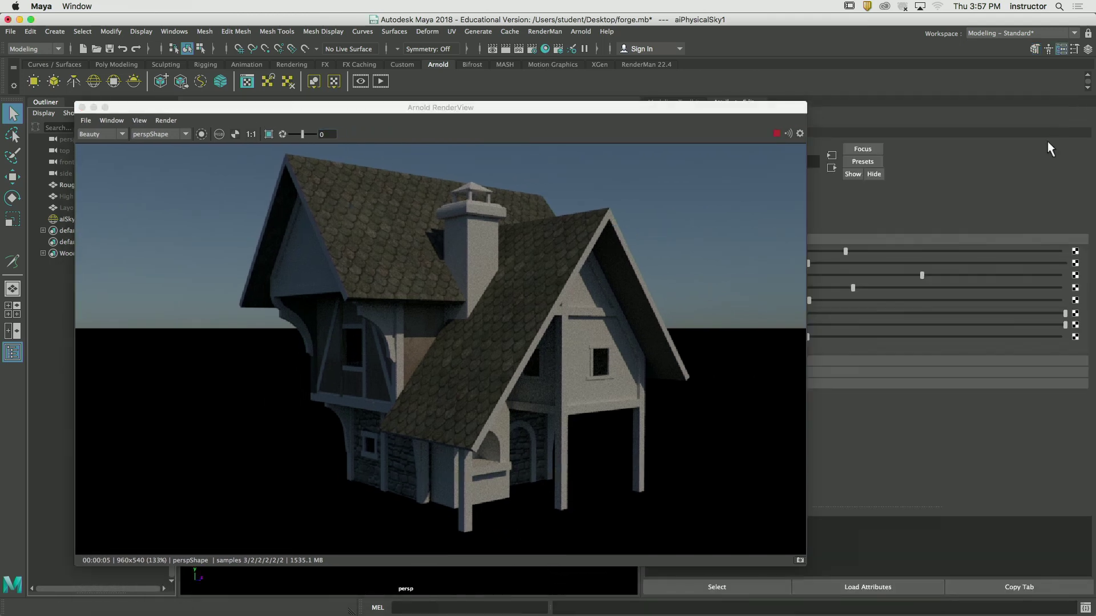
drag(758, 107, 644, 139)
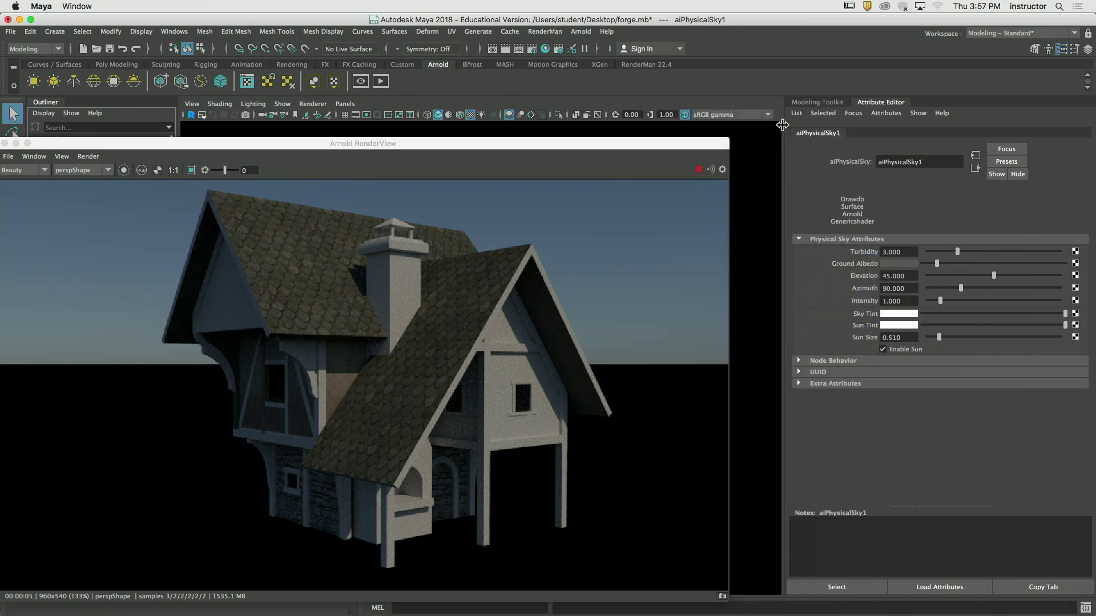
drag(647, 152, 856, 219)
Select the new aiSkyDomeLight1, display its aiPhysicalSky1 attributes beside the render view, and turn the house slightly in the render
click(108, 219)
drag(388, 224, 257, 211)
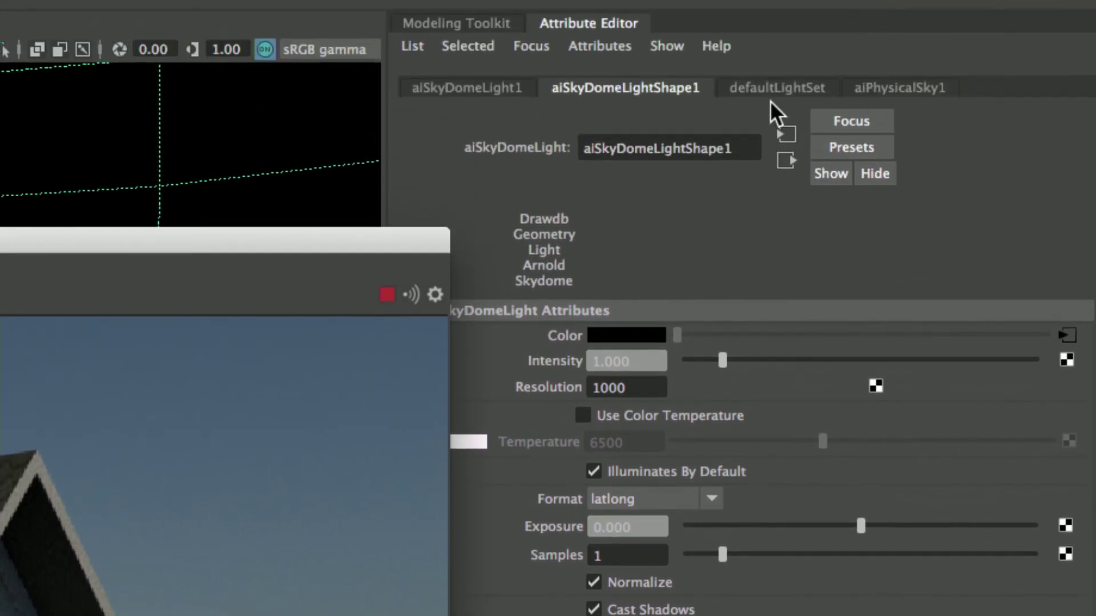
click(773, 90)
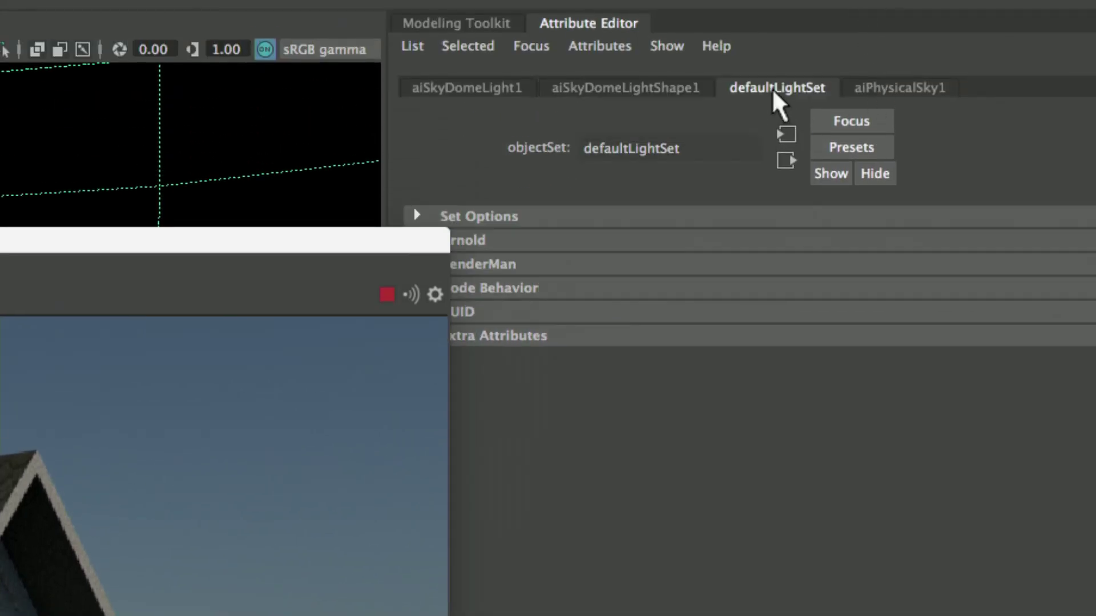
click(898, 90)
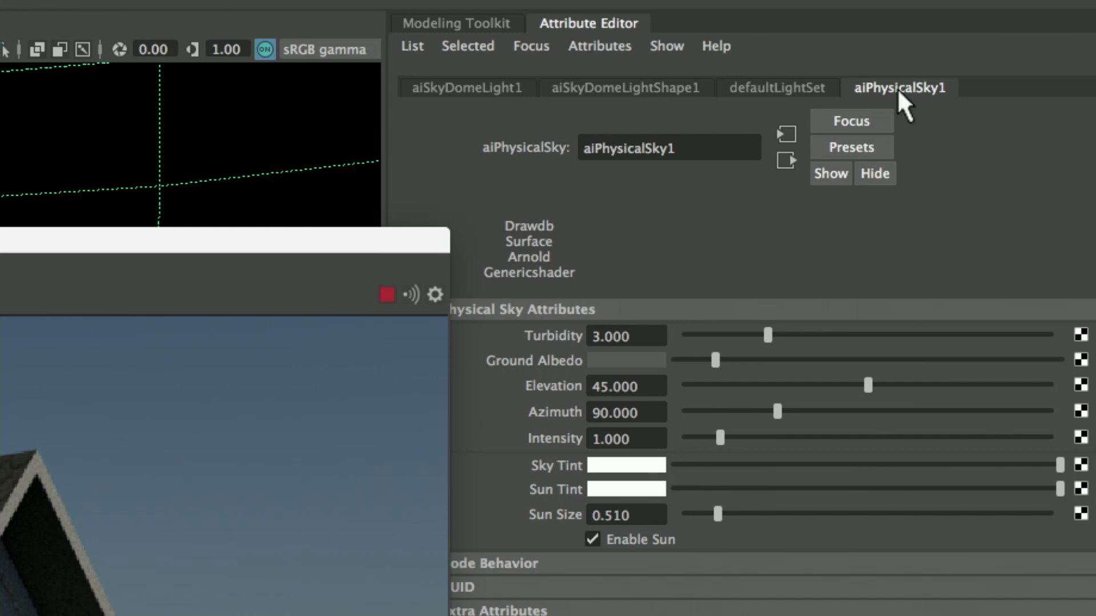
click(638, 389)
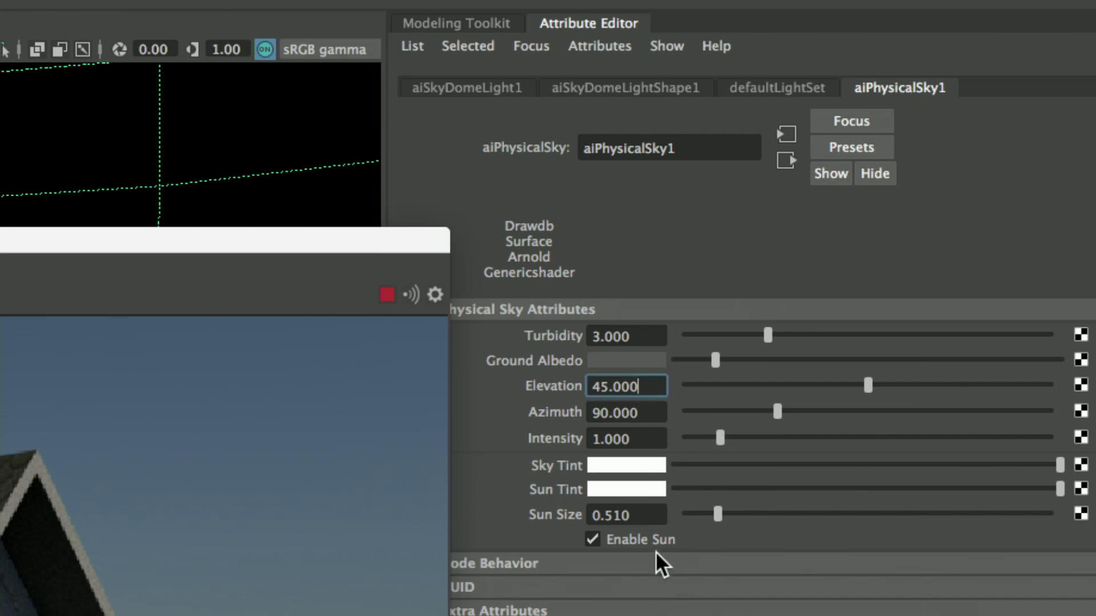
double_click(379, 242)
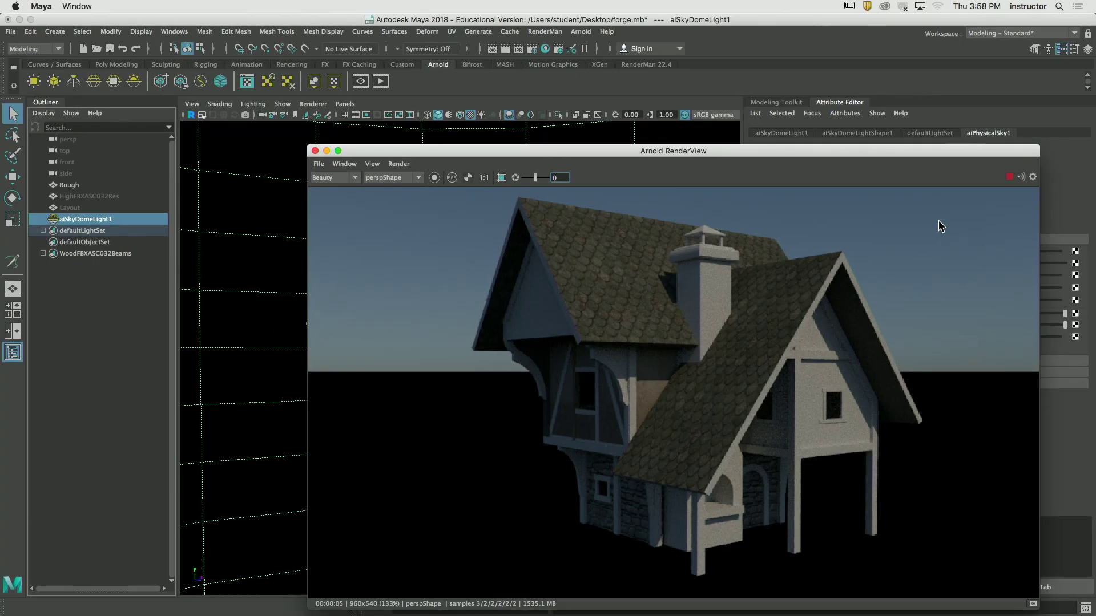
drag(871, 151, 608, 100)
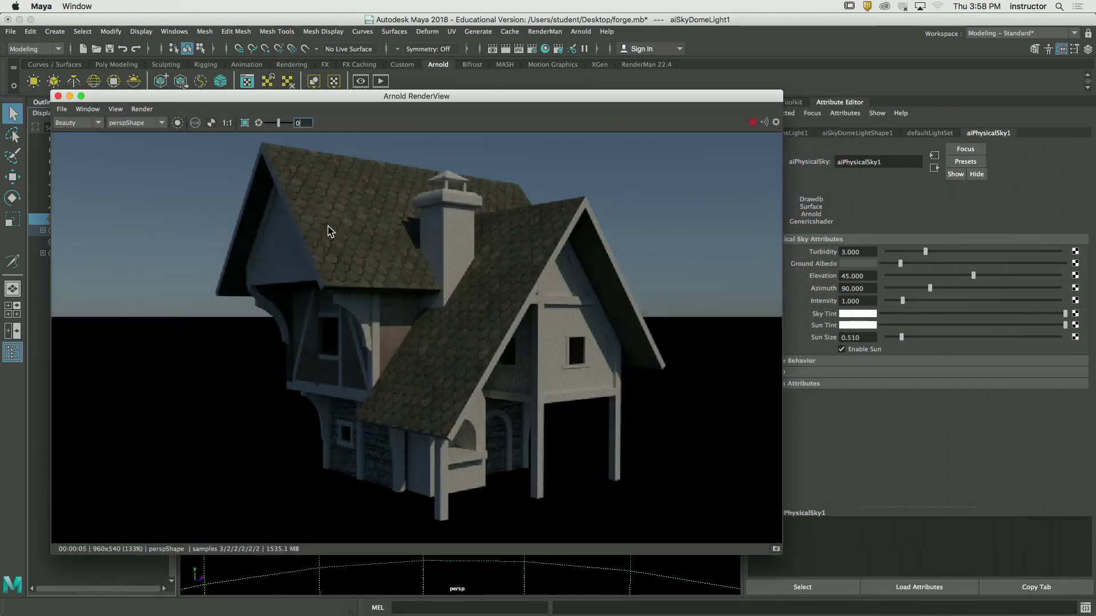
alt+drag(463, 232, 537, 382)
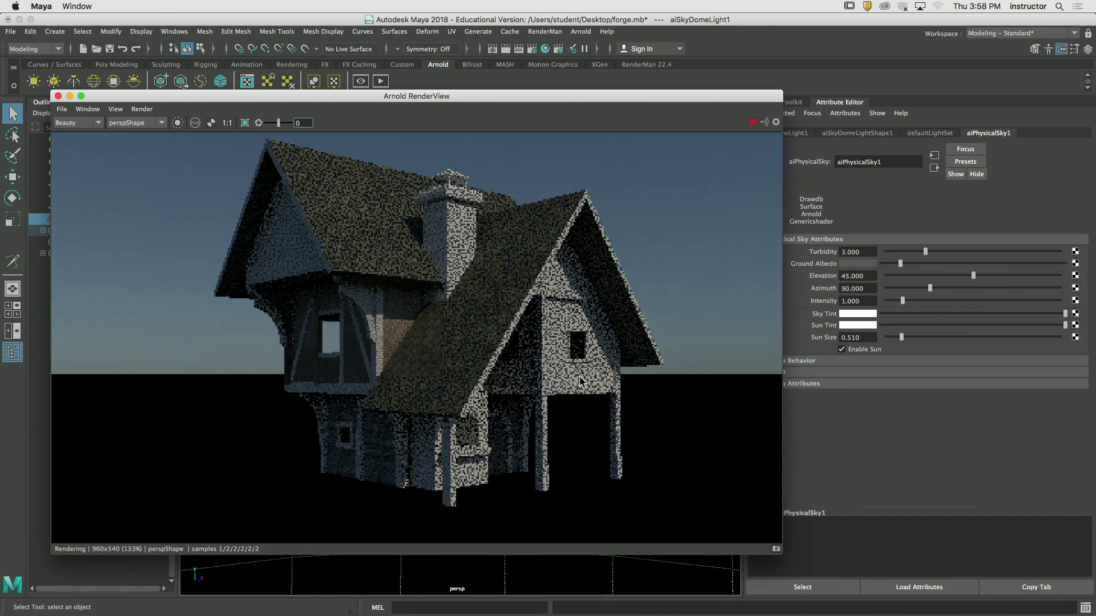
Try physical sky Elevation values of 11.063, 3.289, 28.405, 90 and 29.302 in the live render
click(964, 276)
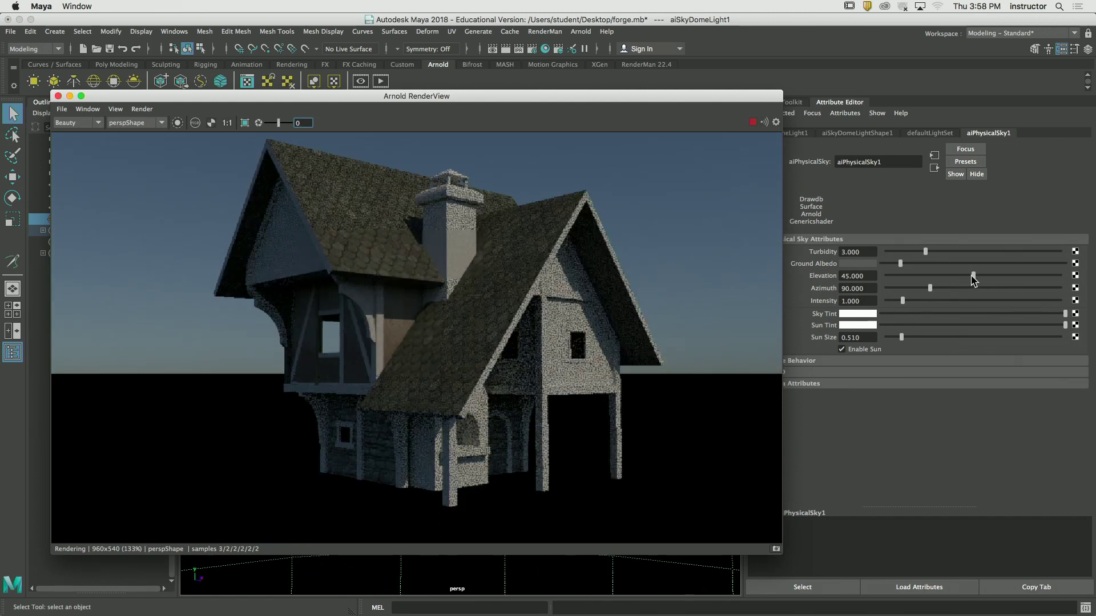
drag(964, 275, 908, 277)
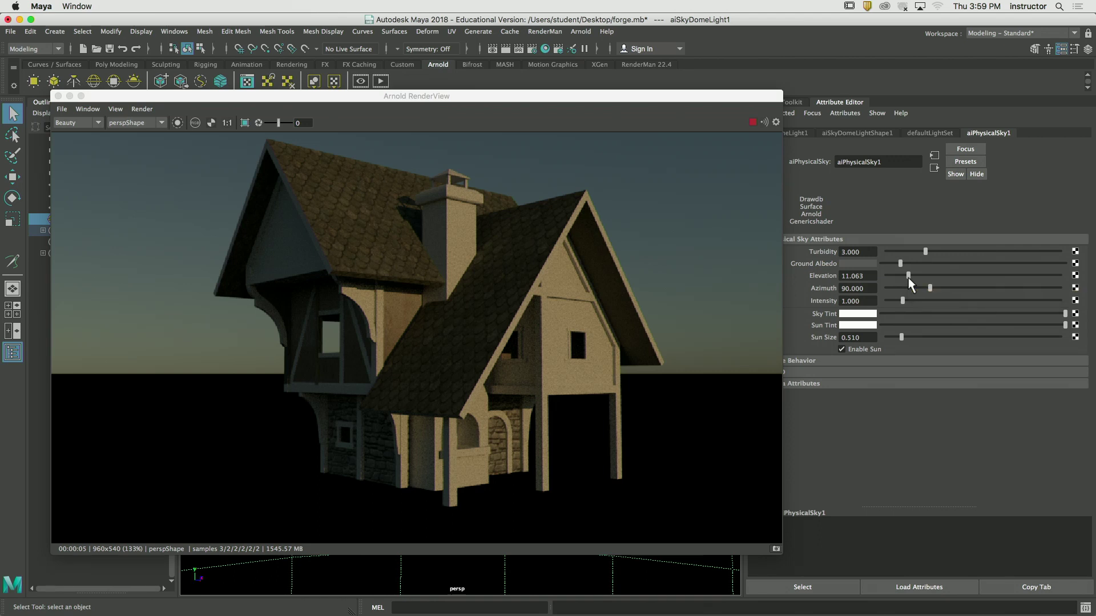
drag(908, 277, 894, 279)
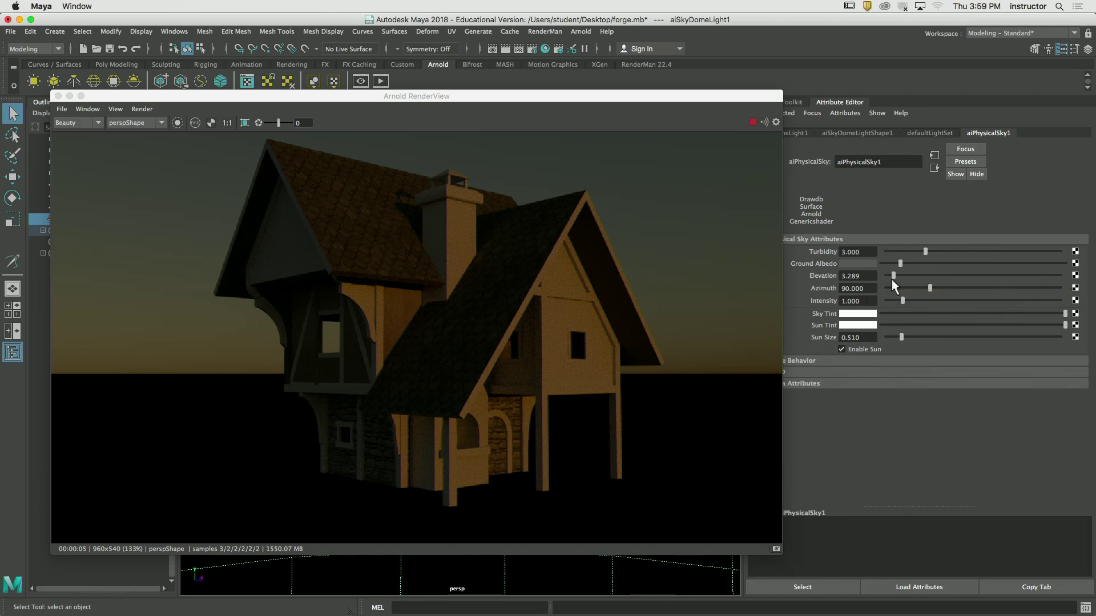
drag(891, 278, 941, 275)
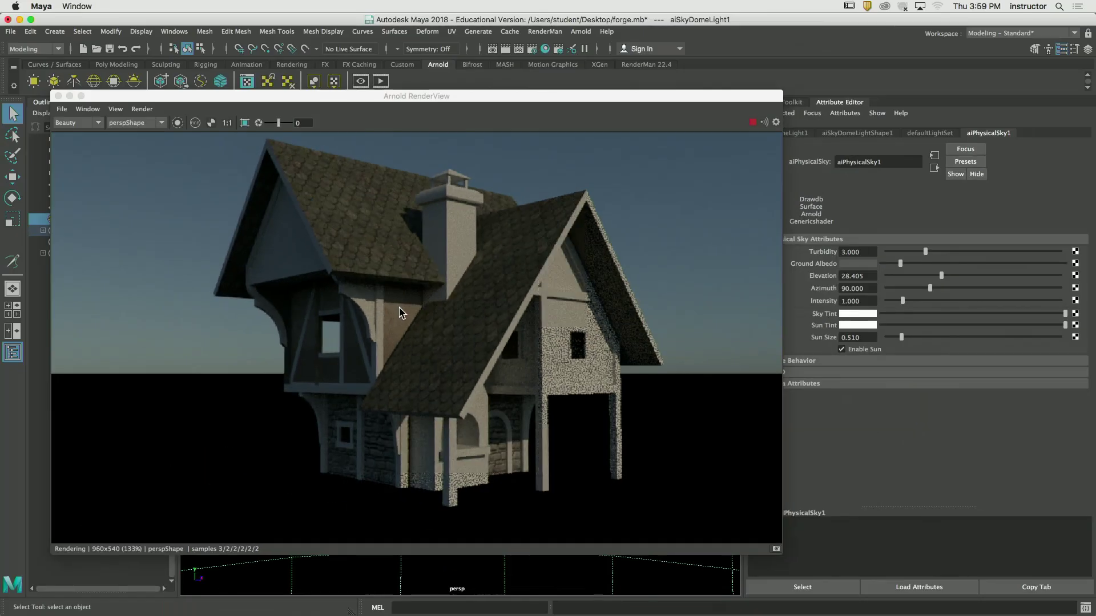
drag(1066, 287, 1069, 291)
drag(943, 278, 1062, 291)
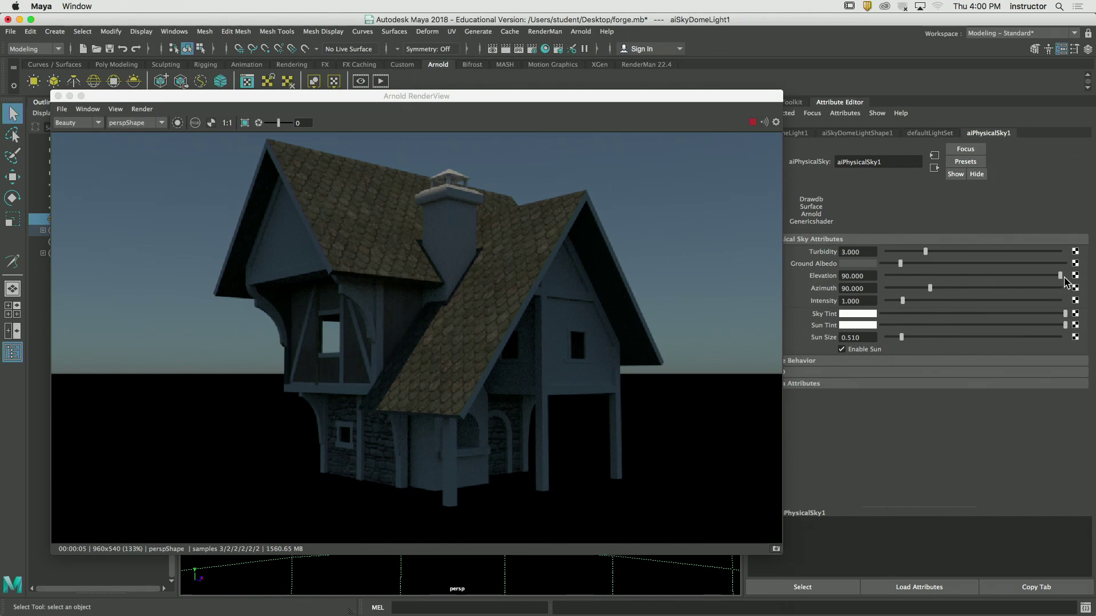
drag(1064, 278, 944, 285)
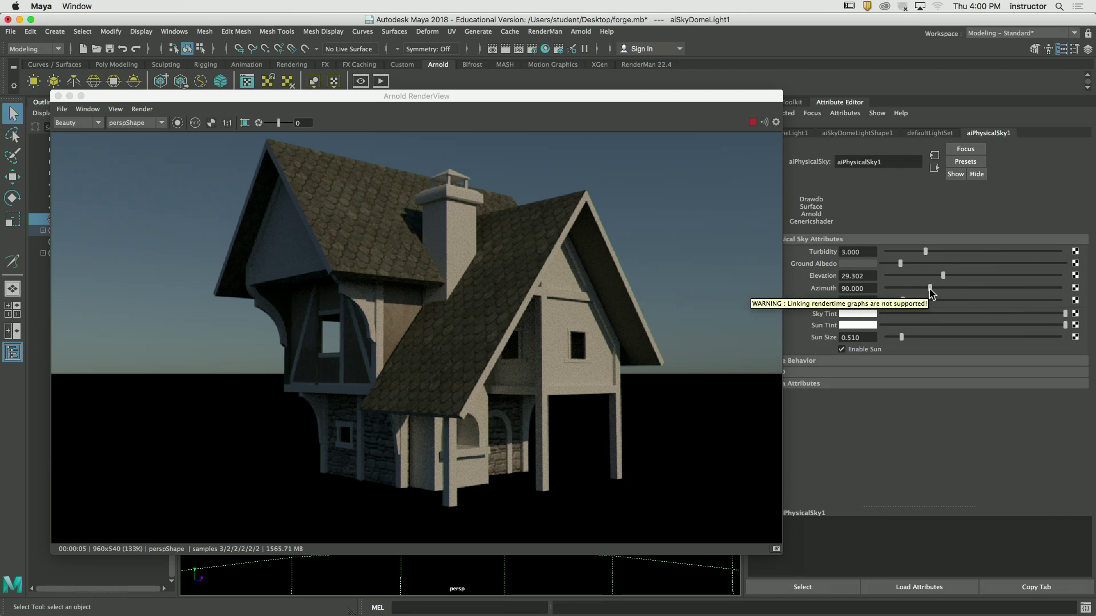
Rotate the sun to an Azimuth of 291.827 and lower its Elevation to 6.877, placing it low behind the house
drag(929, 289, 940, 291)
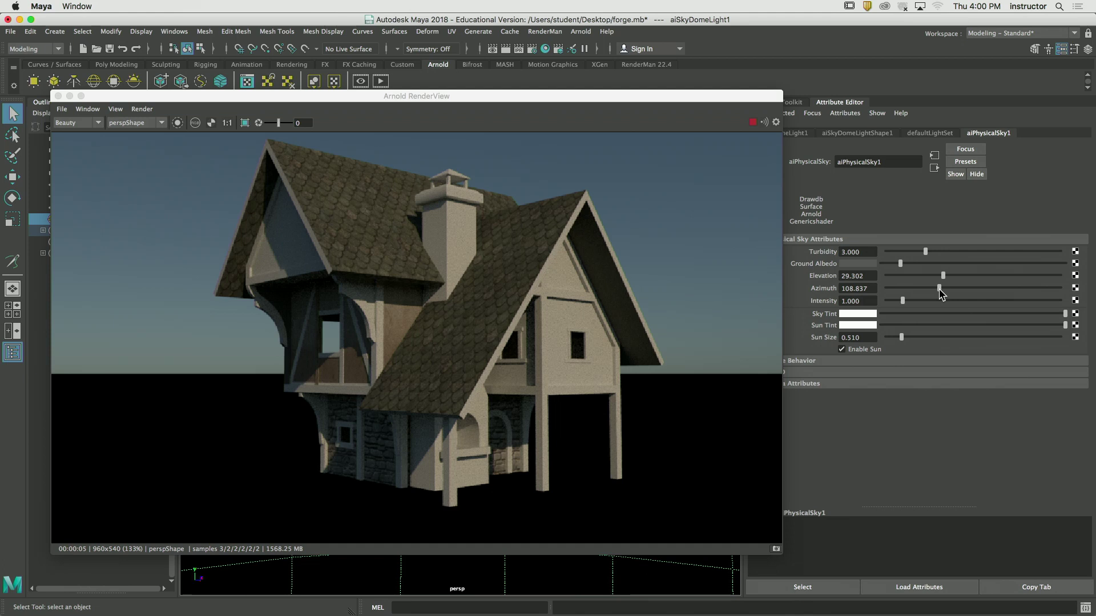
drag(939, 288, 963, 290)
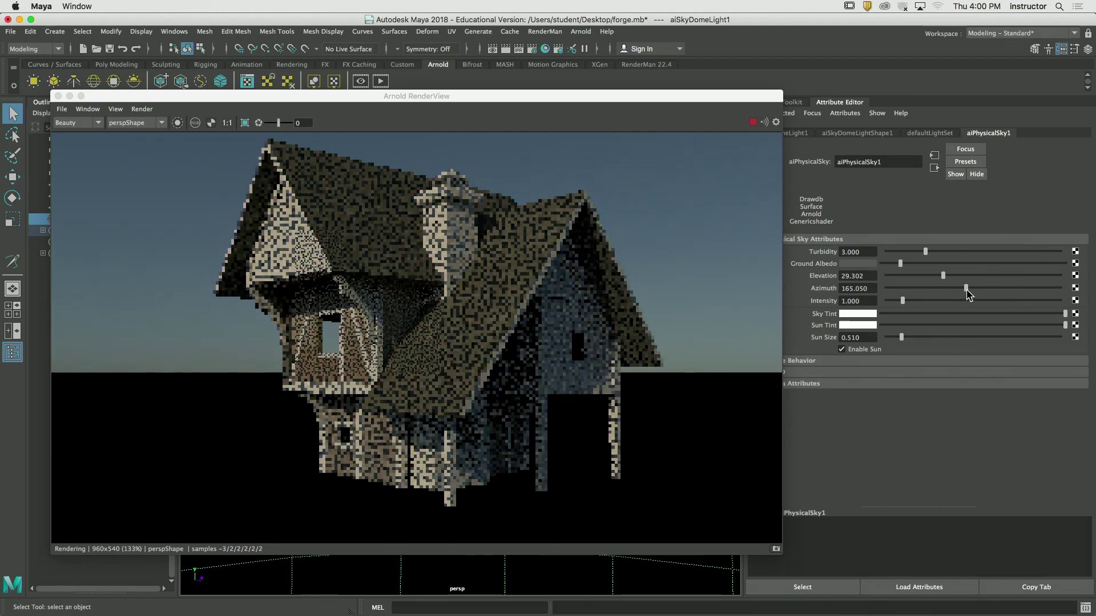
drag(962, 290, 900, 279)
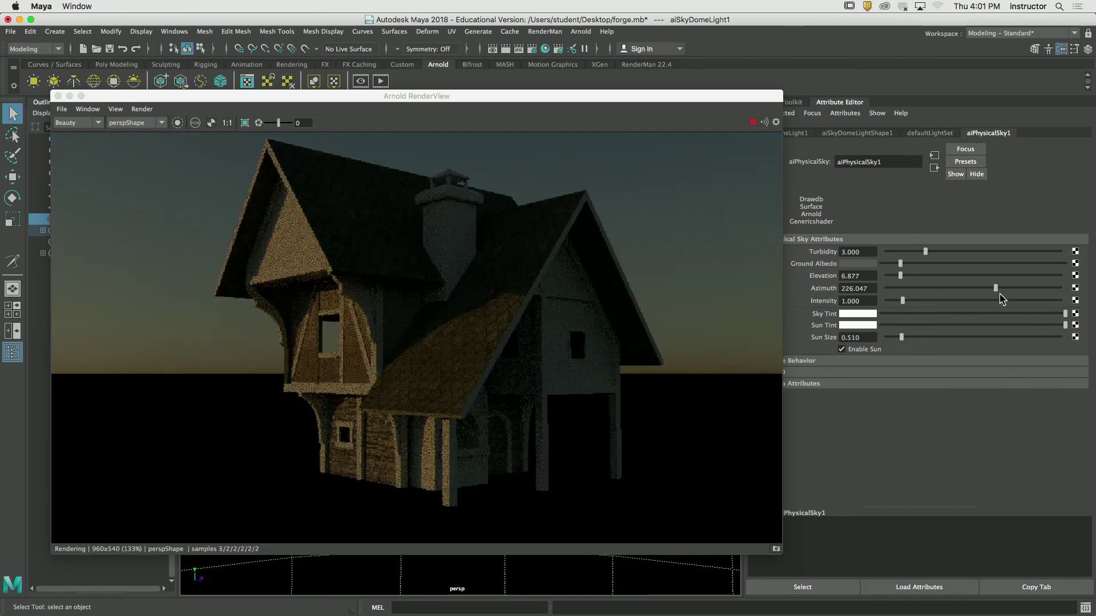
drag(1000, 294, 1027, 292)
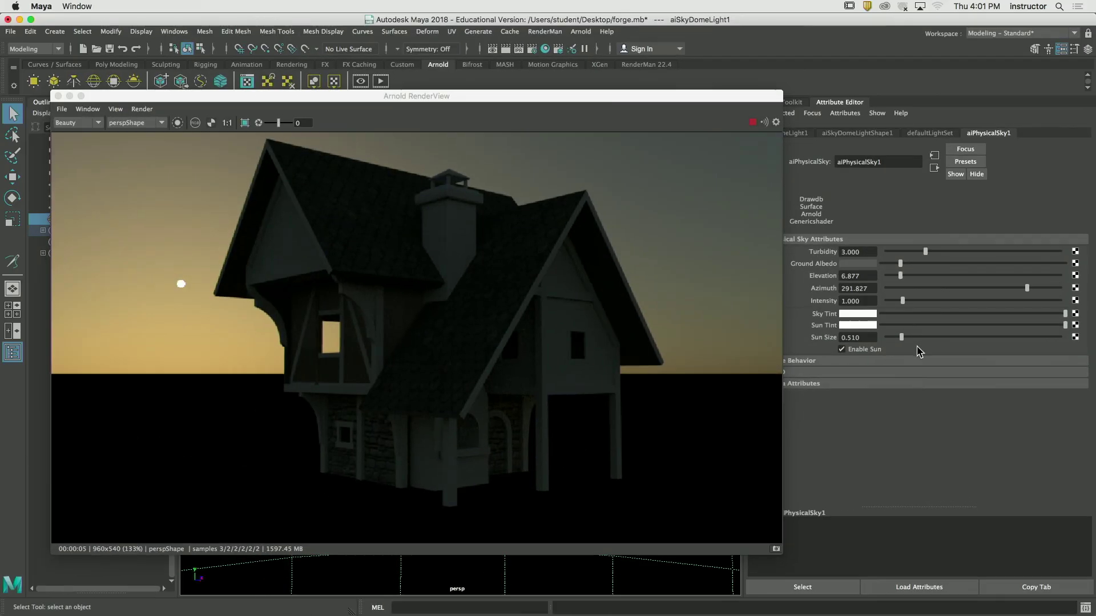
Enlarge the sun to a Sun Size of 15 and reduce the physical sky's Turbidity to 1
drag(500, 211, 504, 212)
drag(903, 338, 1094, 354)
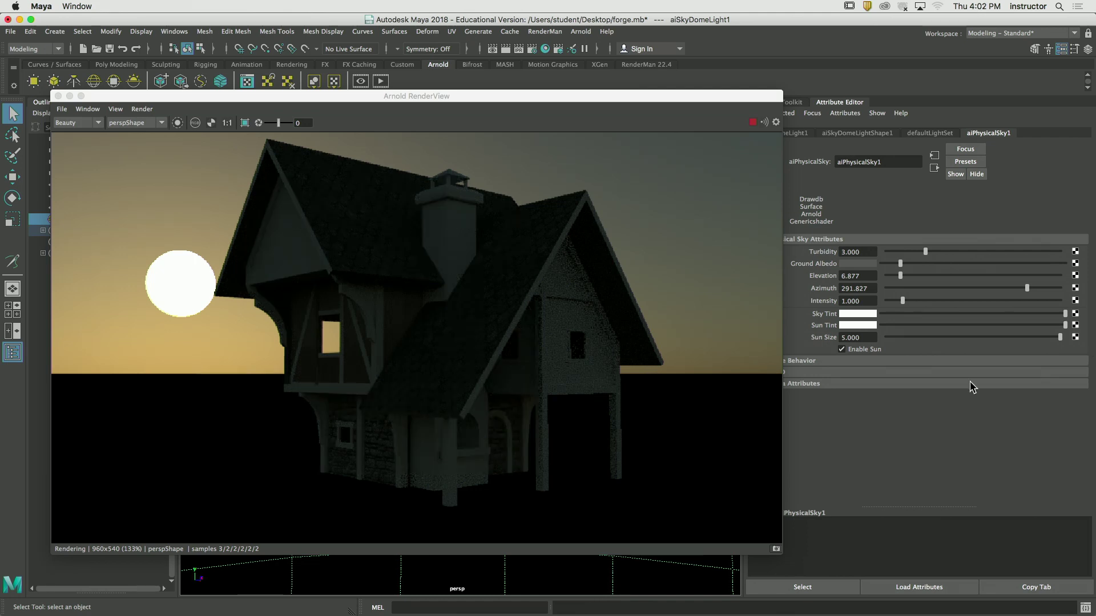
click(864, 338)
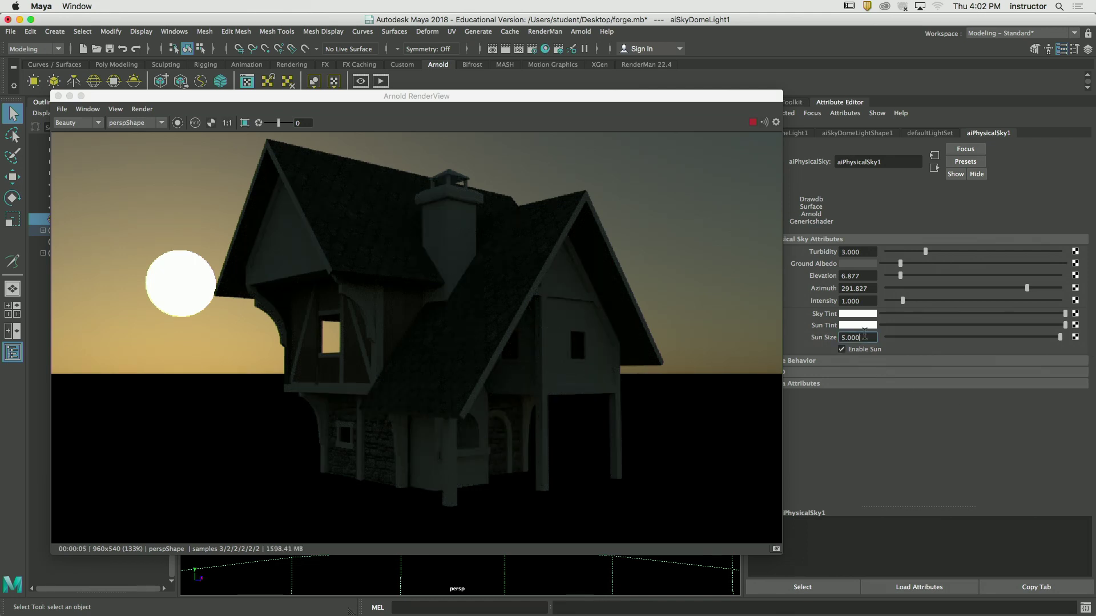
double_click(864, 337)
text(15)
key(Return)
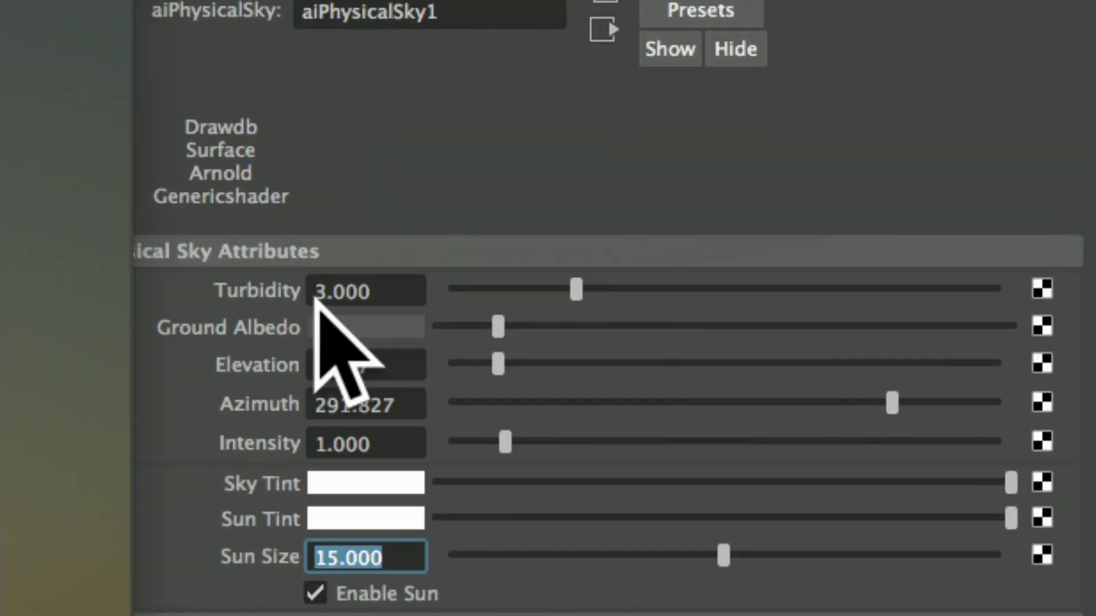
click(384, 293)
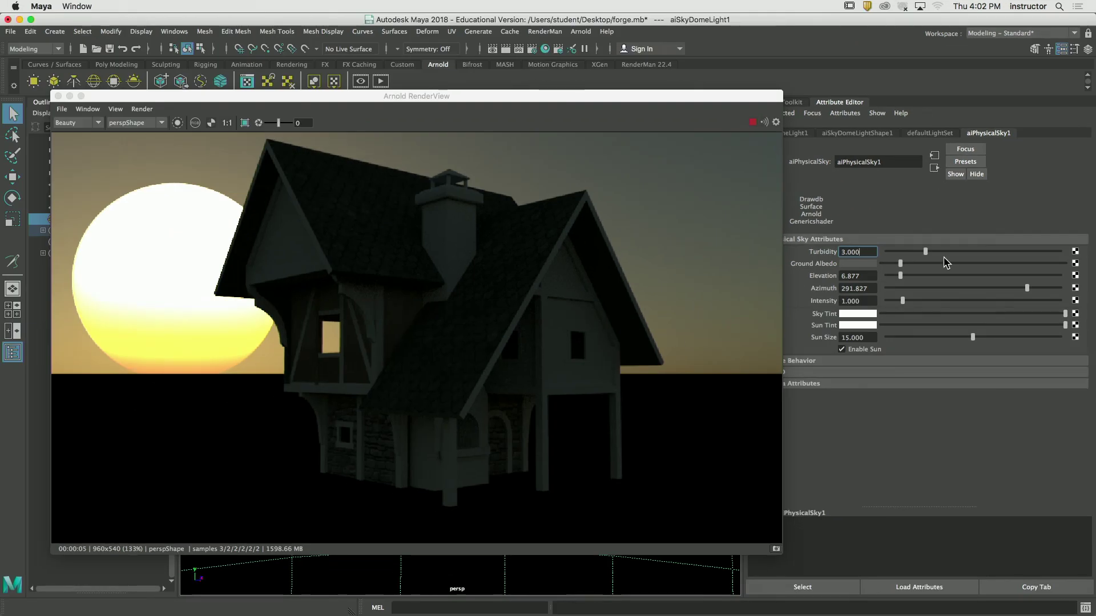
drag(925, 251, 887, 252)
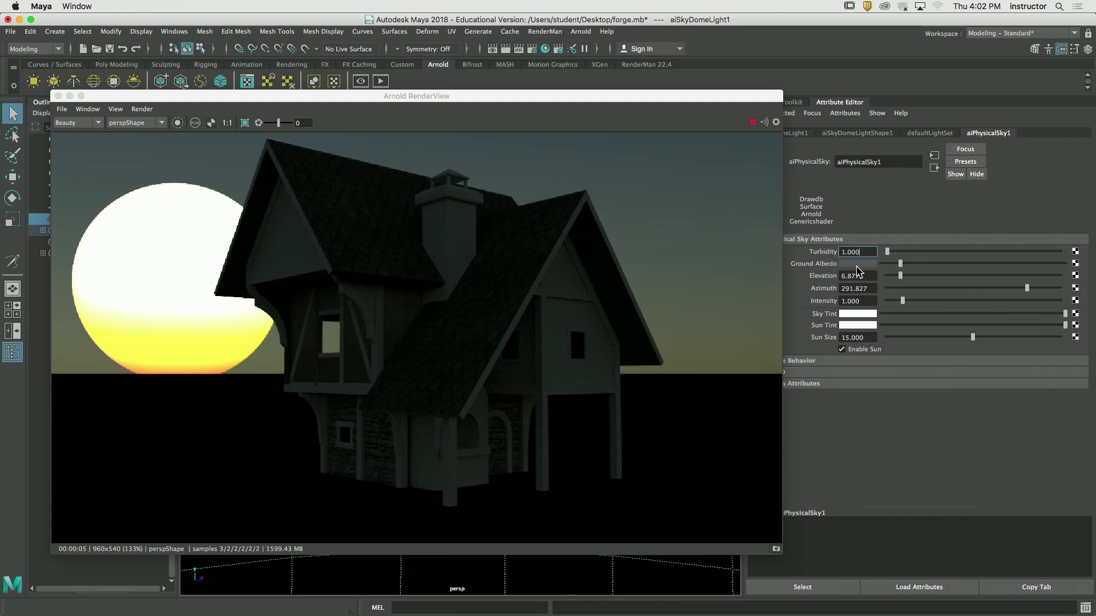
Raise the physical sky's Turbidity to 7.249 and shift the sun's Azimuth to 290.631
click(888, 254)
drag(888, 254, 1015, 265)
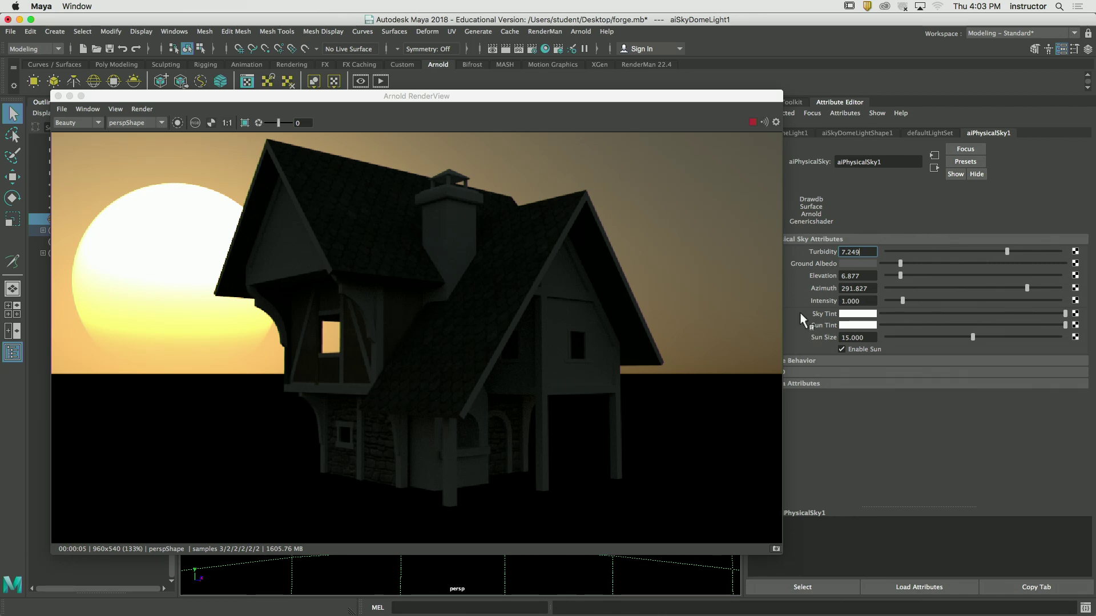
drag(1026, 288, 1027, 295)
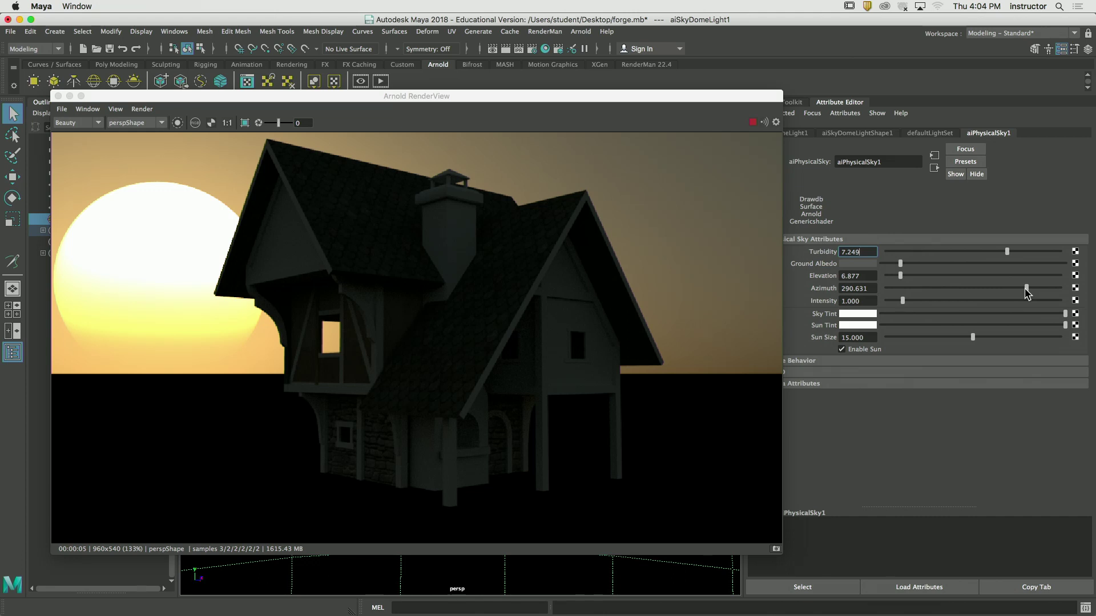
Shift the render view aside and create a point light from the Rendering tools
drag(460, 97, 723, 142)
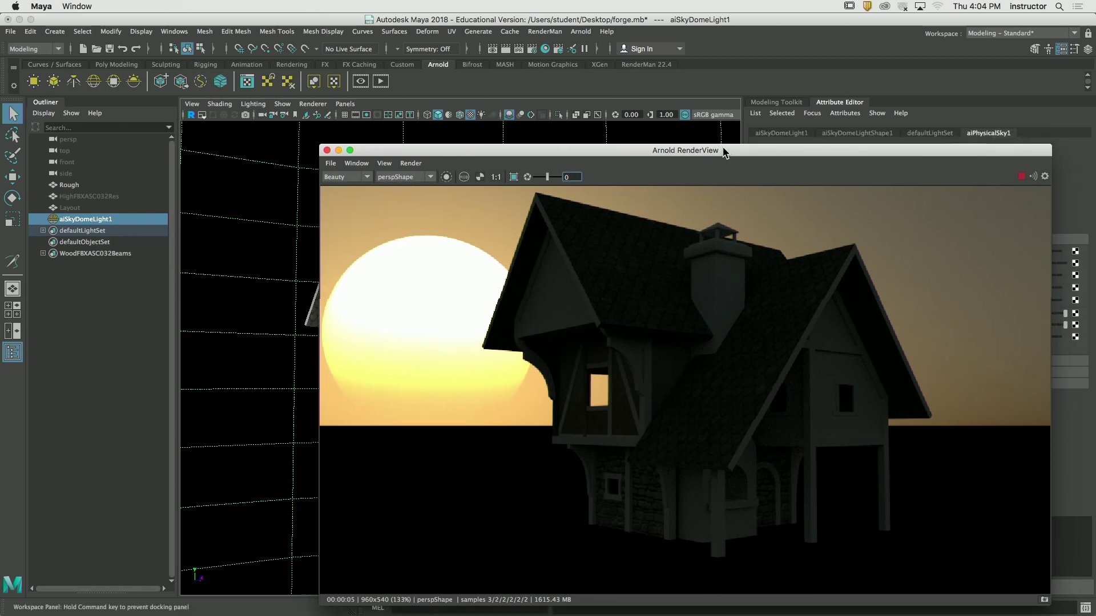
drag(724, 142, 730, 144)
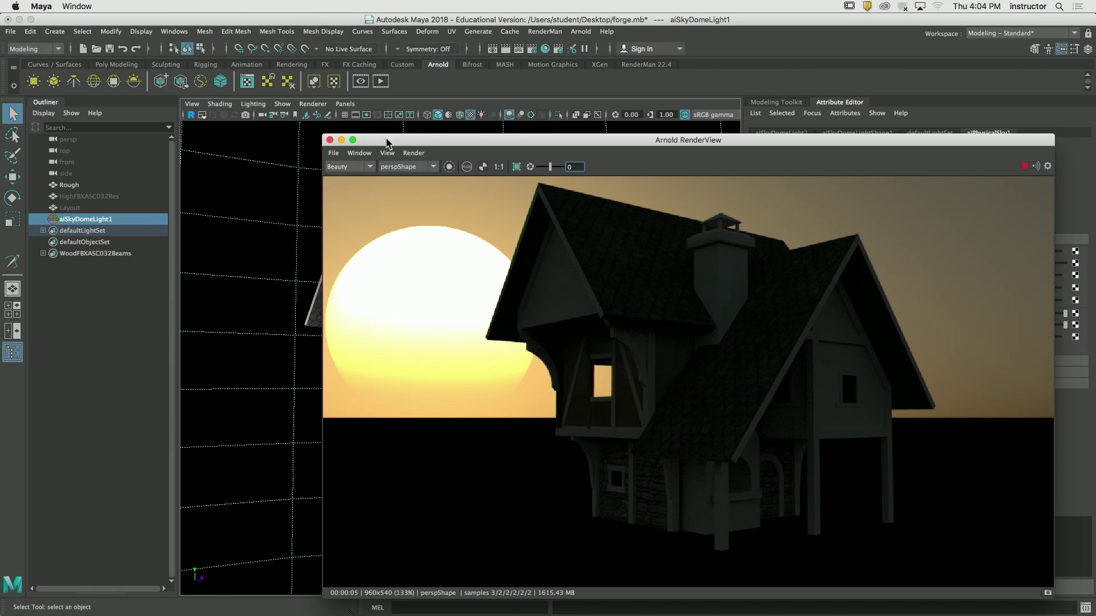
drag(386, 143, 398, 139)
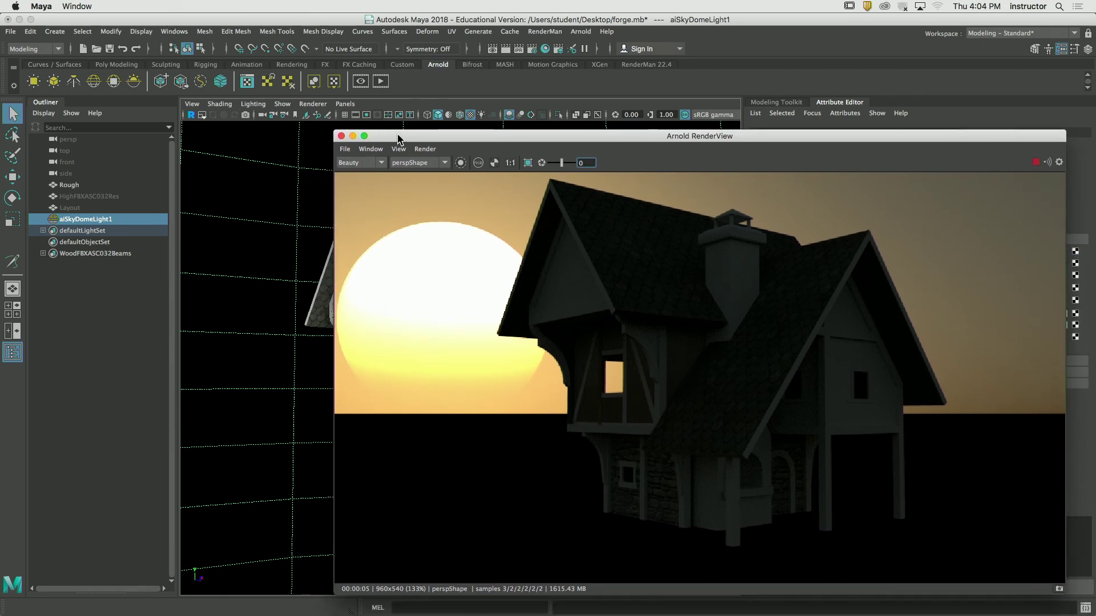
drag(398, 138, 389, 139)
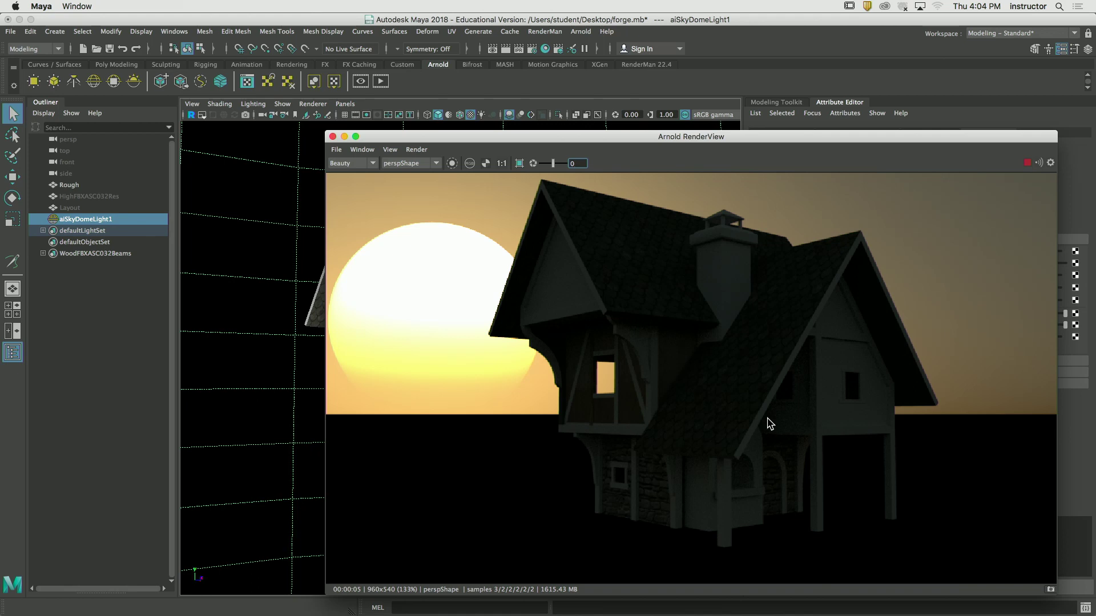
click(290, 64)
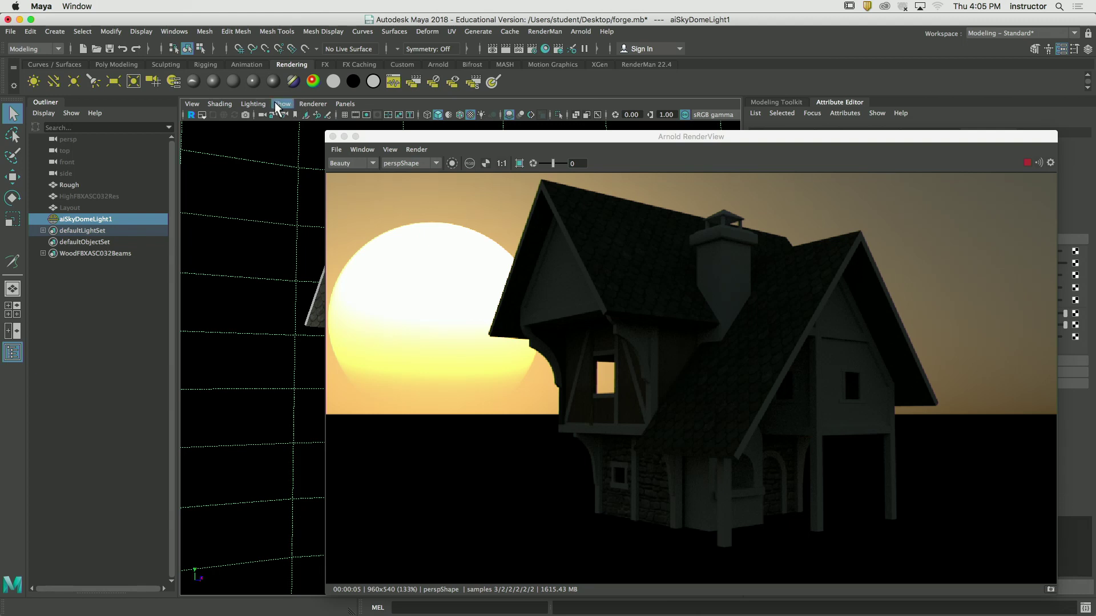
drag(411, 140, 392, 135)
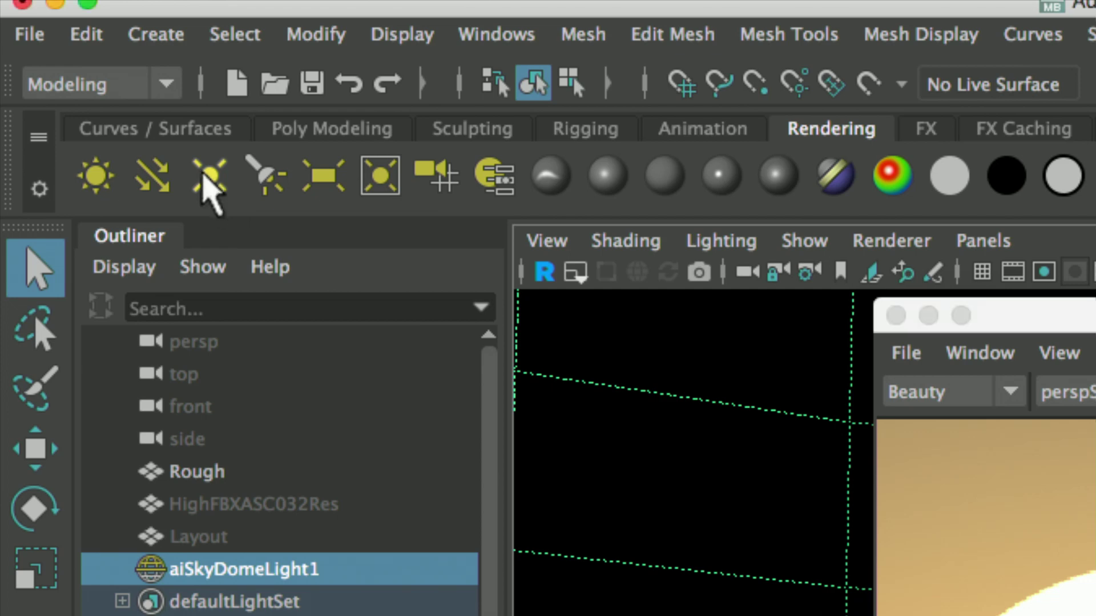
click(209, 176)
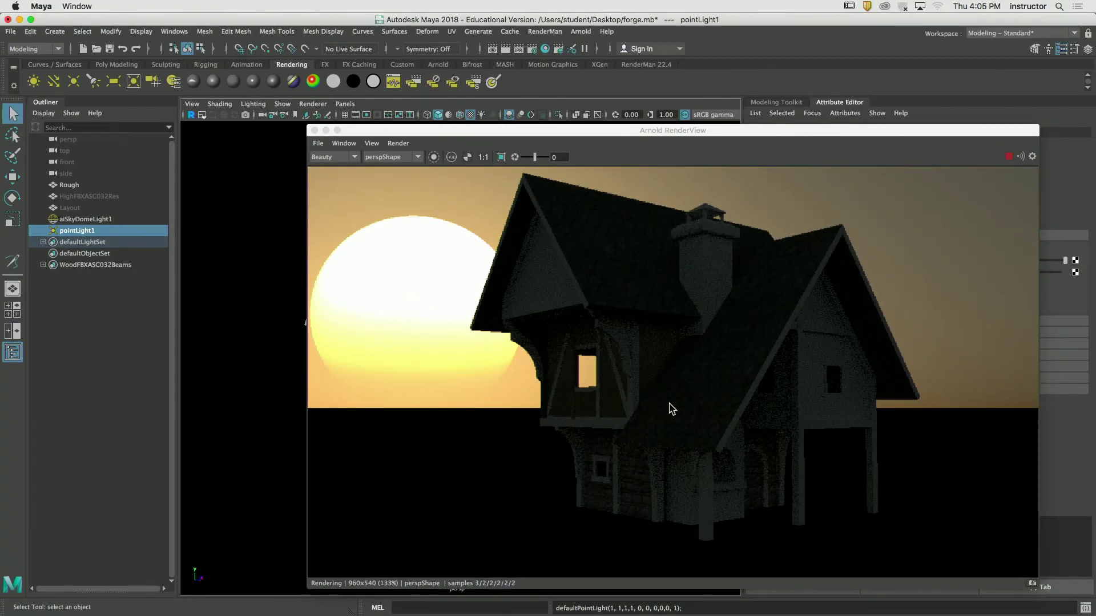
Move the point light up into the upper room behind the gable's small window, about 4.7, 8.5, 6.1 cm from the origin
drag(395, 131, 448, 129)
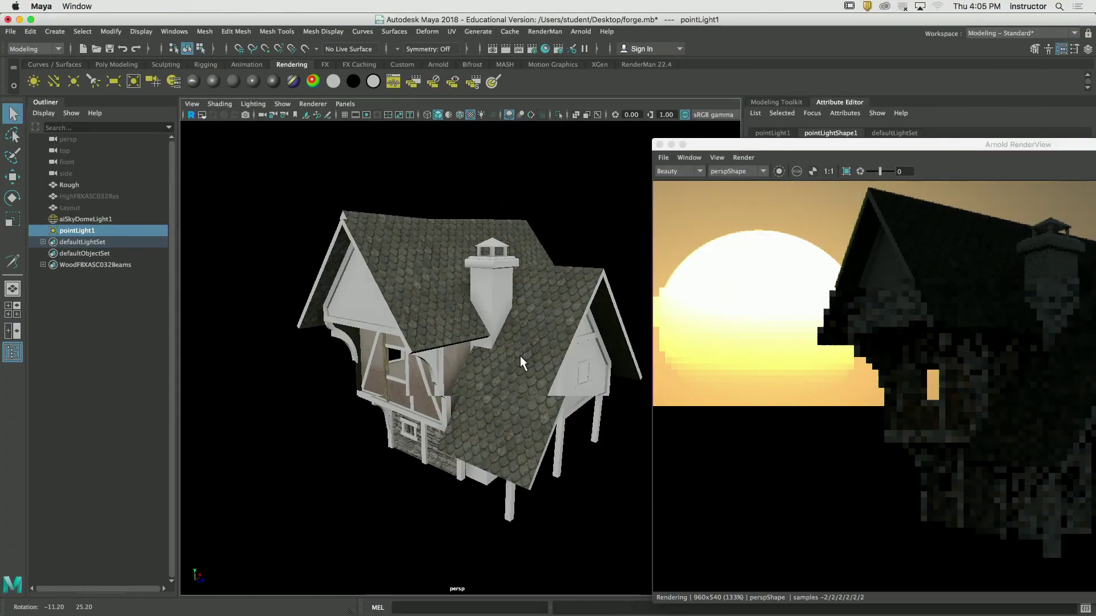
alt+drag(519, 355, 416, 313)
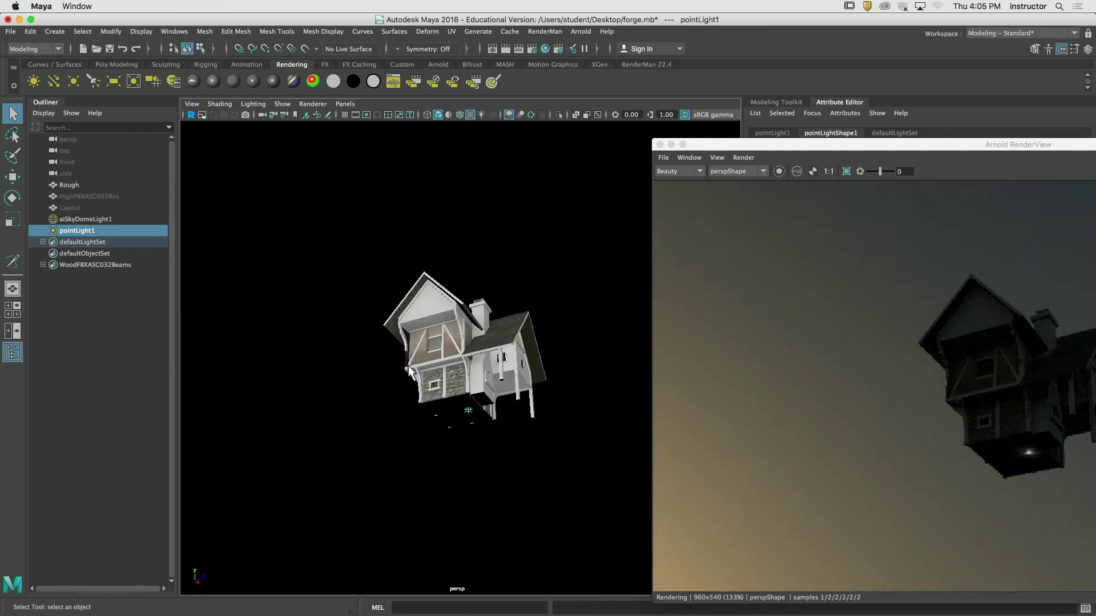
key(w)
alt+drag(468, 422, 421, 371)
scroll(619, 361, up, 10)
drag(502, 341, 451, 365)
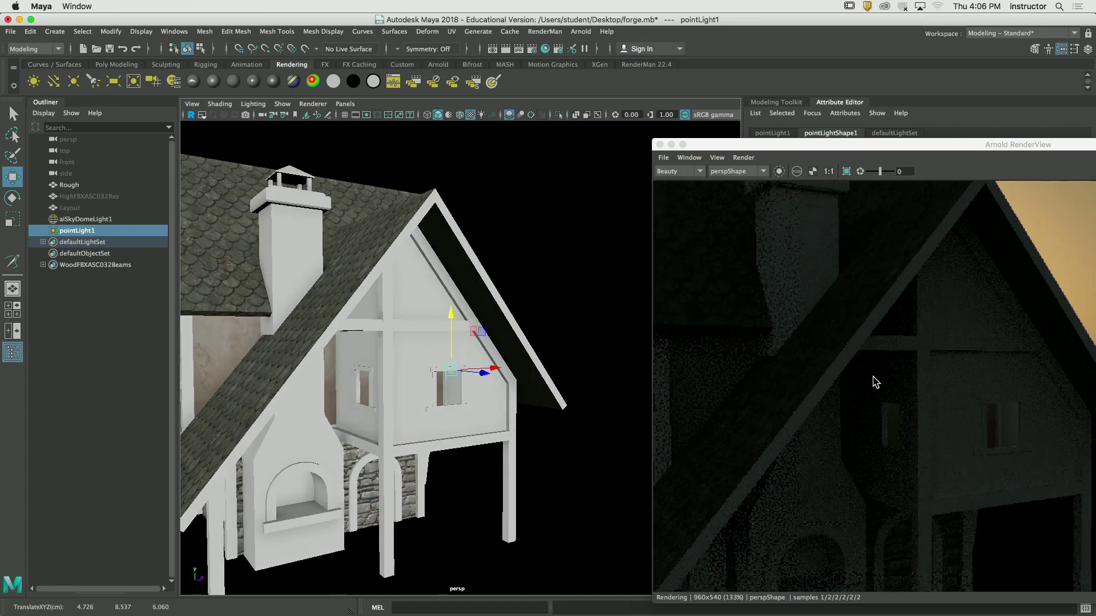
alt+drag(448, 310, 260, 210)
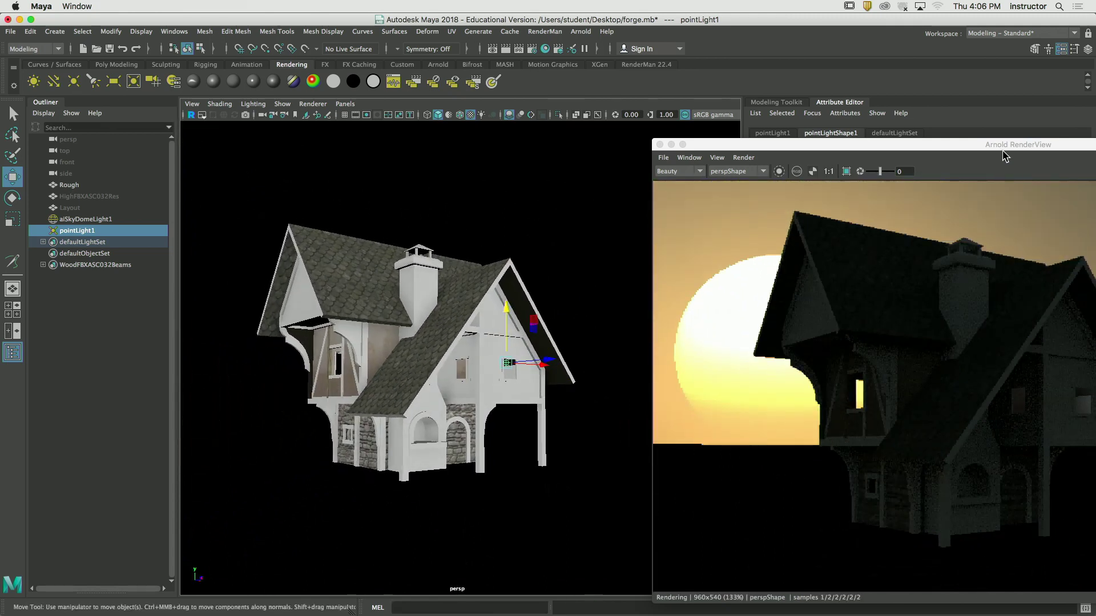
Set the point light's Intensity to 5.017 and tint it pale yellow with a hue of 60 and saturation of 0.310
drag(913, 144, 285, 114)
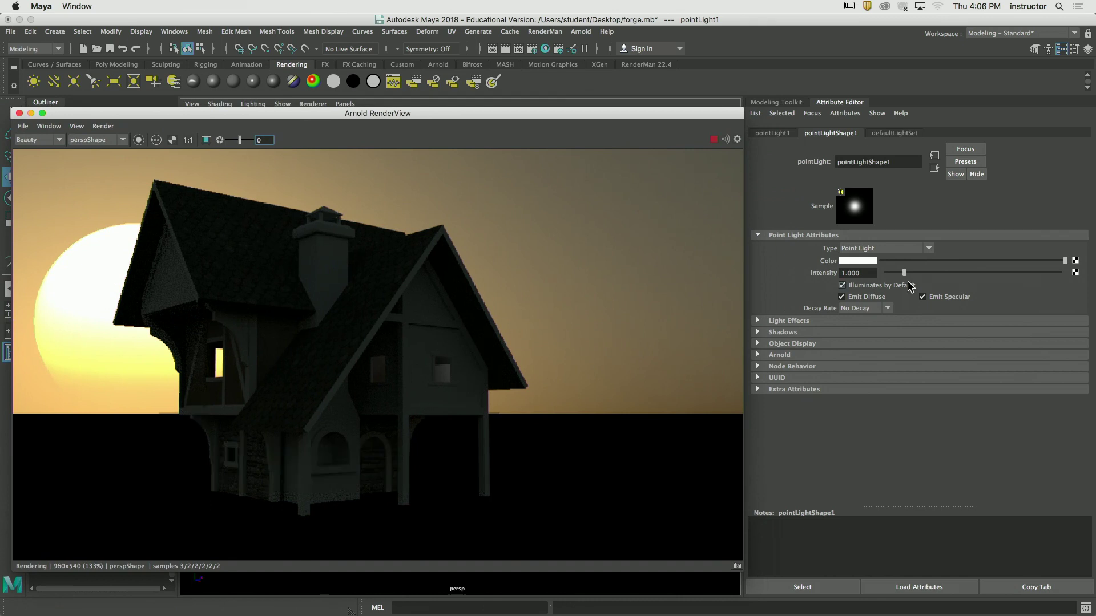
drag(904, 273, 972, 285)
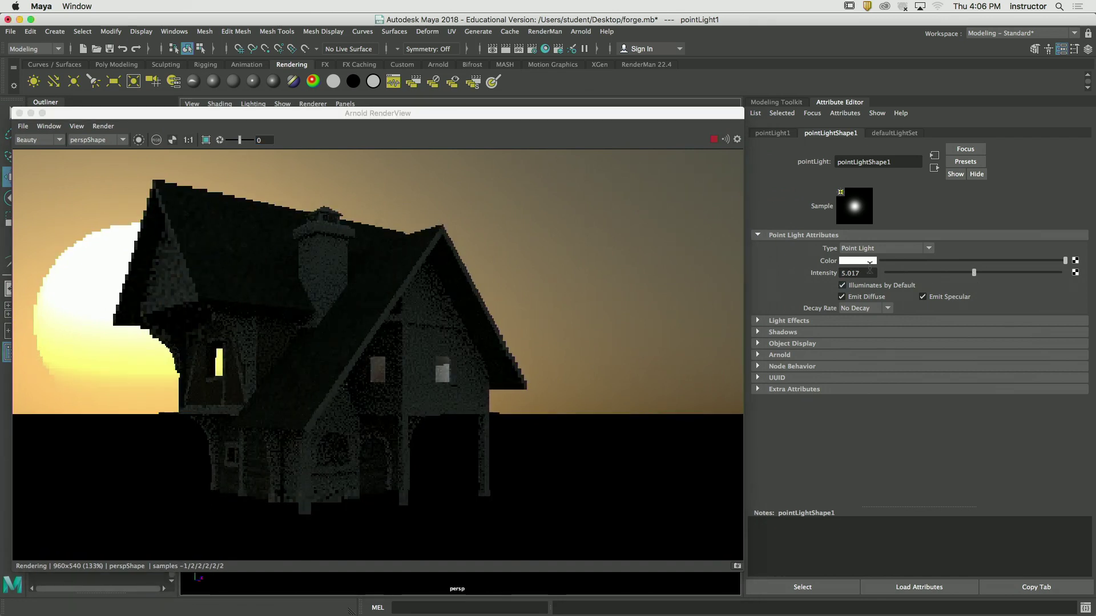
click(857, 261)
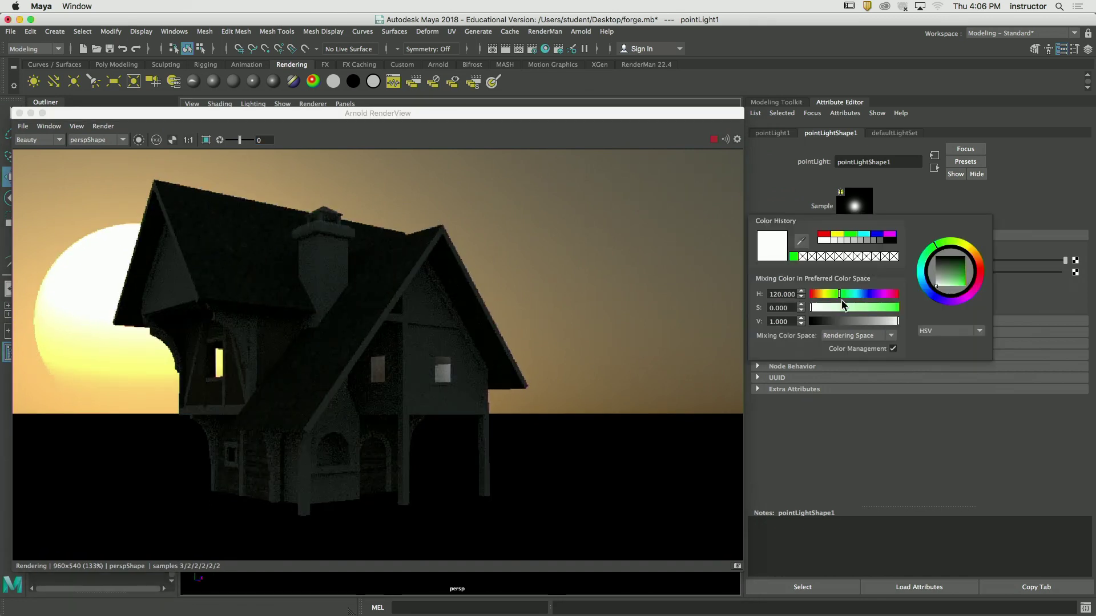
click(837, 234)
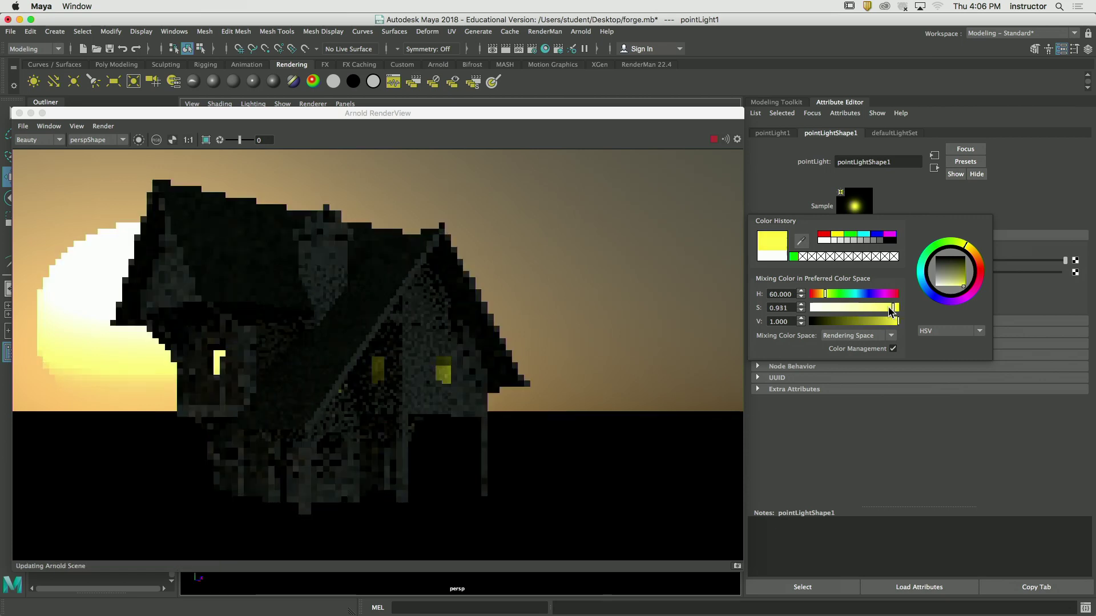
drag(898, 308, 832, 313)
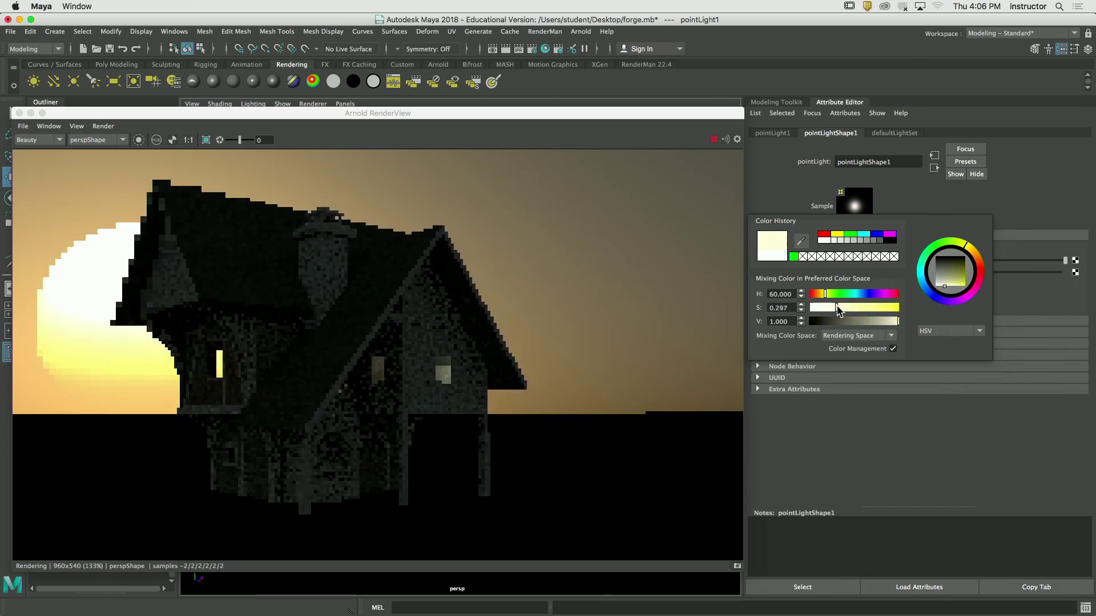
Warm the point light's color to an orange-yellow with hue 37.241 and saturation 0.745
click(973, 255)
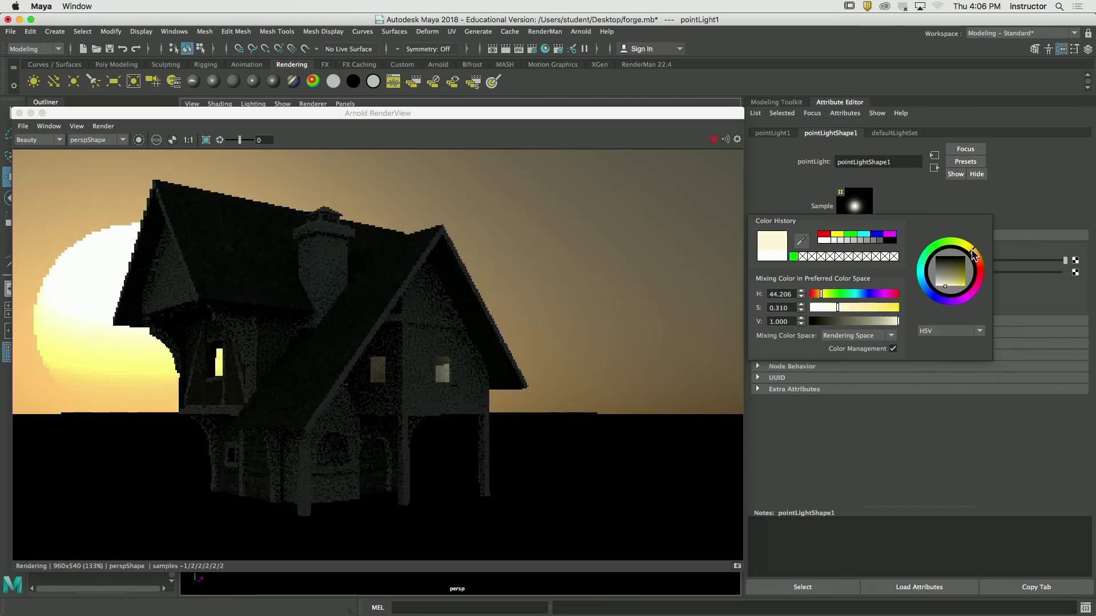
click(975, 273)
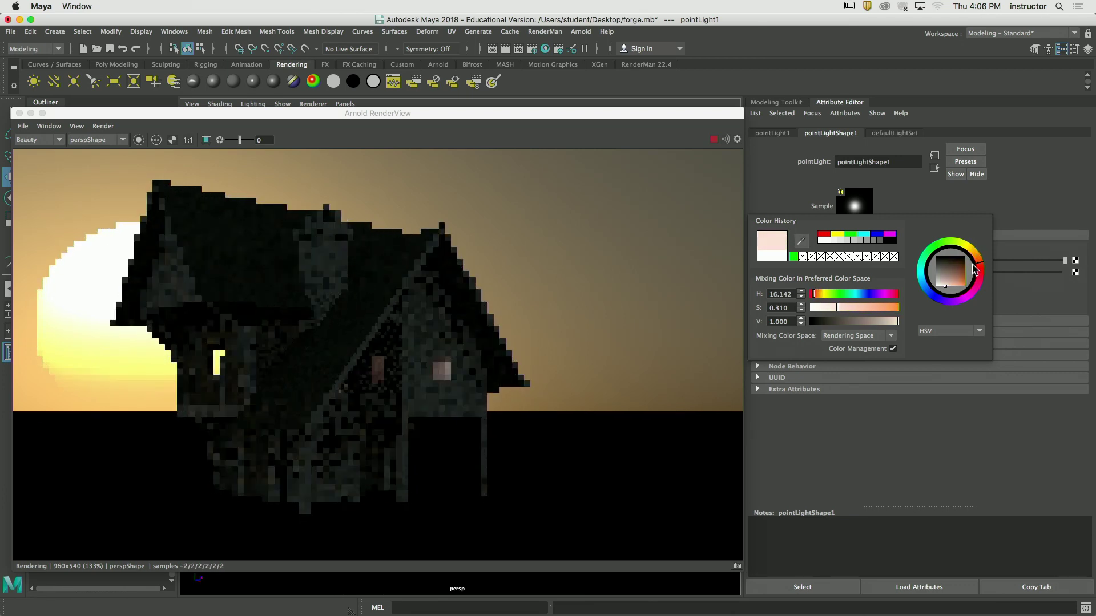
click(820, 294)
click(818, 293)
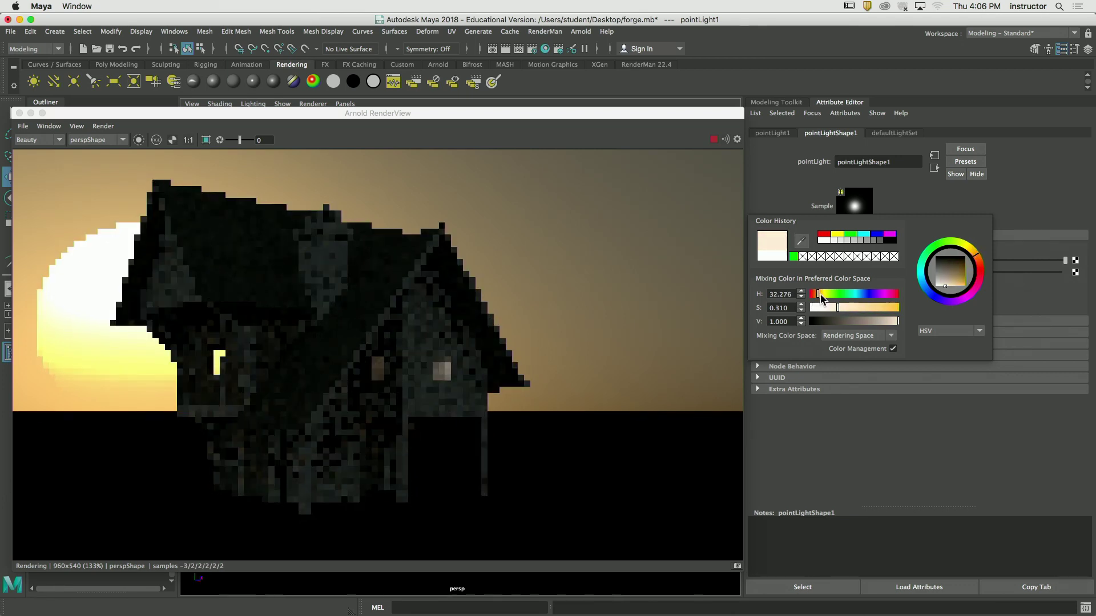
click(857, 308)
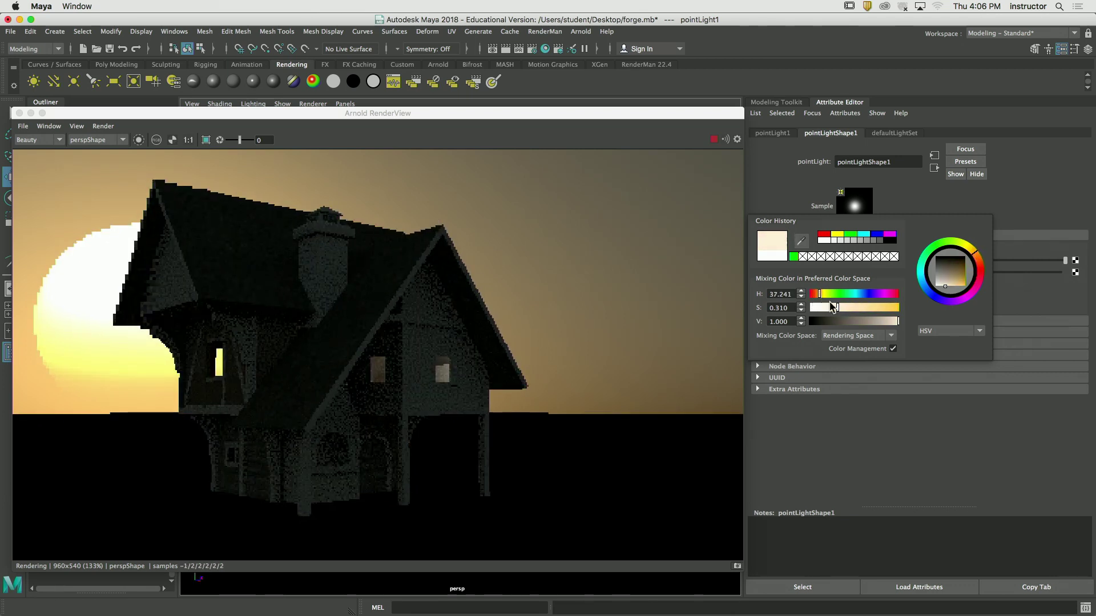
click(876, 309)
click(876, 309)
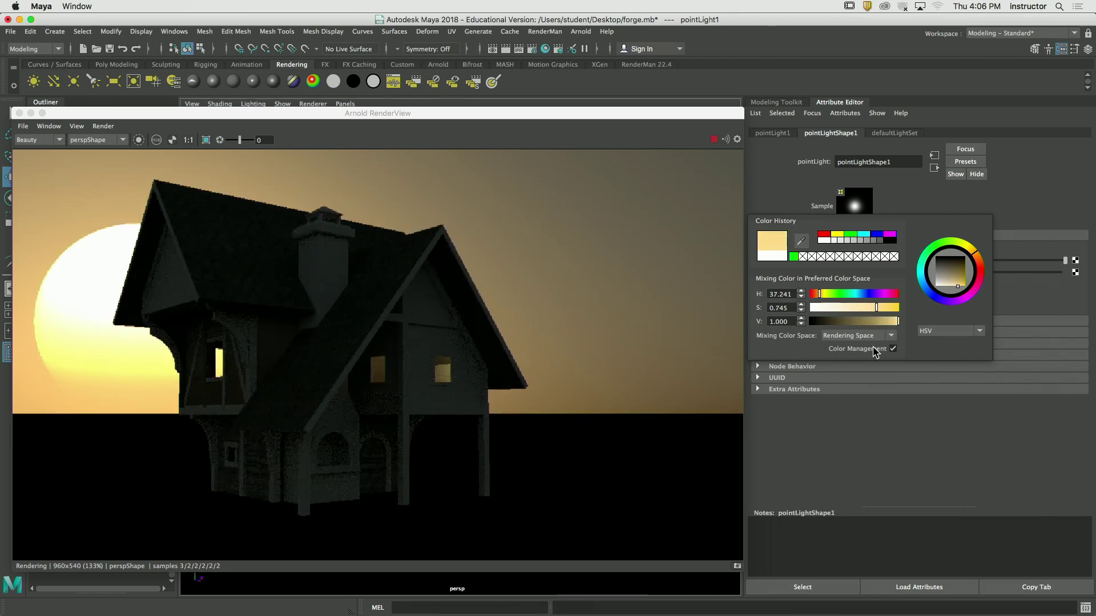
Create a directional light and move it away from the house, out beside the stone ground floor
drag(455, 114, 671, 118)
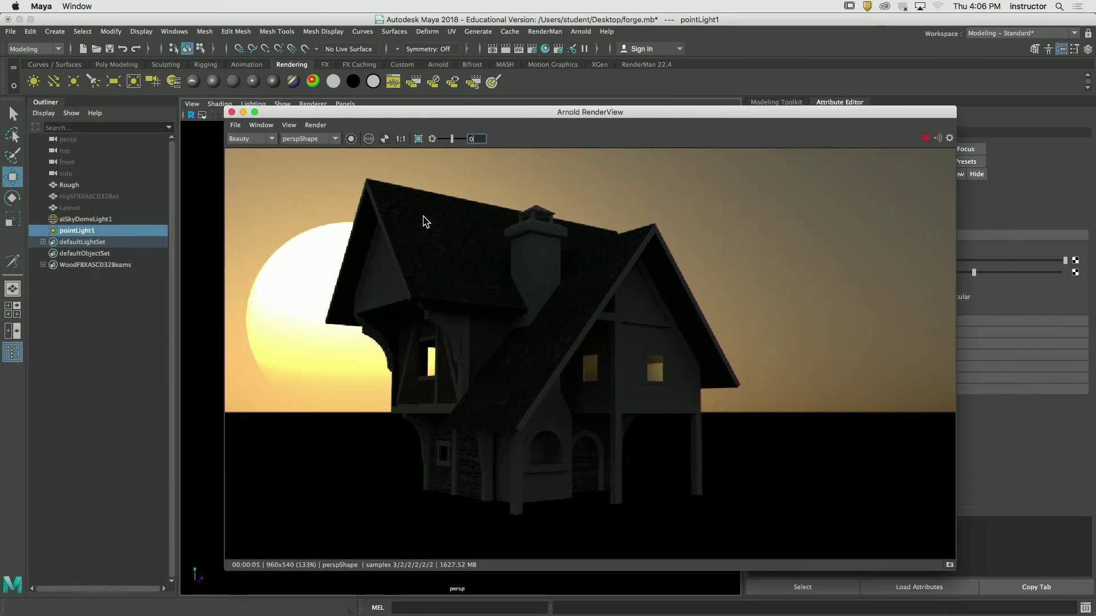
drag(287, 112, 371, 160)
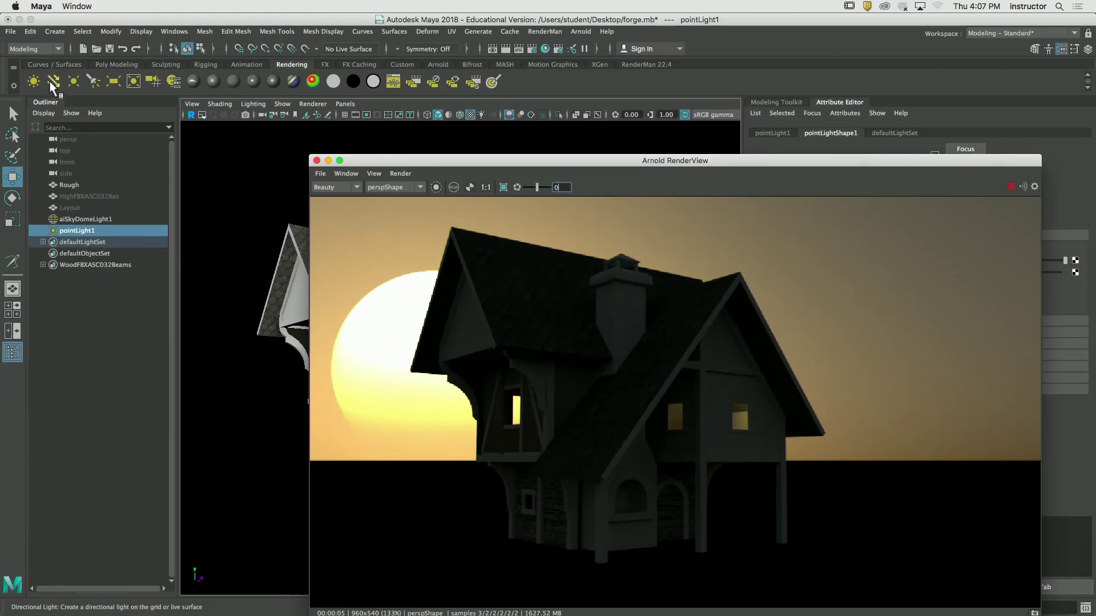
click(53, 84)
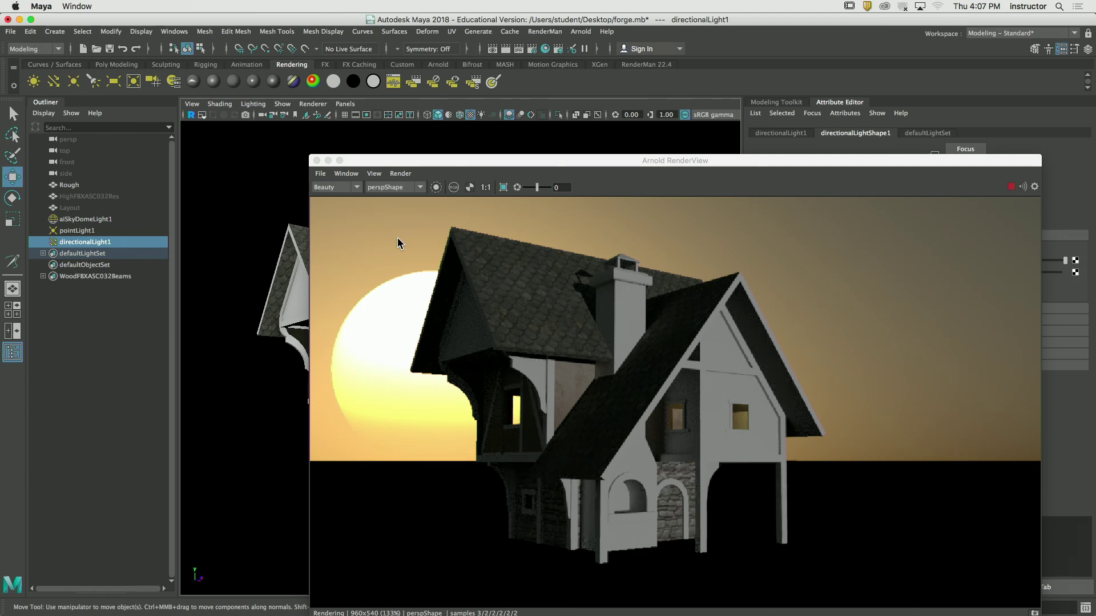
drag(445, 161, 710, 192)
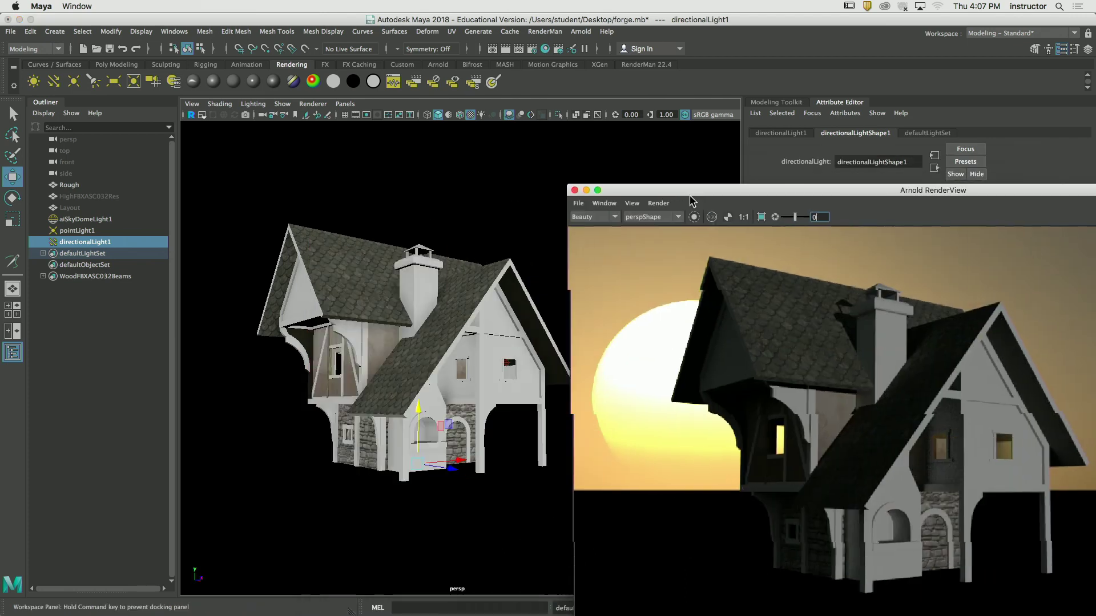
drag(455, 462, 294, 434)
Rotate the directional light to about -43.6 degrees in X, checking its effect in the live render
key(e)
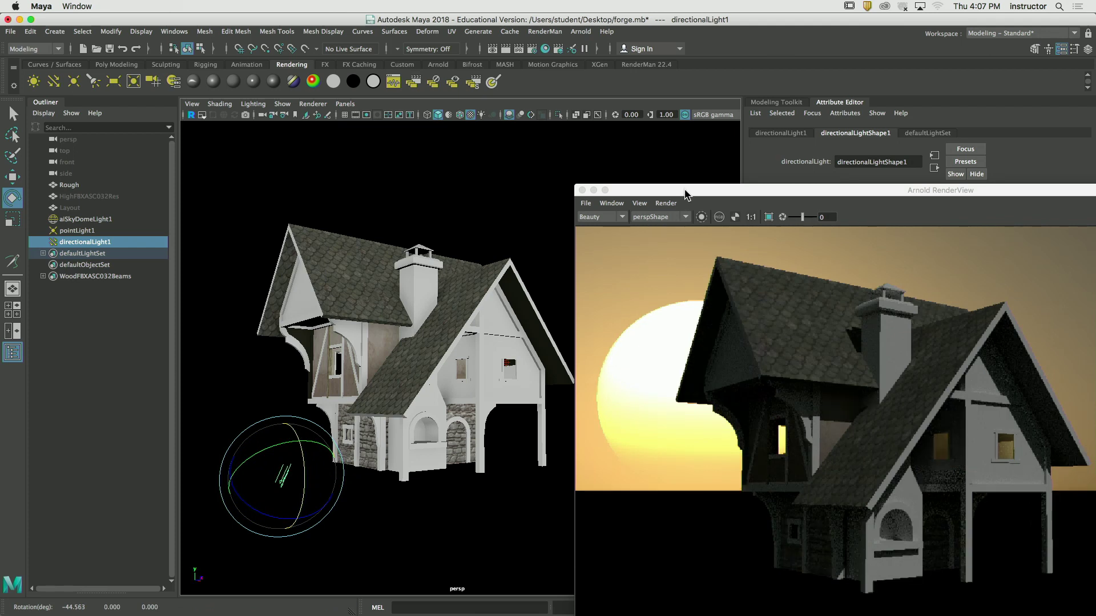
drag(685, 194, 428, 152)
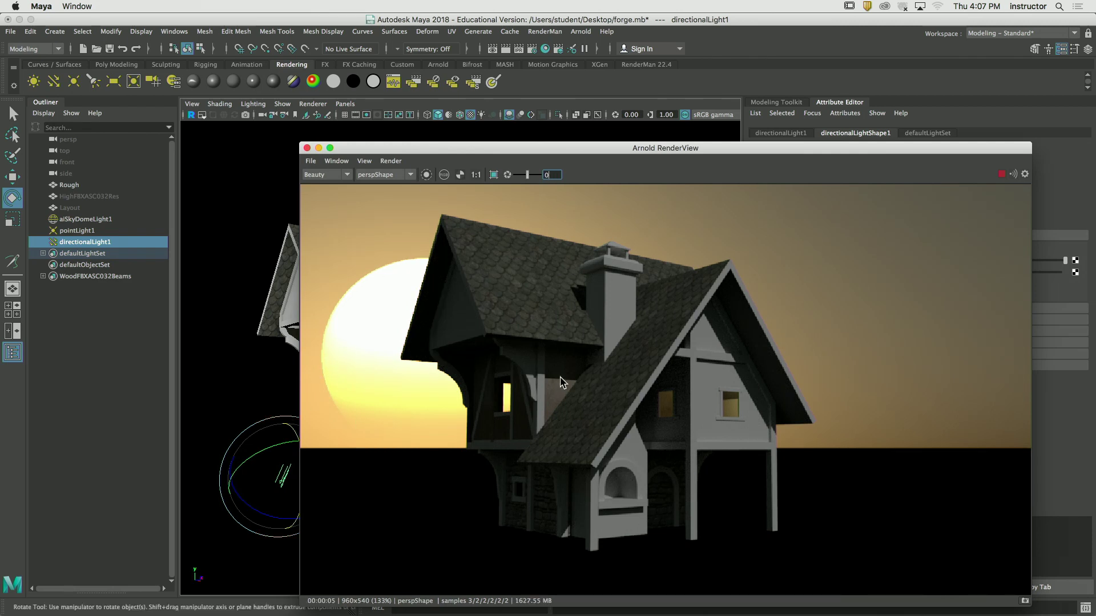
drag(492, 154, 571, 147)
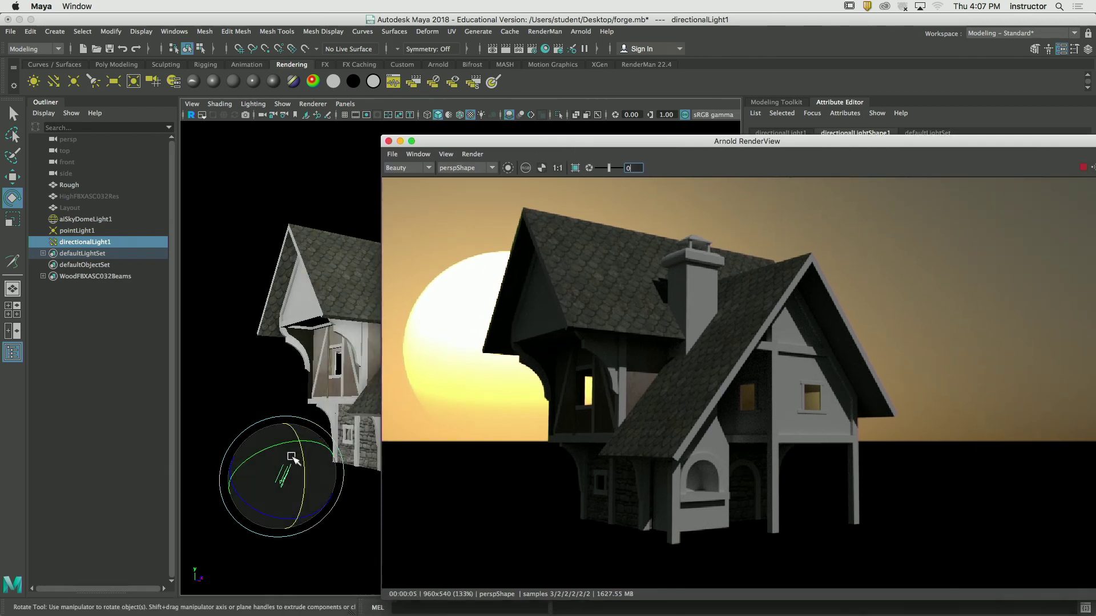
mouse_move(306, 471)
mouse_down()
mouse_move(300, 505)
mouse_move(293, 453)
mouse_up()
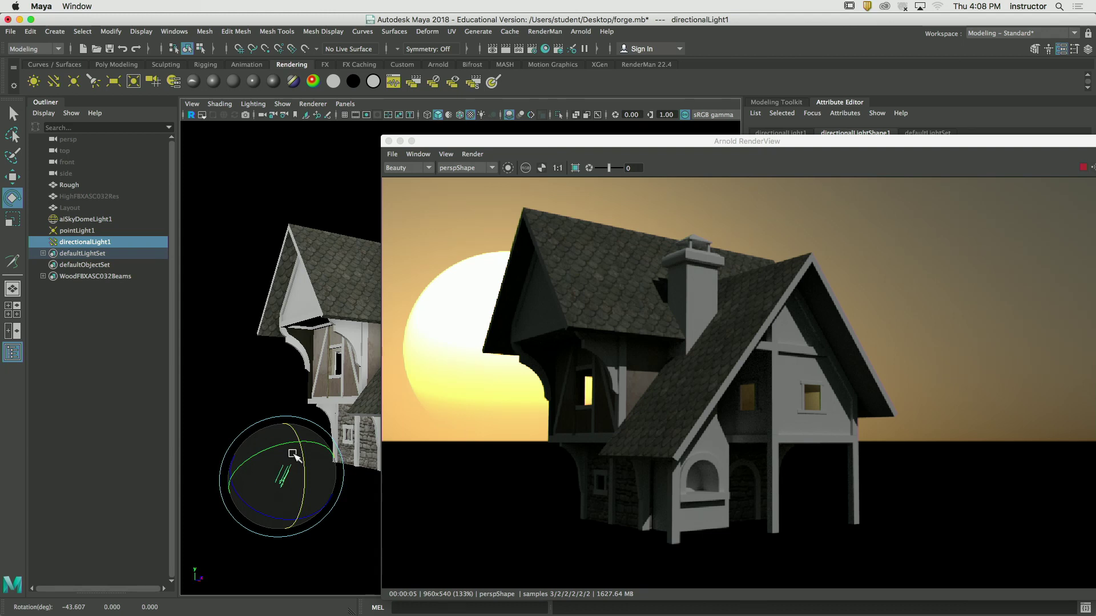
Review the directional light's Depth Map and Raytrace shadow attributes
key(q)
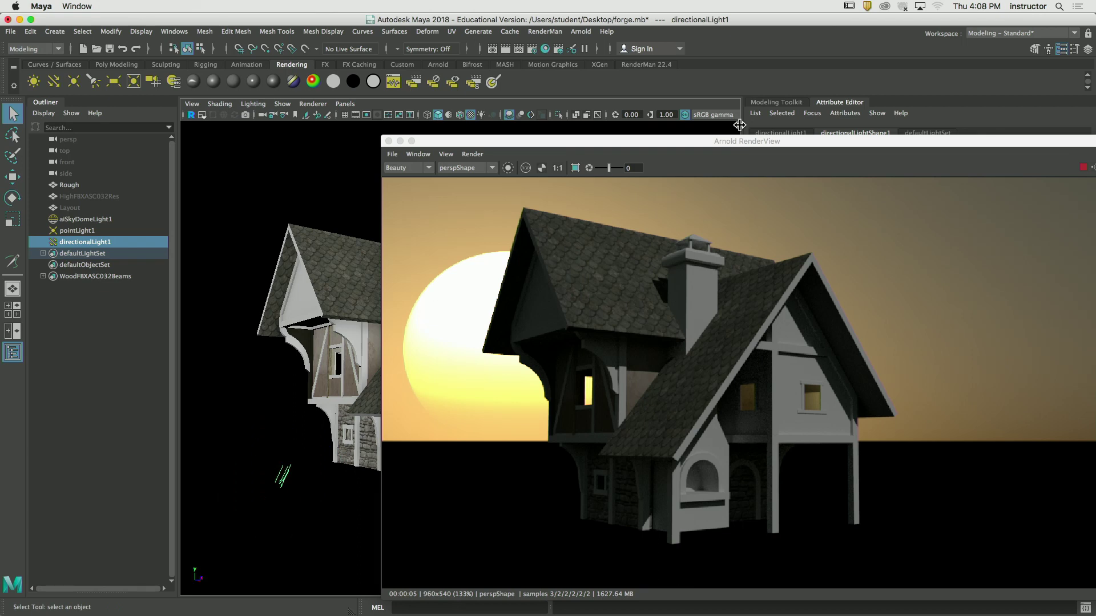
drag(753, 142, 368, 110)
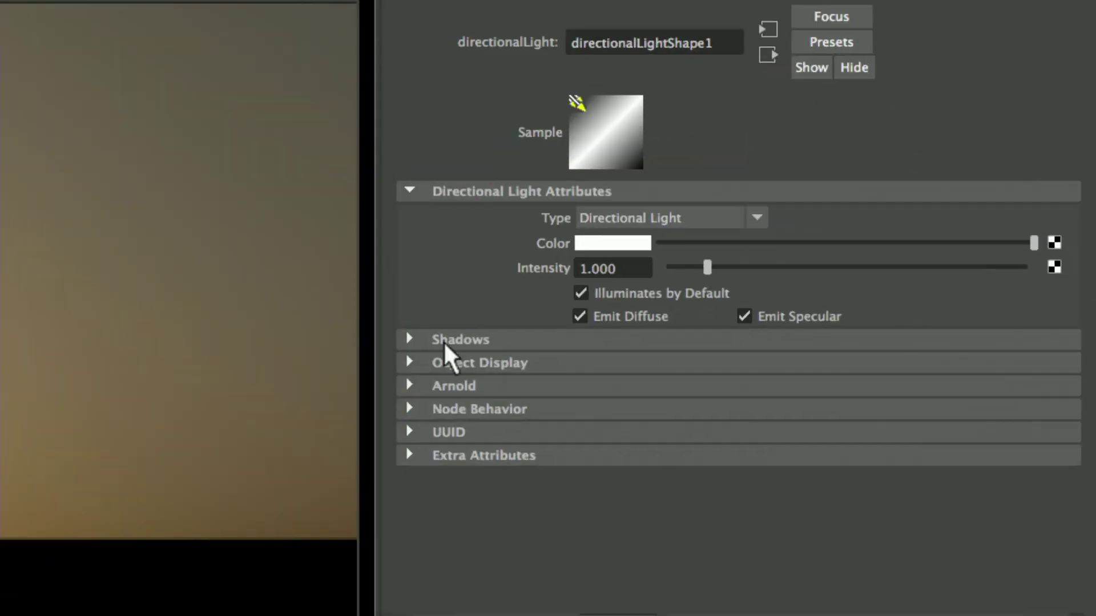
click(774, 308)
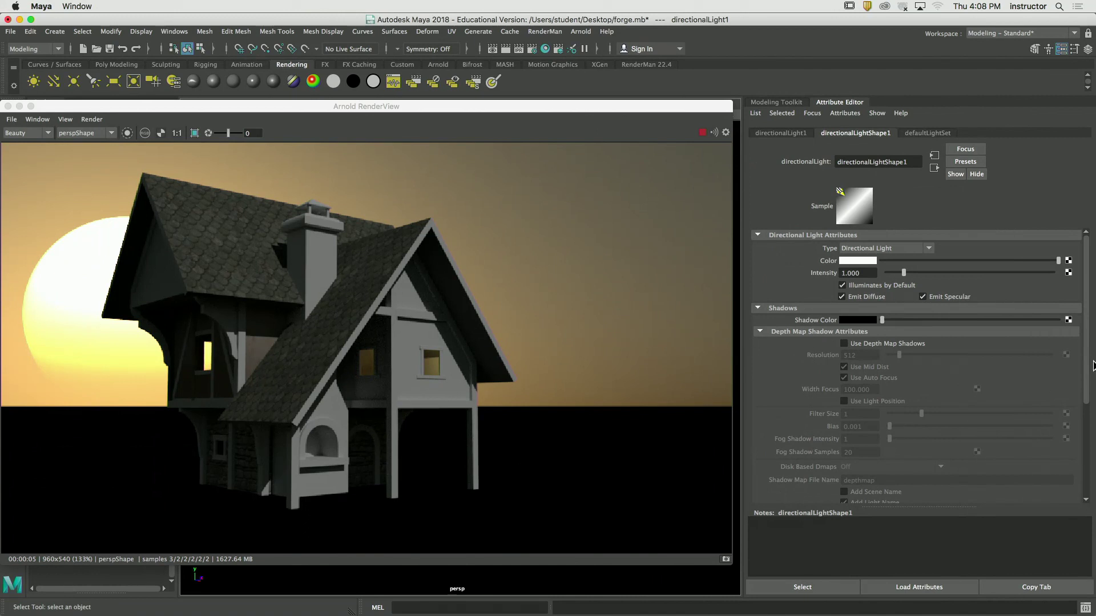
scroll(1090, 371, down, 5)
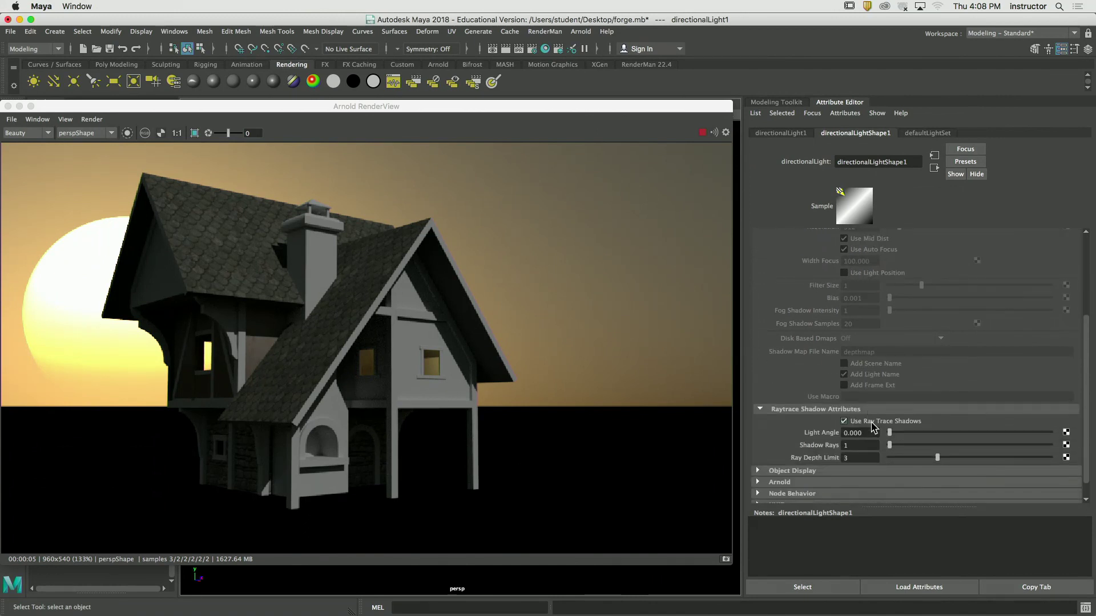
click(760, 409)
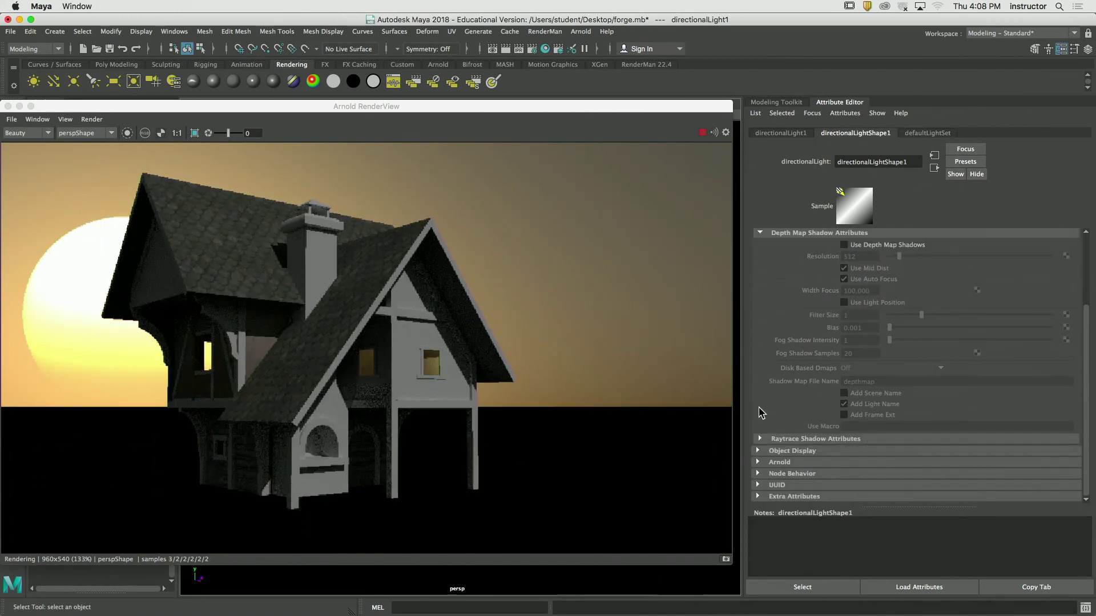
drag(1088, 394, 1086, 294)
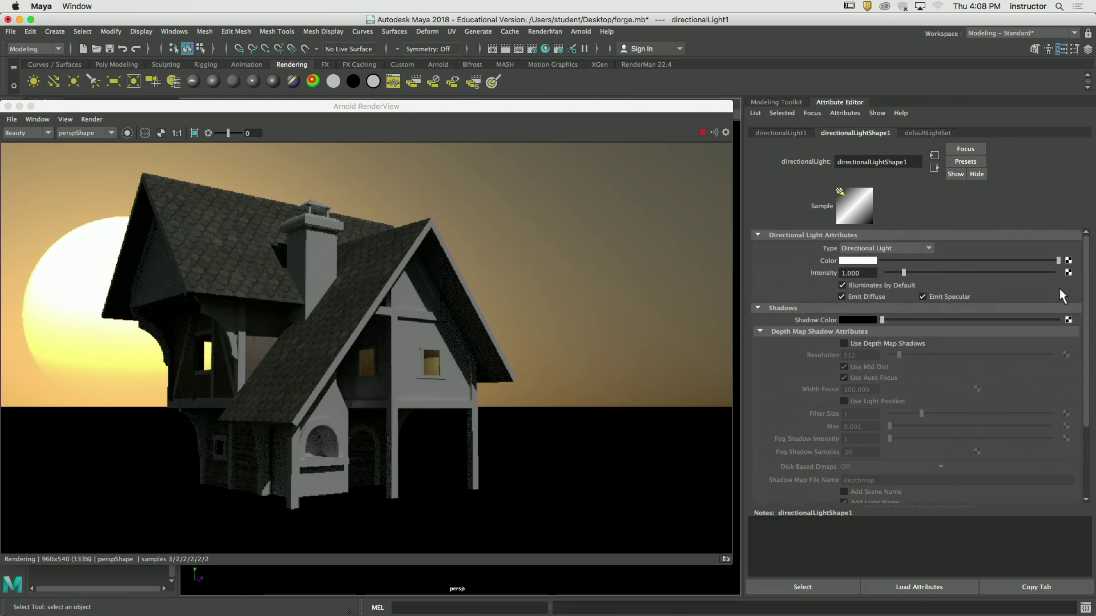
click(759, 332)
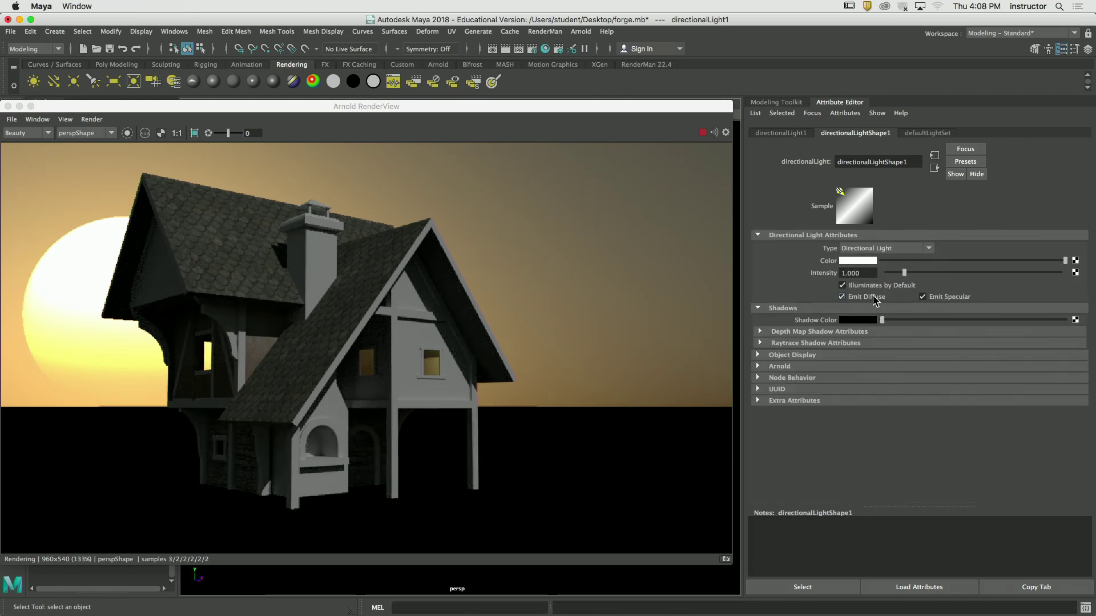
Try switching the directional light's Illuminates by Default off and back on, and check the available light types
click(879, 286)
click(879, 286)
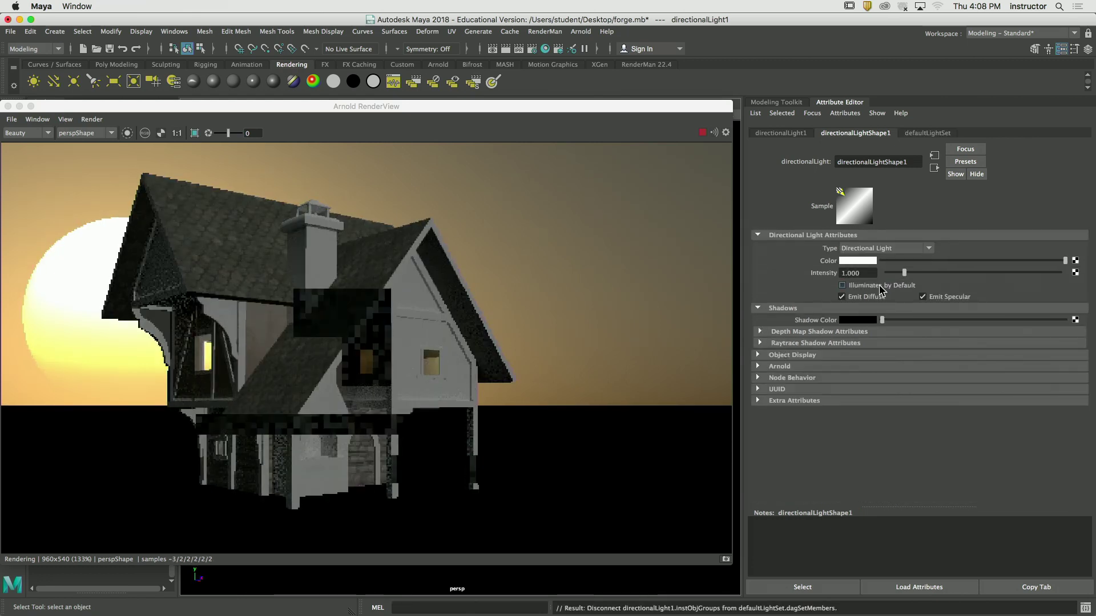
click(866, 250)
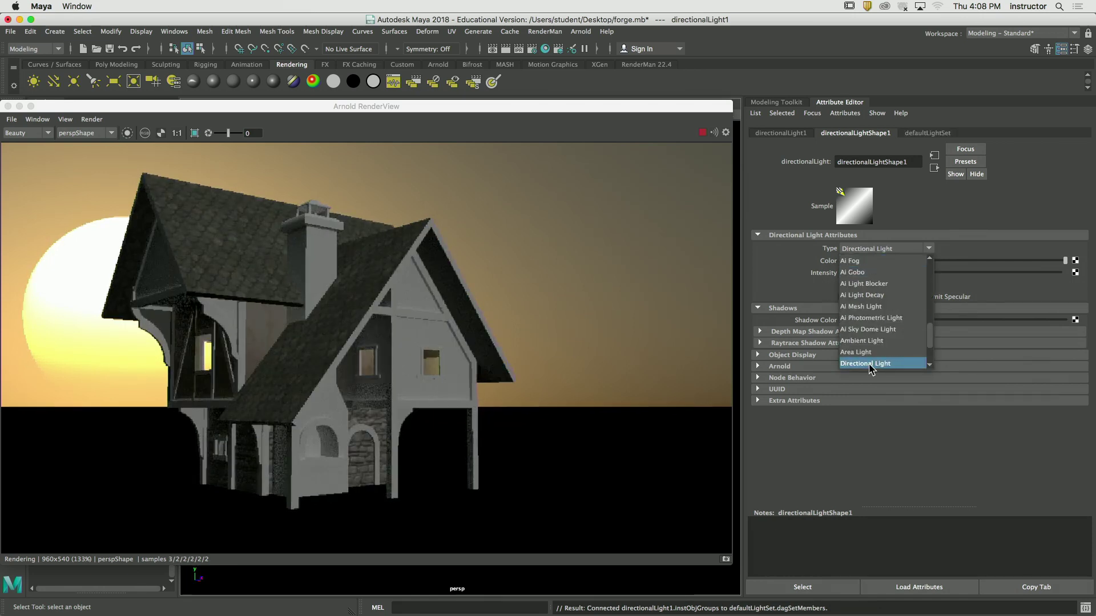
click(868, 463)
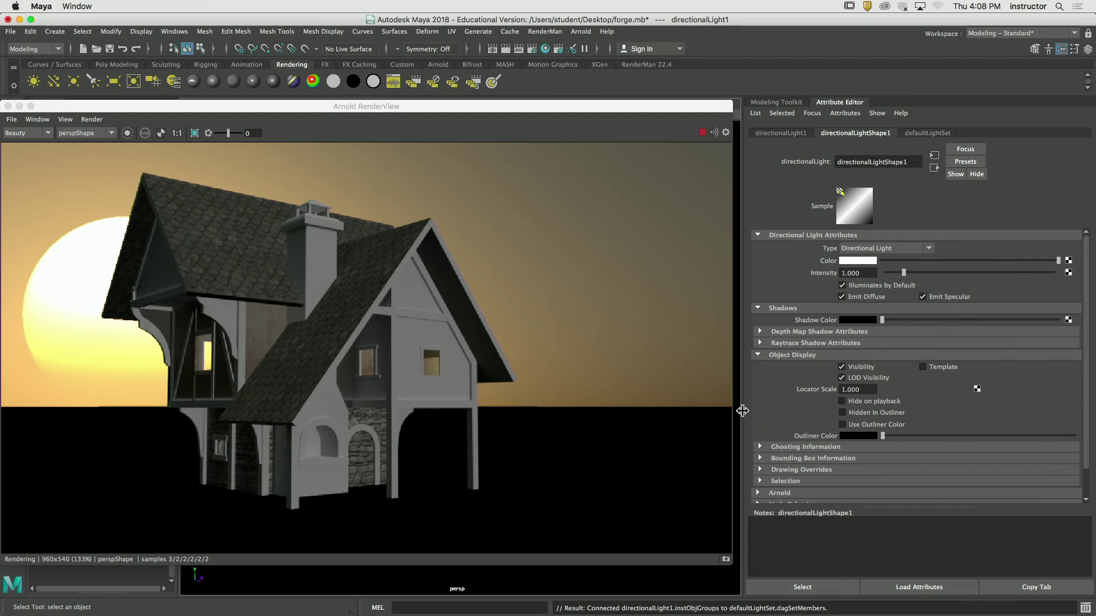
click(778, 353)
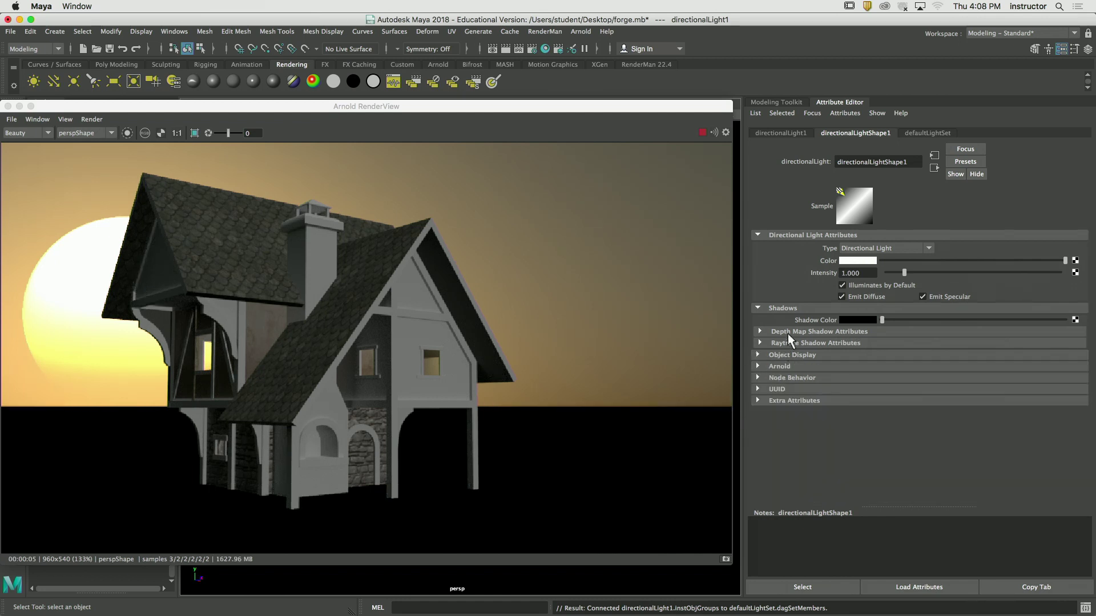
Try Use Depth Map Shadows on the directional light, and switch the option back off
click(788, 332)
click(878, 344)
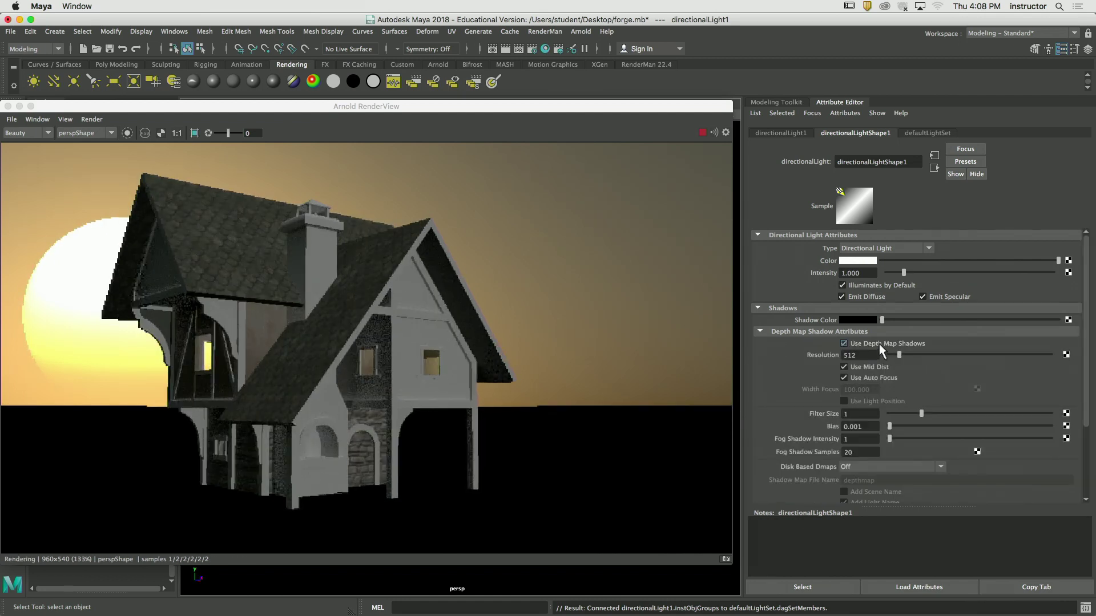
click(879, 344)
click(799, 332)
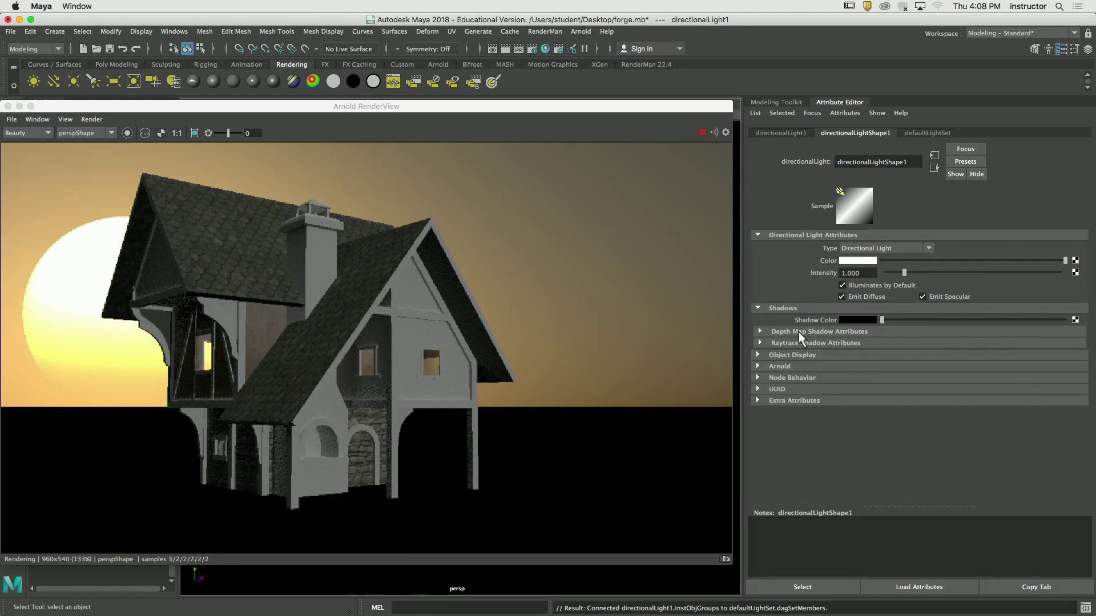
Turn off Cast Shadows in the directional light's Arnold attributes and check the effect in the live render
click(790, 401)
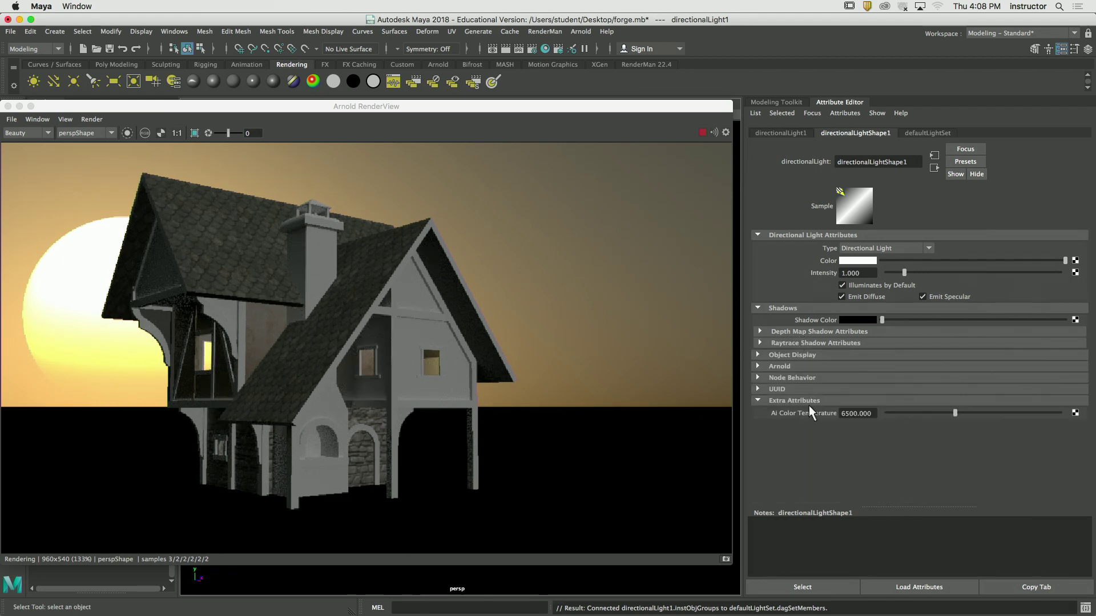
click(816, 402)
click(802, 379)
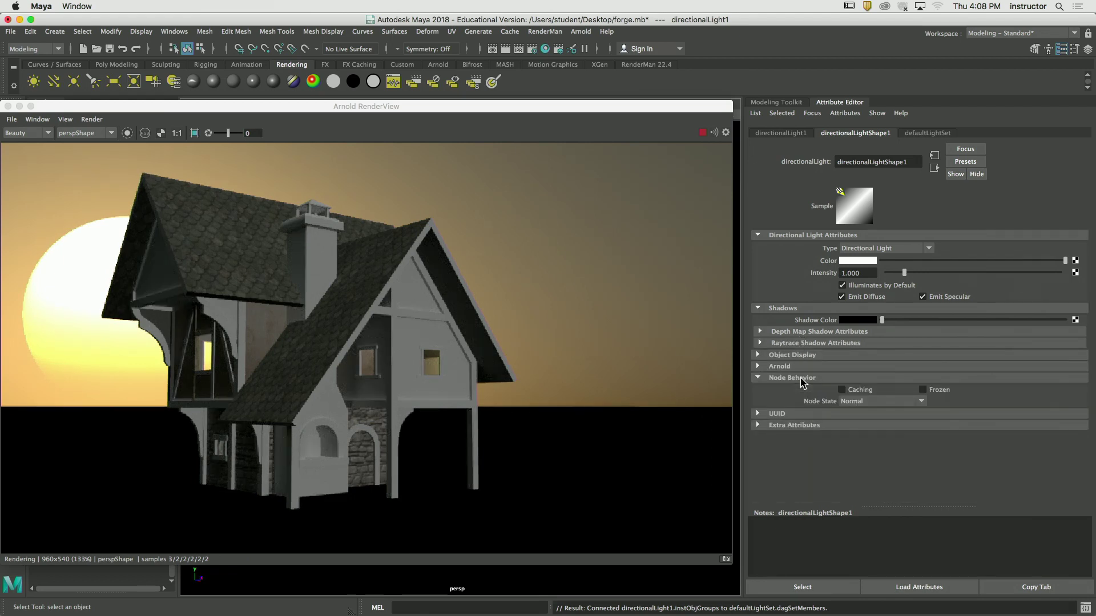
click(802, 378)
click(799, 367)
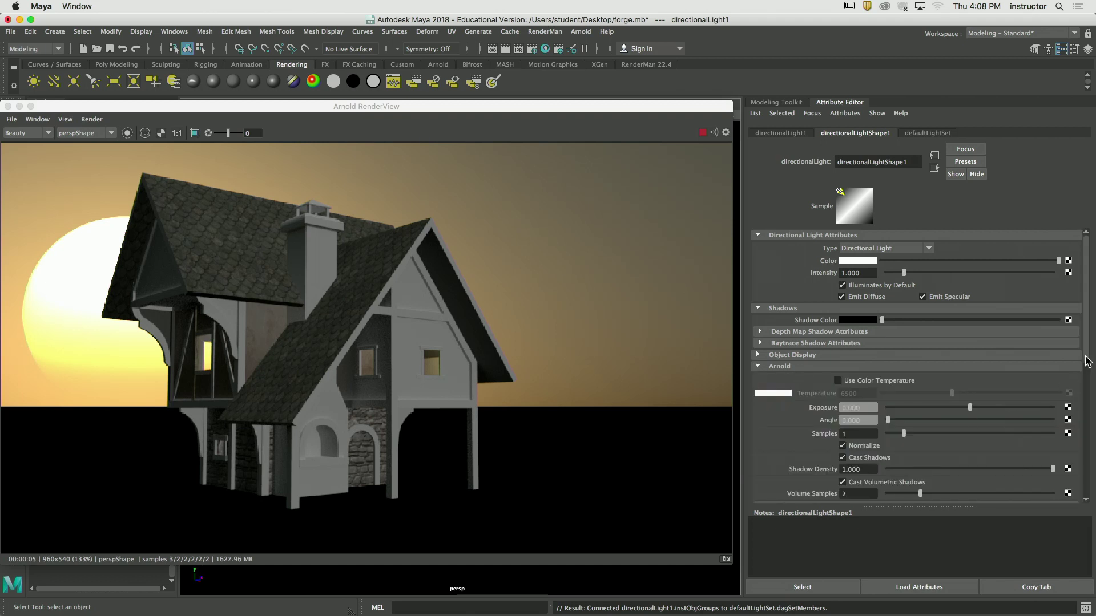
drag(1086, 361, 1086, 371)
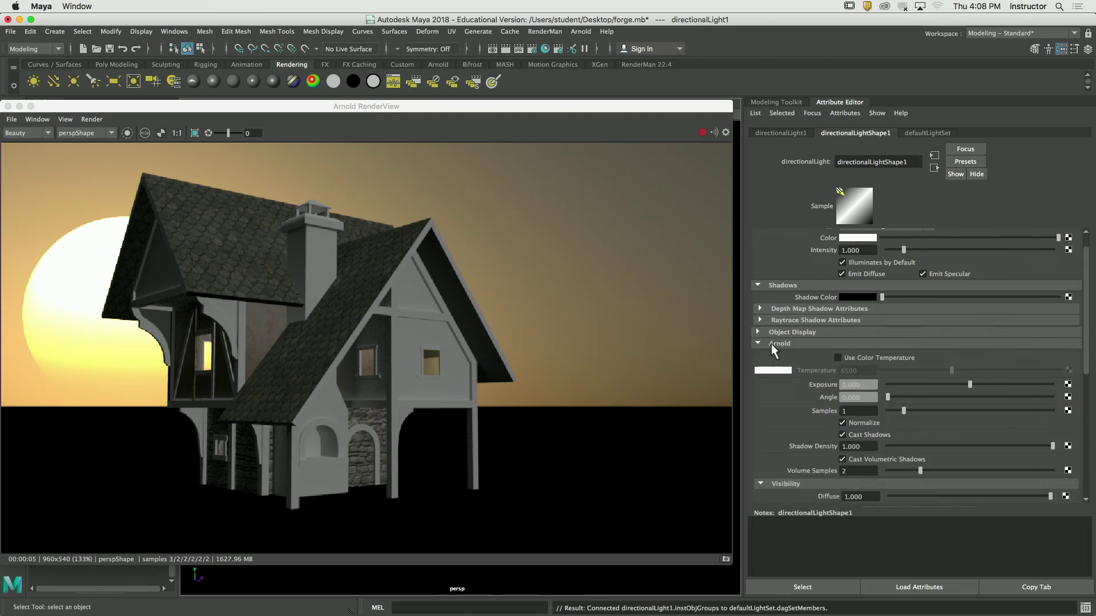
drag(368, 111, 335, 127)
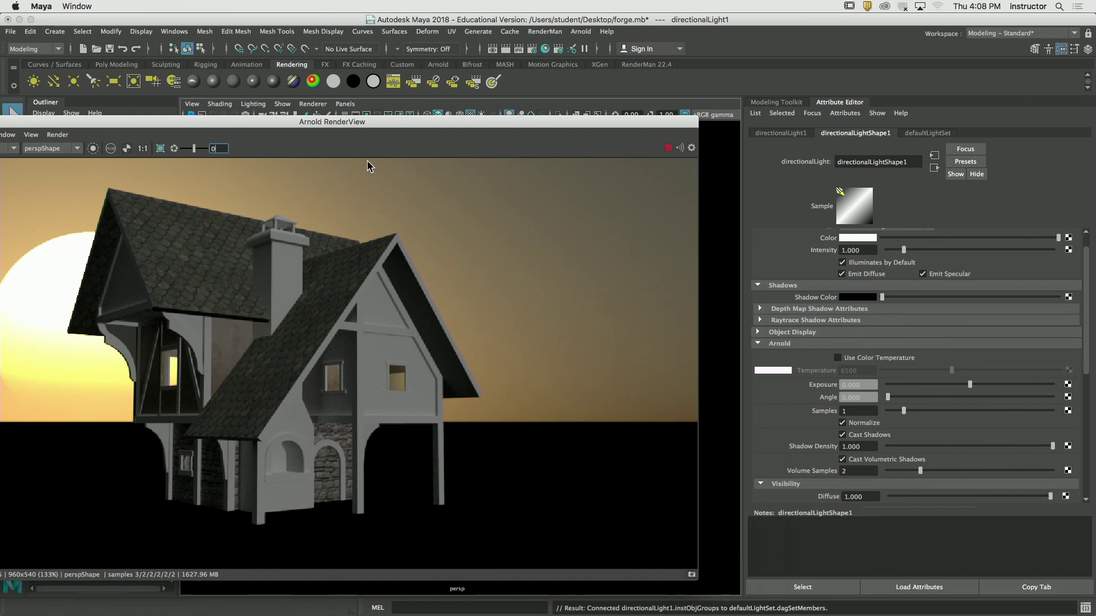
click(841, 436)
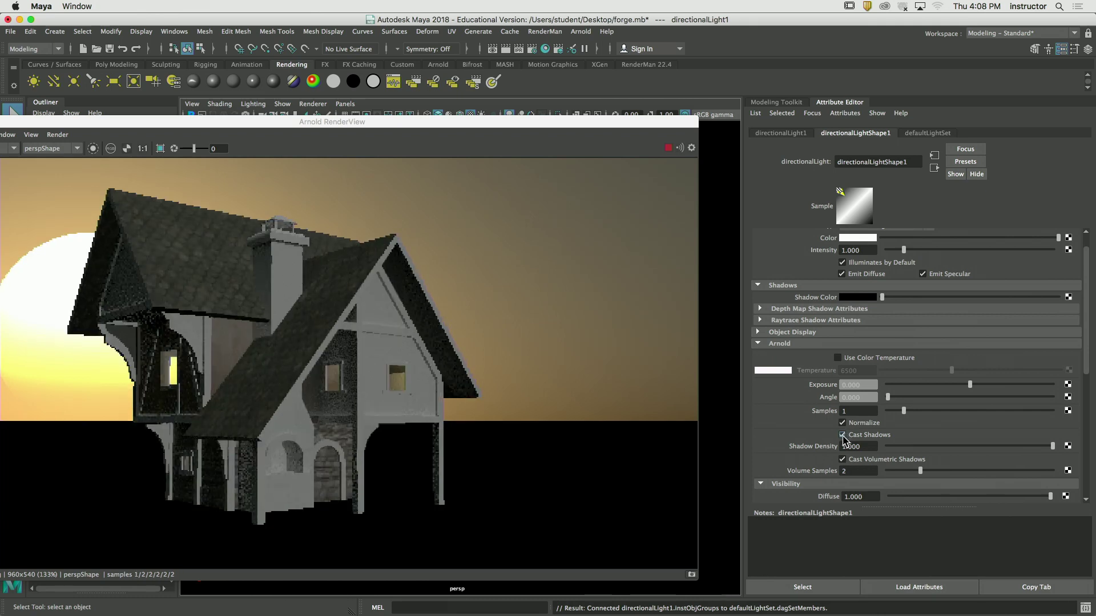
click(478, 350)
mouse_move(478, 348)
alt+mouse_down()
mouse_move(447, 347)
mouse_move(487, 350)
alt+mouse_up()
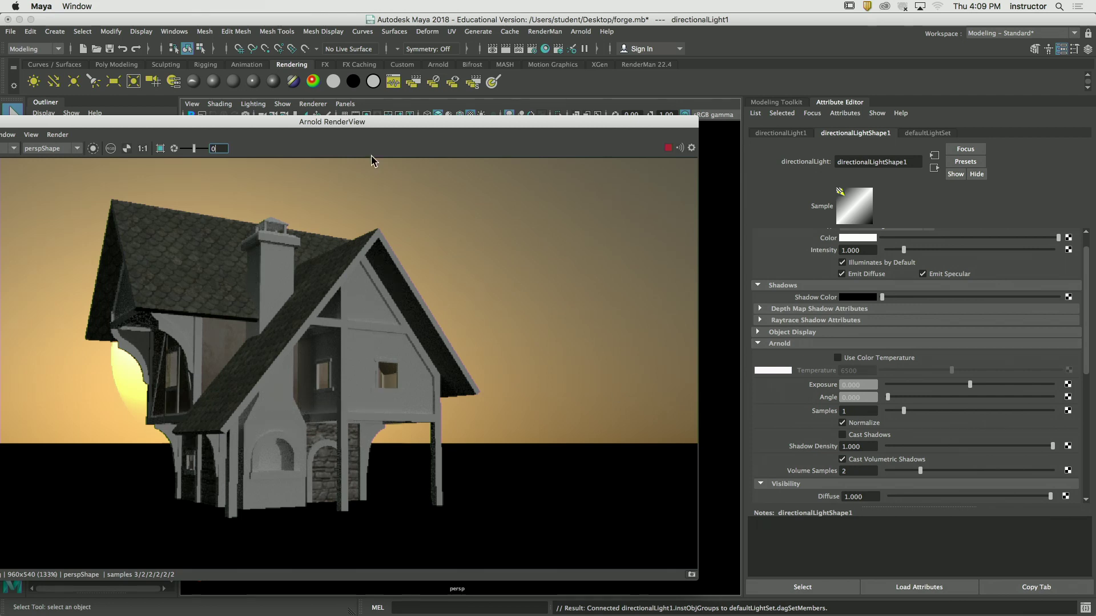
Reselect the directional light and rotate it to about -47.8, 29.4 and -28.4 degrees in X, Y and Z
drag(354, 127, 802, 159)
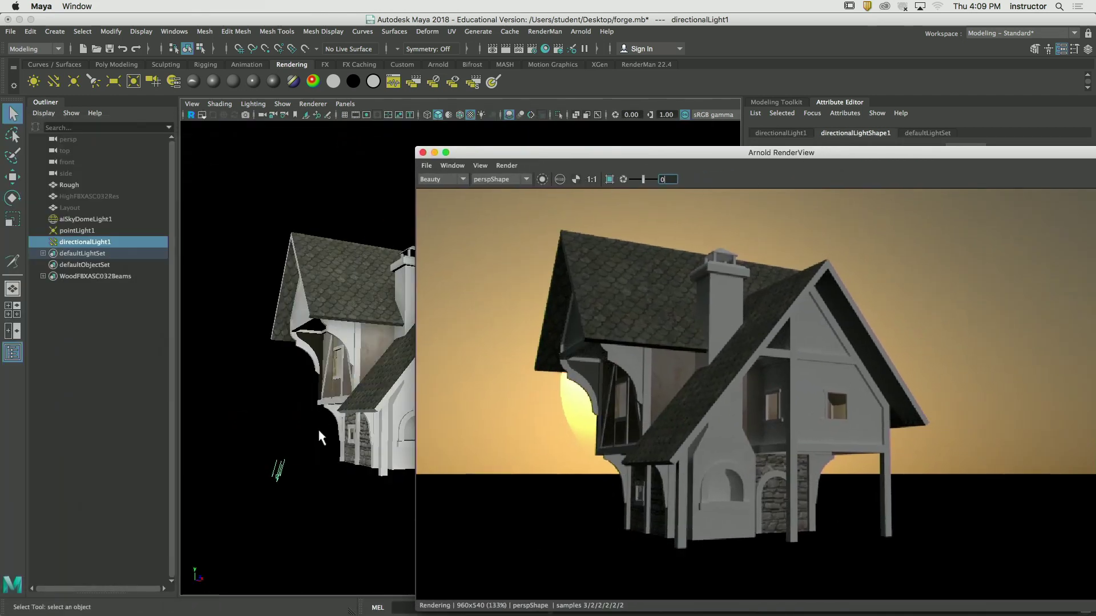
click(267, 446)
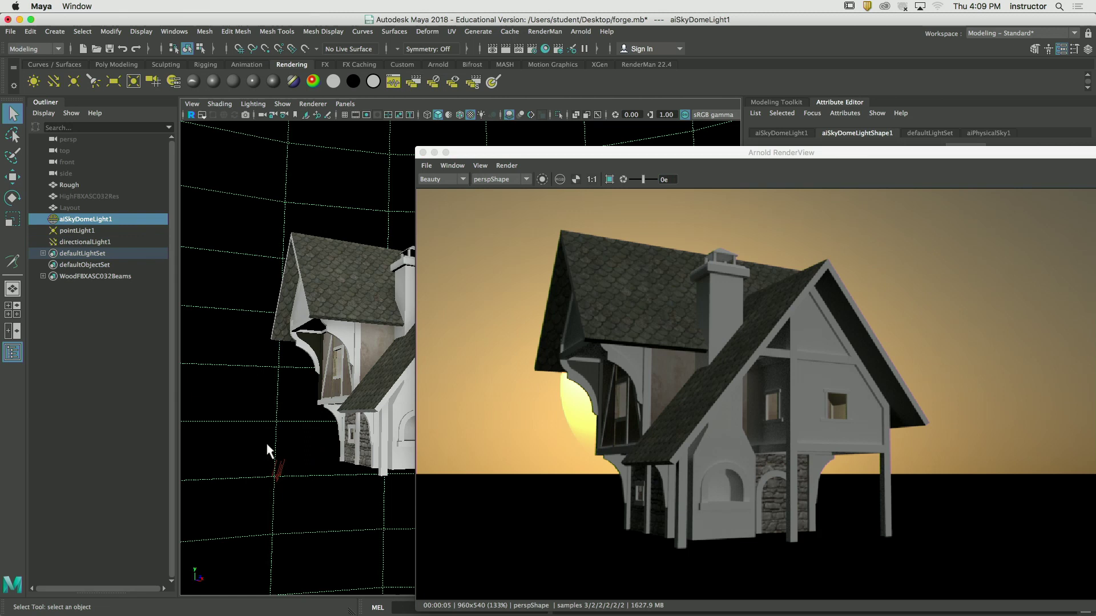
click(281, 472)
key(e)
mouse_move(295, 475)
mouse_down()
mouse_move(279, 436)
mouse_move(288, 457)
mouse_up()
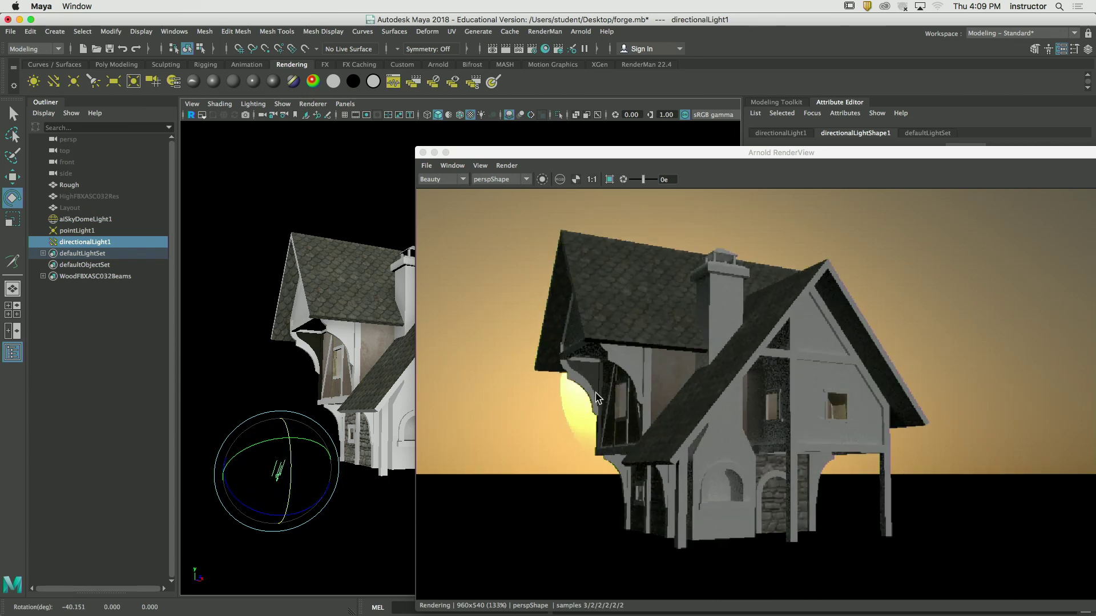
drag(622, 160, 600, 146)
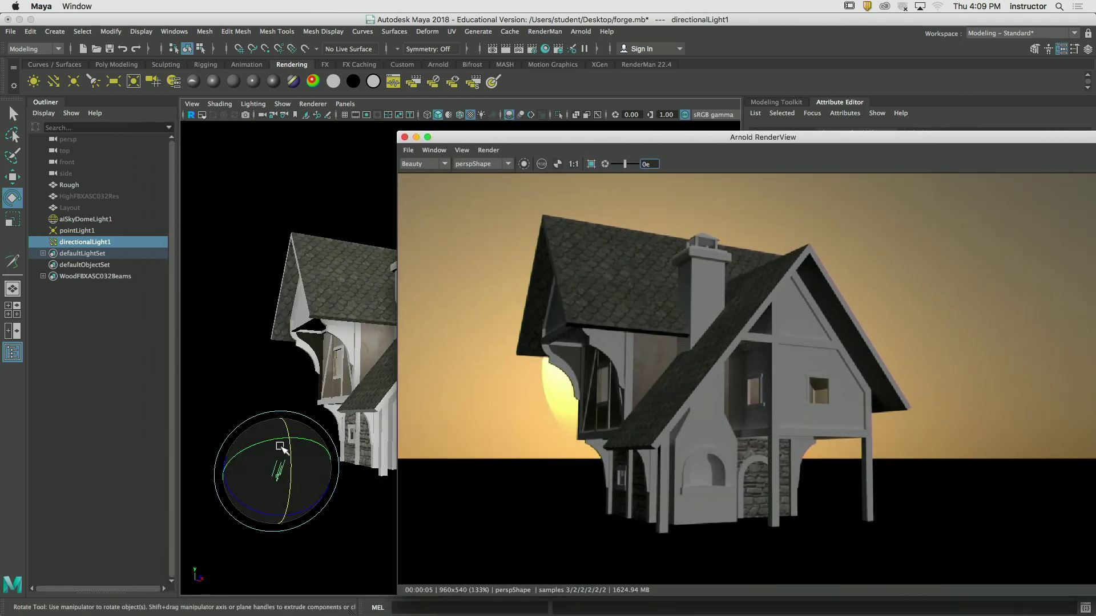
drag(272, 440, 308, 451)
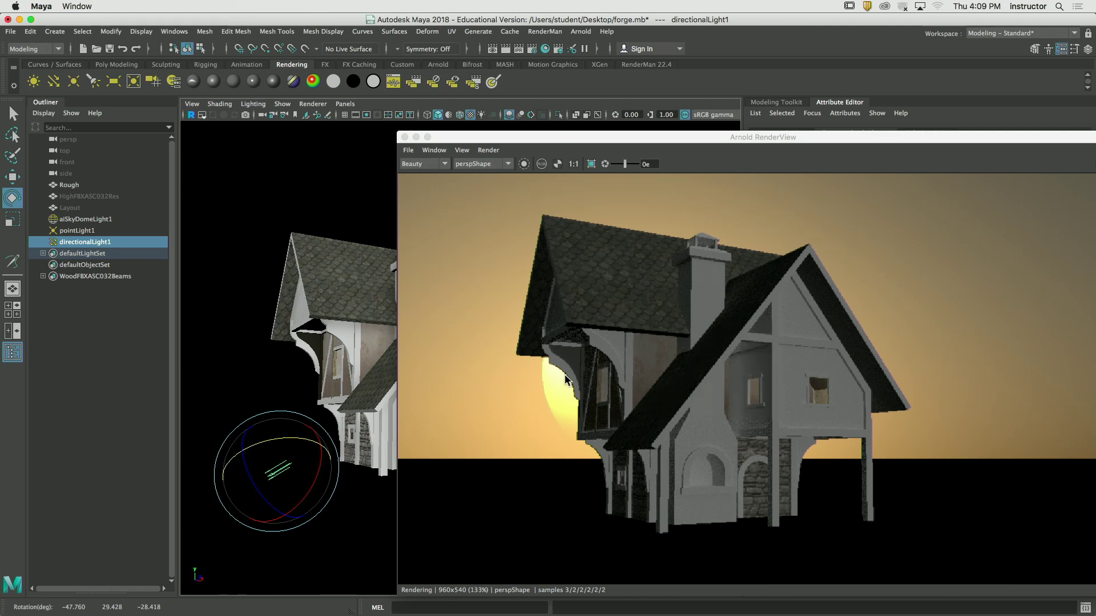
Tint the directional light's color a pale warm yellow with hue 37.241 and saturation 0.352
drag(482, 139, 86, 128)
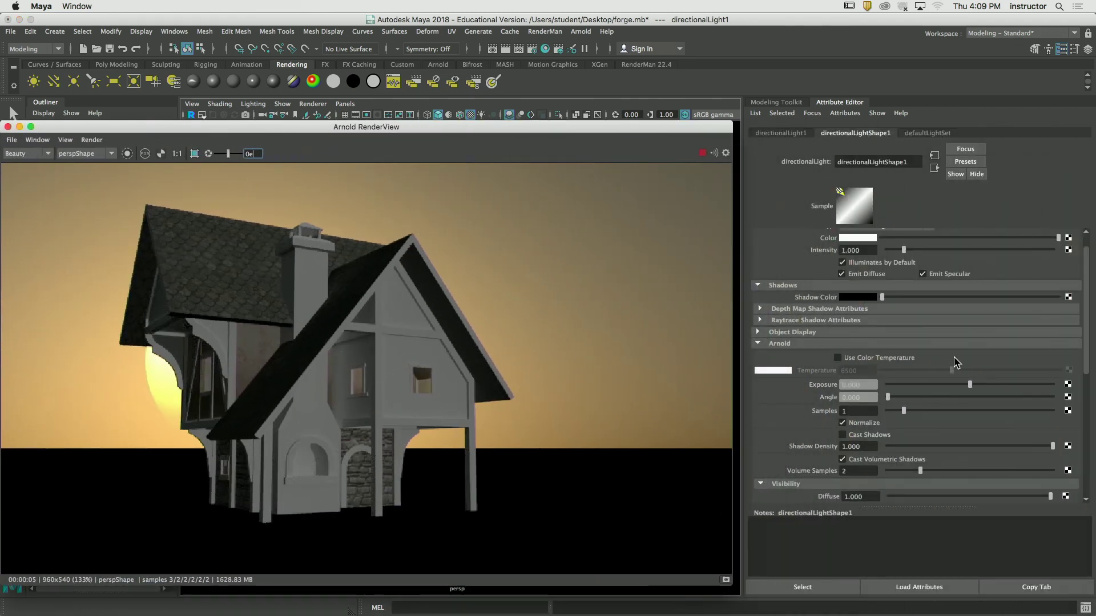
click(852, 238)
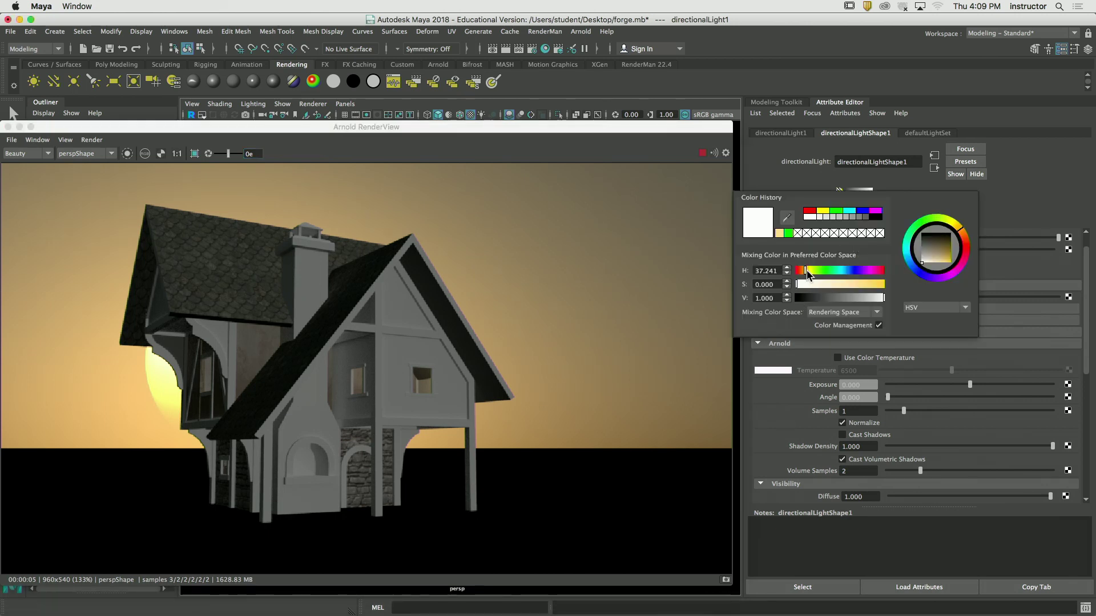
drag(813, 290, 829, 290)
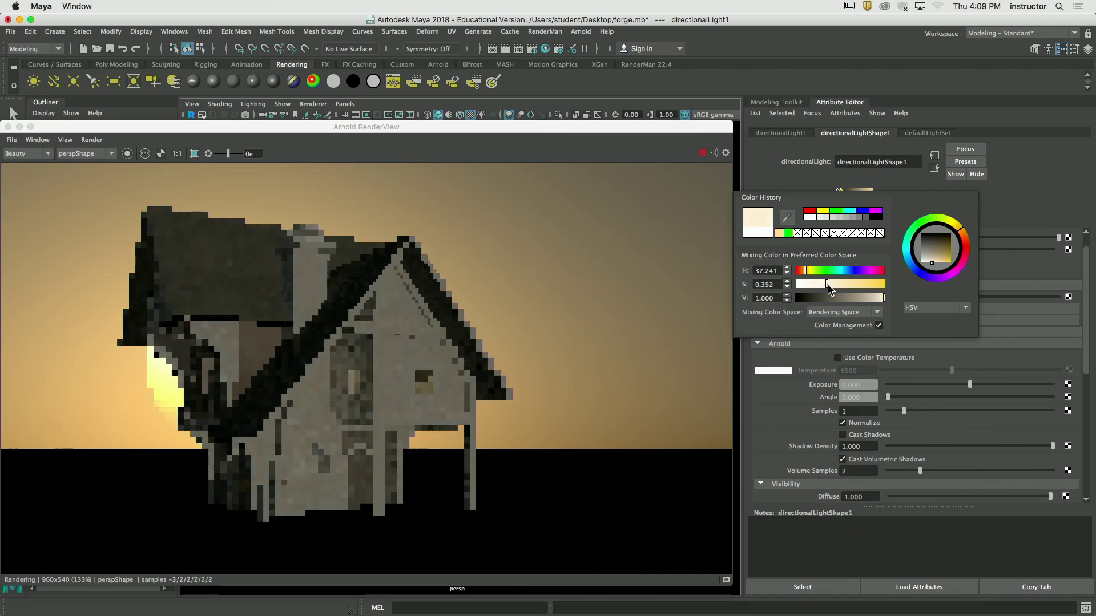
drag(368, 121, 434, 115)
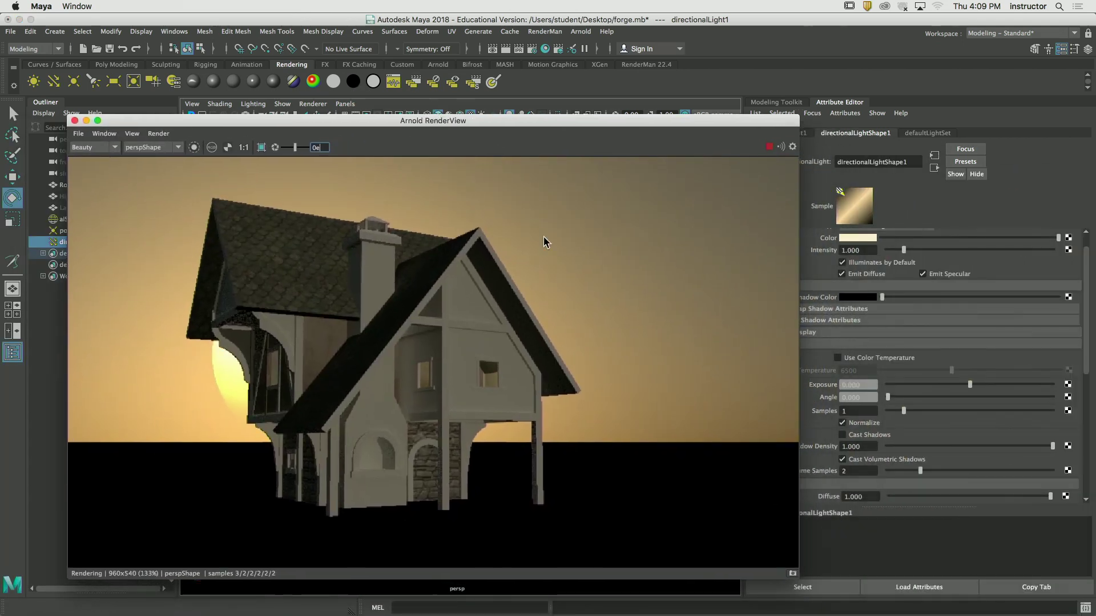
Turn off Emit Specular on the directional light, lower its Arnold Specular visibility to the minimum, and check the render from another angle
drag(1086, 341, 974, 282)
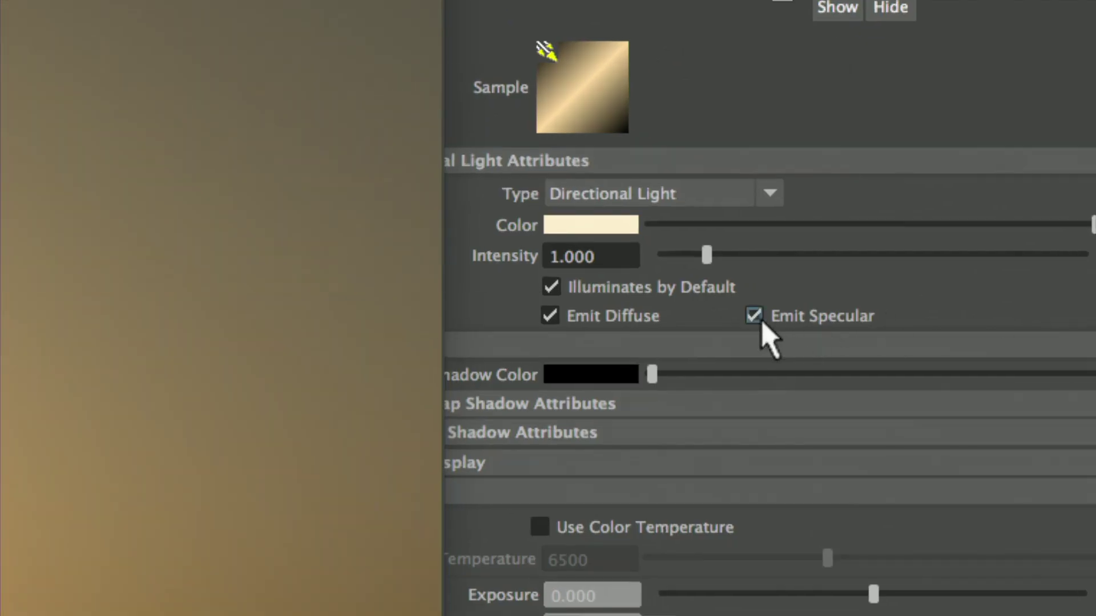
click(922, 297)
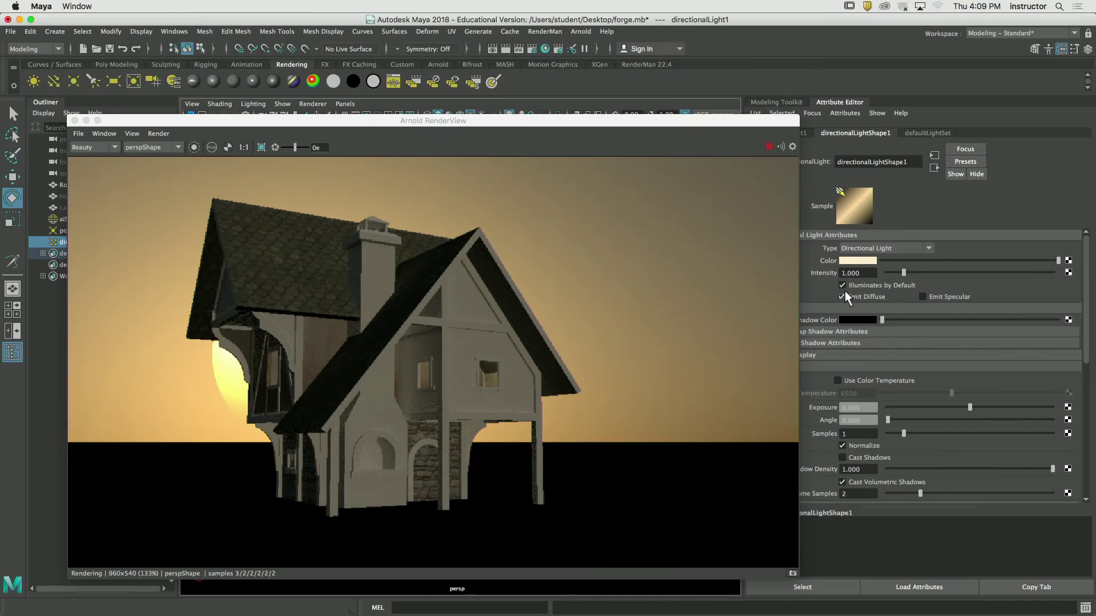
click(843, 297)
scroll(1091, 398, down, 3)
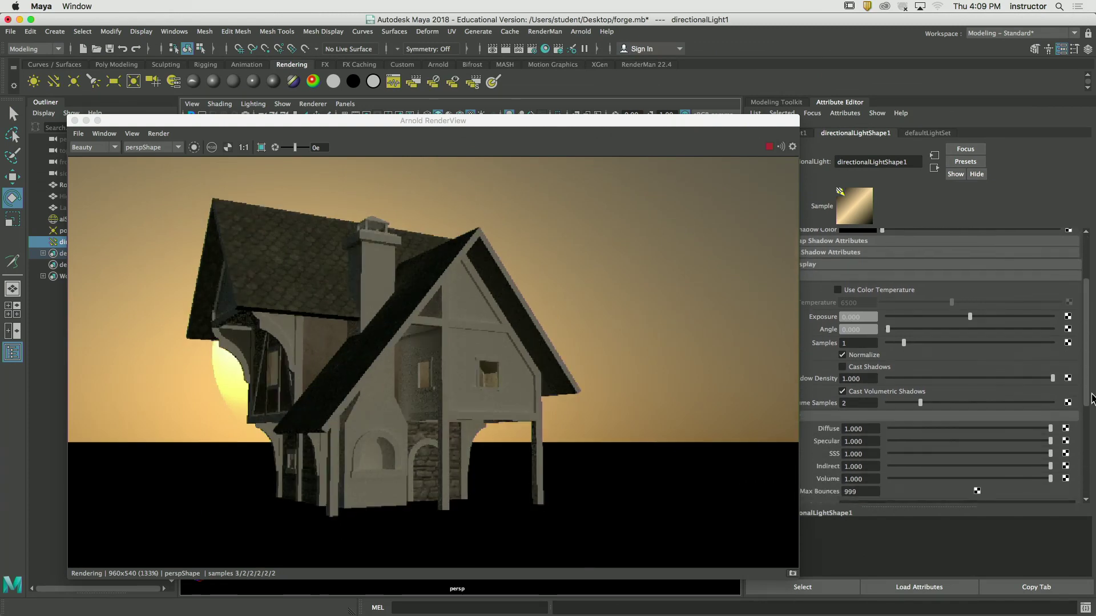
scroll(1091, 402, down, 1)
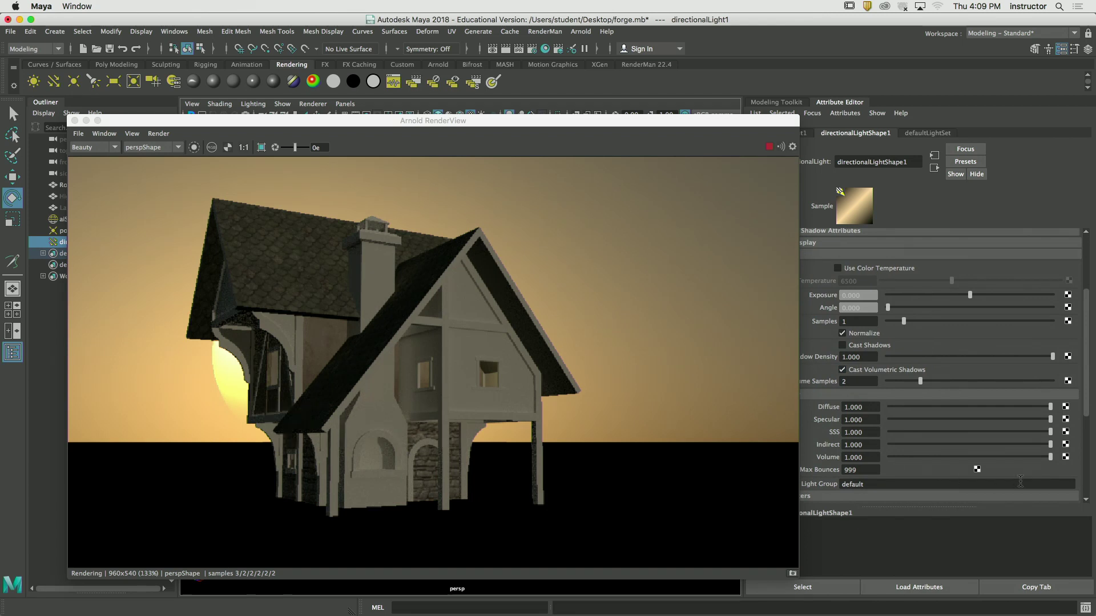
drag(1041, 420, 890, 421)
drag(679, 122, 816, 127)
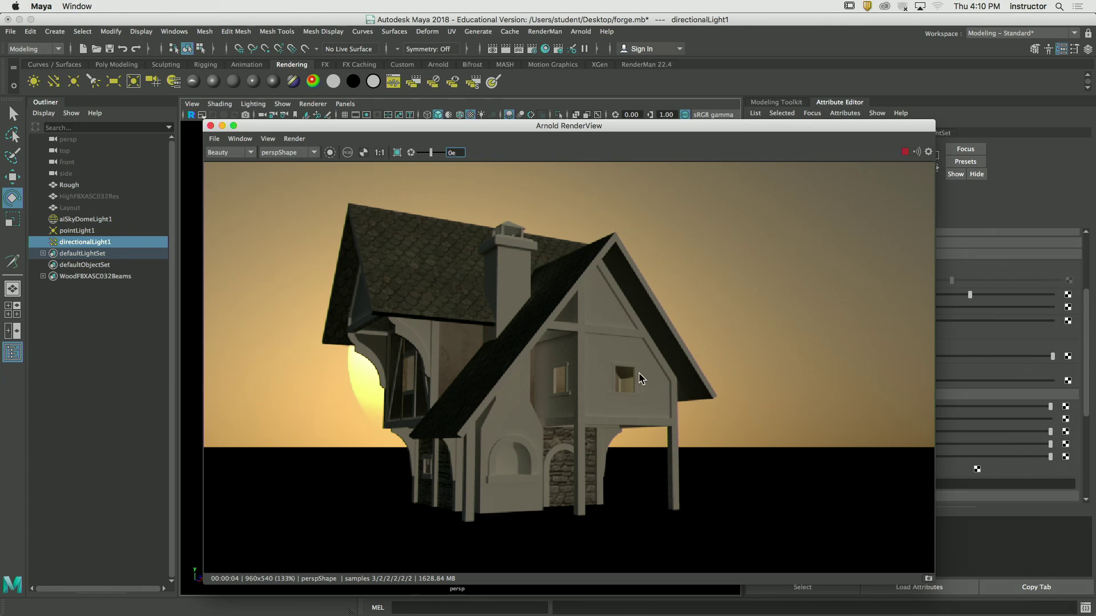
alt+drag(584, 409, 587, 403)
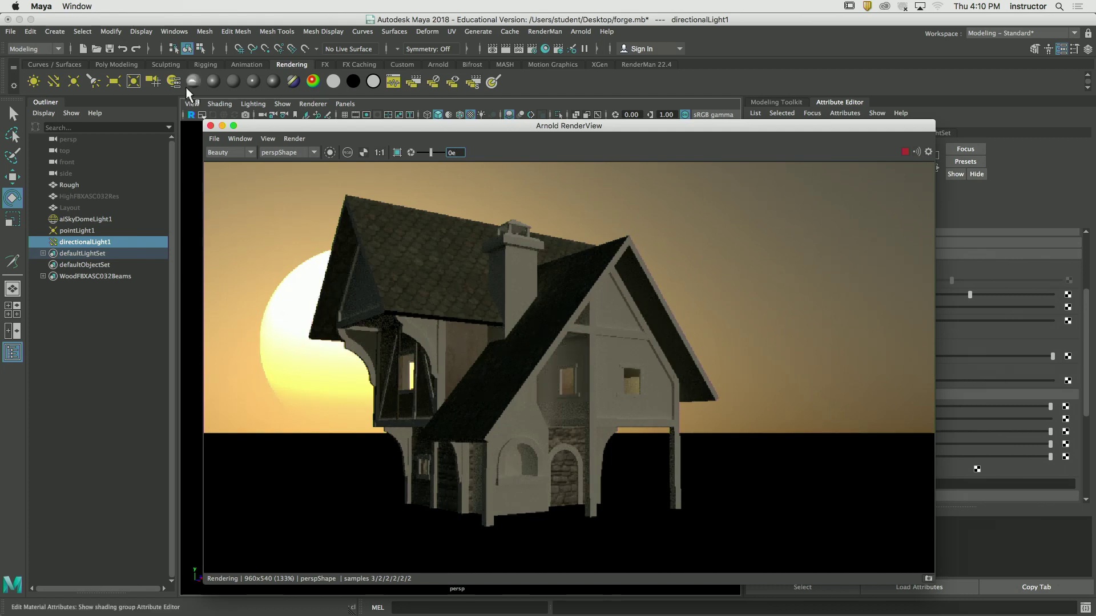
Create a spot light and move it up beside the gable end at the house's left
drag(263, 127, 318, 152)
click(93, 81)
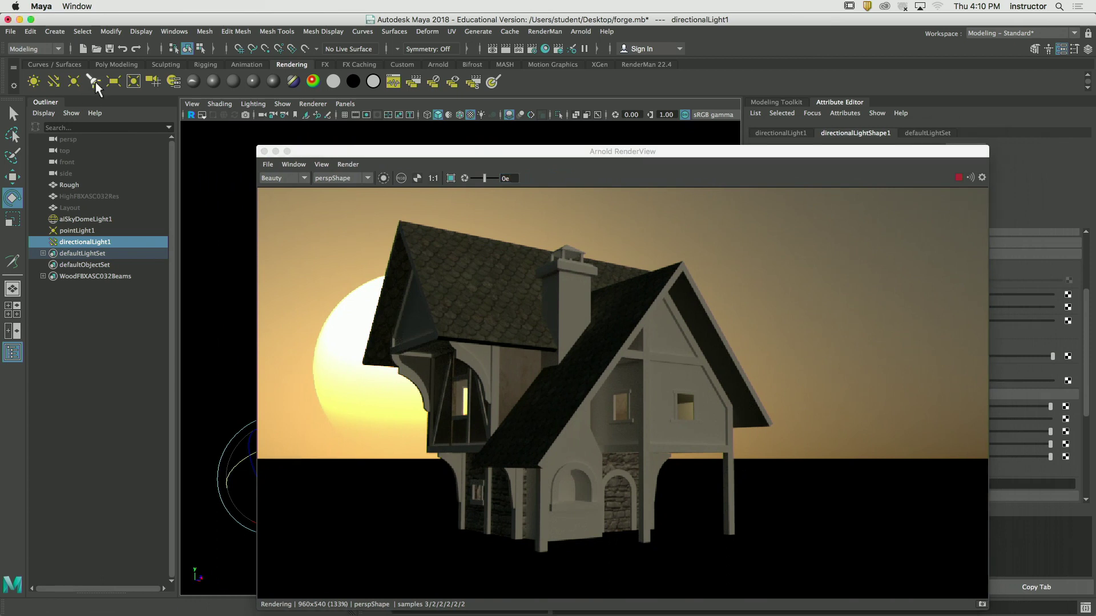
drag(347, 153, 793, 507)
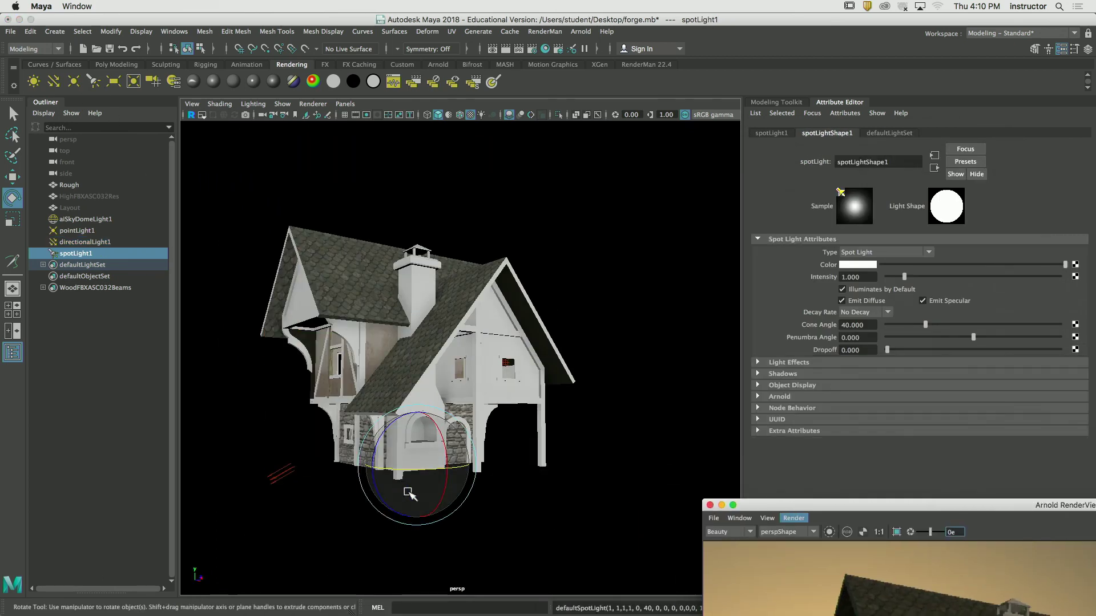
click(86, 253)
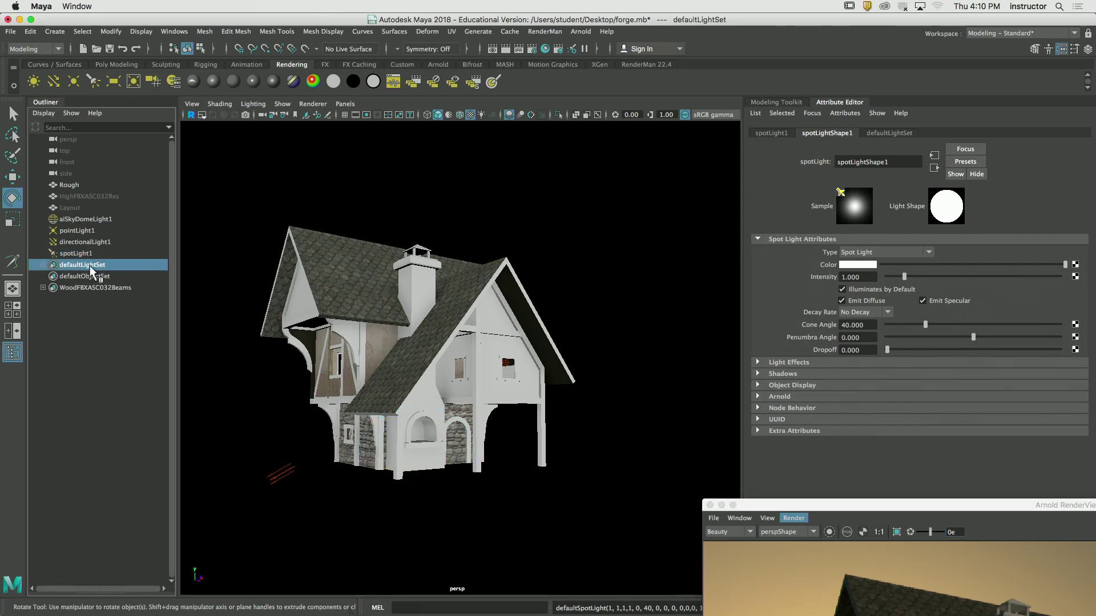
key(w)
drag(456, 462, 293, 372)
Aim the spot light at the house, rotating it to about -87.6, -4.4 and 61.1 degrees in X, Y and Z
key(e)
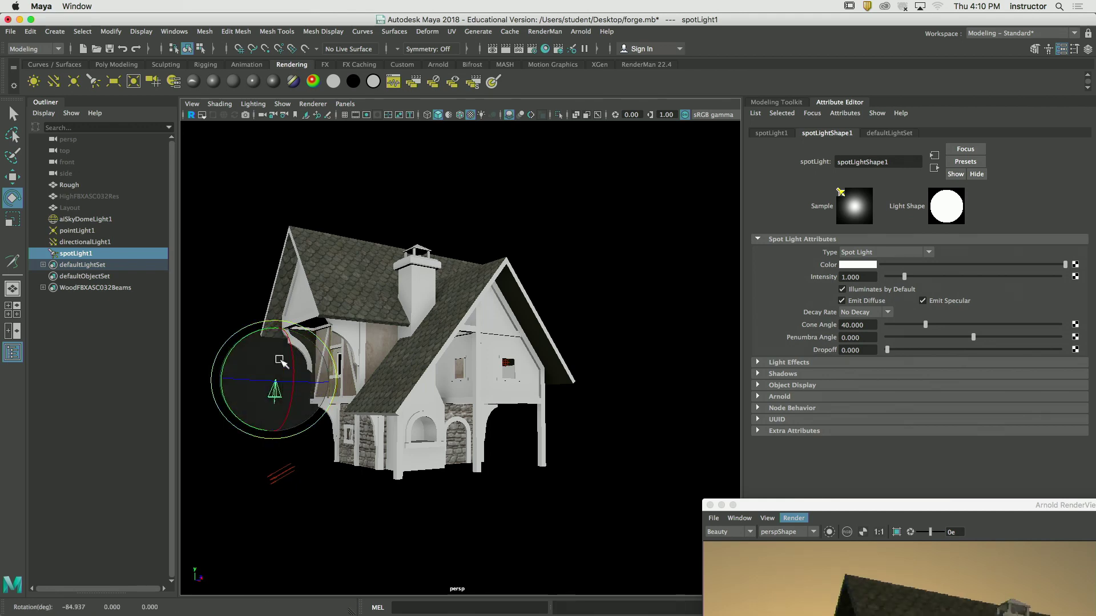
drag(253, 339, 210, 251)
key(w)
alt+drag(263, 313, 247, 306)
drag(261, 260, 230, 318)
key(e)
alt+drag(327, 377, 336, 375)
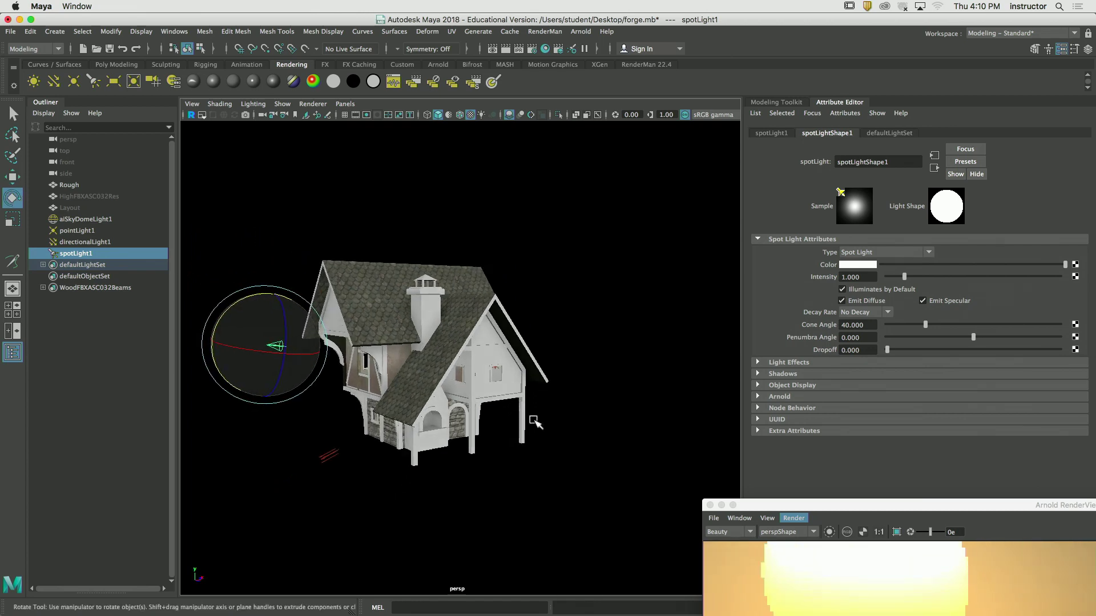
drag(827, 504, 500, 196)
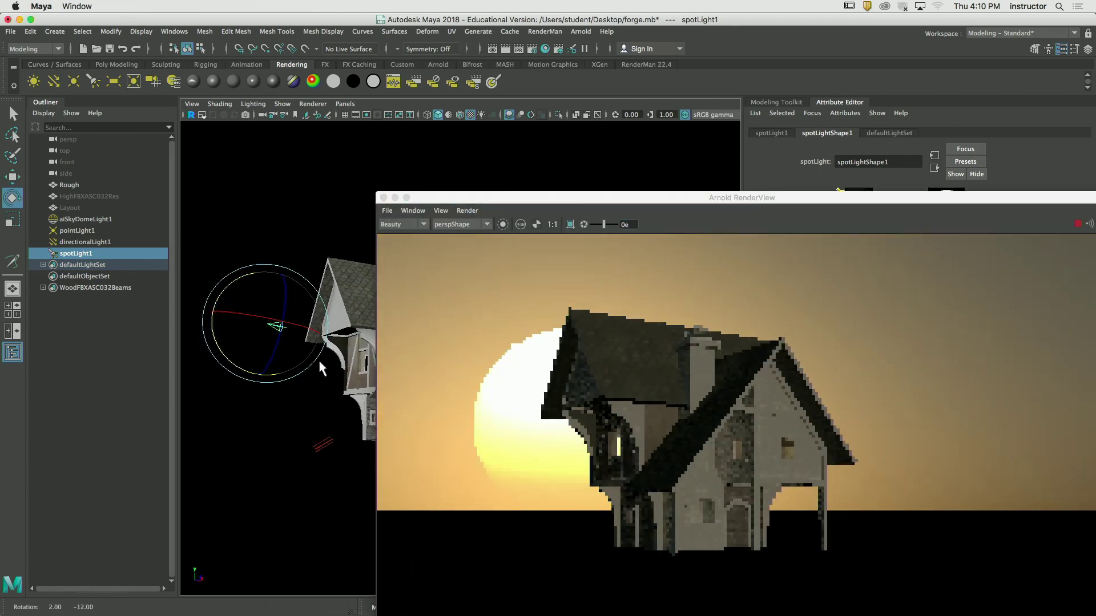
drag(237, 284, 228, 275)
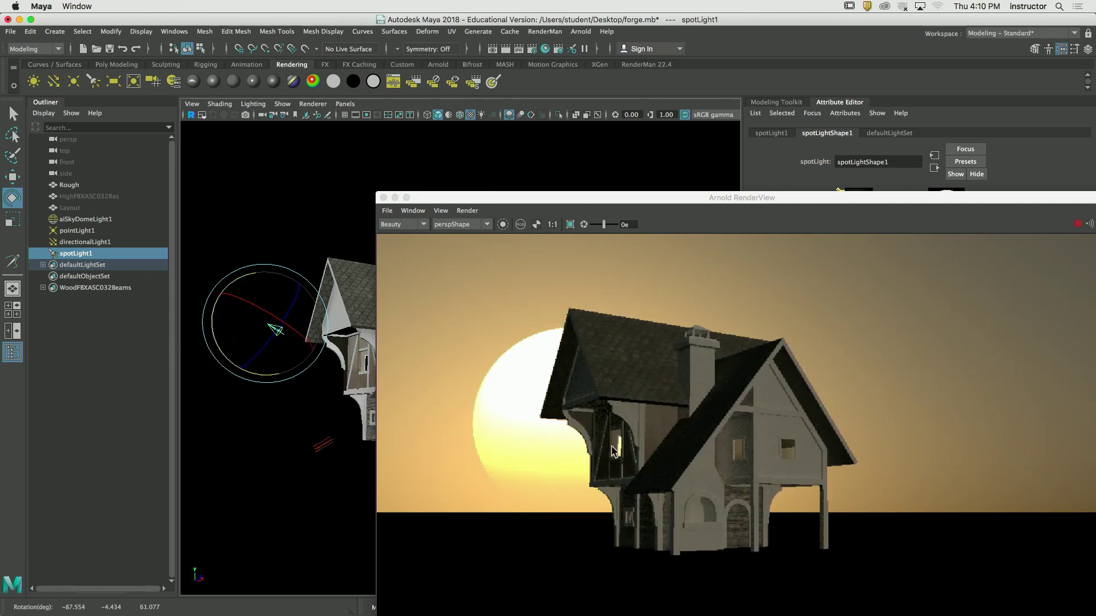
Raise the spot light's intensity to 6.545 and widen its cone angle to 90.897
drag(713, 190, 722, 363)
drag(904, 280, 992, 295)
mouse_move(854, 372)
mouse_down()
mouse_move(842, 463)
mouse_move(835, 290)
mouse_move(841, 376)
mouse_up()
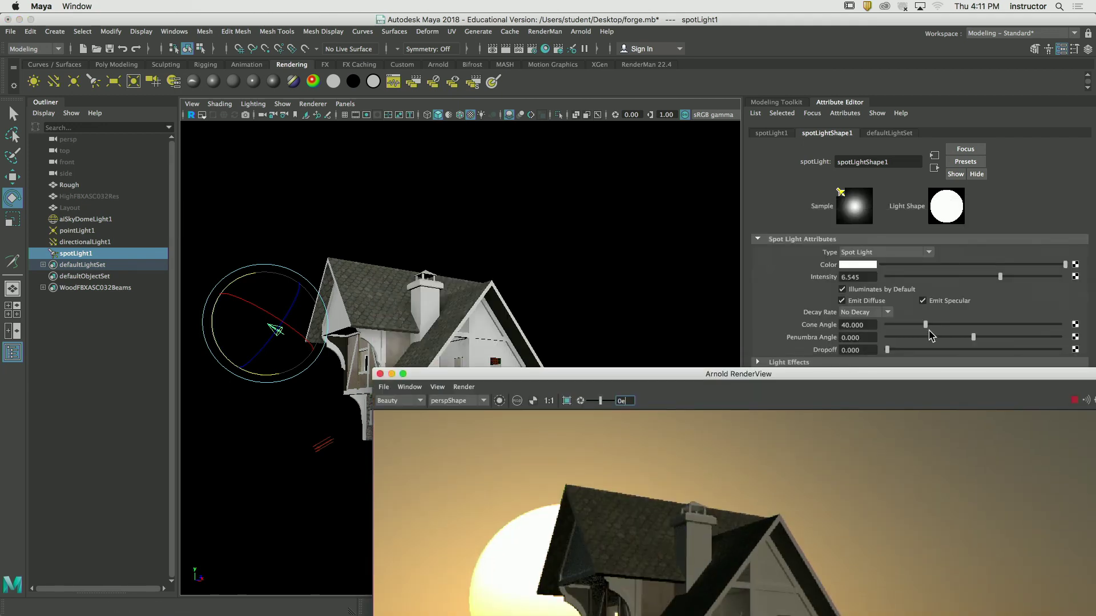
drag(926, 324, 972, 325)
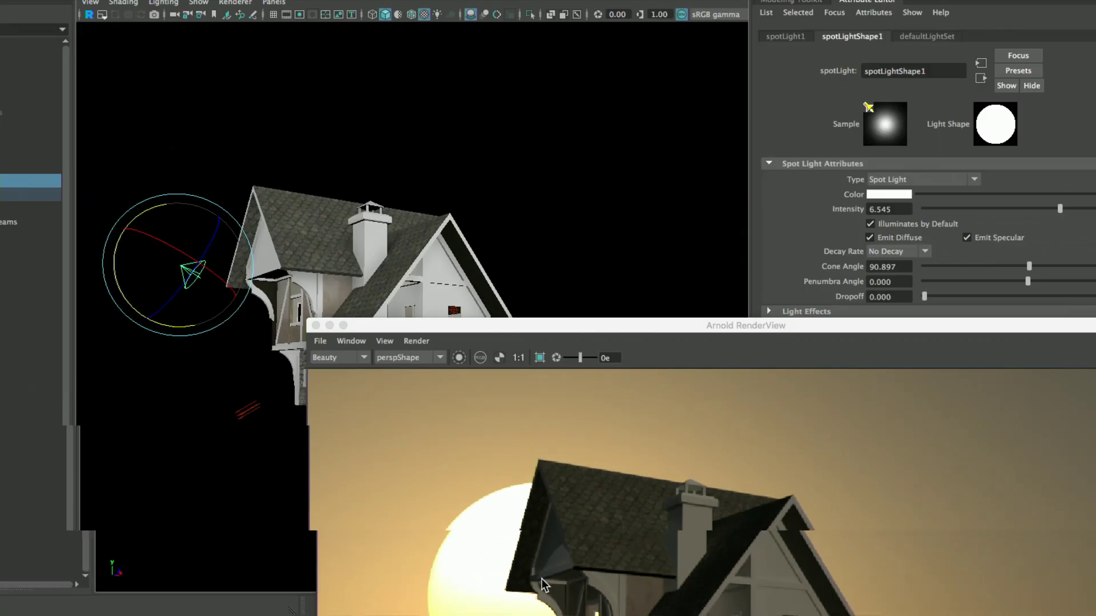
Move the spot light farther out and higher, to about -26.6, 16.3, 0 cm, and check the live render
key(t)
drag(236, 274, 242, 275)
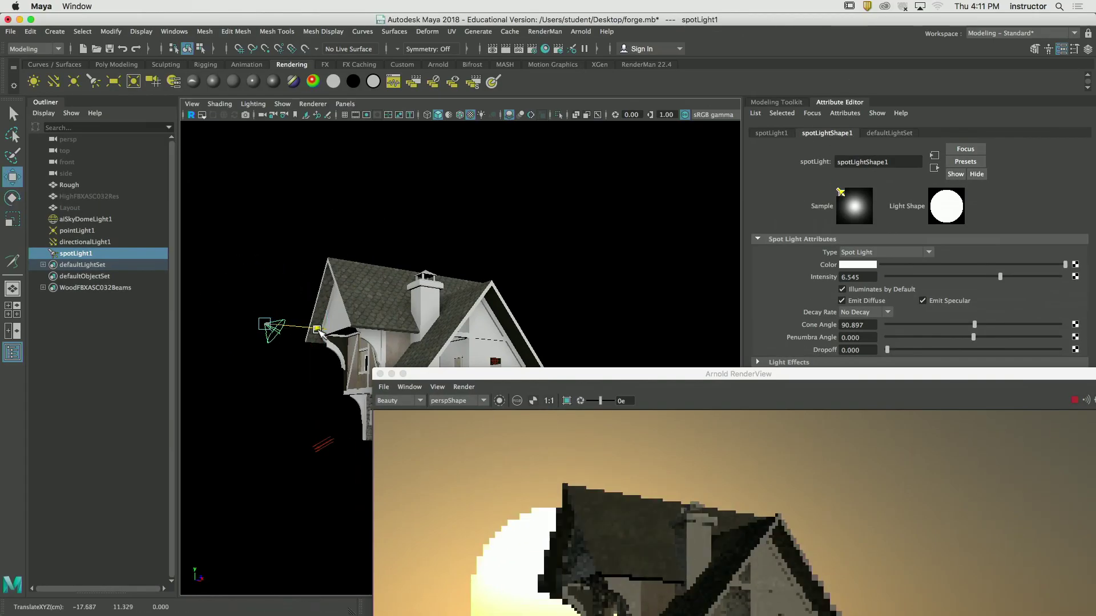
drag(318, 330, 218, 323)
alt+middle_drag(246, 291, 322, 291)
drag(268, 279, 266, 231)
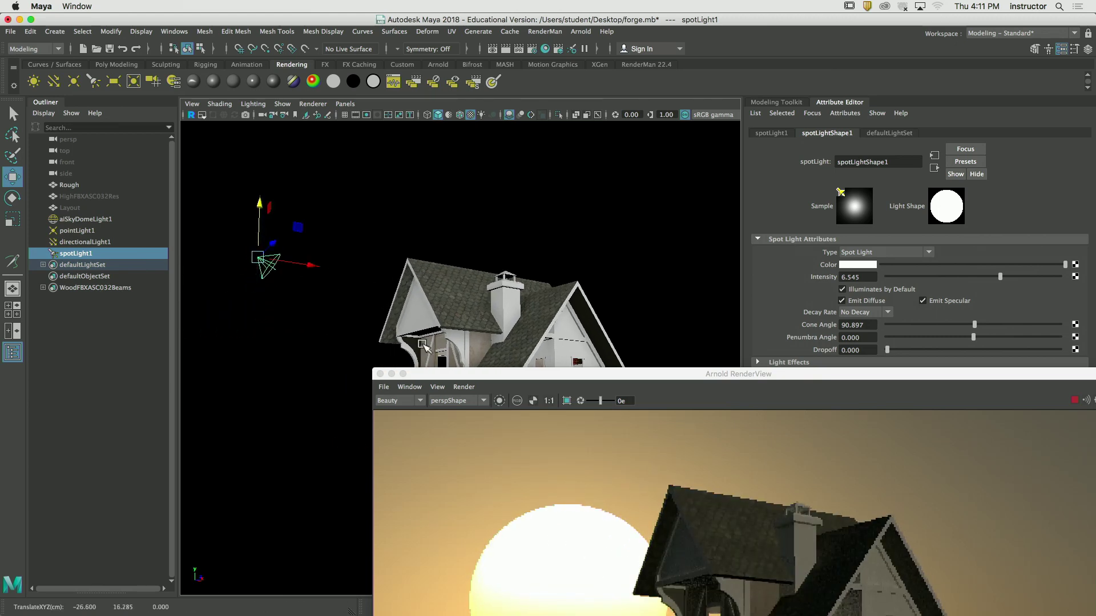
drag(583, 379, 599, 196)
key(alt)
Give the spot light a decay rate other than No Decay and raise its intensity to 9.9
drag(726, 190, 701, 319)
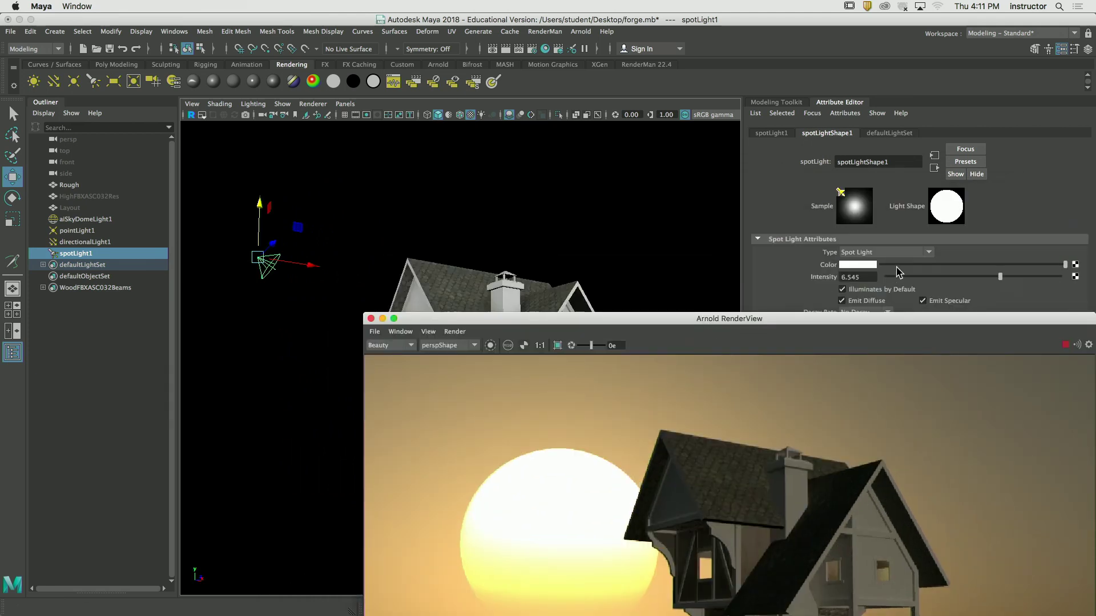
drag(905, 318, 905, 335)
click(879, 311)
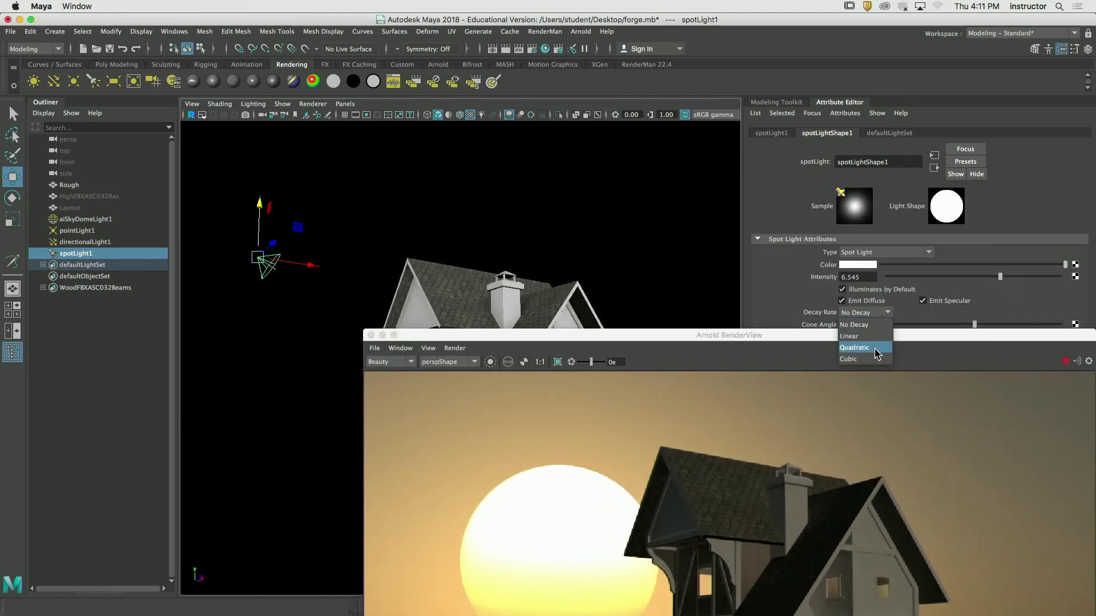
click(859, 341)
drag(1001, 277, 1057, 276)
Tint the spot light's color pale cyan-blue and check the house in the Arnold render from a closer view
click(857, 265)
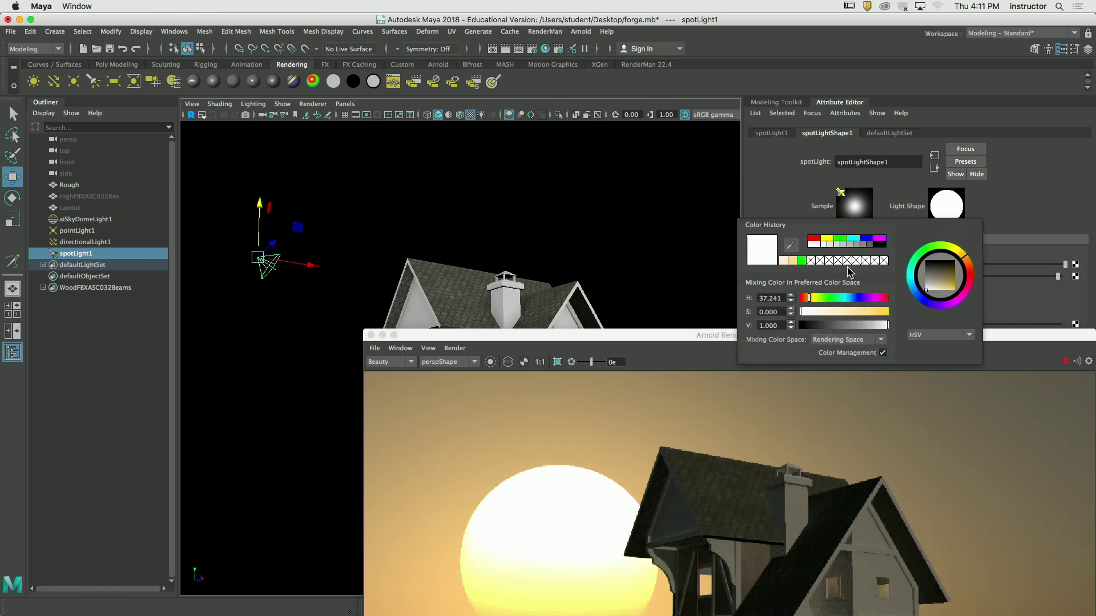
drag(848, 310, 855, 311)
drag(692, 338, 641, 171)
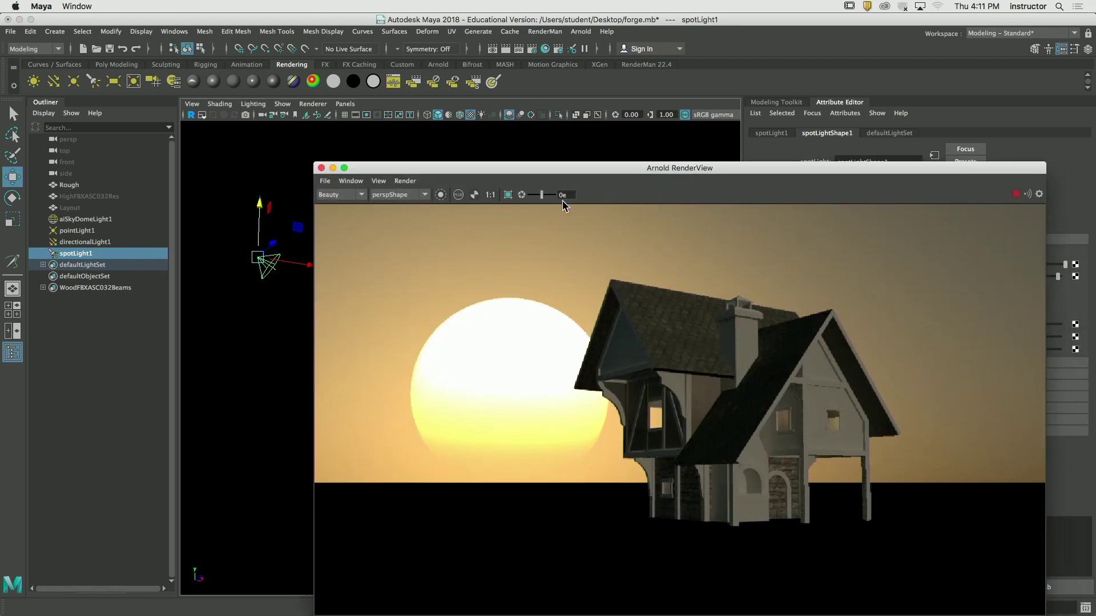
drag(563, 169, 490, 137)
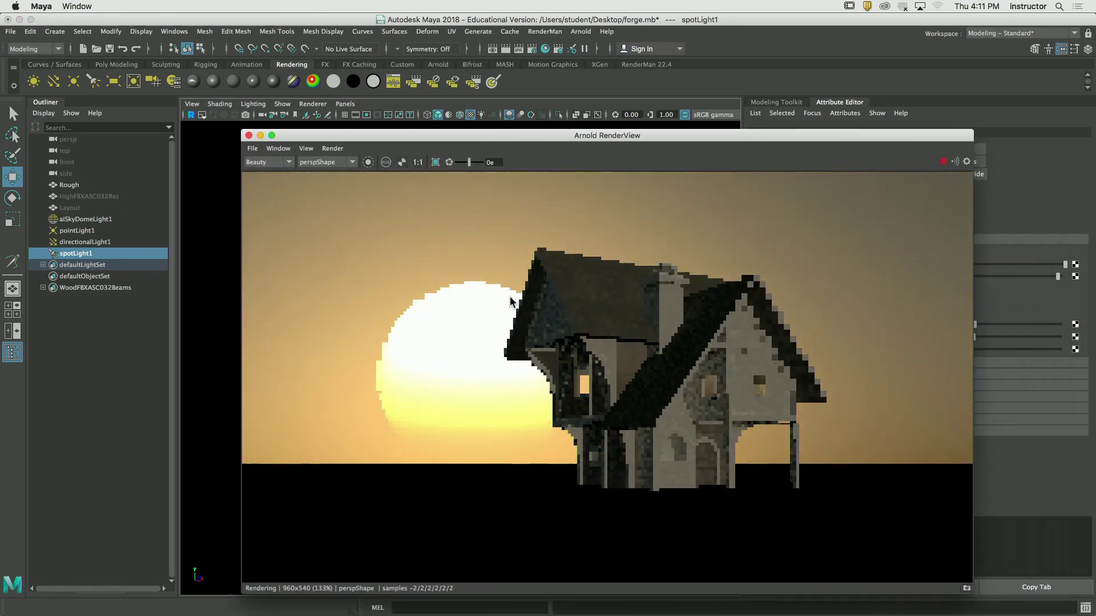
alt+drag(511, 301, 598, 320)
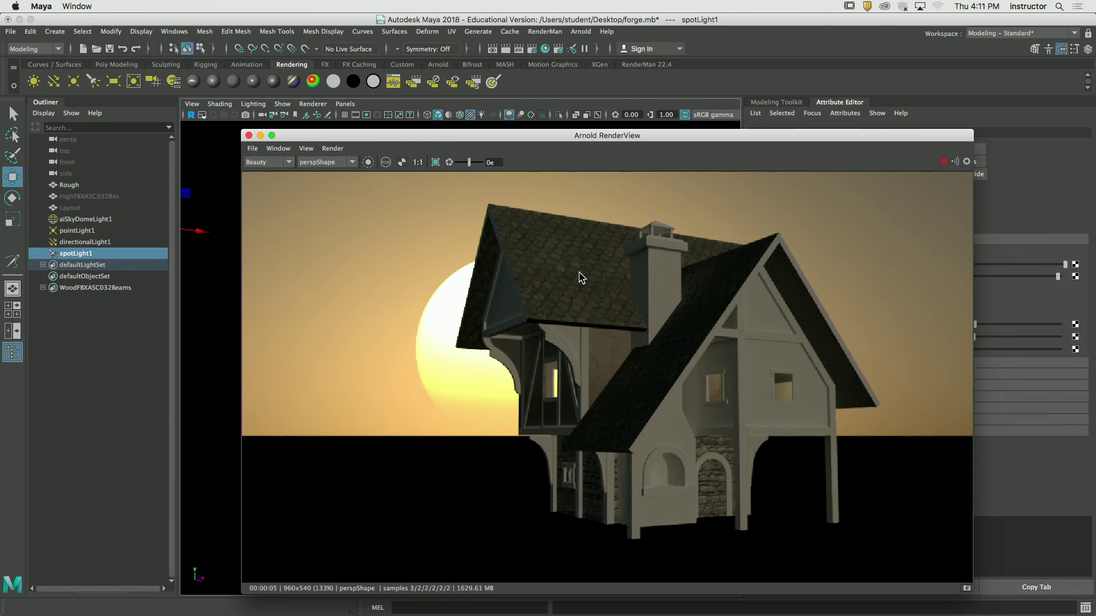
drag(479, 140, 884, 321)
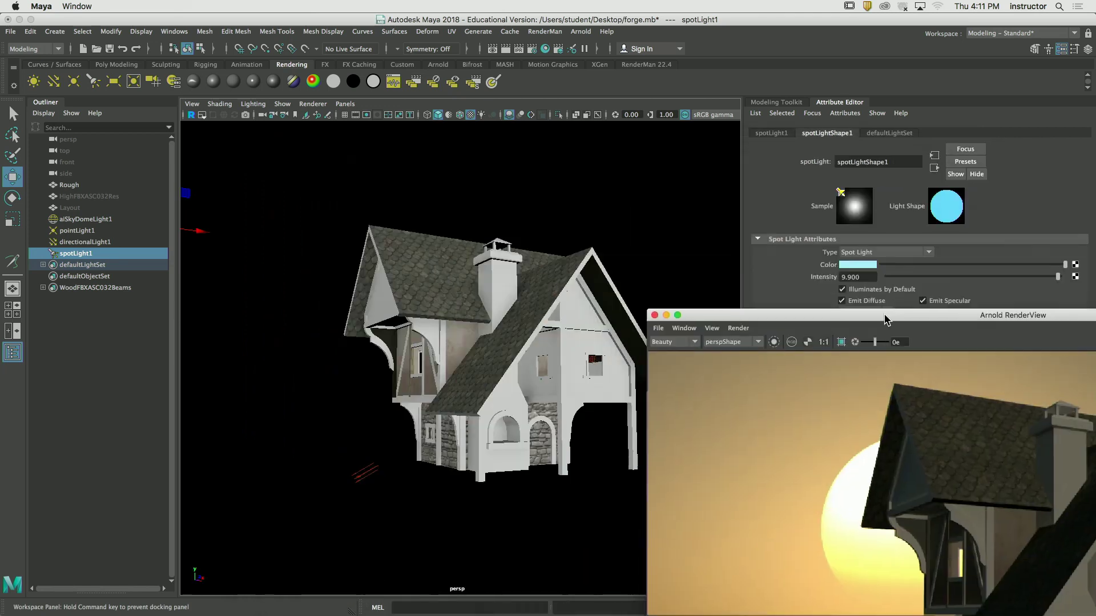
Create a second spot light and move it outside the dormered side of the house
click(124, 371)
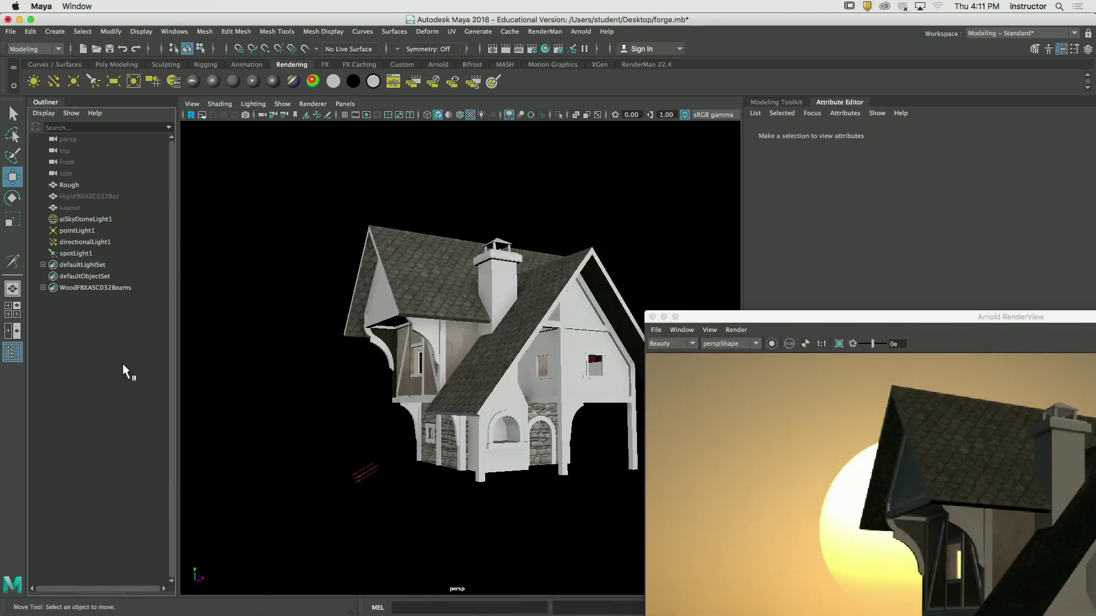
click(93, 81)
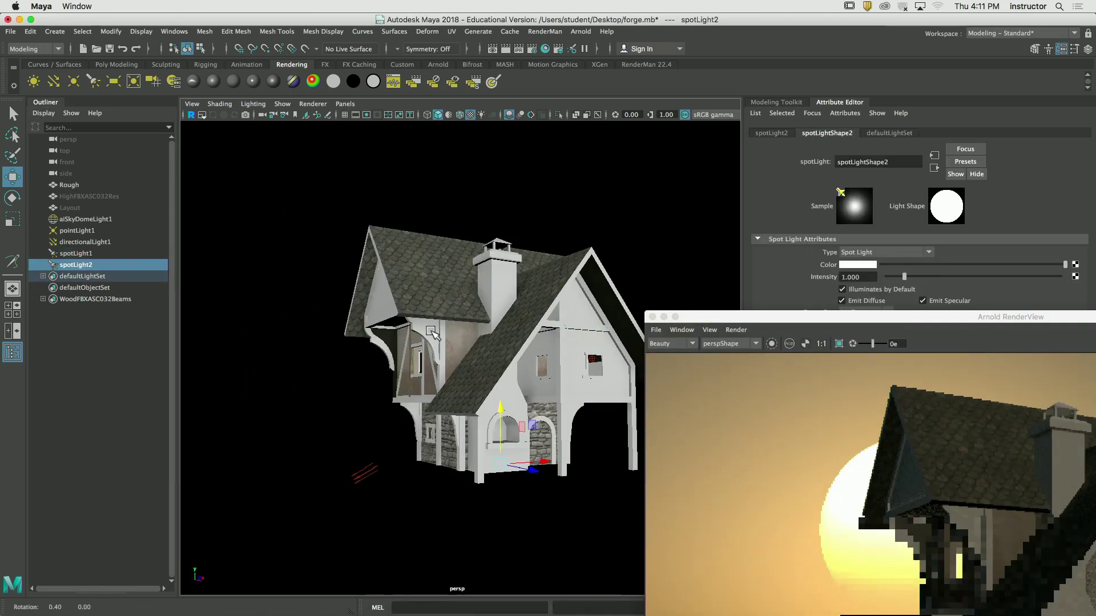
alt+drag(503, 342, 585, 366)
drag(484, 394, 368, 465)
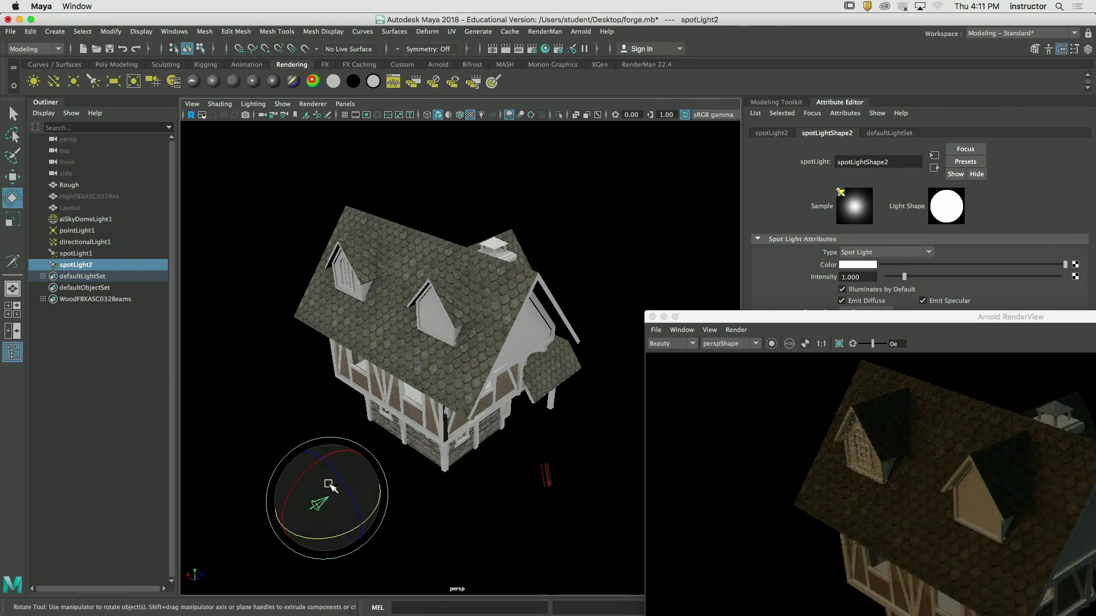
Raise the second spot light above the dormered roof, tilt it about -99.8 degrees in X and aim it down at the house
key(w)
drag(318, 502, 220, 404)
key(e)
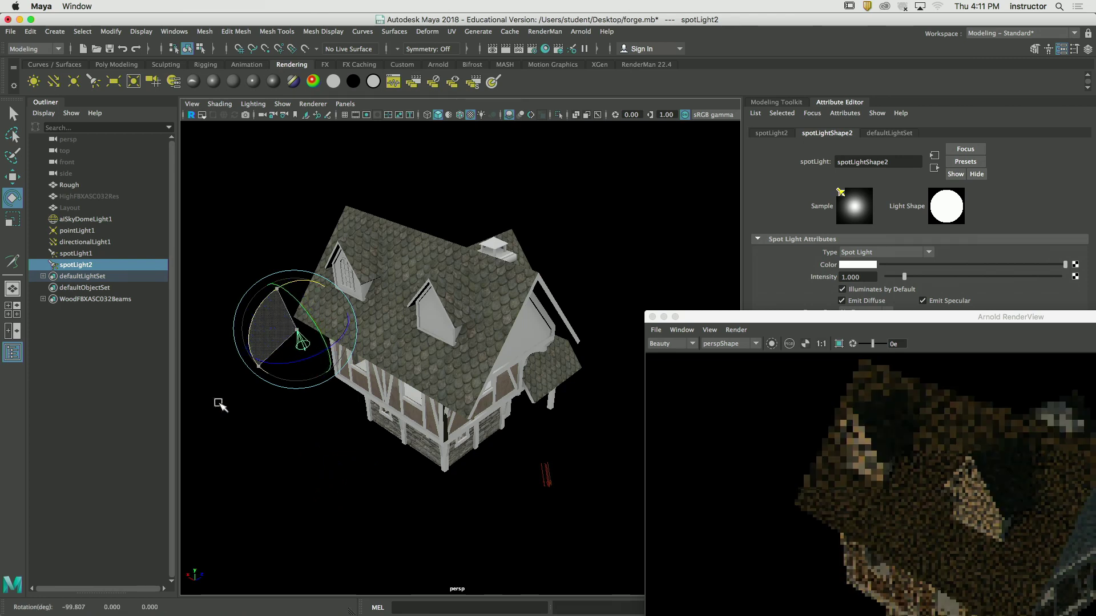
key(w)
alt+drag(301, 308, 325, 215)
key(e)
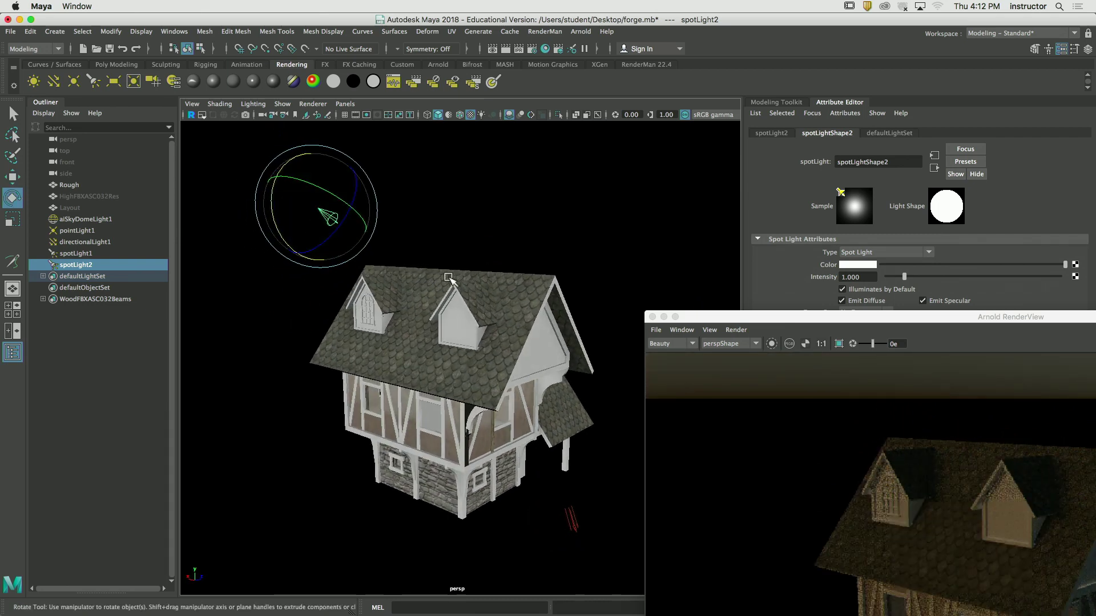
alt+drag(451, 280, 514, 288)
Set the second spot light's intensity to 50 and widen its cone angle to 83.721
drag(904, 277, 1060, 277)
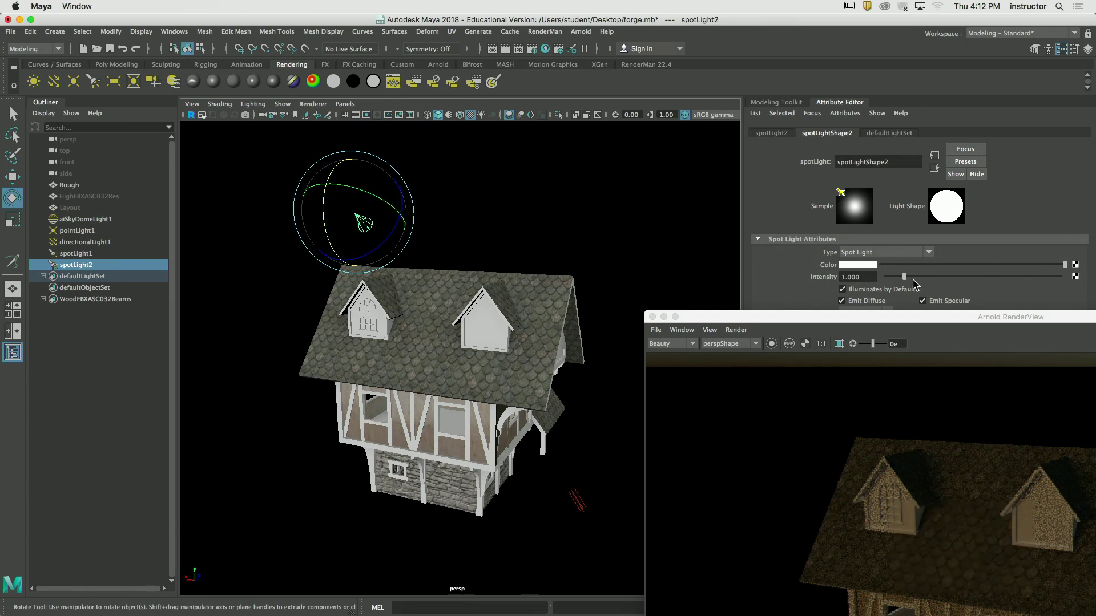
click(851, 277)
text(50)
key(Return)
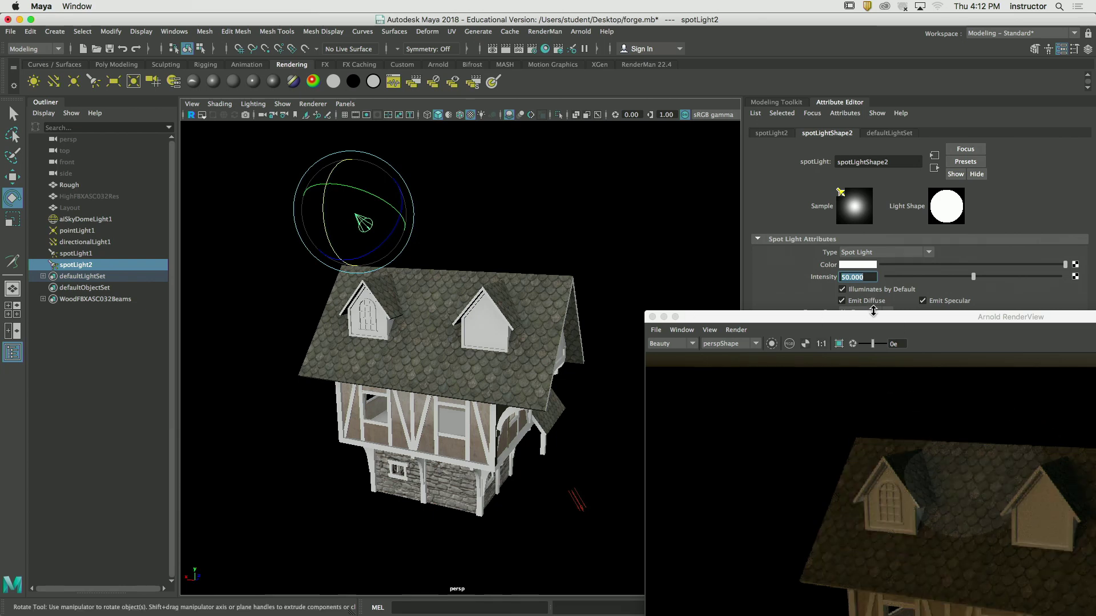
drag(873, 317, 873, 353)
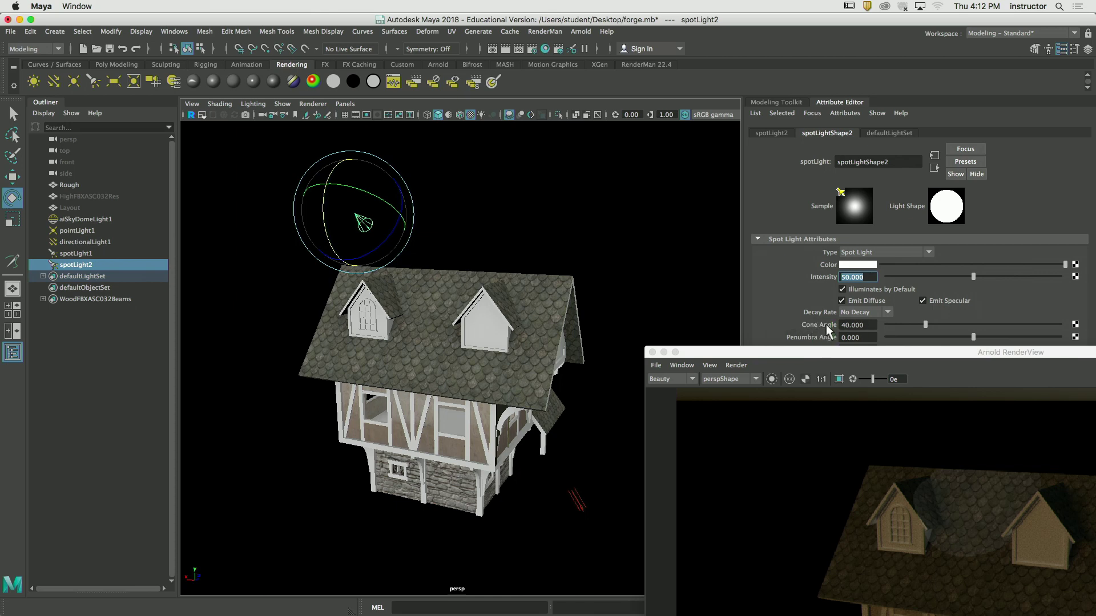
drag(925, 325, 967, 325)
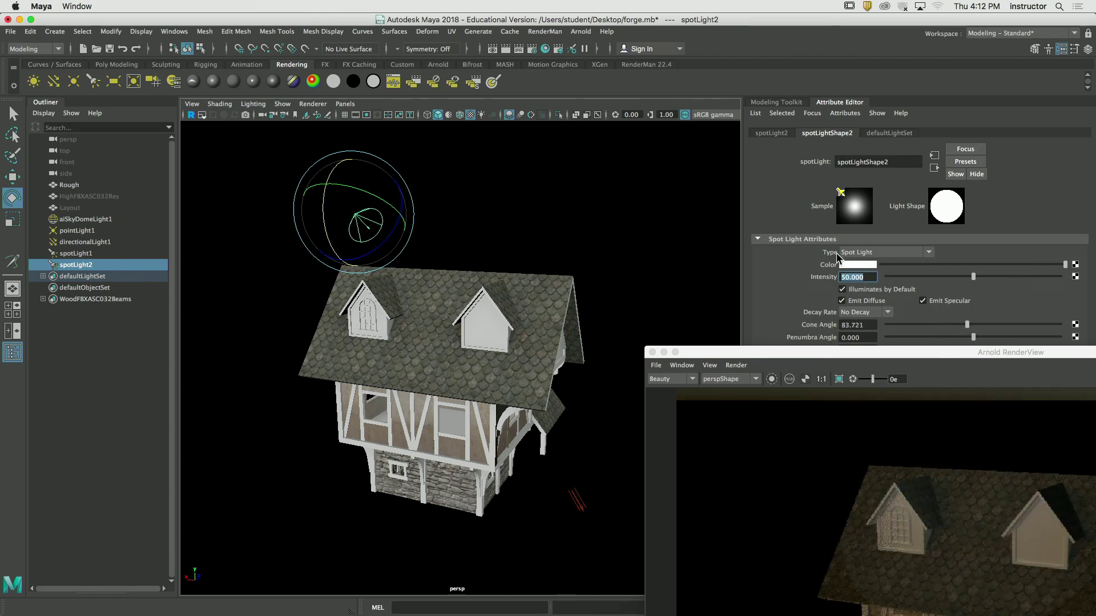
Set the second spot light's intensity to 200 and soften its edge with a penumbra angle of 10
text(200)
key(Return)
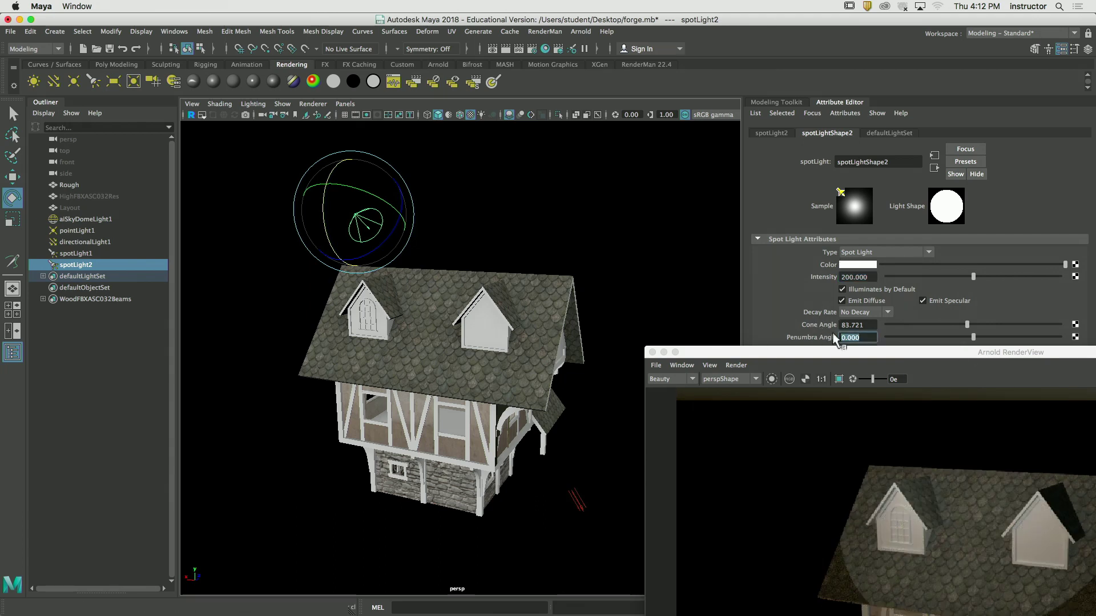
drag(972, 337, 1059, 339)
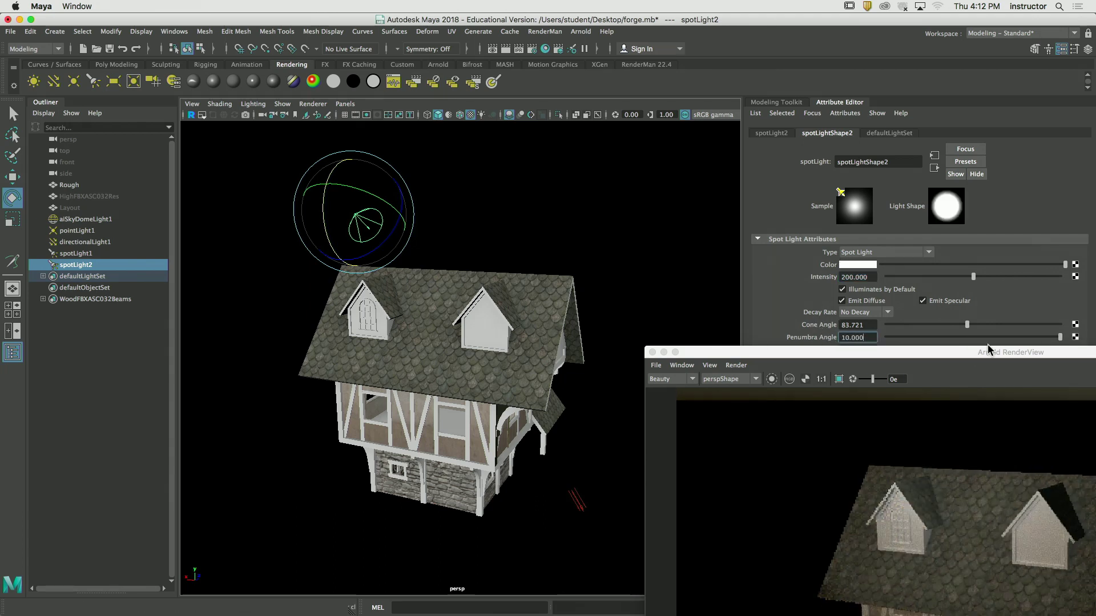
drag(918, 352, 905, 352)
Tint the second spot light's color pale yellow and check the render from the chimney side of the house
click(856, 266)
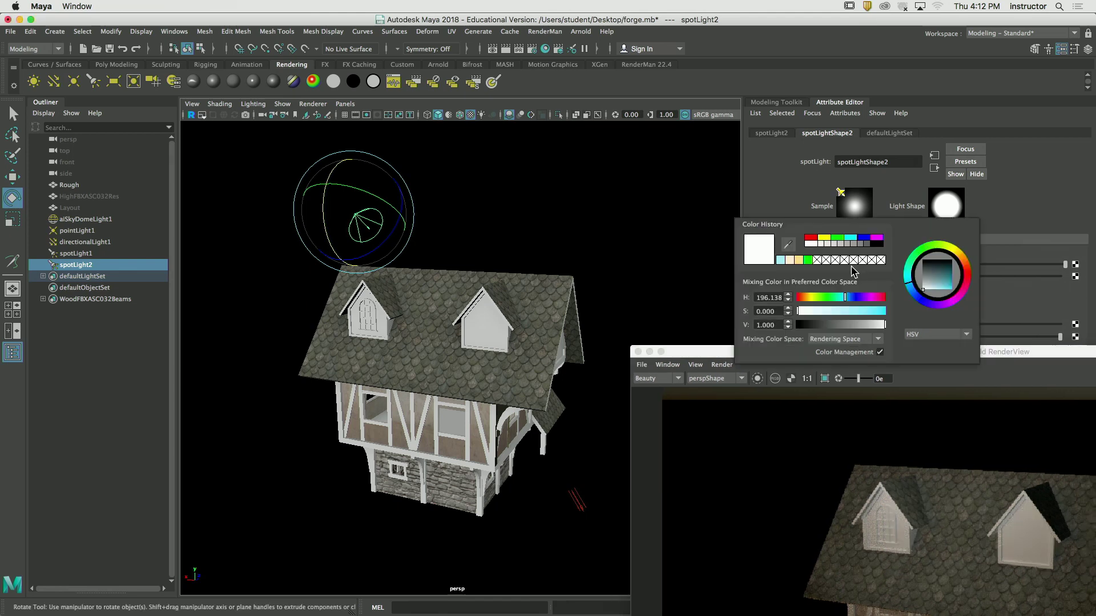
drag(809, 311, 816, 312)
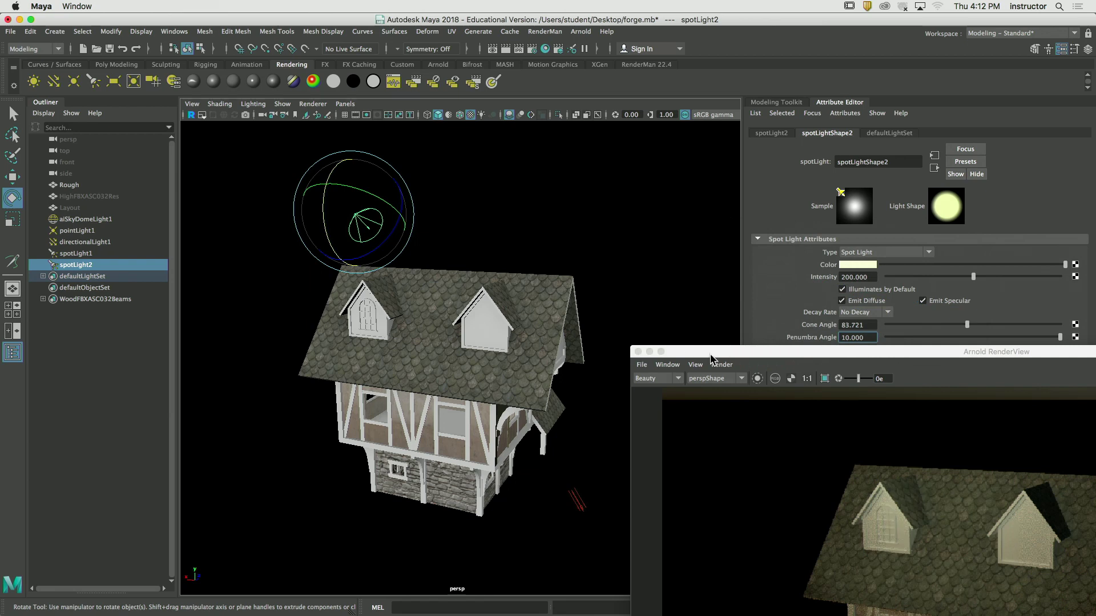
alt+drag(577, 276, 498, 201)
drag(781, 353, 660, 156)
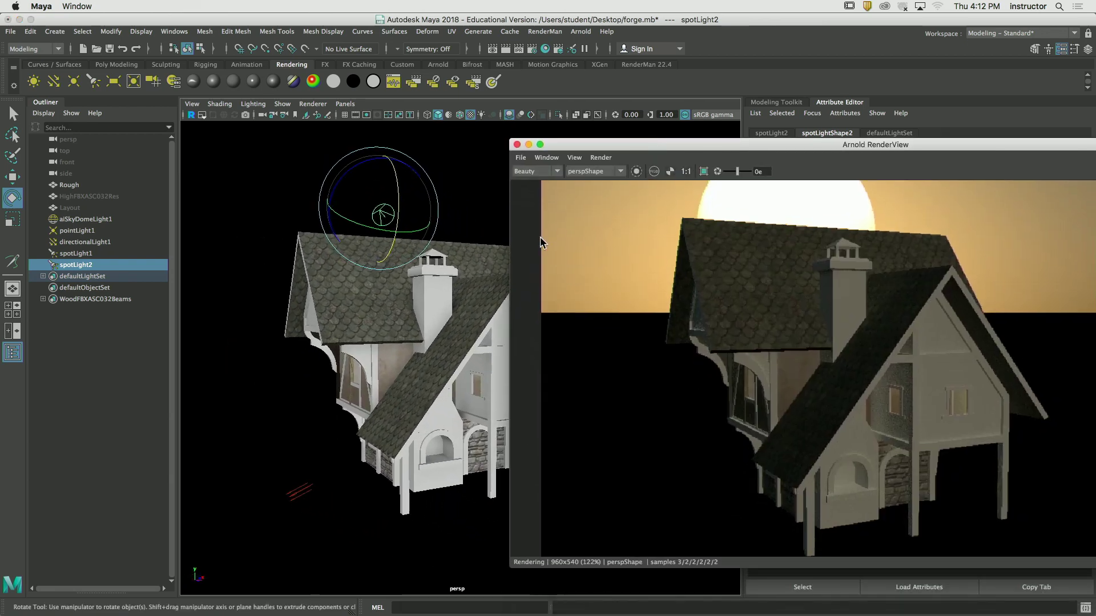
mouse_move(399, 268)
alt+mouse_down()
mouse_move(411, 279)
mouse_move(399, 288)
alt+mouse_up()
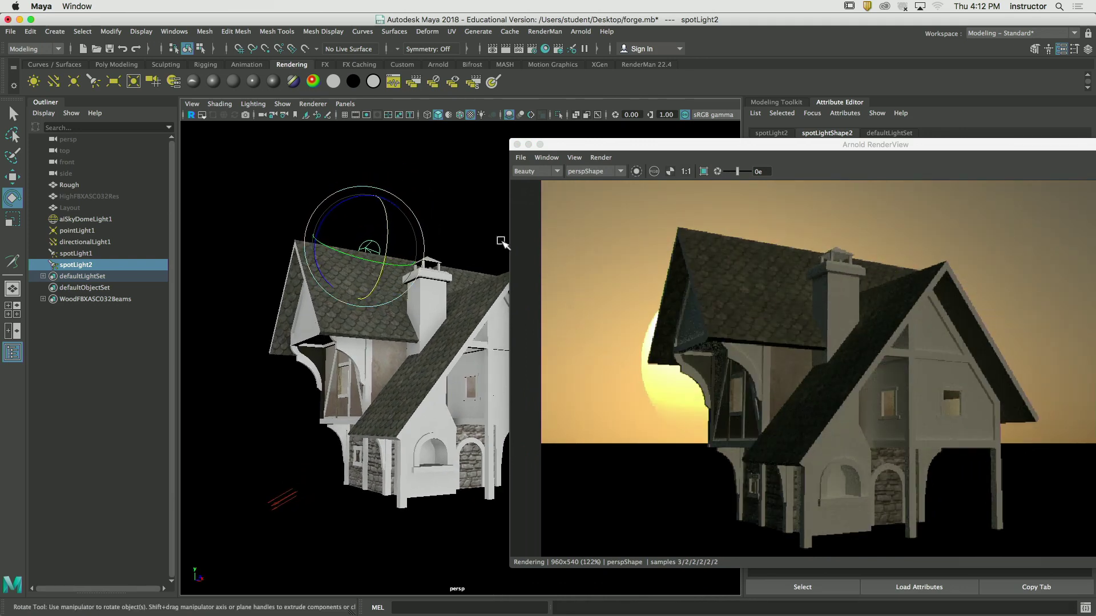
Set the second spot light's intensity to 500
drag(723, 144, 728, 324)
click(874, 278)
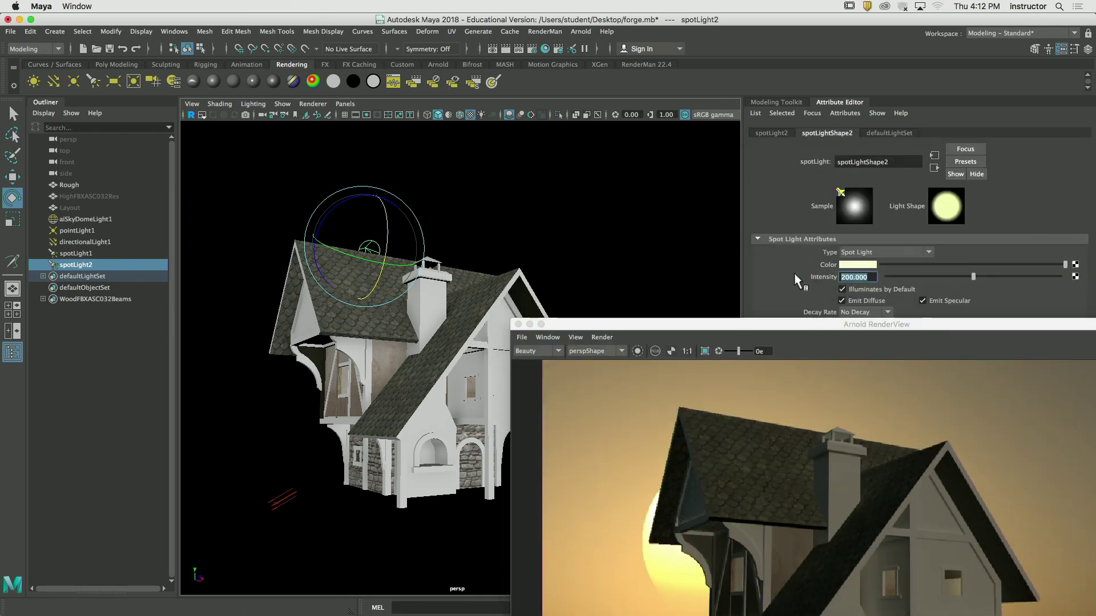
text(500)
key(Return)
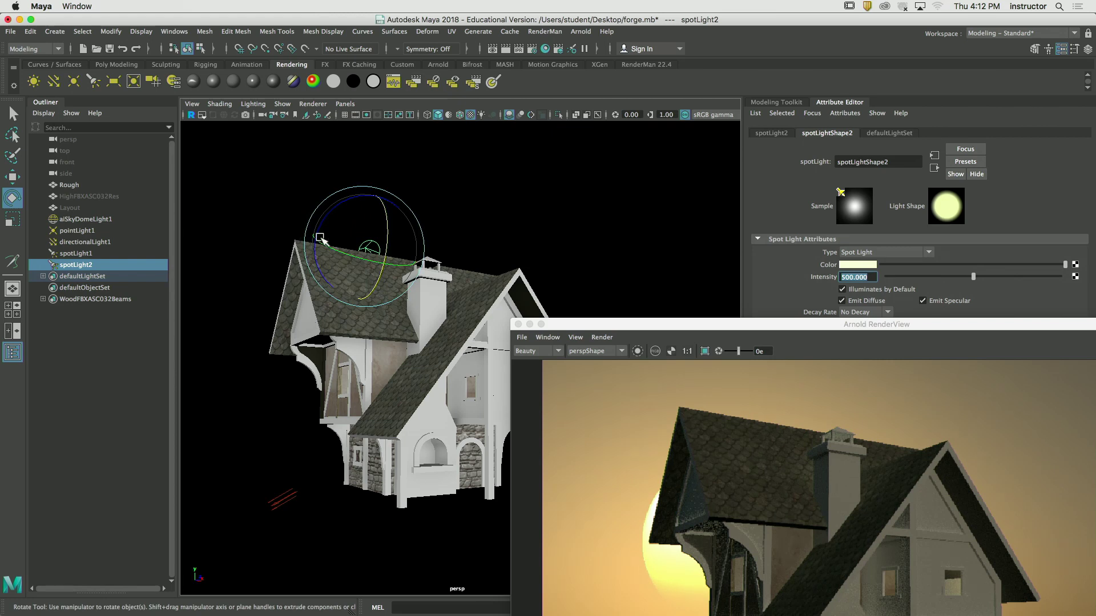
Rotate the second spot light above the roof to re-aim it at the house and check the full Arnold render
key(w)
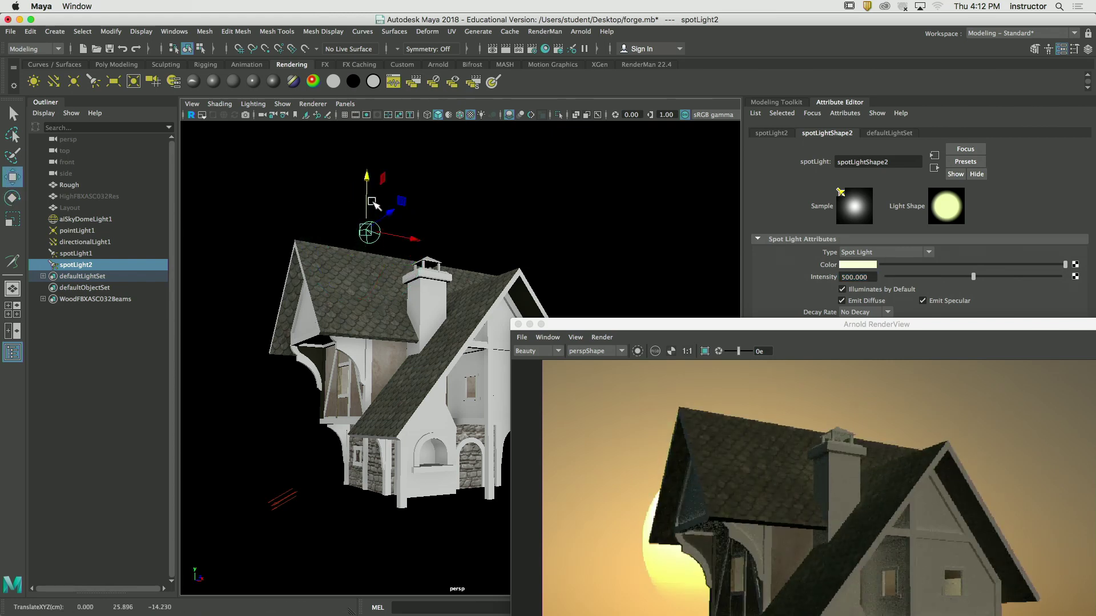
key(e)
drag(394, 194, 432, 245)
drag(219, 152, 229, 159)
key(q)
alt+drag(400, 257, 498, 270)
drag(571, 324, 419, 174)
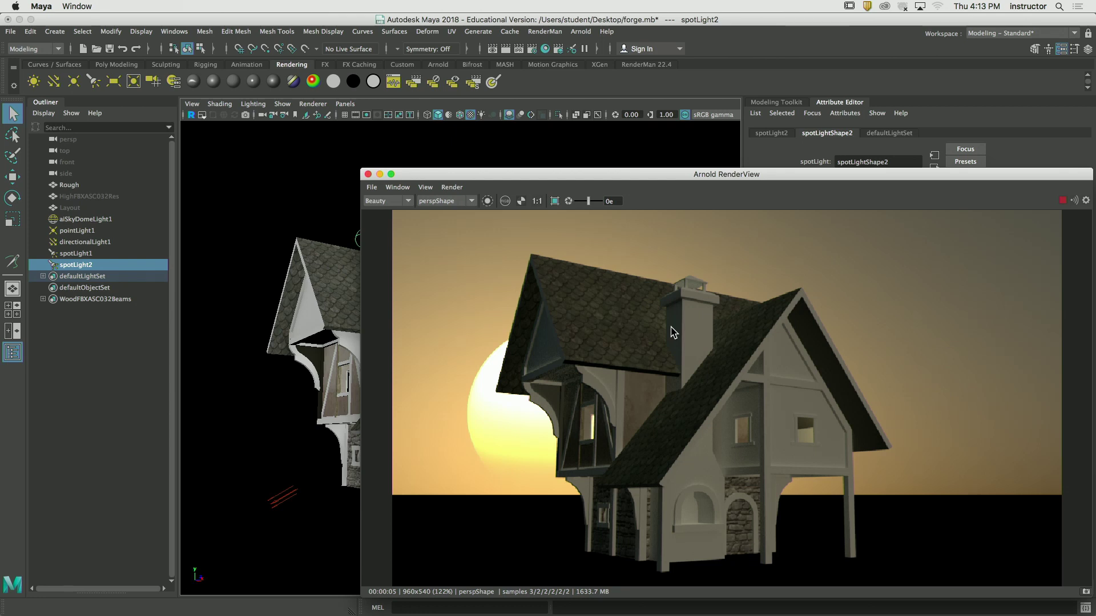
Set the sky dome's physical sky intensity to 3.126 and its sun azimuth to 234.419
click(78, 220)
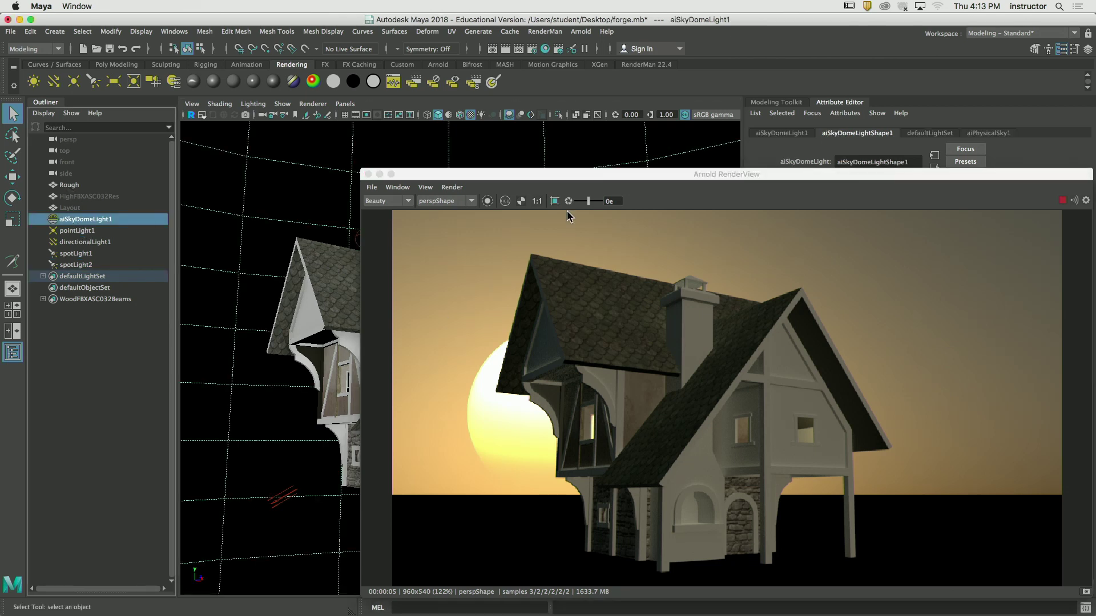
drag(685, 174, 311, 128)
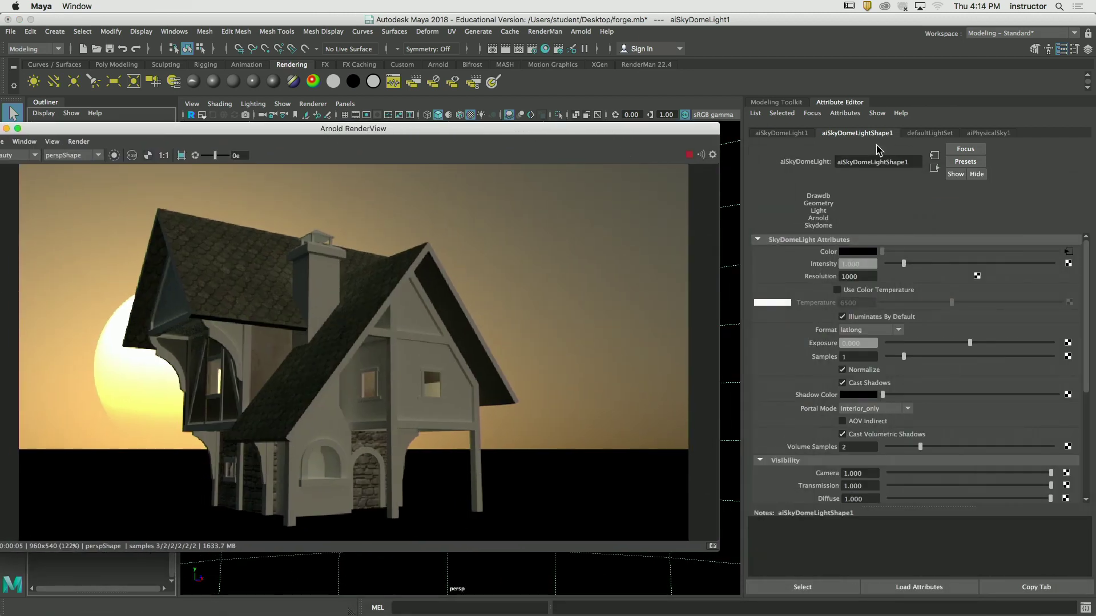
click(988, 133)
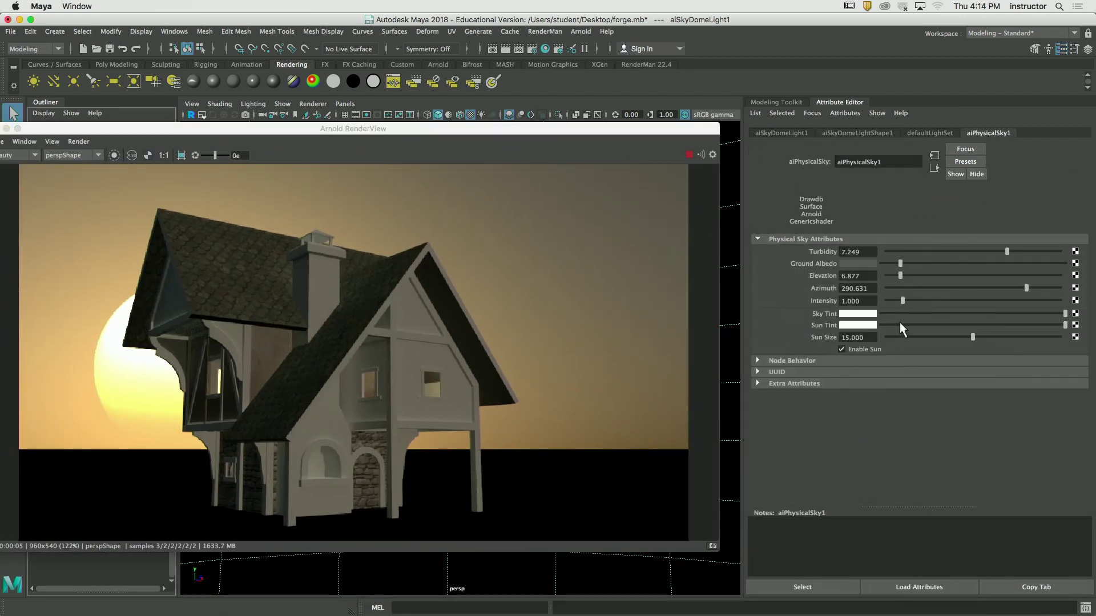
drag(903, 300, 939, 299)
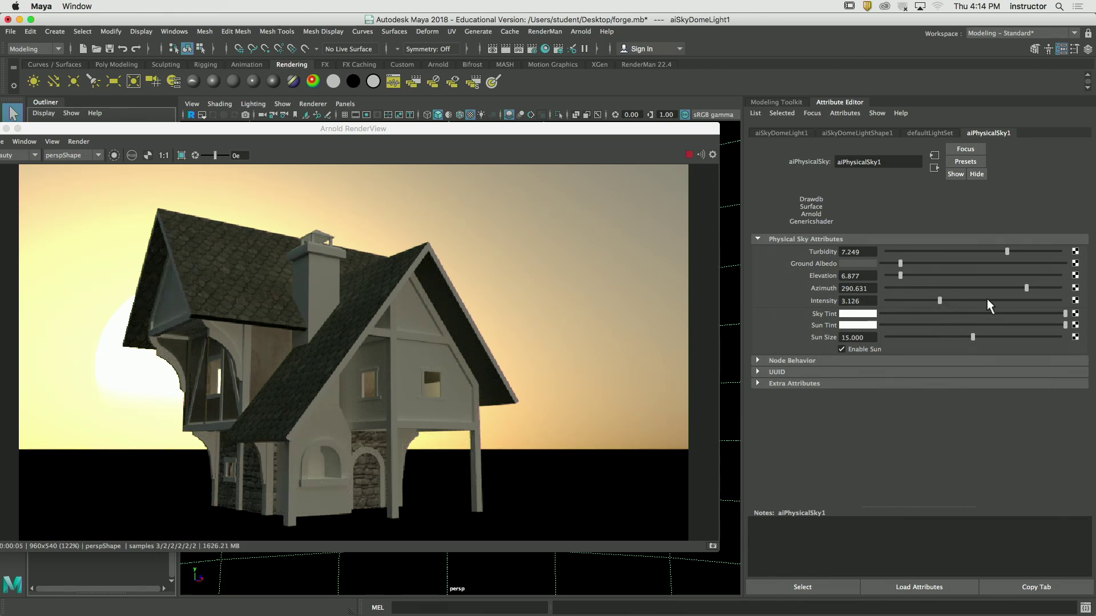
drag(1025, 287, 997, 297)
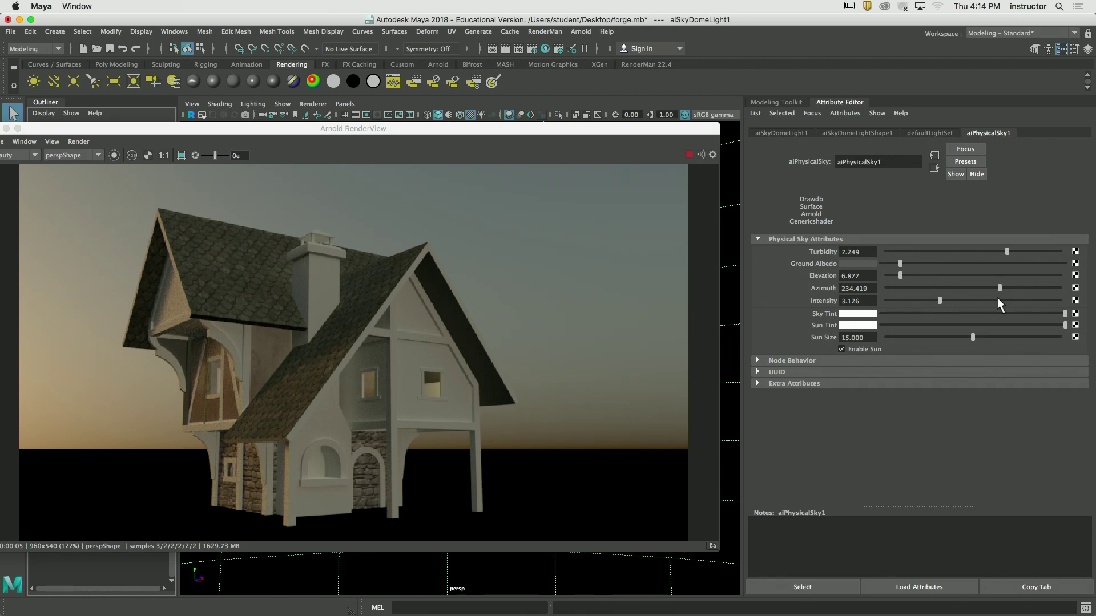
Switch to Chrome to review the House - Textures assignment's requirements and submission guidelines, then return to Maya
mouse_move(457, 609)
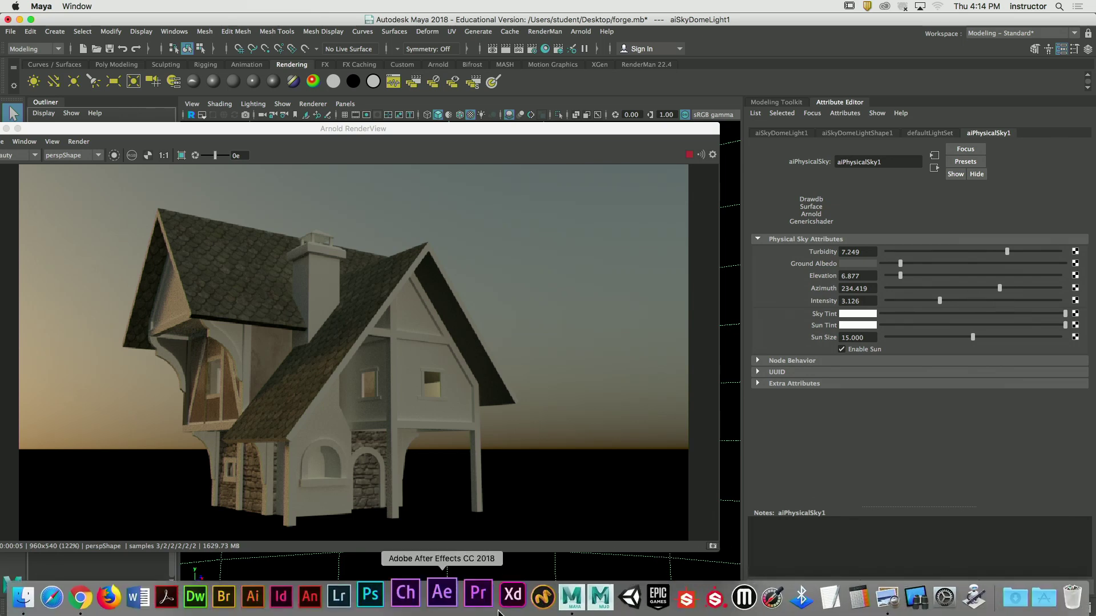
click(85, 597)
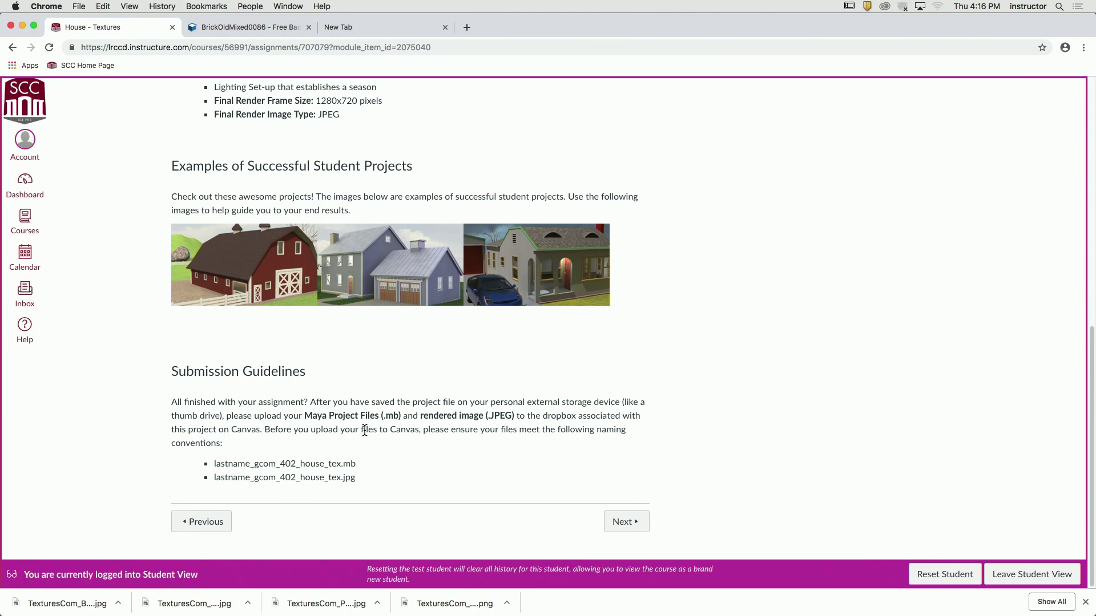
scroll(364, 430, up, 10)
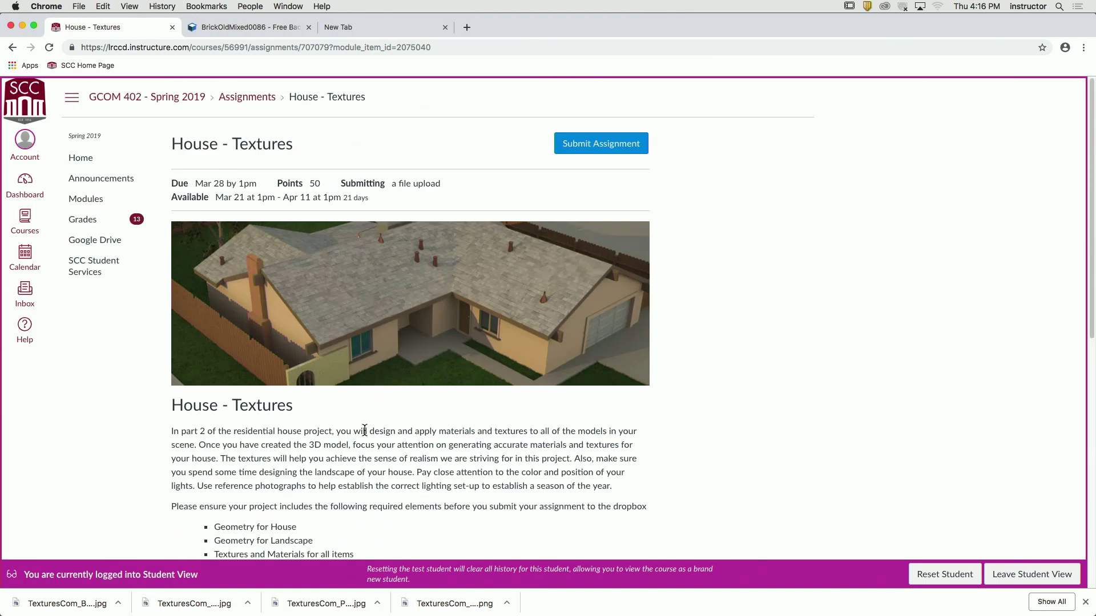
click(46, 7)
click(88, 90)
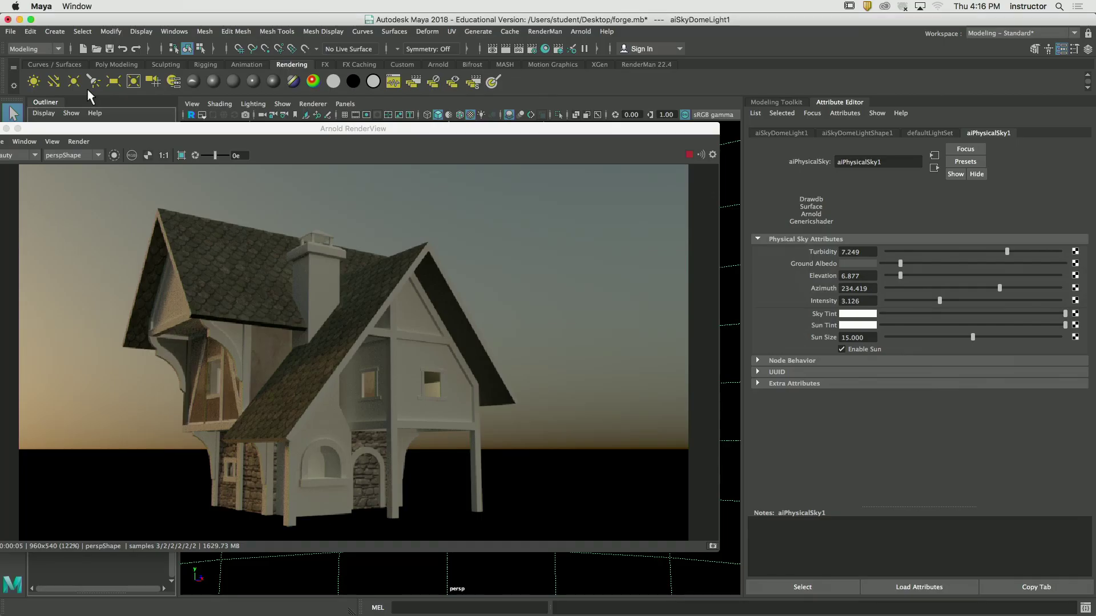